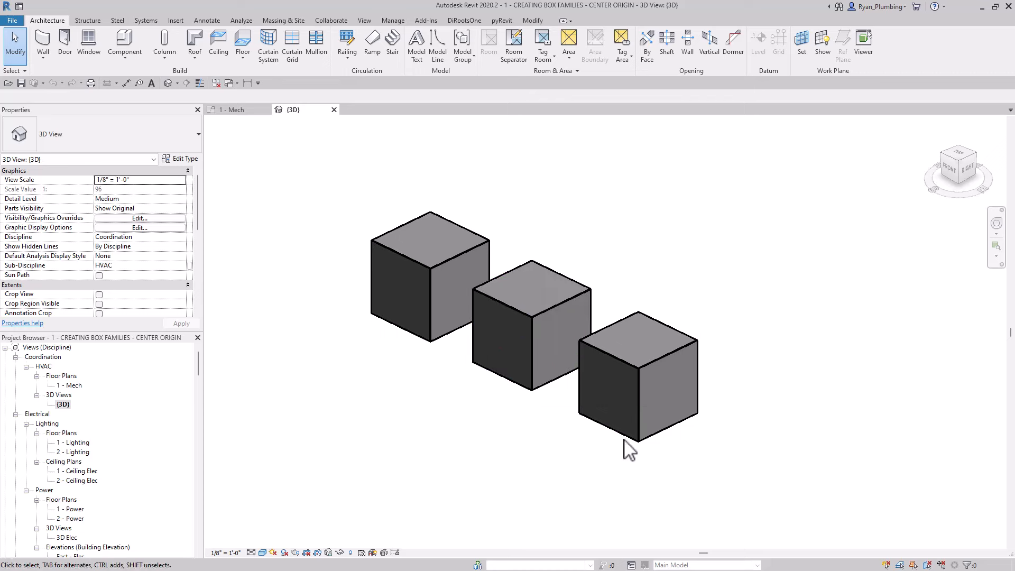
- Stretch the 3D-grips box with its shape handles to about 1' 10" wide, 1' 10 3/4" deep and 2' 7" high
click(658, 415)
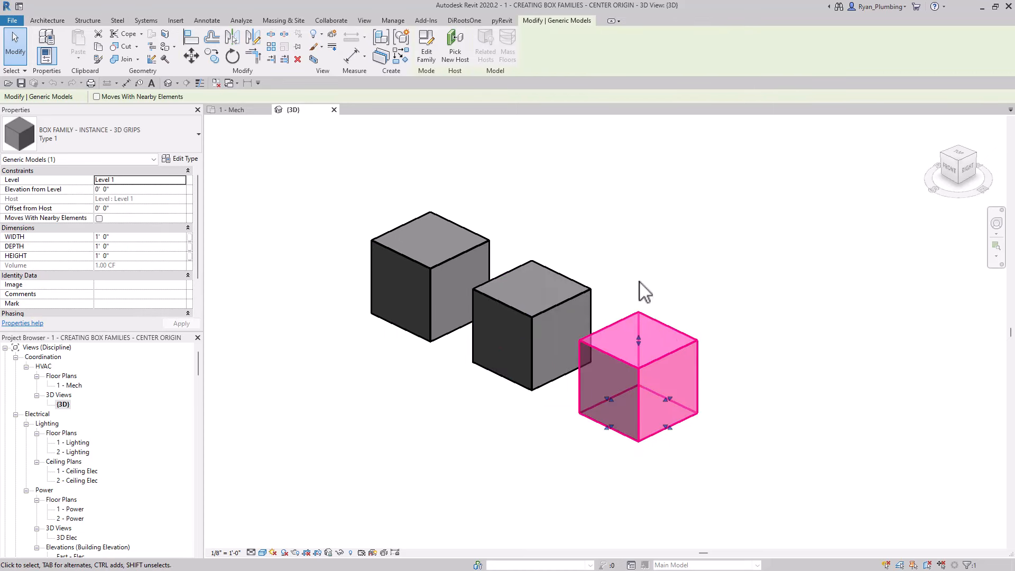
drag(637, 338, 640, 225)
drag(611, 430, 532, 467)
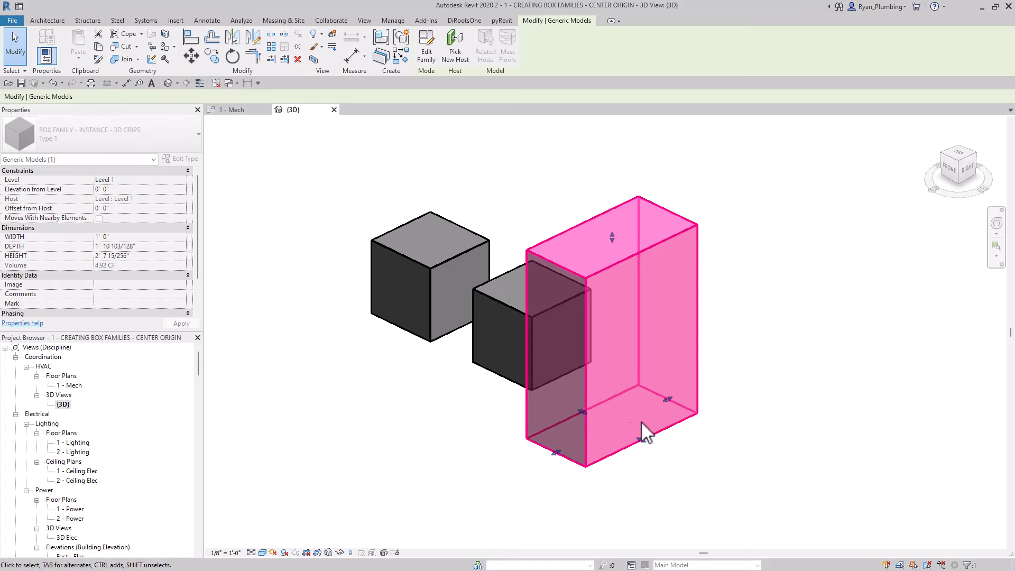
drag(641, 449, 690, 465)
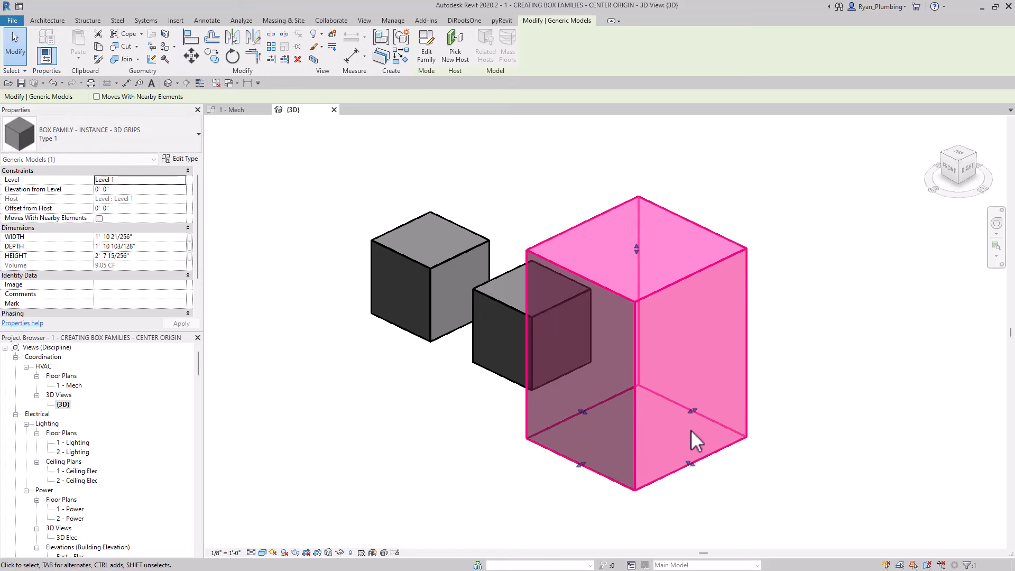
click(829, 411)
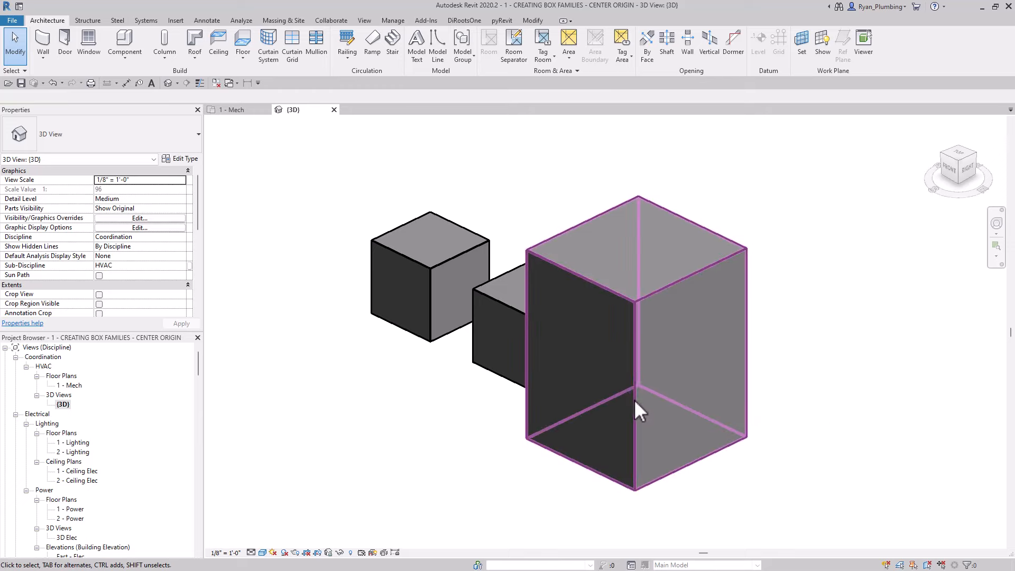
- Move the enlarged 3D-grips box away from the middle box so the two no longer overlap
click(634, 398)
drag(641, 357, 694, 333)
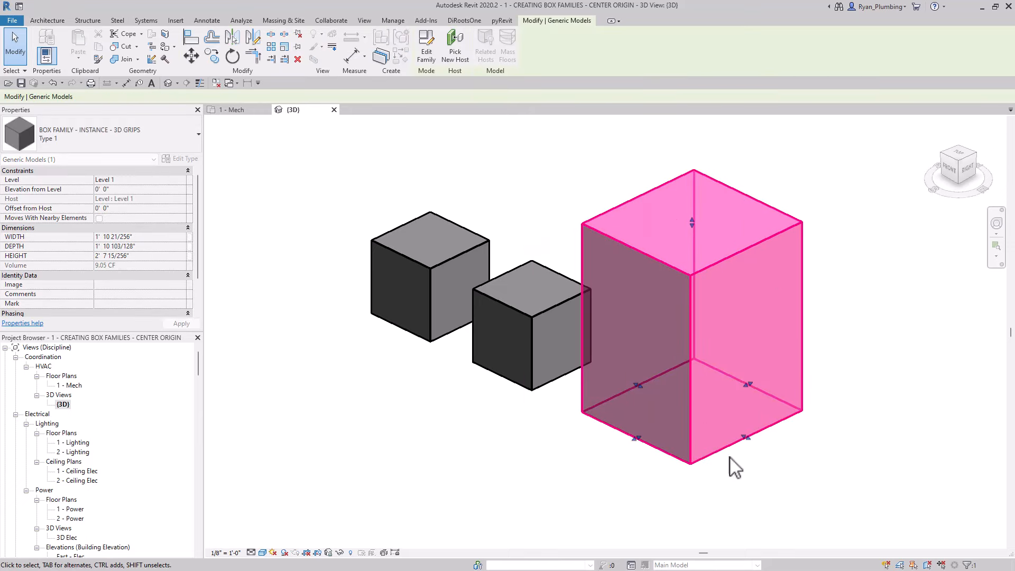
click(551, 502)
shift+middle_drag(507, 449, 555, 477)
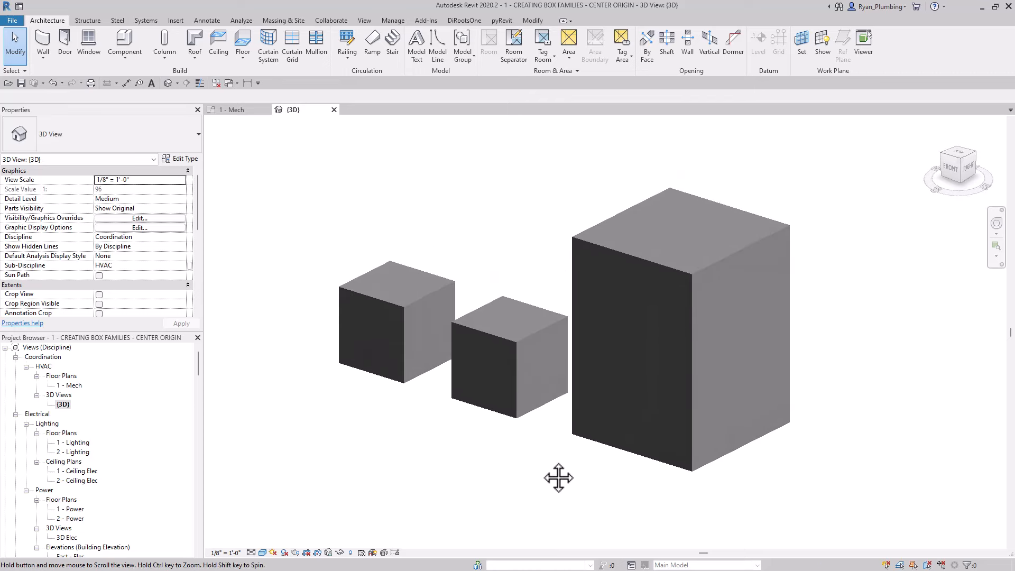
- Examine the type properties of the BOX FAMILY - TYPE box for its width, depth and height, leaving them unchanged
click(445, 287)
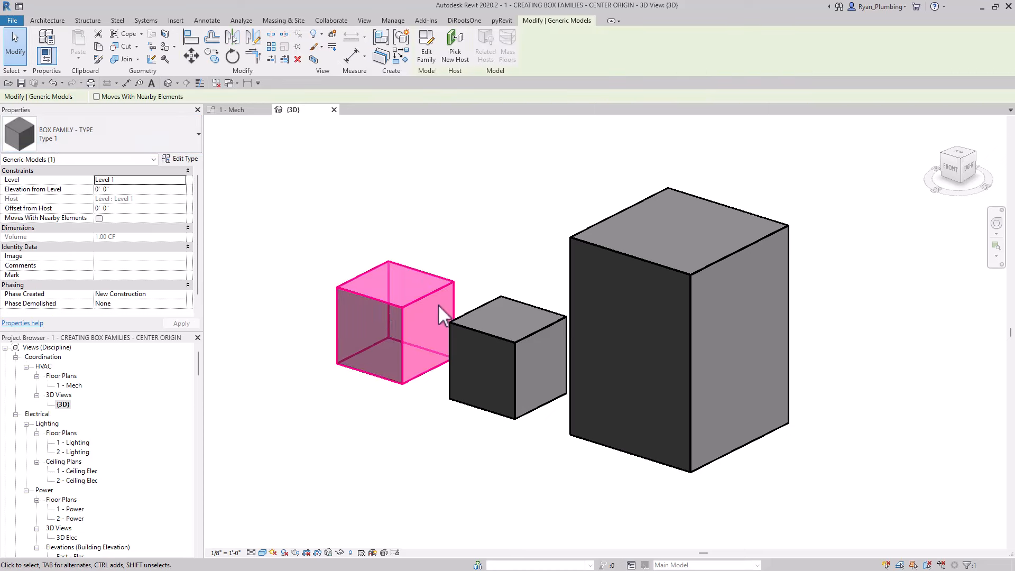
click(183, 160)
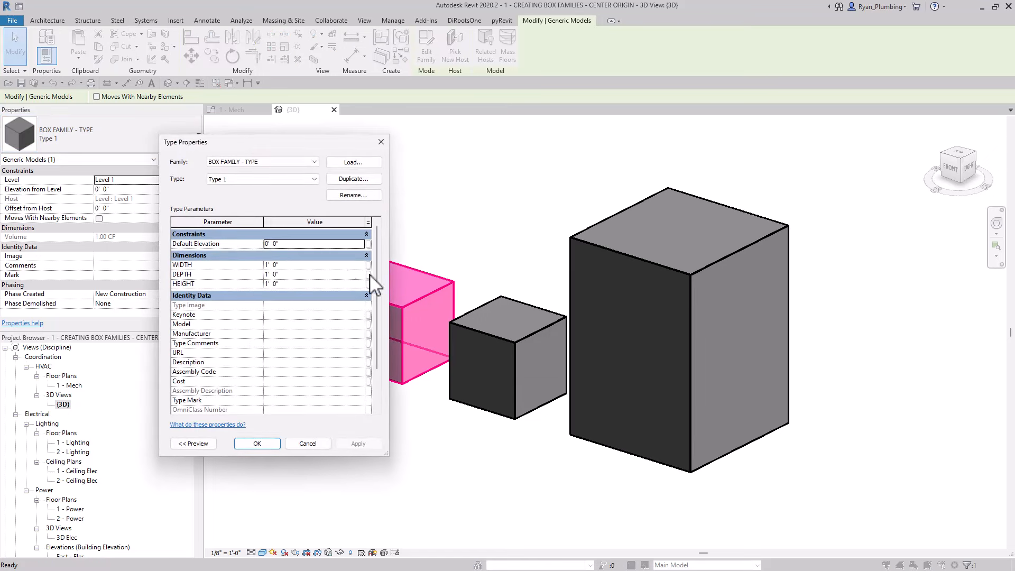
drag(317, 145, 211, 146)
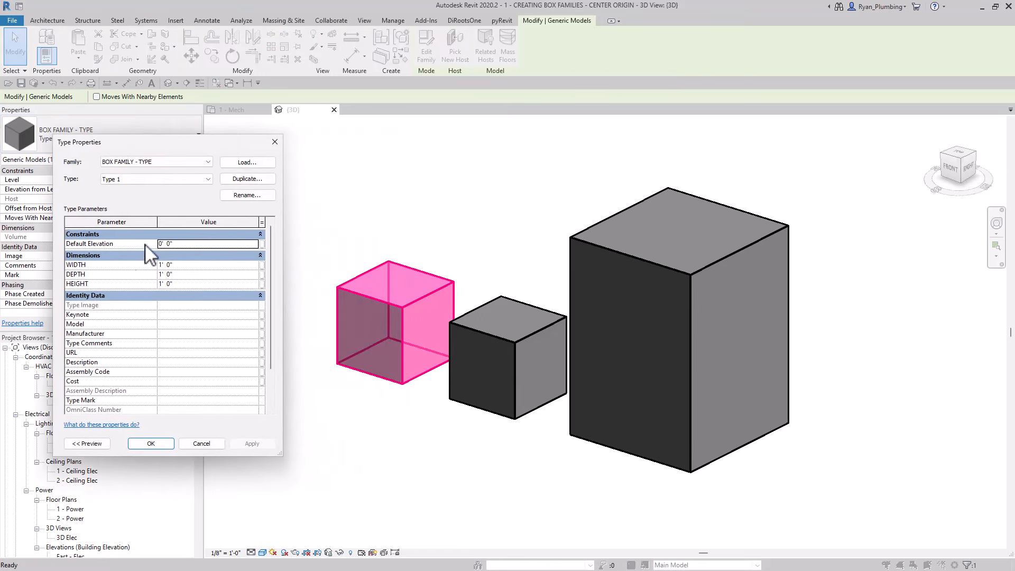
click(216, 443)
click(493, 437)
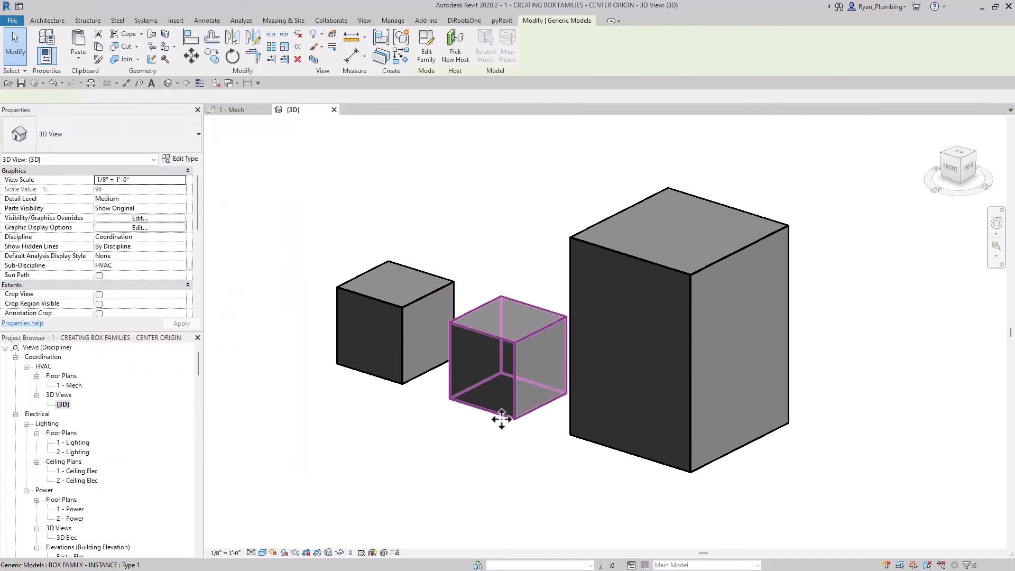
- Inspect the instance dimensions of the BOX FAMILY - INSTANCE box and of the 3D-grips box
click(485, 384)
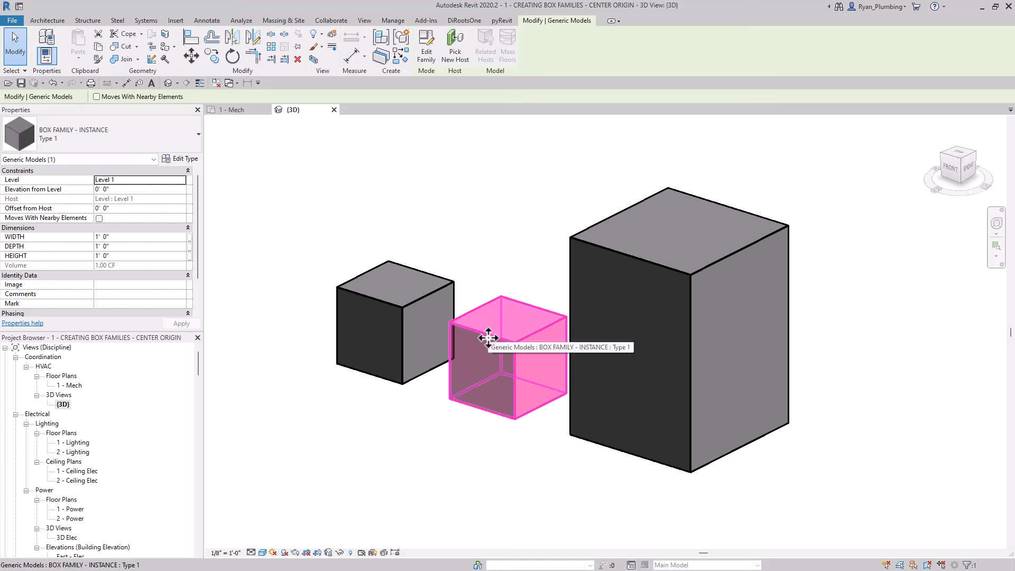
click(502, 482)
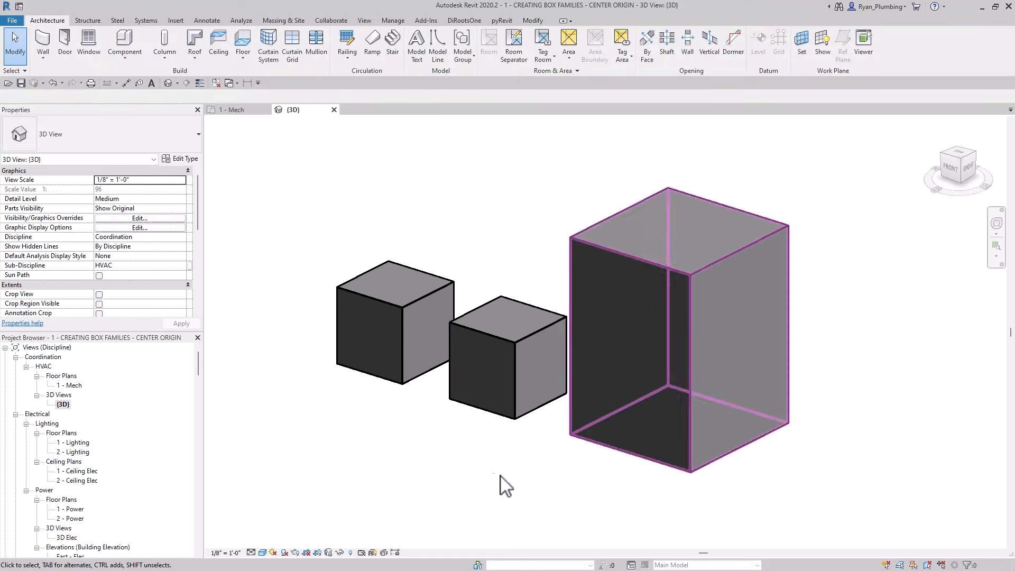
click(651, 459)
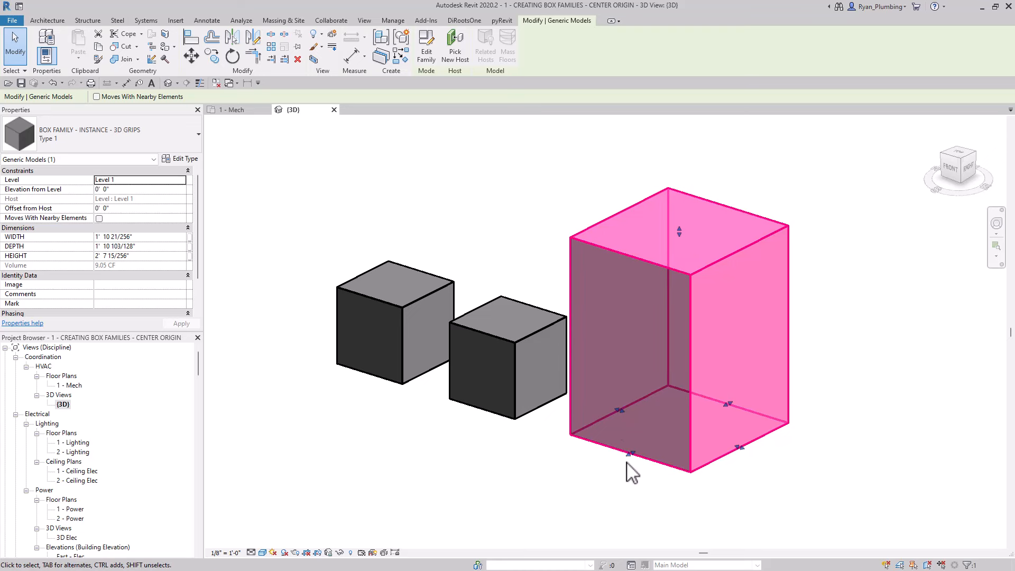
click(485, 470)
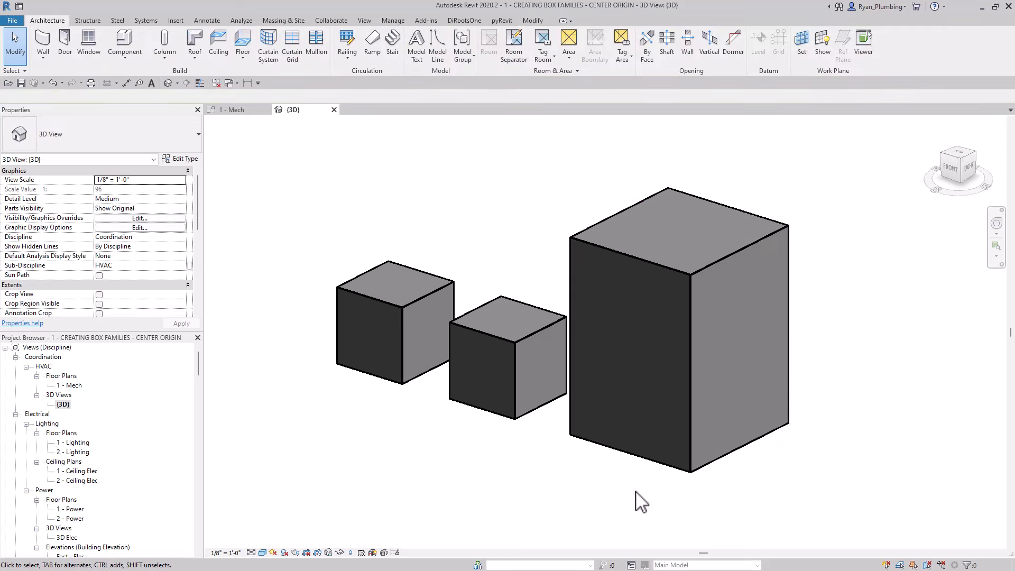
middle_drag(638, 499, 656, 507)
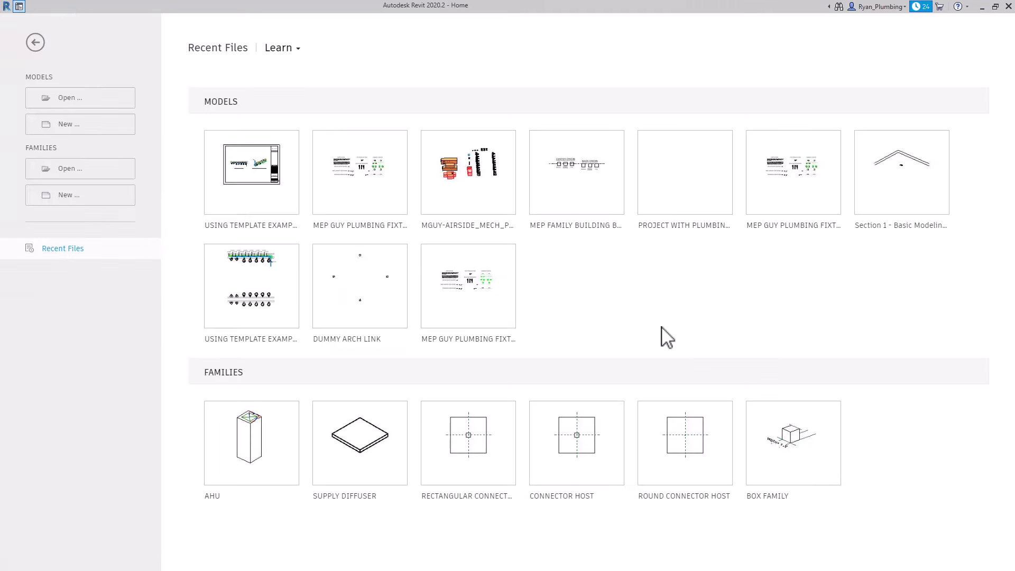
- Create a new project from the Systems-Default.rte template in the US Imperial folder
click(78, 128)
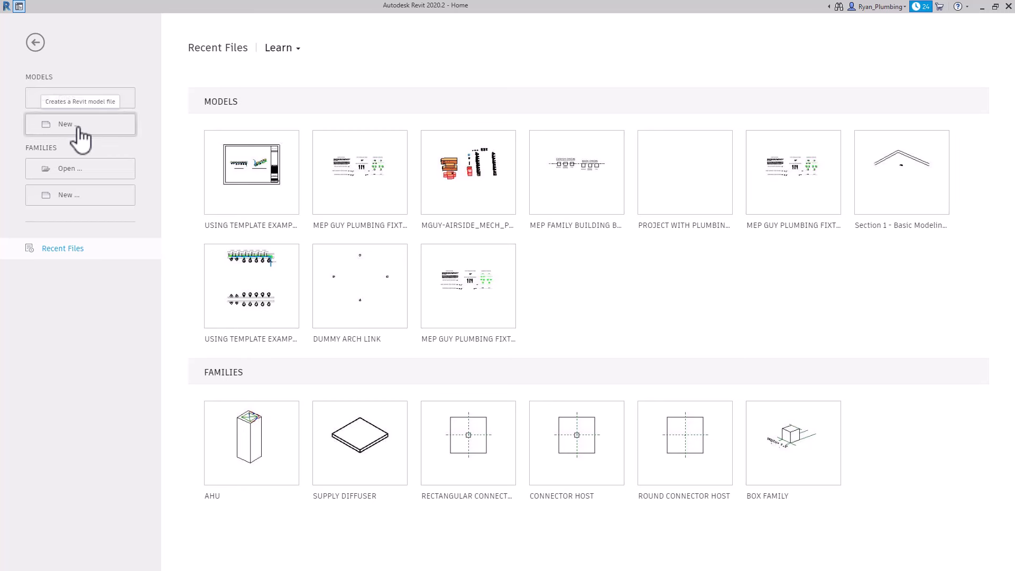
click(537, 258)
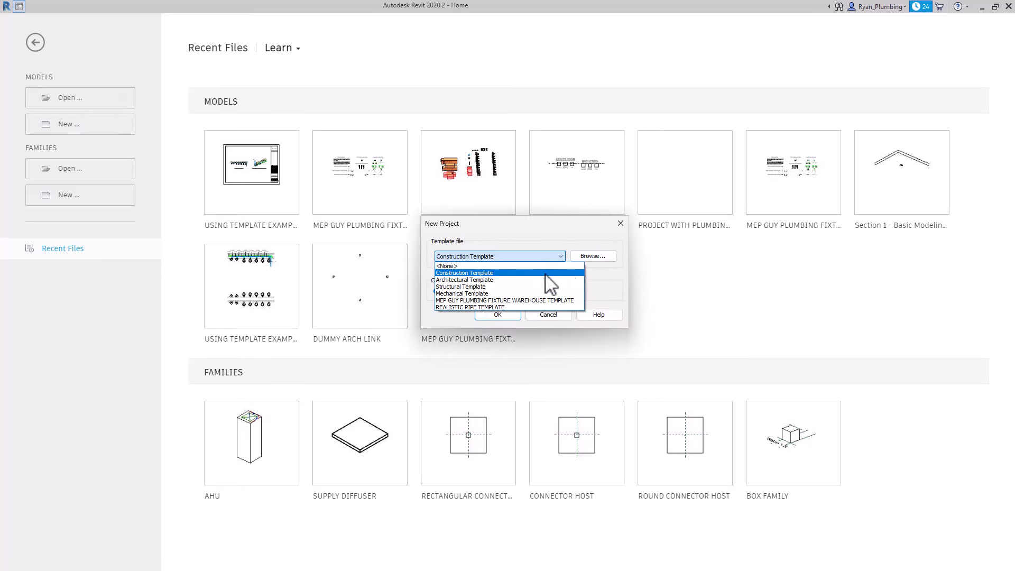
click(595, 258)
click(596, 258)
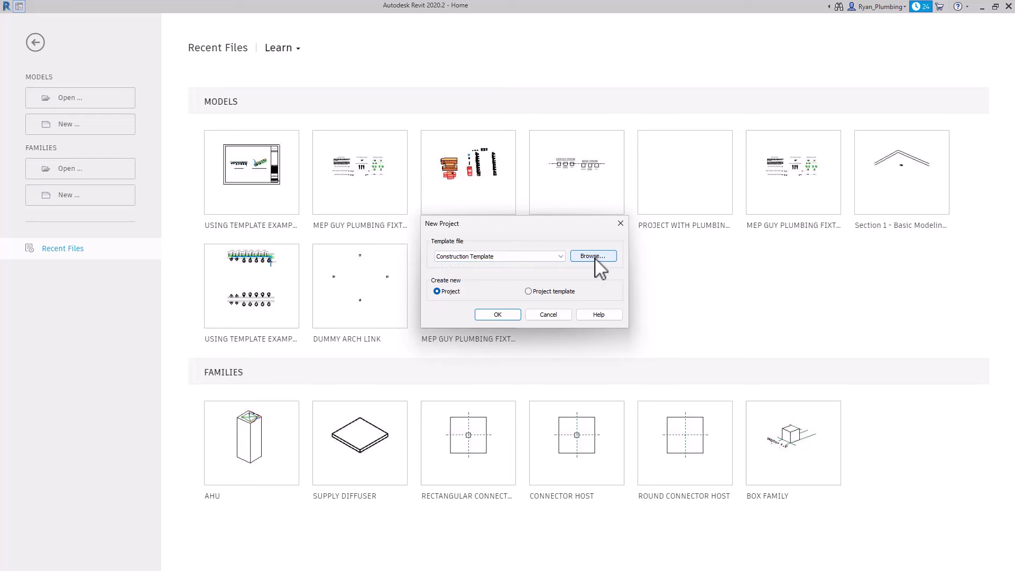
drag(640, 83, 646, 127)
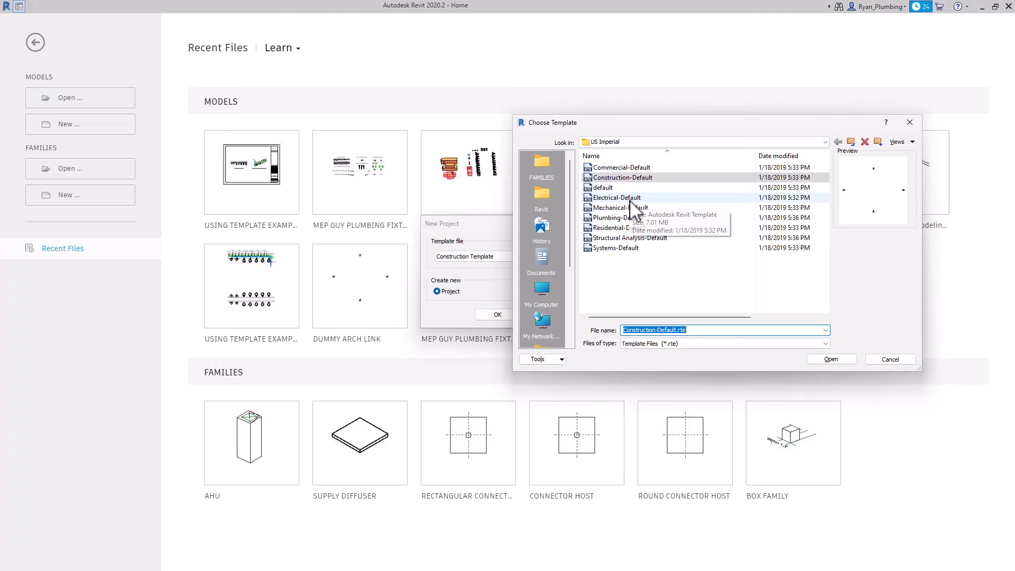
click(618, 248)
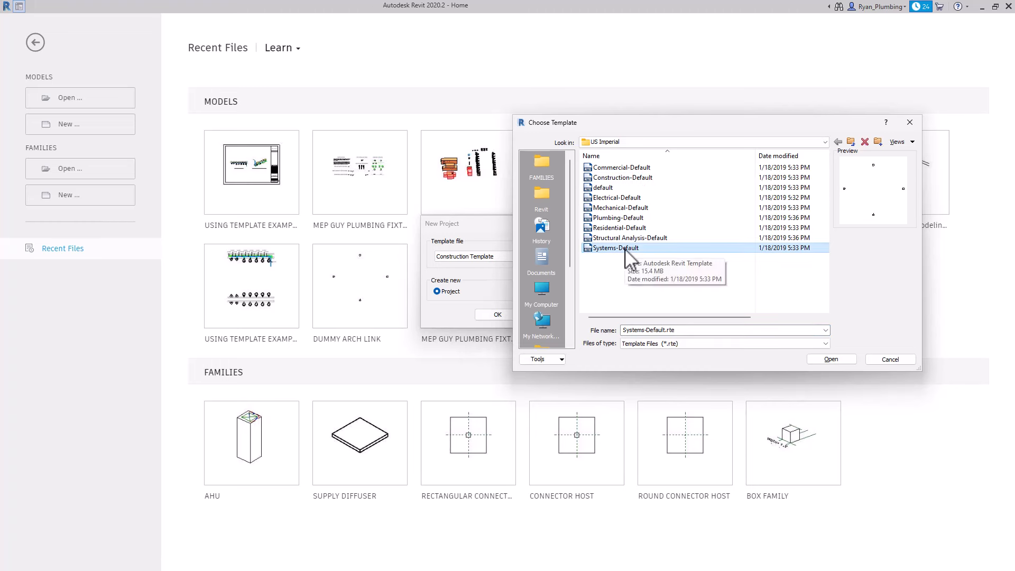
click(834, 358)
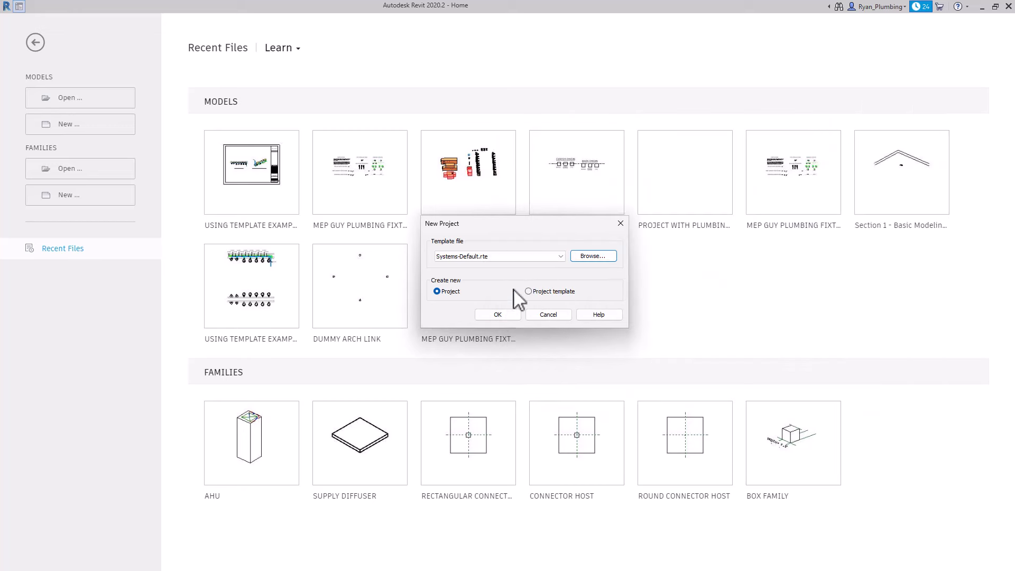
click(497, 314)
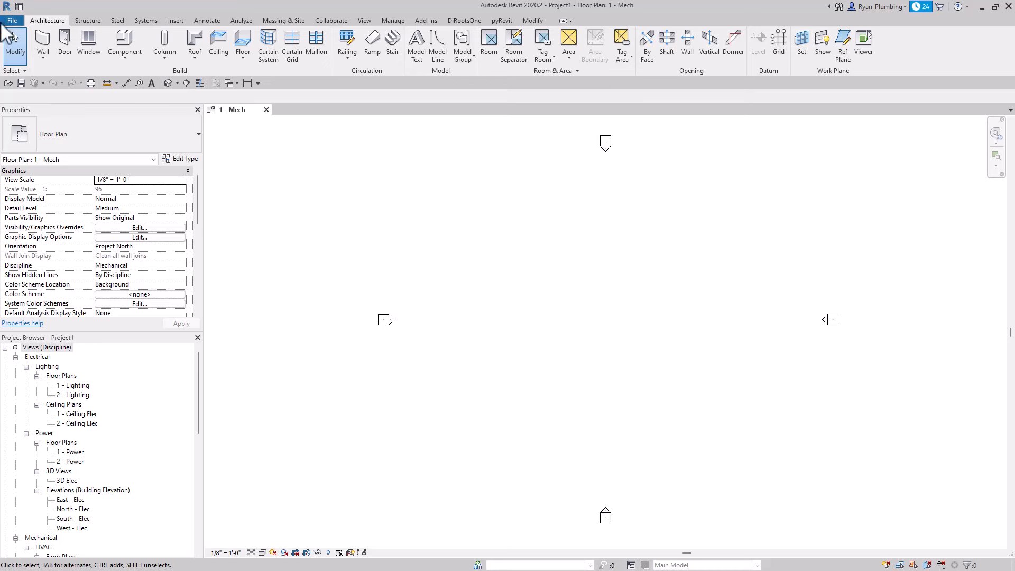
- Create a new family from the Generic Model.rft template in the English_I family templates folder
click(12, 21)
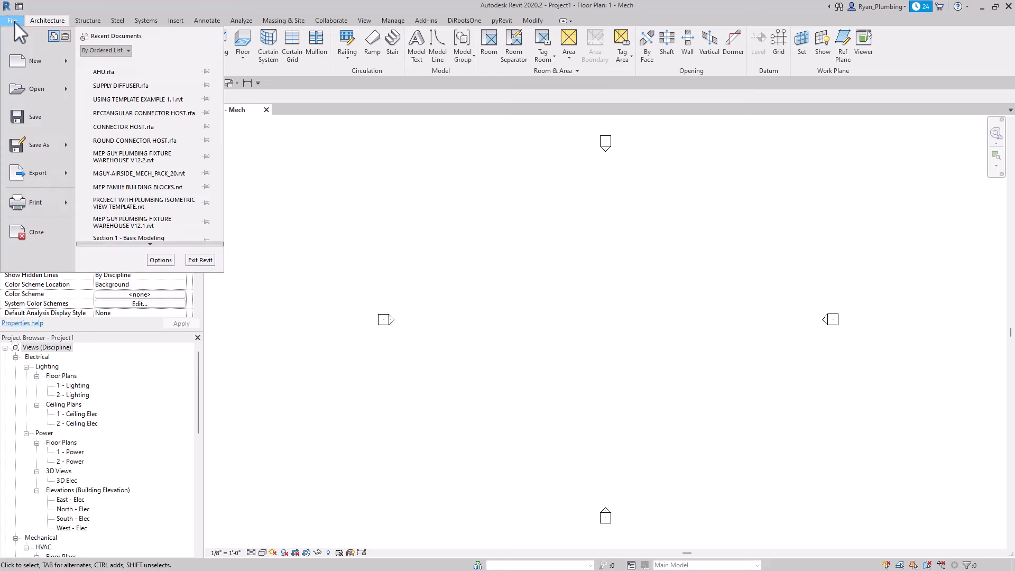
mouse_move(25, 59)
click(145, 95)
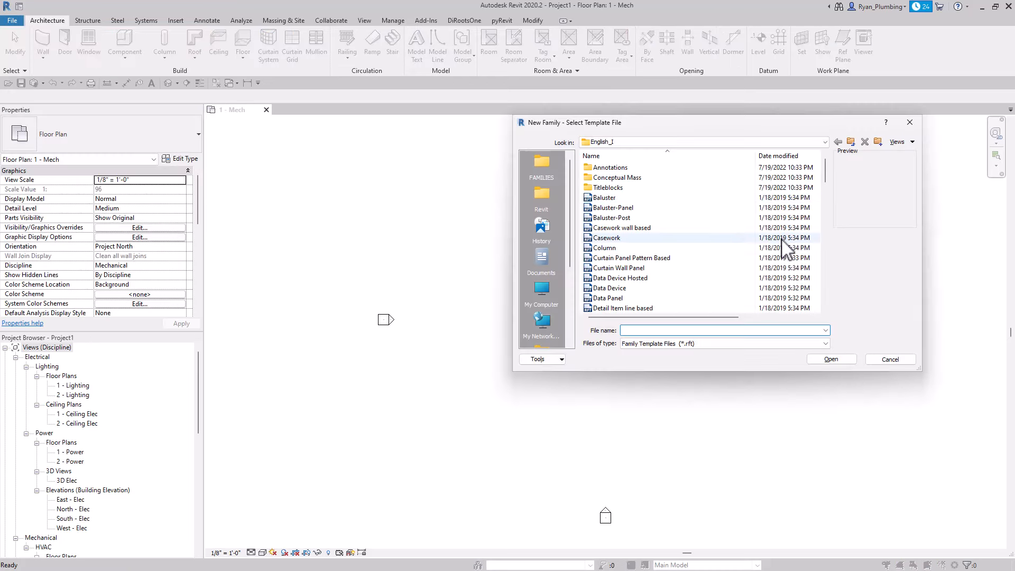
drag(649, 127, 532, 200)
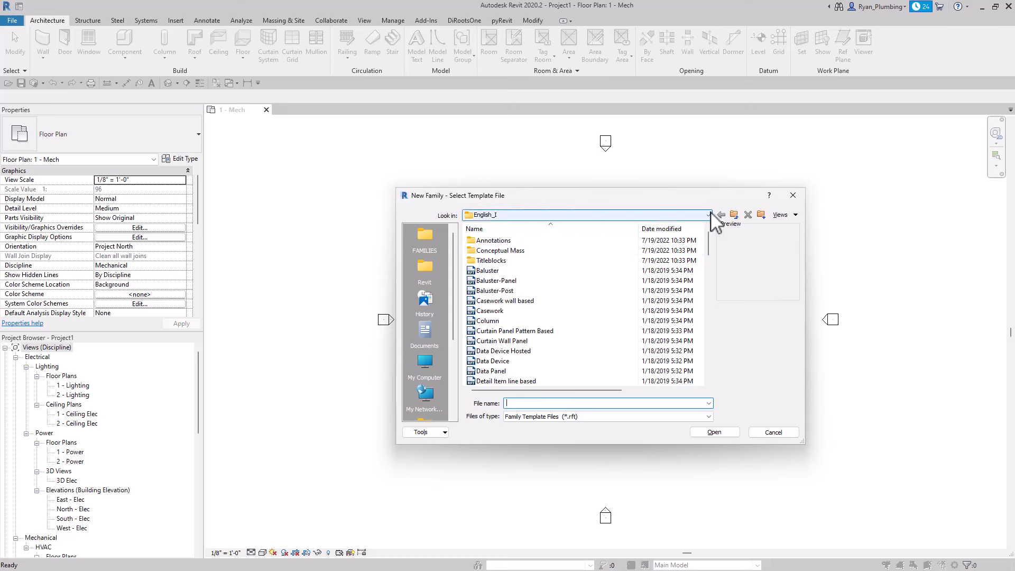
click(734, 215)
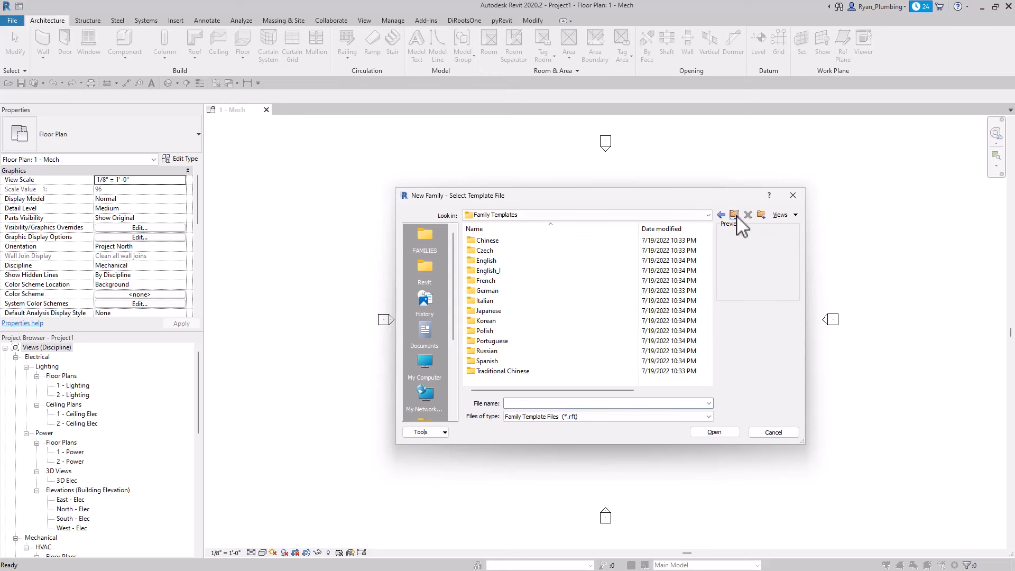
double_click(496, 272)
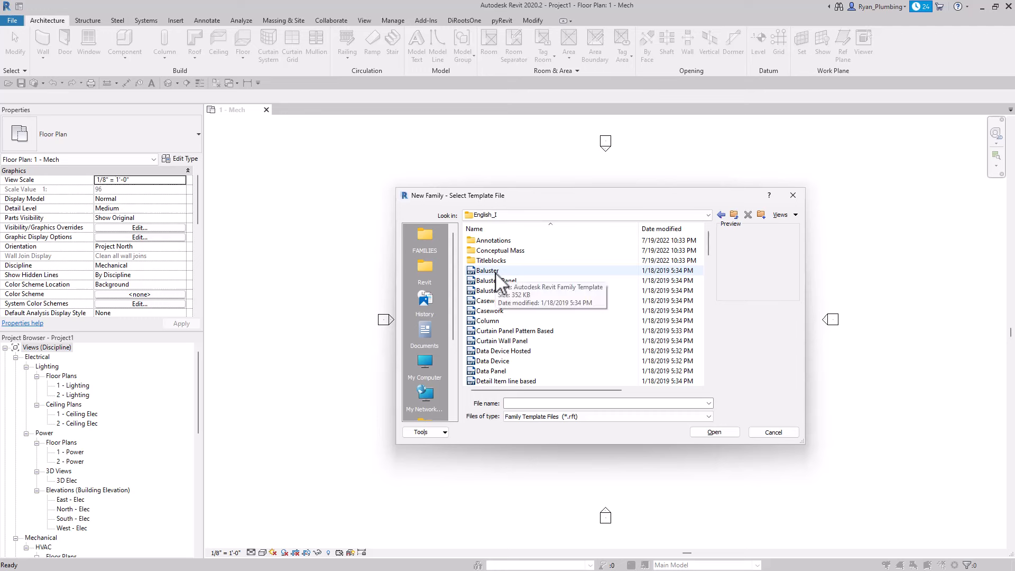
scroll(709, 245, down, 1)
drag(709, 245, 720, 289)
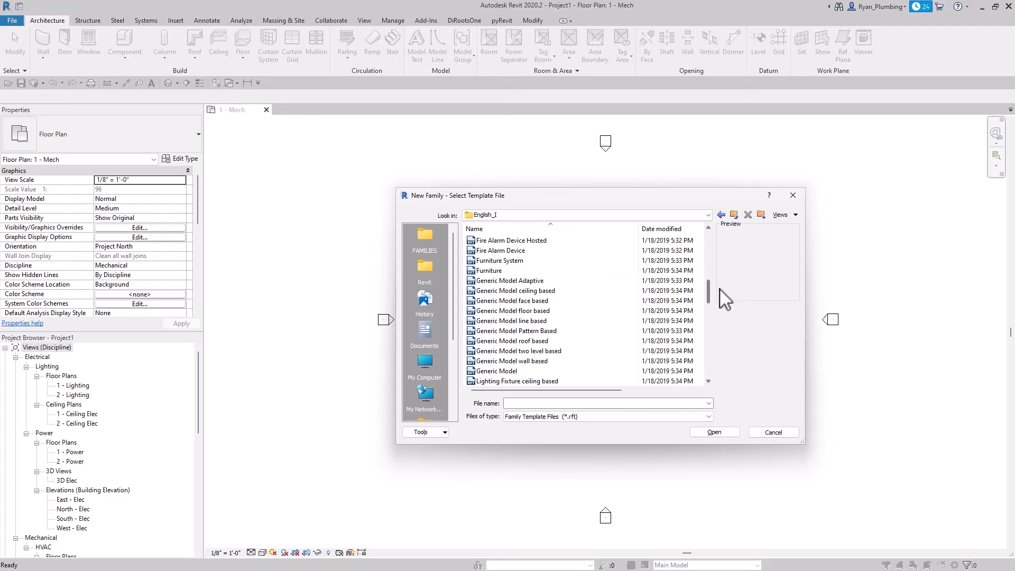
click(514, 371)
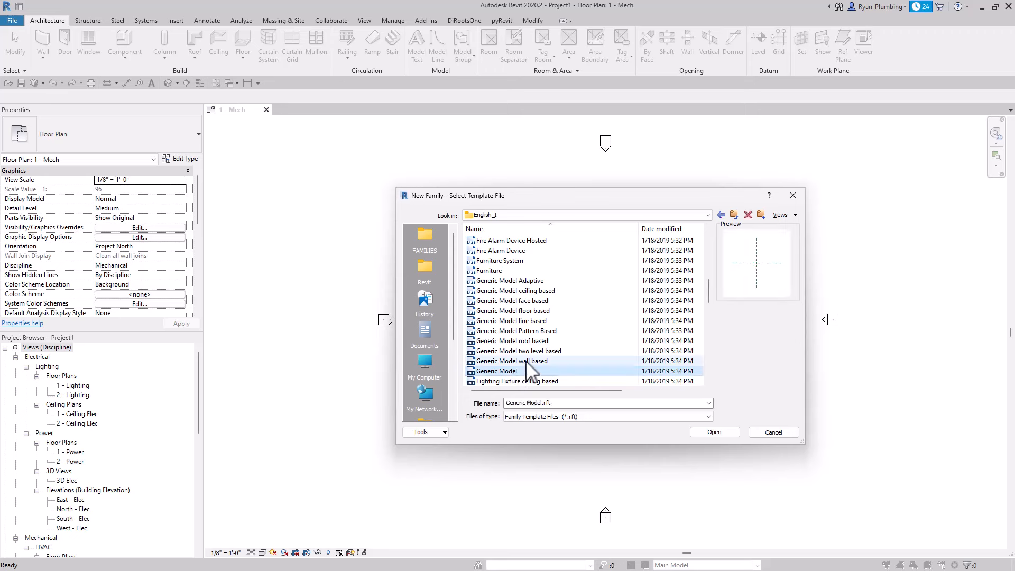
click(715, 432)
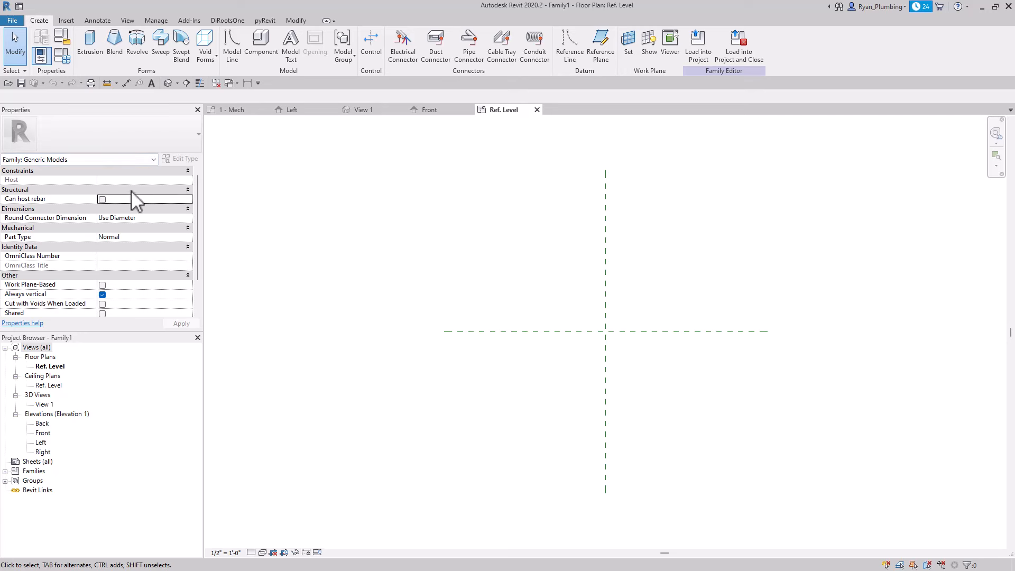
- Start an extrusion and sketch a rectangle about 1' 0" wide around the intersection of the reference planes
scroll(131, 193, down, 1)
scroll(140, 286, up, 1)
click(93, 39)
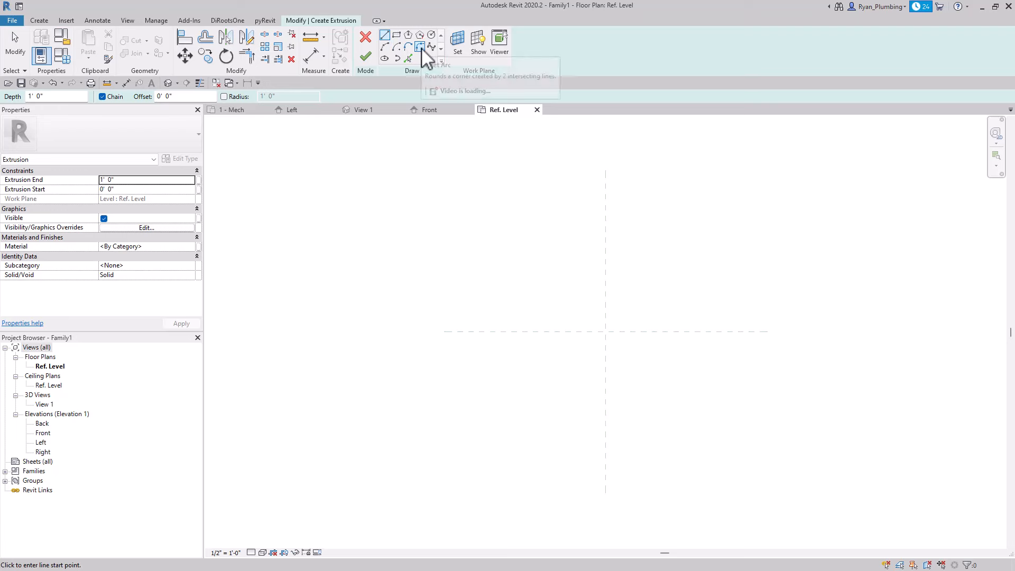
click(397, 36)
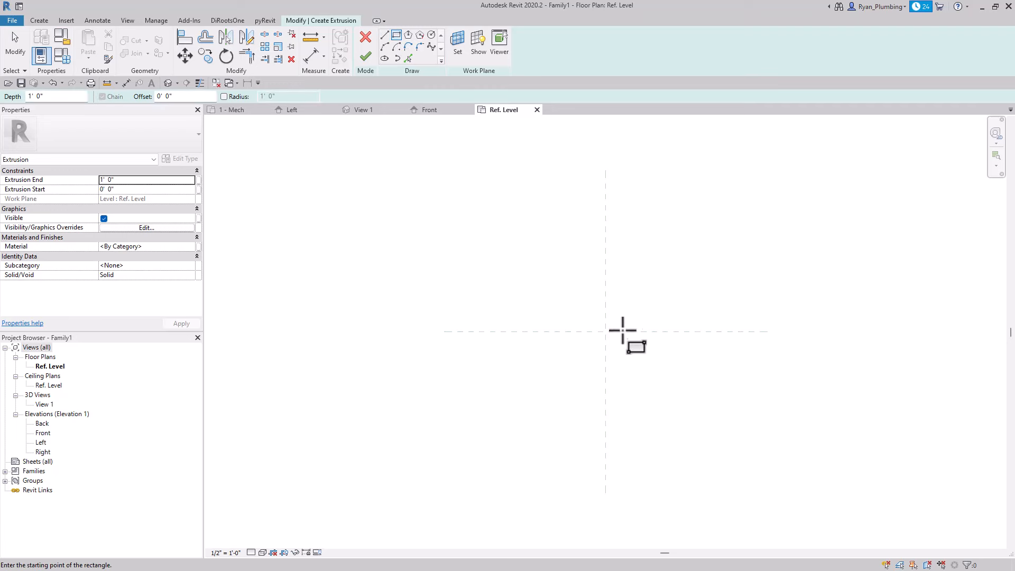
scroll(623, 330, up, 5)
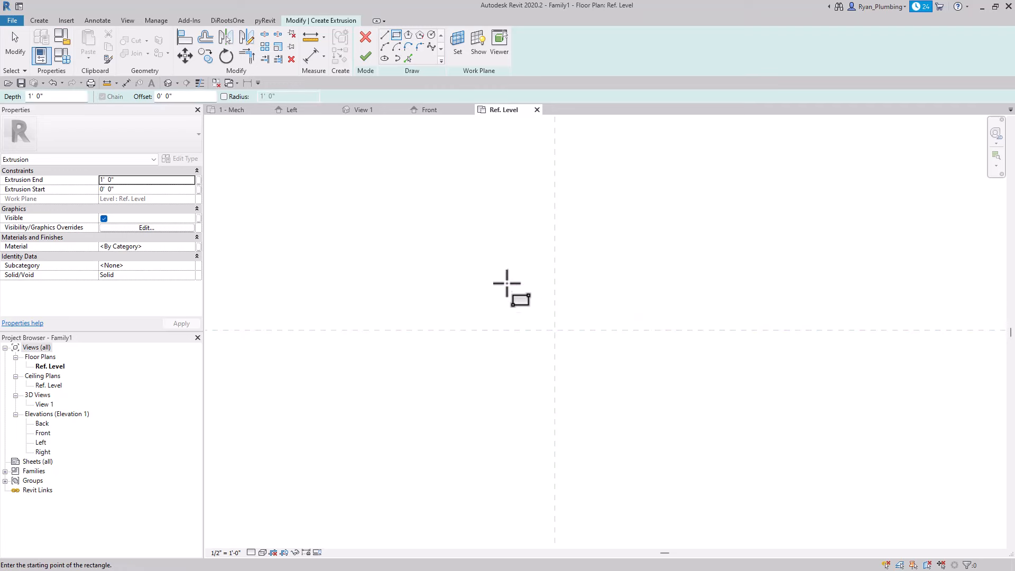
click(502, 282)
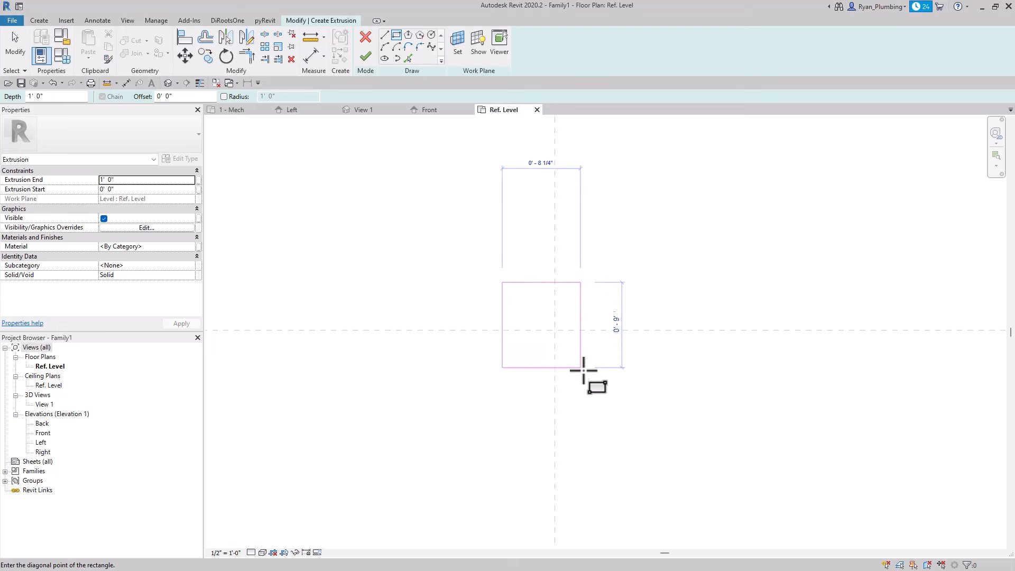
click(616, 384)
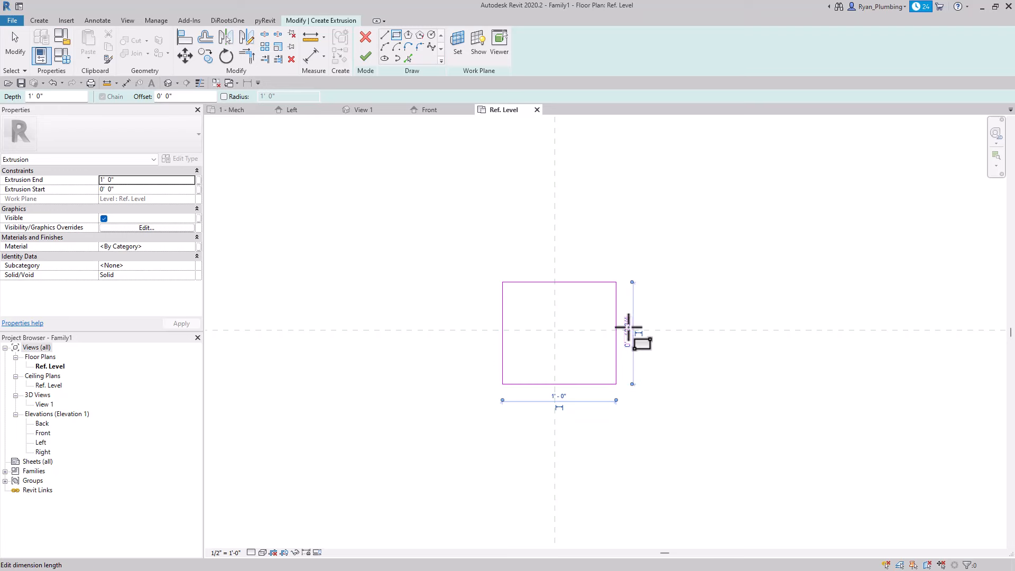
- Set the sketched rectangle's vertical dimension to 1' 0"
click(627, 331)
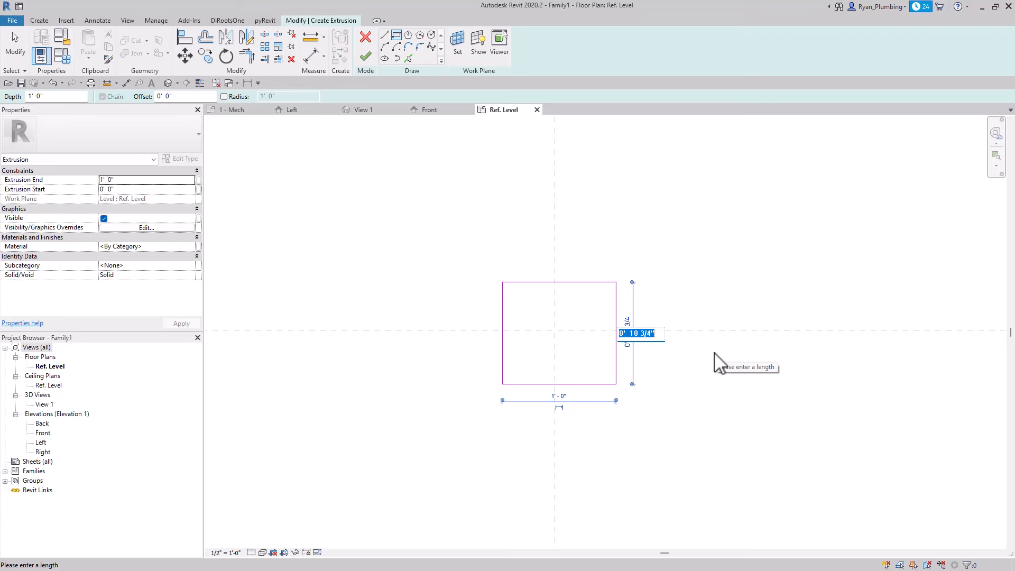
text(1)
key(Return)
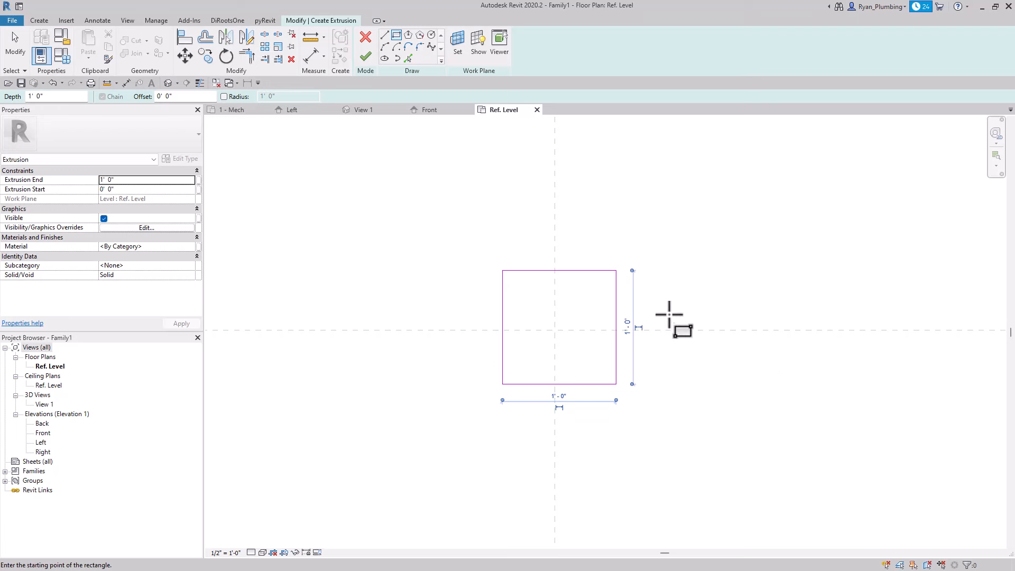
- Move the whole square sketch off the intersection of the reference planes
click(185, 55)
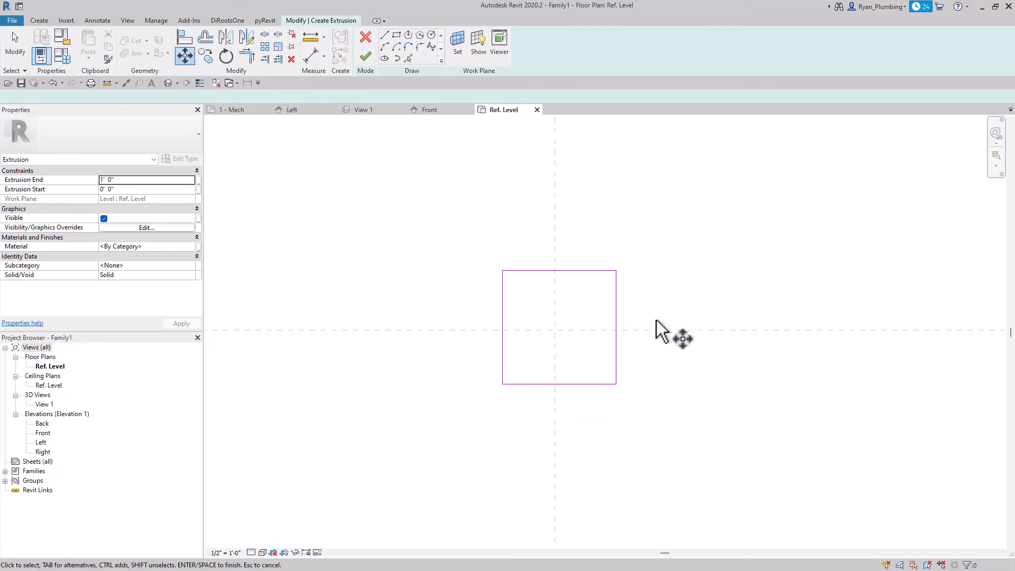
drag(470, 251, 712, 434)
click(184, 55)
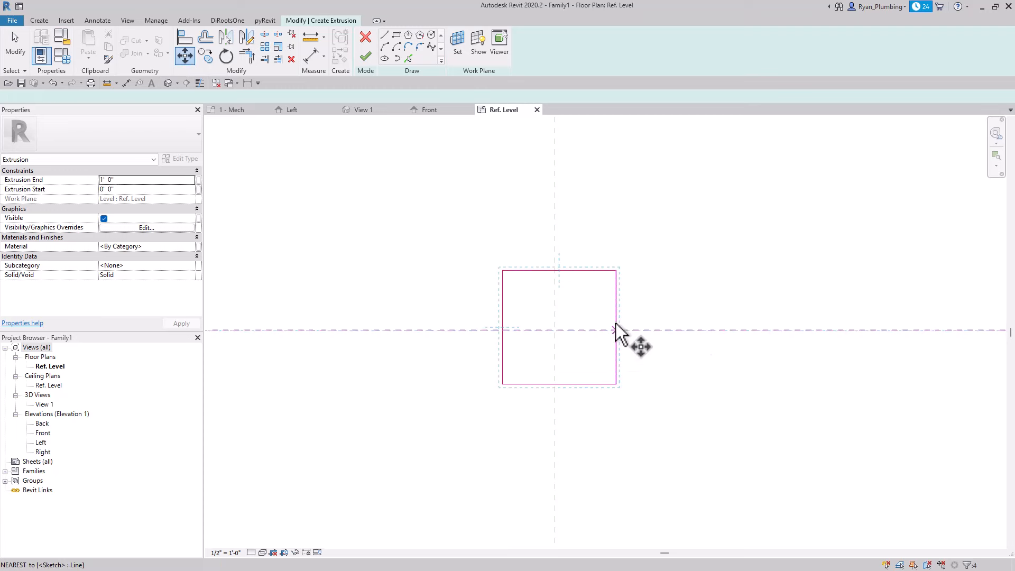
click(616, 327)
click(746, 233)
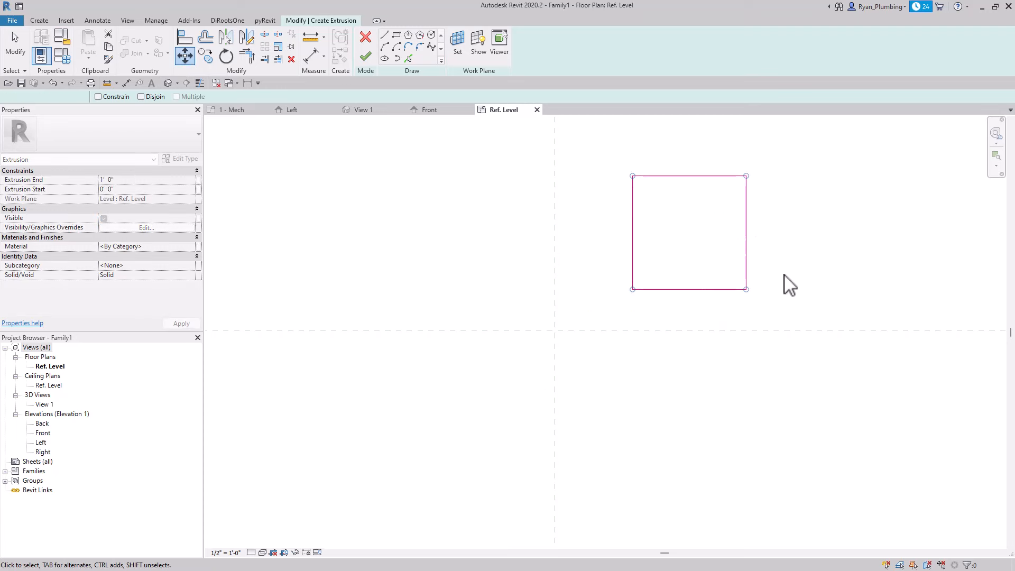
- Centre the square on the origin by moving its side and top-edge midpoints onto the horizontal and vertical reference planes
click(185, 55)
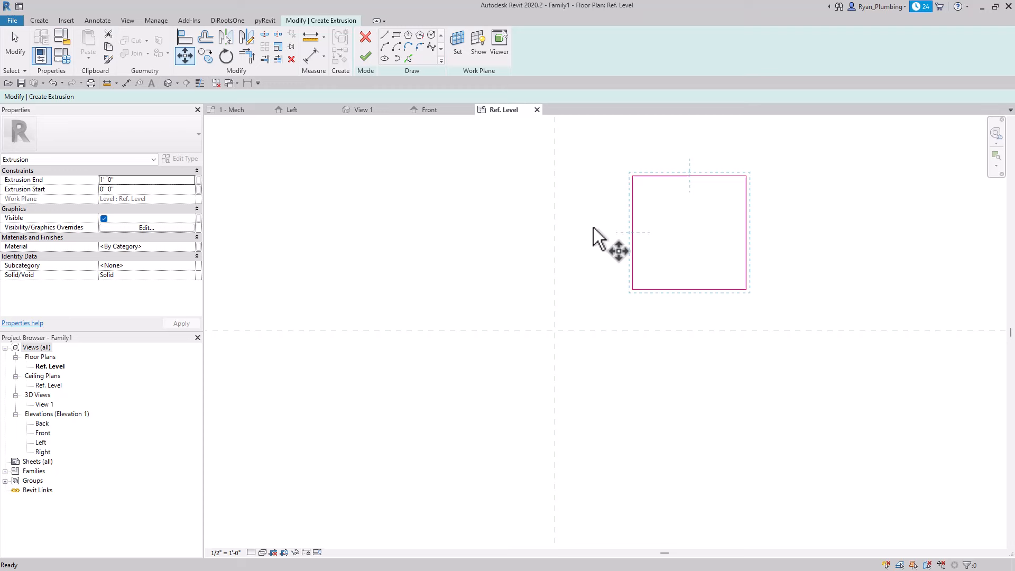
click(745, 233)
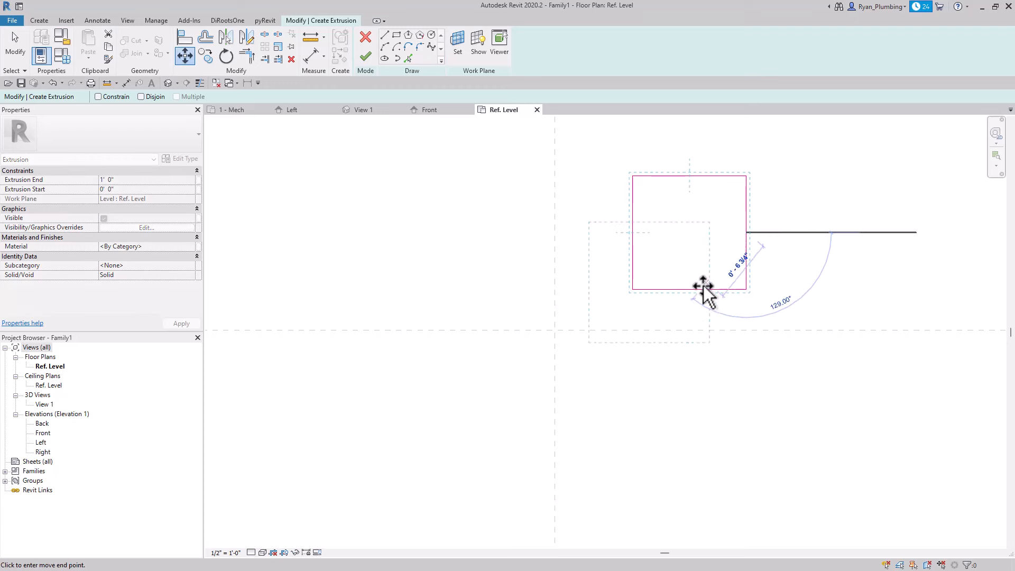
click(696, 330)
click(185, 53)
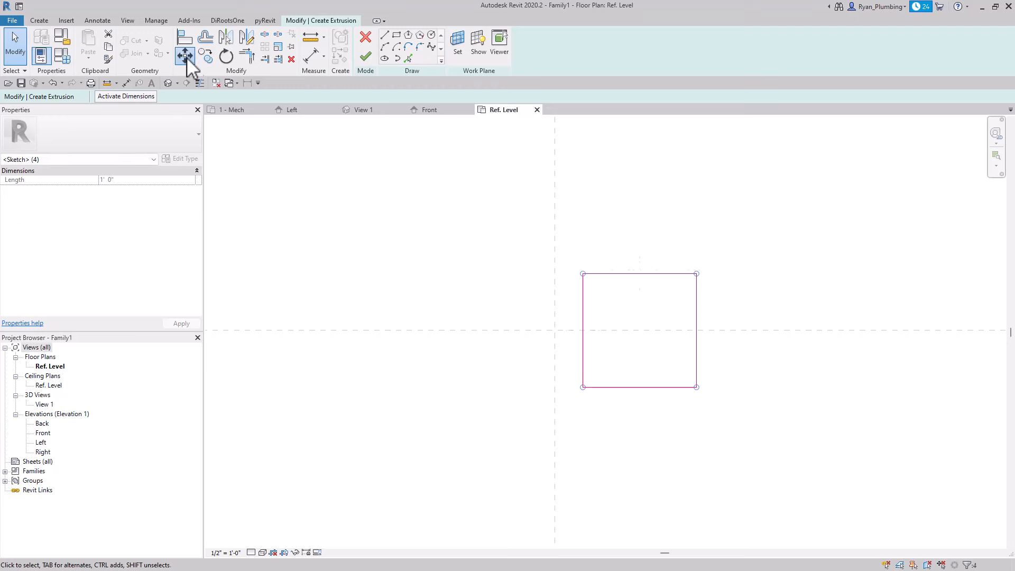
click(640, 273)
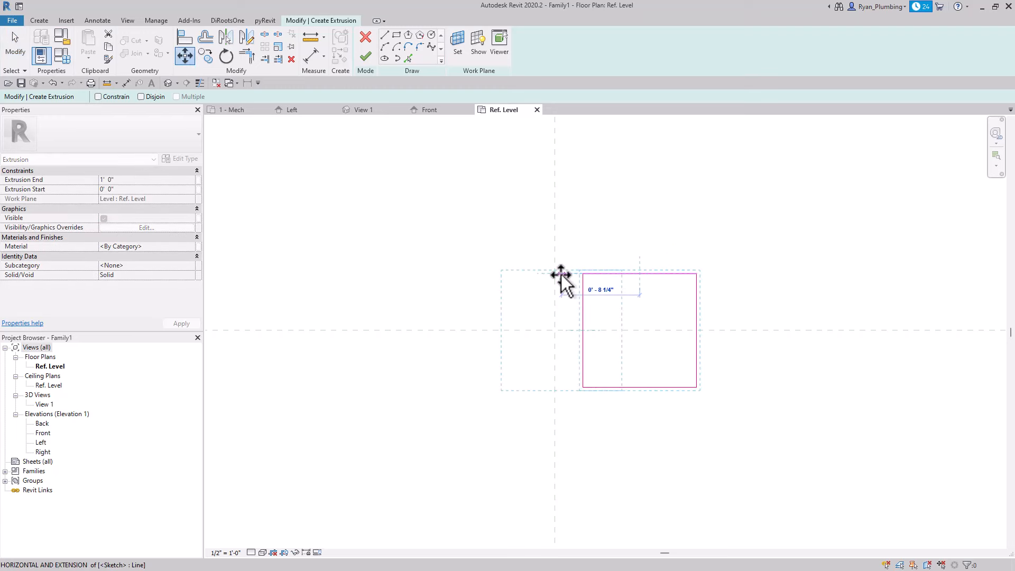
click(554, 273)
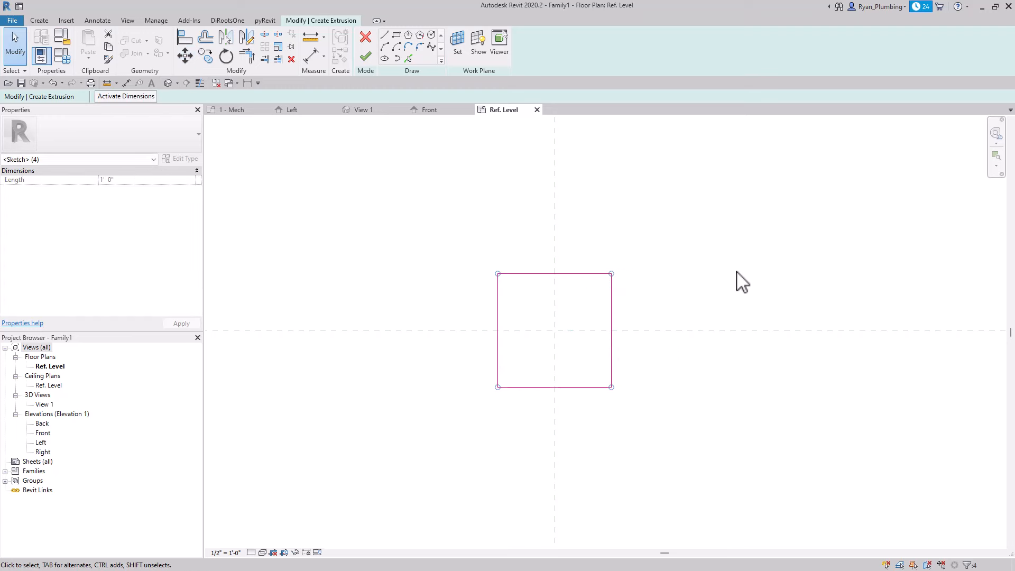
key(Escape)
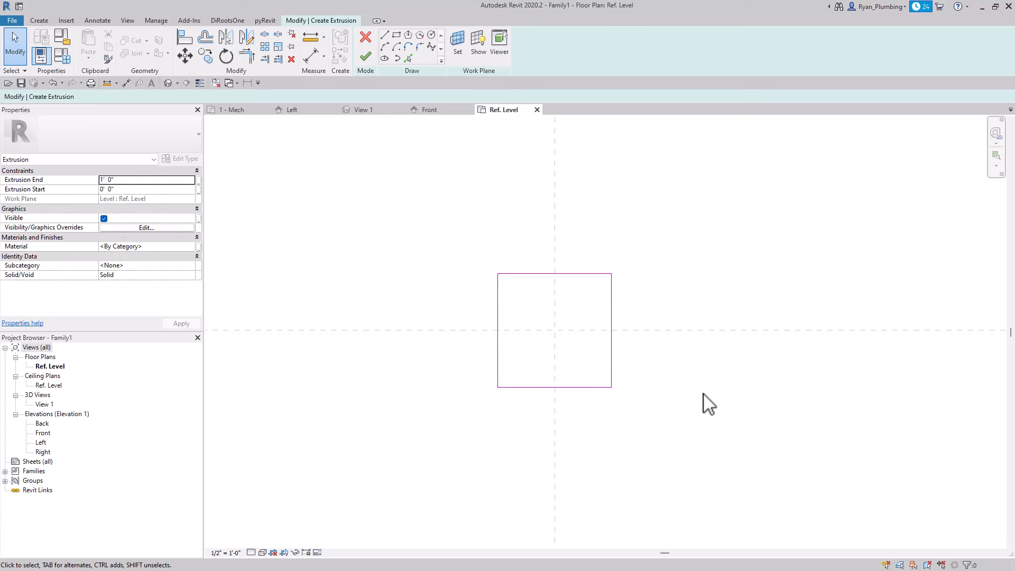
- Finish the extrusion sketch and show the resulting box in 3D View 1
click(366, 57)
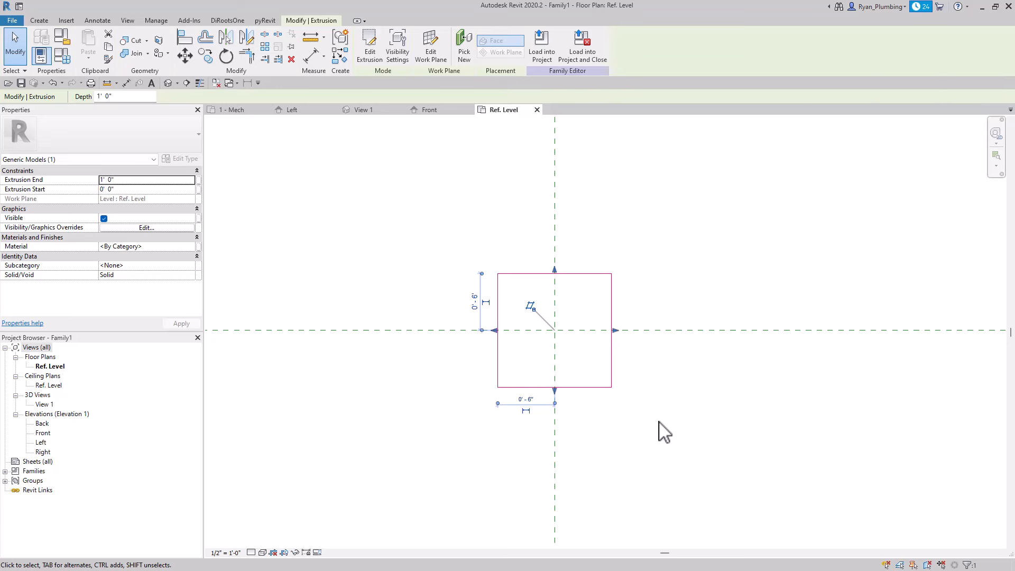
double_click(50, 405)
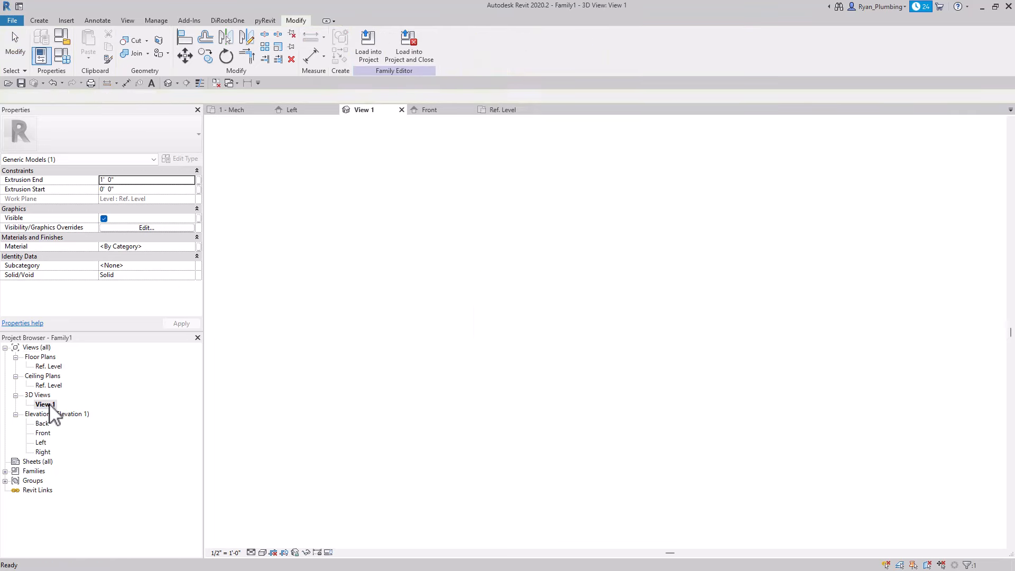
key(Escape)
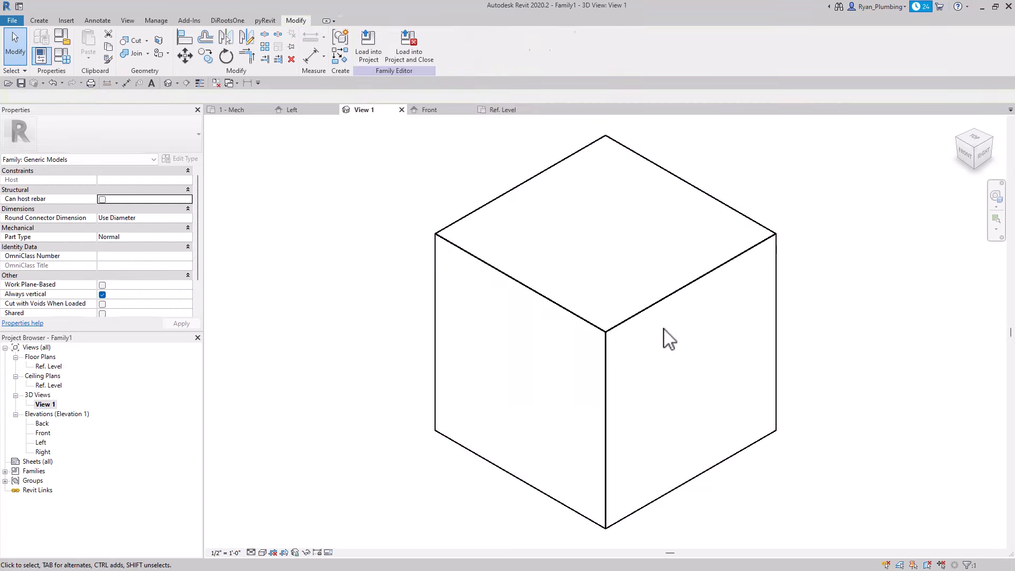
scroll(611, 310, down, 5)
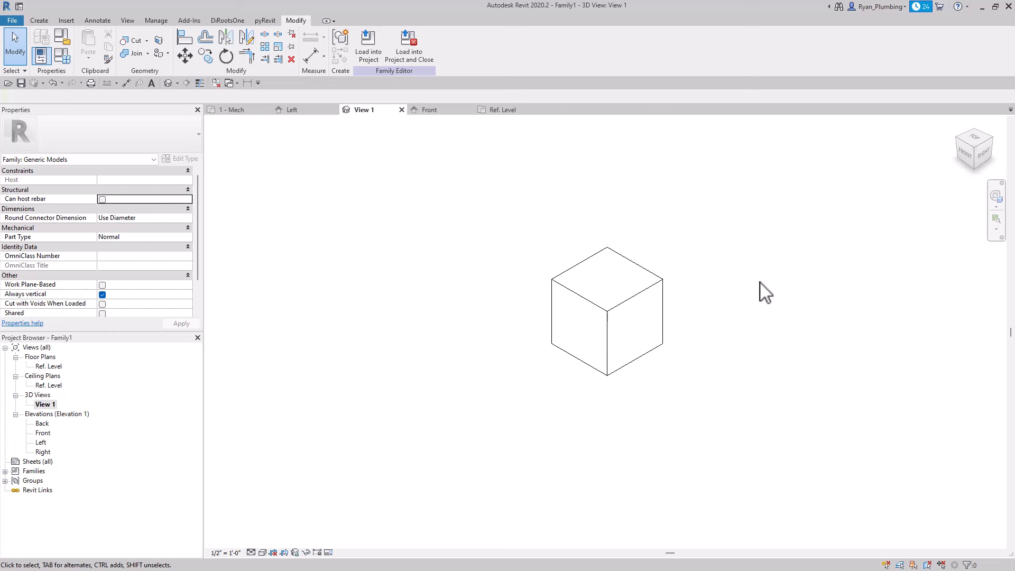
shift+middle_drag(695, 416, 705, 393)
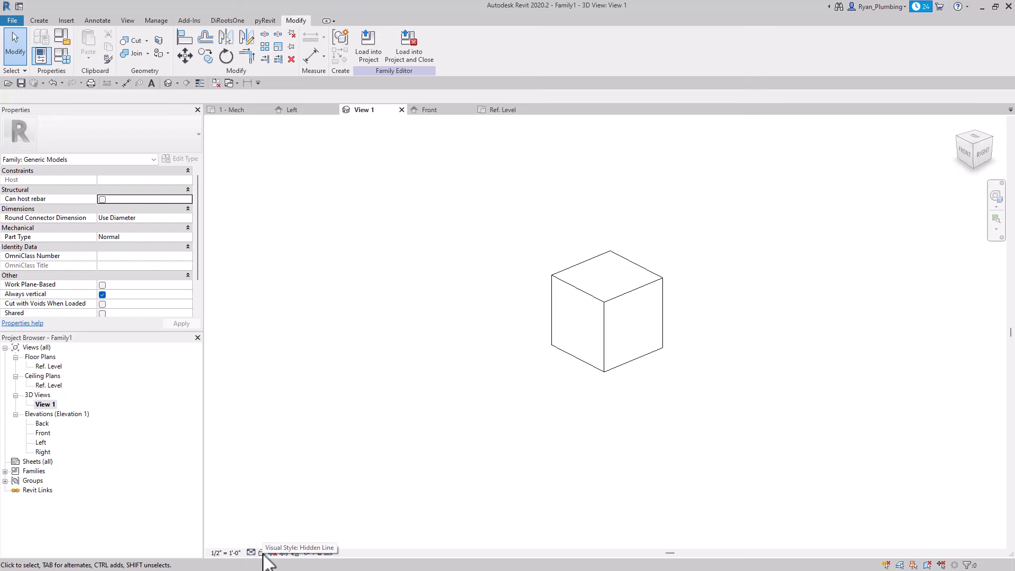
- Set the 3D view's visual style to Shaded and its detail level to Fine
click(262, 552)
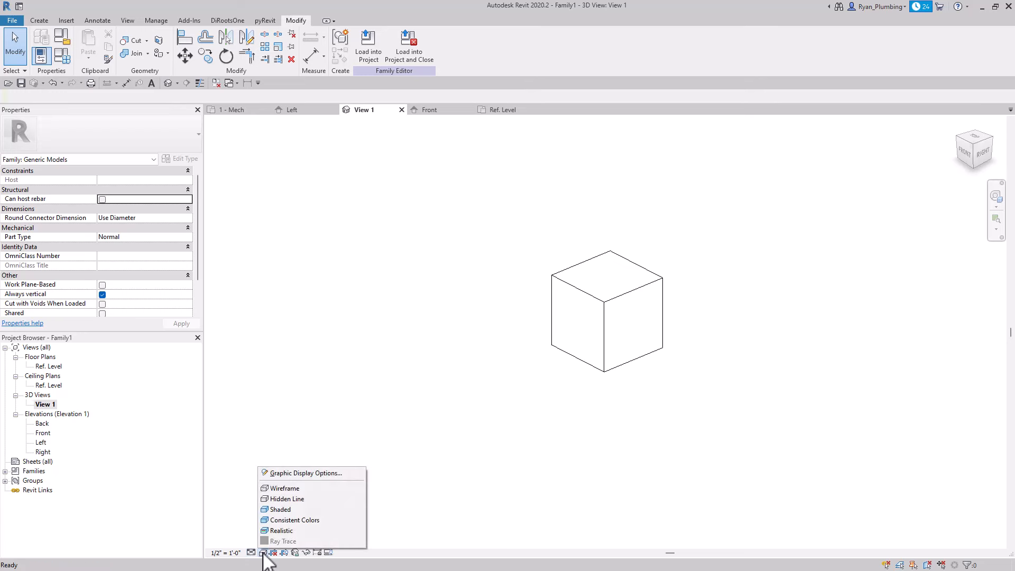
click(282, 510)
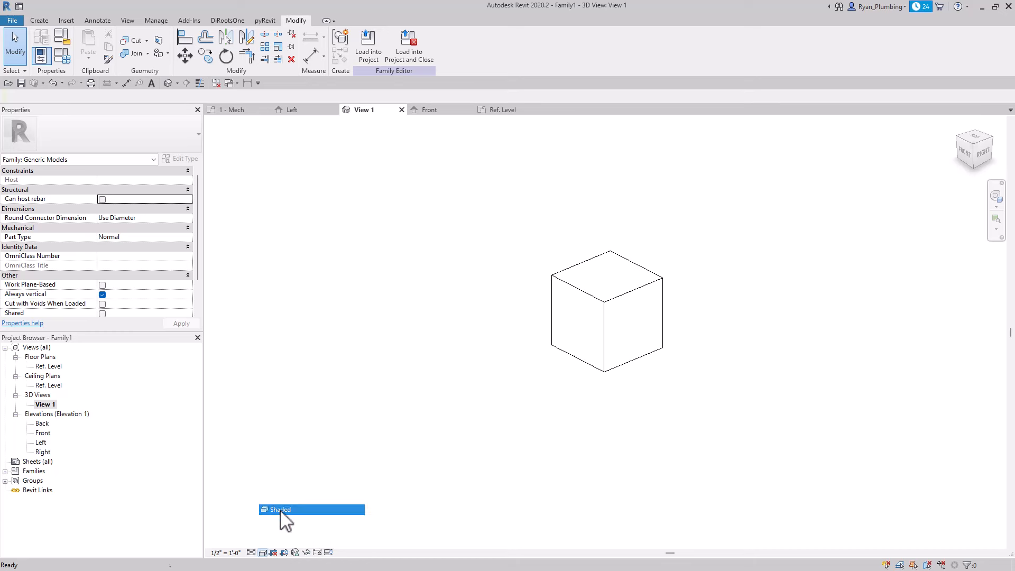
scroll(640, 297, up, 3)
scroll(640, 297, down, 3)
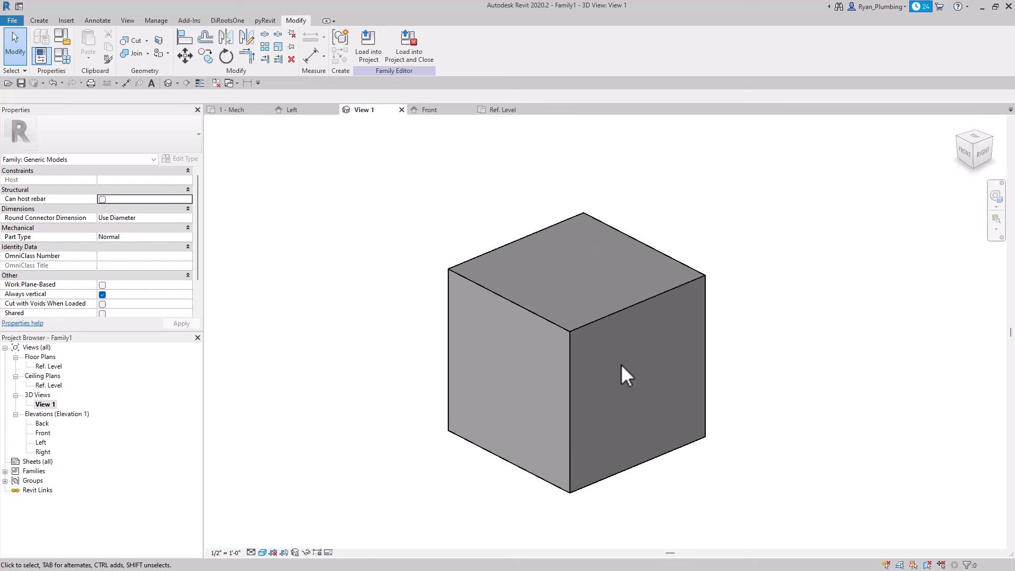
shift+middle_drag(587, 379, 679, 414)
click(251, 553)
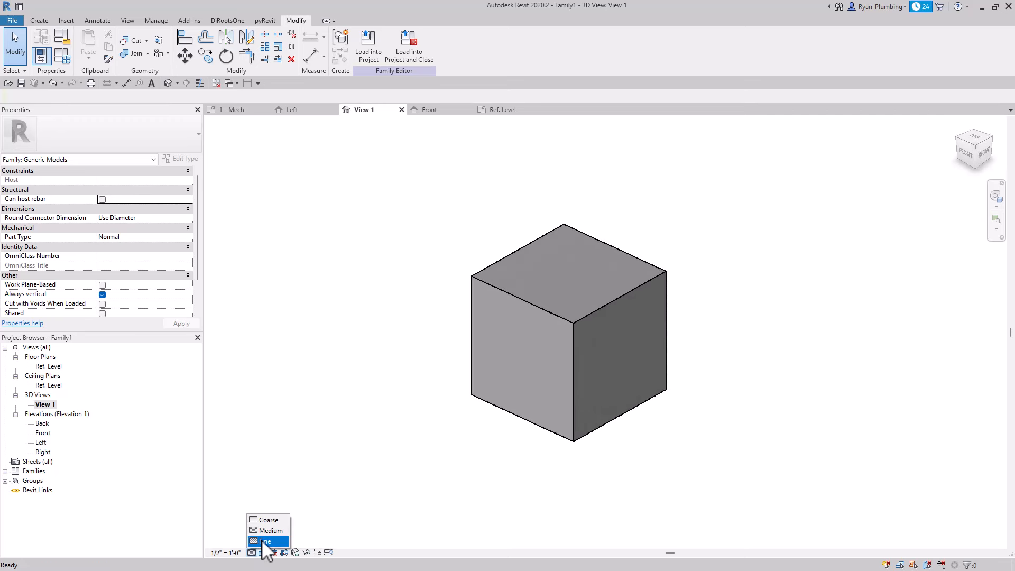
click(261, 541)
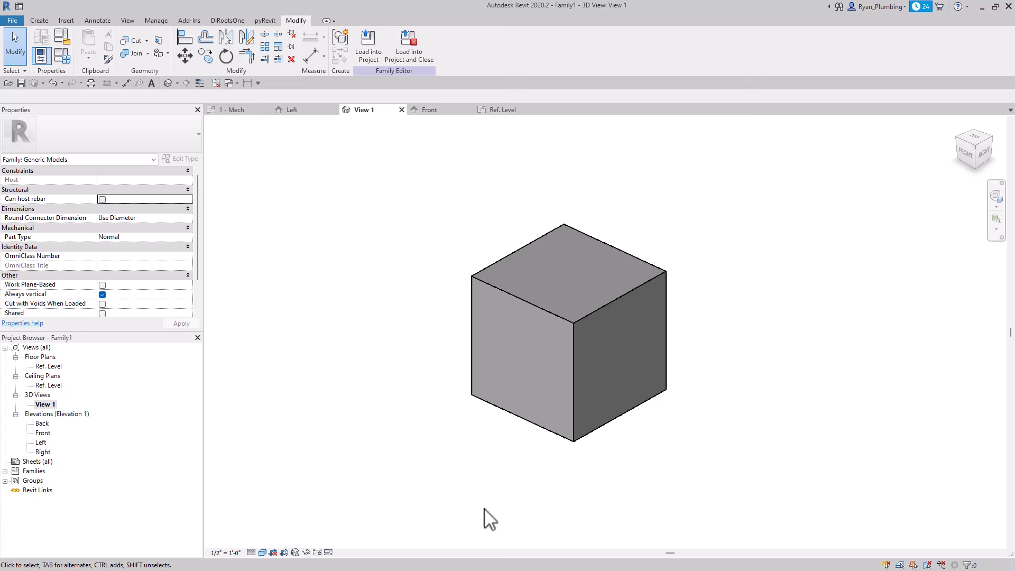
- Examine the selected extrusion and its shape handles in the Ref. Level plan and in 3D View 1
click(498, 111)
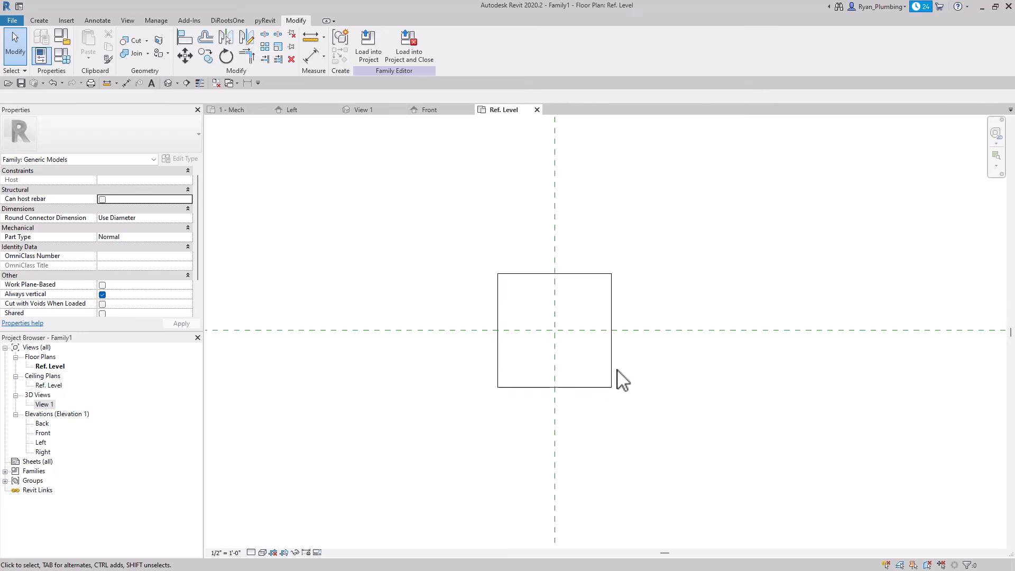
click(595, 390)
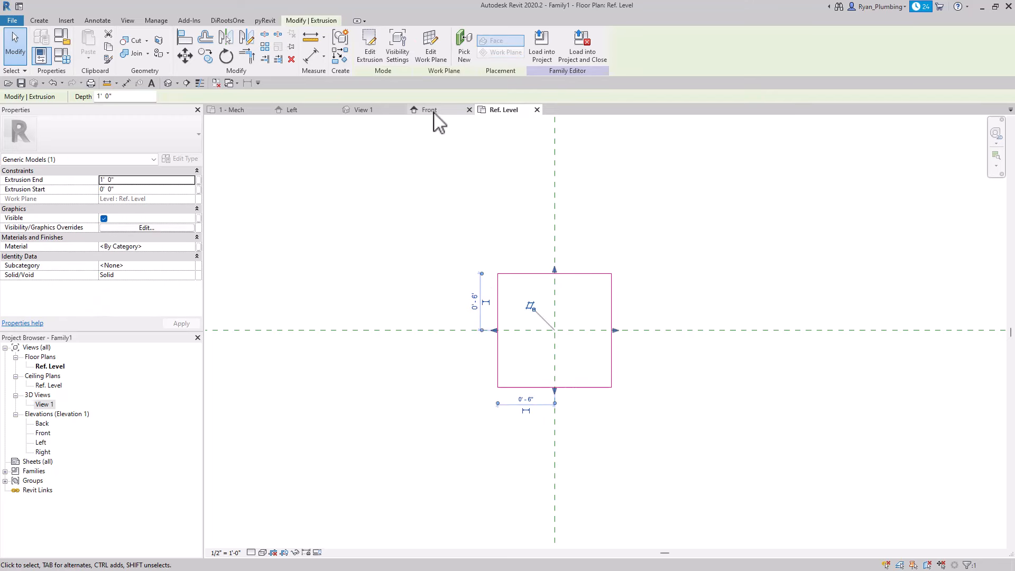
click(368, 111)
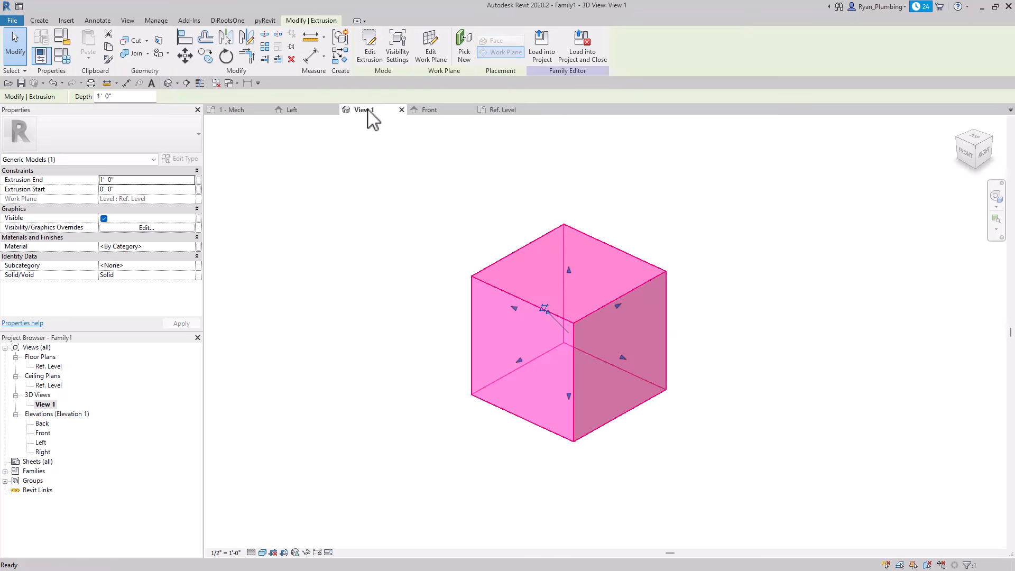
click(769, 362)
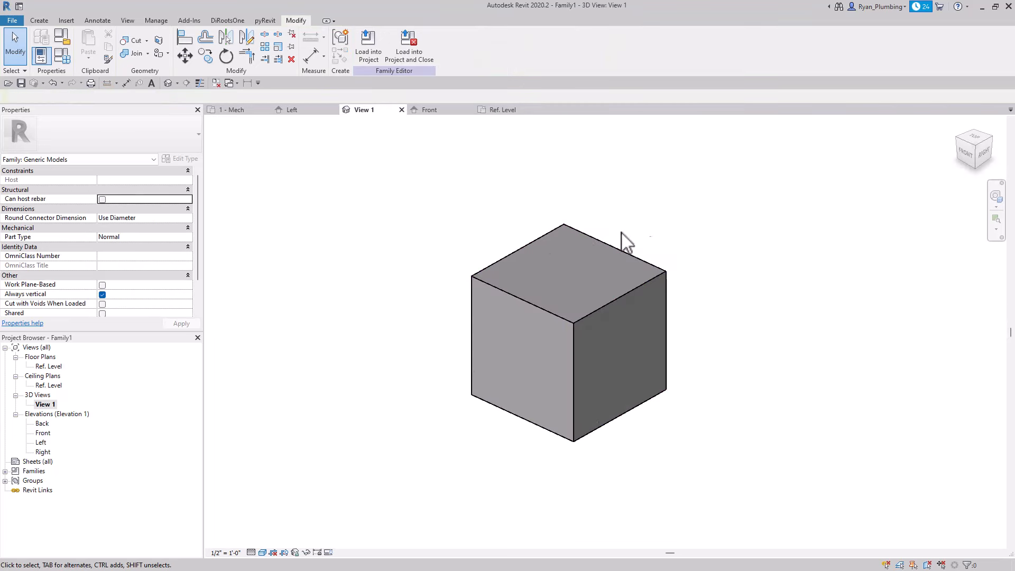
click(657, 275)
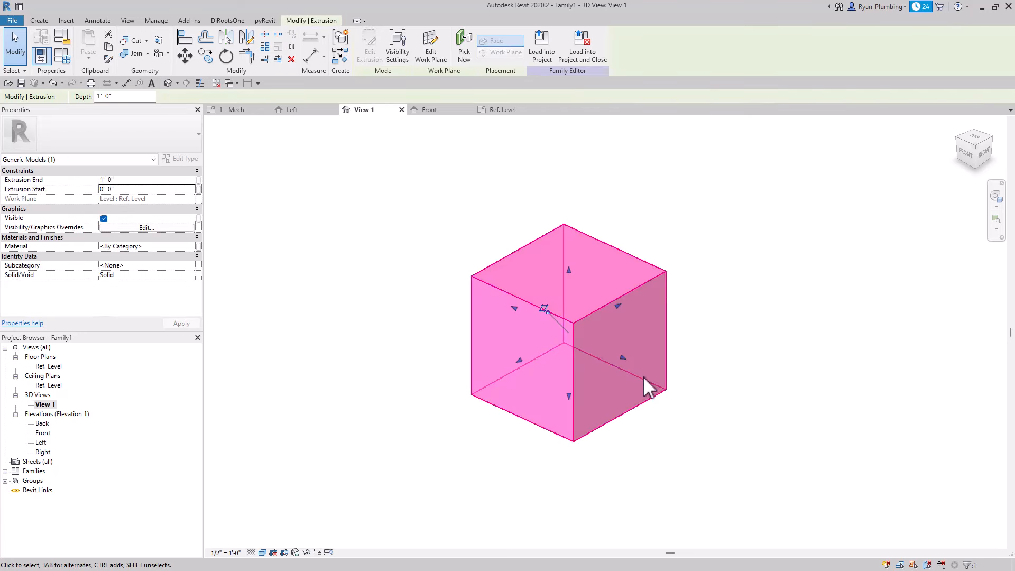
scroll(723, 301, up, 1)
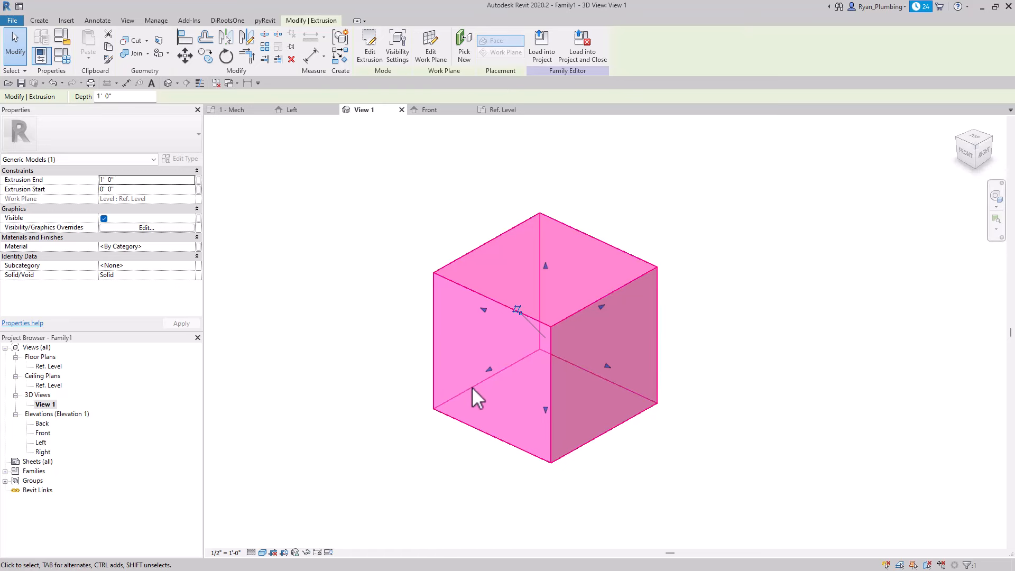
- Open the Front elevation and examine how the box sits relative to the Ref. Level
double_click(43, 433)
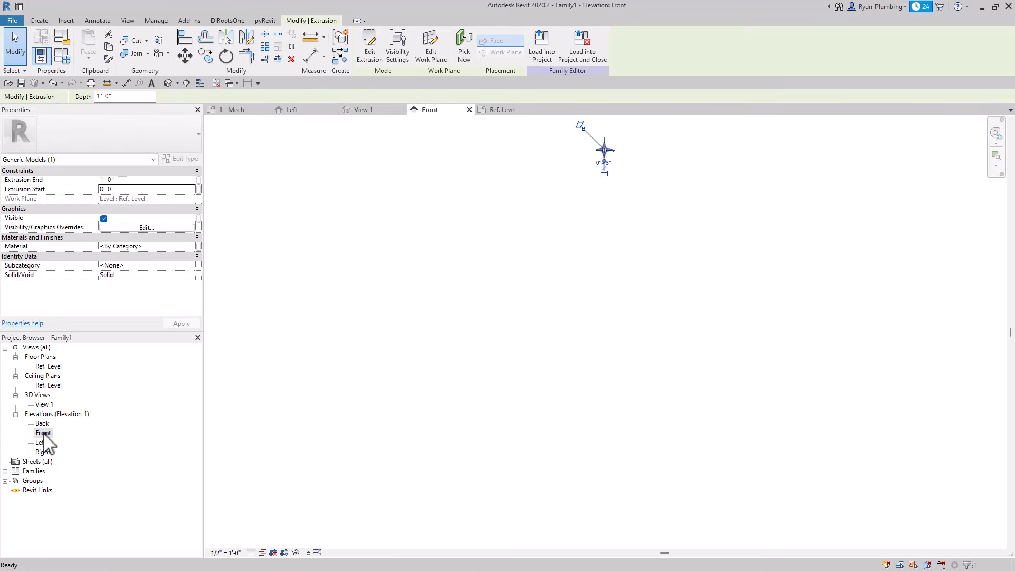
scroll(585, 222, up, 6)
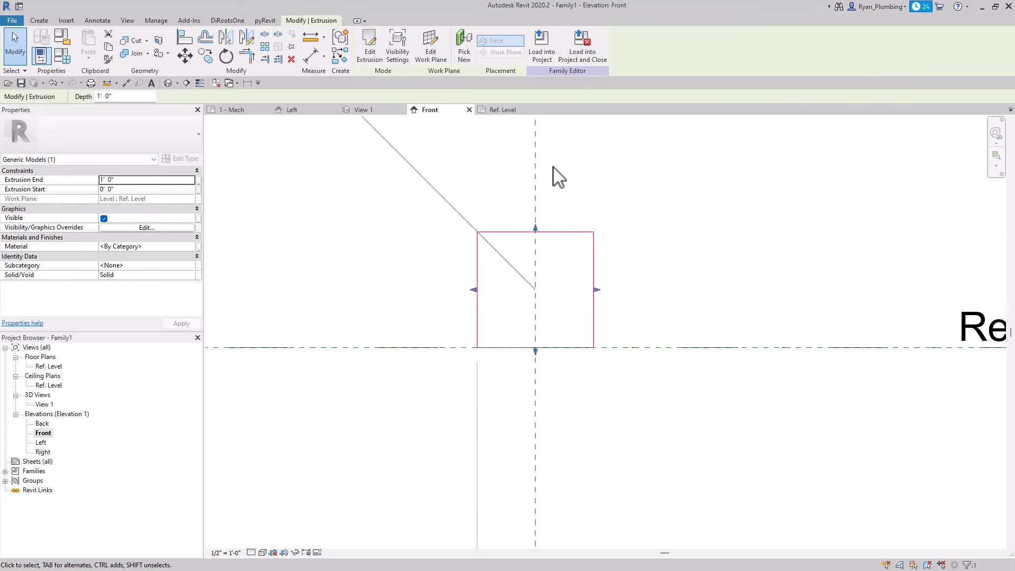
scroll(550, 347, down, 3)
click(555, 362)
scroll(555, 362, down, 1)
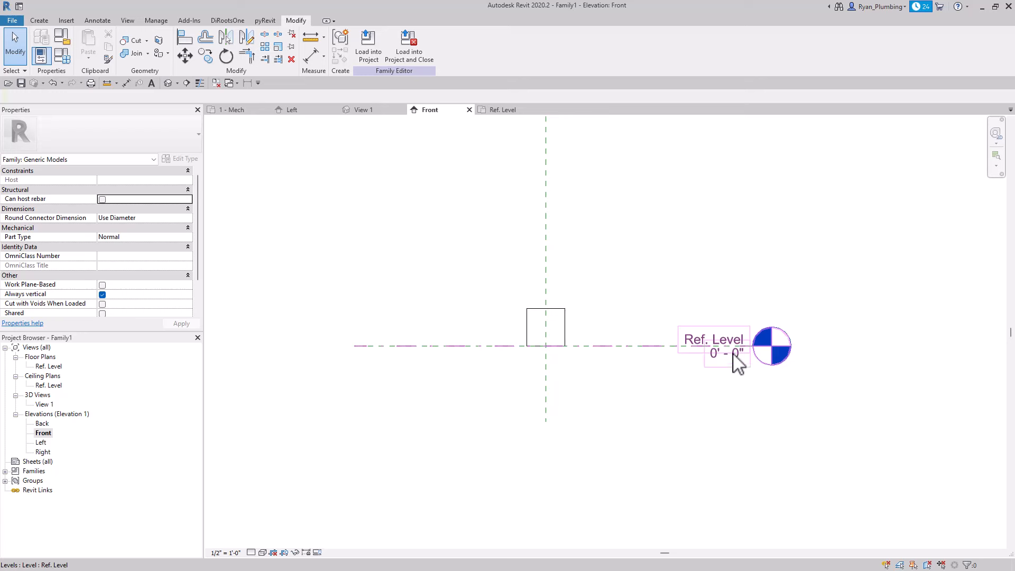
- Set the box's Extrusion Start to -1' 0" so that it extends below the Ref. Level
click(563, 333)
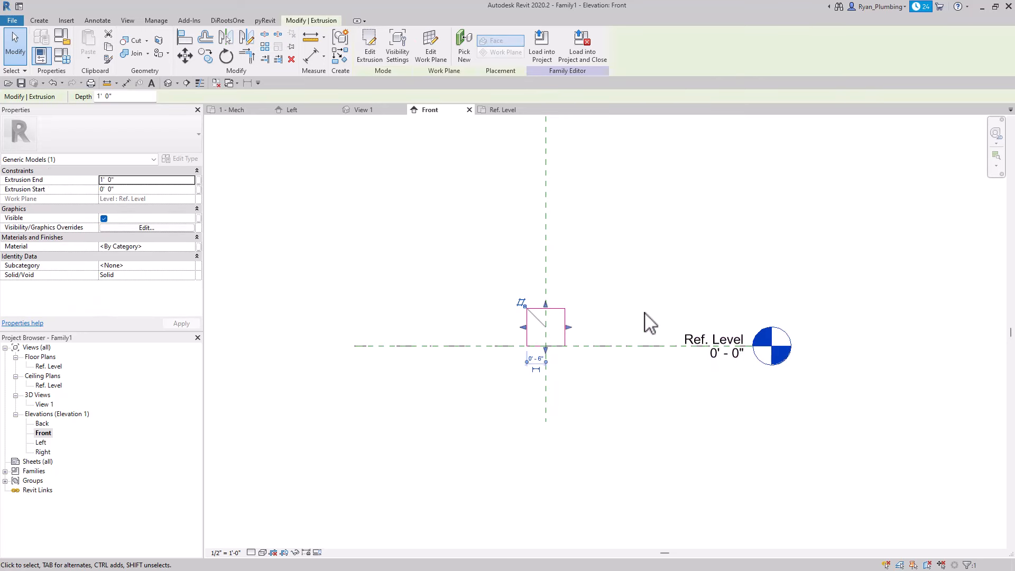
click(131, 189)
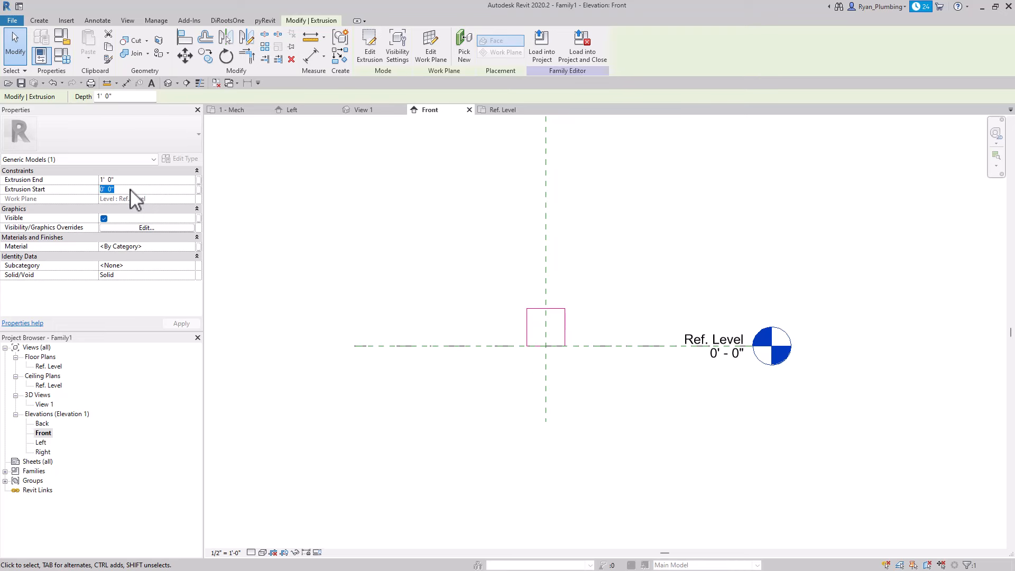
text(-1)
scroll(569, 365, up, 2)
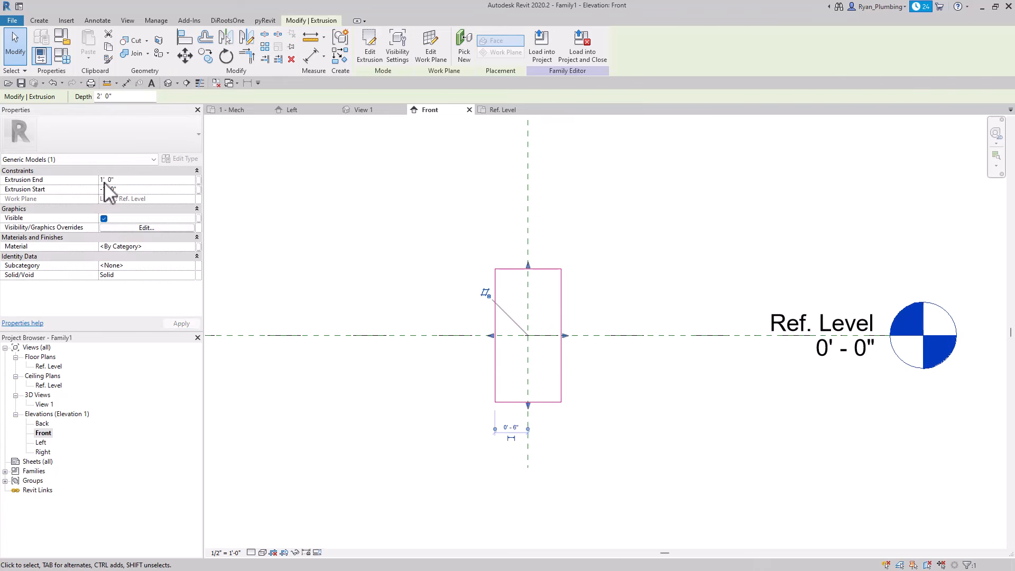
- Restore the box's Extrusion Start to 0' 0" and deselect it
click(130, 188)
double_click(132, 189)
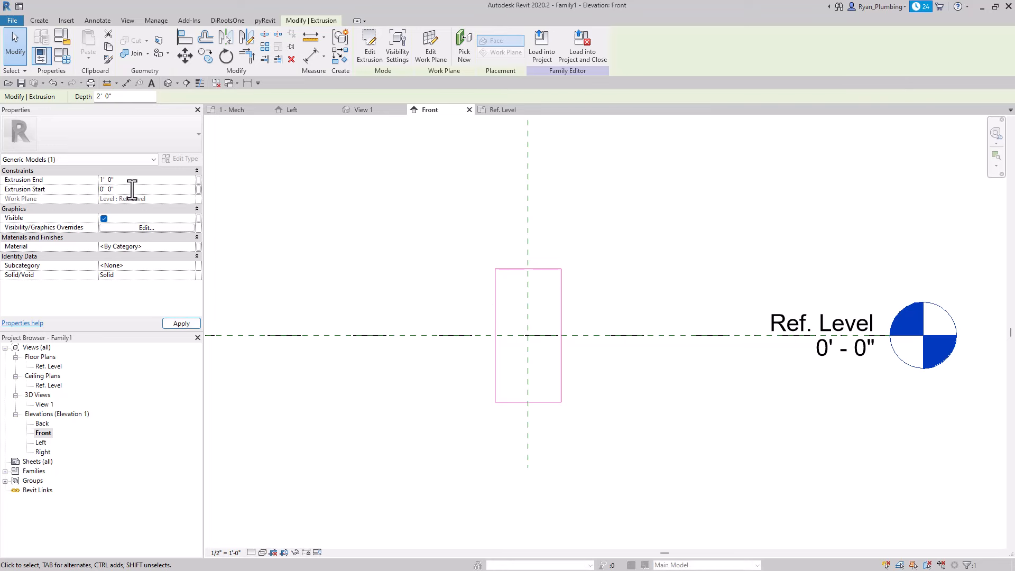
click(646, 245)
scroll(656, 242, up, 2)
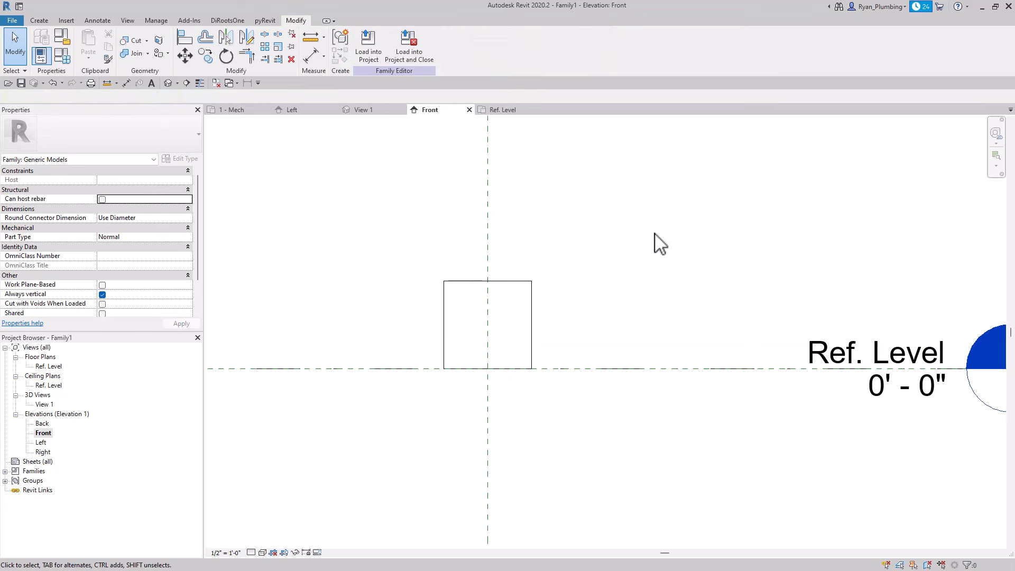
- Reduce the box's Extrusion End to half its height, restore it to 1' 0", and deselect the box
click(531, 290)
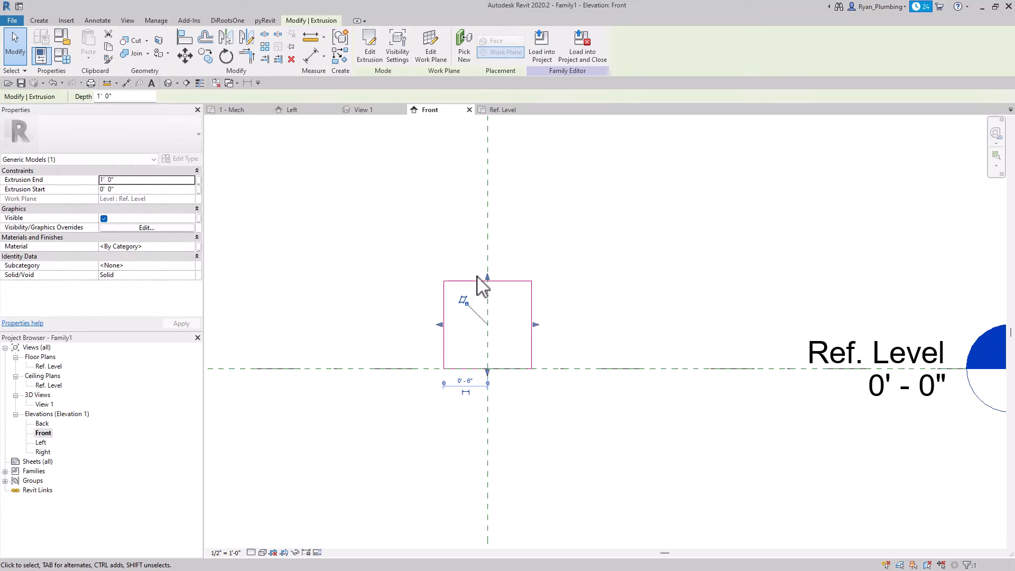
click(124, 180)
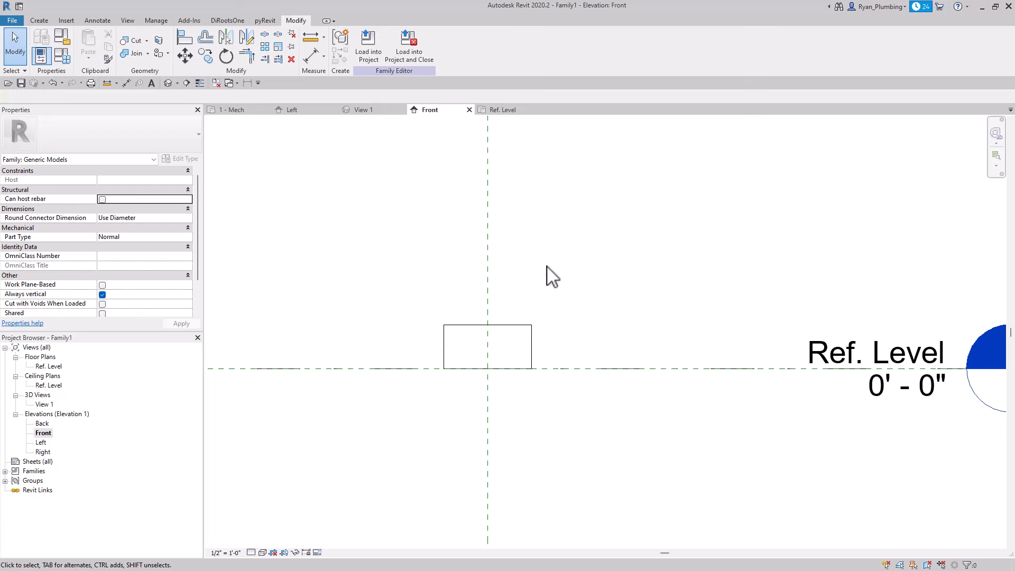
click(552, 333)
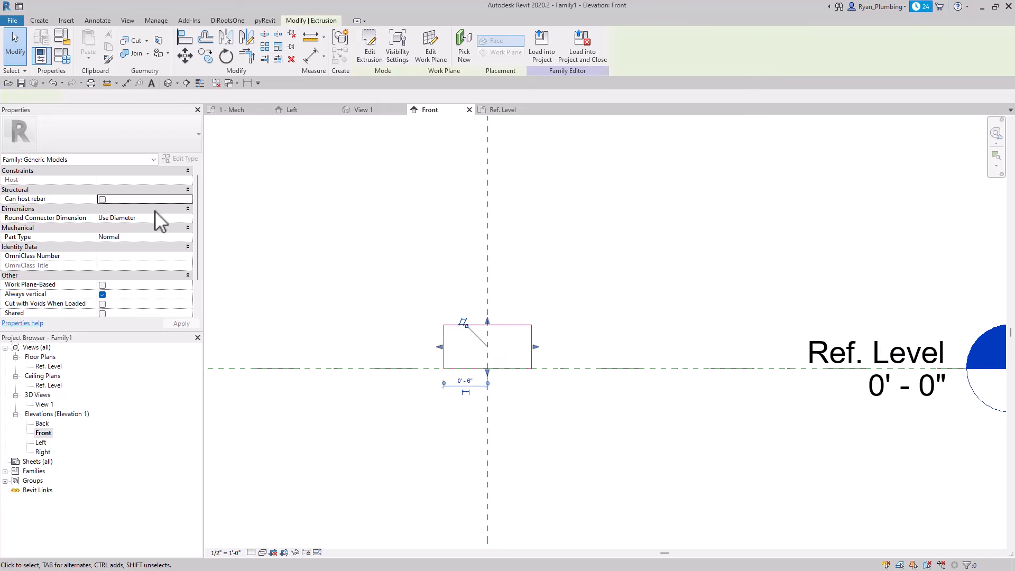
click(133, 180)
text(1'  0")
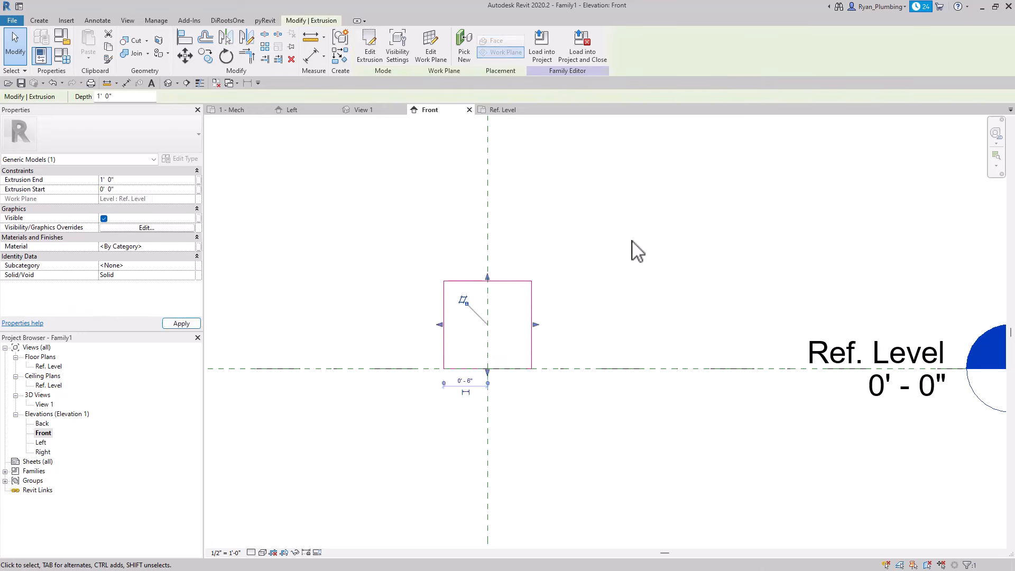
click(632, 242)
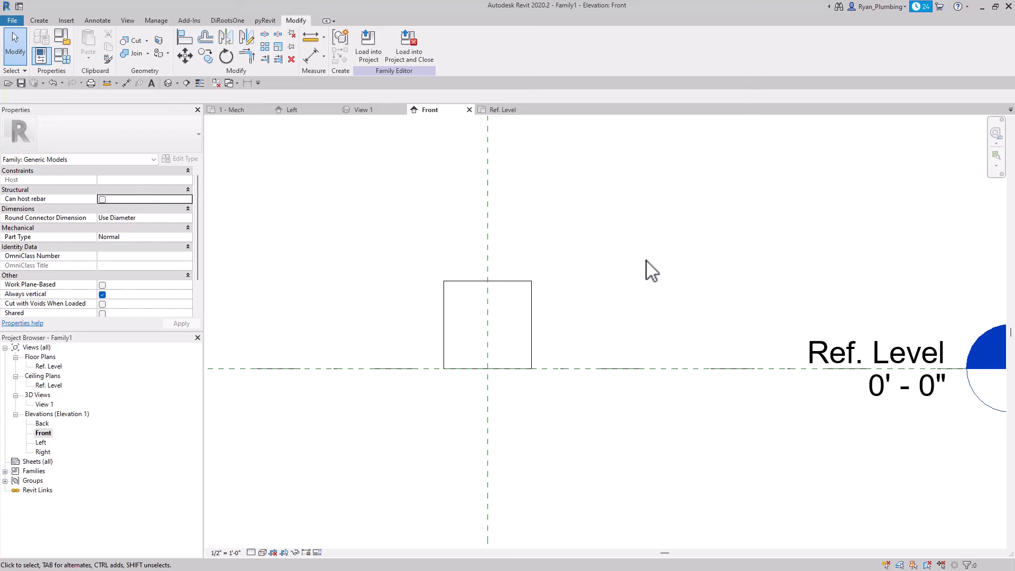
- Start saving the family from 3D View 1 and add the MEP FAMILIES COURSE folder to the saved Places
click(370, 110)
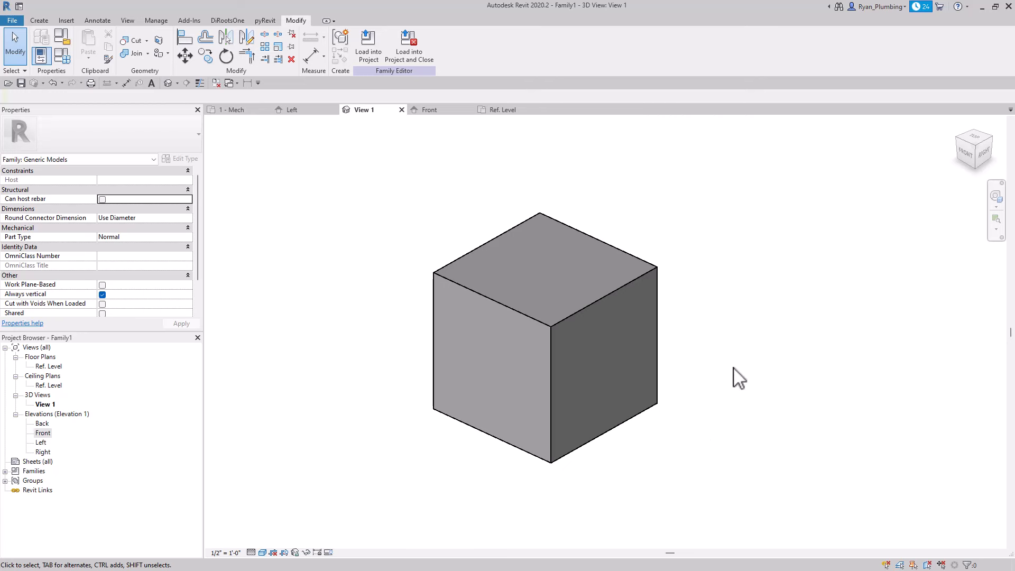
click(16, 21)
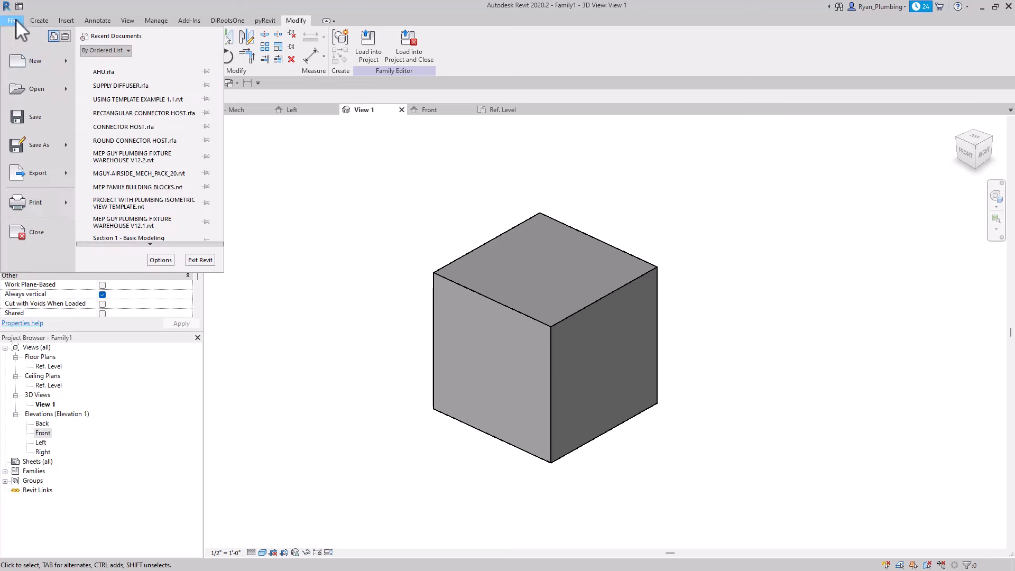
mouse_move(53, 150)
click(129, 144)
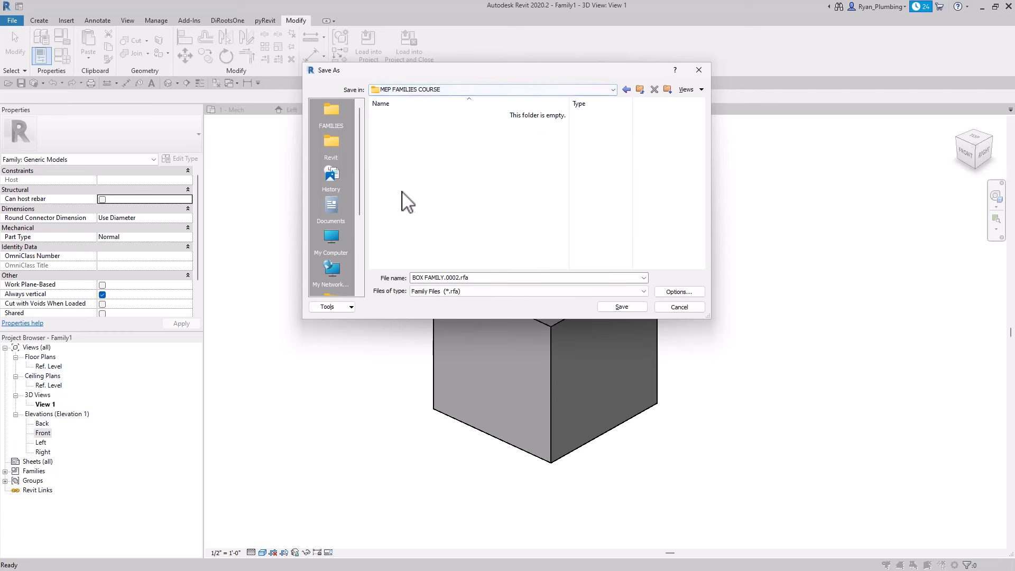
mouse_move(359, 161)
mouse_down()
mouse_move(363, 238)
mouse_move(347, 147)
mouse_up()
click(331, 309)
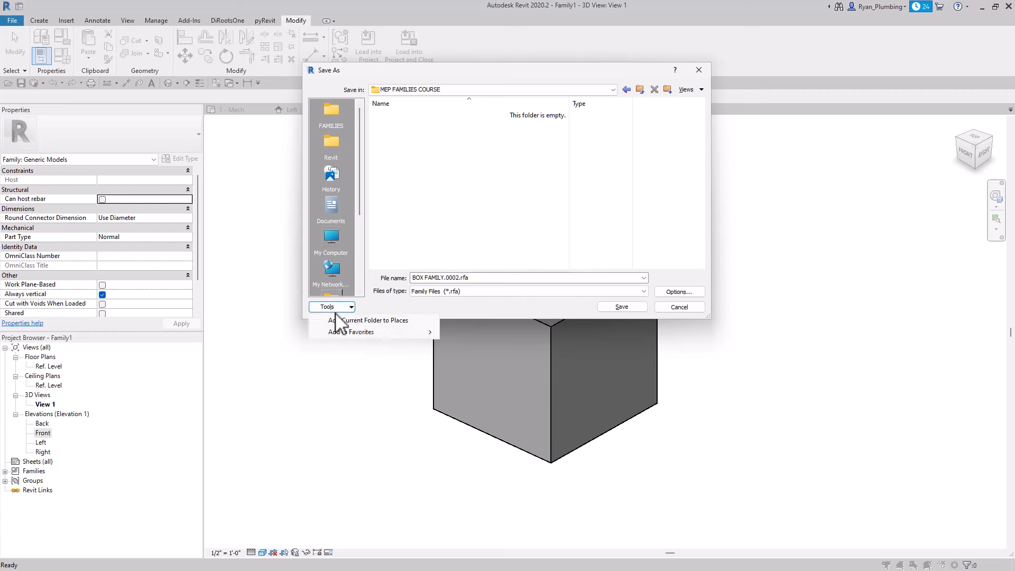
click(383, 320)
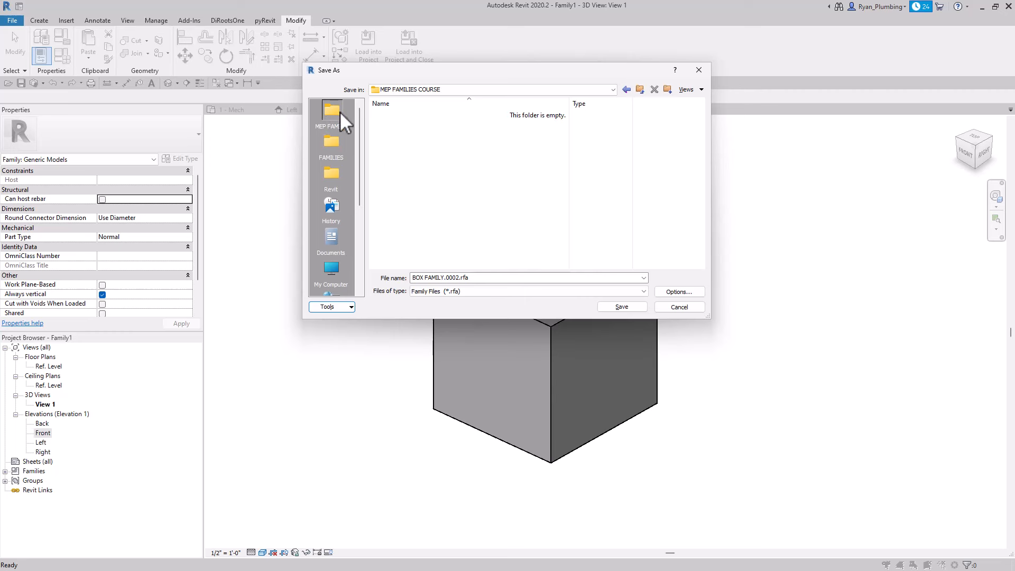
- Save the family as BOX FAMILY in the MEP FAMILIES COURSE folder with a maximum of 1 backup
click(502, 279)
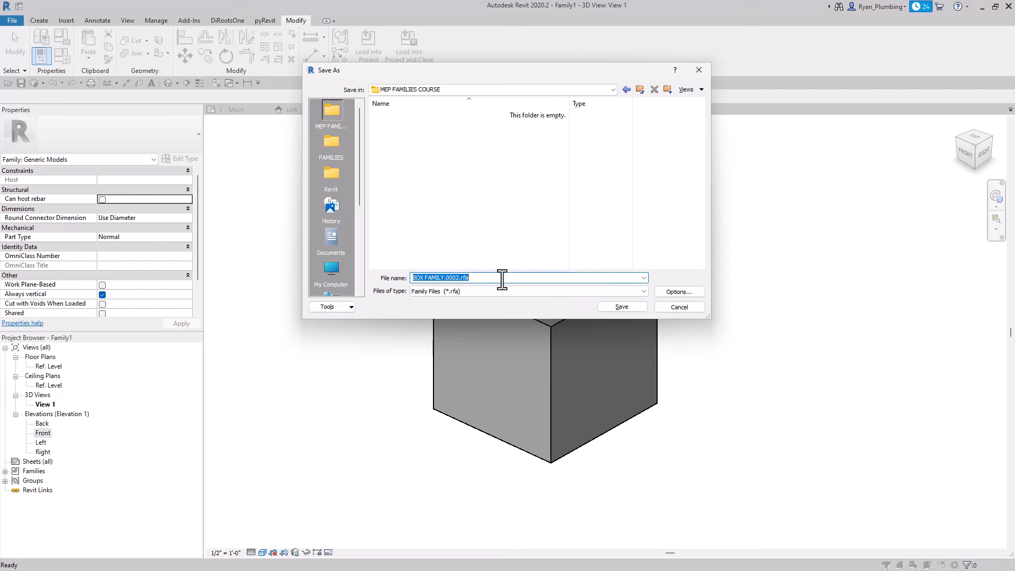
text(BOX FAMILY)
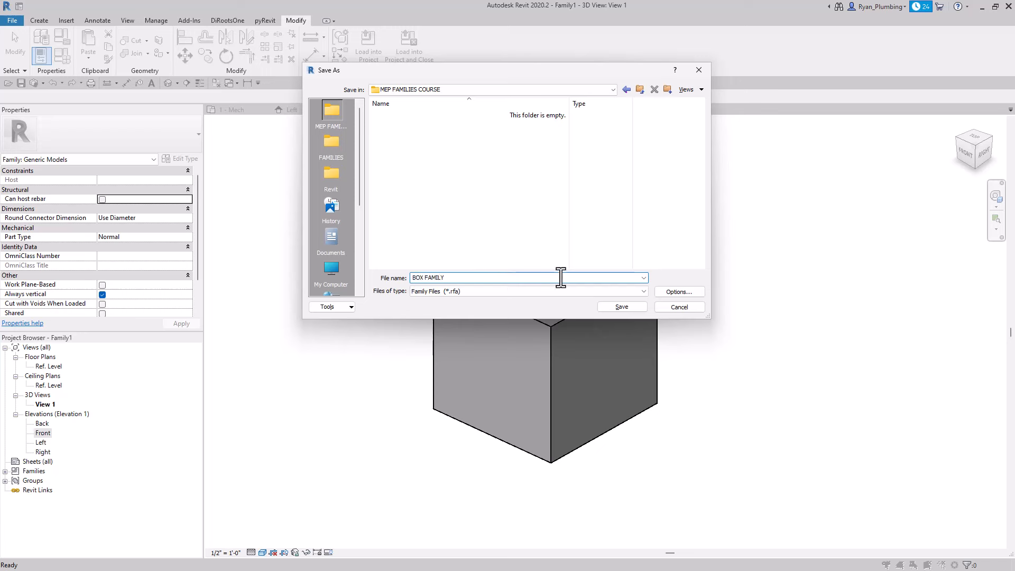
click(678, 291)
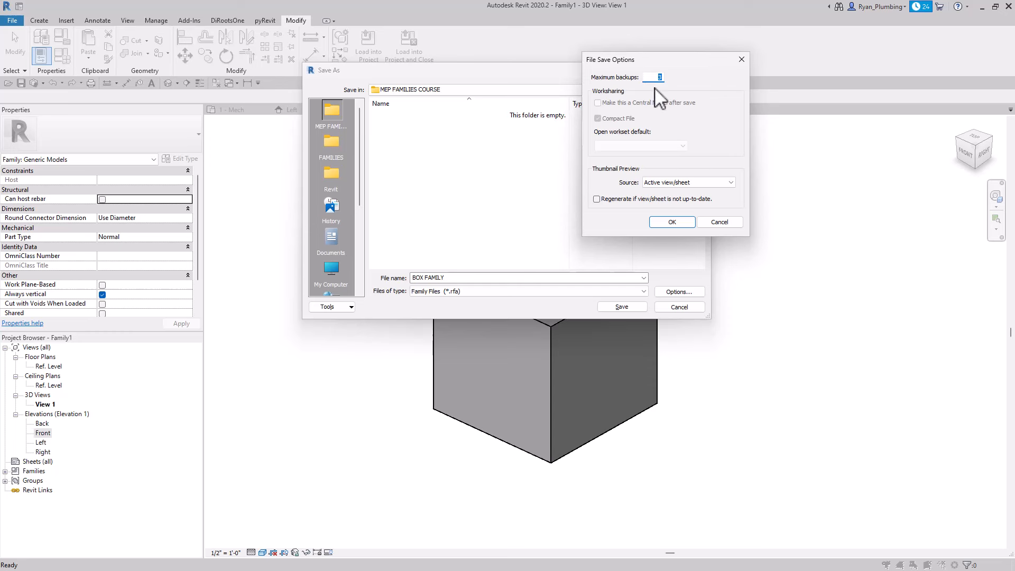
text(1)
drag(669, 57, 636, 86)
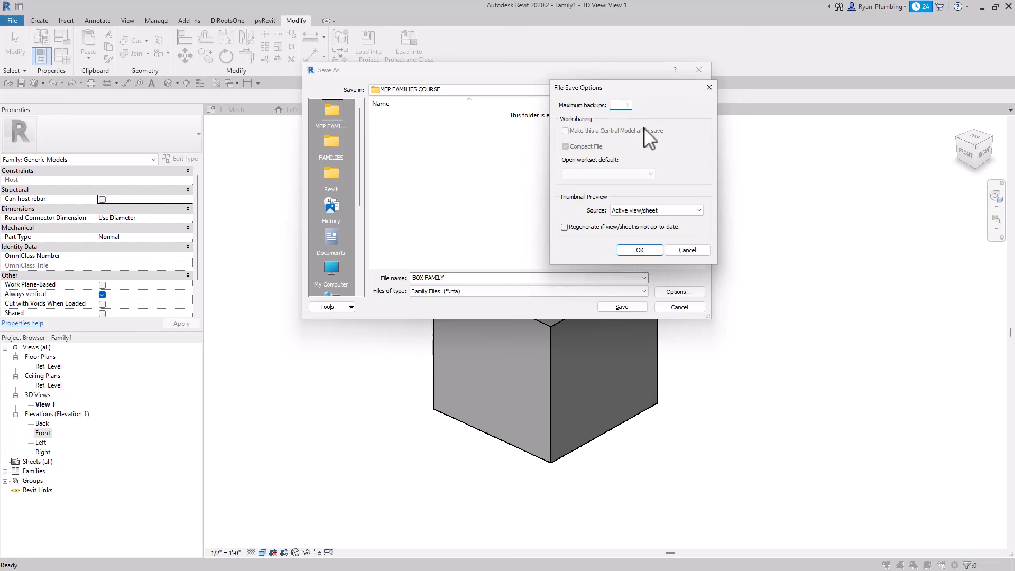
click(639, 249)
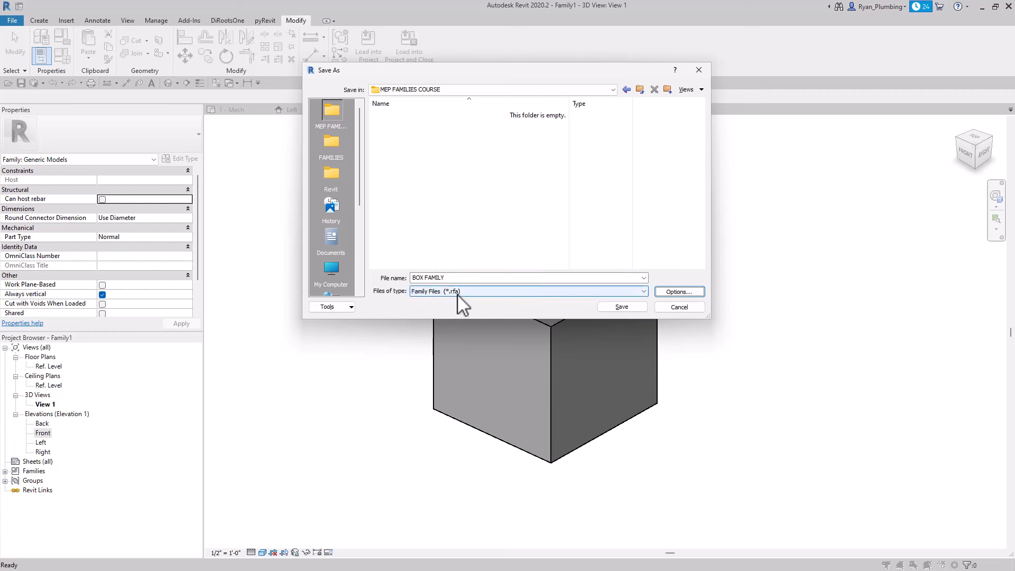
click(622, 307)
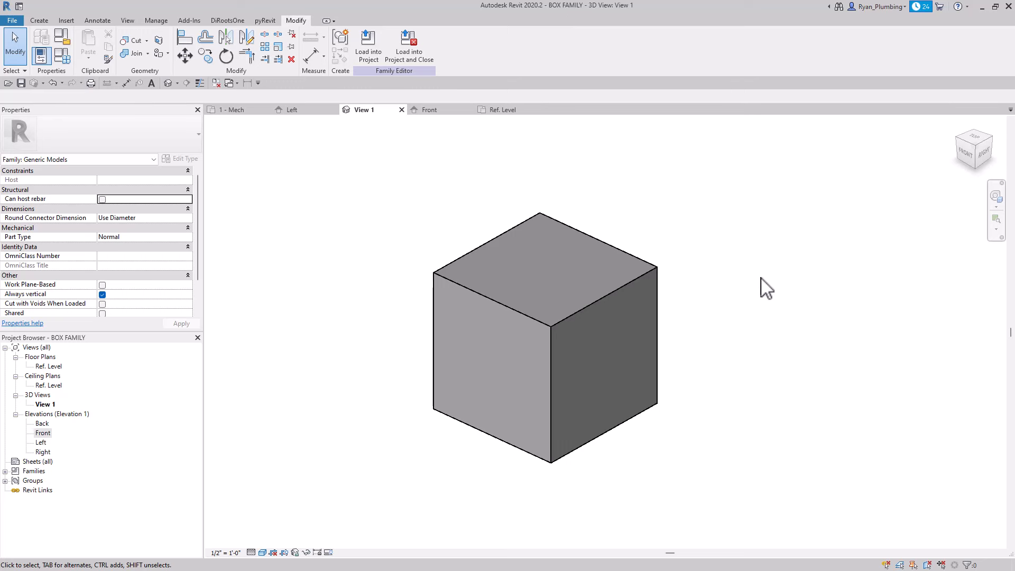
- Load BOX FAMILY into the project and place one instance in the 1 - Mech floor plan
click(376, 44)
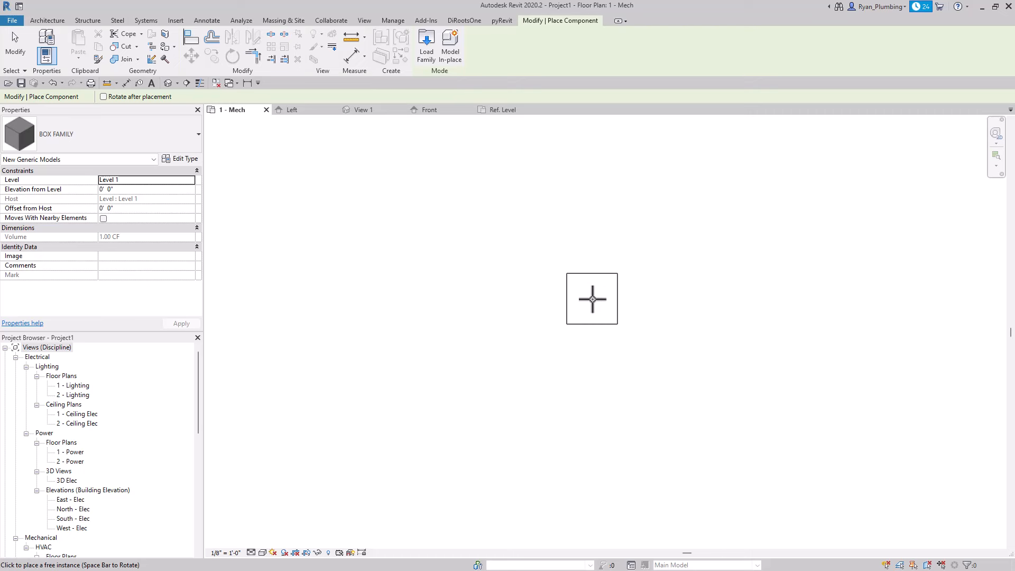
scroll(593, 299, up, 2)
scroll(592, 307, down, 1)
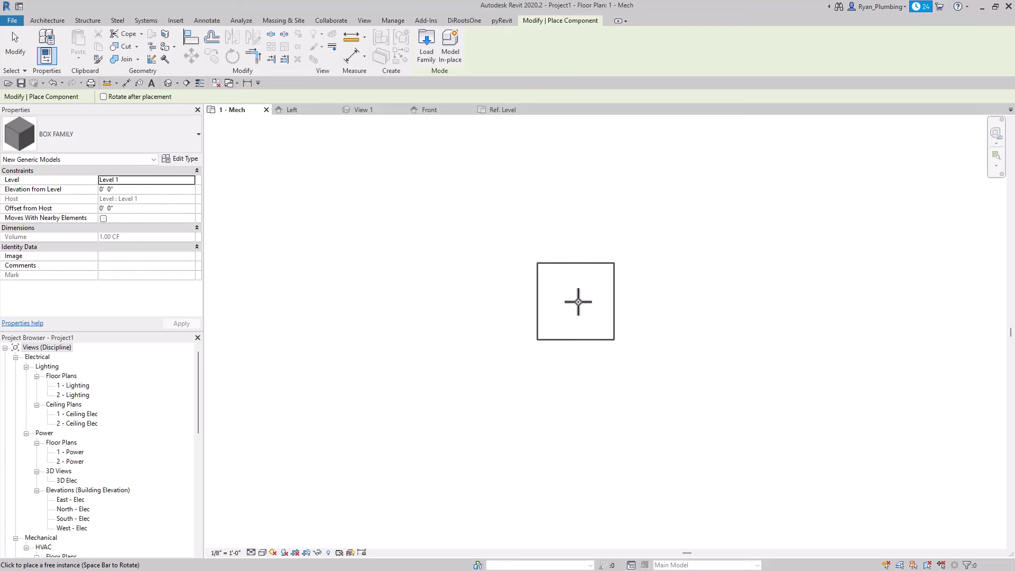
click(579, 303)
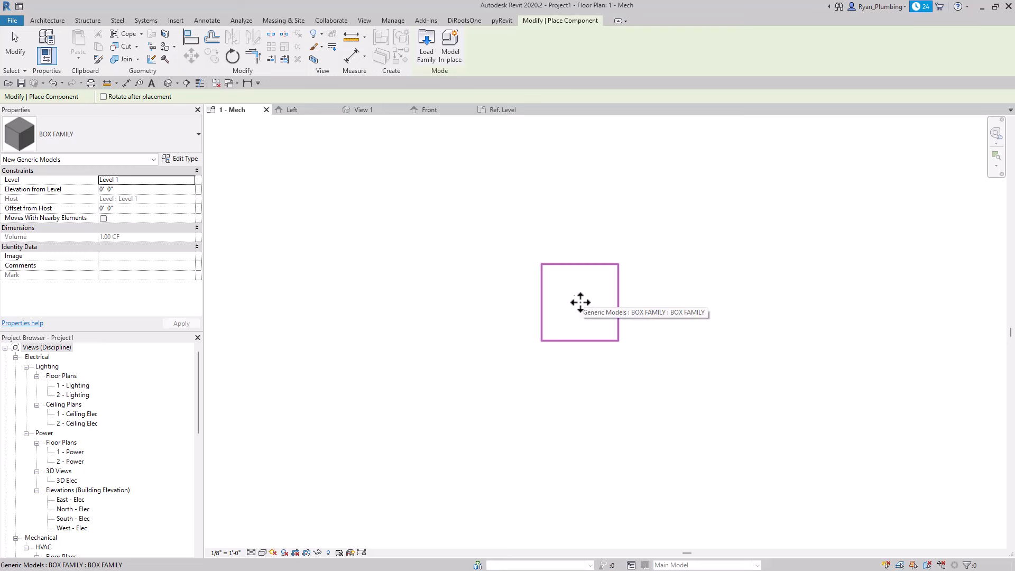
key(Escape)
key(Escape)
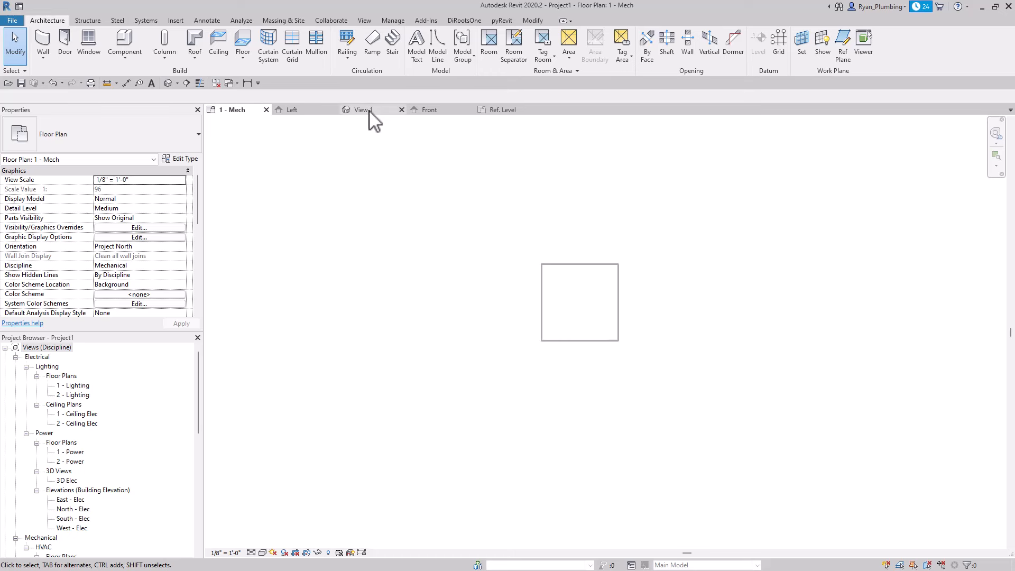
- Compare the family's Ref. Level plan with the 1 - Mech plan and examine the placed box's category and properties
click(504, 112)
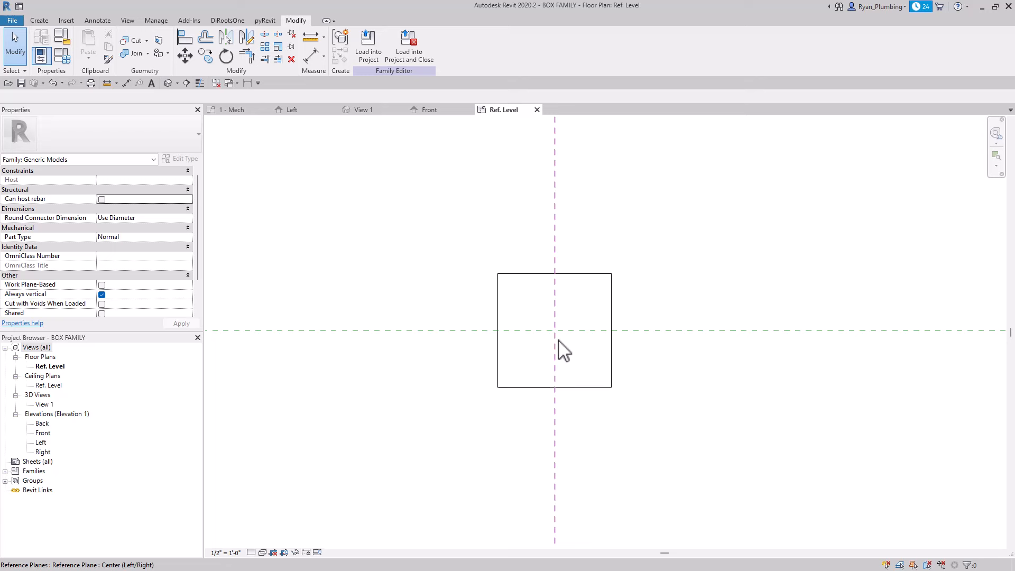
click(236, 110)
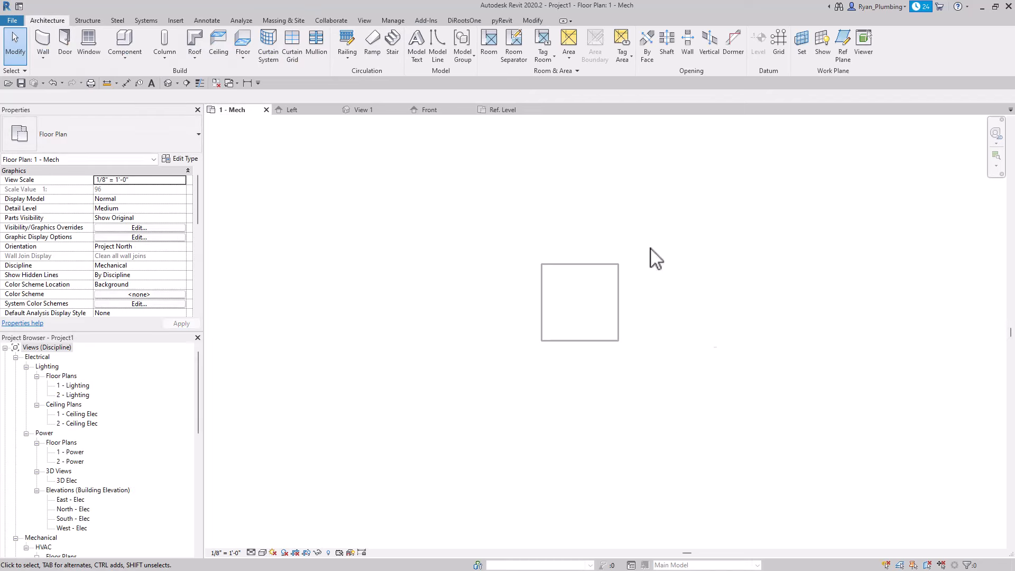
click(594, 269)
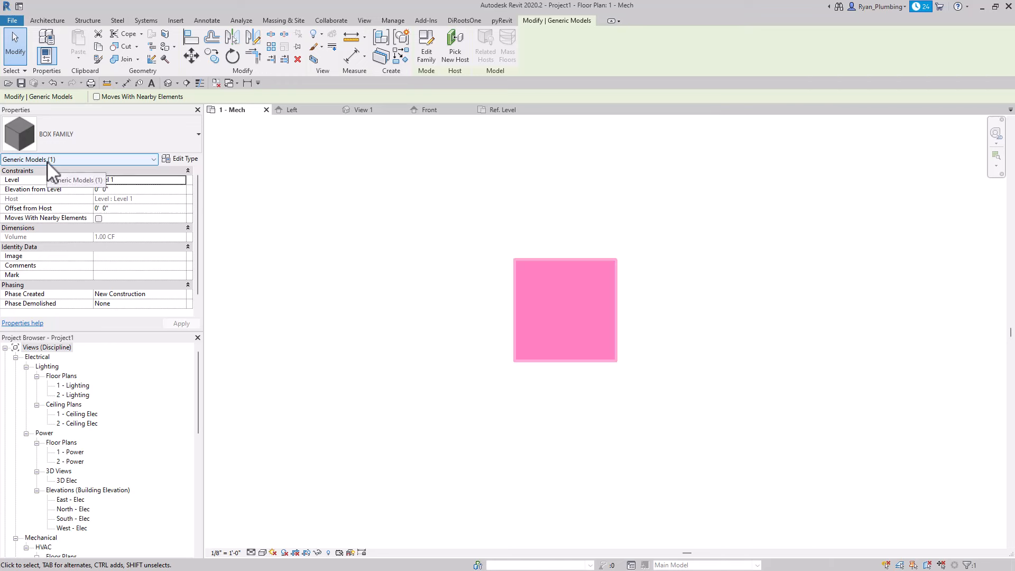
- Set the Discipline of the 1 - Mech floor plan to Coordination
click(750, 333)
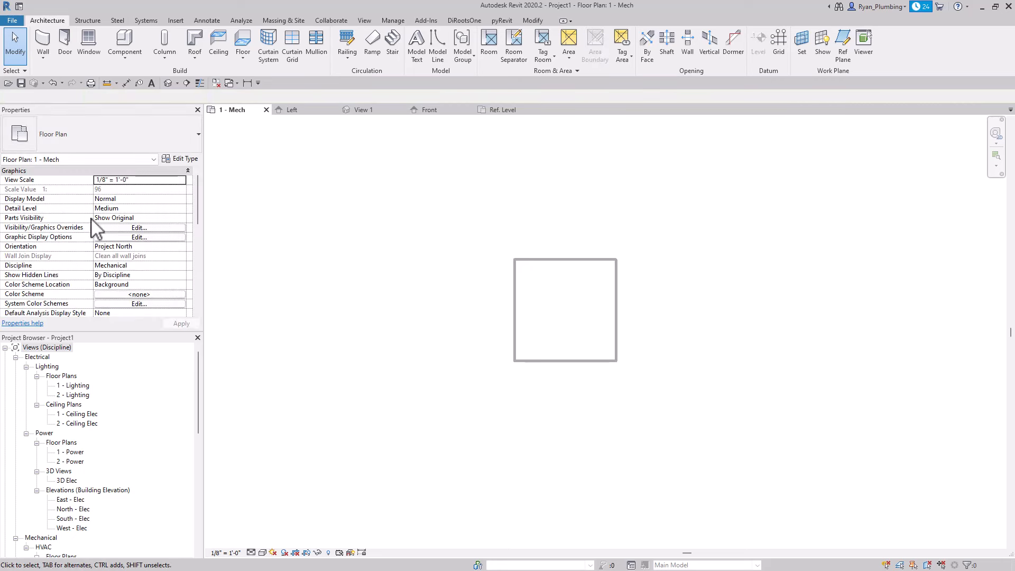
click(179, 265)
click(181, 265)
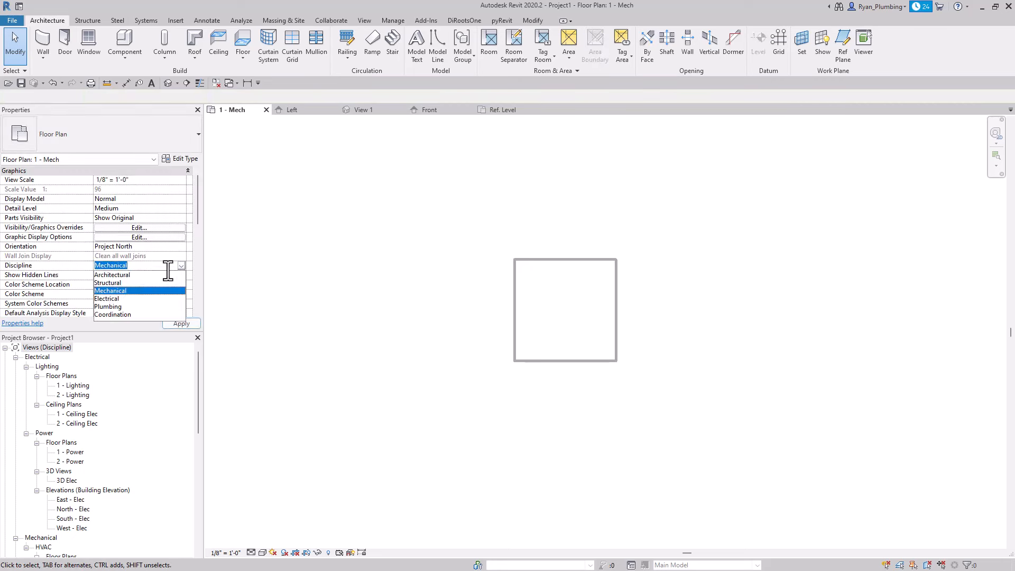
click(123, 315)
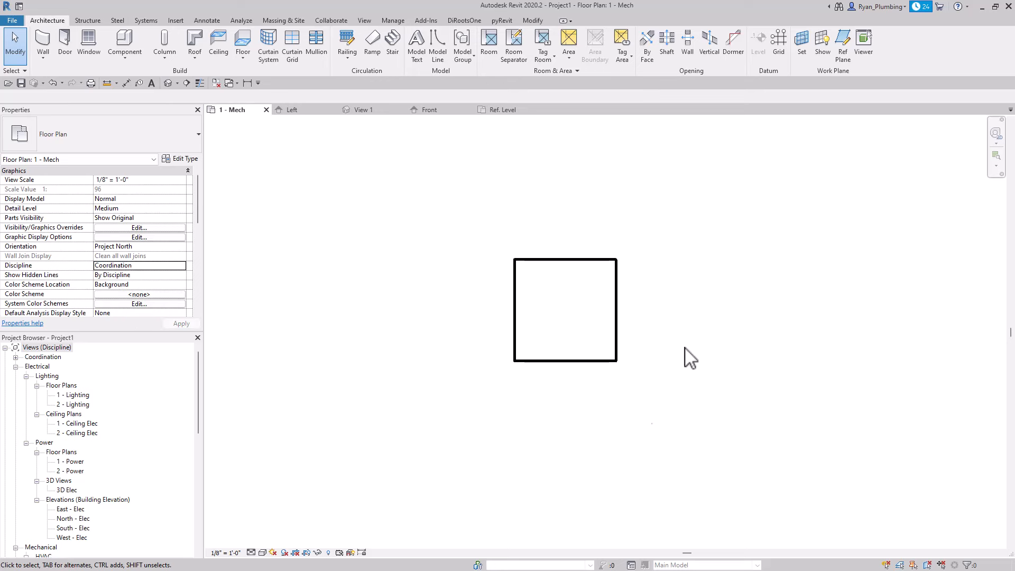
- Copy the placed box horizontally so that a second instance sits a short gap to its right
click(616, 262)
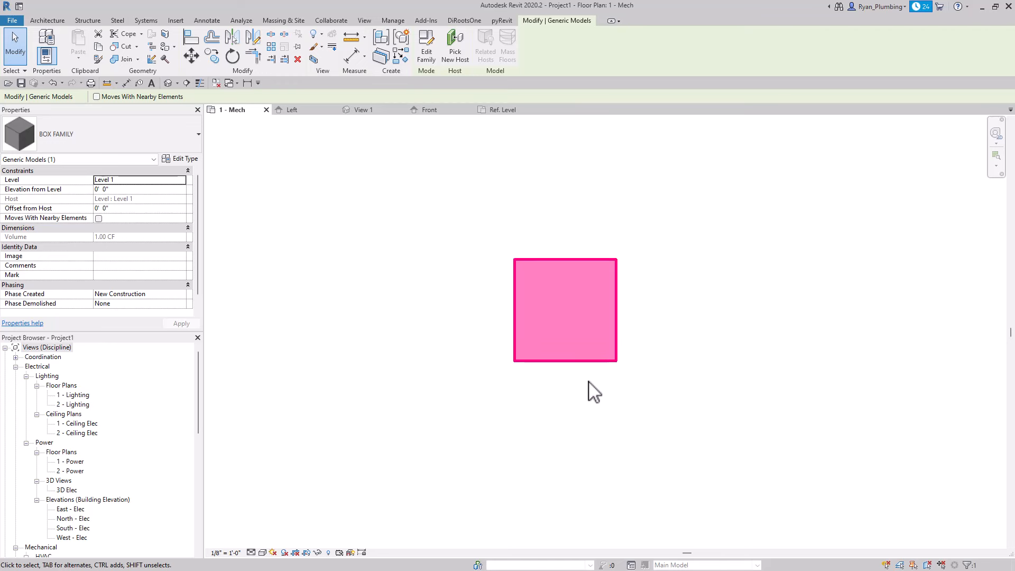
key(c)
key(o)
click(567, 386)
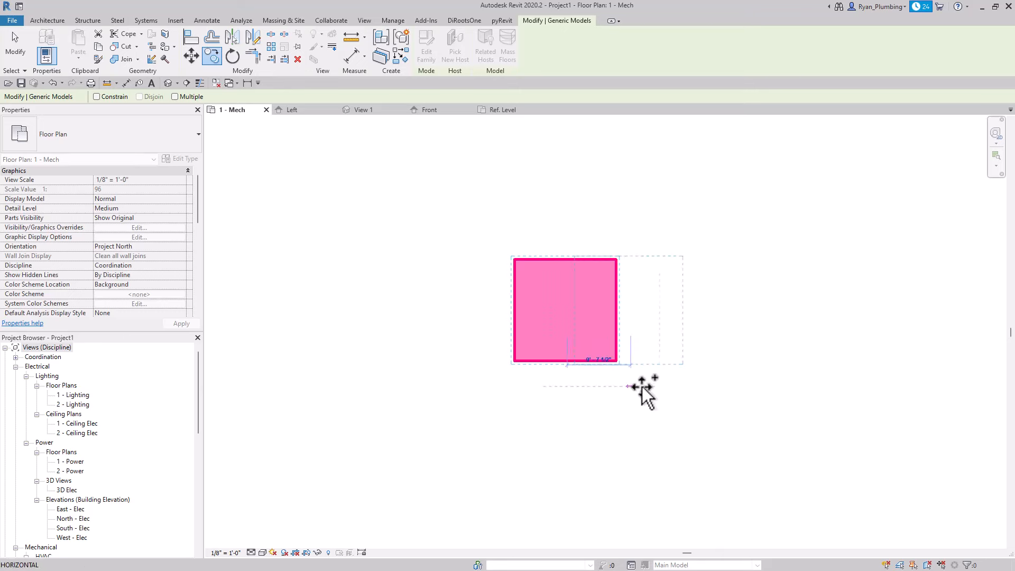
click(718, 388)
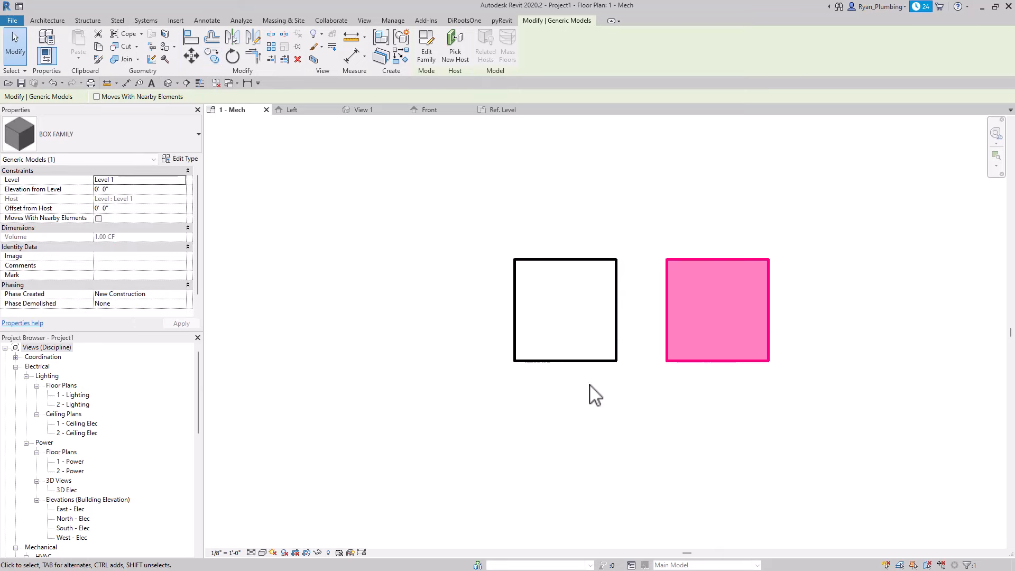
click(604, 393)
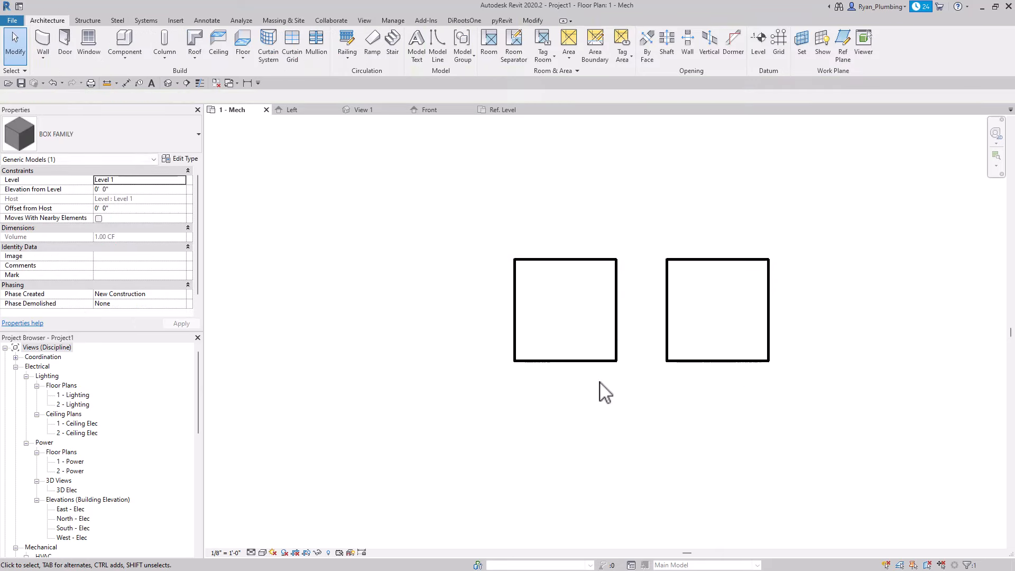
- Examine the type properties of the left box instance for any dimension parameters
click(616, 320)
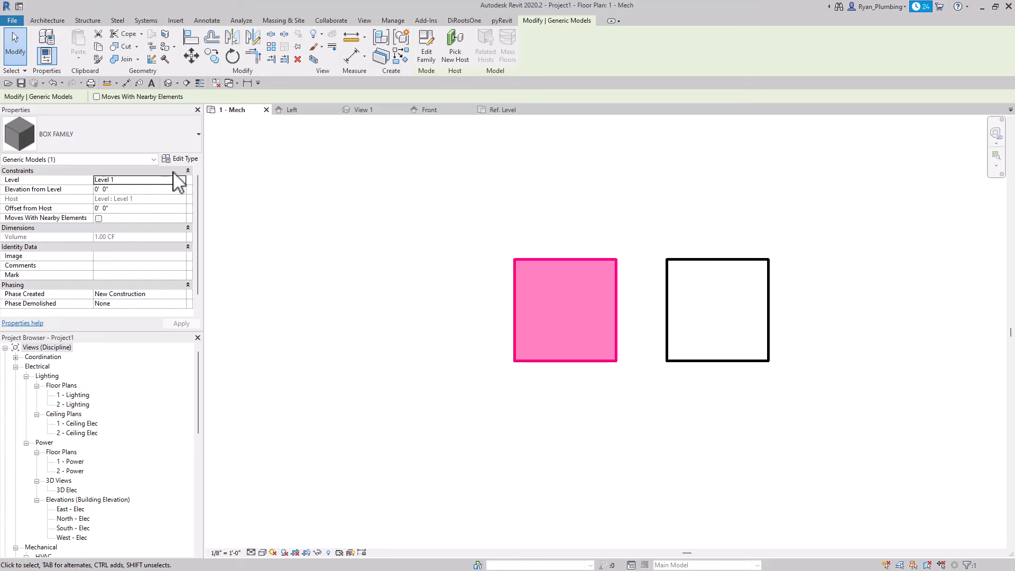
click(183, 158)
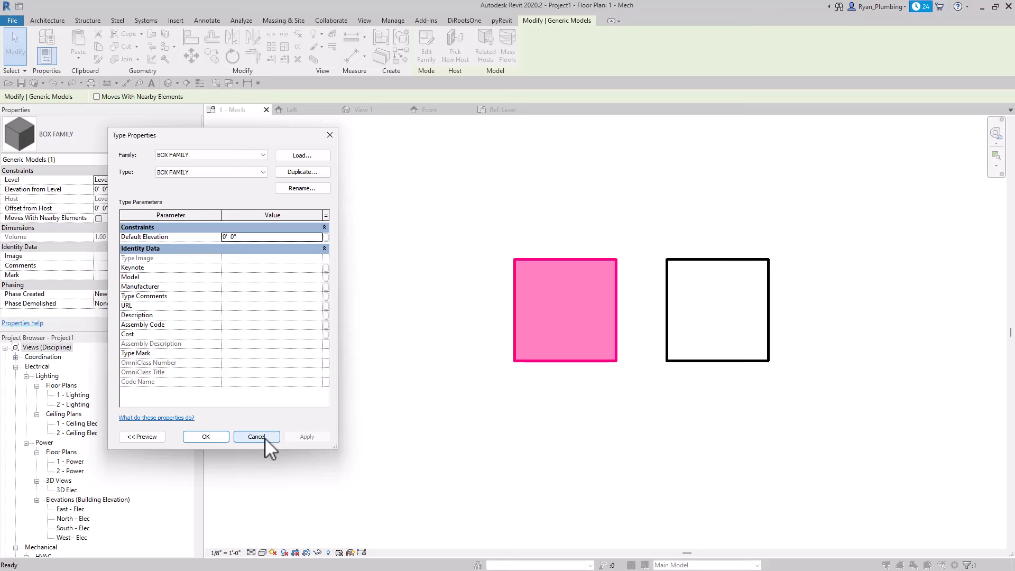
click(206, 436)
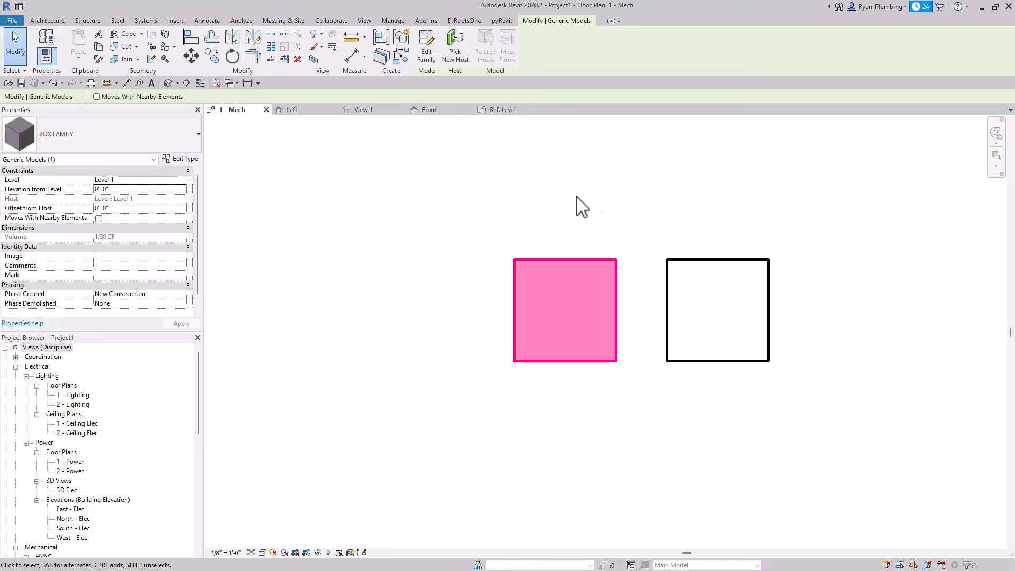
- Reselect the left box instance and open its family for editing
click(607, 210)
click(609, 259)
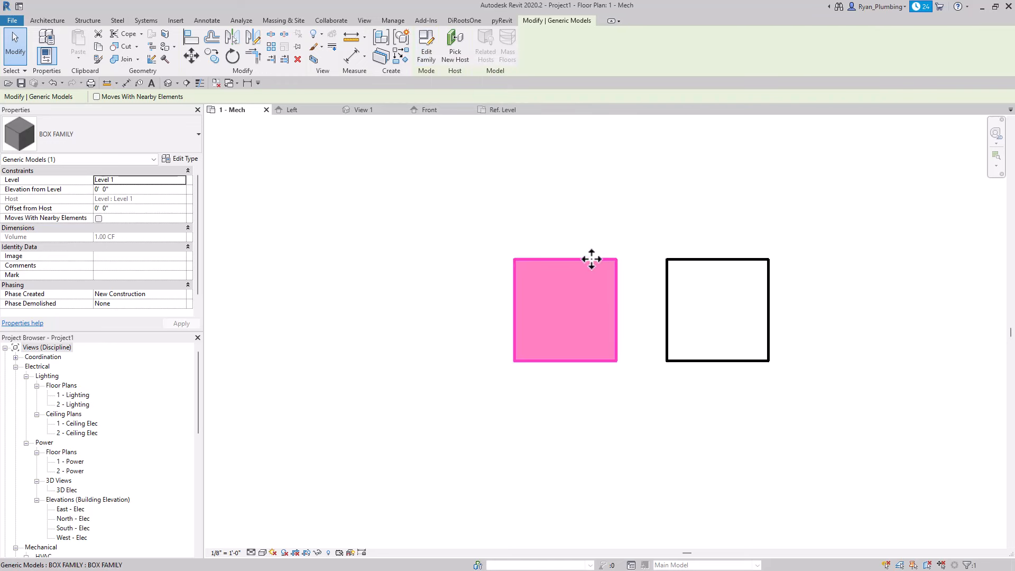
click(427, 53)
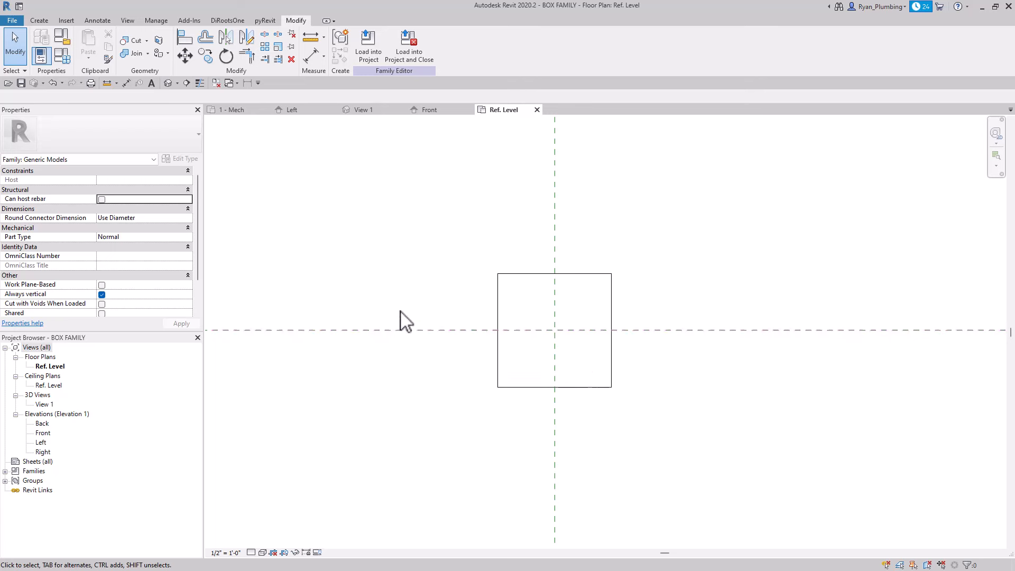
- Inspect the box in the 3D view View 1, then return to the Ref. Level floor plan
double_click(51, 404)
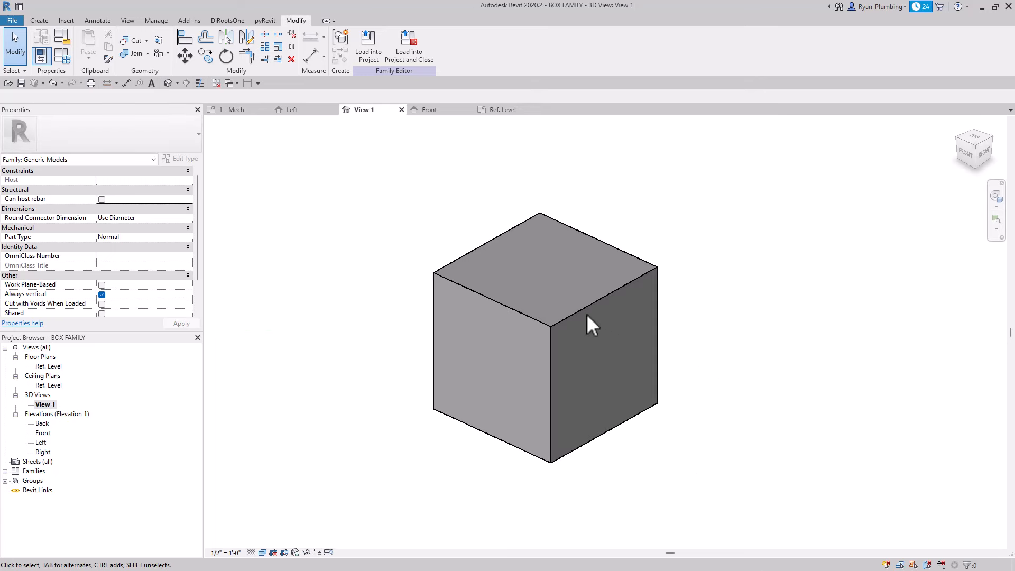
shift+middle_drag(587, 315, 618, 351)
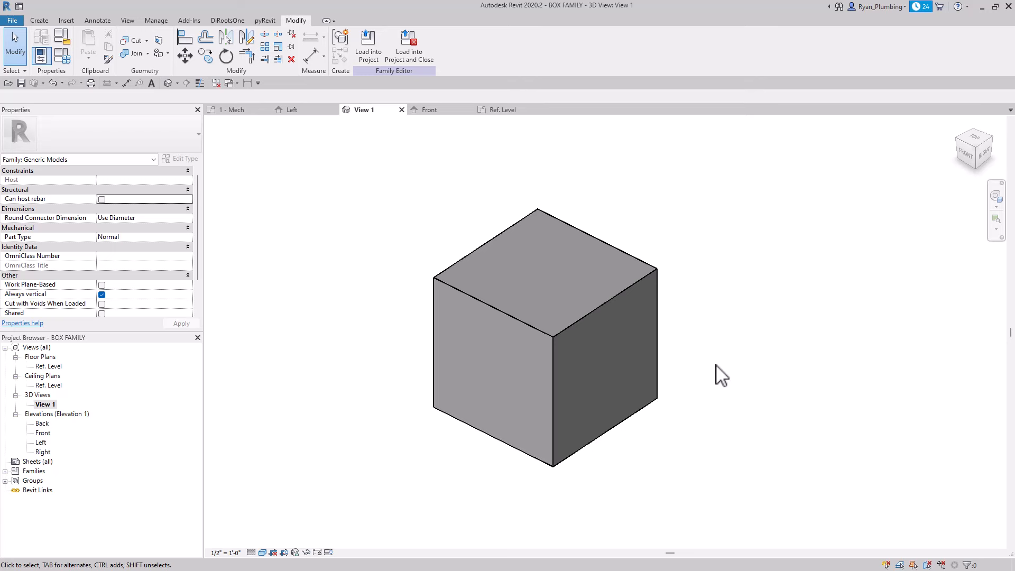
double_click(56, 366)
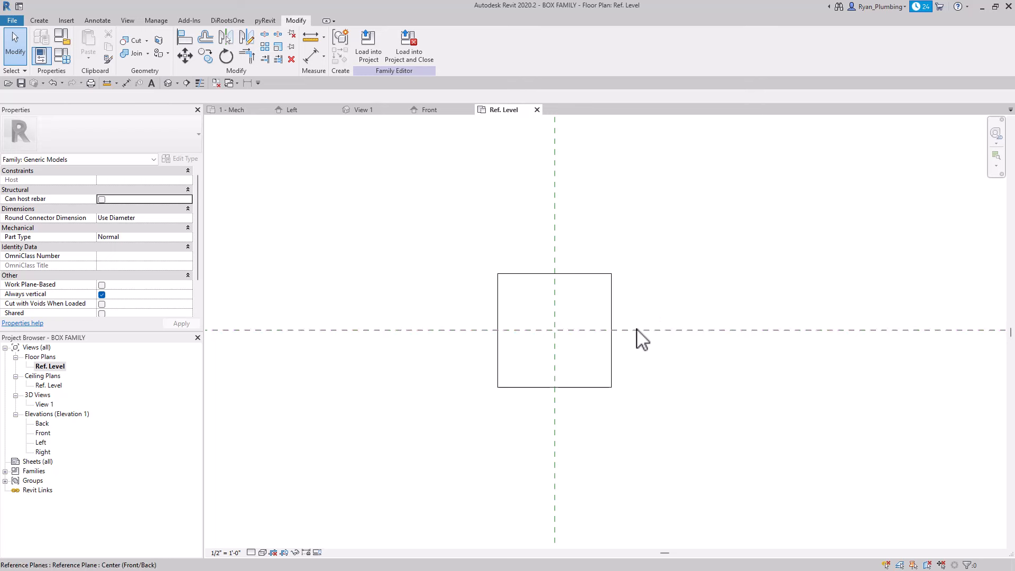
- Try stretching the box extrusion outward on its right and left sides, and undo both stretches
click(611, 317)
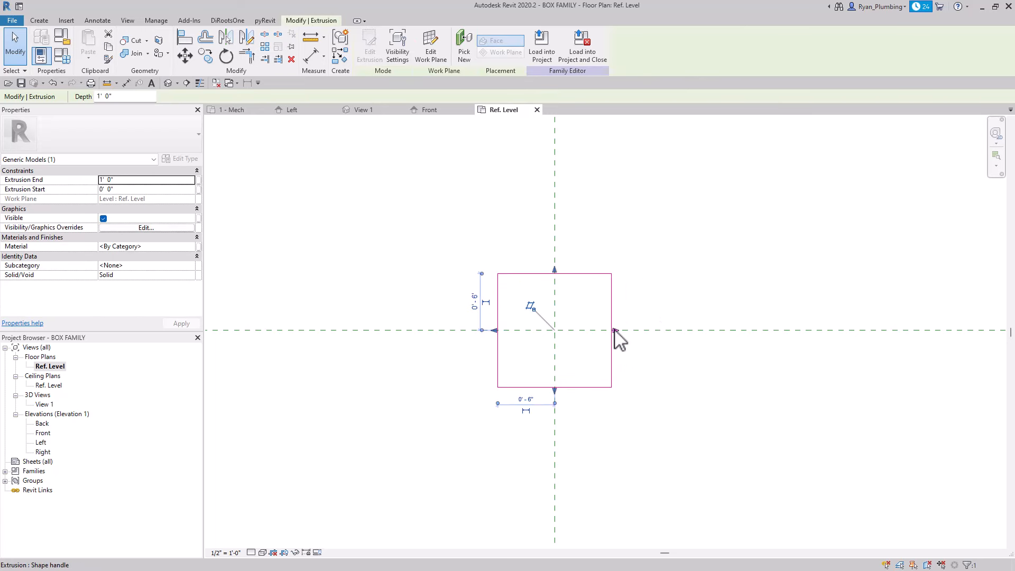
drag(616, 331, 759, 330)
drag(491, 330, 337, 330)
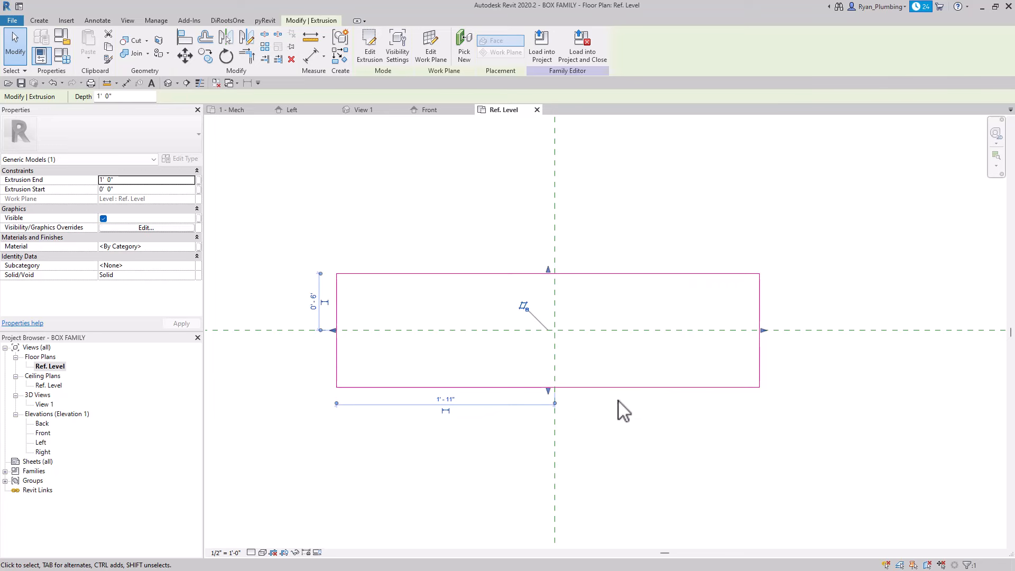
key(ctrl+z)
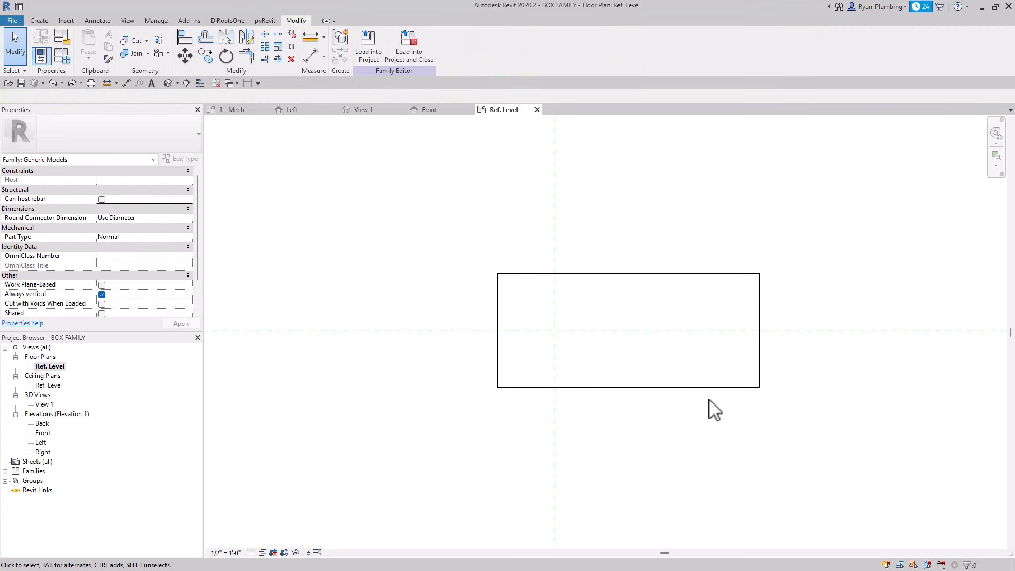
key(ctrl+z)
- Draw a horizontal reference plane about 6.7 inches above the box's upper edge, extending past both of its sides
scroll(559, 425, down, 1)
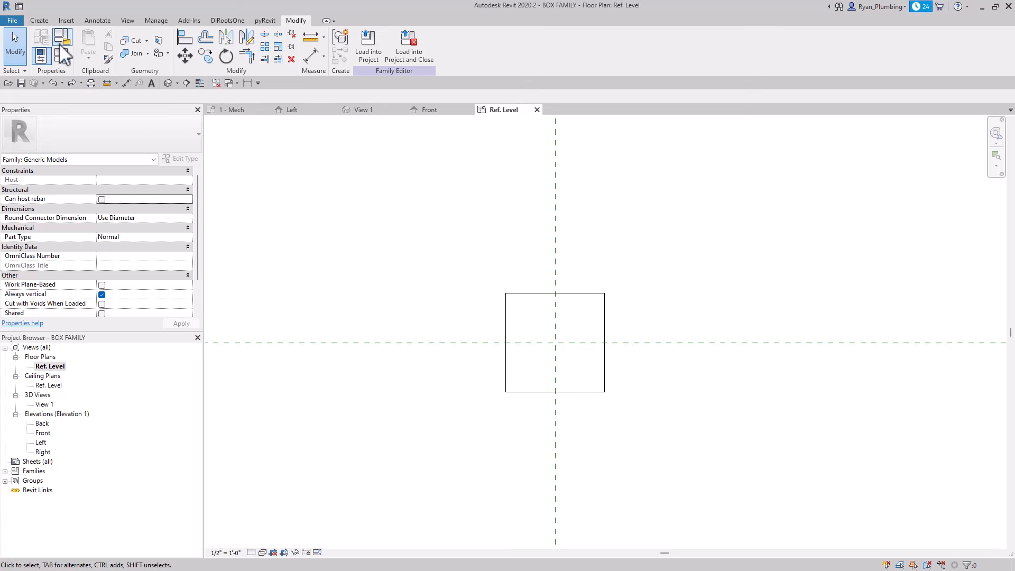
click(39, 20)
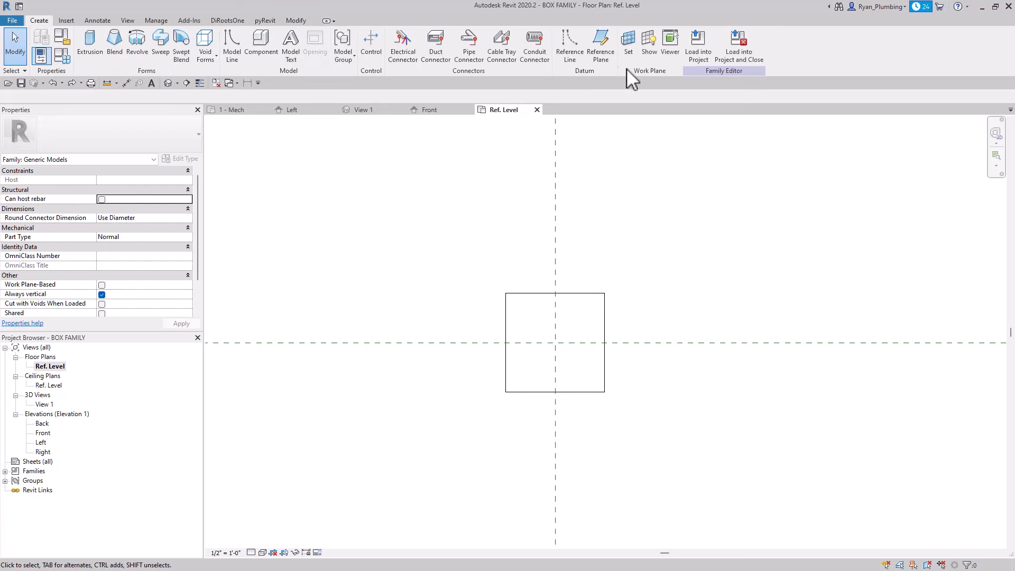
click(601, 49)
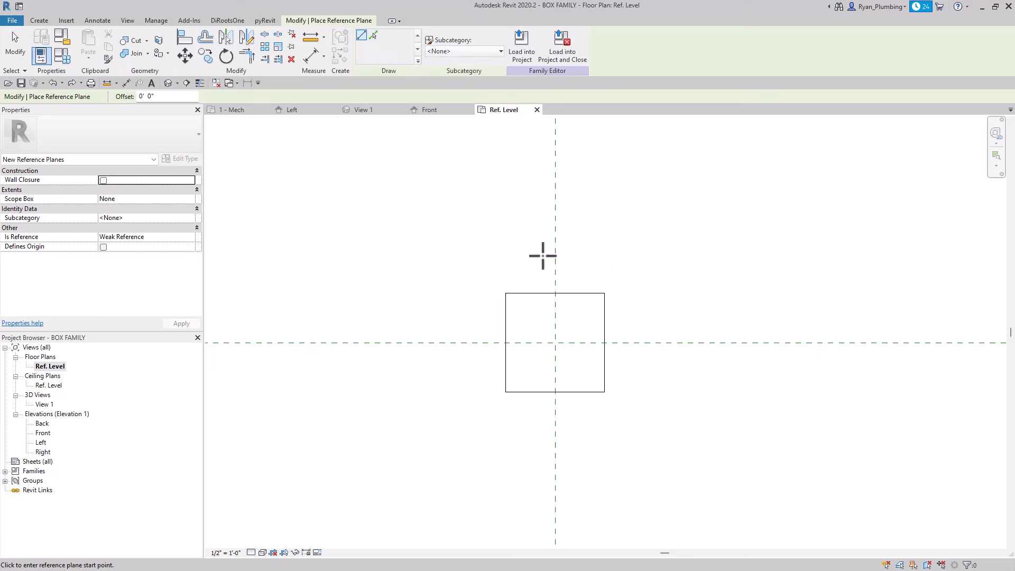
click(360, 239)
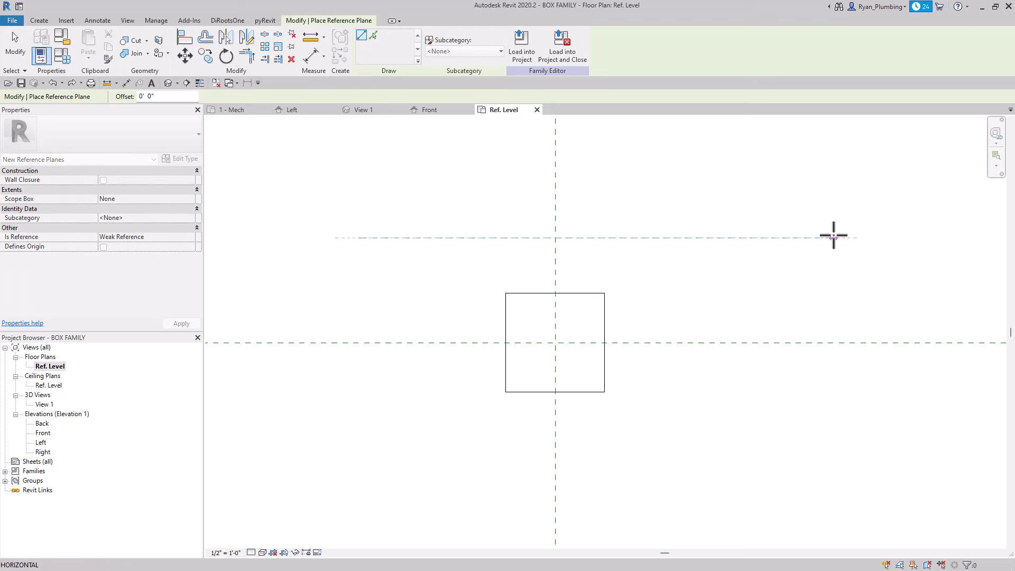
click(907, 238)
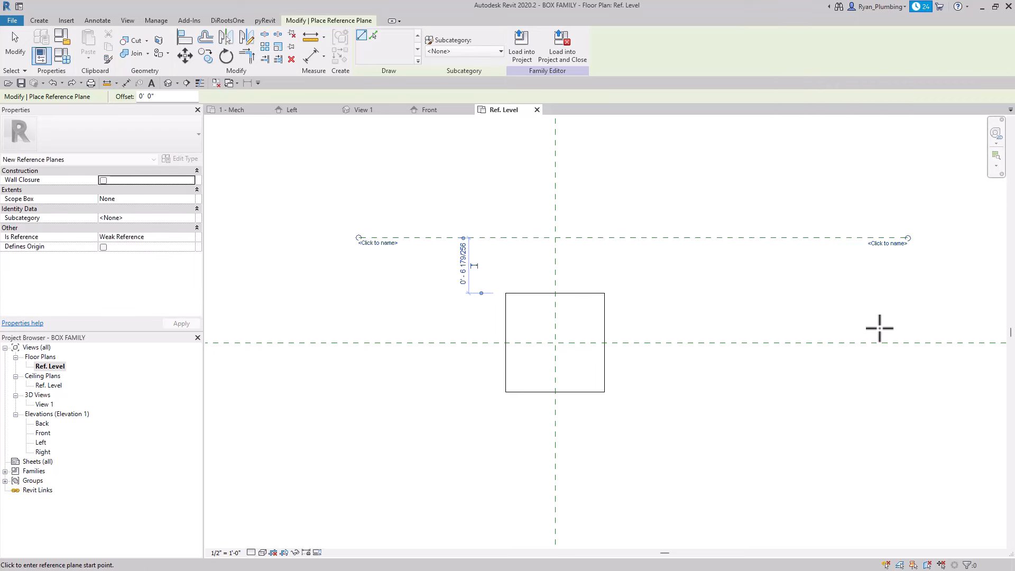
key(Escape)
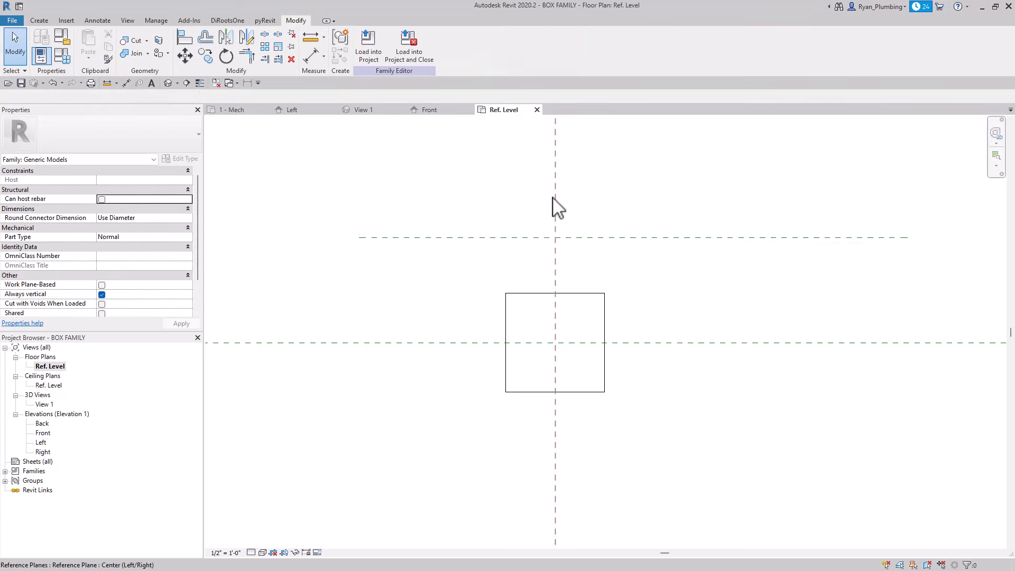
- Shorten the reference plane above the box from its right end, and delete that plane
click(667, 239)
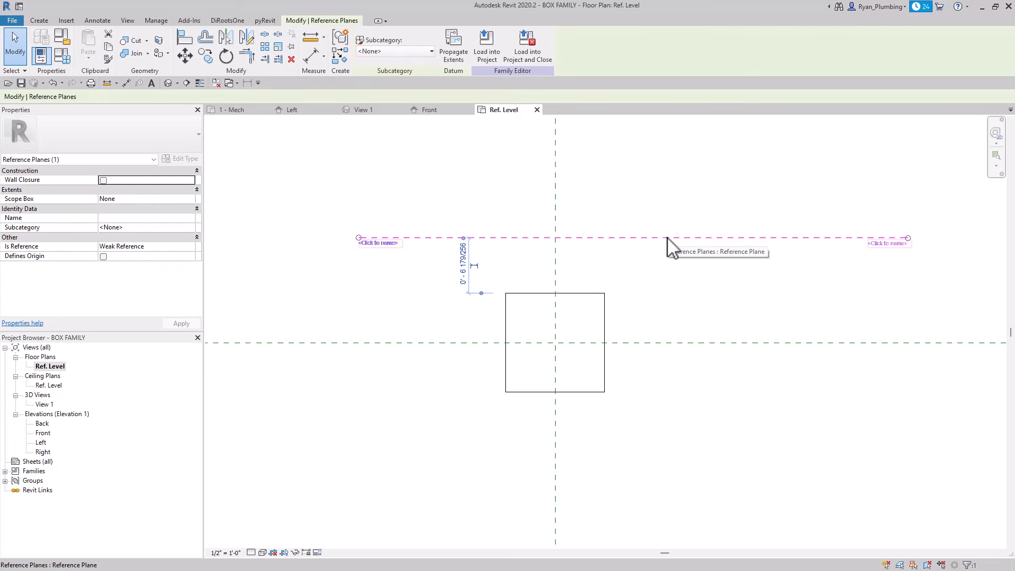
drag(910, 239, 728, 238)
click(740, 281)
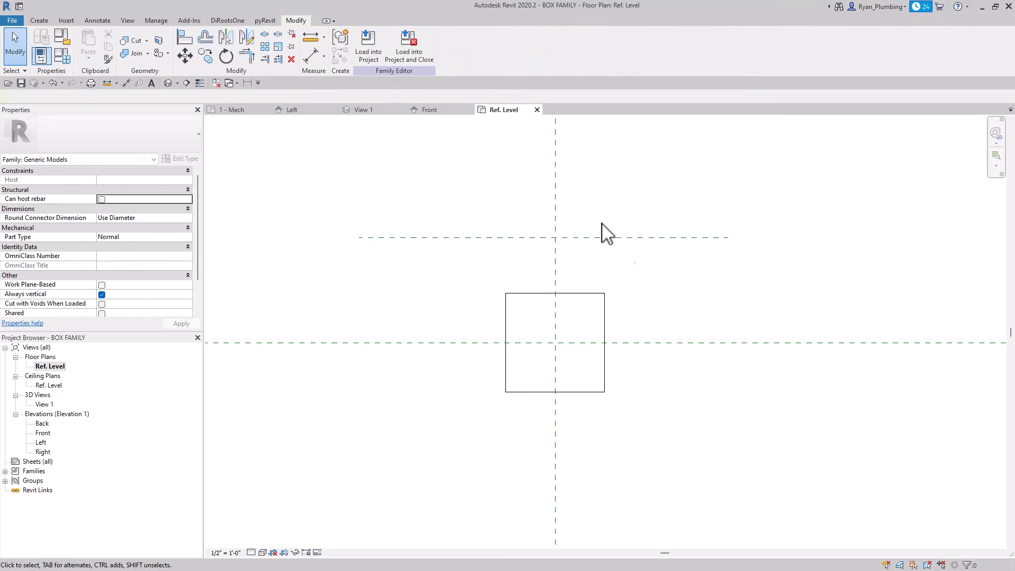
click(644, 238)
key(Delete)
- Create horizontal reference planes above and below the box by picking the Center (Front/Back) plane with a 2' 0" offset
click(41, 19)
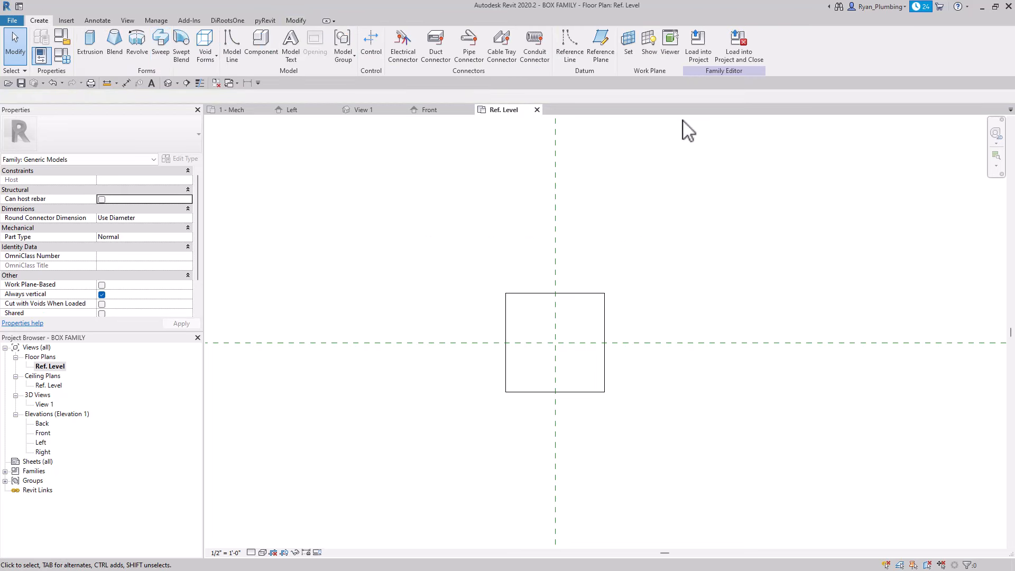
click(598, 58)
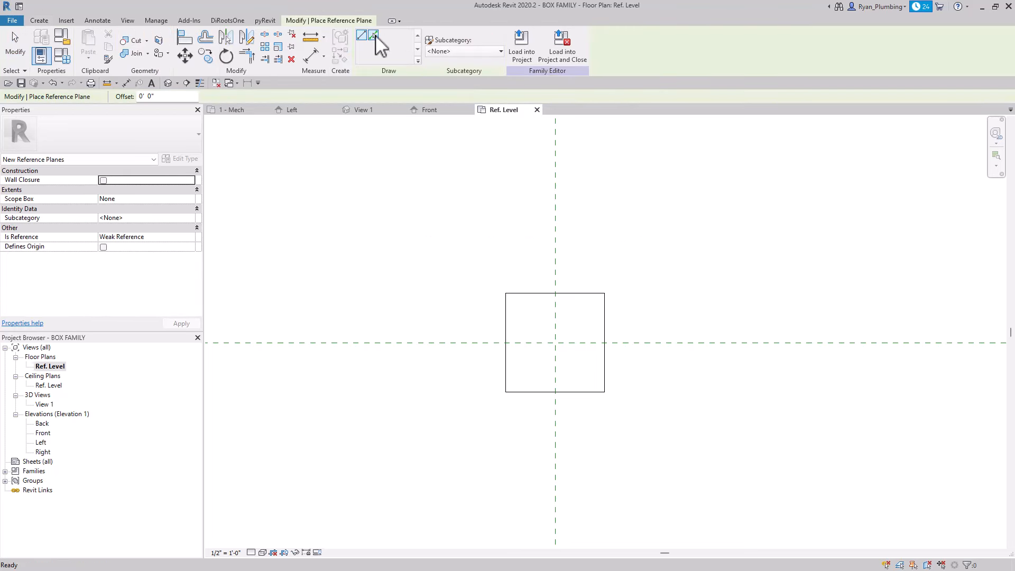
click(376, 35)
drag(170, 96, 122, 97)
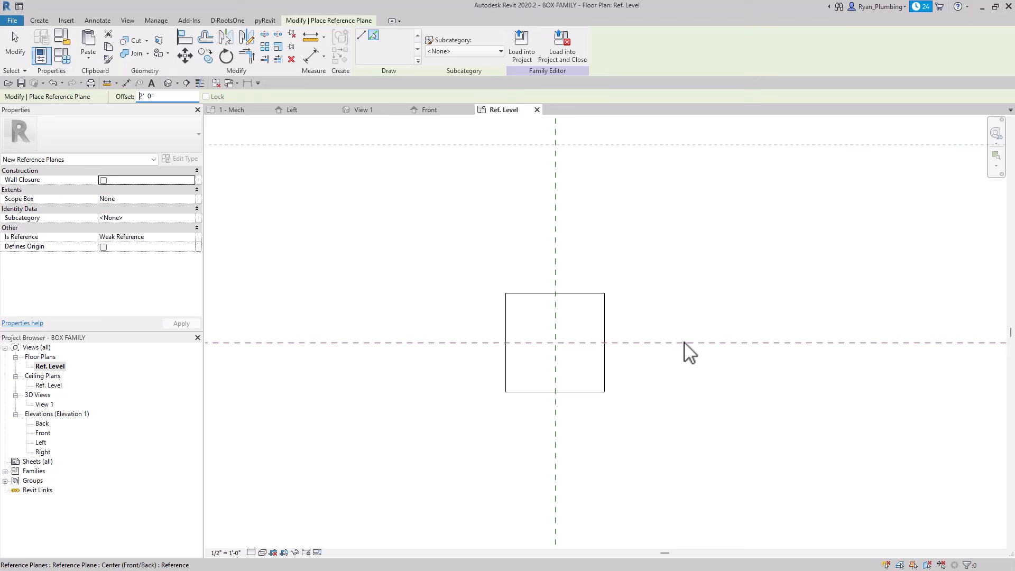
scroll(647, 364, down, 3)
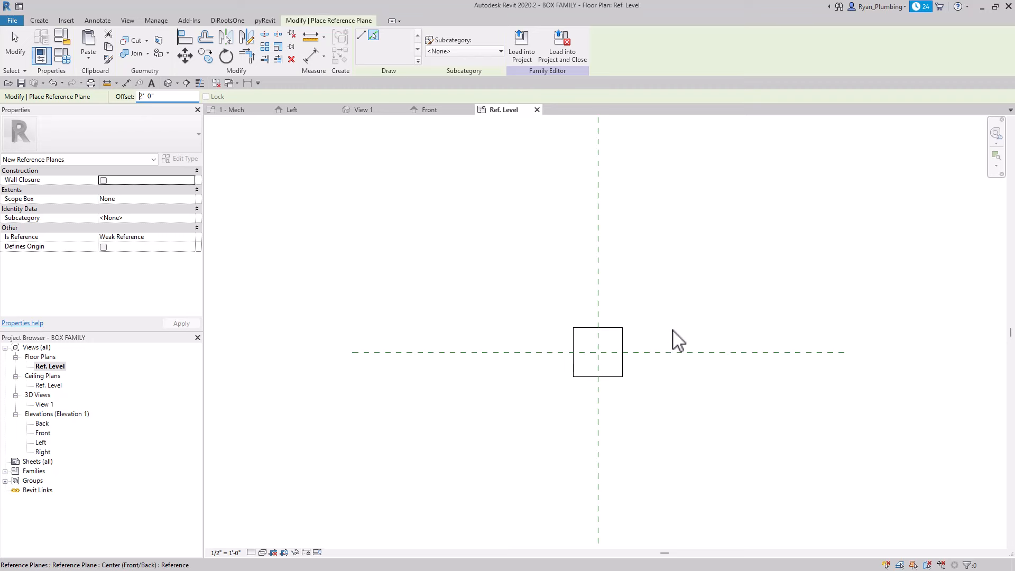
click(671, 353)
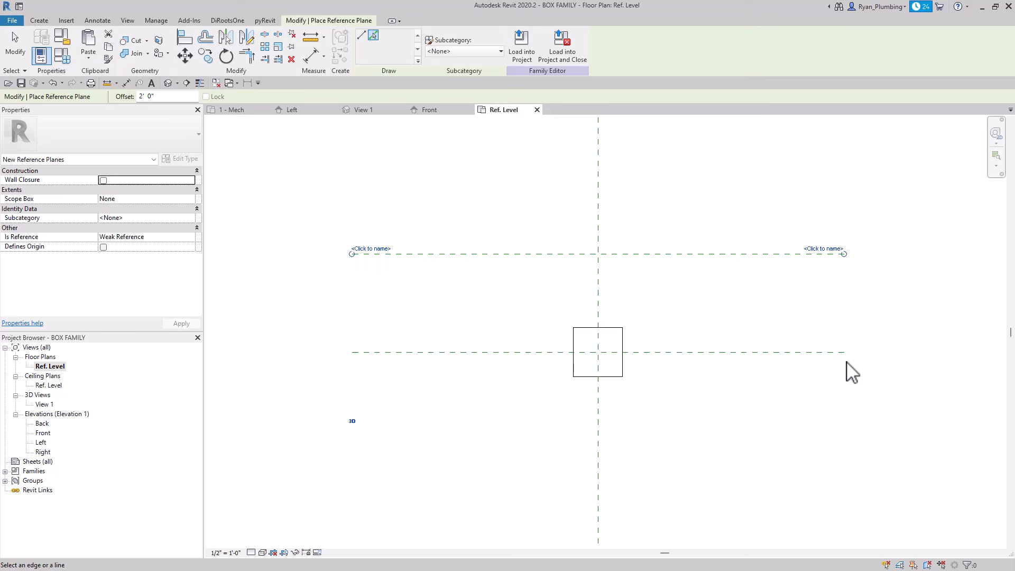
click(682, 363)
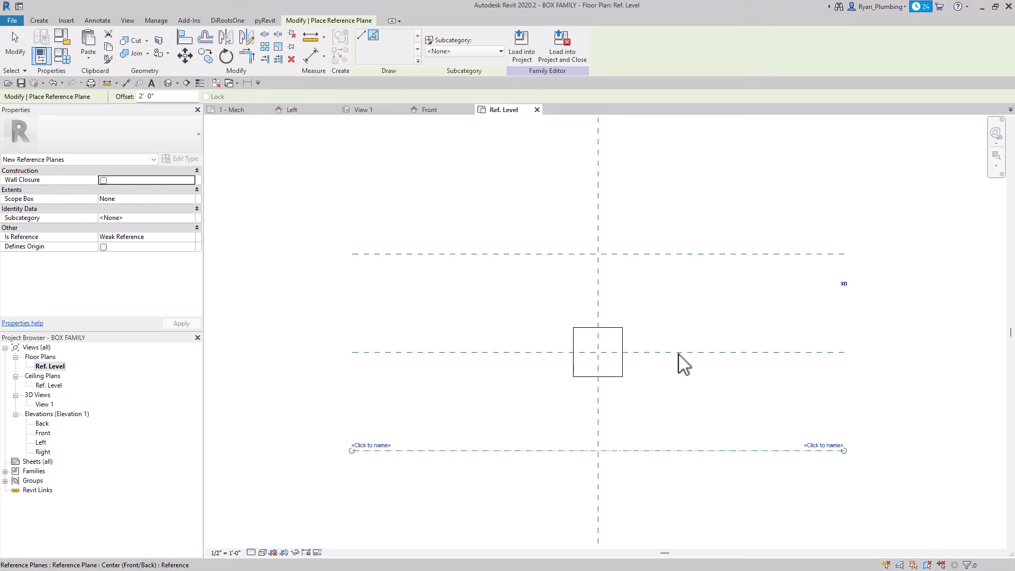
- Create vertical reference planes on both sides of the Center (Left/Right) plane at the 2' 0" offset, and end the command
click(598, 286)
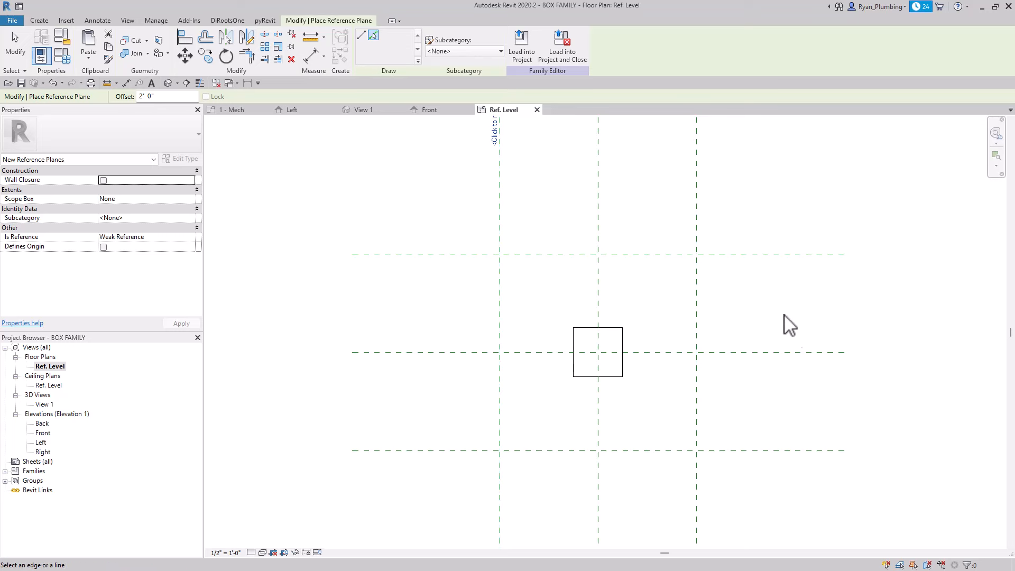
middle_drag(784, 315, 748, 309)
key(Escape)
key(Escape)
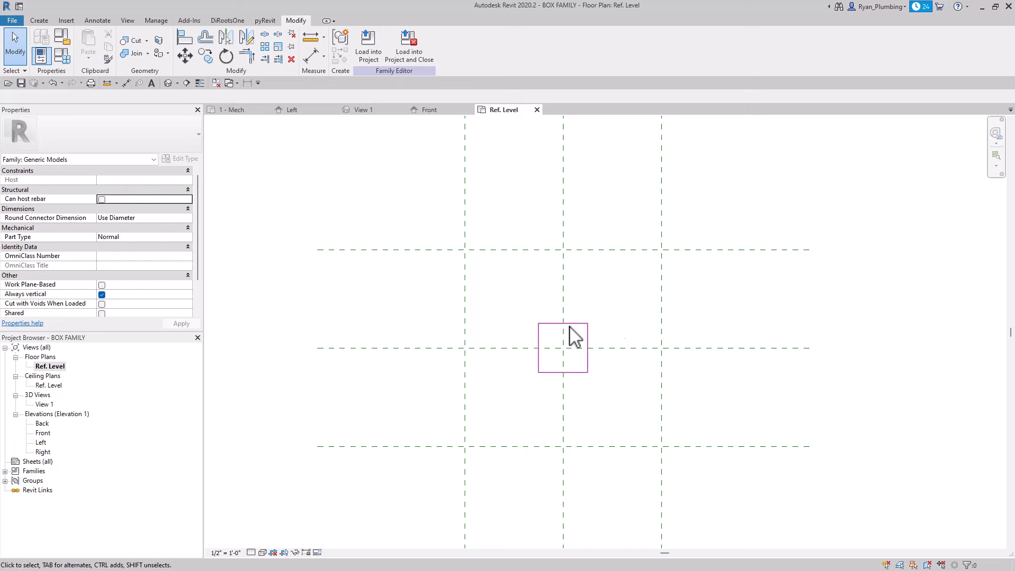
- Stretch the box's right edge to the right vertical reference plane and lock the alignment
click(588, 333)
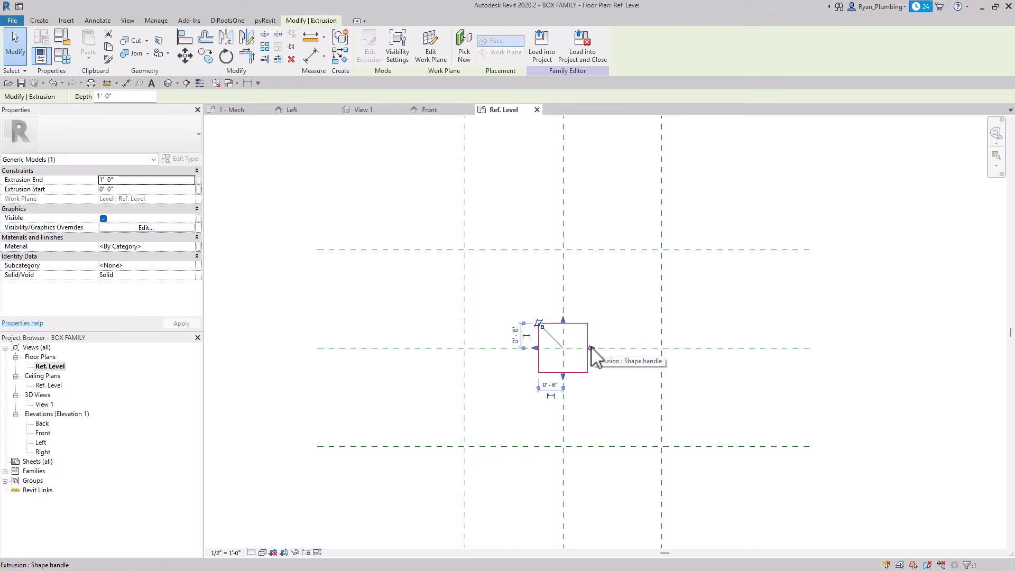
drag(591, 348, 663, 343)
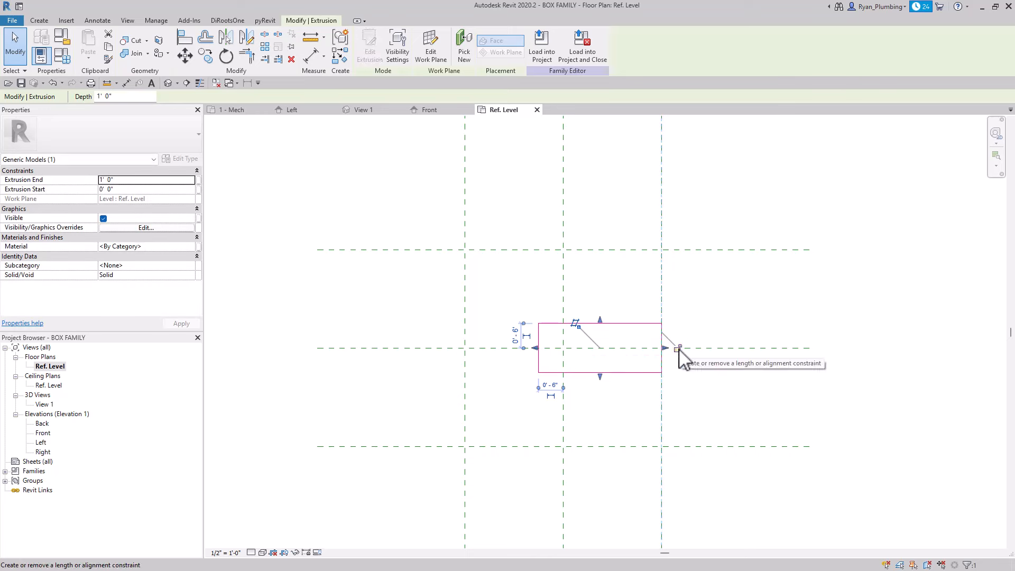
click(679, 348)
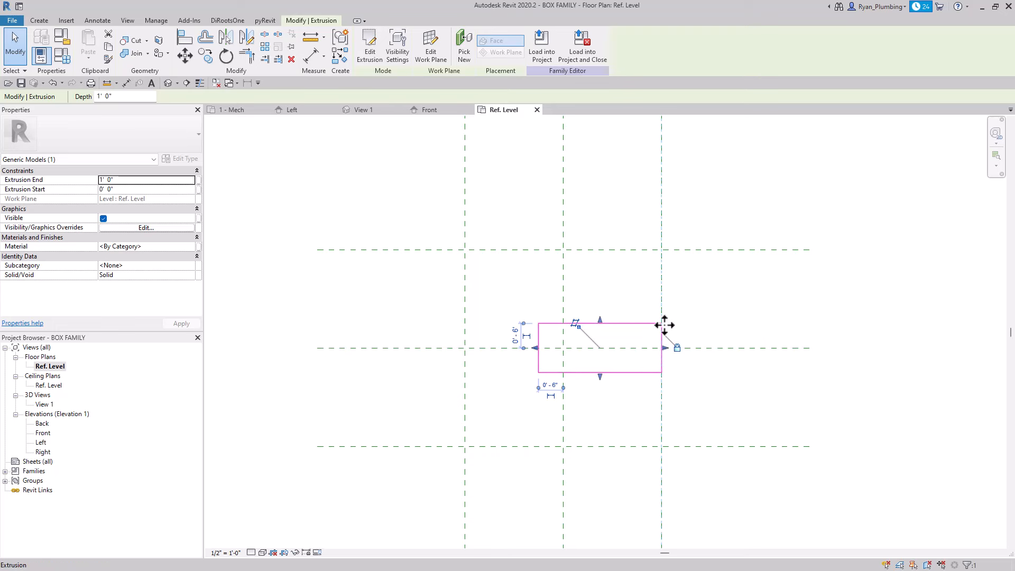
click(731, 226)
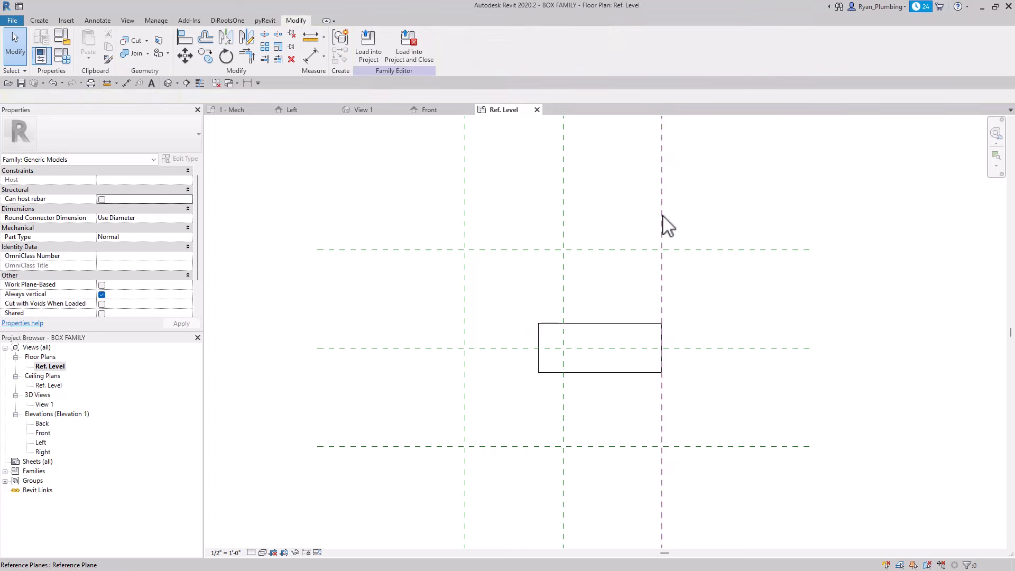
- Move the right vertical reference plane farther from the center to test the locked box edge
click(661, 217)
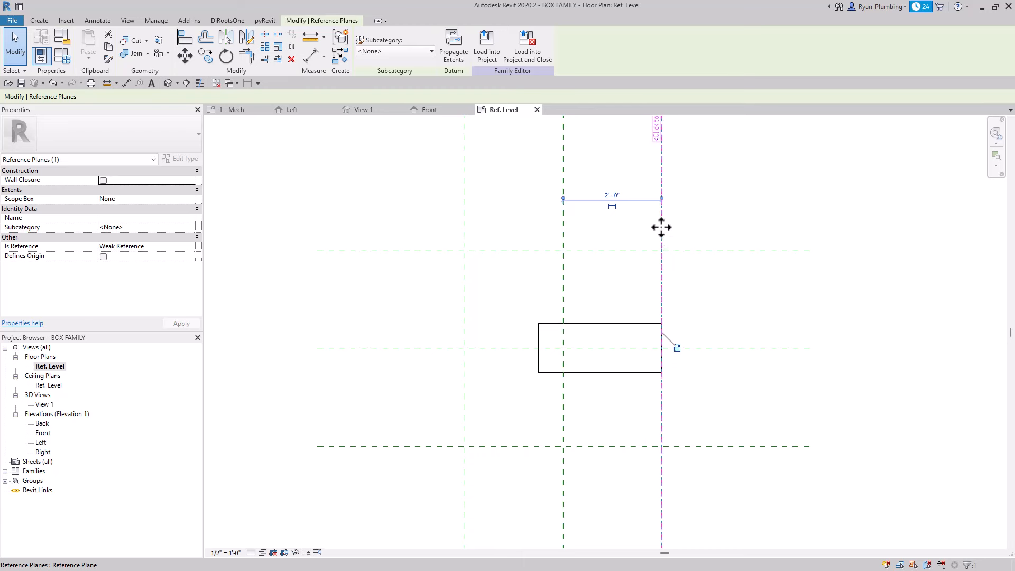
drag(661, 227, 698, 233)
click(786, 222)
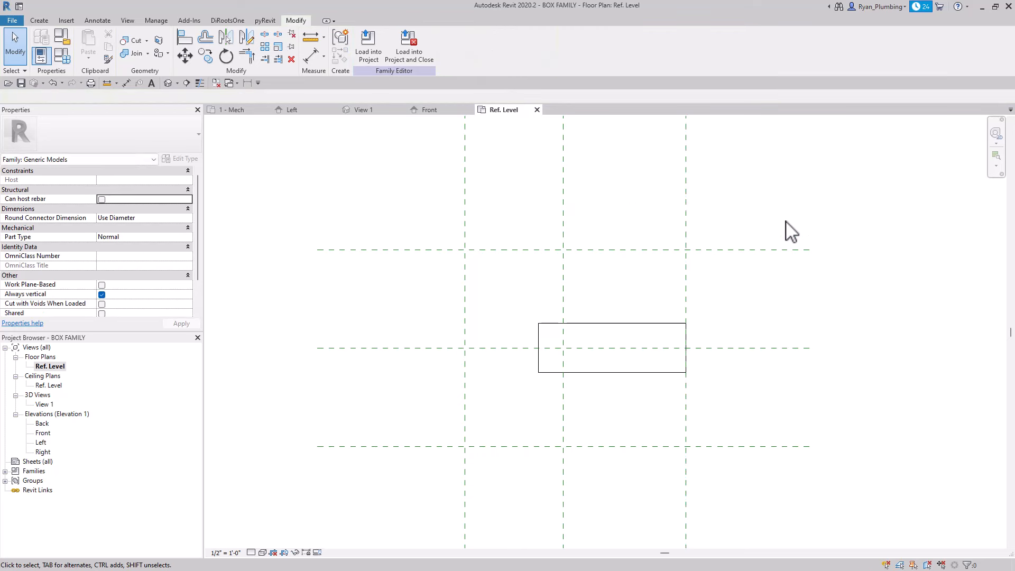
- Stretch the box's left edge to the left vertical reference plane and lock the alignment
click(556, 324)
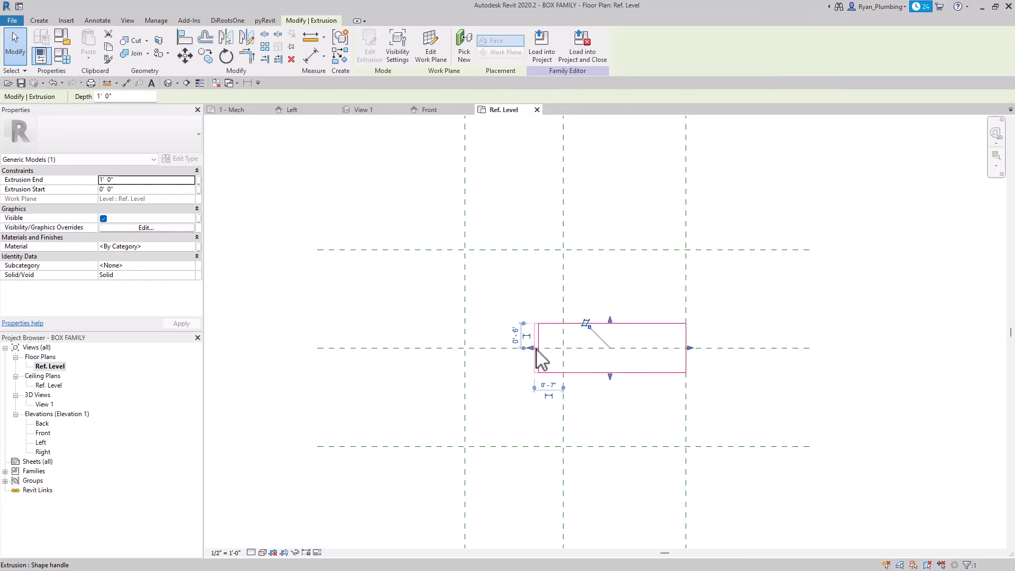
drag(537, 349, 465, 349)
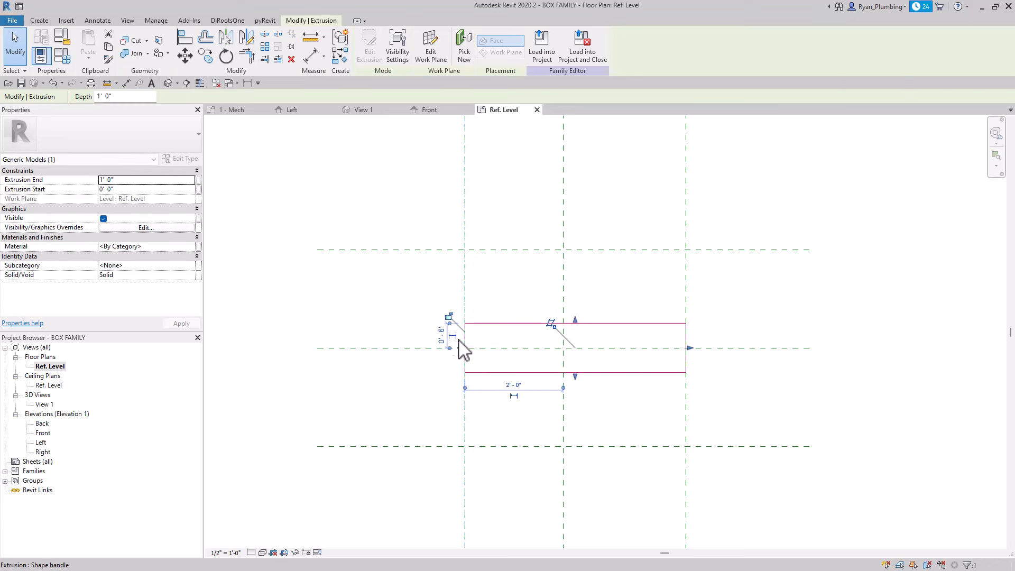
click(517, 277)
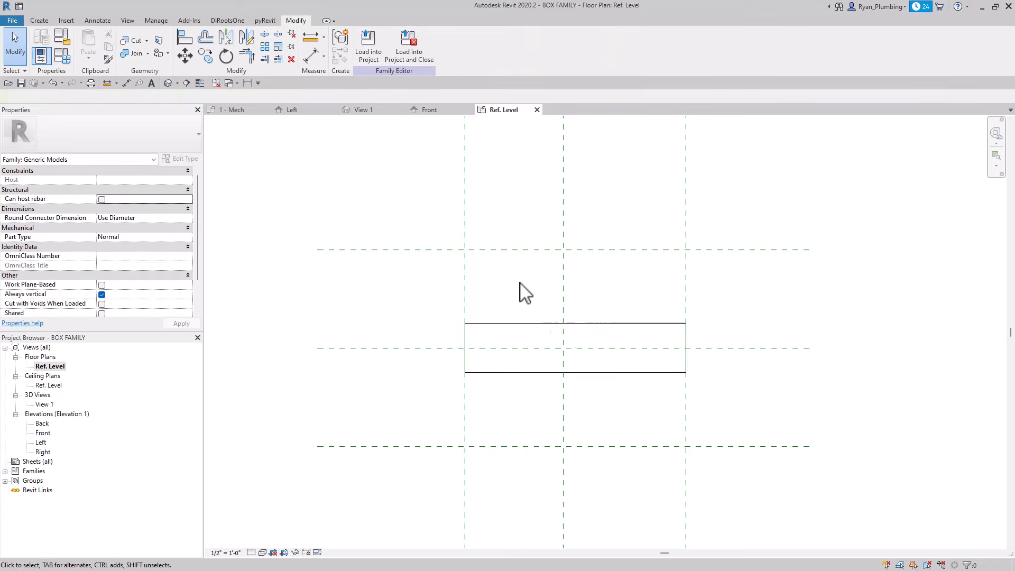
- Move the right vertical reference plane inward toward the center, and check the lock on the left plane
click(687, 282)
drag(677, 272, 636, 277)
click(466, 287)
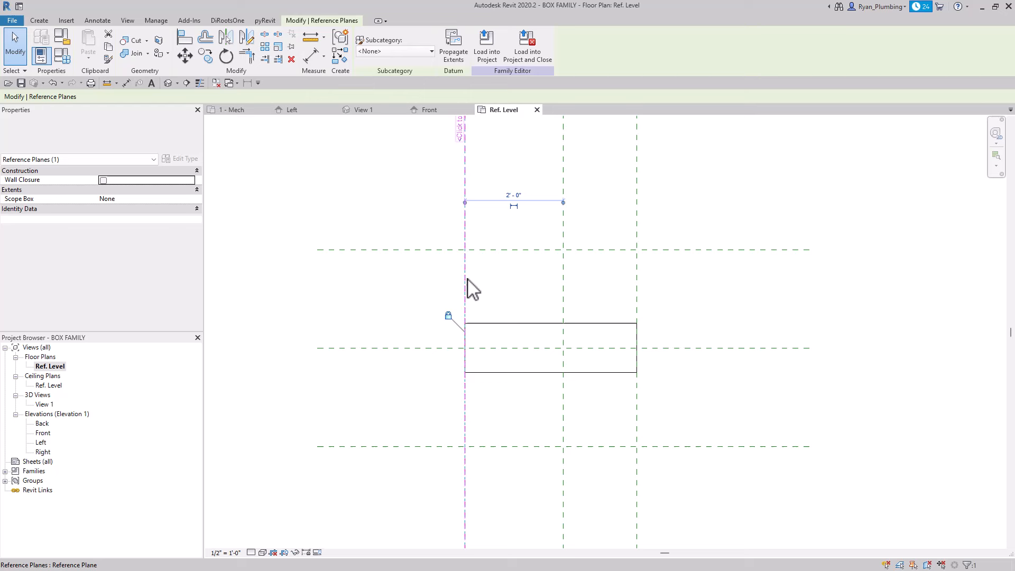
click(624, 288)
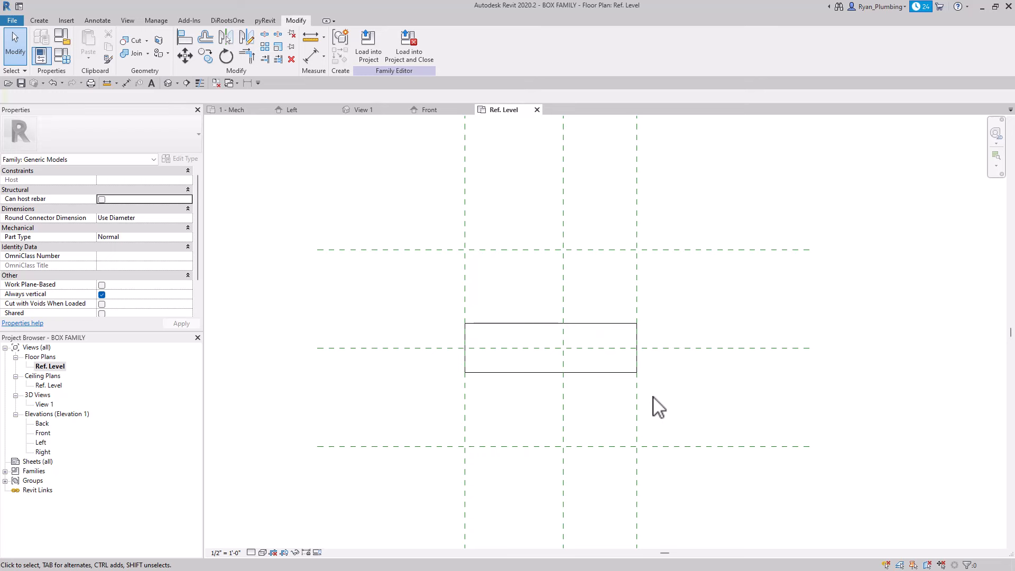
- Place an aligned dimension across the left, center and right vertical reference planes above the box and make its segments equal
click(105, 19)
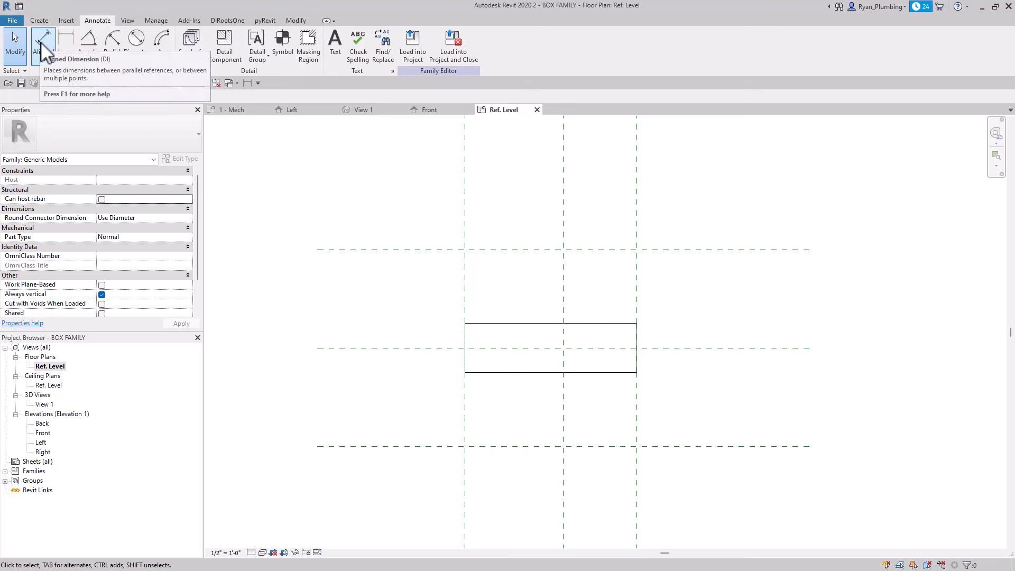
click(40, 43)
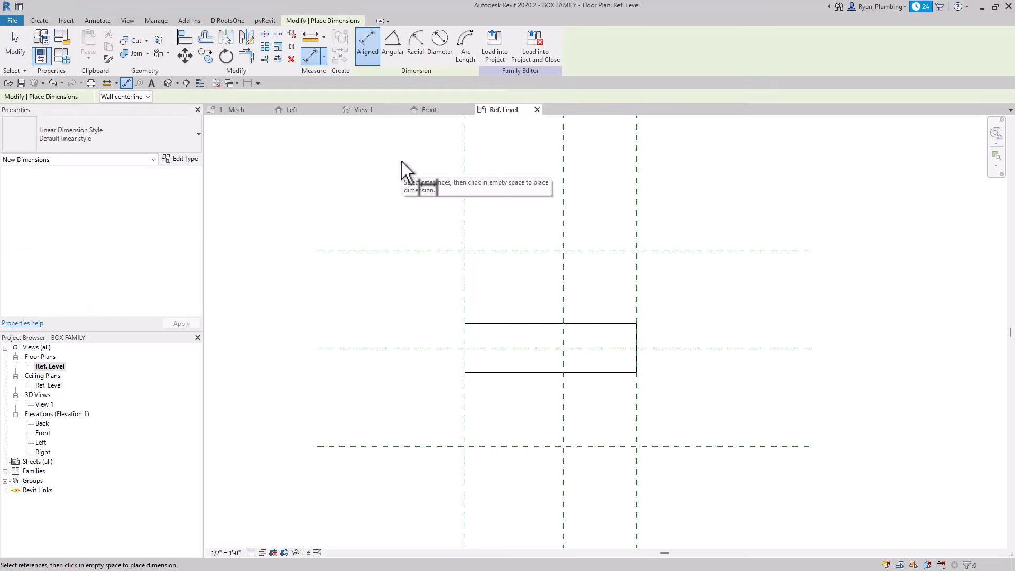
click(563, 292)
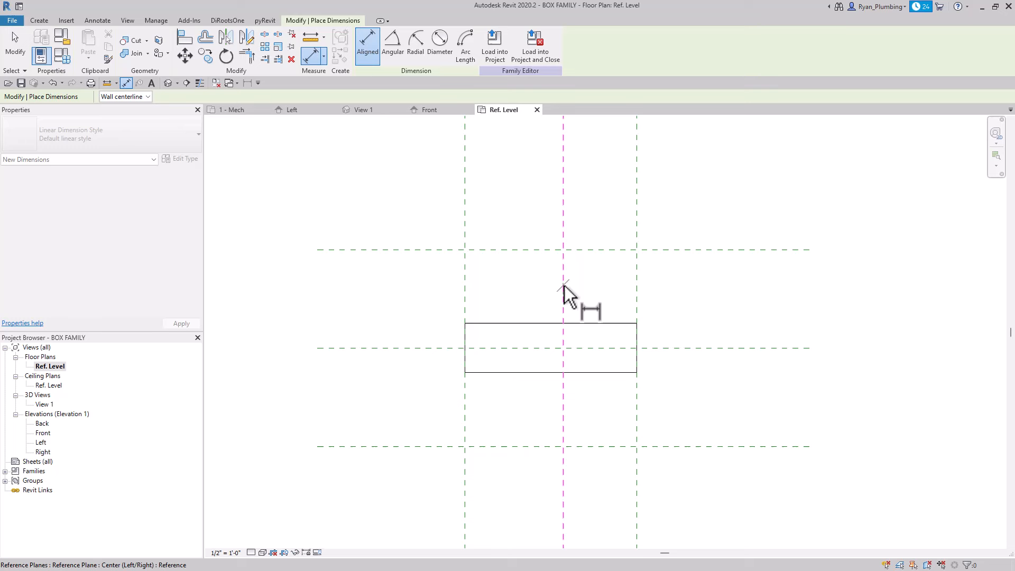
click(636, 294)
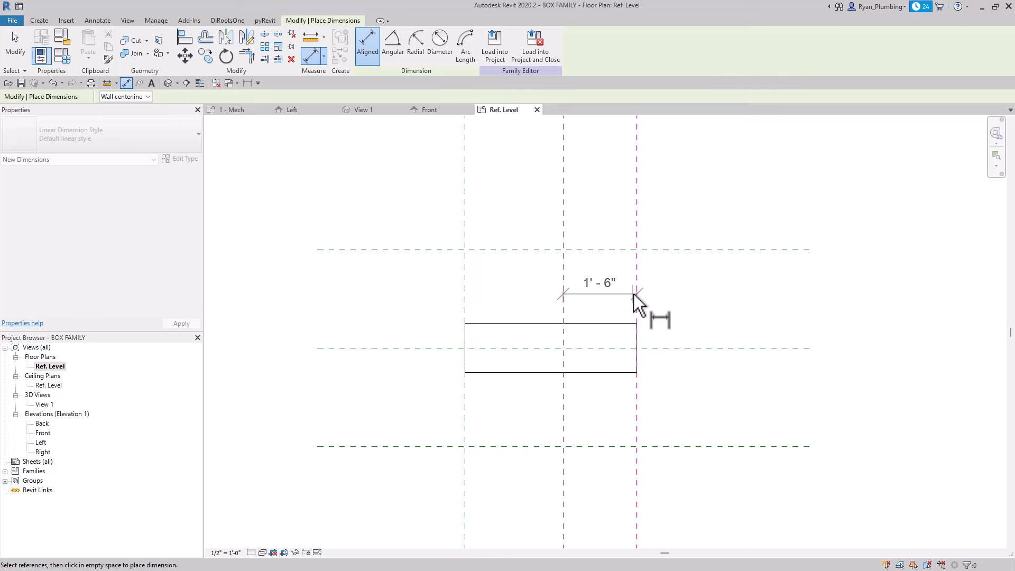
click(467, 294)
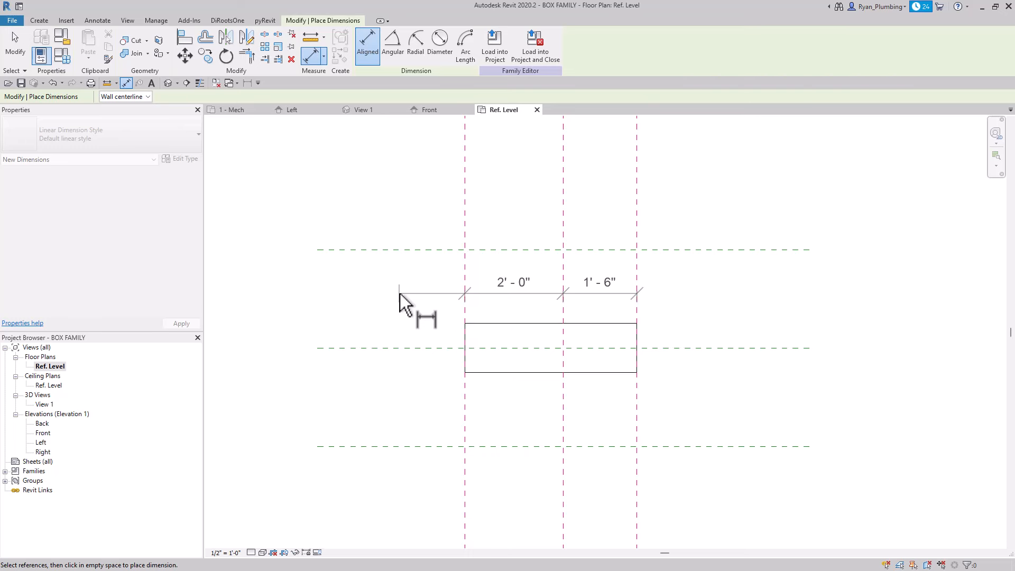
click(400, 294)
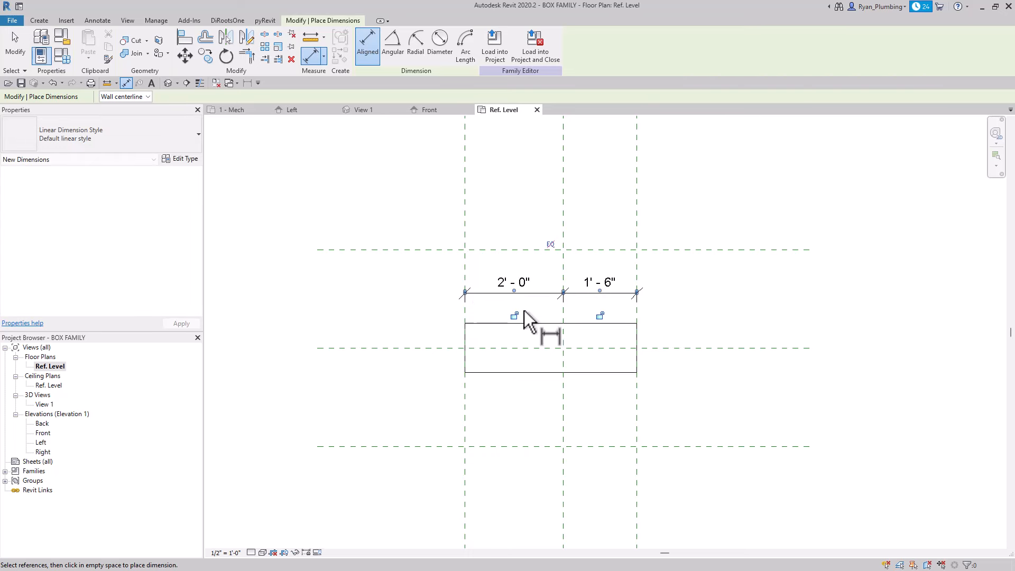
click(552, 244)
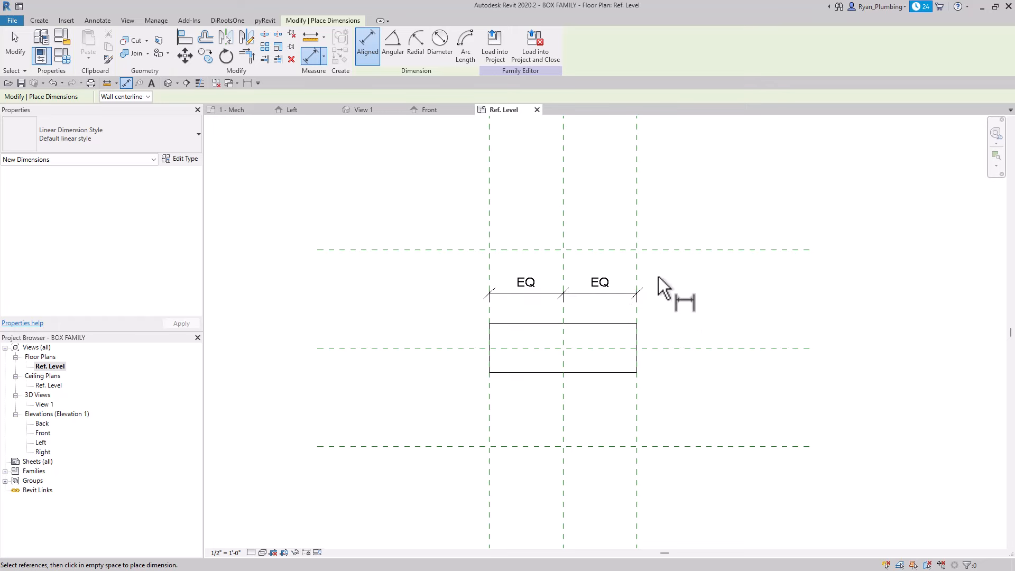
key(Escape)
key(Escape)
- Move the right vertical reference plane out to about 2' 7" from the center plane to test the equality constraint
click(635, 261)
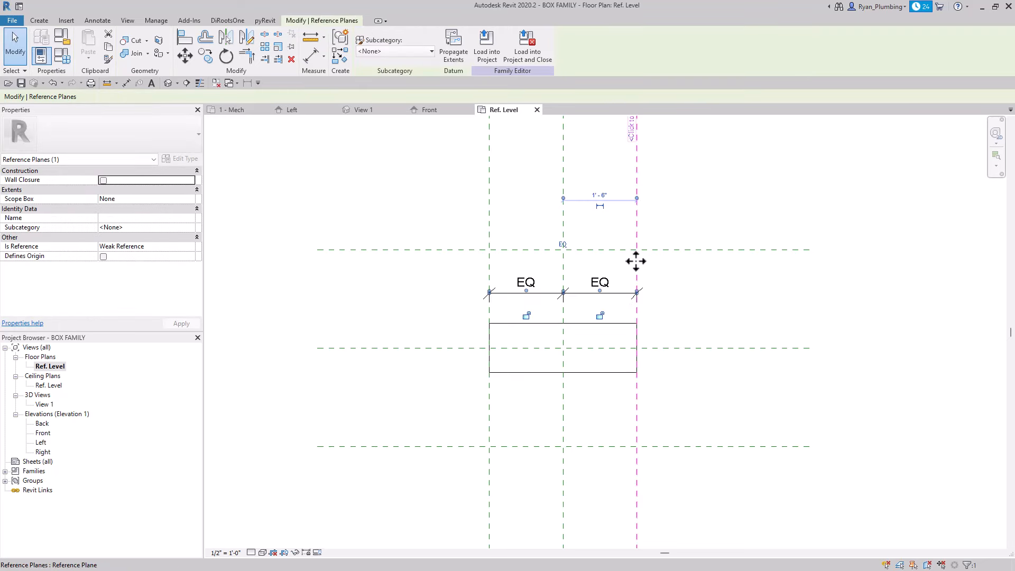
drag(634, 261, 691, 267)
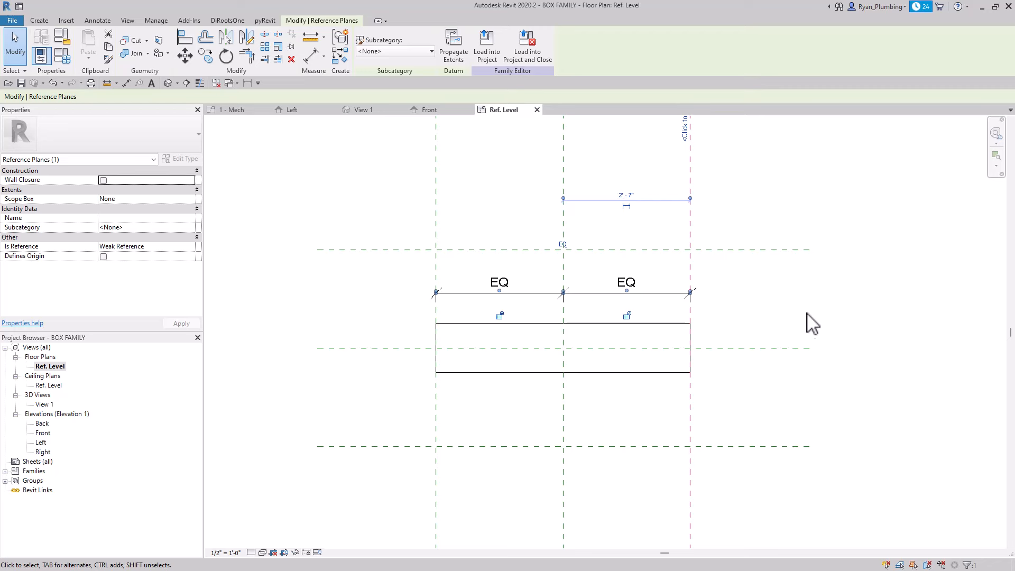
click(776, 308)
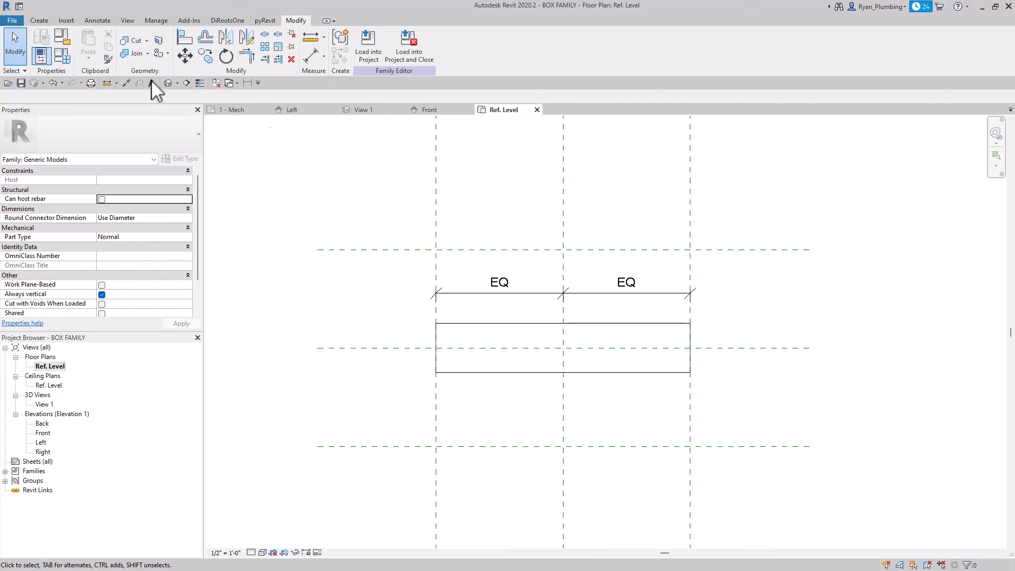
- Add an overall aligned dimension between the left and right vertical reference planes, placed above the equality dimension and the upper horizontal plane
click(40, 21)
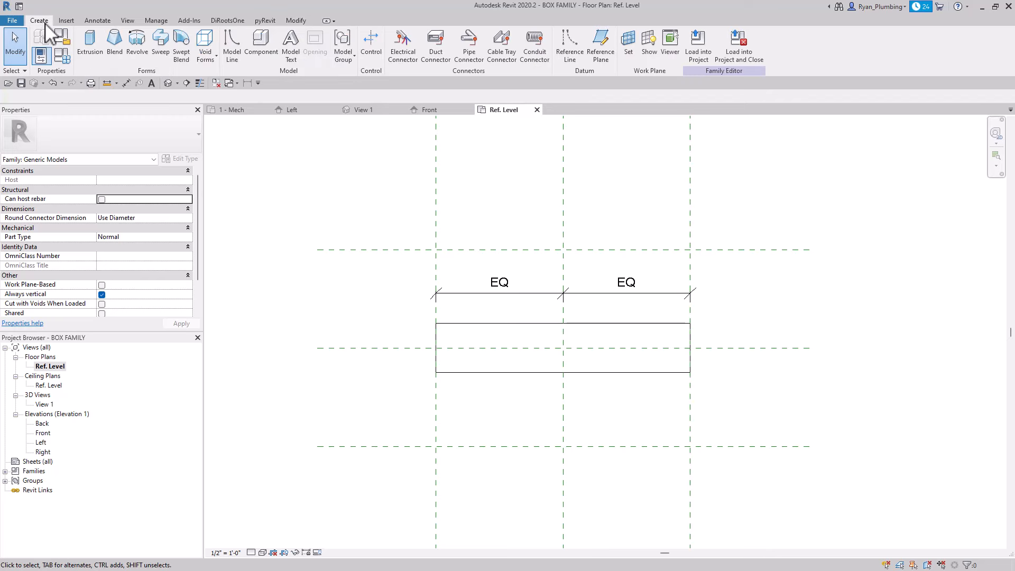
click(99, 21)
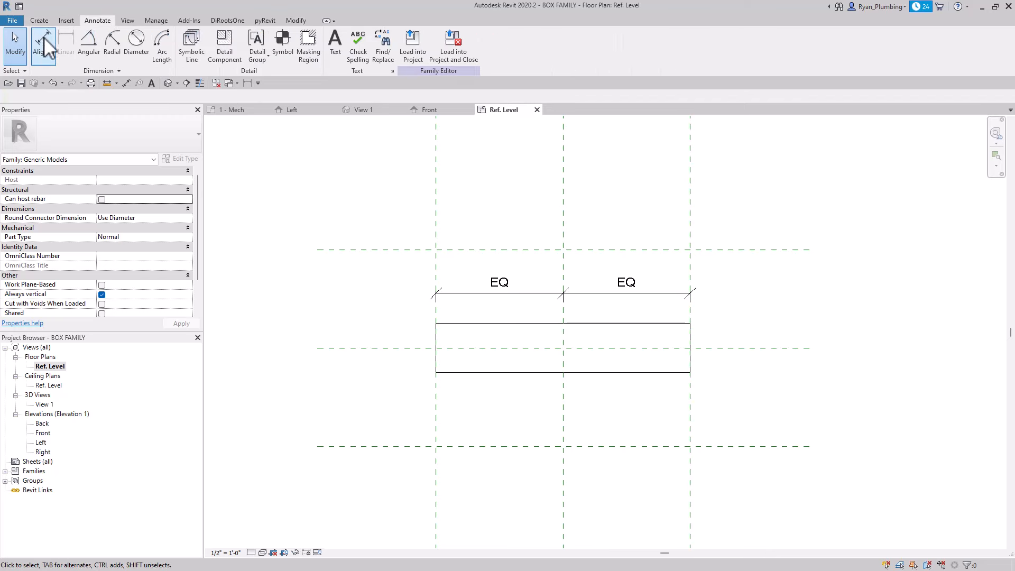
click(42, 38)
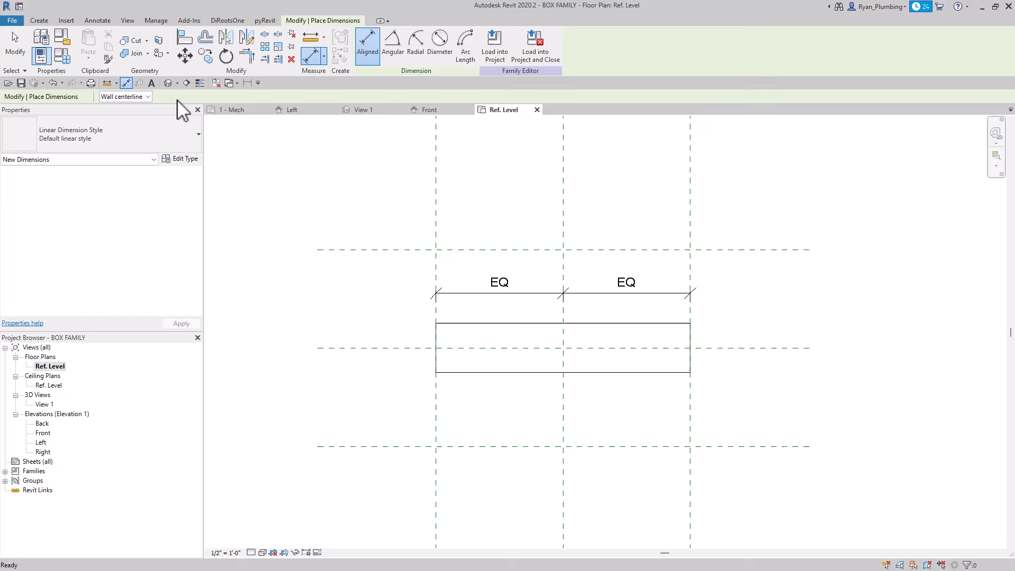
click(437, 266)
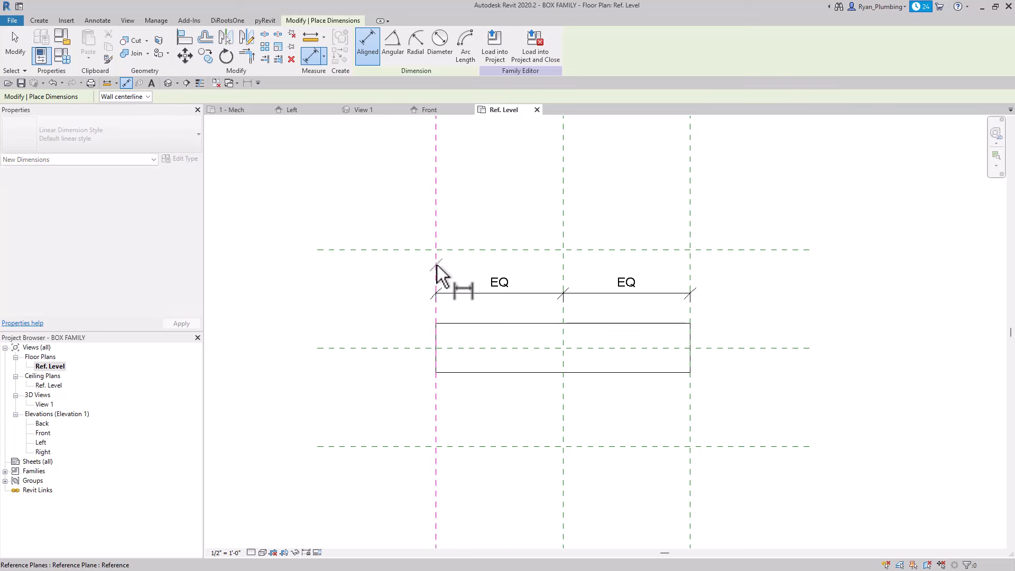
click(690, 266)
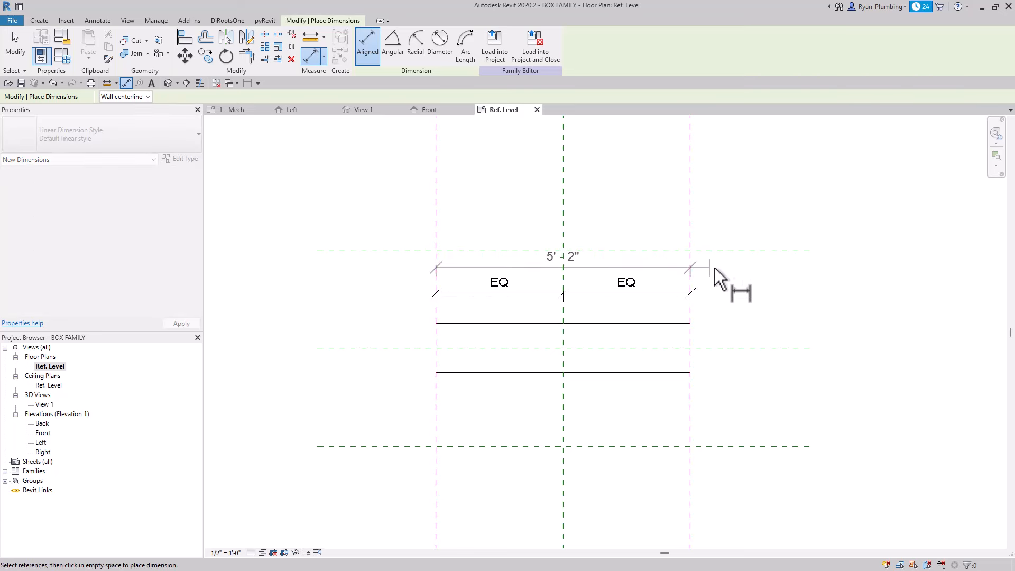
click(864, 202)
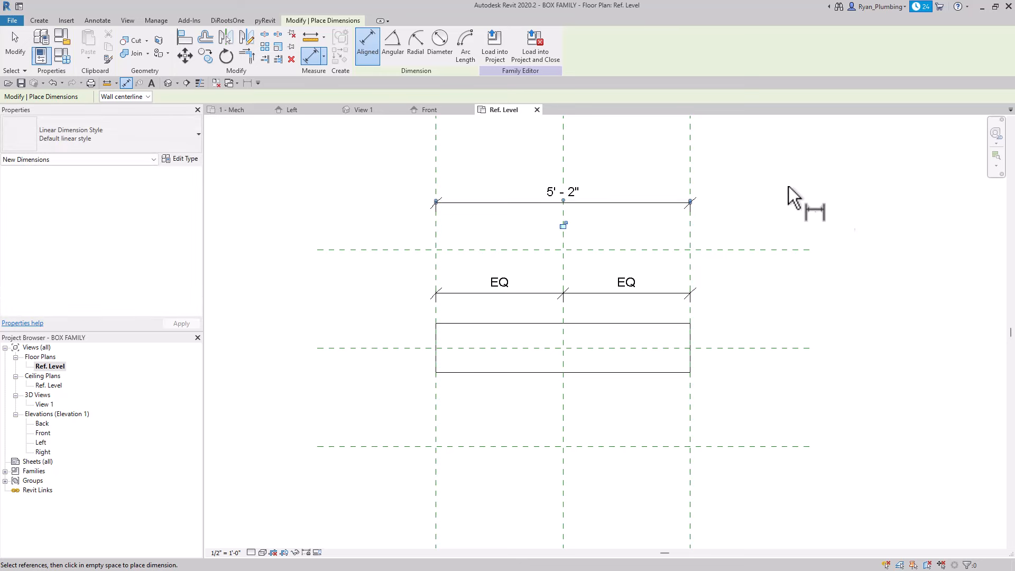
key(Escape)
key(Escape)
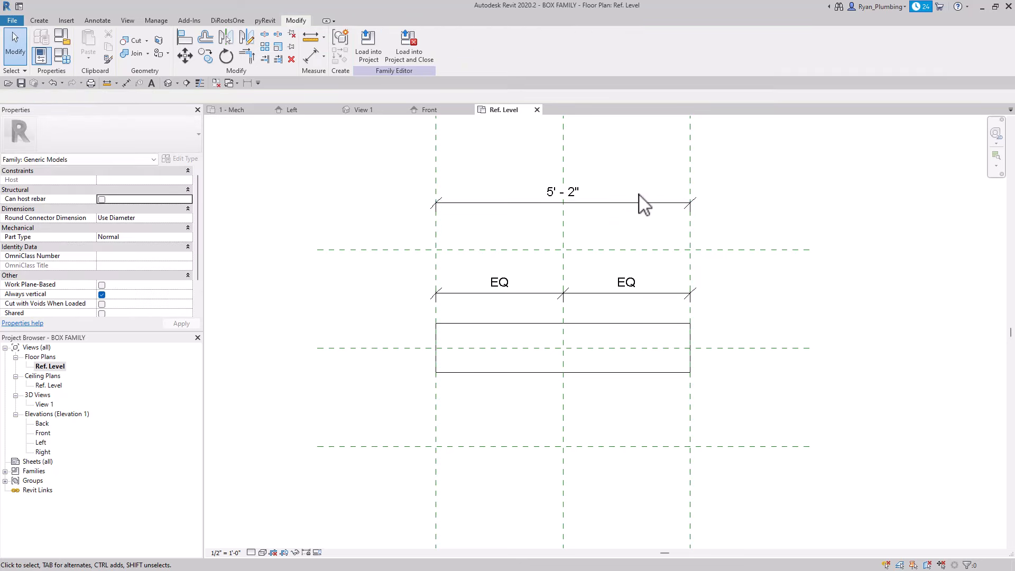
- Label the overall dimension with a new family type parameter named WIDTH, grouped under Dimensions
click(628, 204)
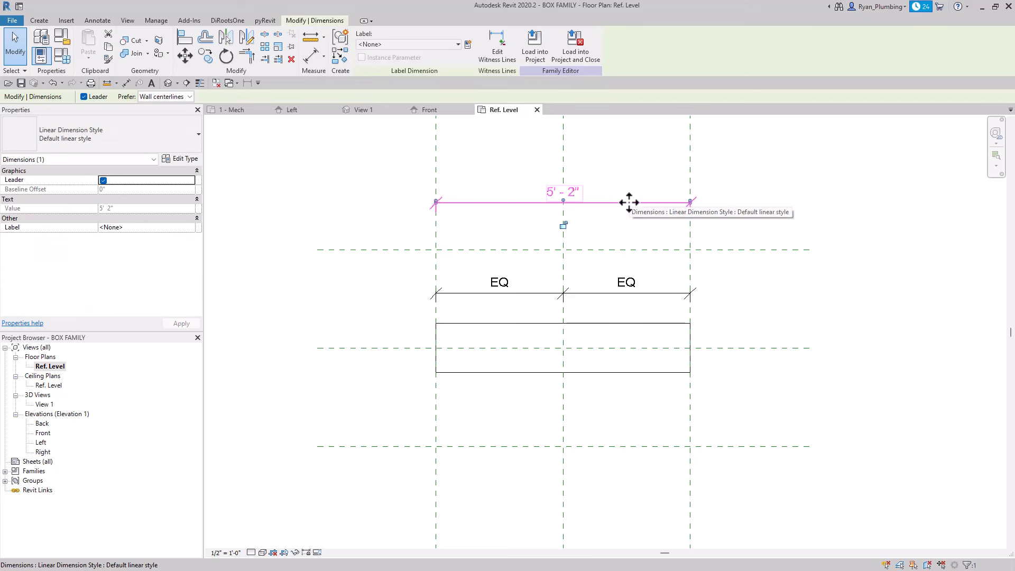
click(468, 46)
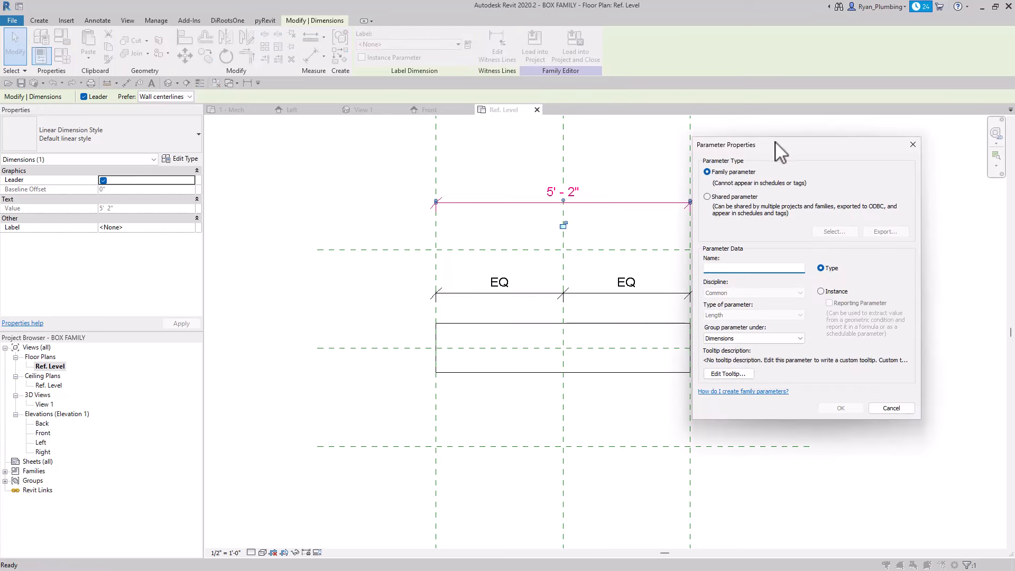
drag(765, 145, 798, 137)
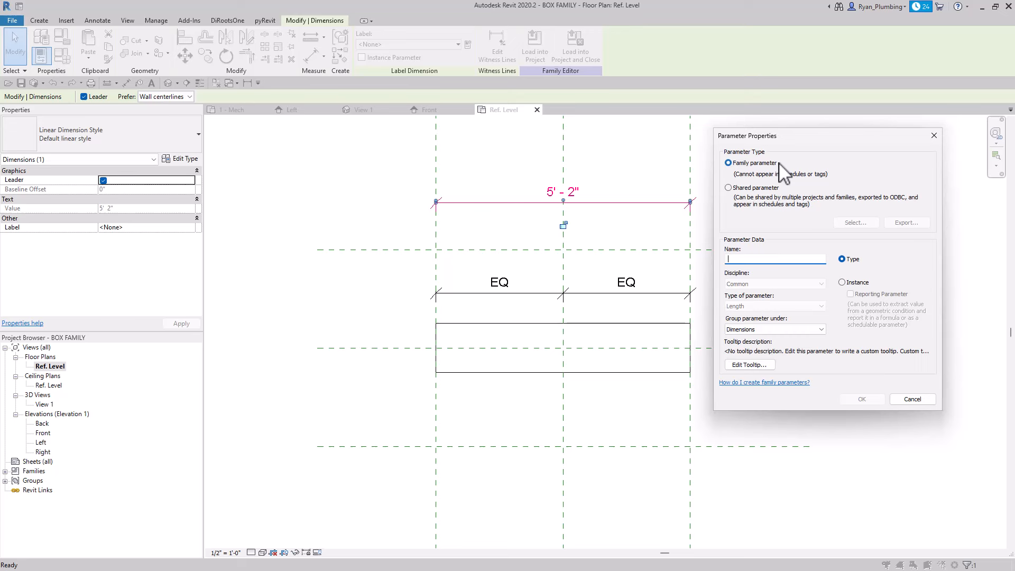
text(WIDTH)
click(871, 402)
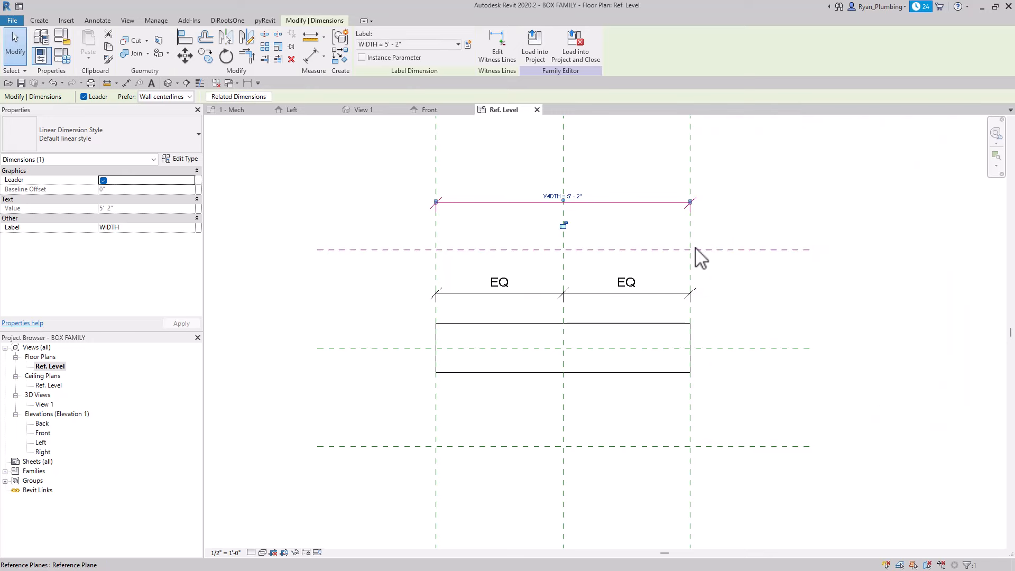
- Set the WIDTH dimension to 1' in the plan view
click(574, 199)
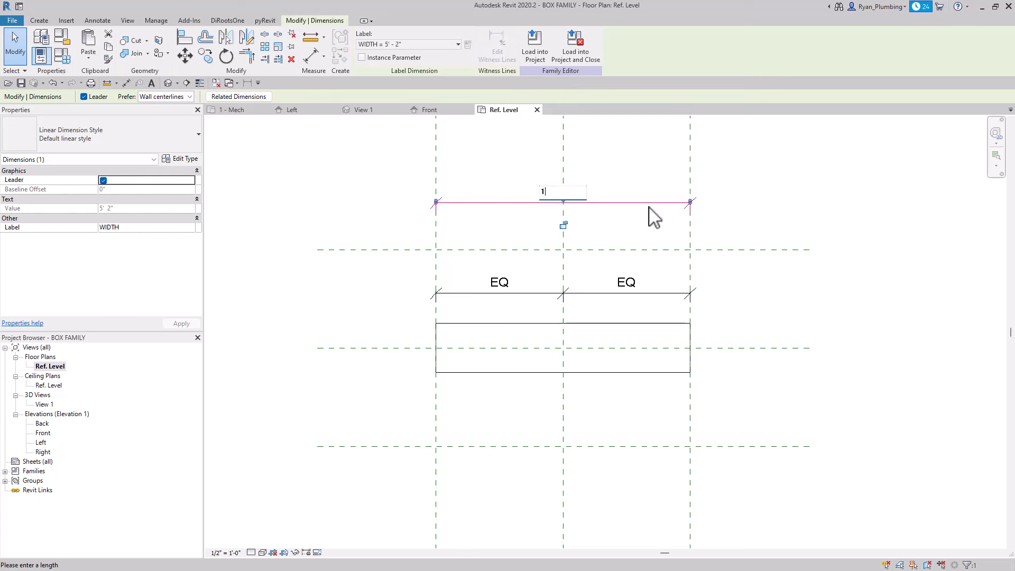
text(1)
key(Return)
click(662, 218)
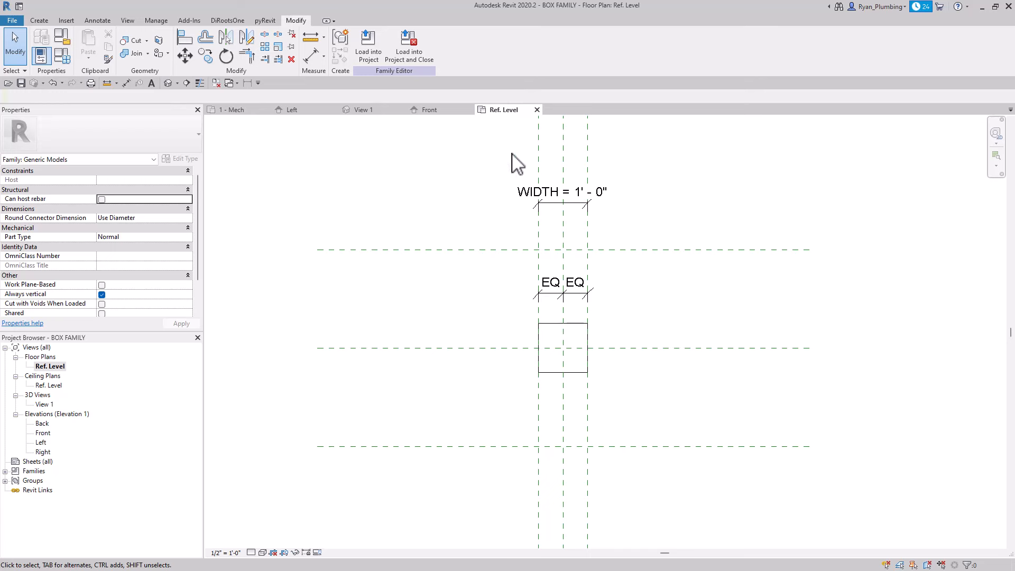
- Test the WIDTH parameter in Family Types by applying 2' 0", and set it back to 1' 0"
click(66, 58)
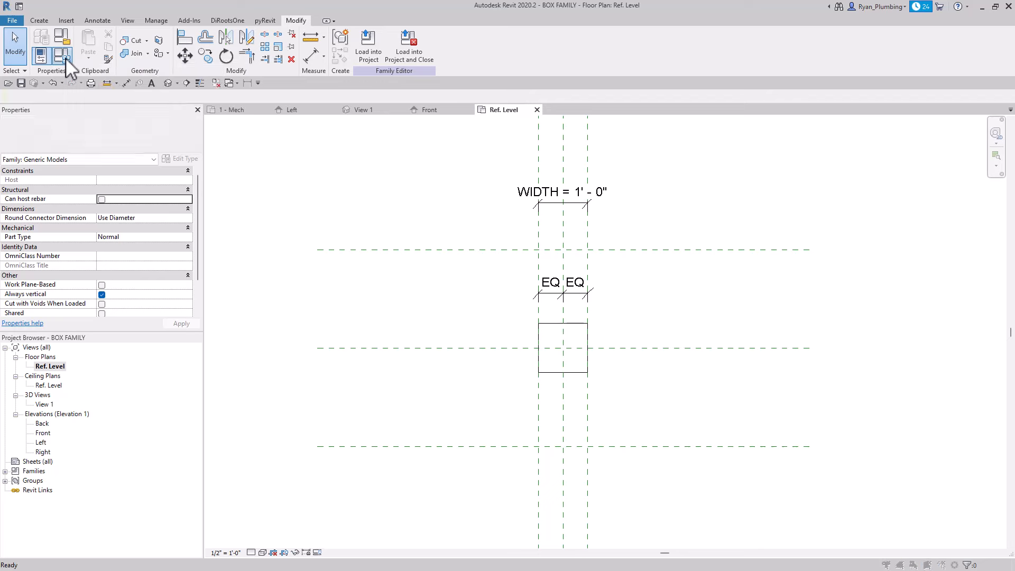
drag(808, 161, 760, 145)
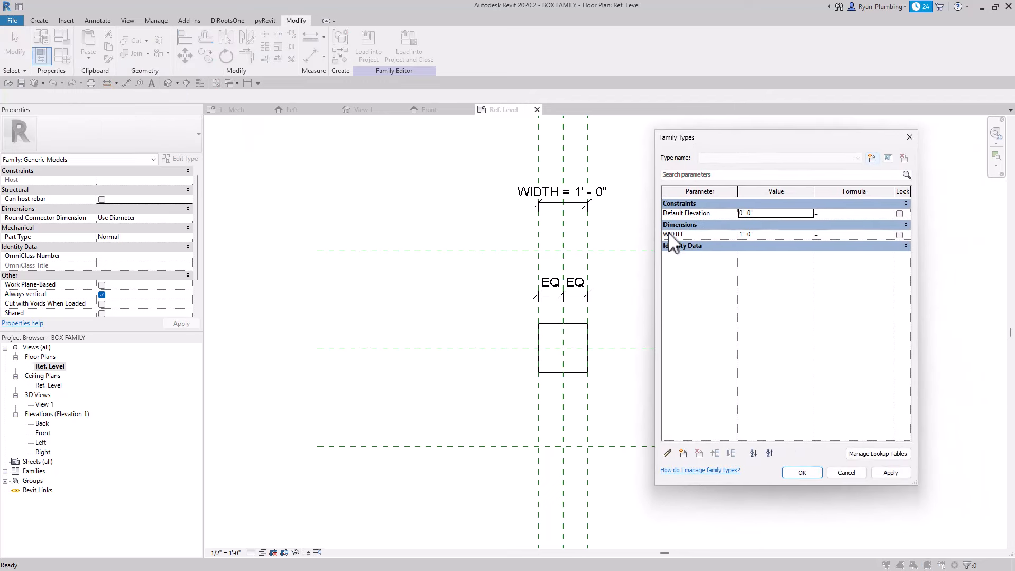
drag(670, 239, 699, 228)
drag(788, 144, 807, 143)
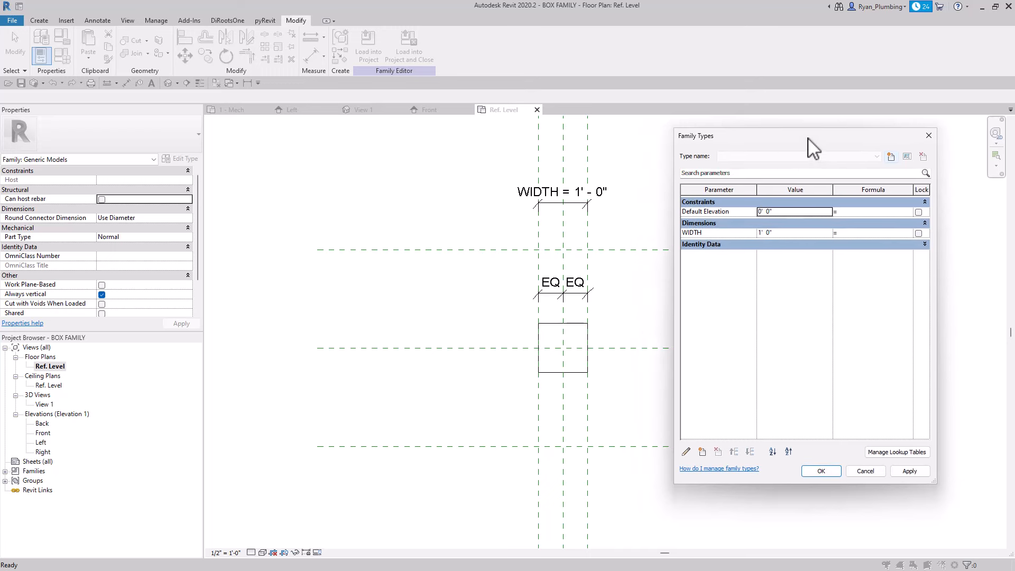
click(791, 233)
click(791, 232)
click(921, 469)
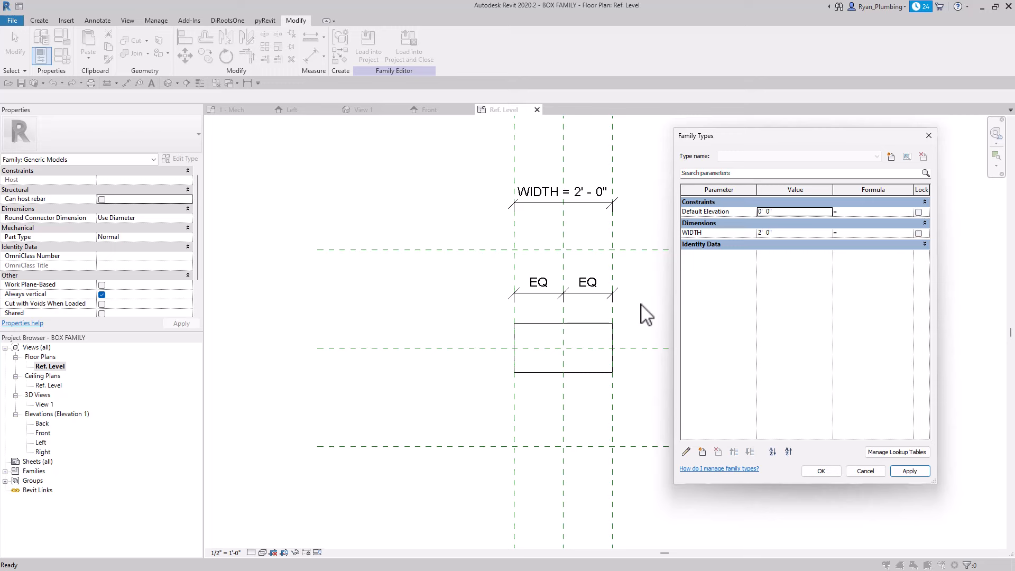
click(790, 233)
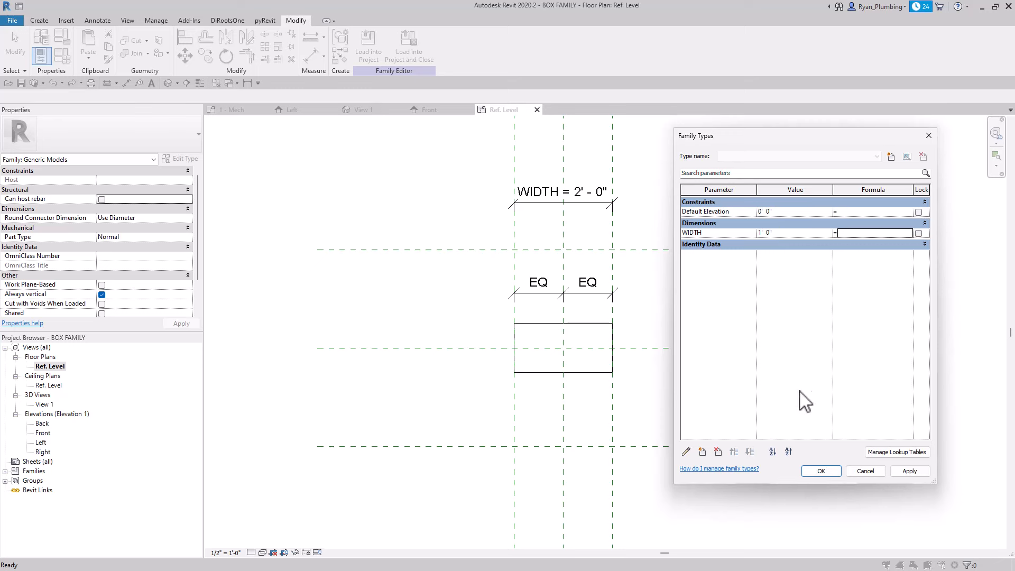
click(820, 471)
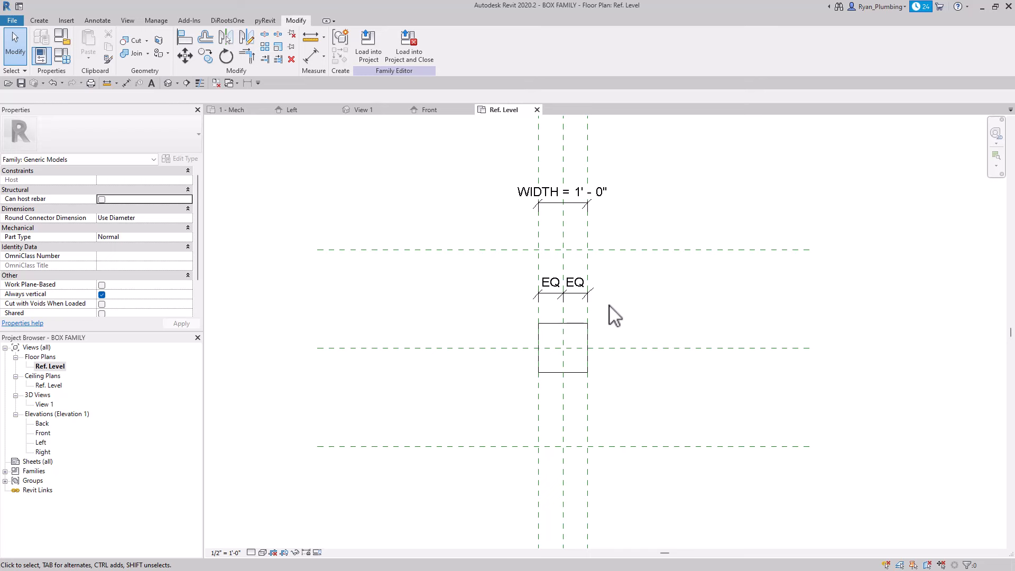
- Inspect the box from several angles in 3D View 1, and return to the Ref. Level floor plan
double_click(45, 405)
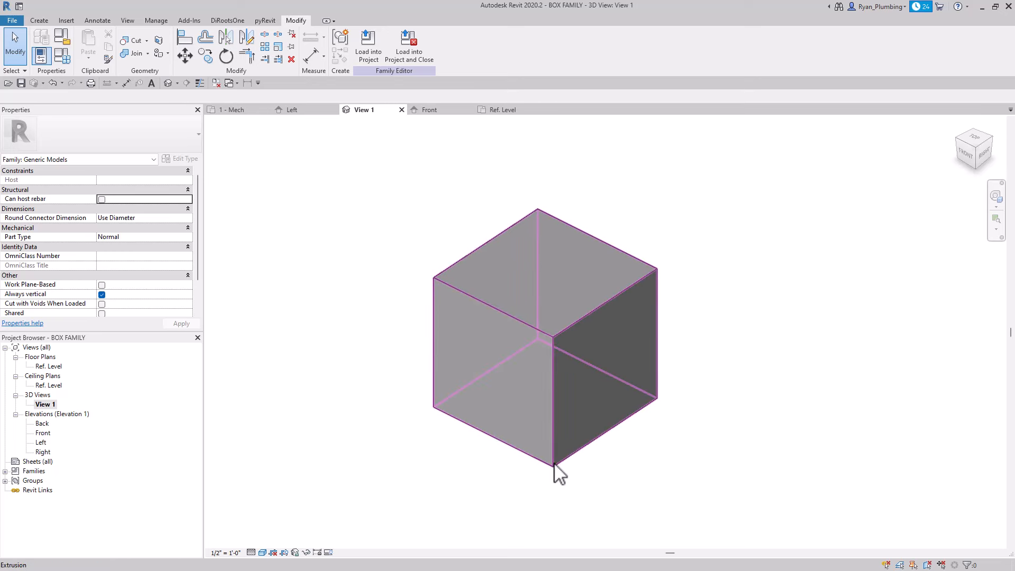
shift+middle_drag(560, 487, 593, 469)
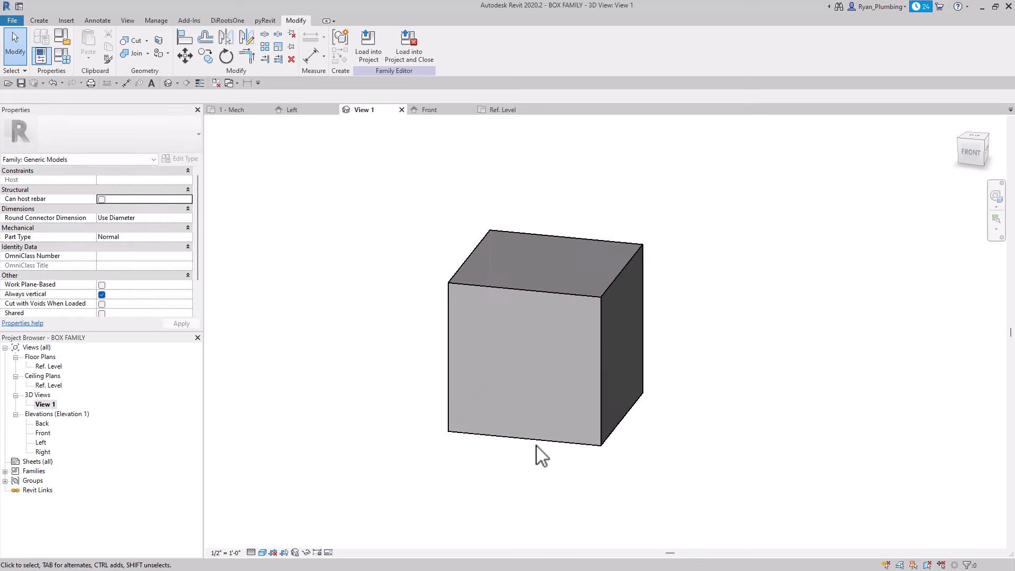
shift+middle_drag(747, 430, 641, 494)
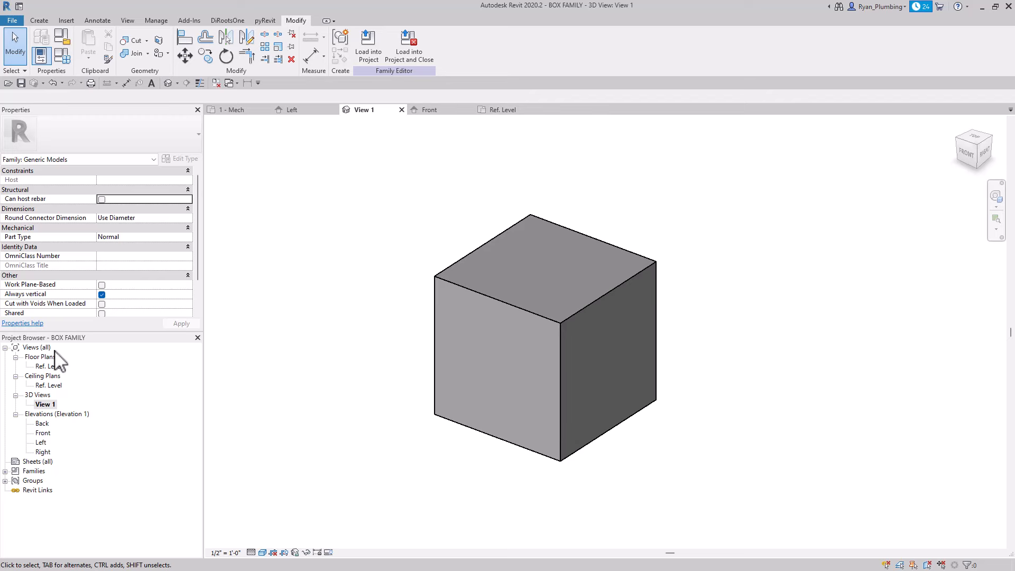
double_click(54, 367)
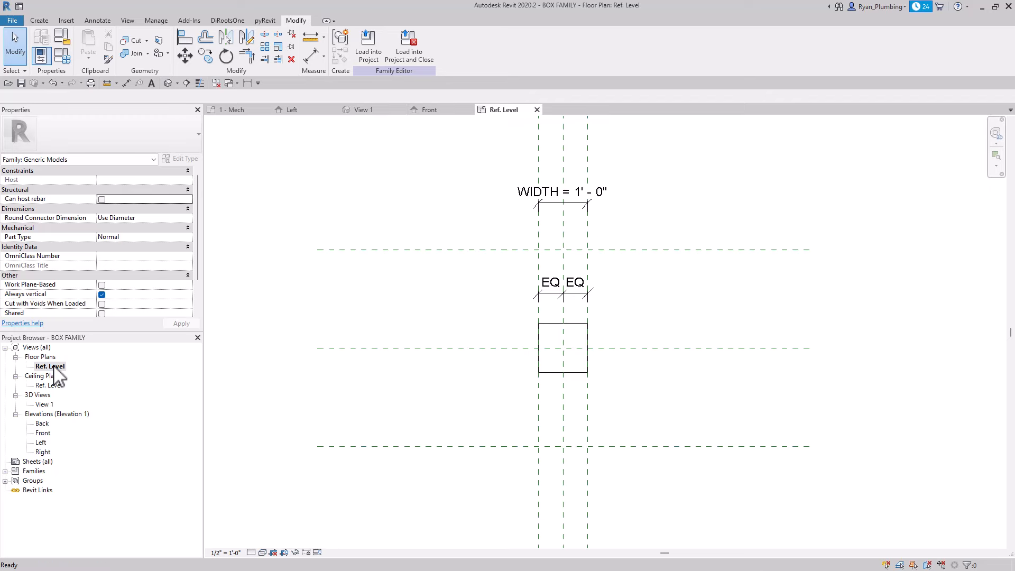
- Move the equality dimension up so that it sits just below the WIDTH dimension
click(576, 291)
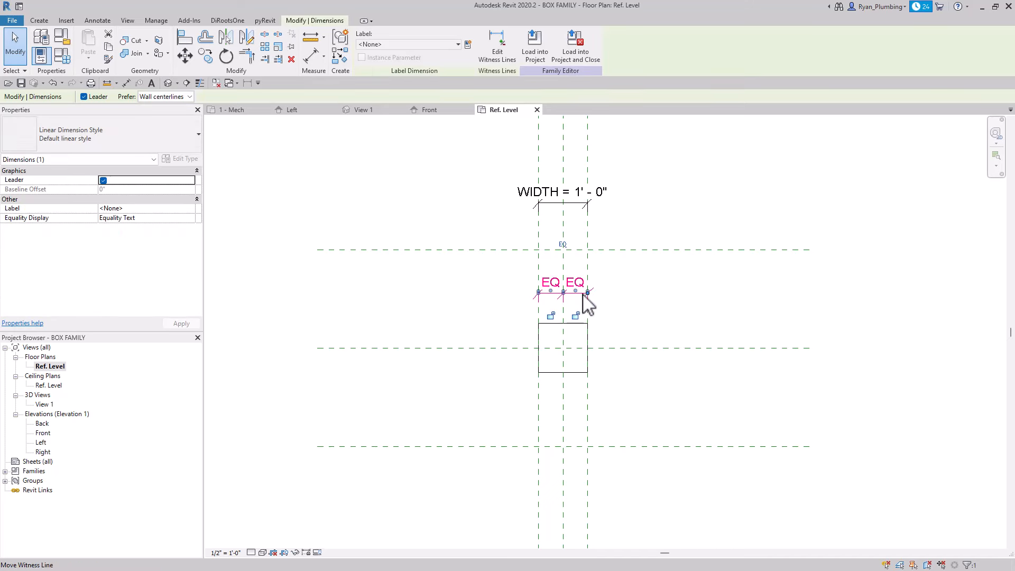
scroll(581, 295, up, 2)
drag(583, 292, 584, 172)
click(678, 309)
scroll(650, 304, down, 2)
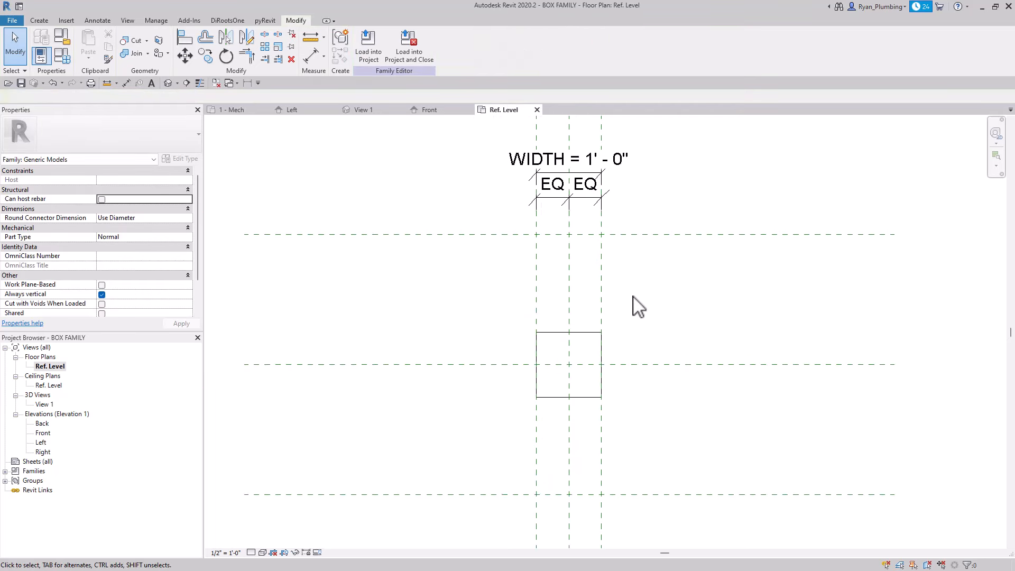
- Stretch the box extrusion's front and back edges to the outer horizontal reference planes and lock them there
click(595, 328)
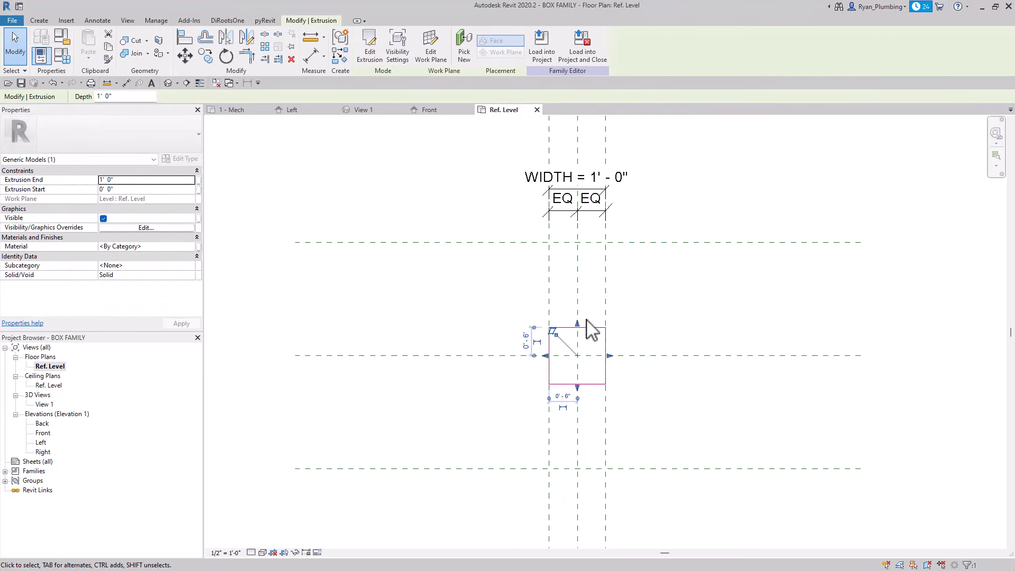
drag(577, 324, 581, 242)
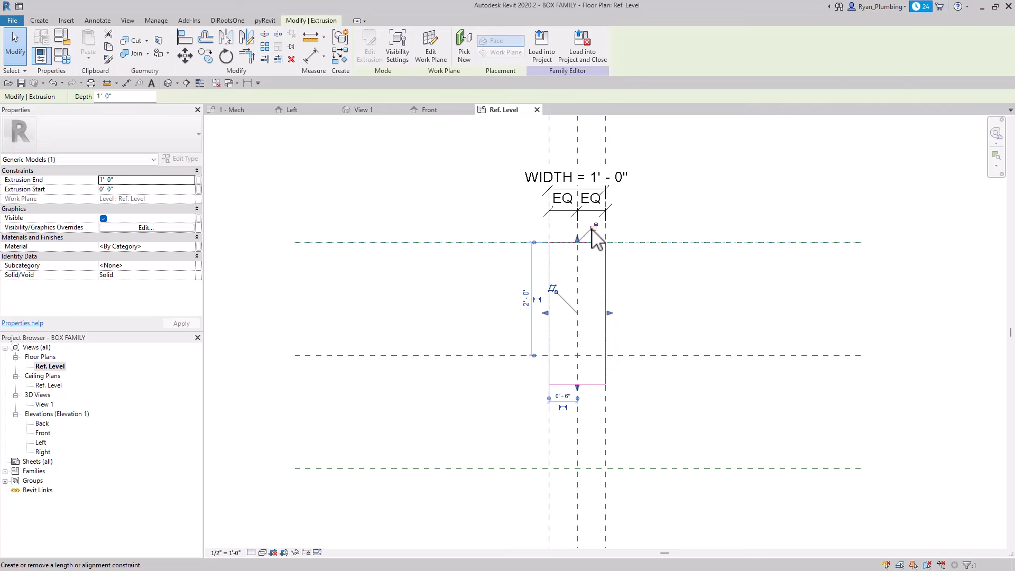
drag(578, 389, 581, 475)
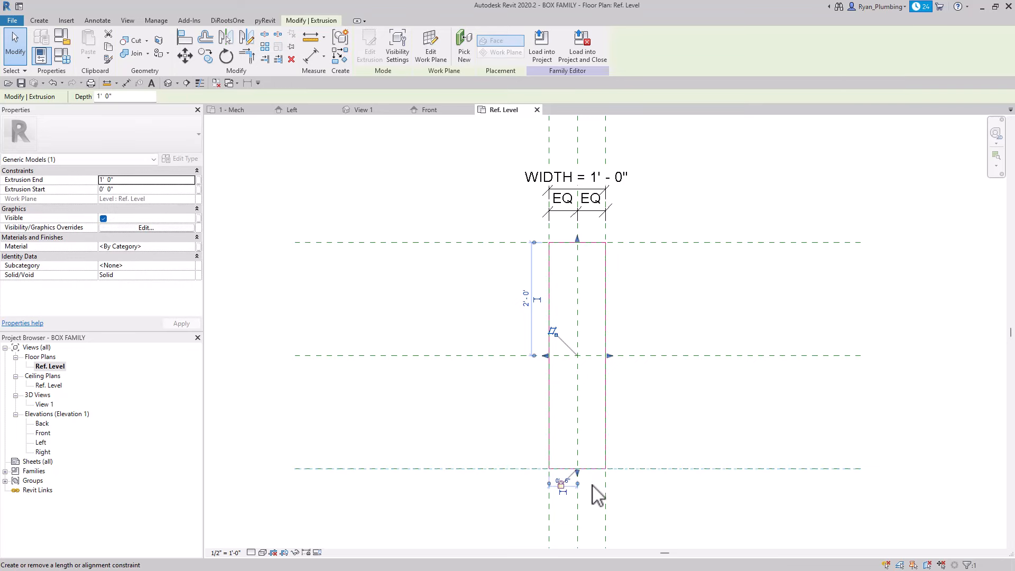
click(592, 485)
- Nudge the two outer horizontal reference planes toward the centre plane to test whether the box edges follow
click(672, 243)
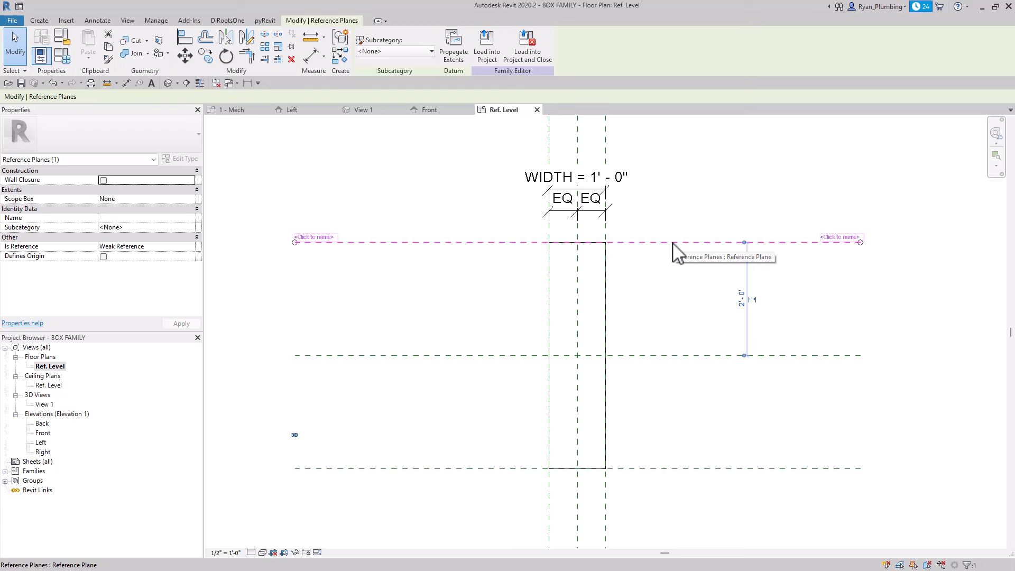
key(Down)
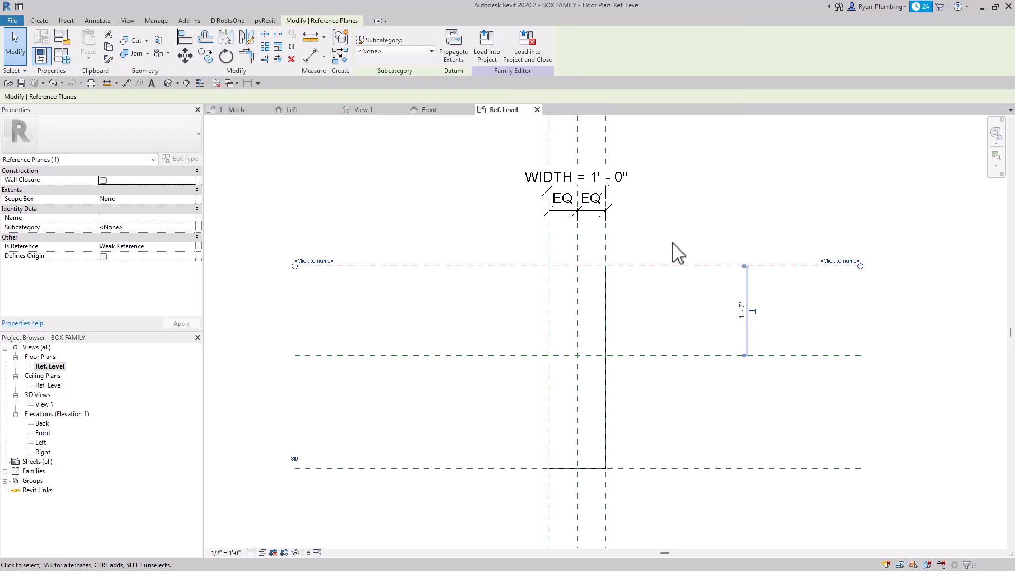
click(662, 468)
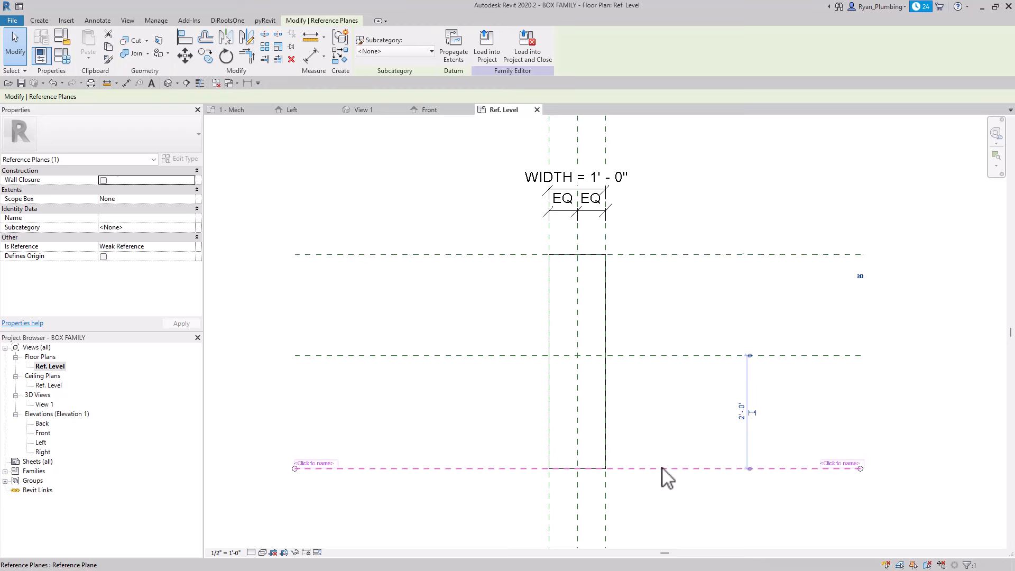
key(Up)
key(Up)
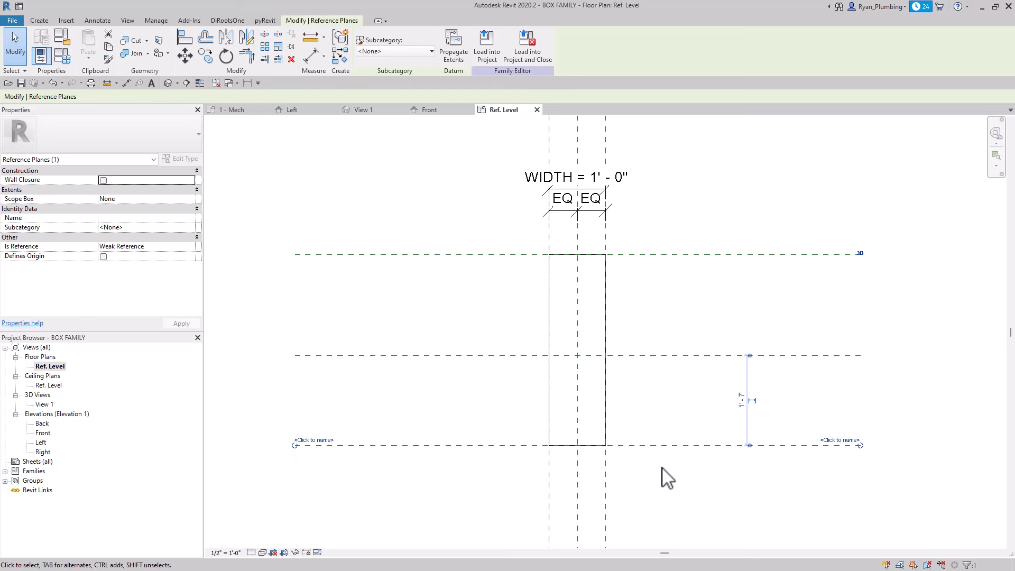
key(Down)
click(699, 306)
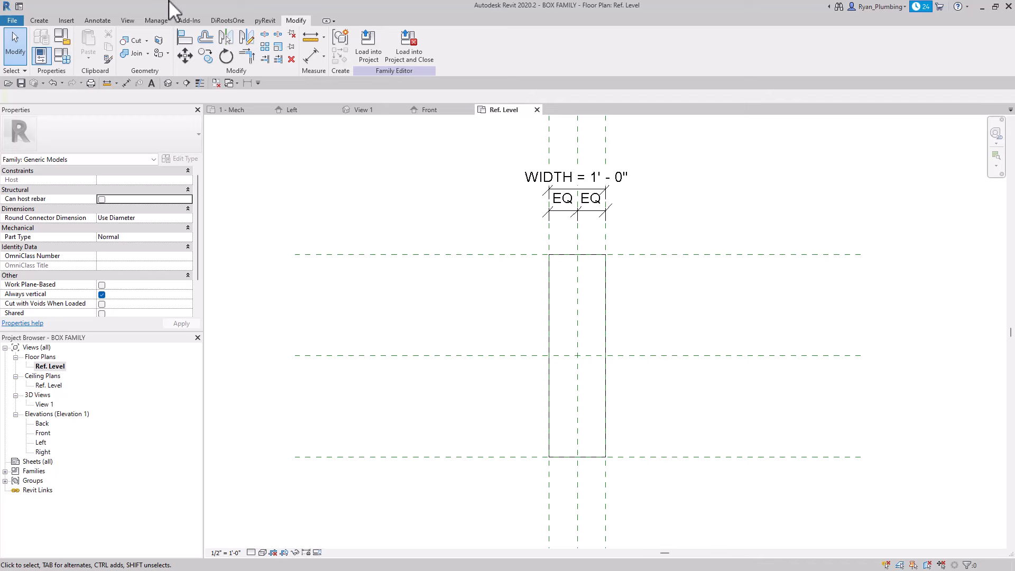
- Place an aligned dimension string across the three horizontal reference planes beside the box and make its segments equal
click(98, 20)
click(44, 45)
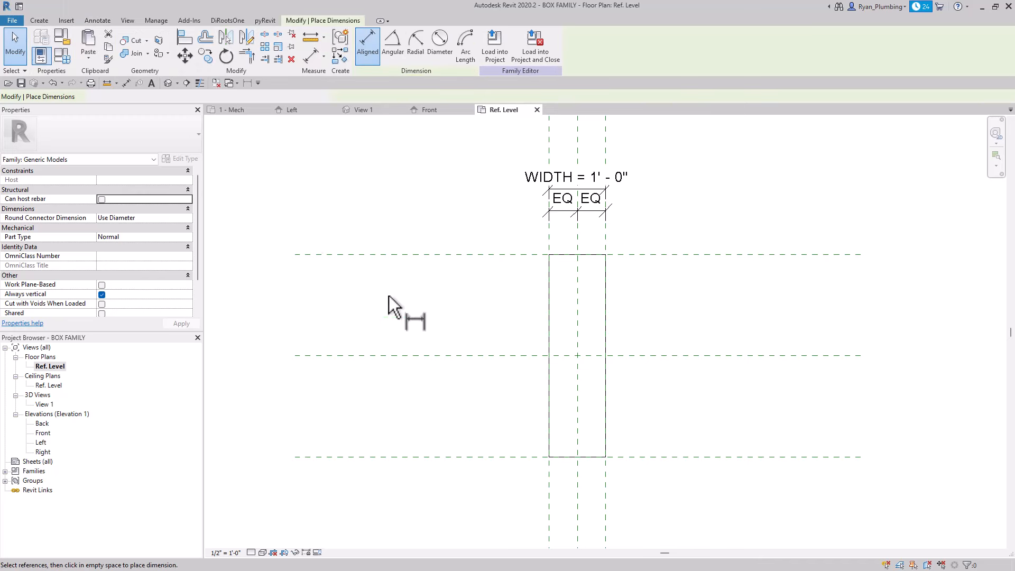
click(678, 356)
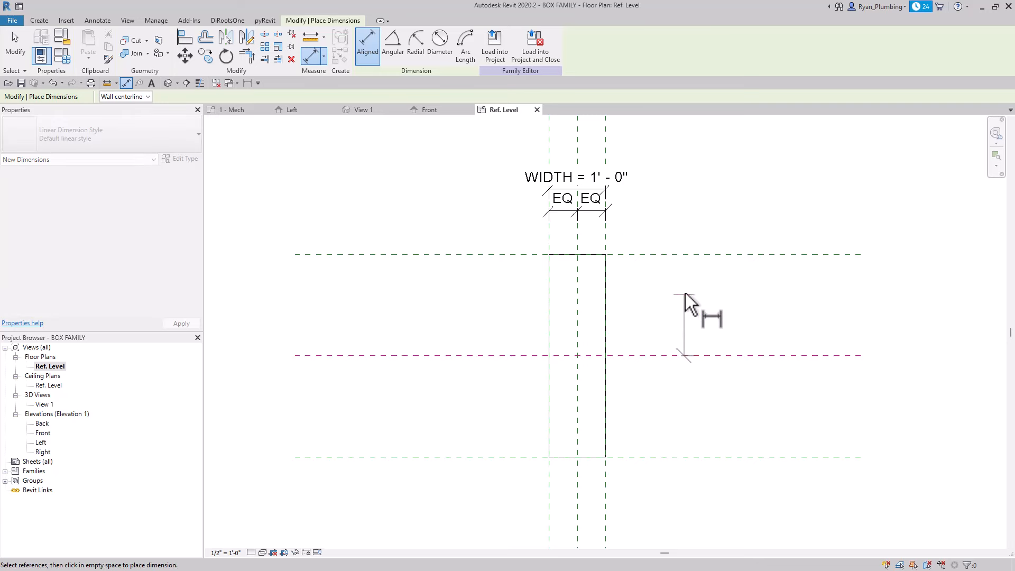
click(683, 255)
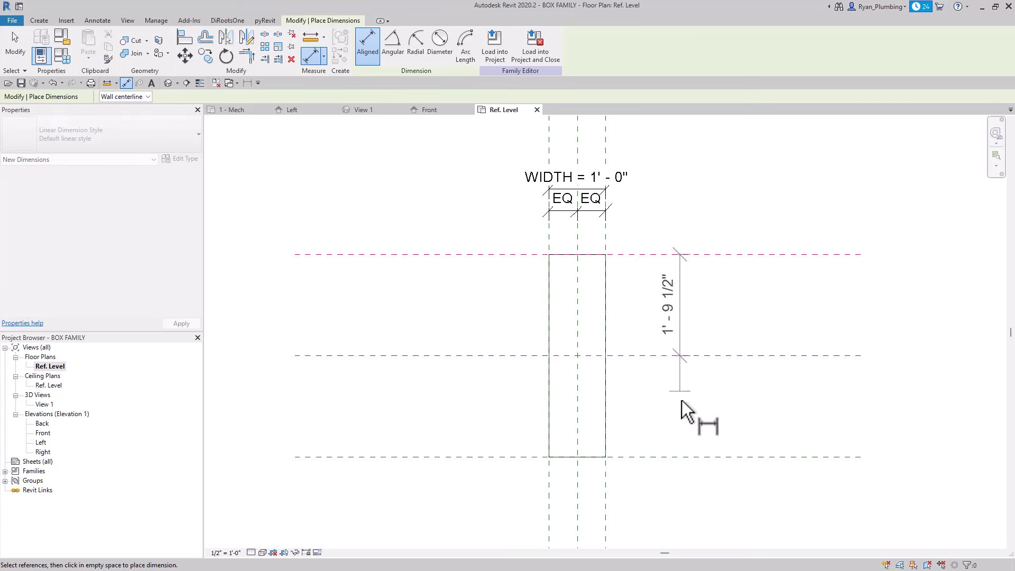
click(689, 457)
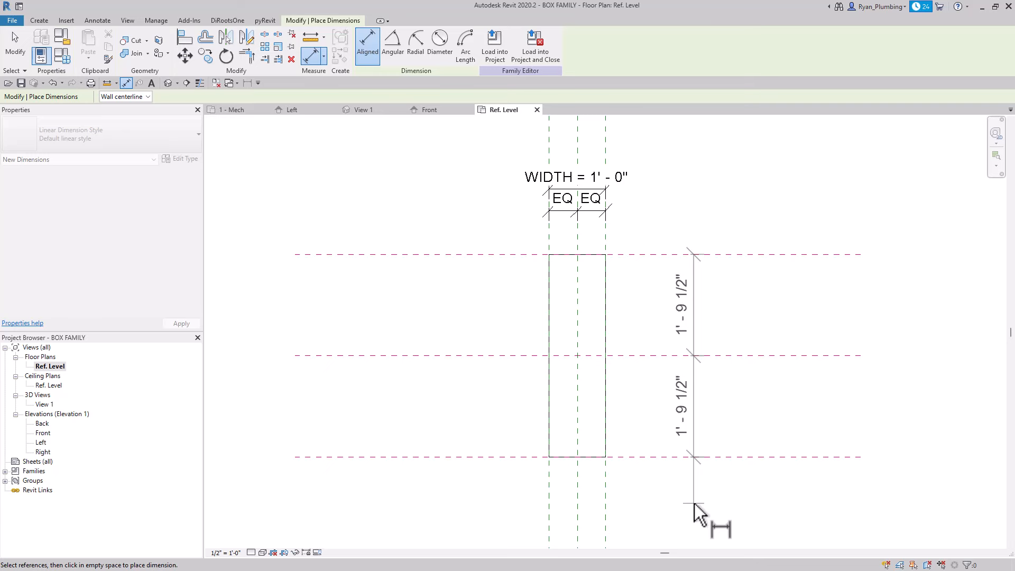
click(694, 503)
click(636, 356)
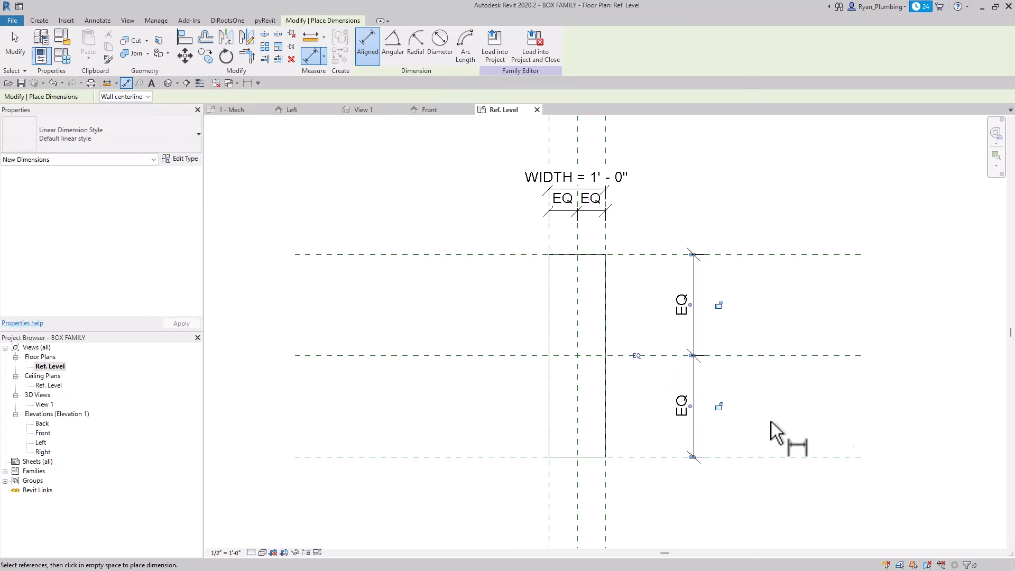
key(Escape)
key(Escape)
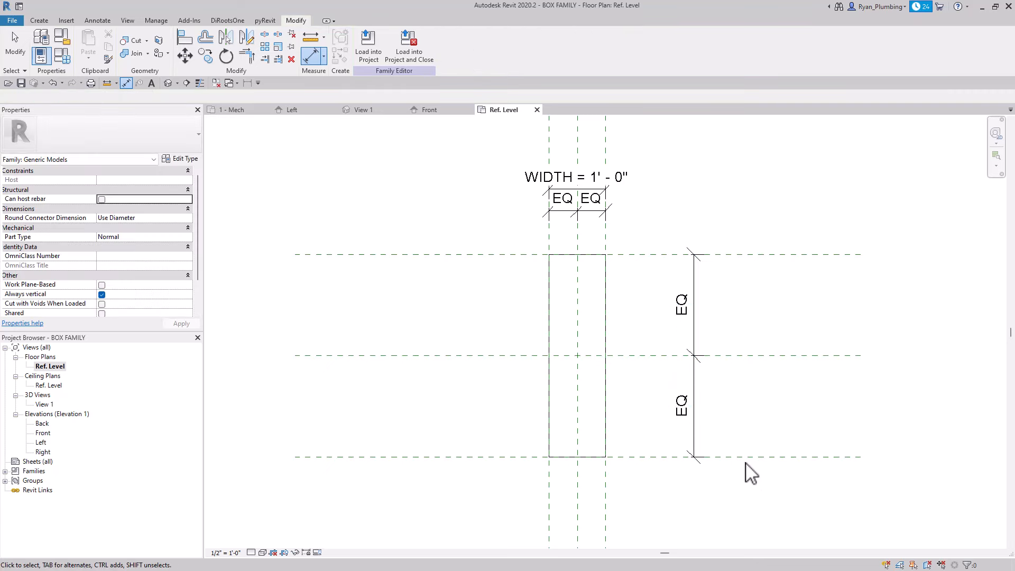
- Test the equality constraint by nudging the lower horizontal reference plane toward and away from the centre plane
click(746, 471)
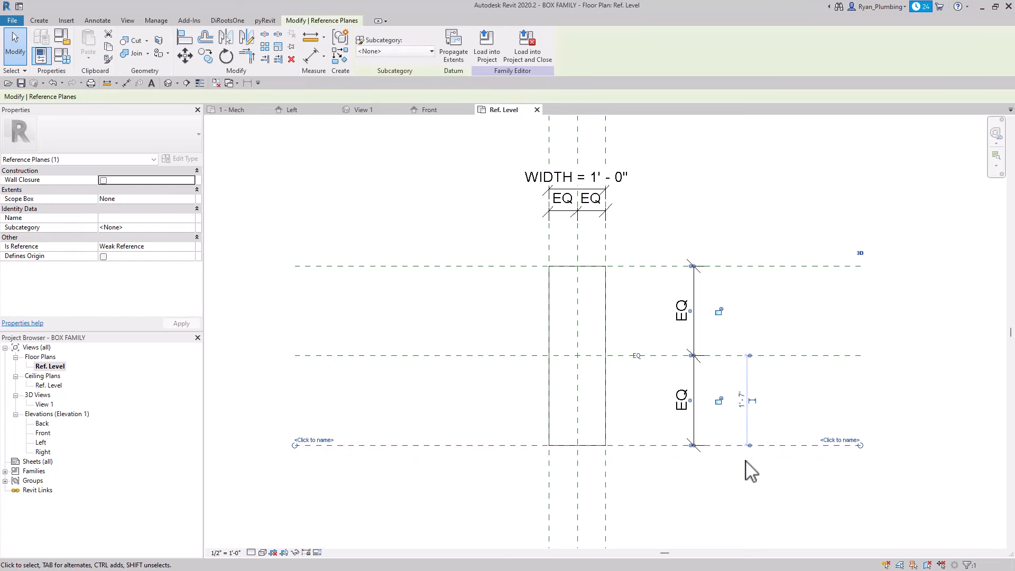
key(Up)
key(Up)
key(Up)
key(Down)
key(Down)
key(Down)
key(Down)
key(Up)
key(Up)
key(Up)
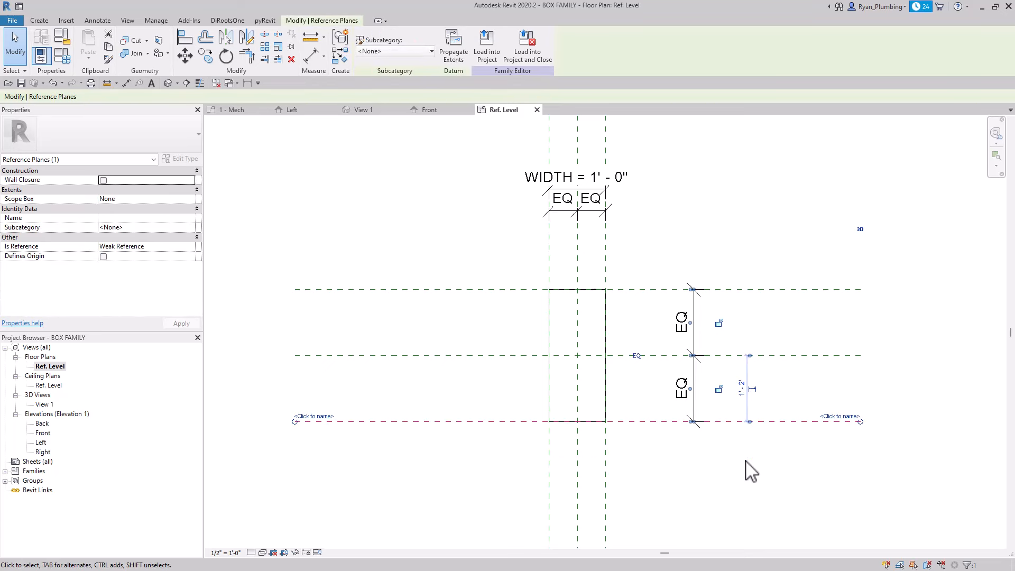
key(Escape)
click(757, 426)
key(Up)
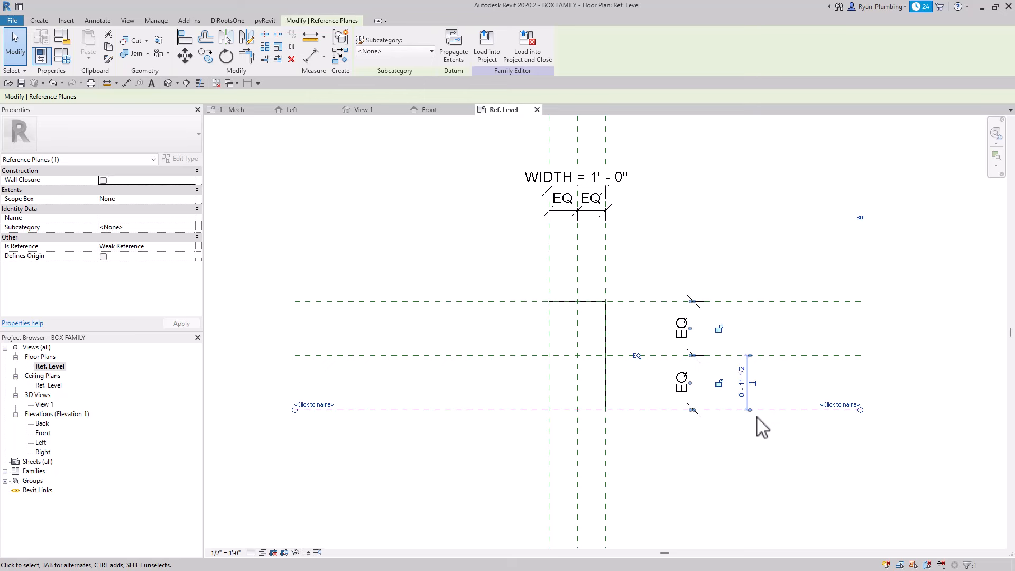
key(Down)
key(Down)
key(Up)
key(Down)
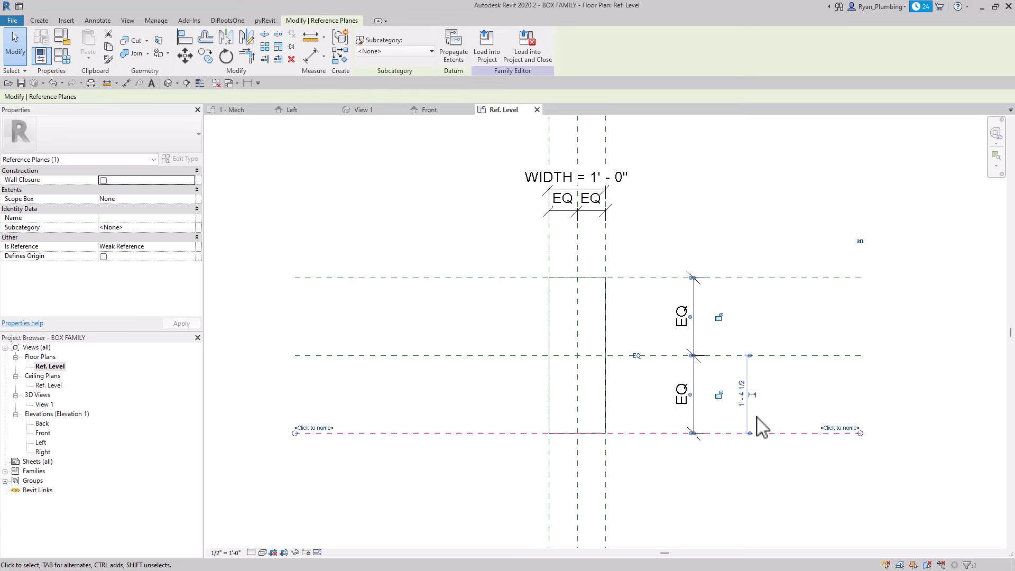
key(Up)
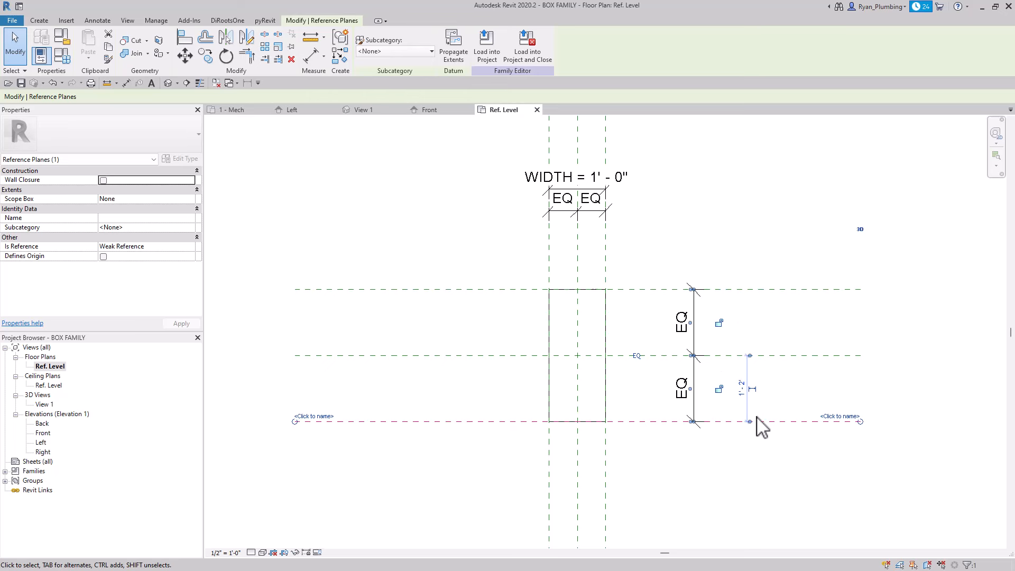
key(Down)
key(Down)
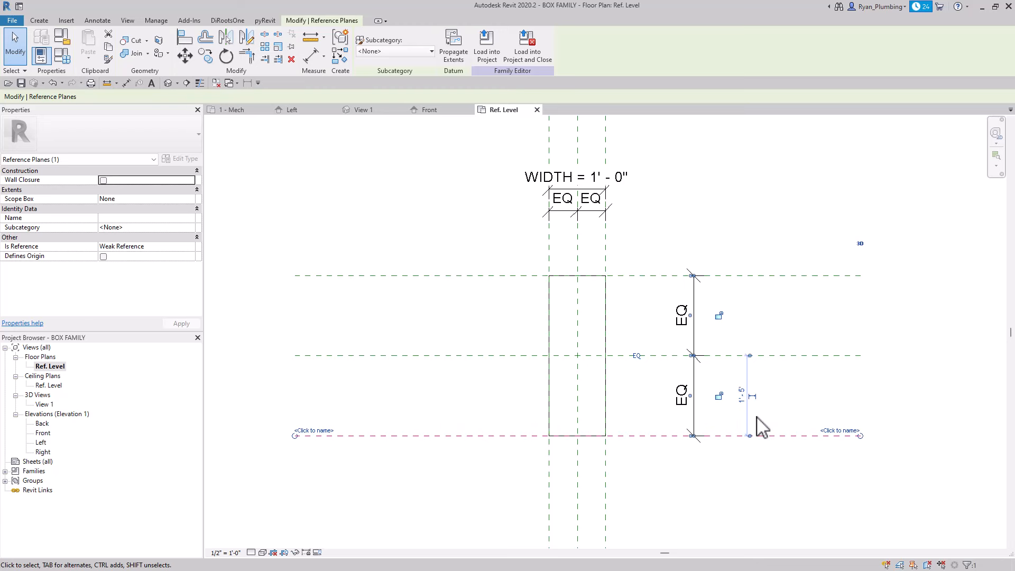
click(737, 521)
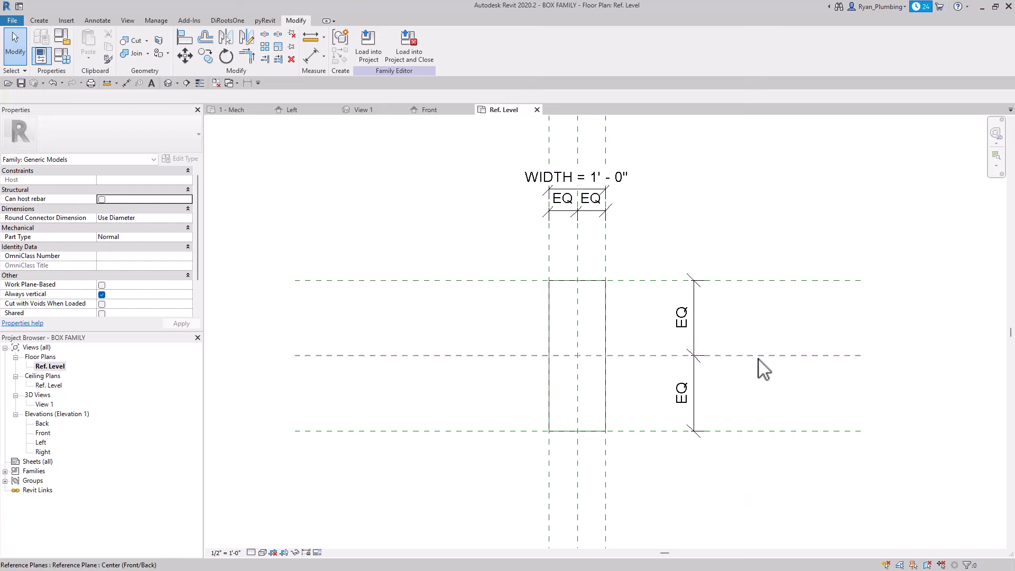
- Add an aligned dimension between the two outer horizontal reference planes, outside the equality dimension
click(98, 20)
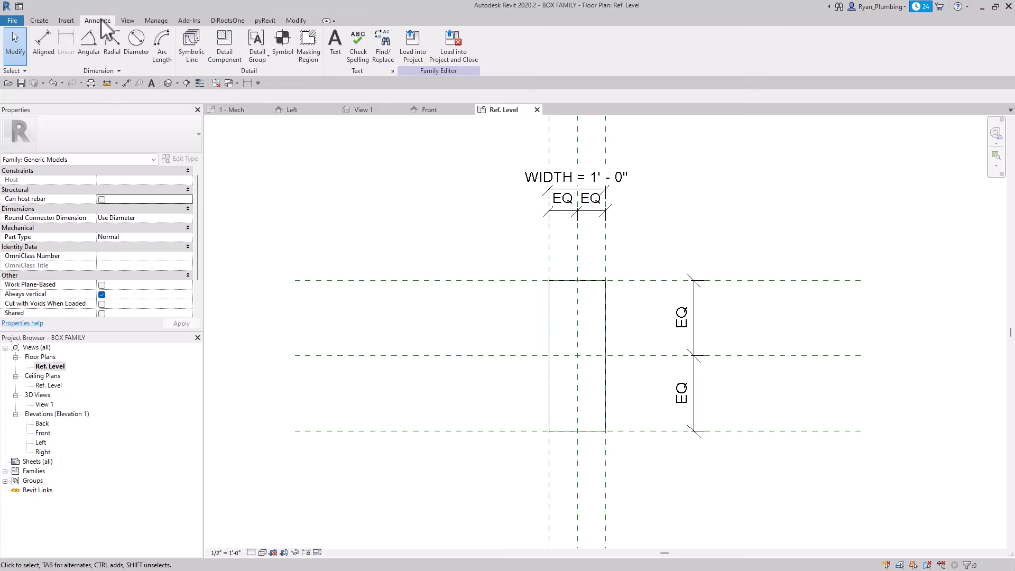
click(49, 38)
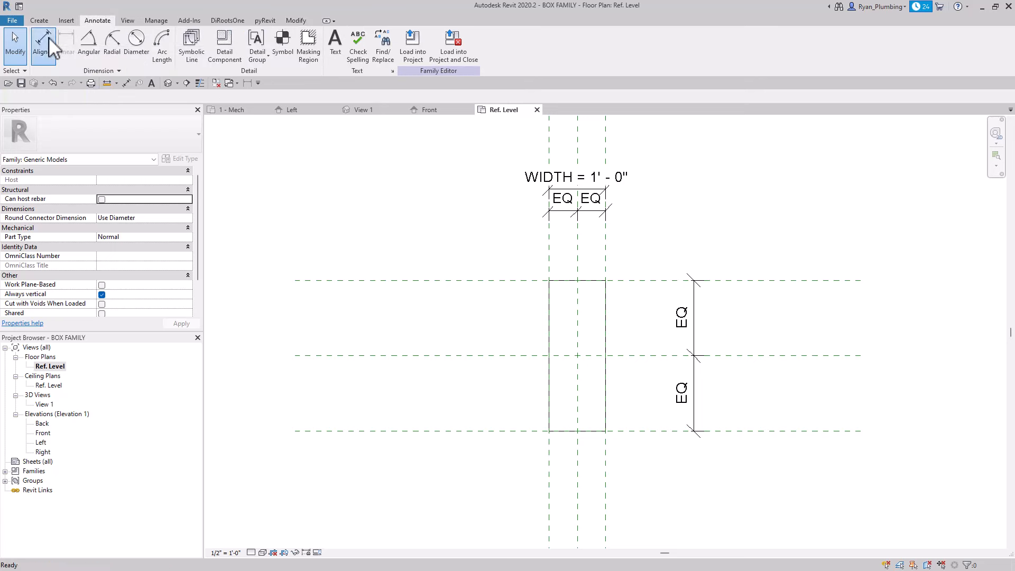
click(748, 281)
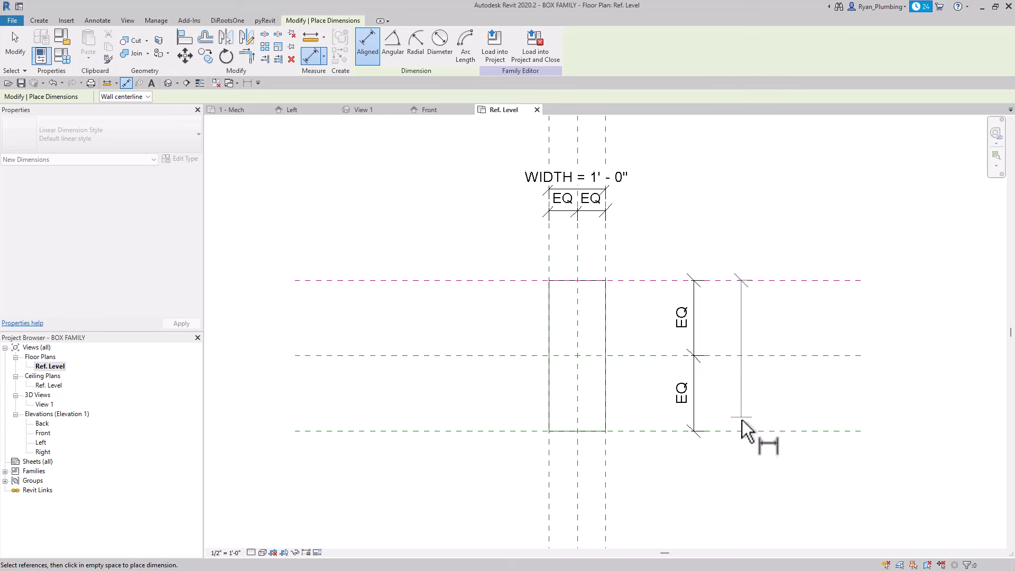
click(741, 431)
click(741, 480)
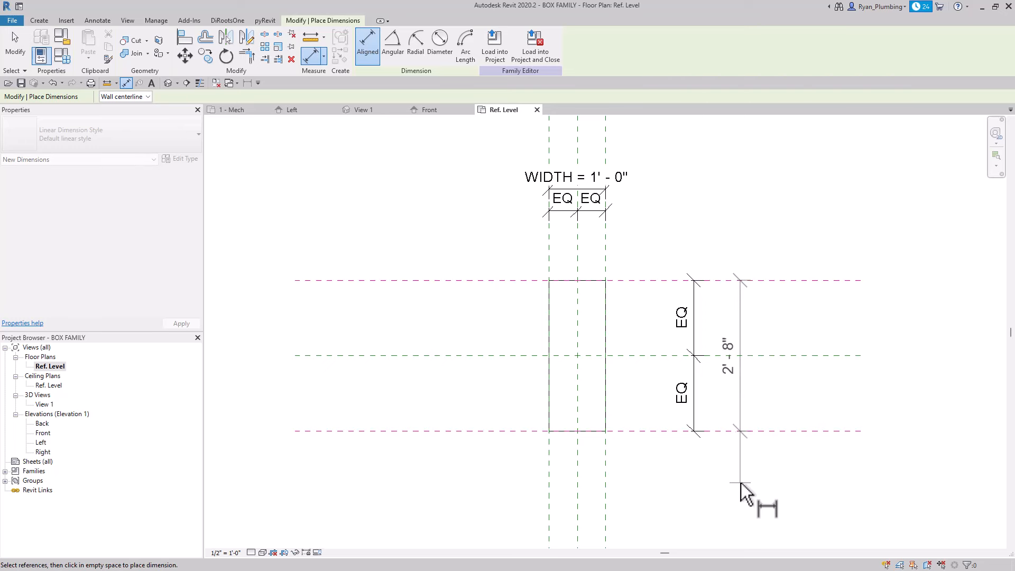
key(Escape)
key(Escape)
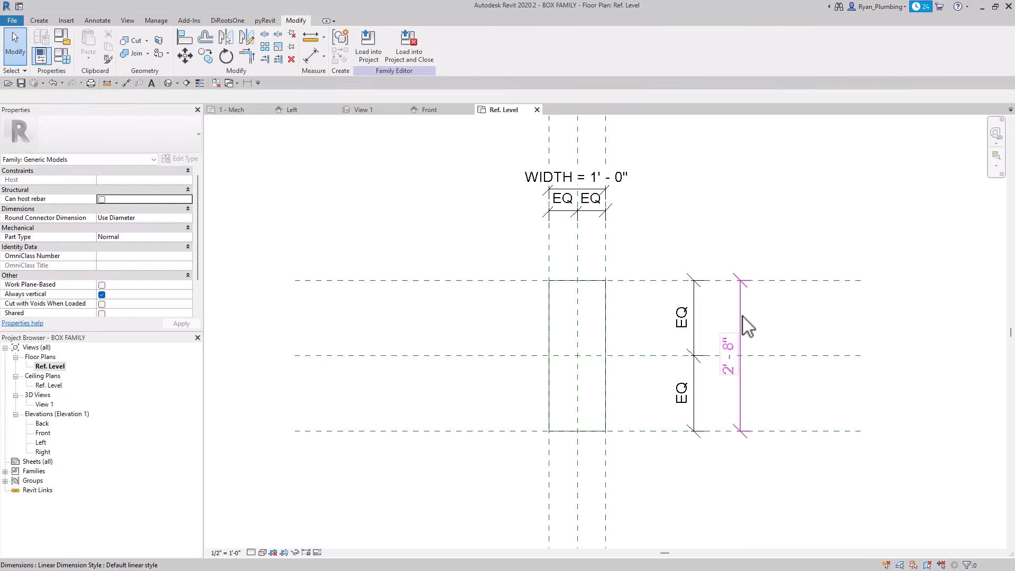
- Label the overall dimension between the outer horizontal planes with a new family type parameter named DEPTH
click(745, 327)
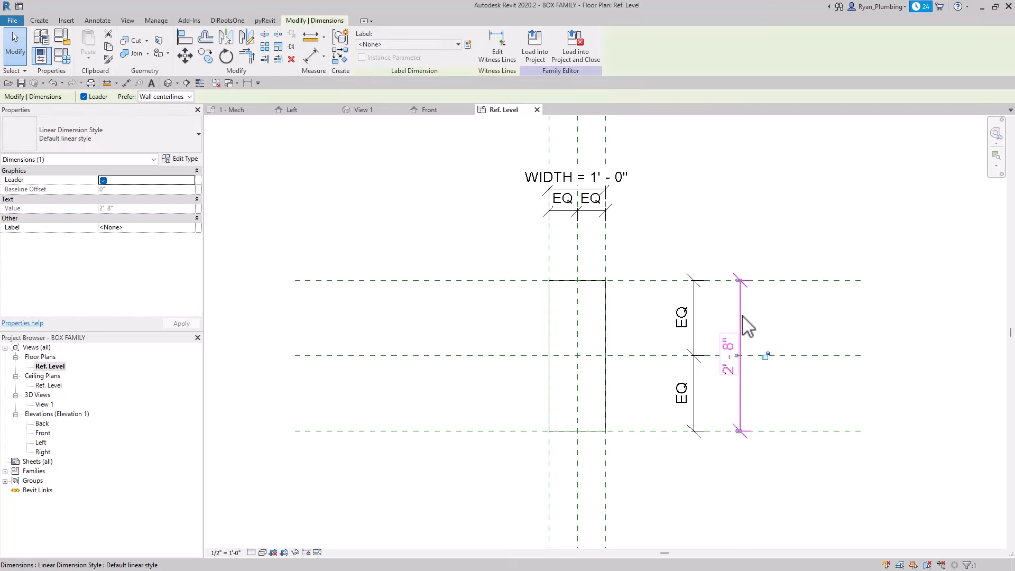
click(467, 43)
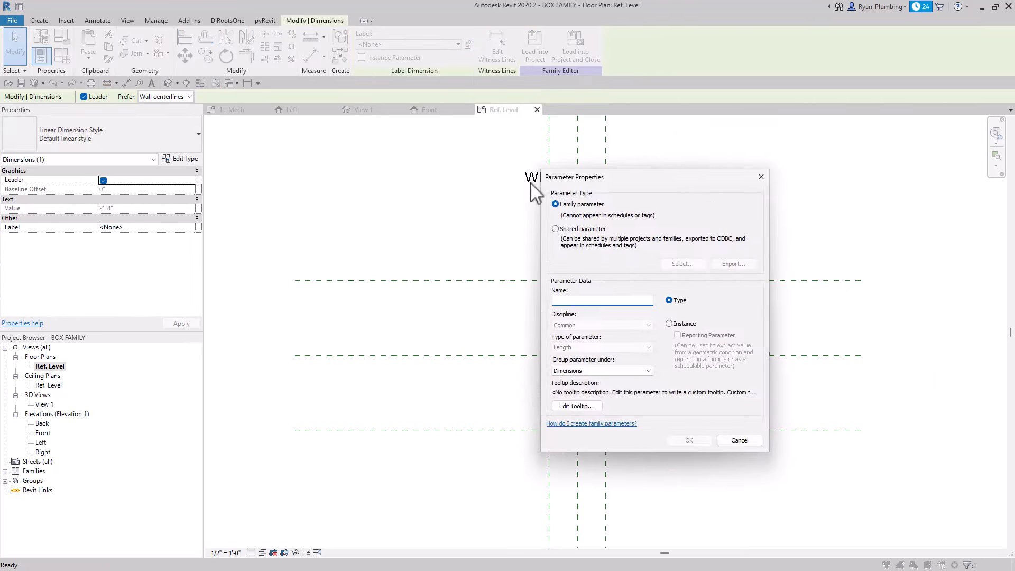
drag(631, 176, 352, 186)
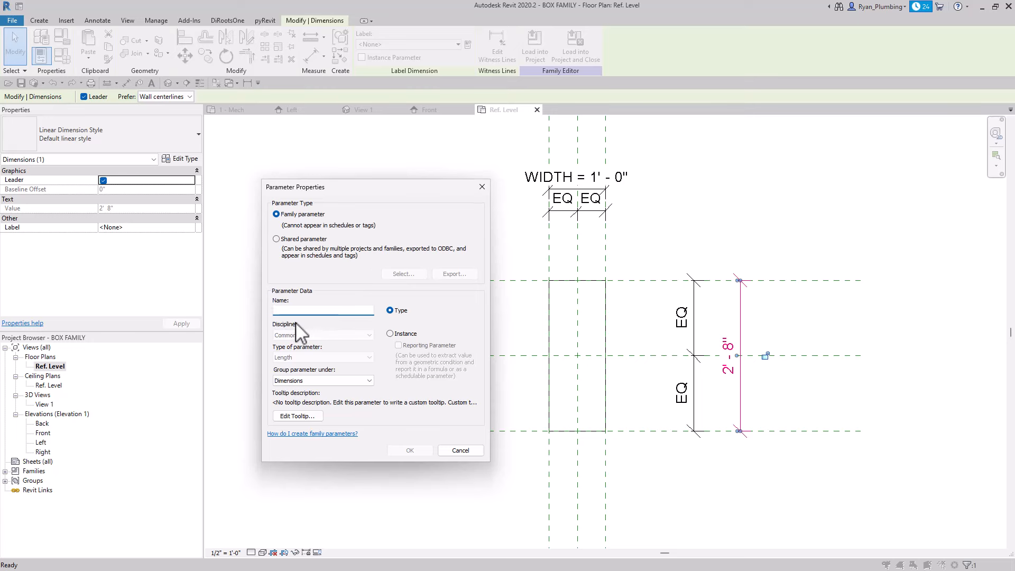
text(DEPTH)
click(419, 452)
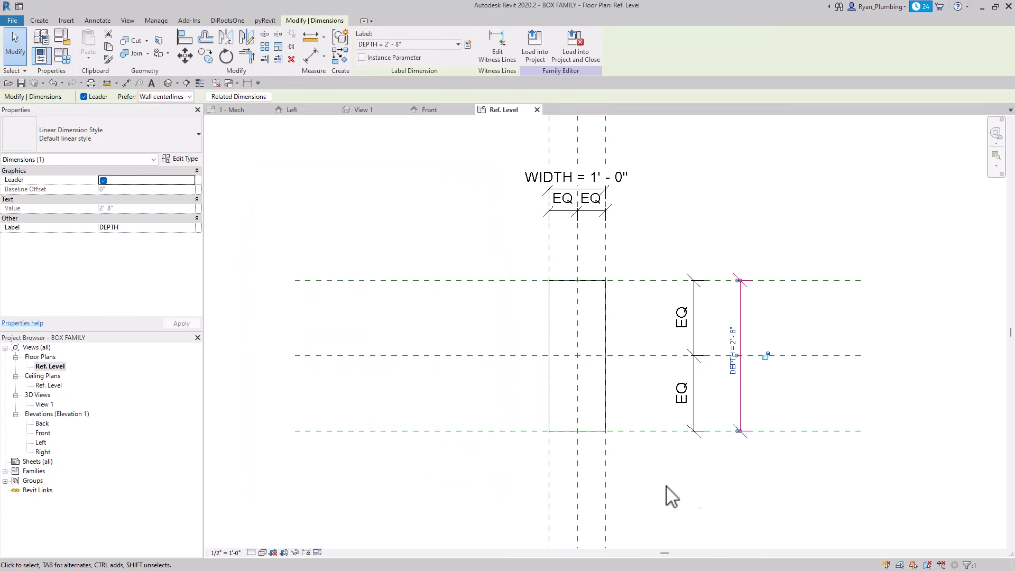
- Set the DEPTH dimension to 1' in the plan view
click(734, 351)
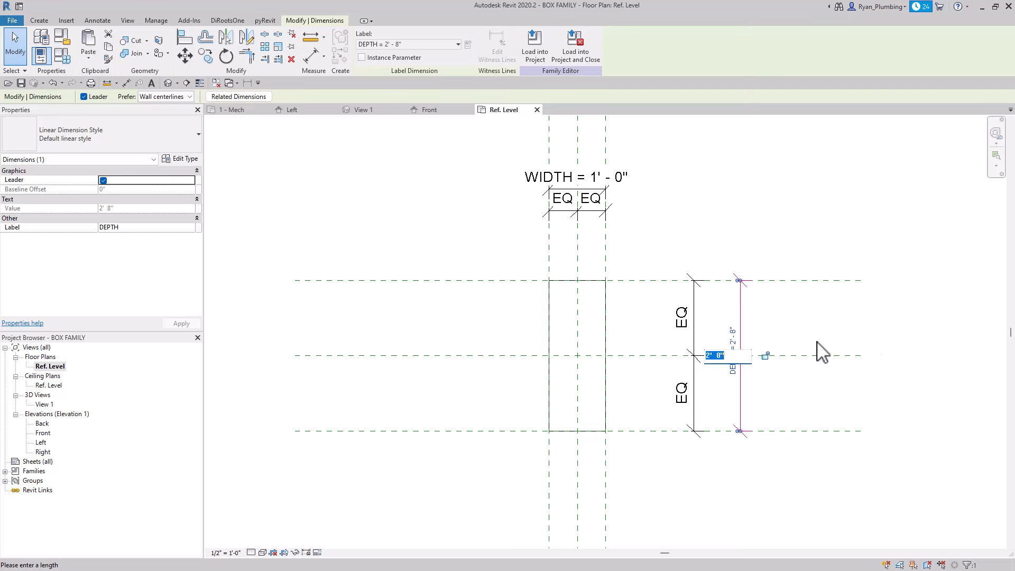
text(1)
key(Return)
key(Escape)
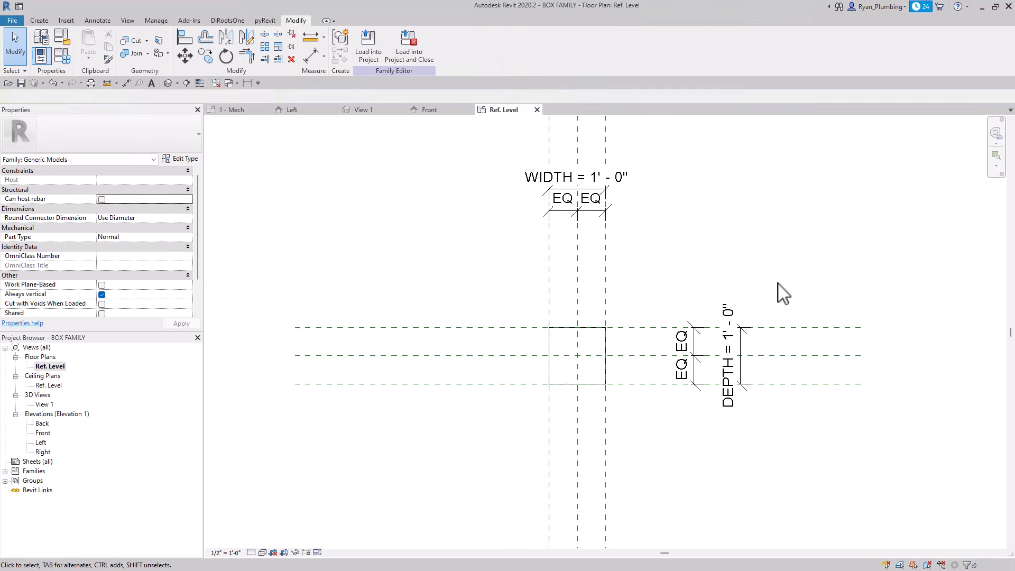
- Move the equality dimension of the horizontal reference planes away from the box, beyond the DEPTH dimension
middle_drag(720, 291, 750, 280)
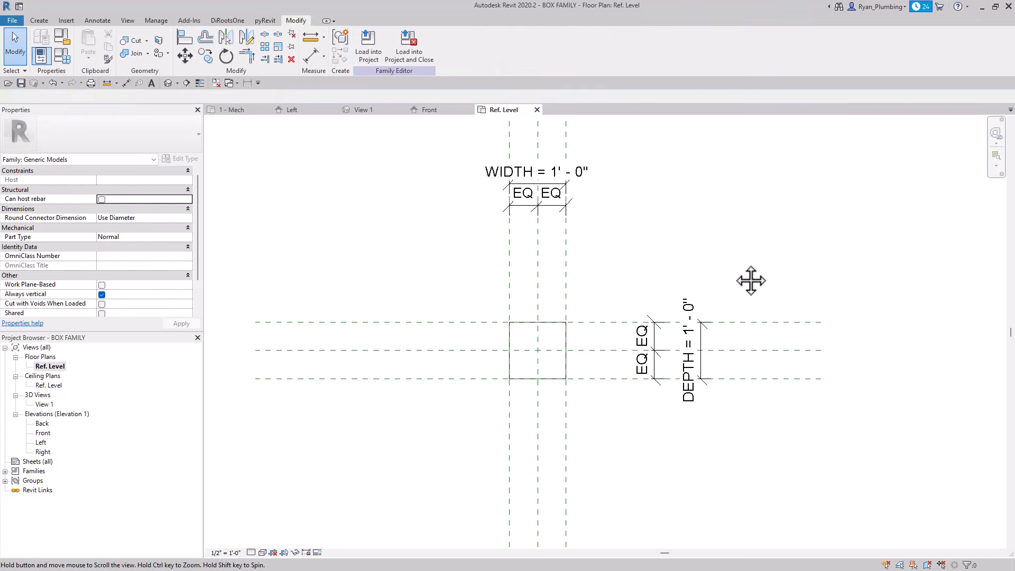
click(655, 341)
scroll(655, 338, up, 2)
drag(652, 325, 900, 333)
scroll(793, 480, down, 2)
- Move the equality dimension of the vertical reference planes away from the box, beyond the WIDTH dimension
click(656, 302)
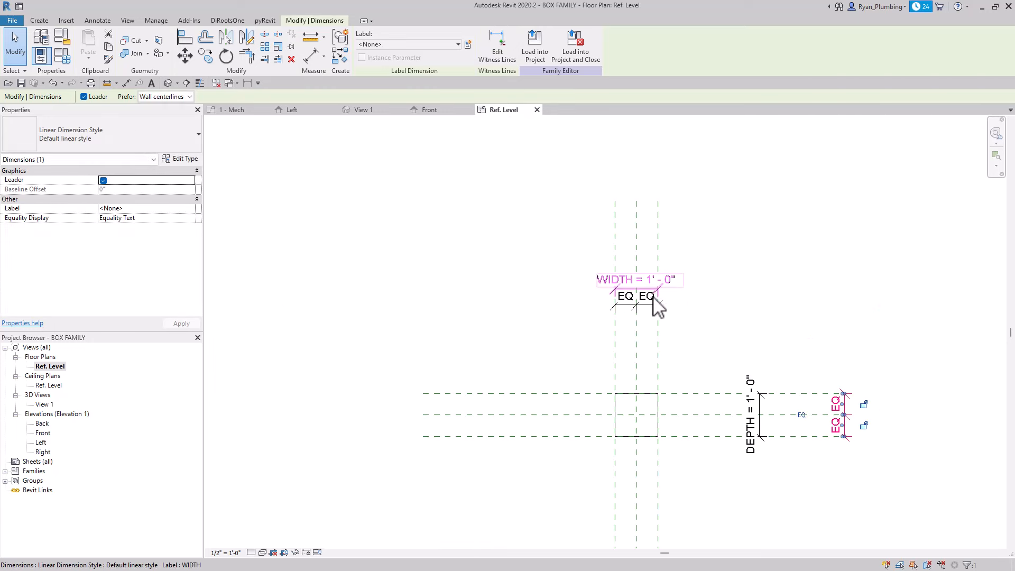
scroll(649, 306, up, 2)
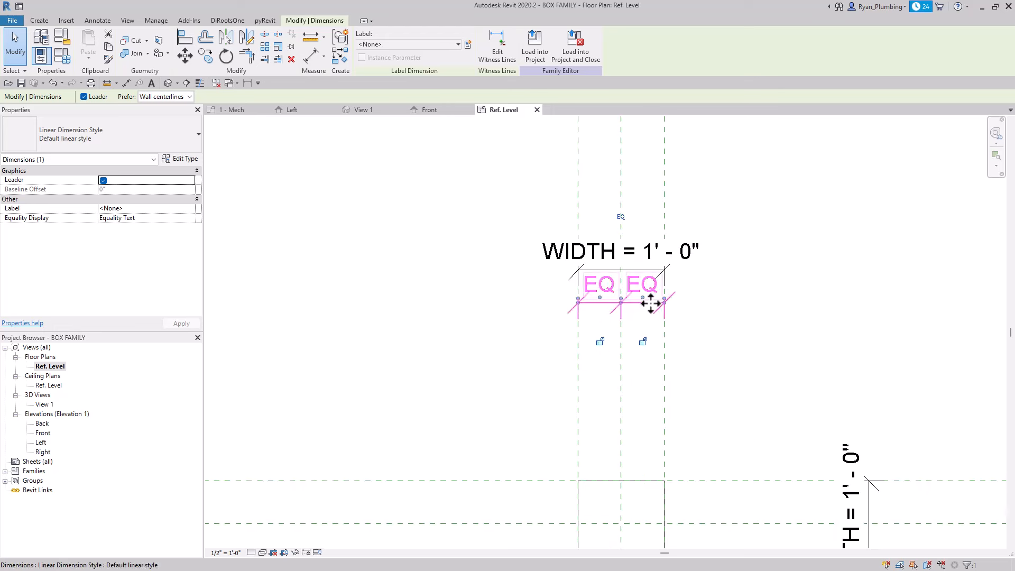
drag(651, 304, 657, 152)
scroll(656, 175, down, 2)
click(830, 177)
middle_drag(831, 177, 734, 188)
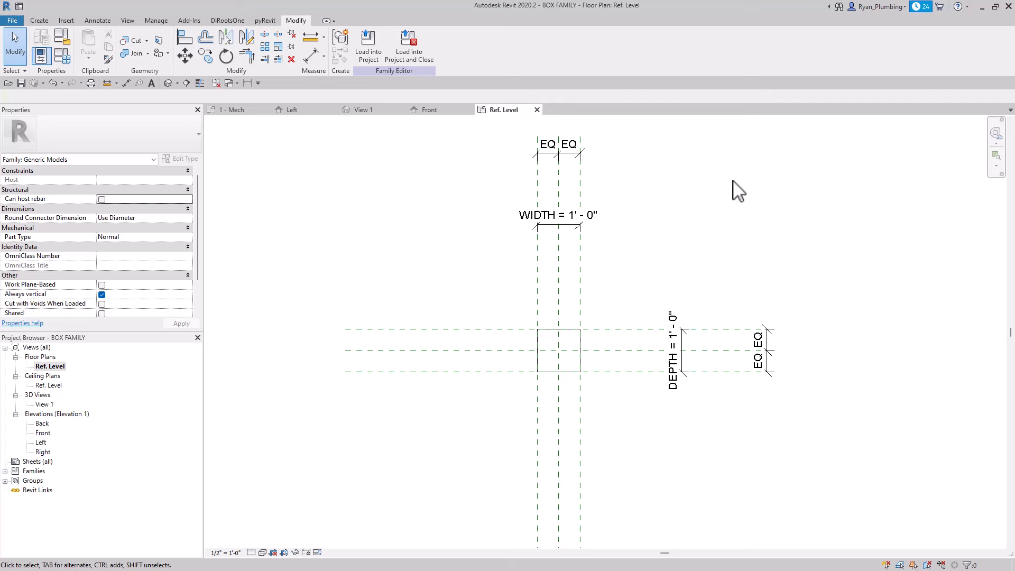
- Move the DEPTH and WIDTH dimensions outward from the box so each sits just inside its equality dimension
click(684, 344)
drag(684, 338, 740, 340)
click(572, 228)
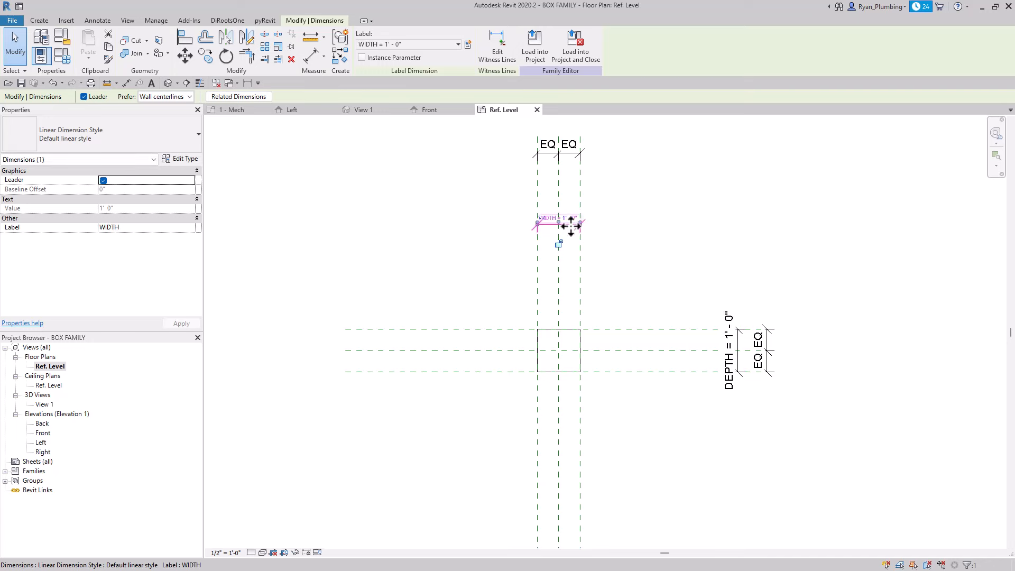
scroll(573, 228, up, 2)
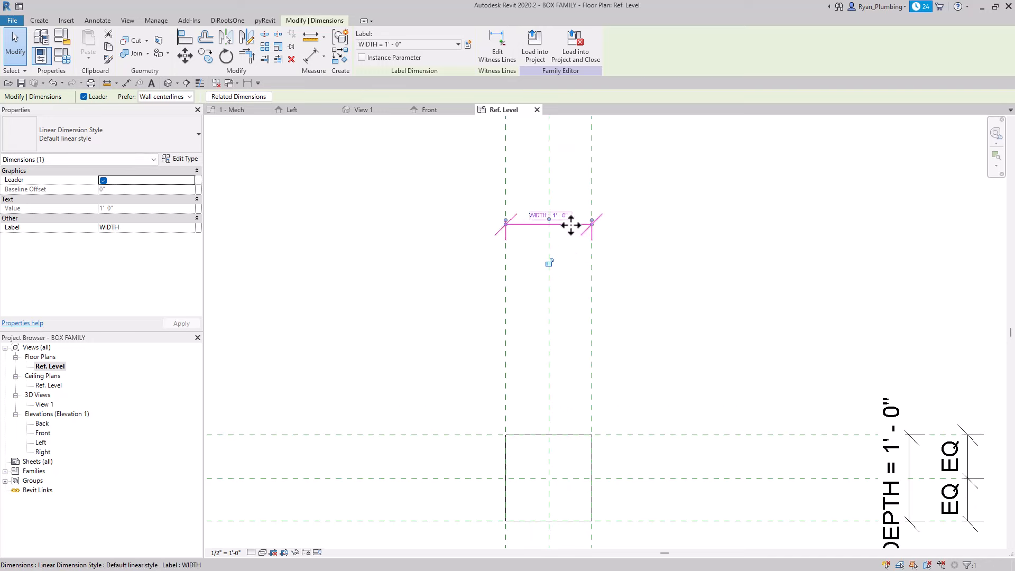
scroll(573, 232, down, 1)
drag(575, 227, 573, 154)
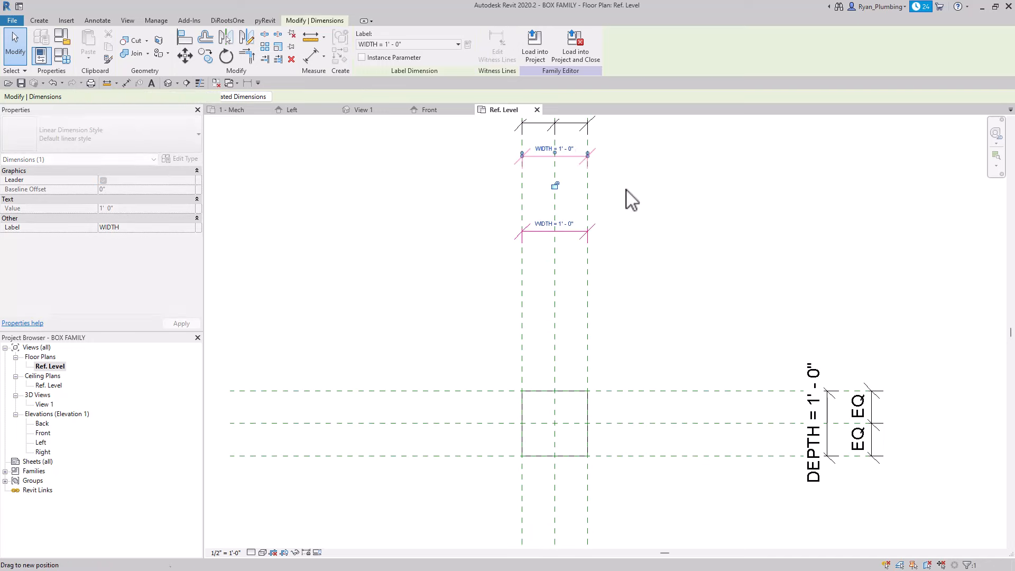
click(627, 198)
scroll(631, 224, down, 2)
middle_drag(693, 276, 682, 270)
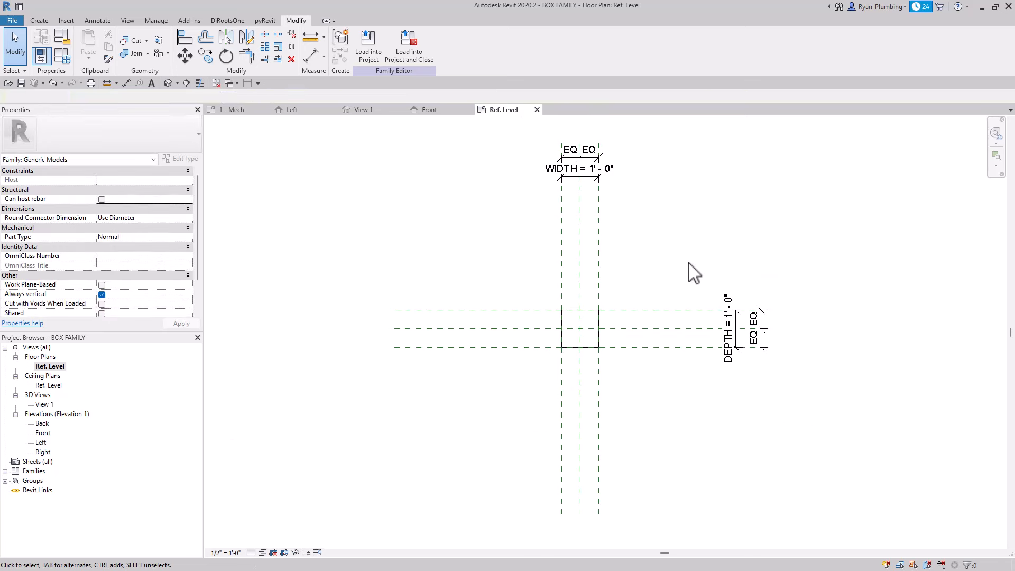
middle_drag(688, 263, 677, 263)
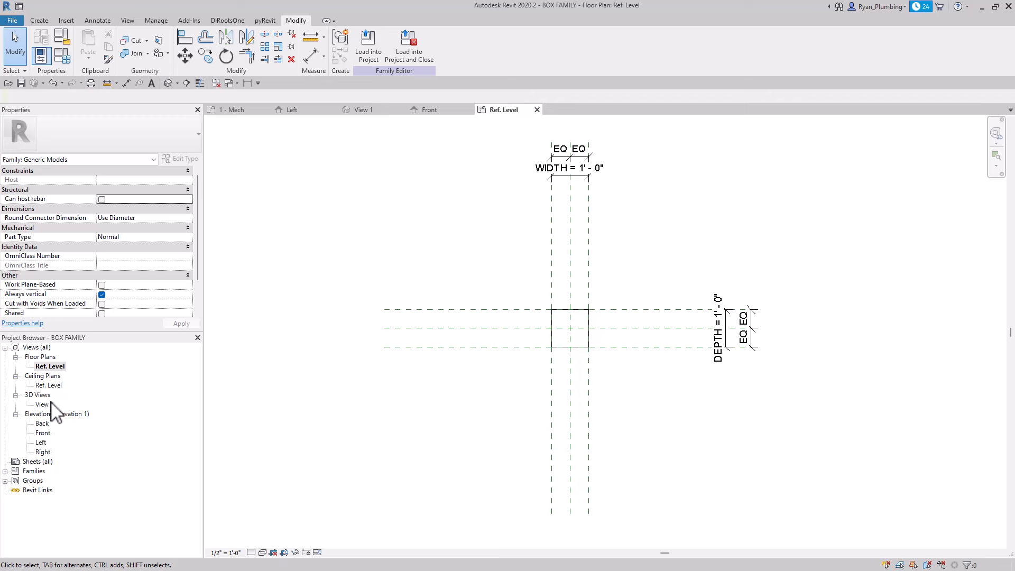
- In 3D View 1, set the box extrusion's Extrusion End to 2'
double_click(45, 404)
scroll(719, 344, down, 3)
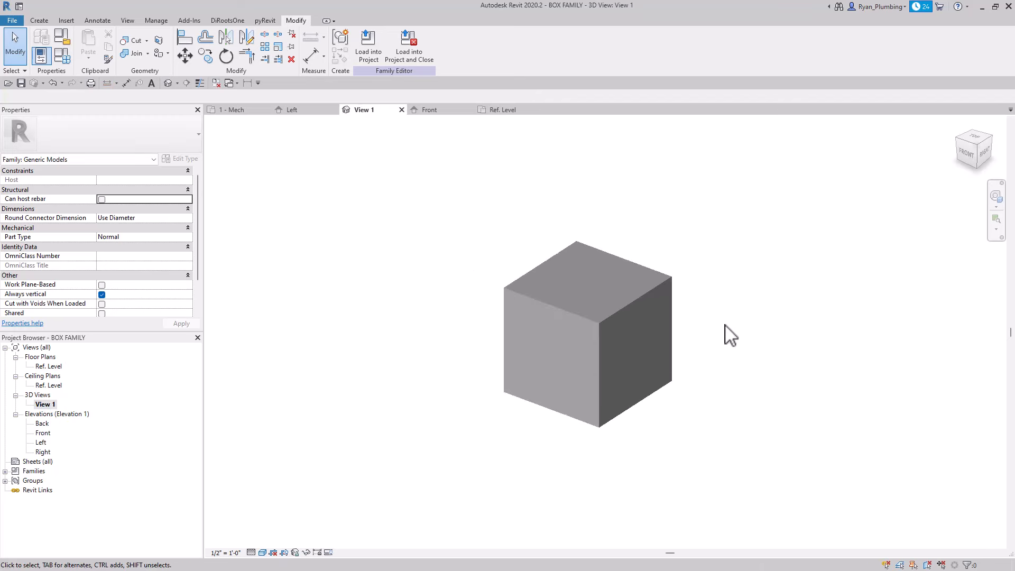
shift+middle_drag(700, 375, 704, 391)
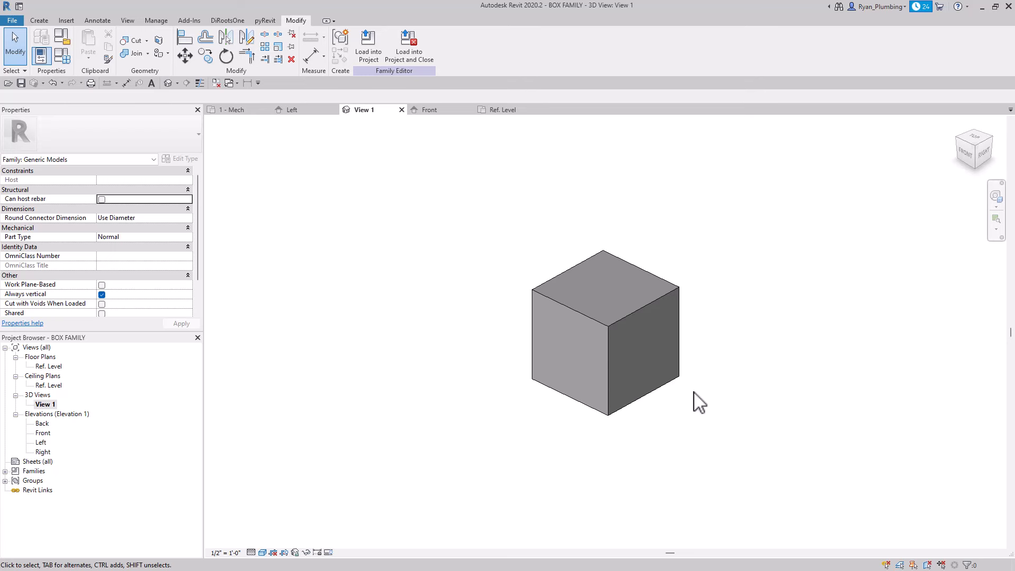
click(677, 344)
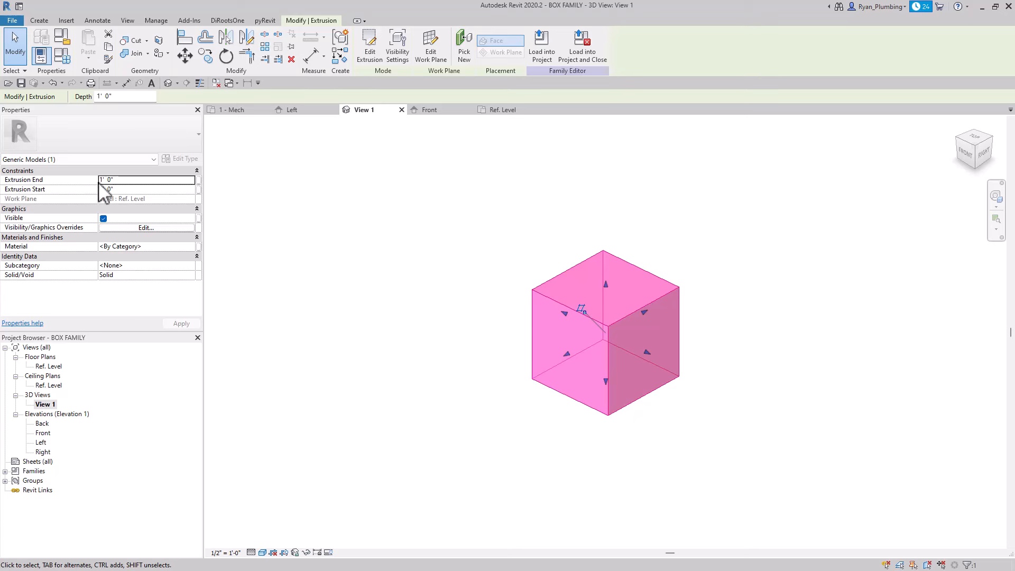
click(128, 180)
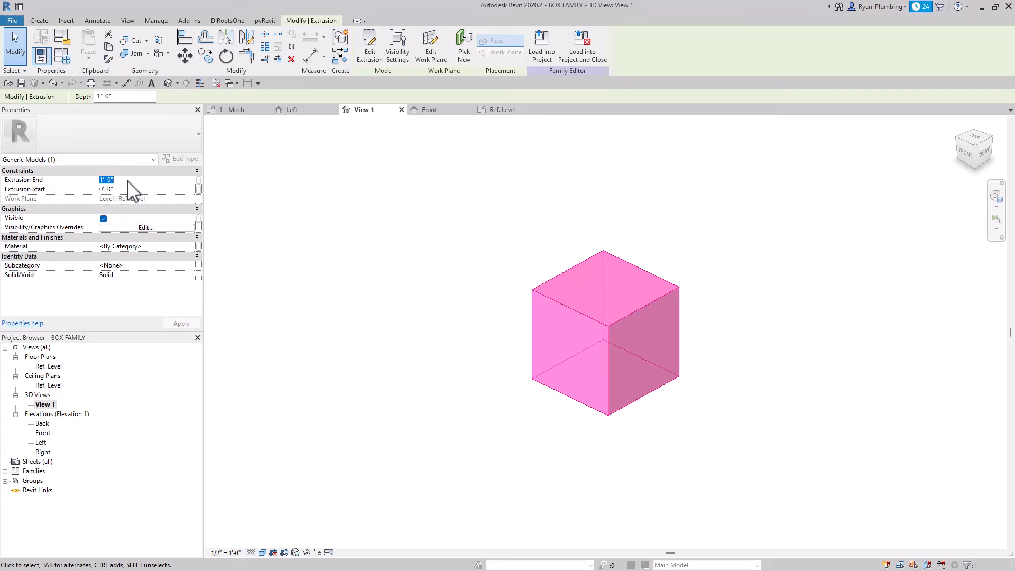
key(Return)
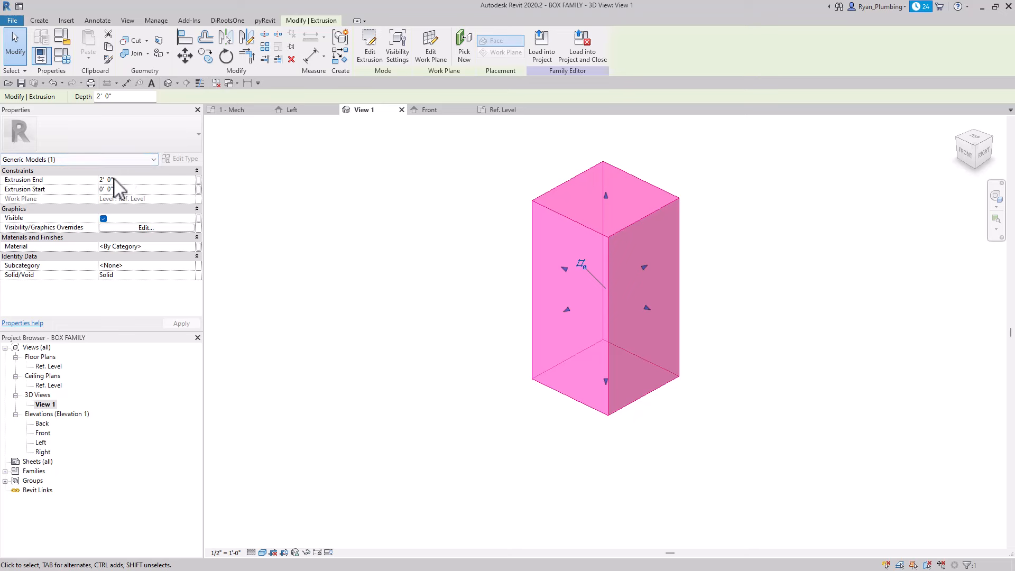
- Associate the box's Extrusion End with a new family type parameter named HEIGHT, grouped under Dimensions
click(199, 180)
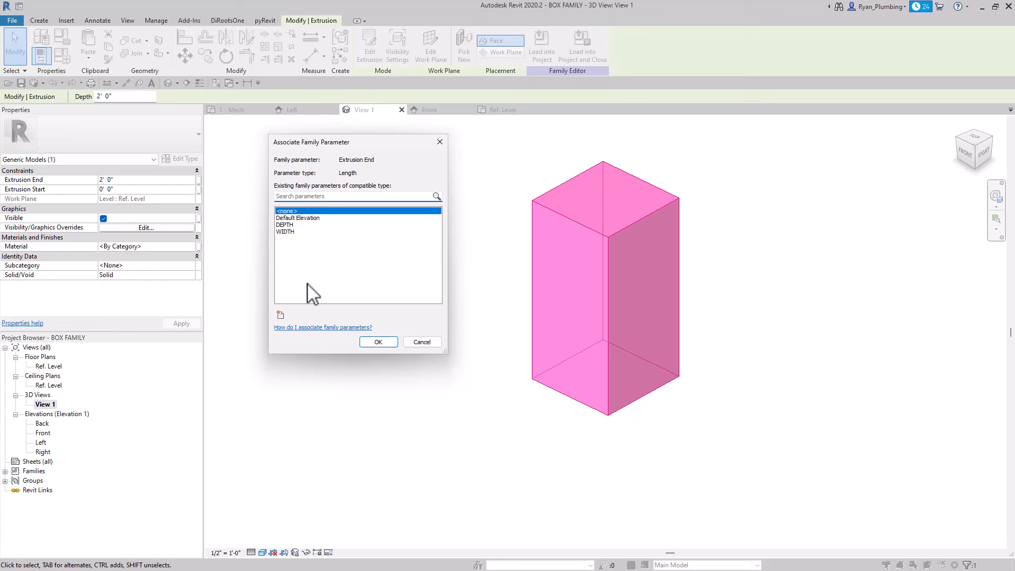
click(281, 315)
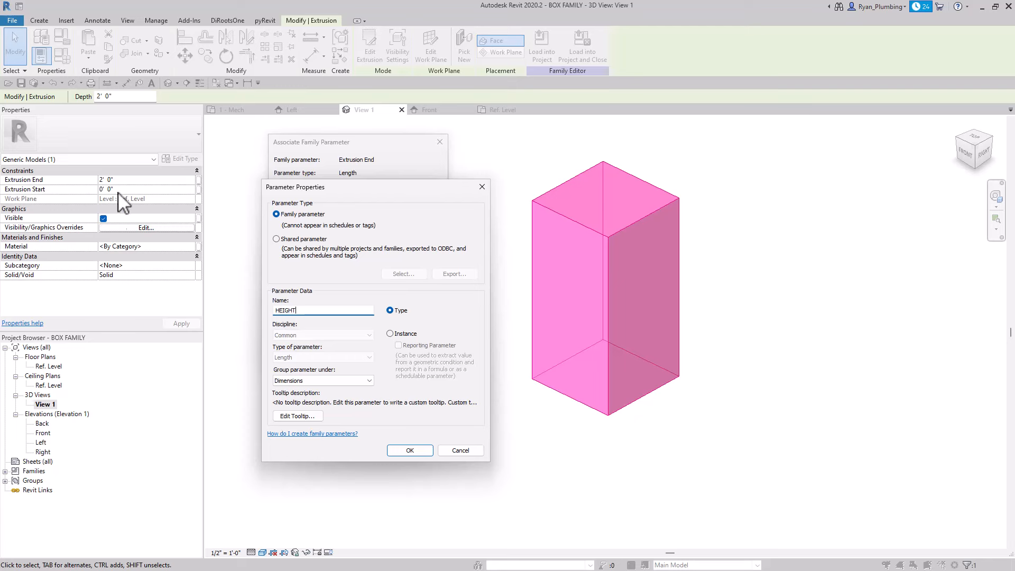
click(410, 449)
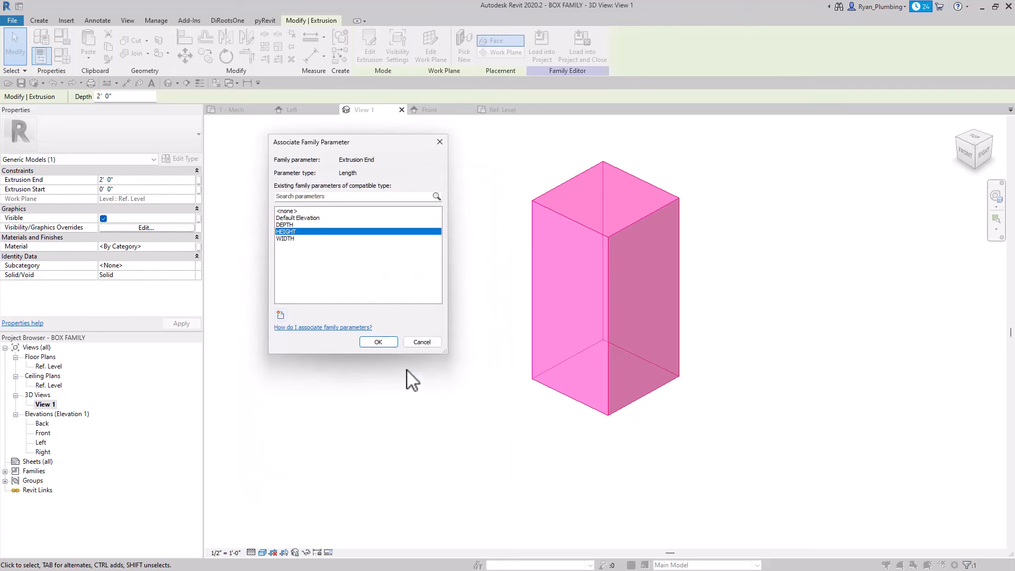
click(378, 342)
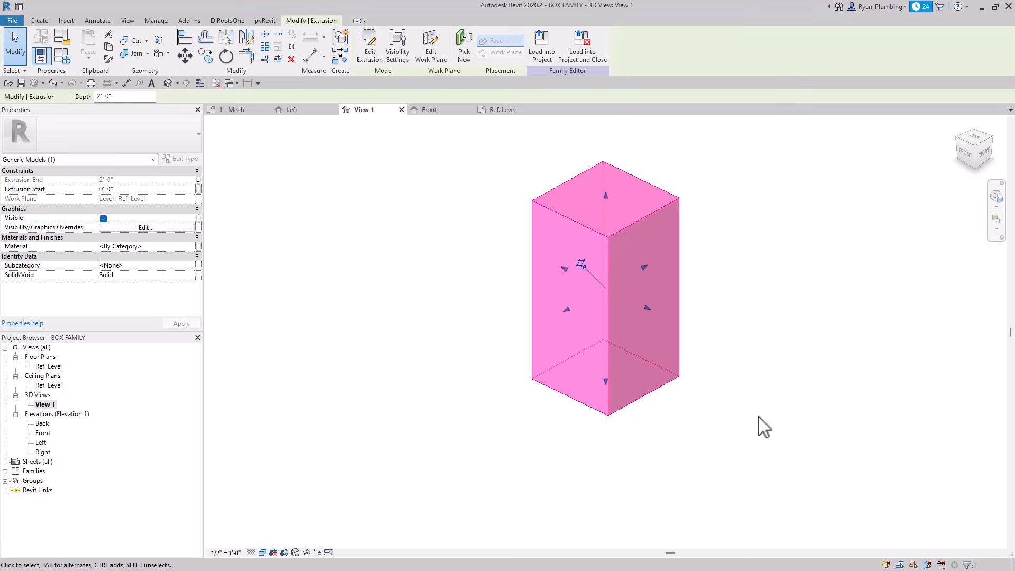
scroll(839, 270, up, 1)
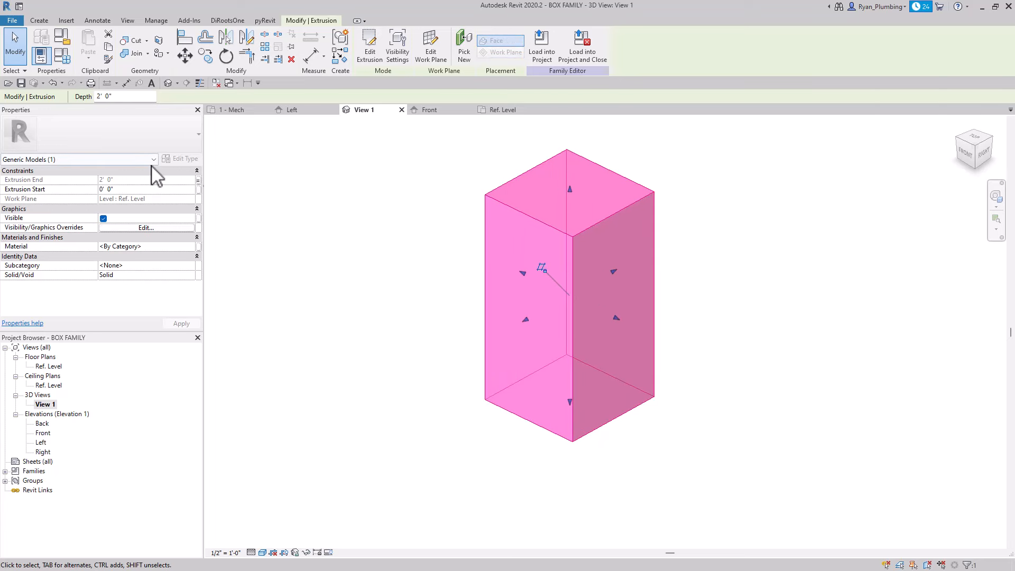
- Set the HEIGHT parameter to 1' in the family types and apply it
click(64, 60)
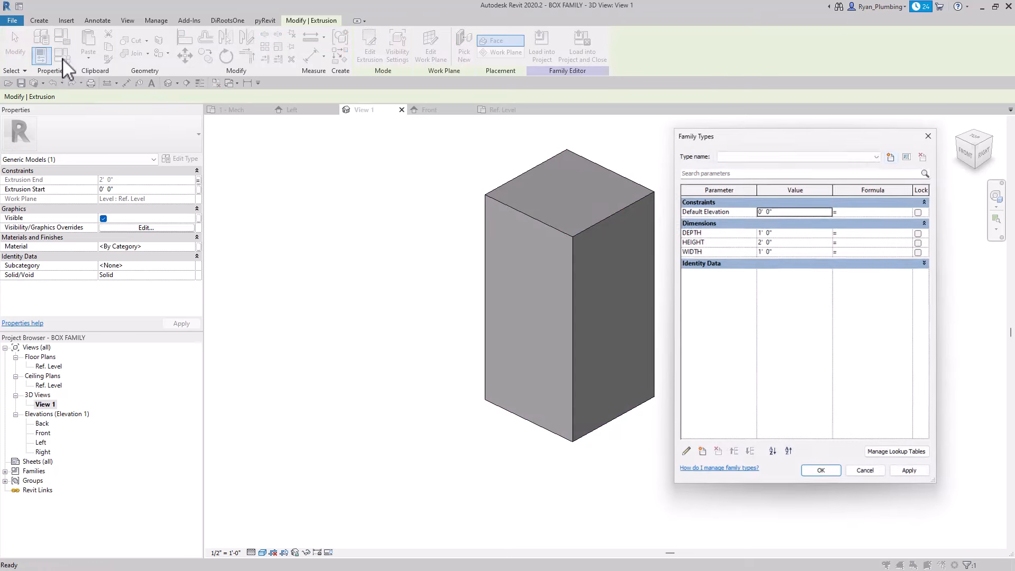
click(788, 242)
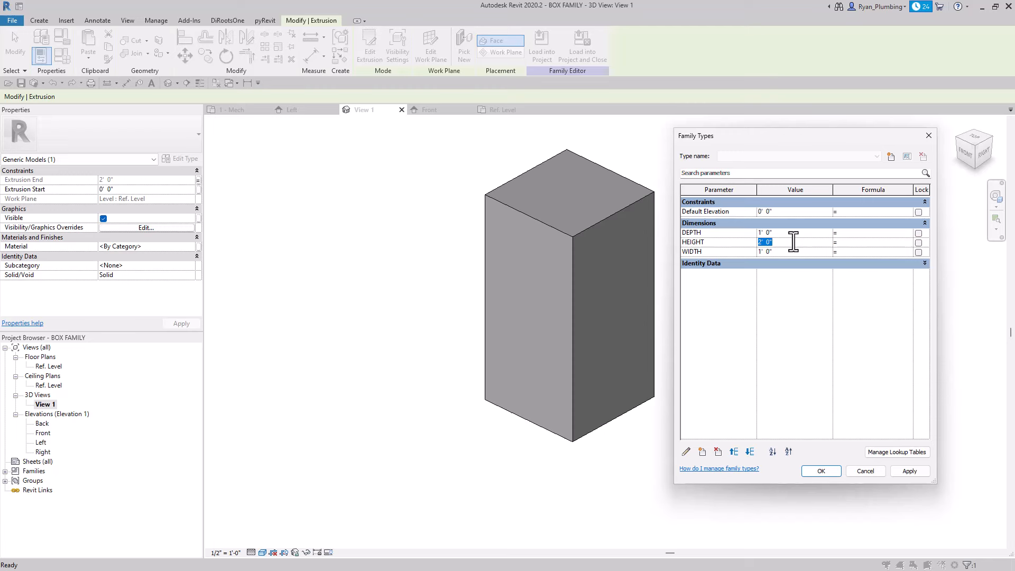
click(914, 470)
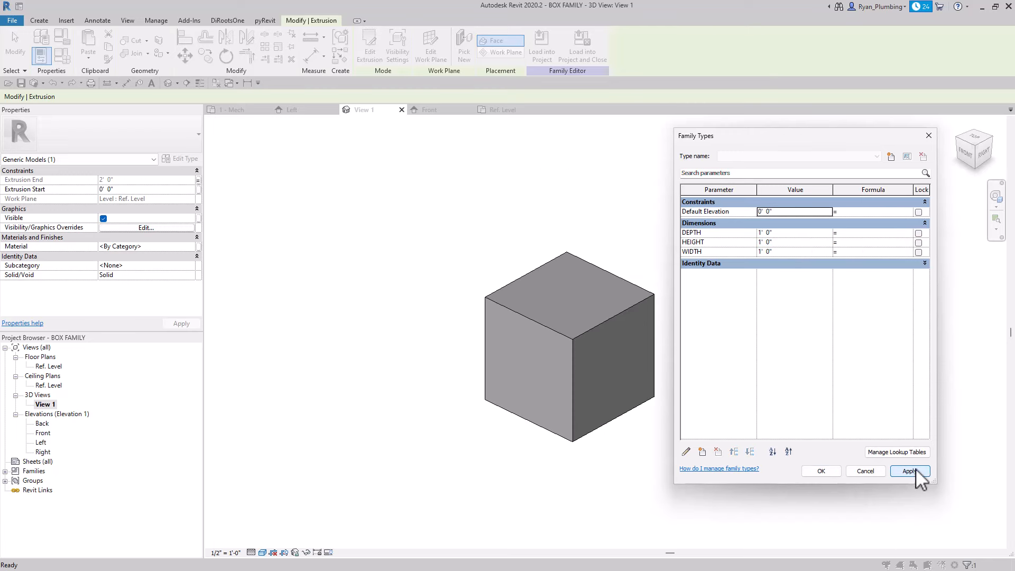
- Test the HEIGHT parameter by setting it to 3' and applying the change
click(778, 242)
text(3)
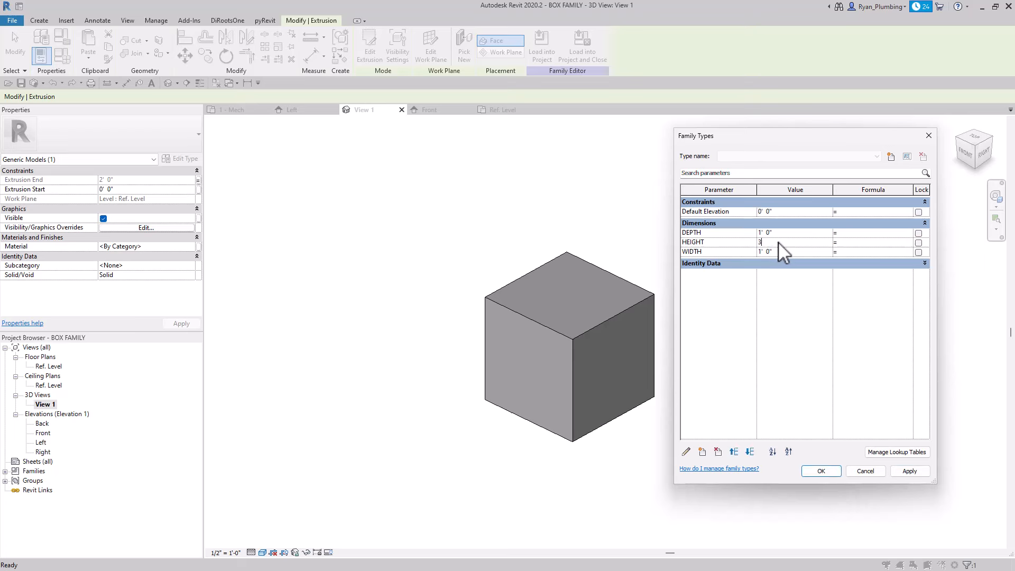
key(Tab)
click(915, 473)
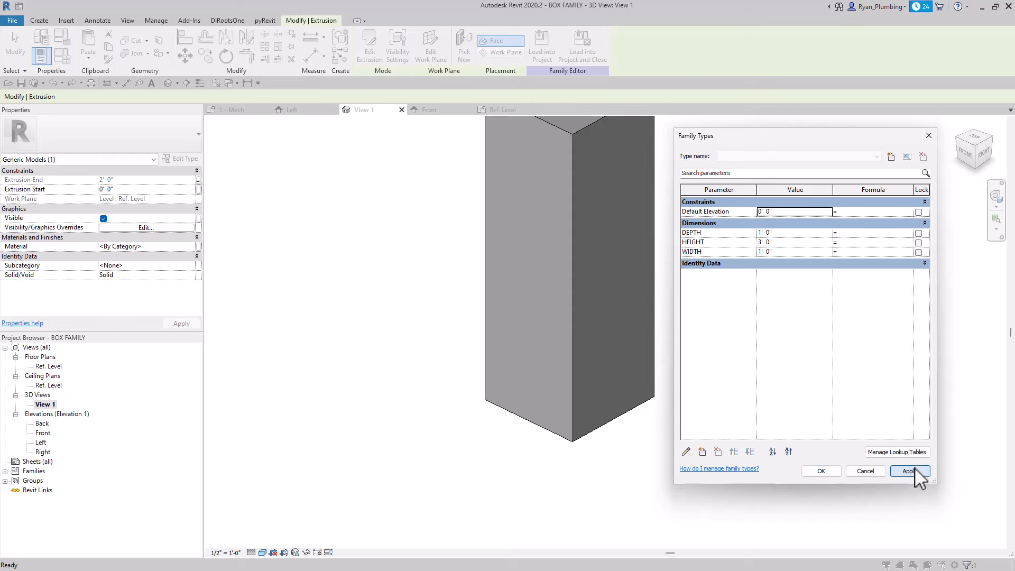
- Return the HEIGHT parameter to 1' and apply the change
click(781, 241)
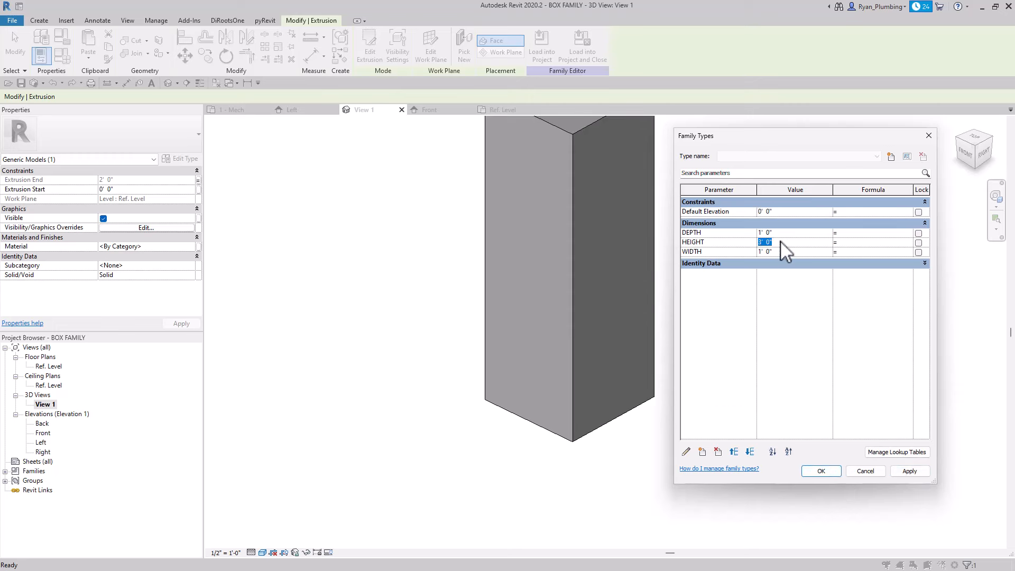
text(1)
key(Tab)
click(907, 471)
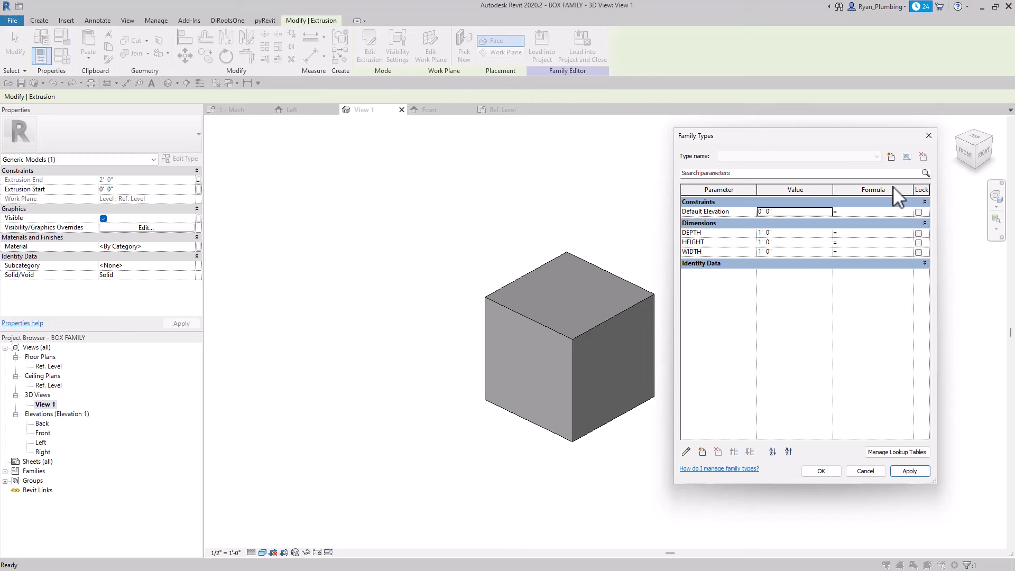
- Create a new family type named Type 1 from the current box dimensions
click(890, 156)
drag(380, 361, 807, 284)
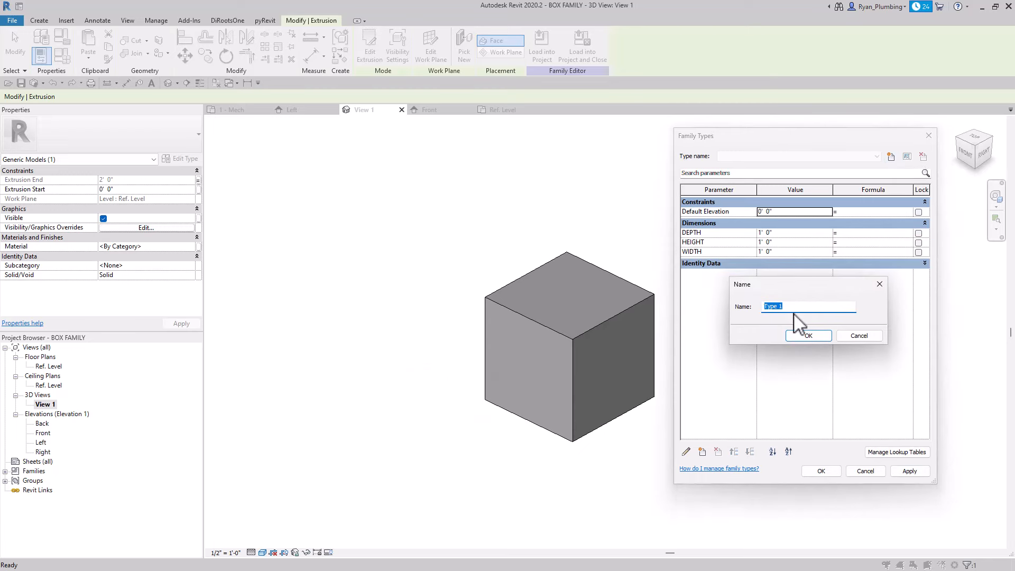
click(808, 335)
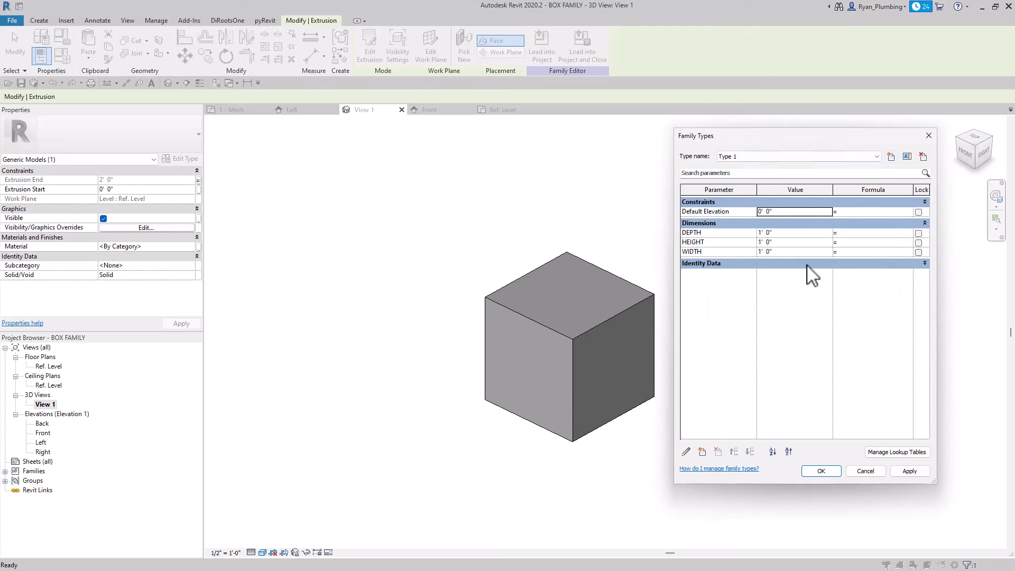
- Create a family type named Type 2 with DEPTH, HEIGHT and WIDTH set to 2', and apply it
click(890, 157)
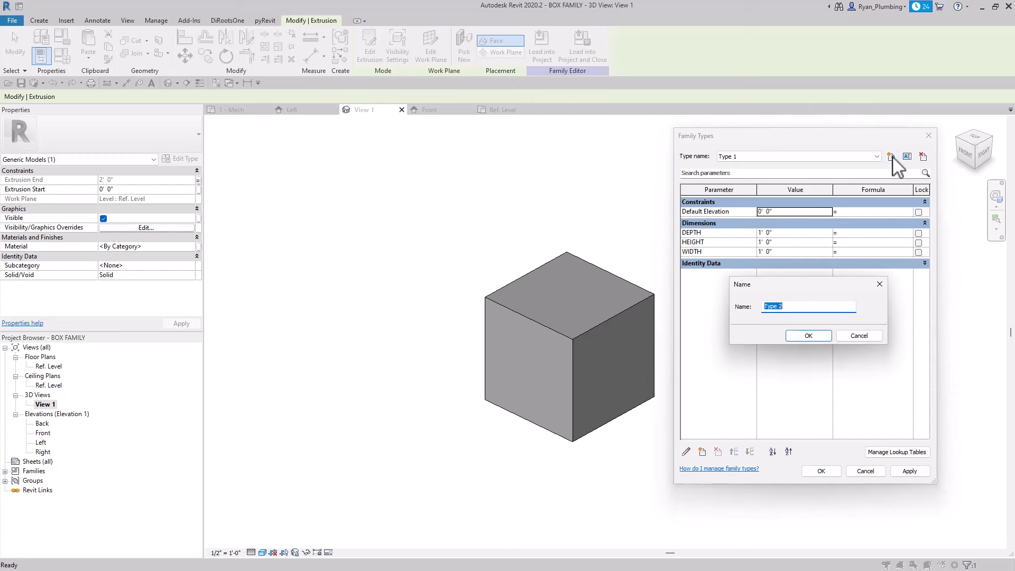
click(810, 334)
click(790, 232)
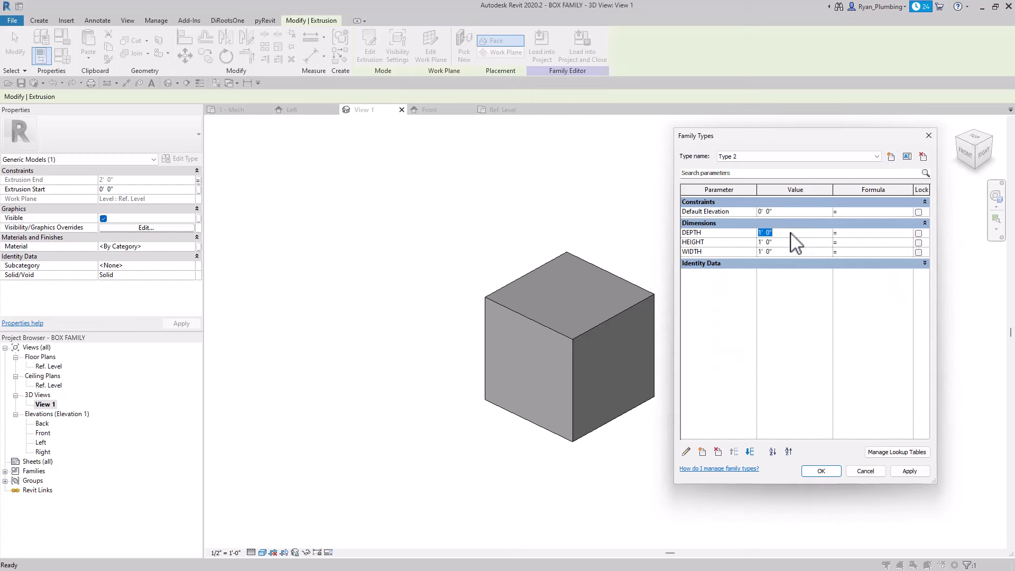
text(2)
click(909, 470)
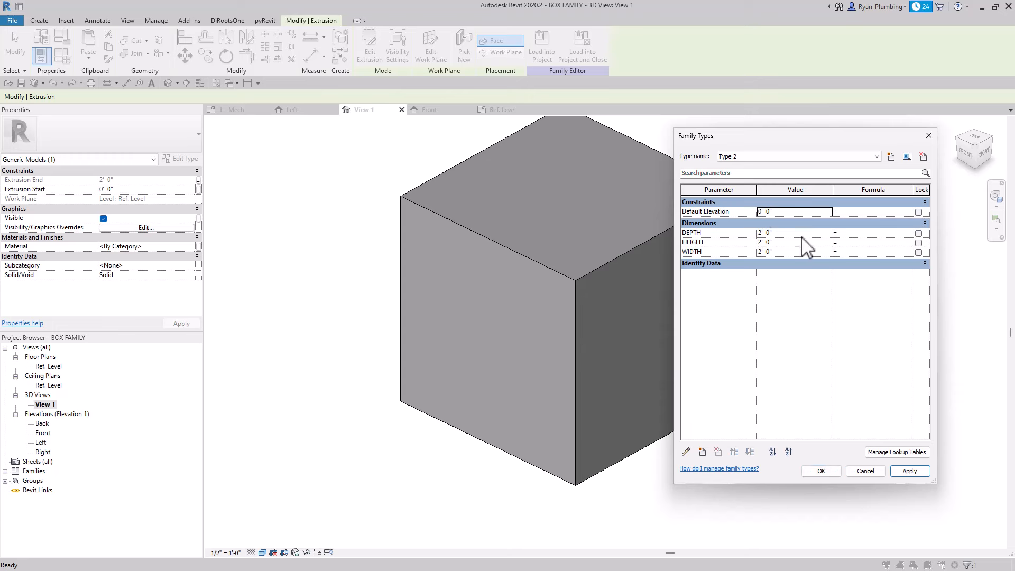
- Switch the current family type to Type 1 and apply it to the box
mouse_move(750, 133)
mouse_down()
mouse_move(814, 133)
mouse_move(755, 127)
mouse_up()
click(881, 151)
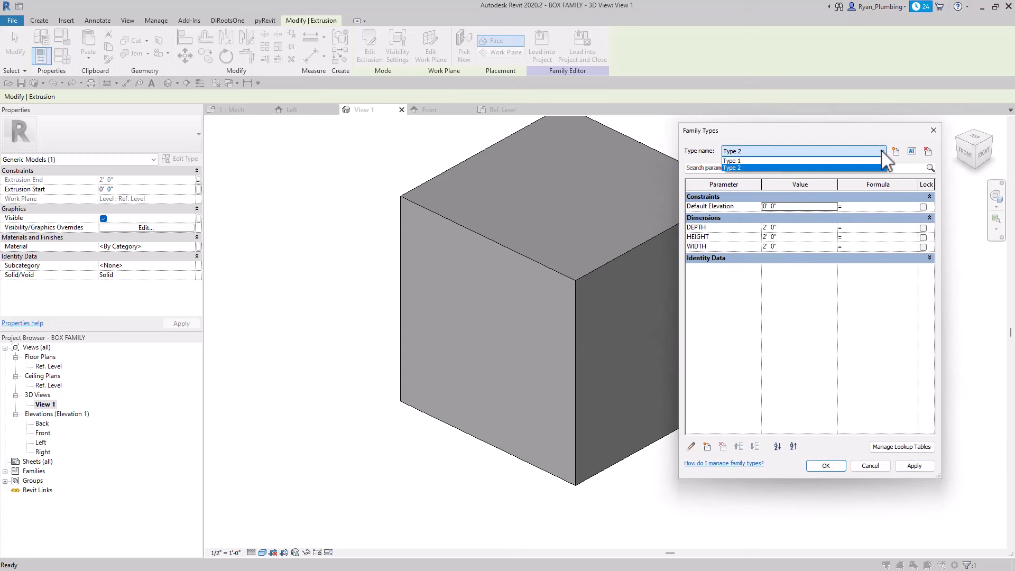
click(750, 160)
click(917, 466)
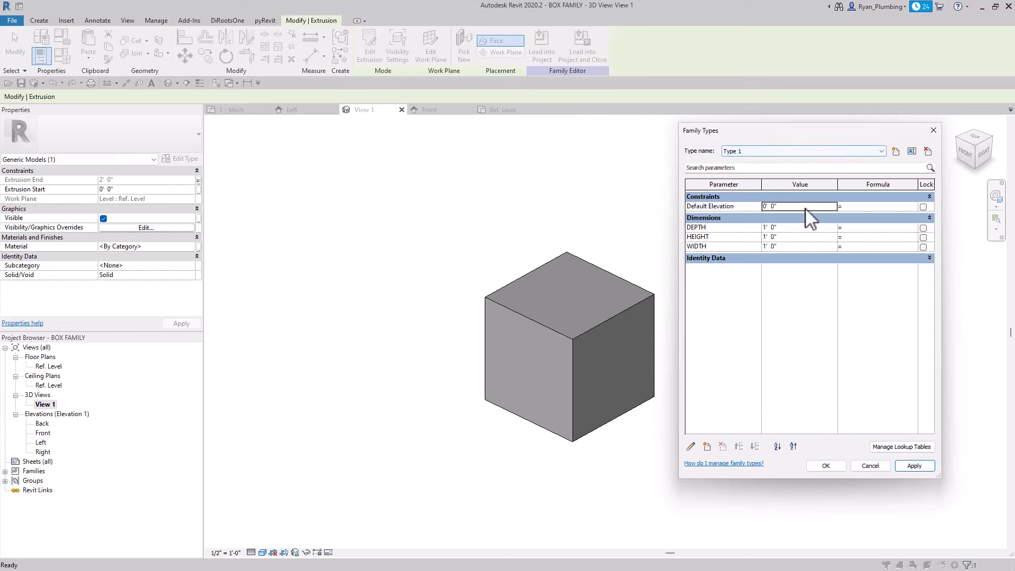
- Select Type 2 and return to Type 1 to compare their dimension values
click(788, 152)
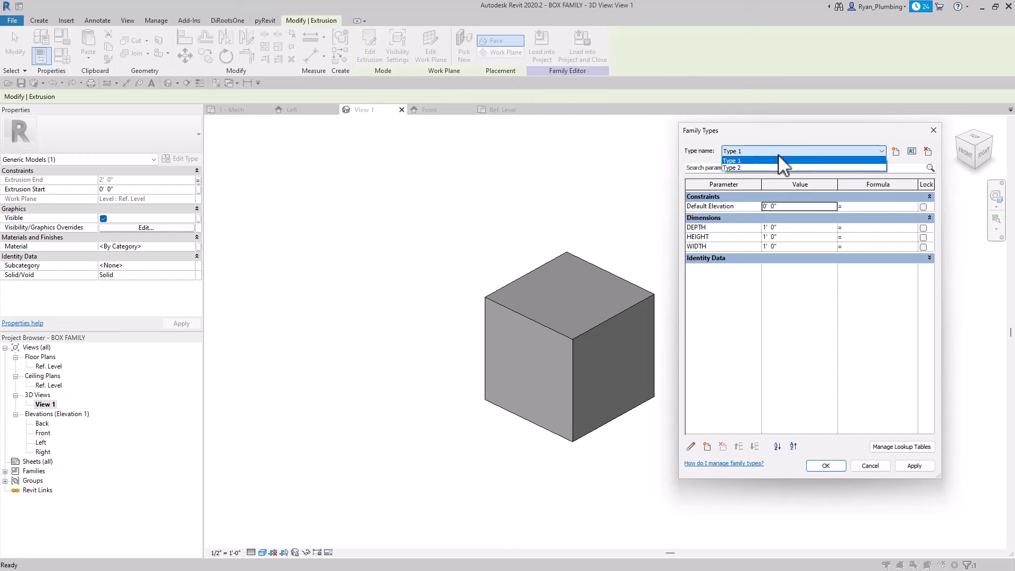
click(743, 167)
click(768, 151)
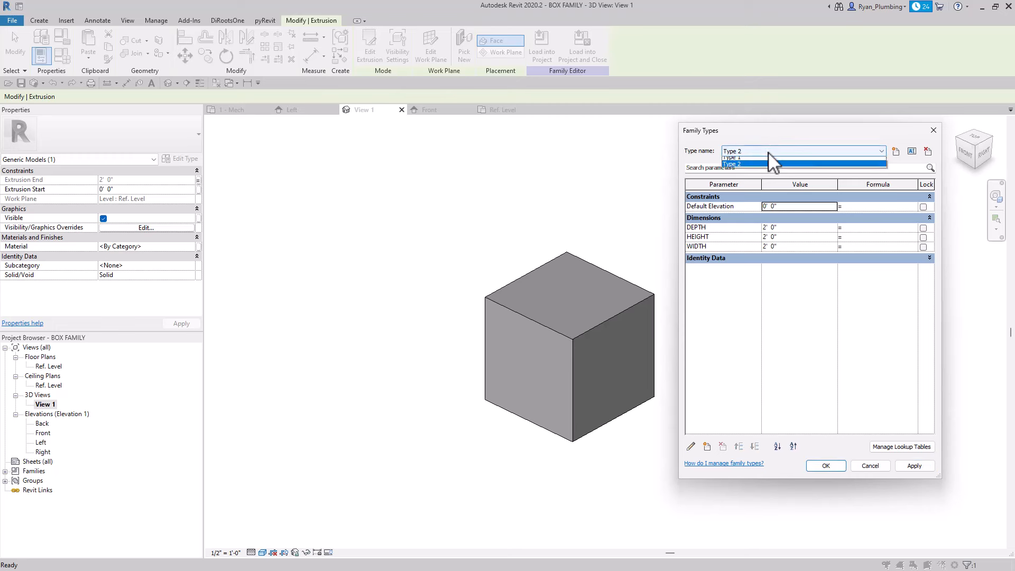
click(750, 162)
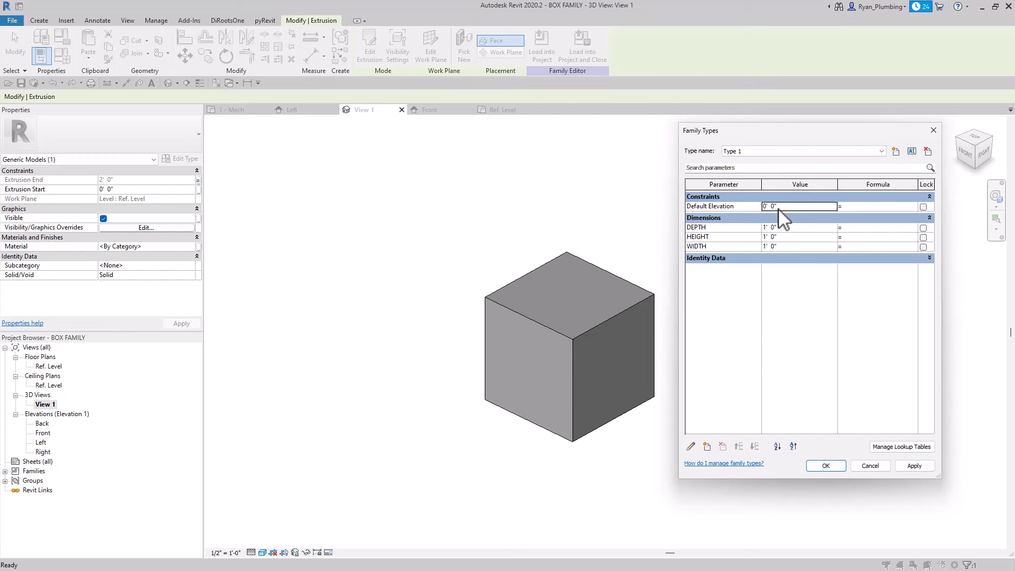
- Delete the Type 2 family type, keep Type 1 as the current type, and confirm the family types
click(766, 152)
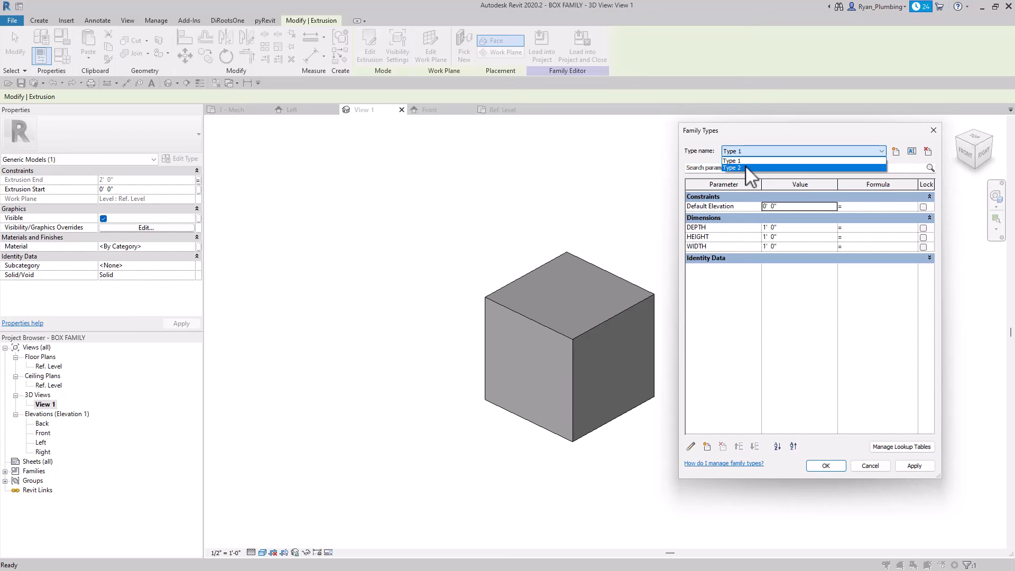
click(745, 167)
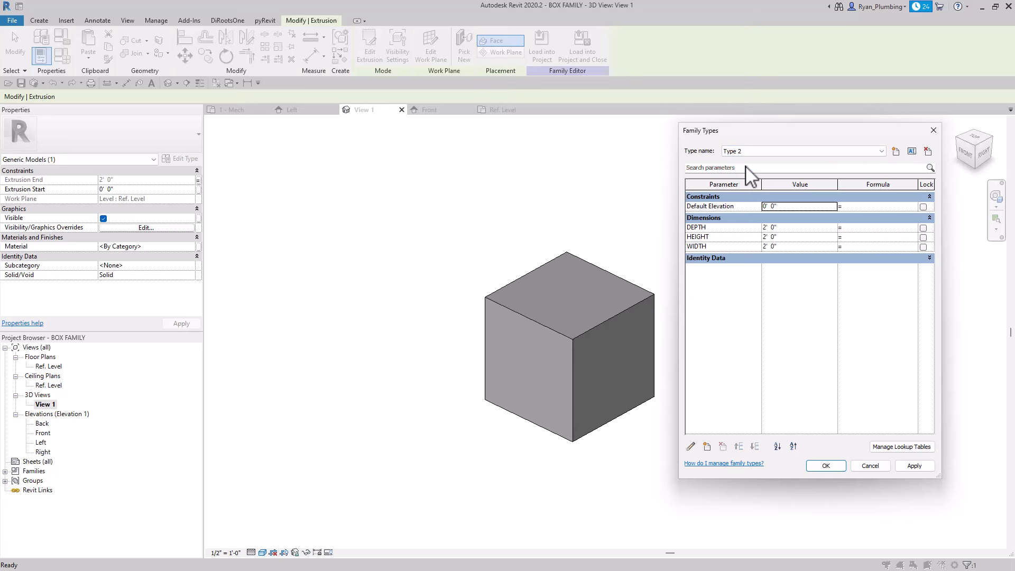
click(928, 152)
click(803, 151)
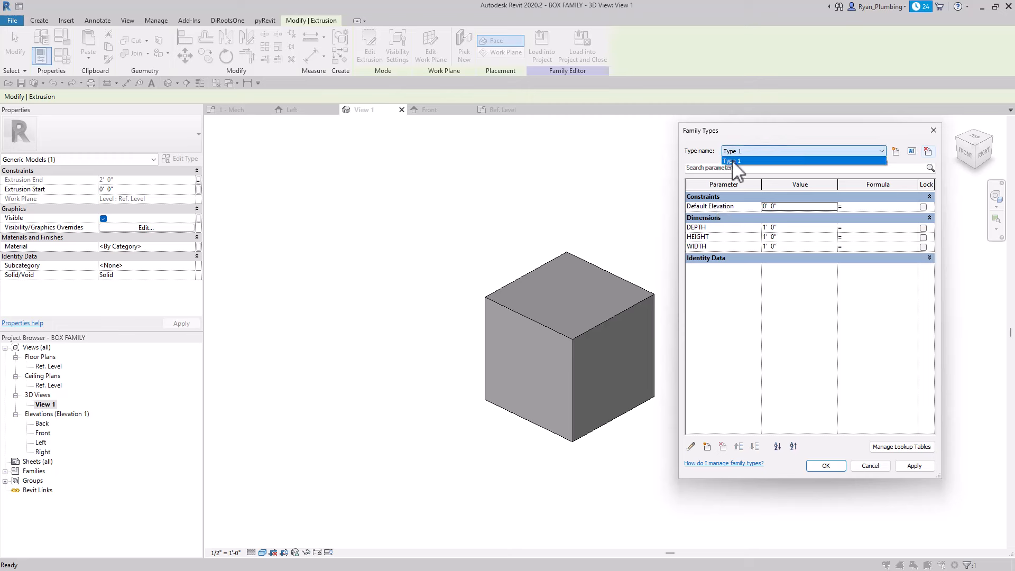
click(768, 155)
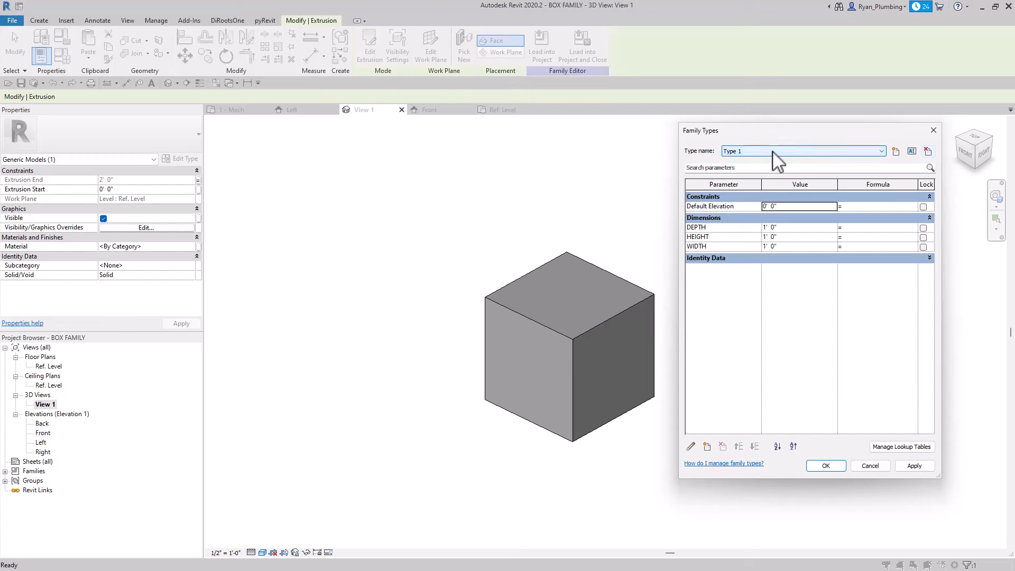
click(825, 465)
click(834, 472)
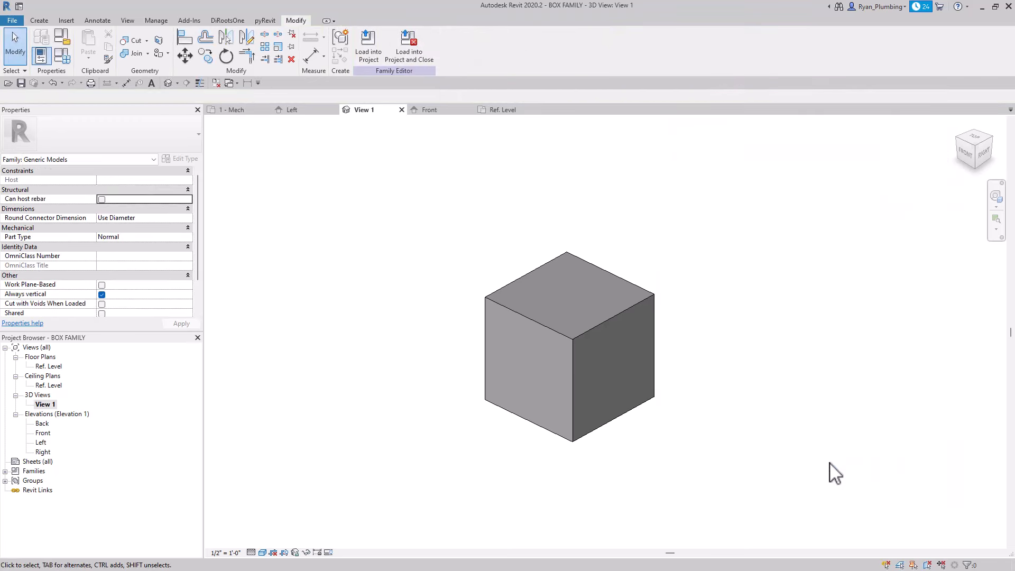
- Load the box family into Project1, overwriting the existing version without its parameter values
click(370, 47)
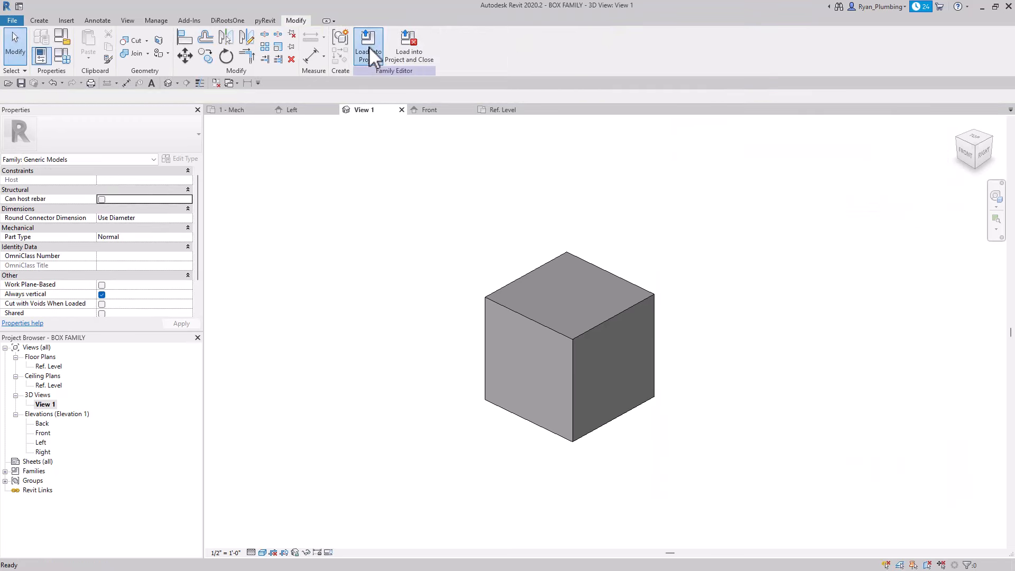
drag(554, 194, 434, 226)
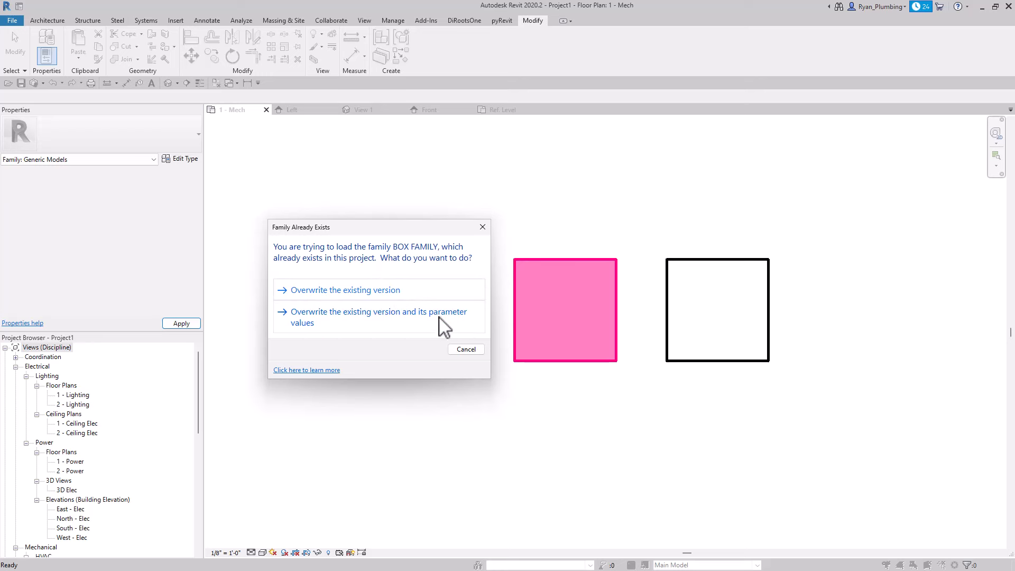
click(391, 292)
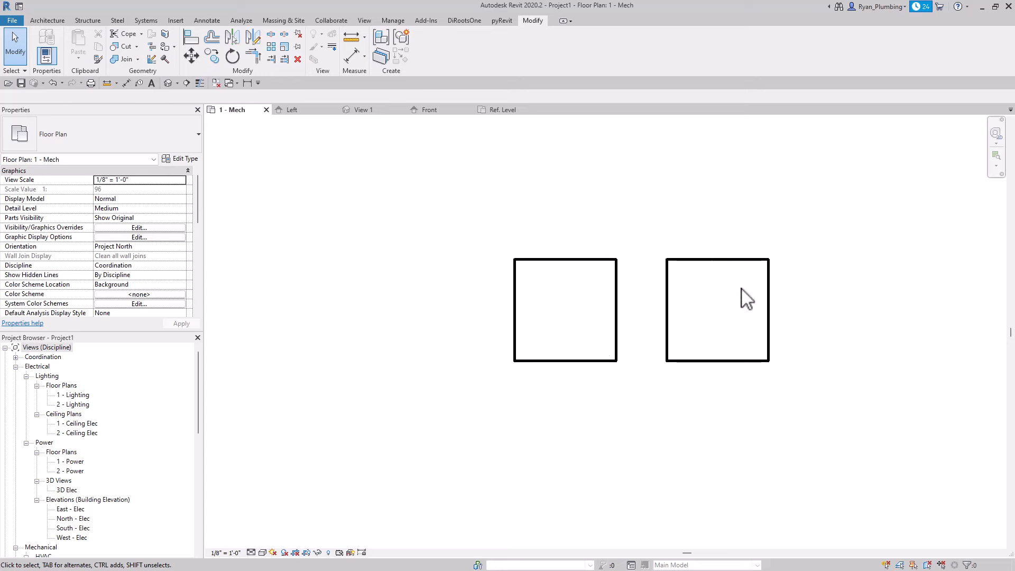
- Open the project's {3D} view under Mechanical HVAC to show both boxes
scroll(84, 438, down, 3)
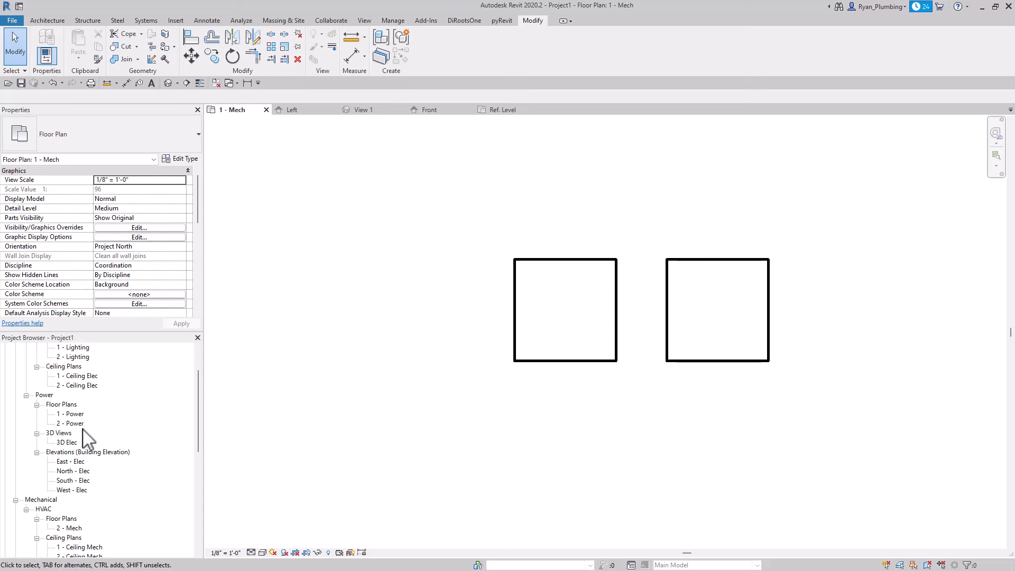
scroll(84, 438, down, 2)
double_click(63, 490)
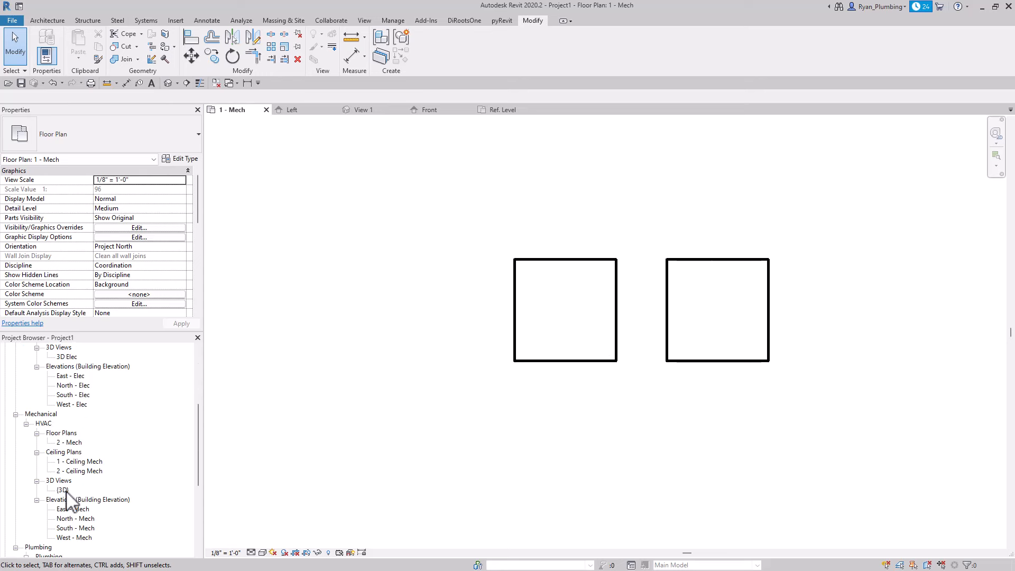
scroll(633, 348, up, 10)
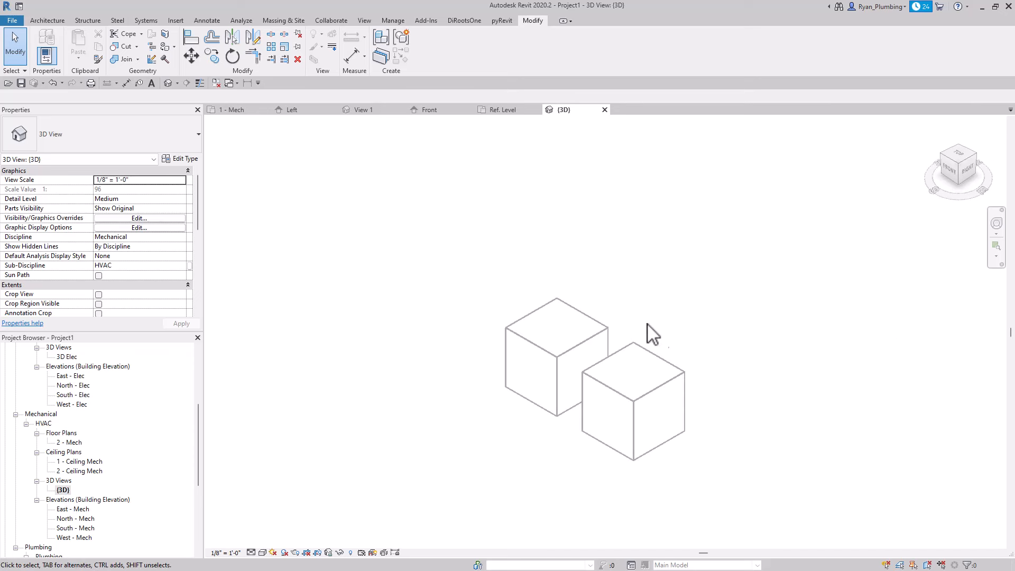
scroll(208, 232, down, 1)
- Set the 3D view's Discipline to Coordination
click(175, 236)
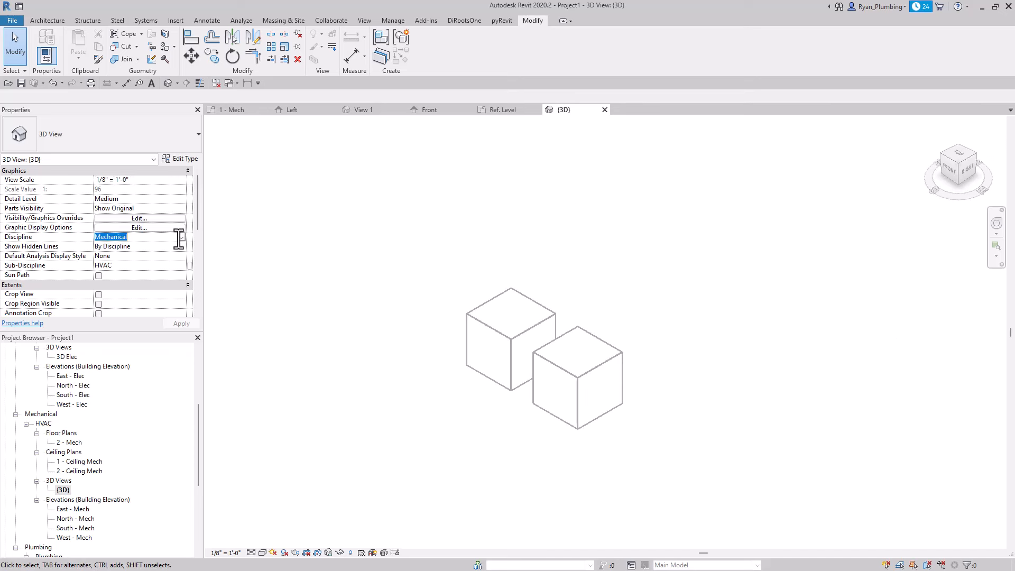
click(176, 239)
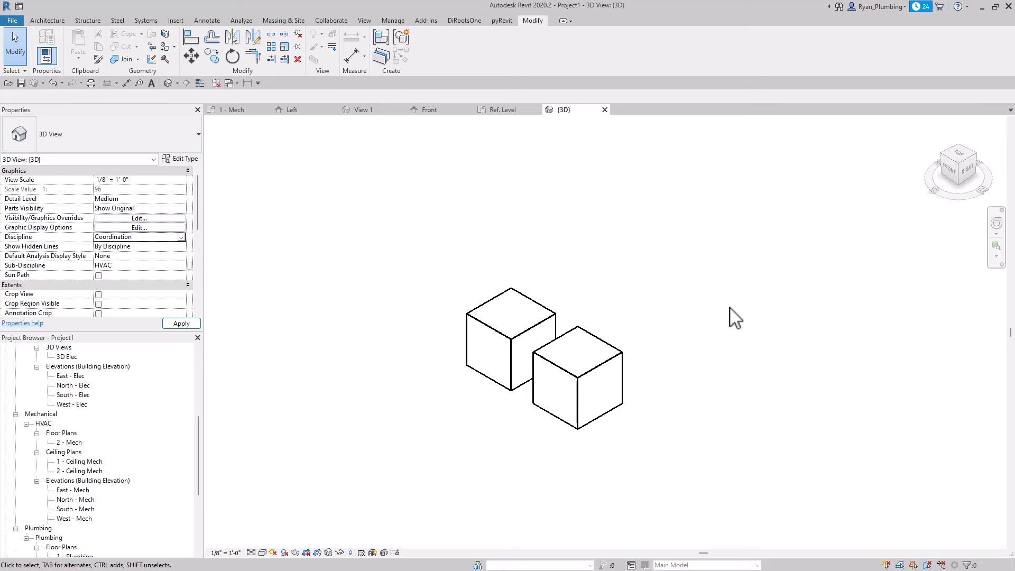
shift+middle_drag(707, 367, 693, 351)
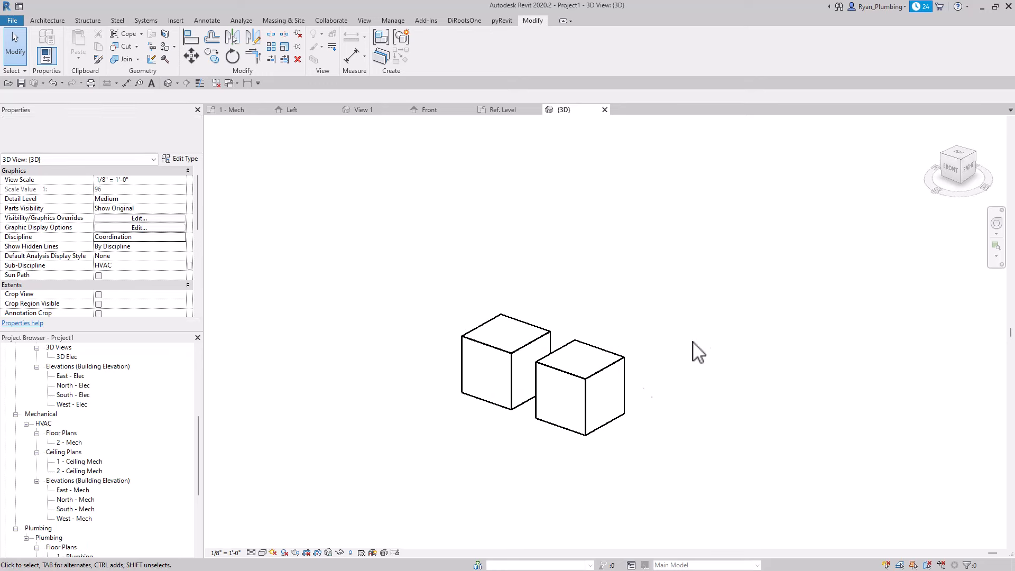
scroll(577, 460, up, 2)
middle_drag(679, 418, 708, 421)
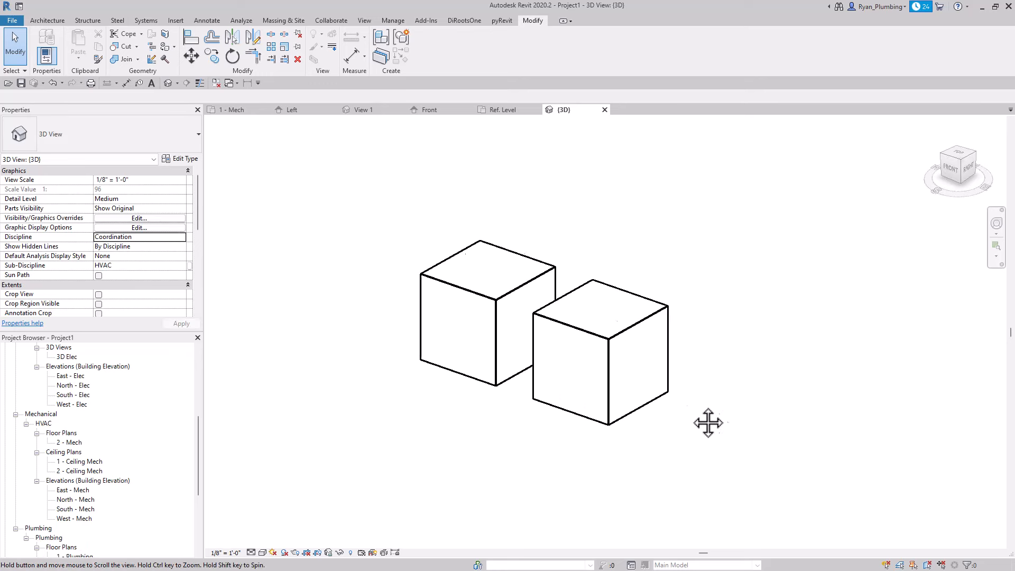
- Edit the placed box's BOX FAMILY type, setting WIDTH to 2' and HEIGHT to 4'
click(509, 300)
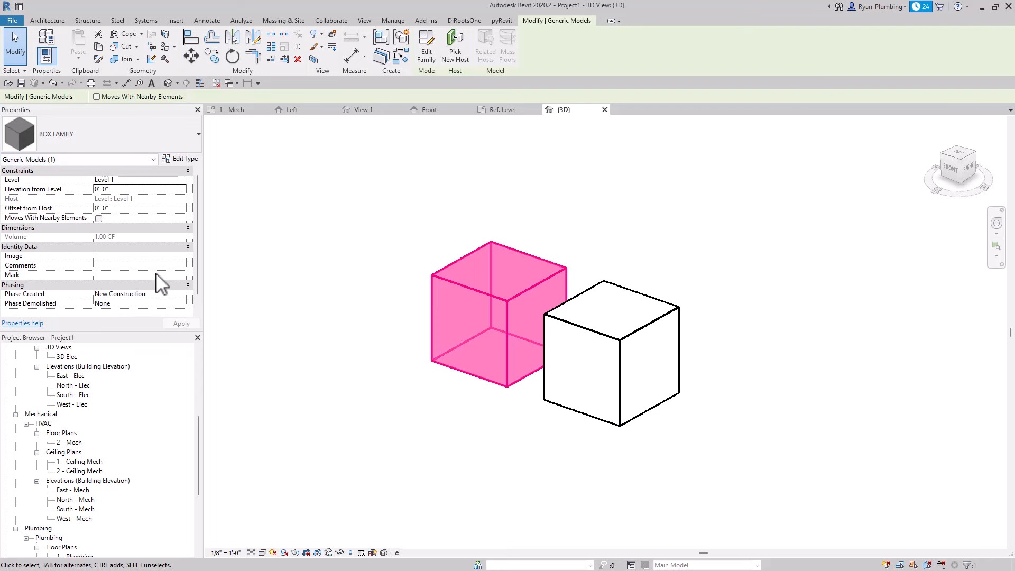
click(189, 159)
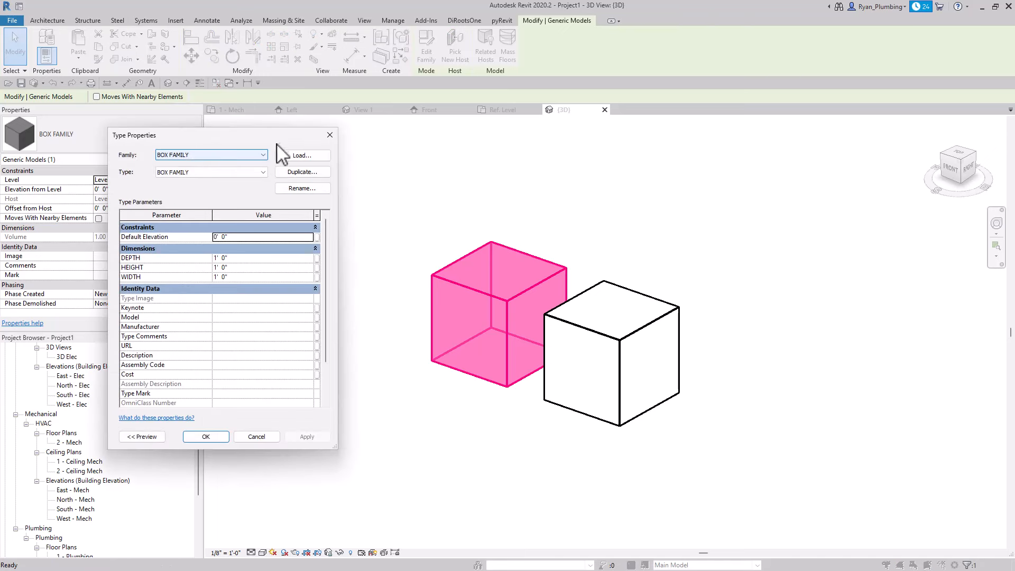
drag(274, 138, 353, 157)
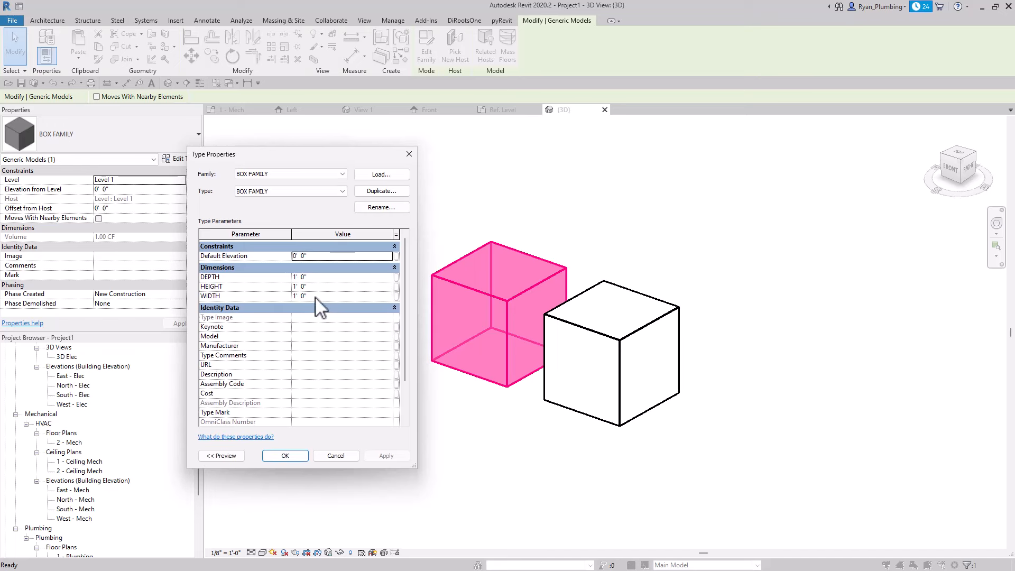
click(302, 296)
click(390, 454)
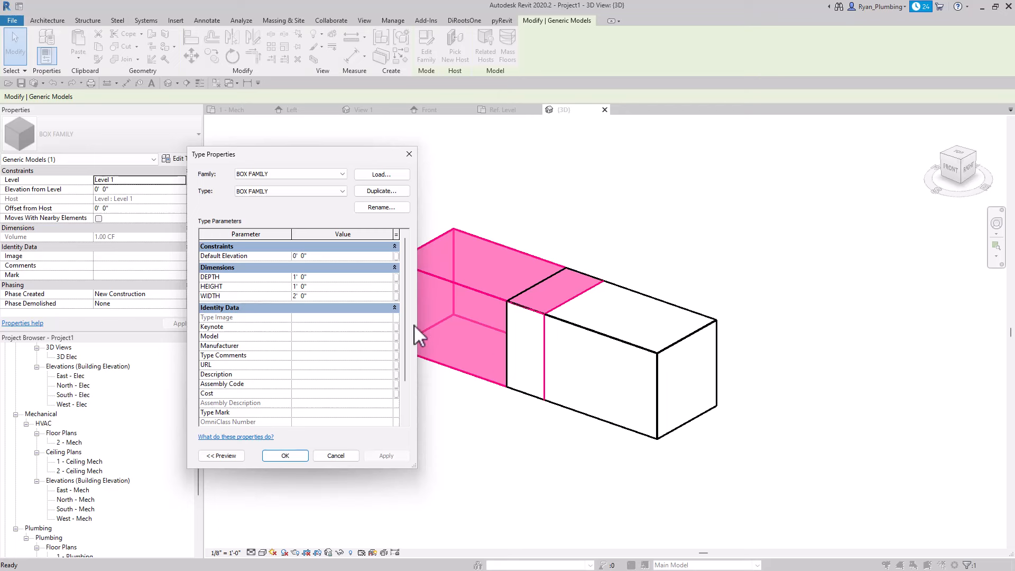
click(318, 285)
click(384, 454)
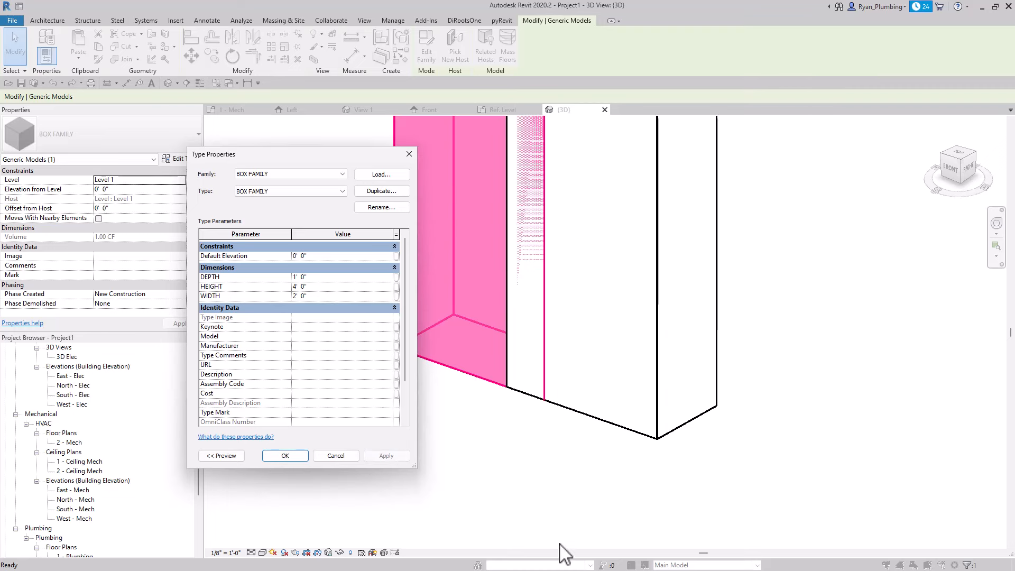
click(284, 455)
- Move the second box away from the first so the two no longer overlap
scroll(476, 459, down, 3)
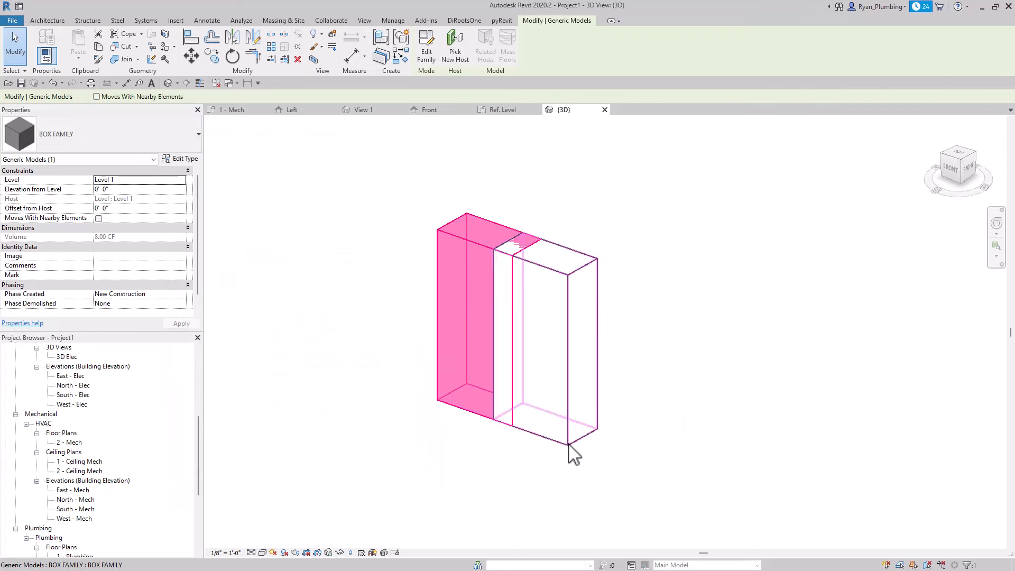
drag(566, 452, 667, 435)
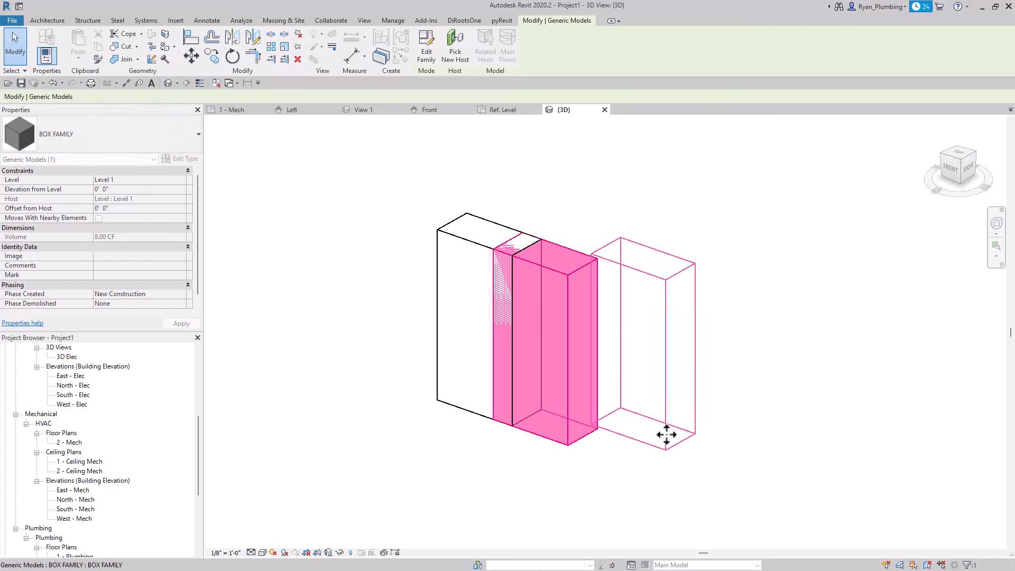
click(655, 480)
scroll(534, 338, up, 2)
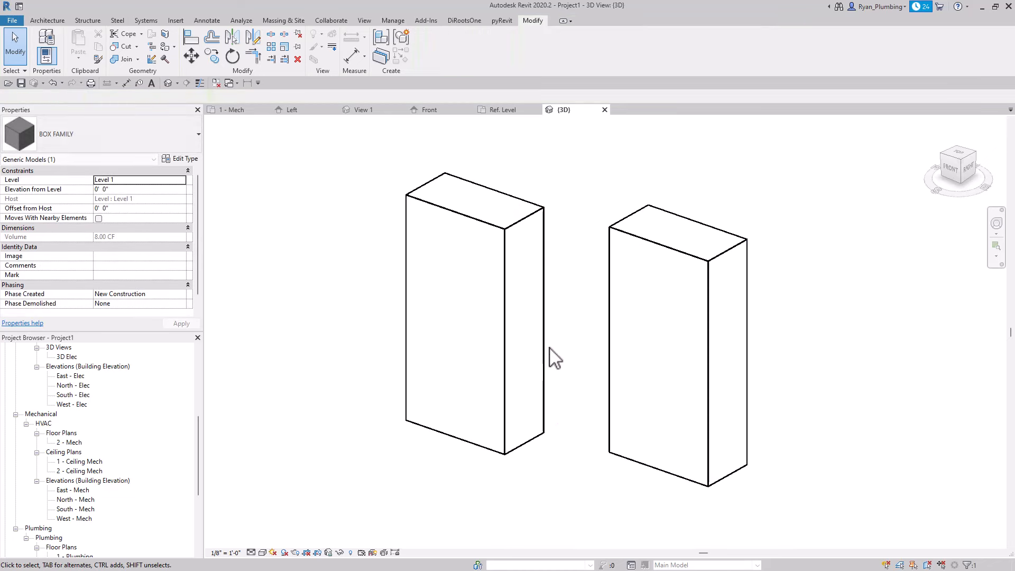
- Switch the unmoved box to Type 1, return it to the BOX FAMILY type, and deselect it
click(544, 268)
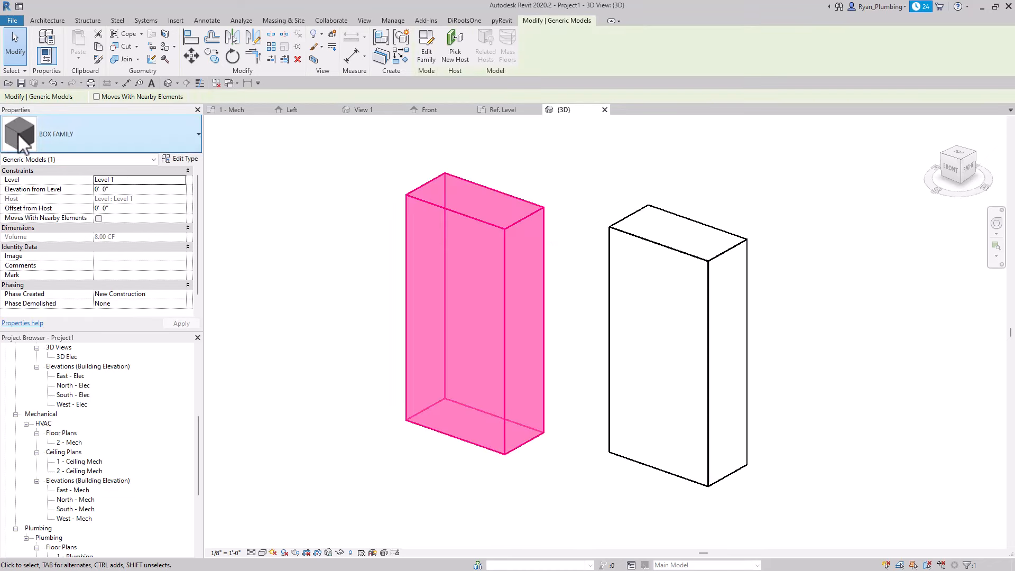
click(190, 143)
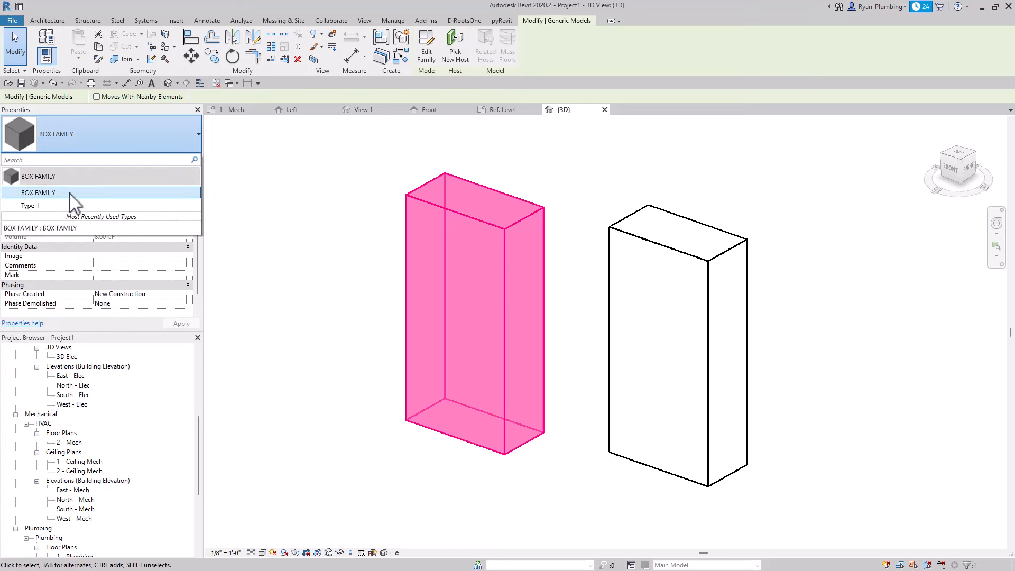
click(61, 228)
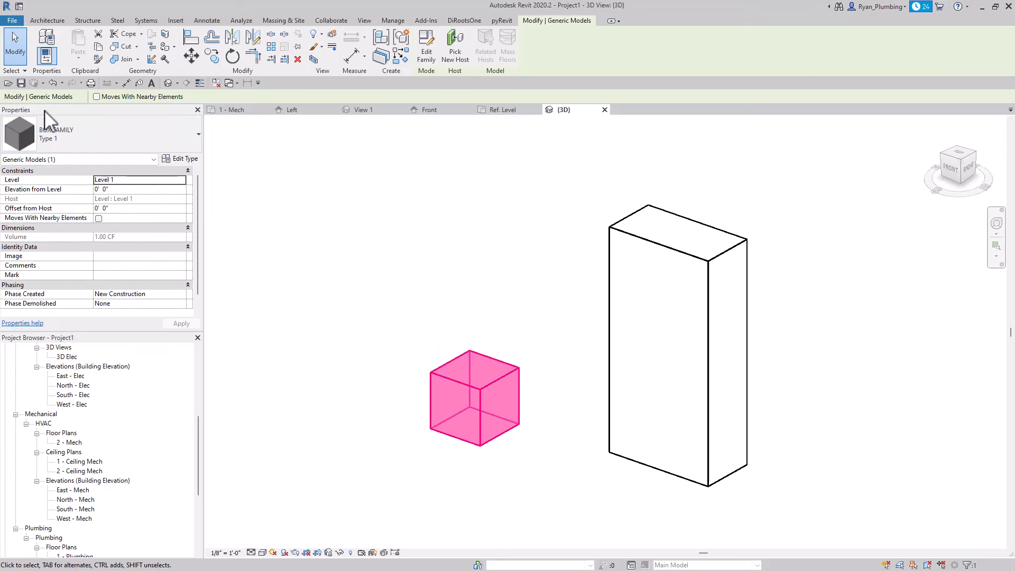
click(119, 140)
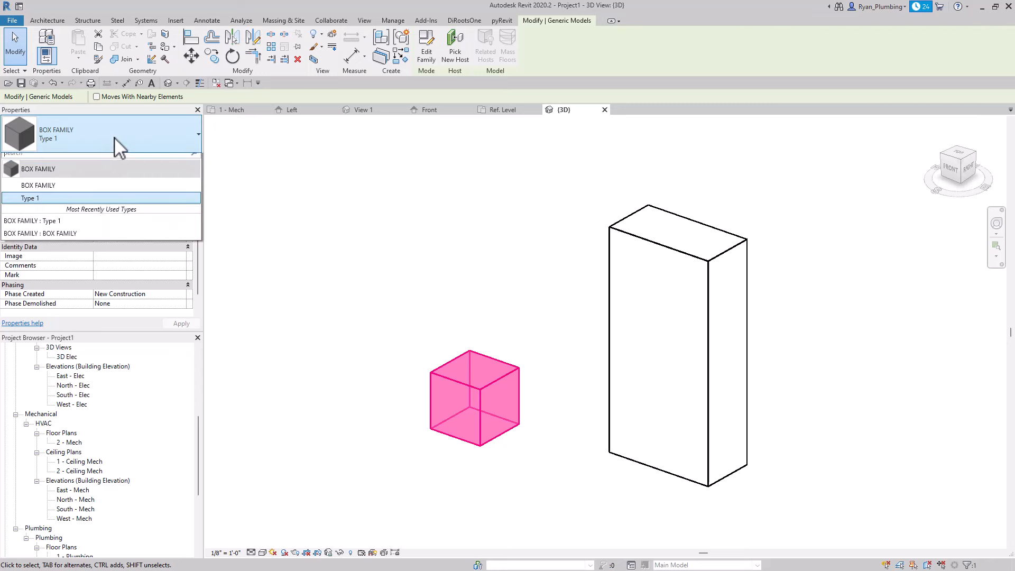
click(46, 192)
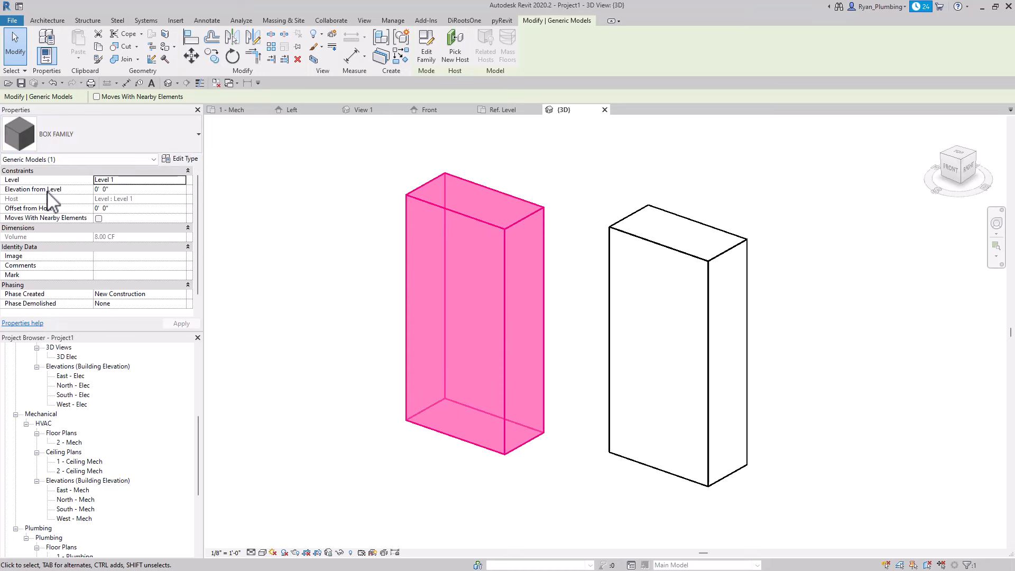
click(589, 355)
middle_drag(588, 355, 571, 354)
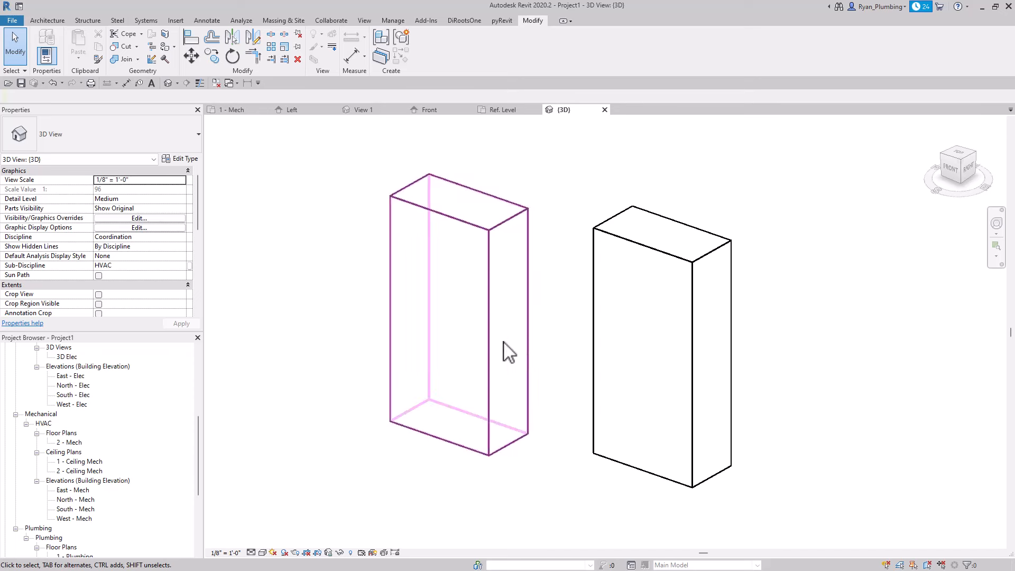
- Examine which family types are available for the unmoved box, keeping its current type
click(531, 297)
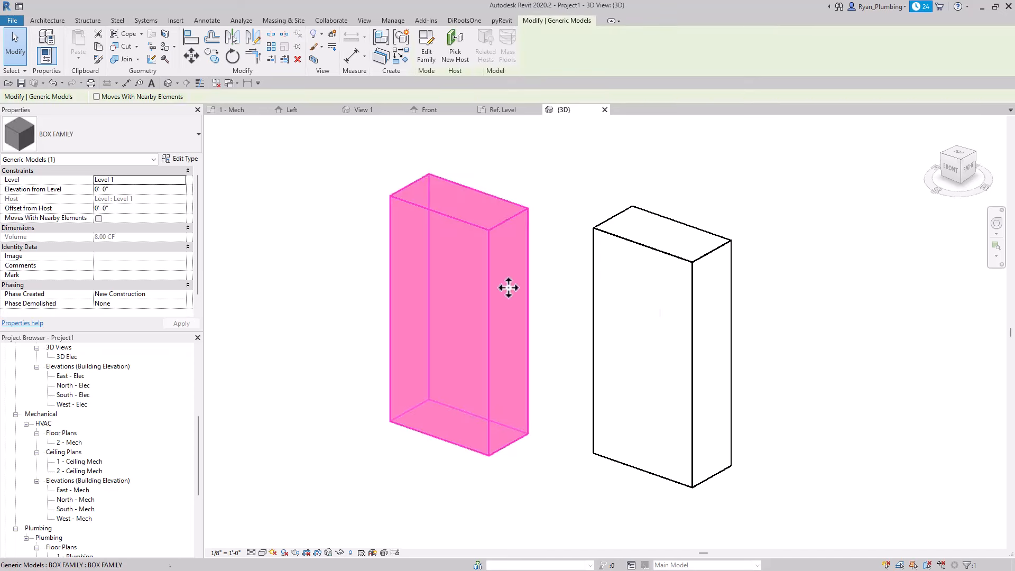
click(108, 136)
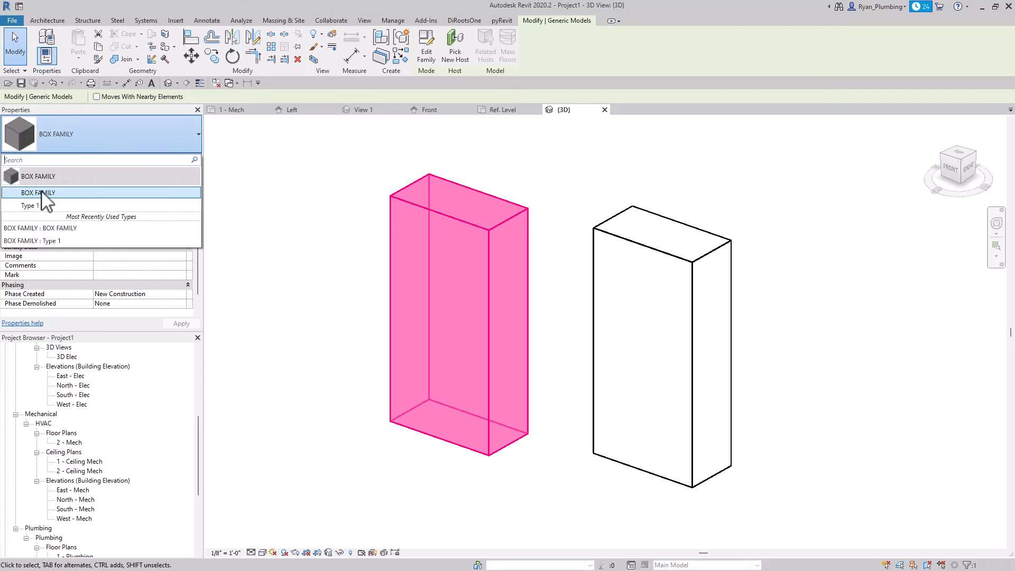
click(184, 134)
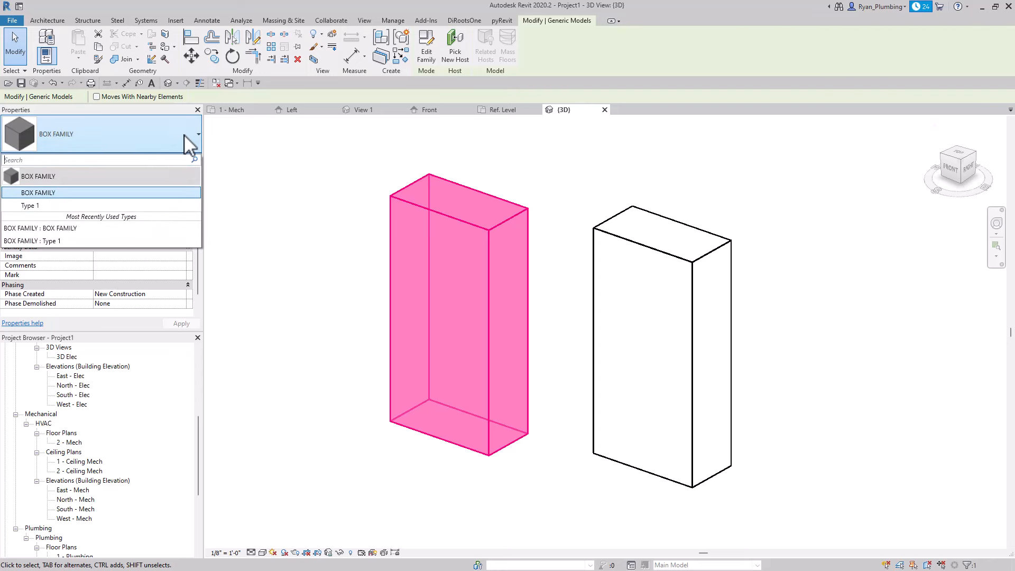
key(Escape)
key(Escape)
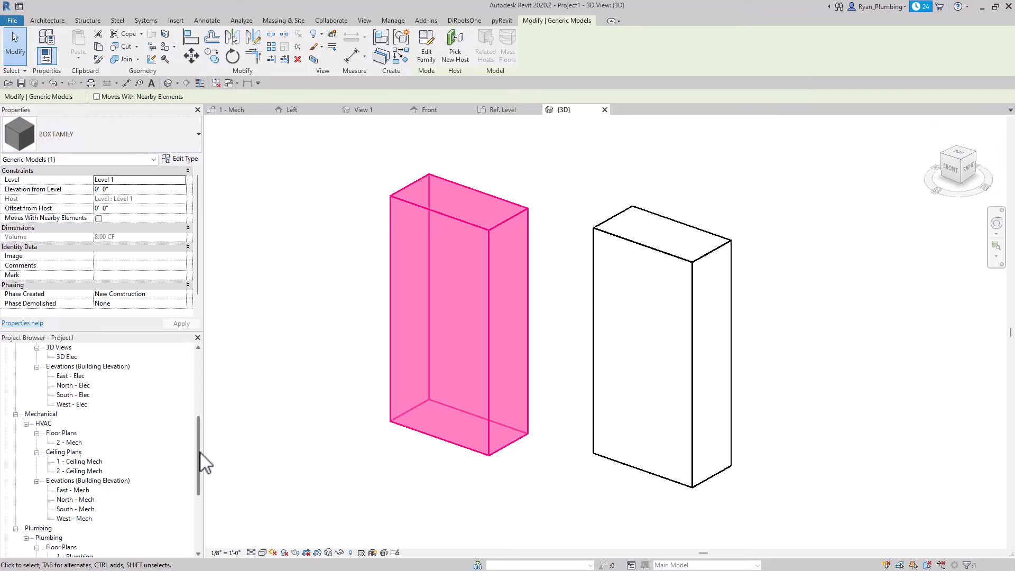
key(Escape)
- Expand the project's Families list down to the Generic Models category to locate BOX FAMILY
drag(199, 459, 199, 525)
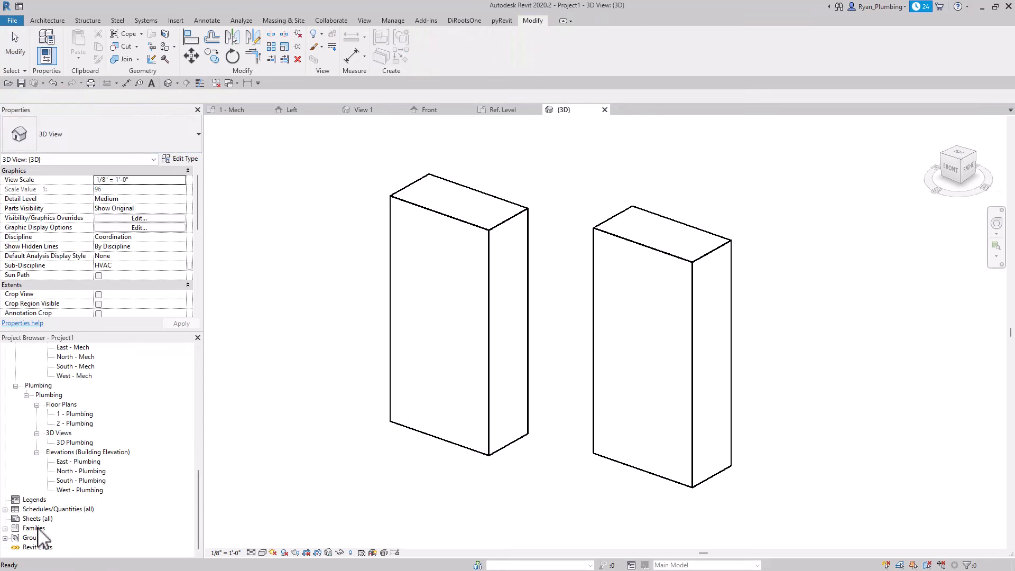
click(5, 528)
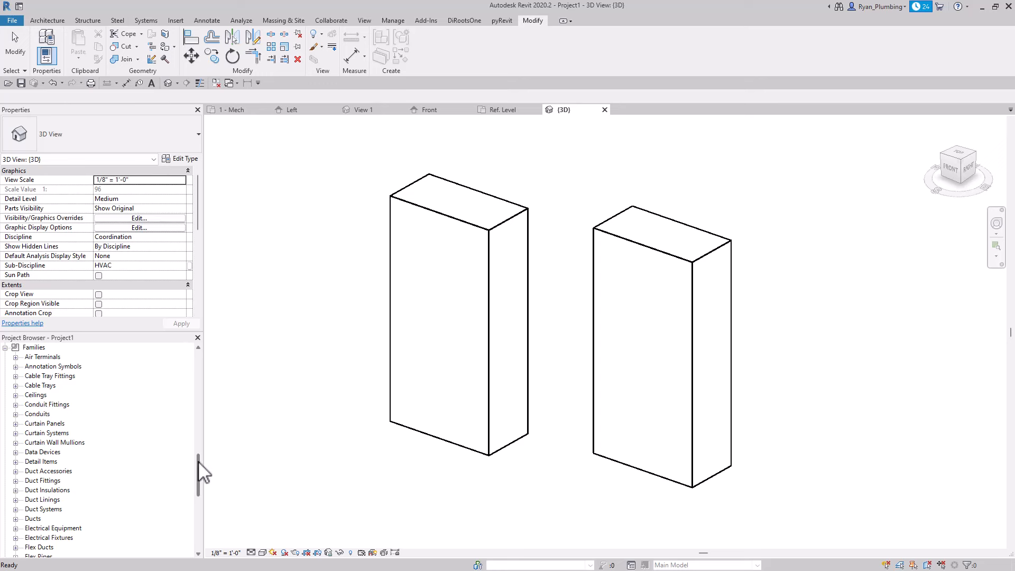
drag(199, 461, 199, 492)
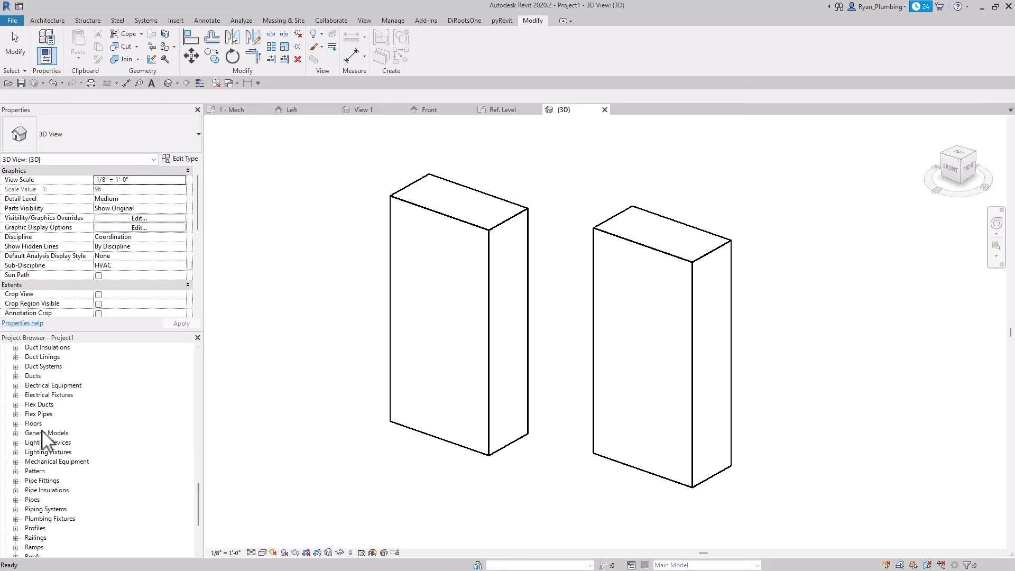
click(16, 432)
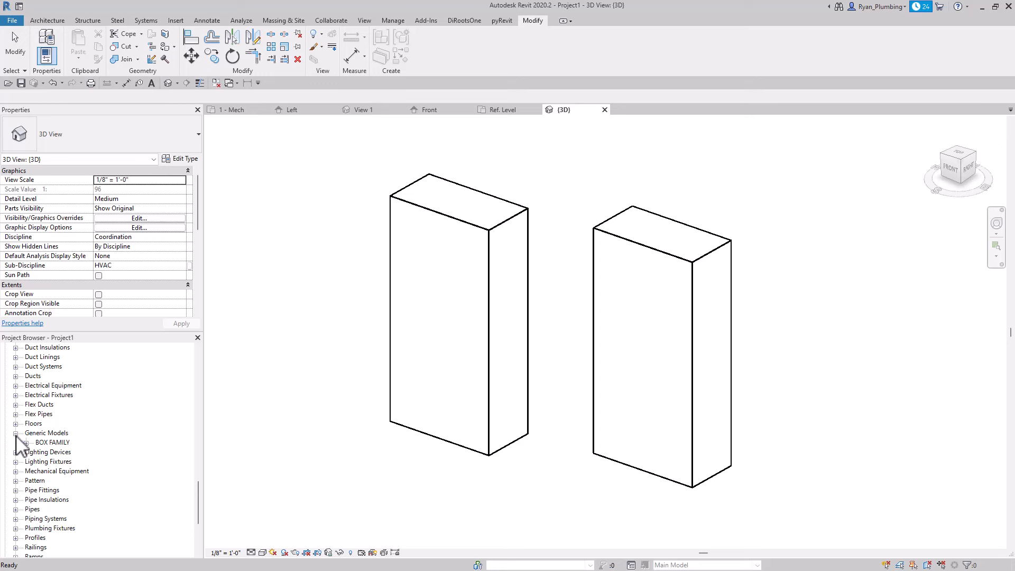
- Search the project's families for BOX and step through several of the matches
scroll(62, 482, up, 5)
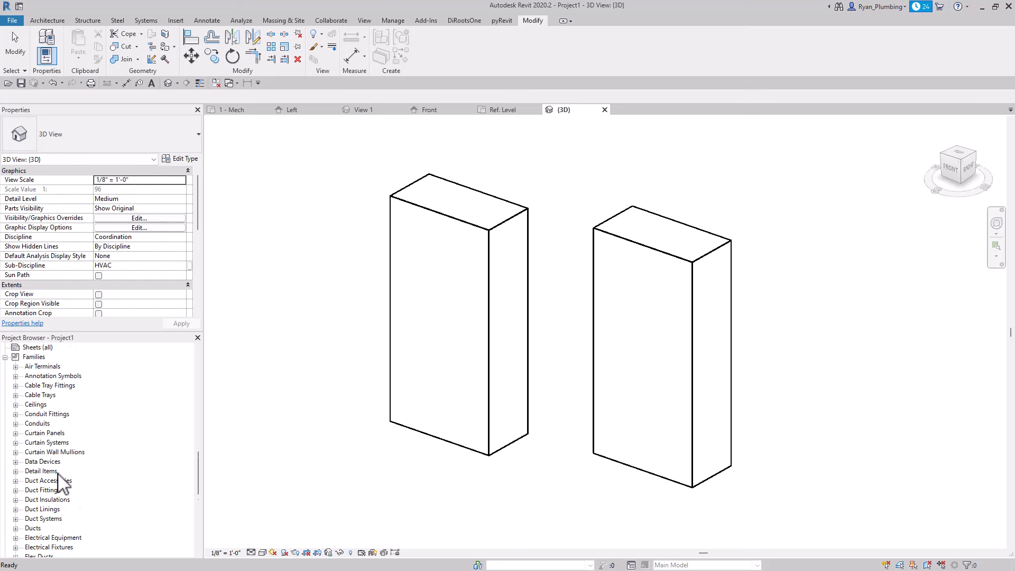
scroll(63, 478, up, 1)
right_click(33, 385)
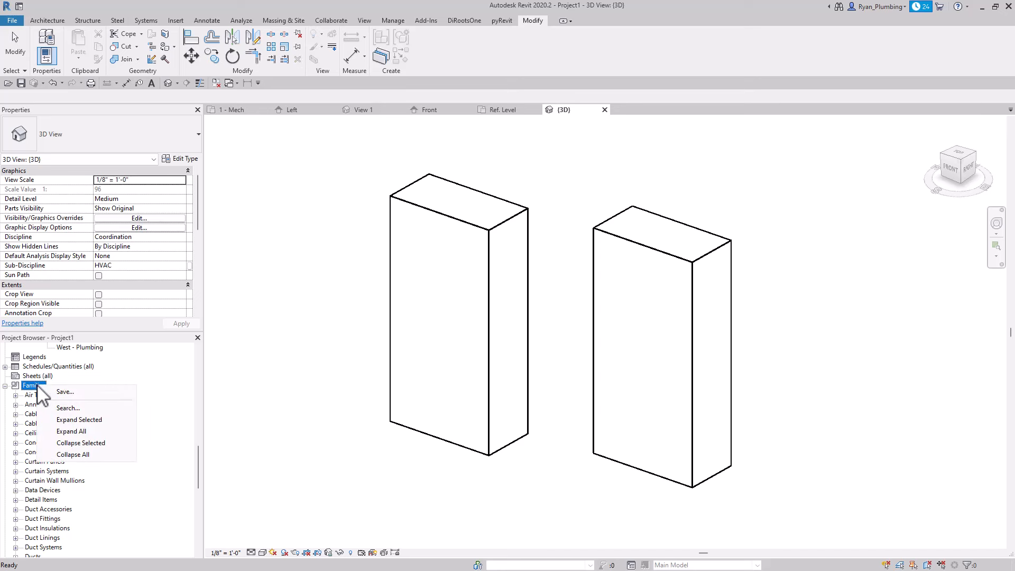
click(70, 408)
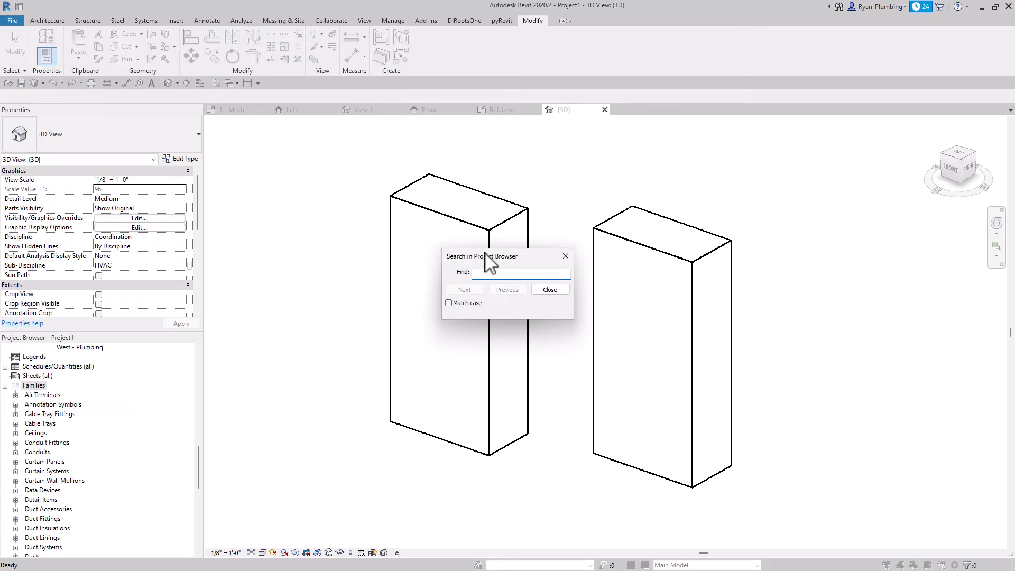
drag(491, 265, 267, 307)
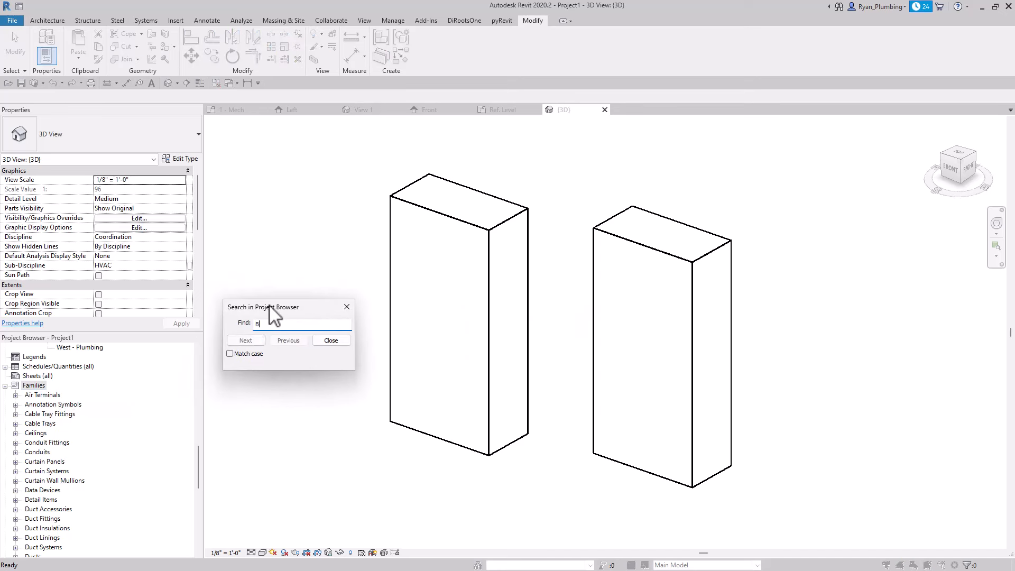
click(246, 341)
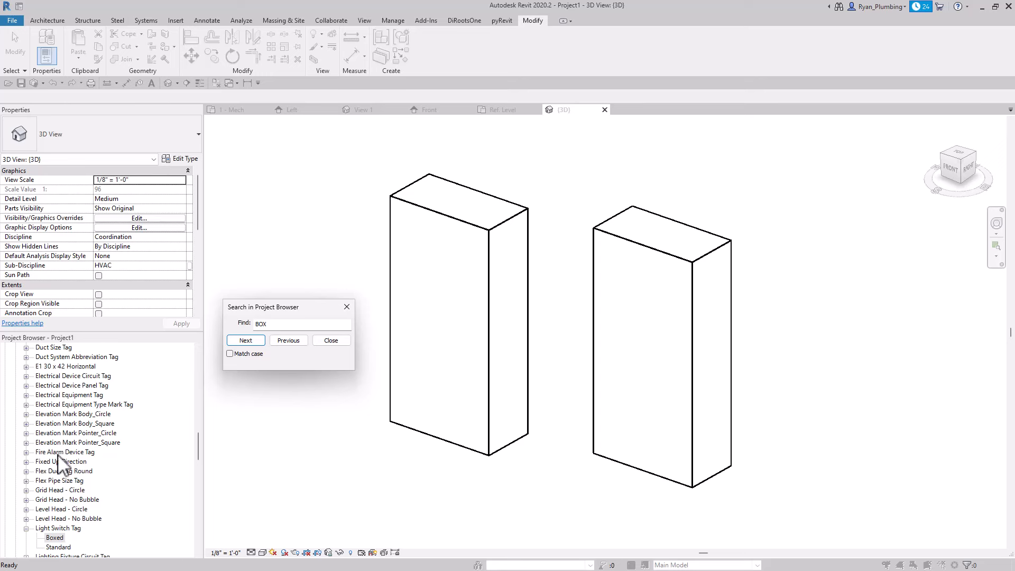
click(254, 343)
click(254, 342)
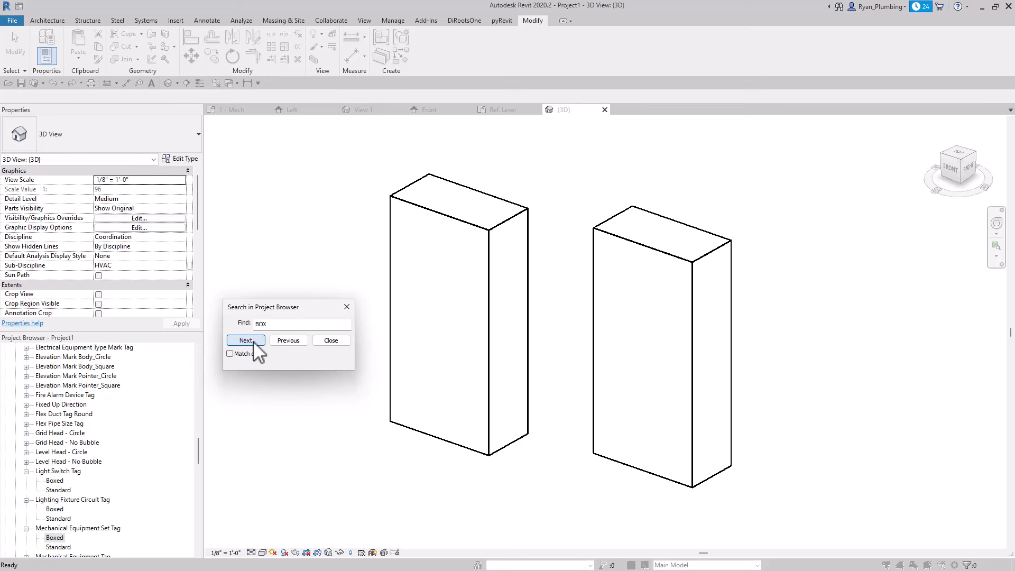
click(254, 343)
click(254, 343)
click(254, 343)
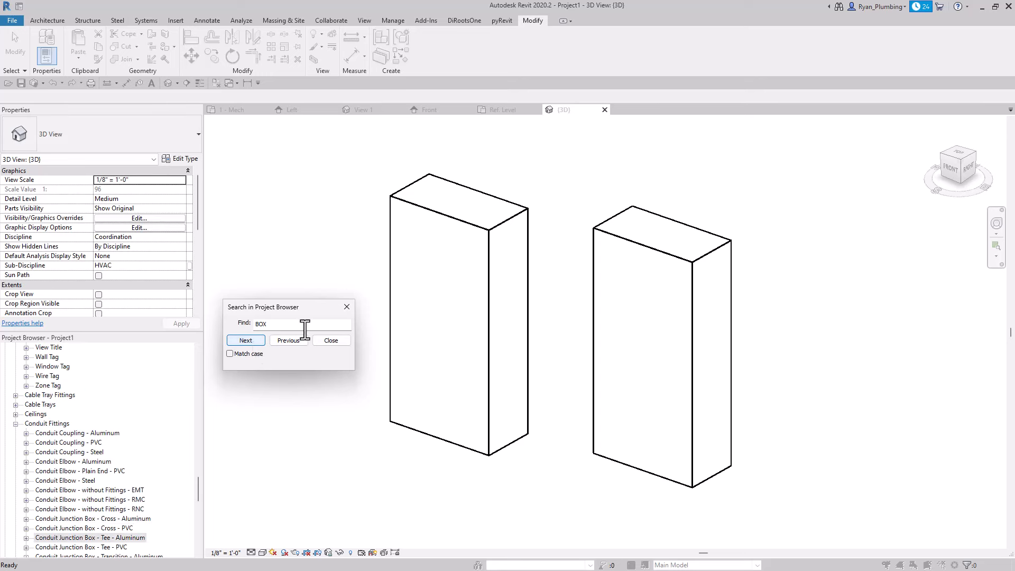
- Narrow the search to BOX FAMILY, find the matching Generic Models family, and close the search
click(309, 325)
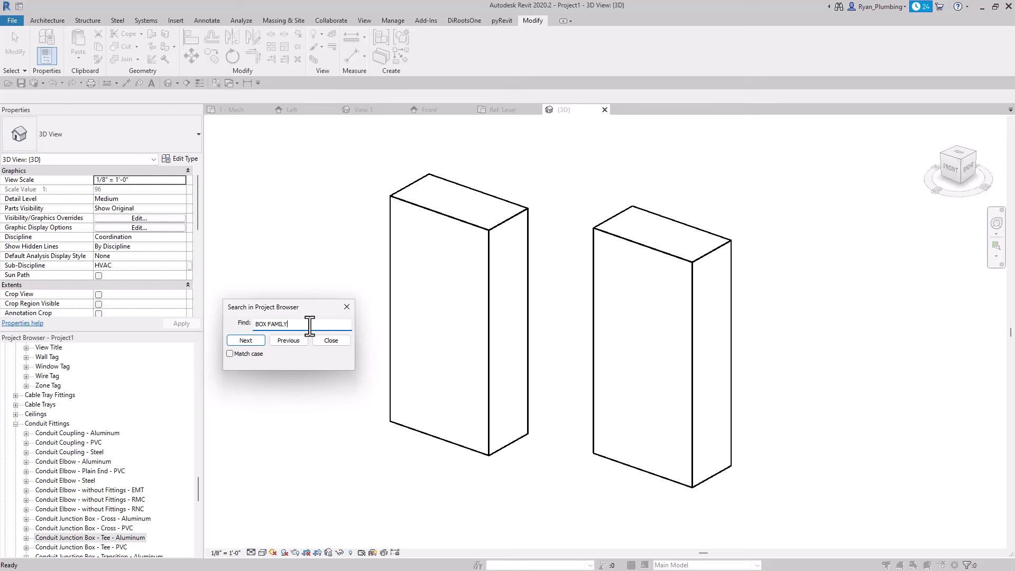
click(259, 341)
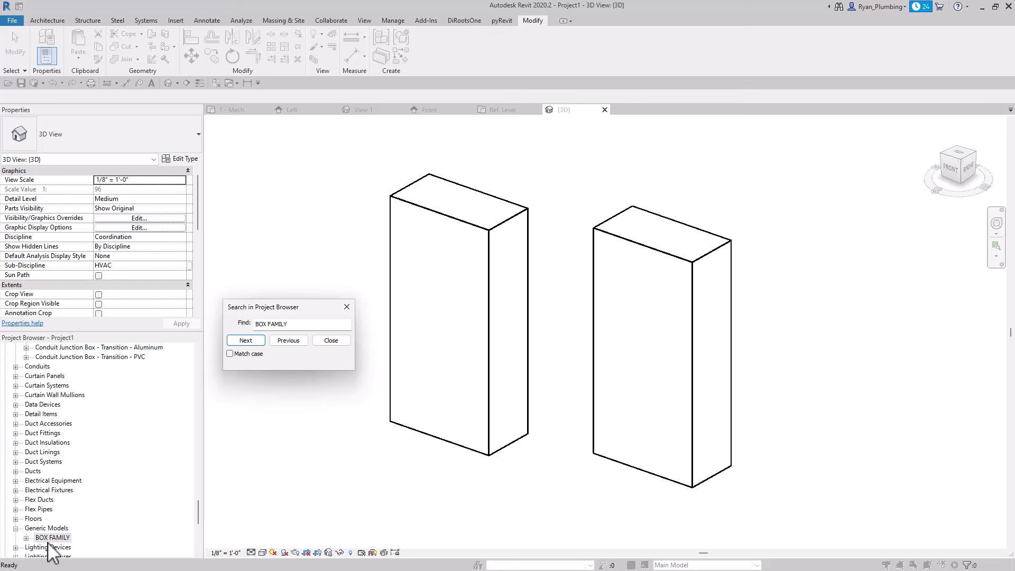
click(342, 341)
- Expand BOX FAMILY under Generic Models and compare the properties of its BOX FAMILY and Type 1 types
scroll(64, 497, down, 3)
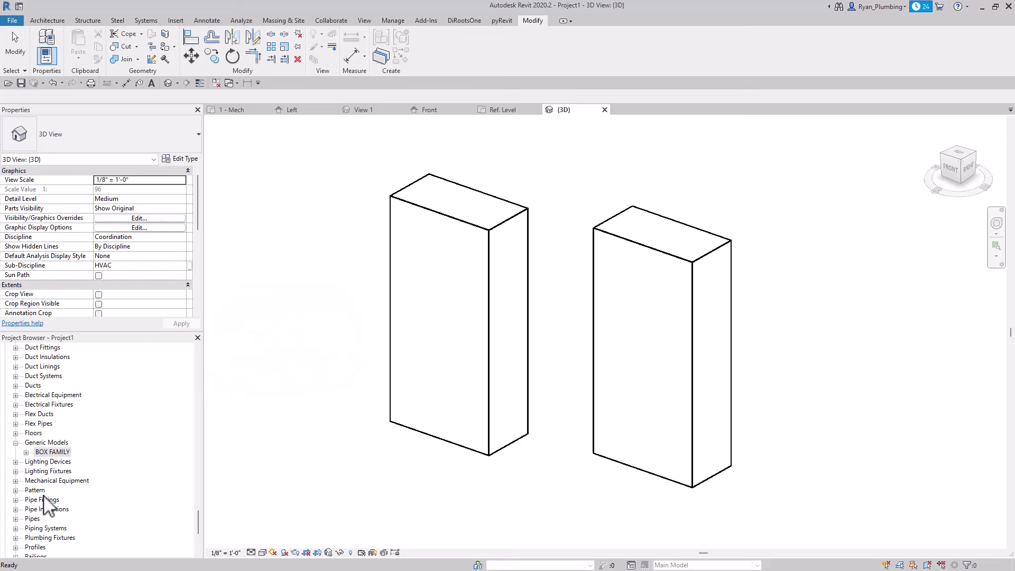
click(26, 452)
scroll(61, 434, down, 1)
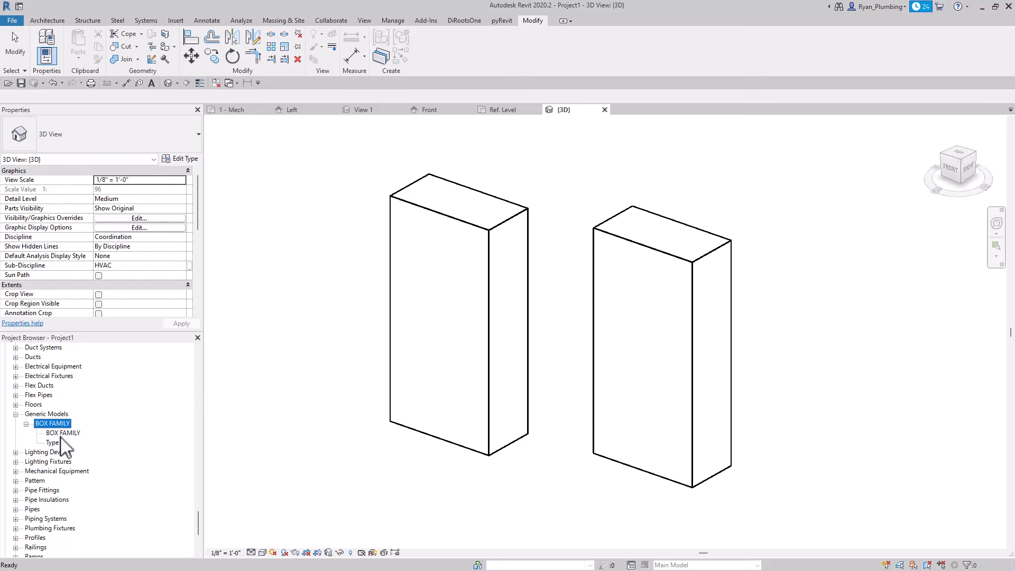
click(57, 443)
click(60, 433)
click(62, 443)
click(64, 434)
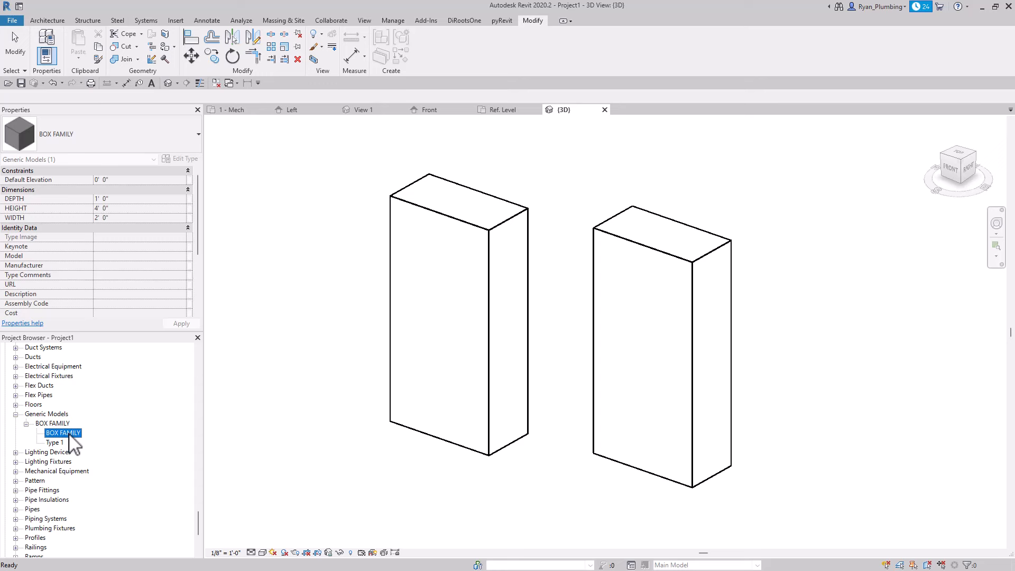
- Delete the BOX FAMILY type from the project together with its placed instances
right_click(71, 435)
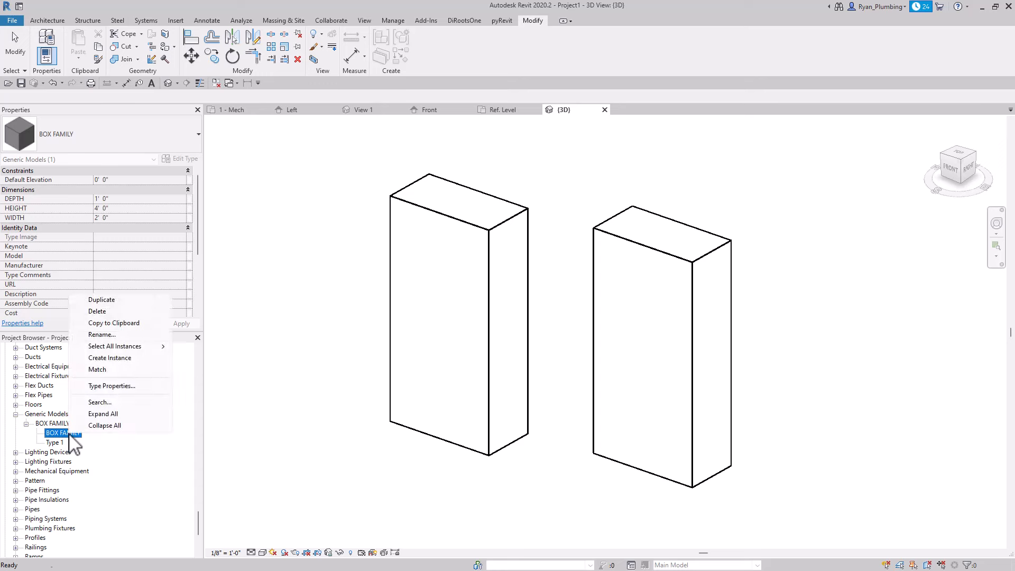
click(98, 312)
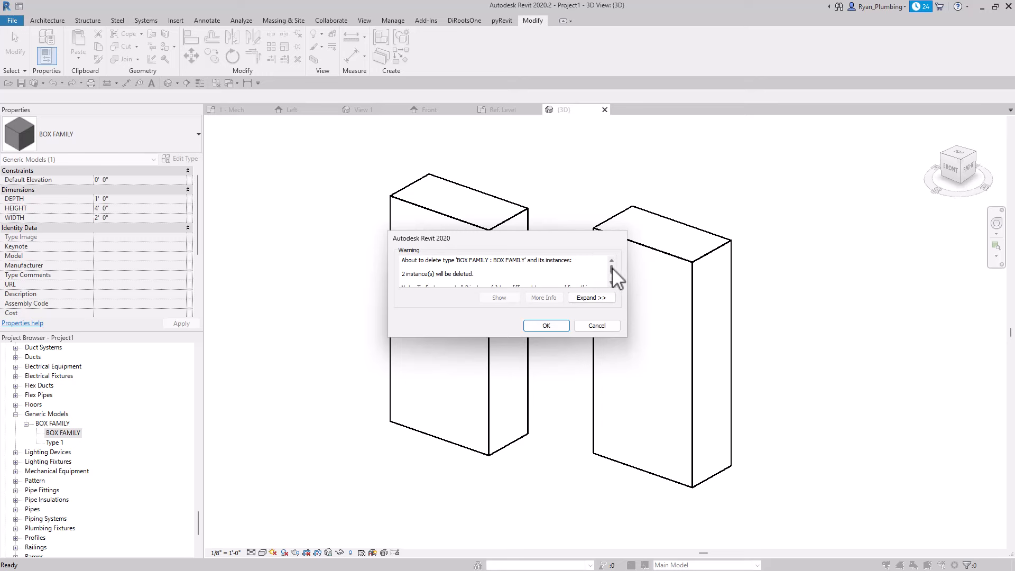
drag(612, 268, 615, 261)
scroll(493, 279, down, 1)
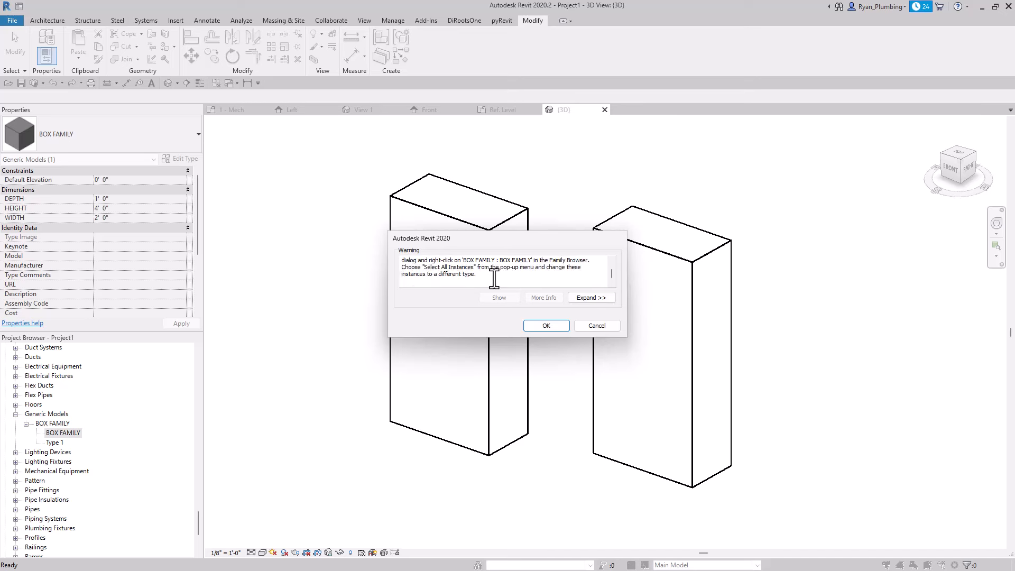
scroll(494, 278, up, 1)
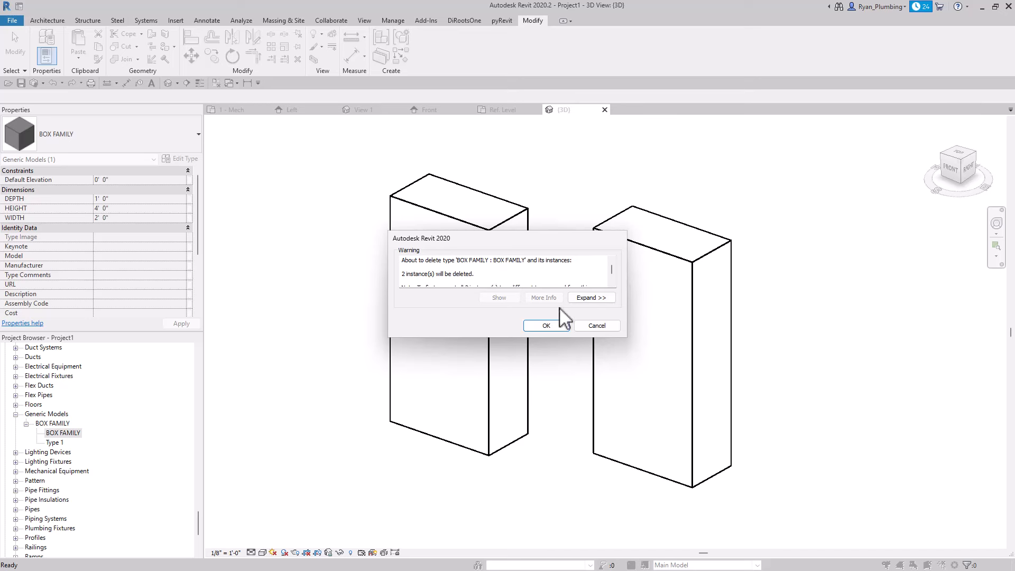
click(546, 326)
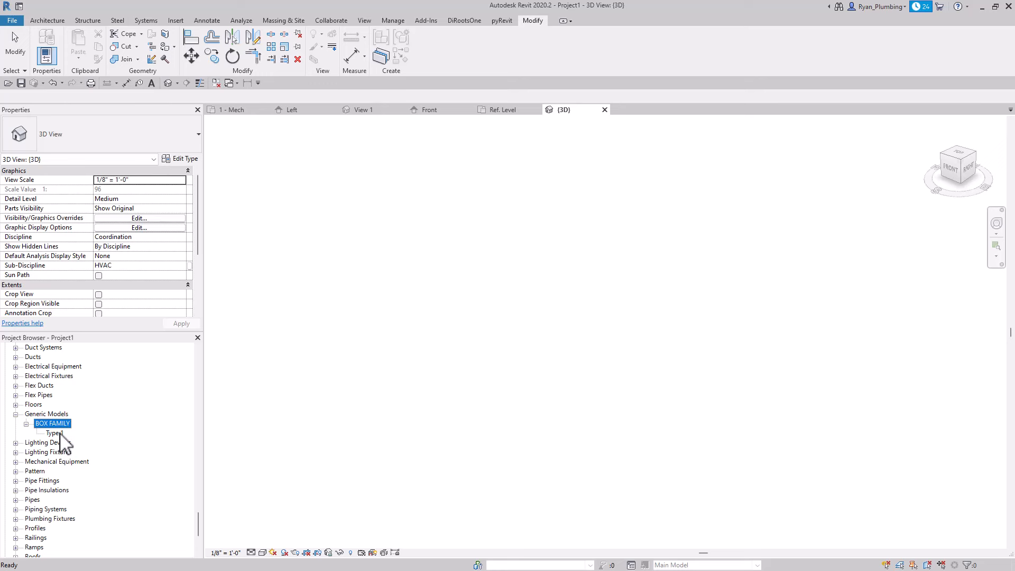
- Place two Type 1 instances of BOX FAMILY side by side in the 3D view and end placement
click(58, 434)
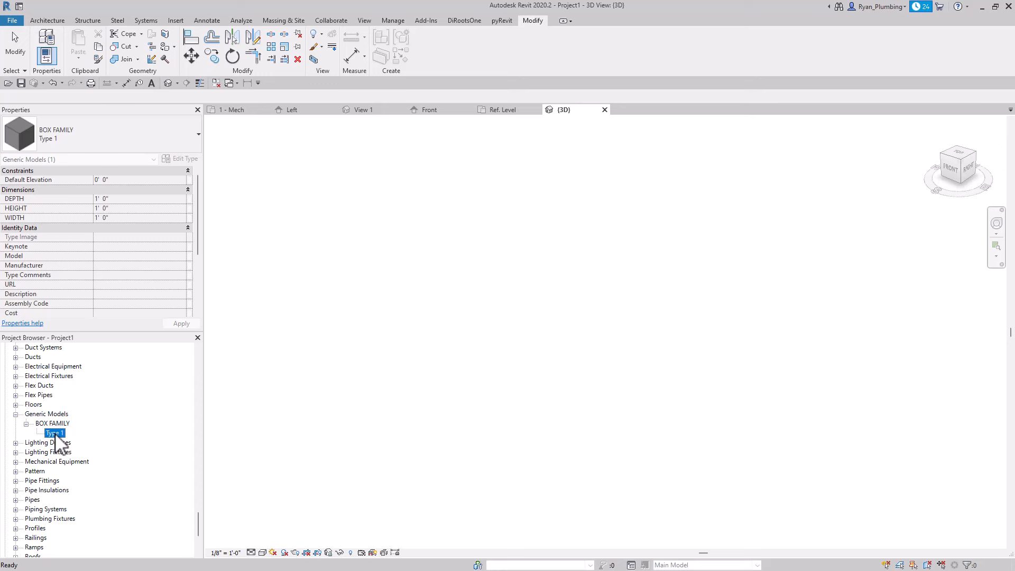
drag(179, 379, 588, 297)
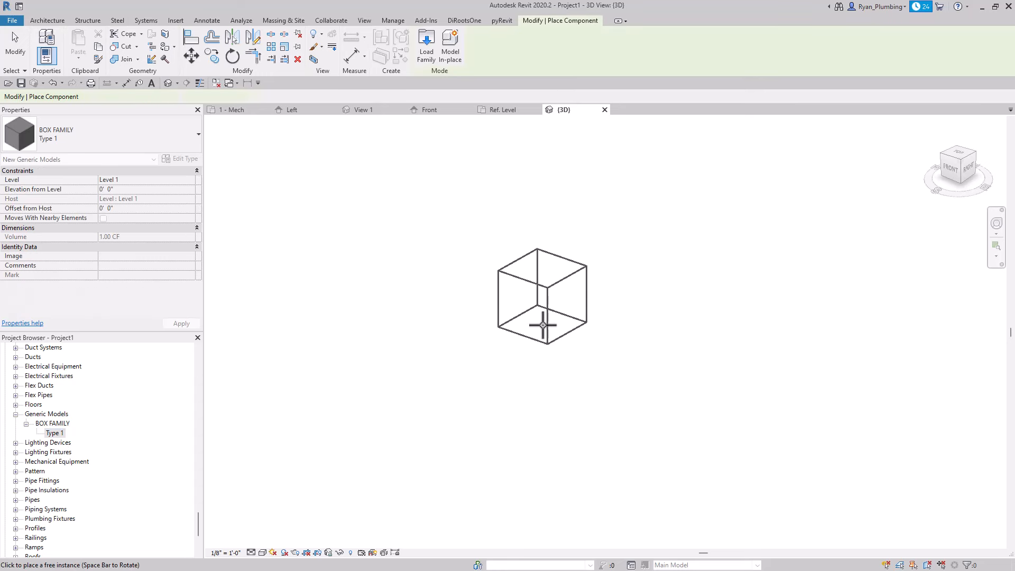
click(522, 304)
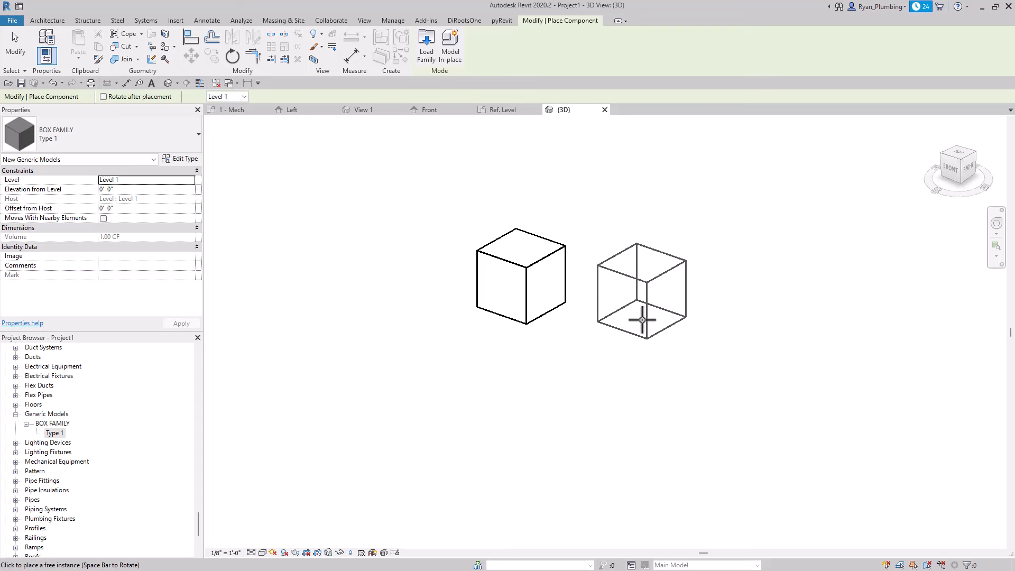
click(642, 318)
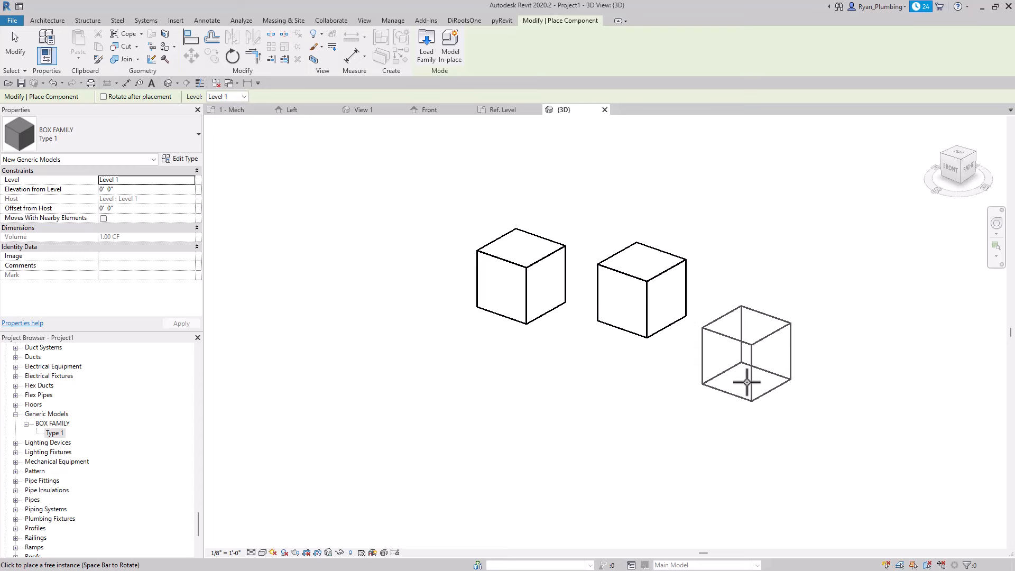
key(Escape)
key(Escape)
- Examine which family types are available for the first placed box, keep Type 1, and deselect the box
scroll(605, 220, up, 3)
click(528, 377)
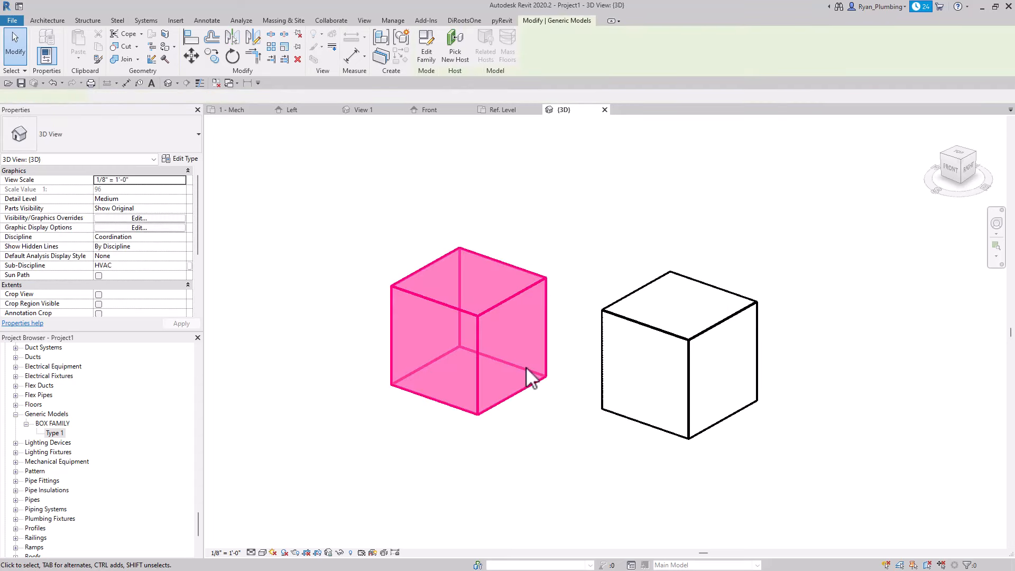
scroll(525, 379, down, 3)
drag(510, 369, 469, 346)
scroll(380, 446, up, 2)
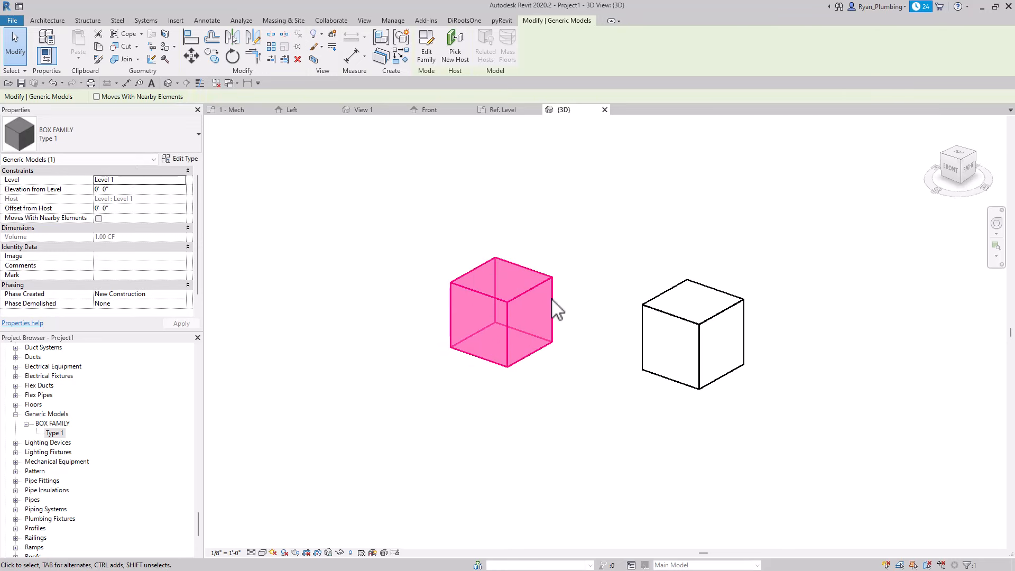
click(113, 135)
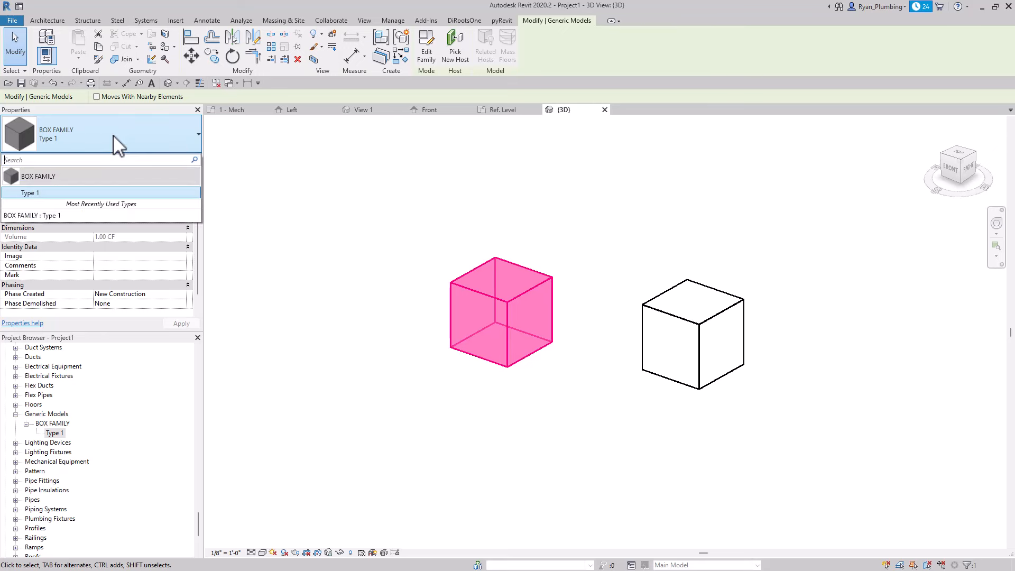
click(73, 194)
click(521, 424)
scroll(521, 423, down, 1)
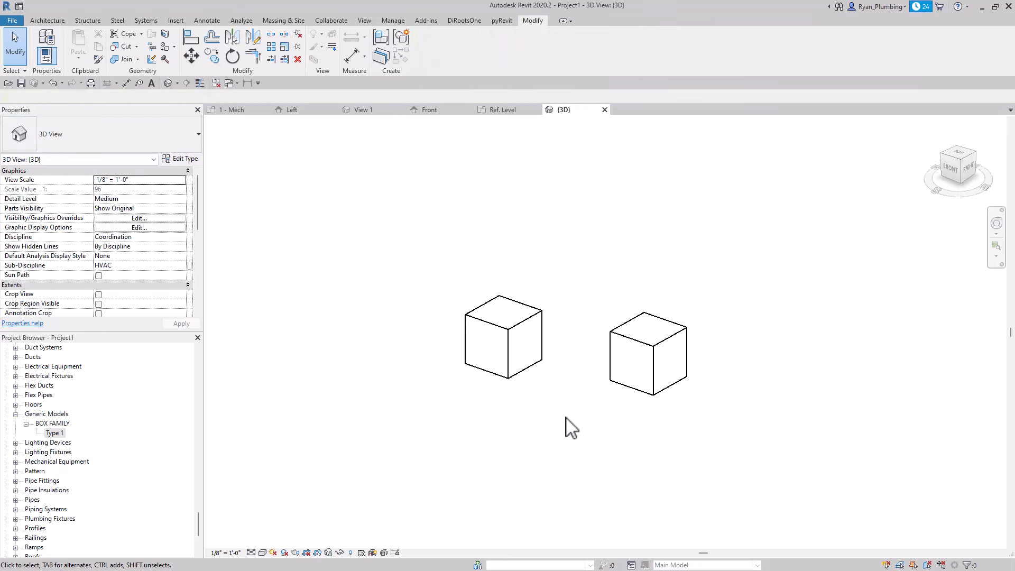
- Duplicate the type of the first placed box in BOX FAMILY as Type 2
mouse_move(571, 427)
middle_down()
mouse_move(598, 410)
mouse_move(577, 413)
middle_up()
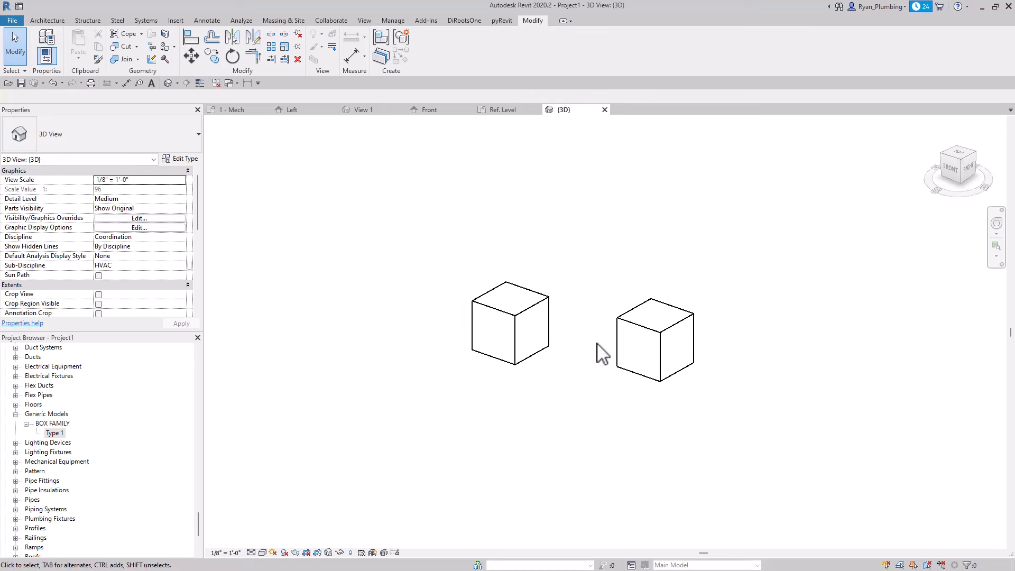
scroll(597, 340, up, 1)
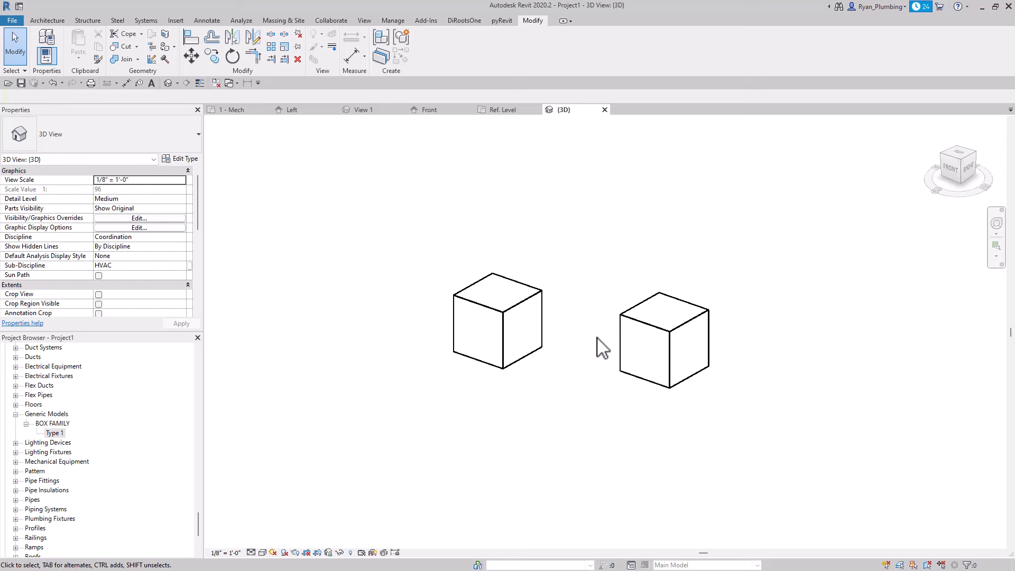
click(544, 312)
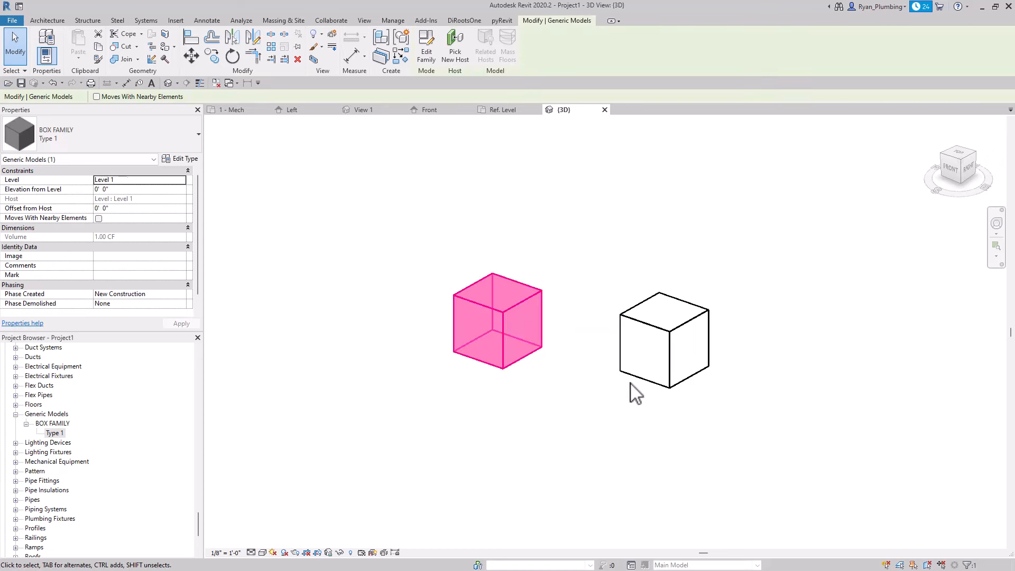
click(186, 160)
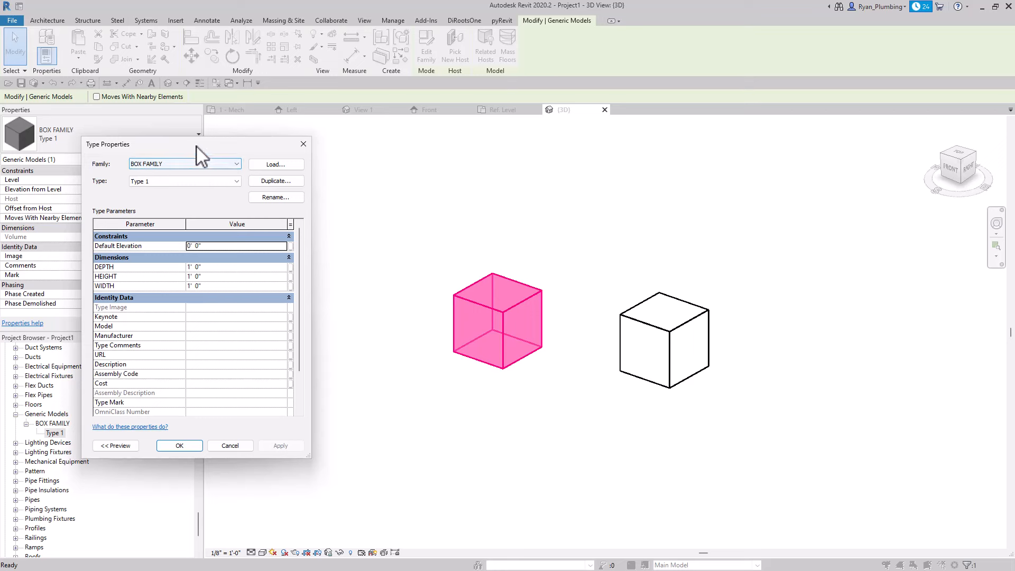
drag(202, 142, 329, 153)
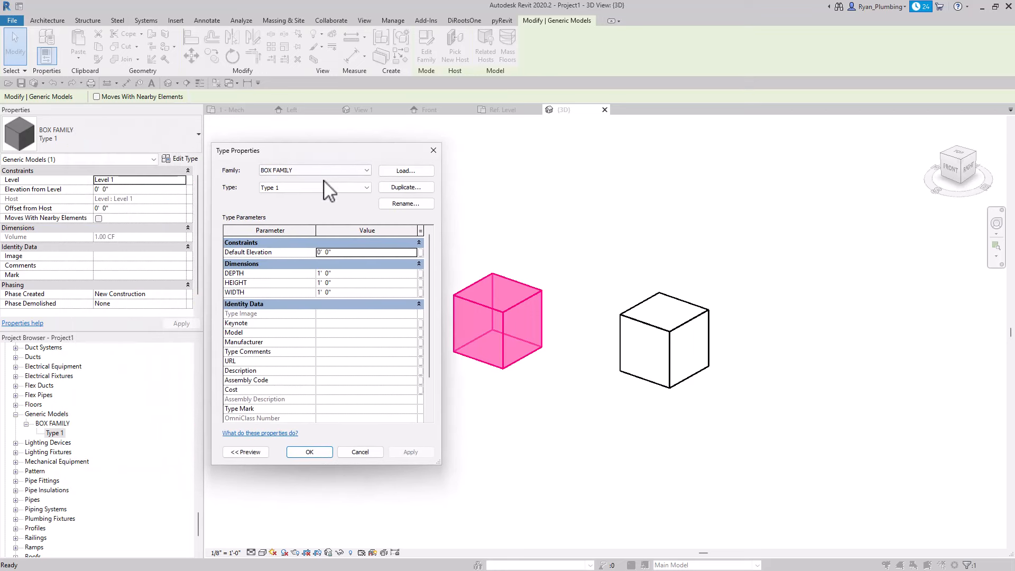
click(412, 188)
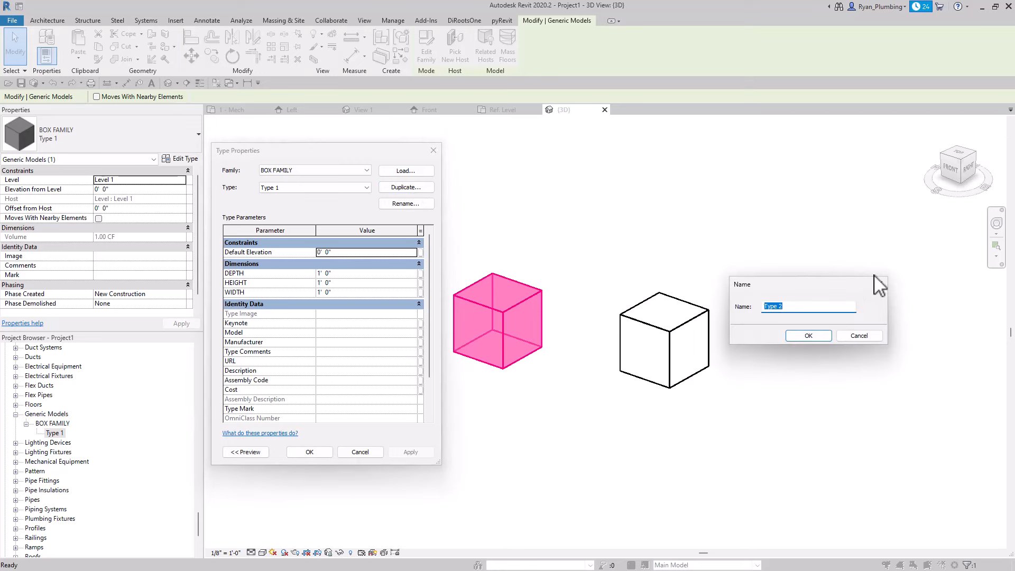
drag(832, 292, 587, 194)
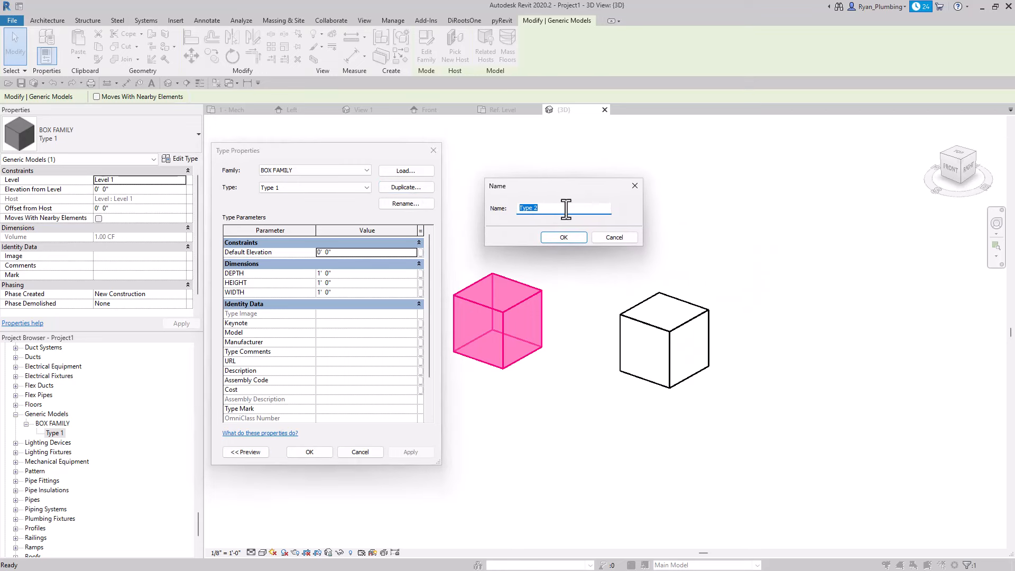
click(564, 237)
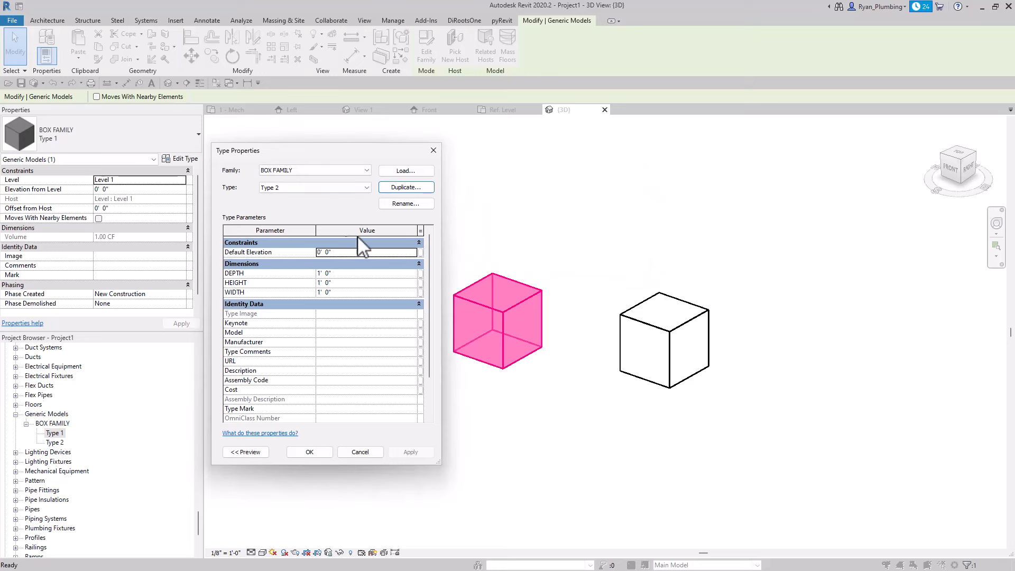
- Set Type 2's DEPTH, HEIGHT and WIDTH to 2' 0", apply the values and deselect the box
click(330, 274)
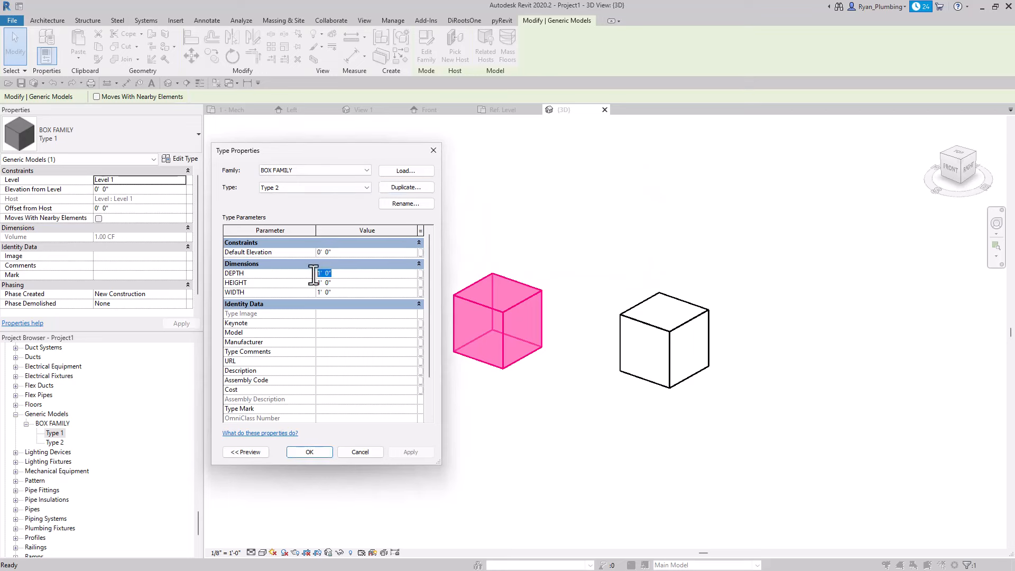
text(2)
key(Tab)
text(2)
click(318, 452)
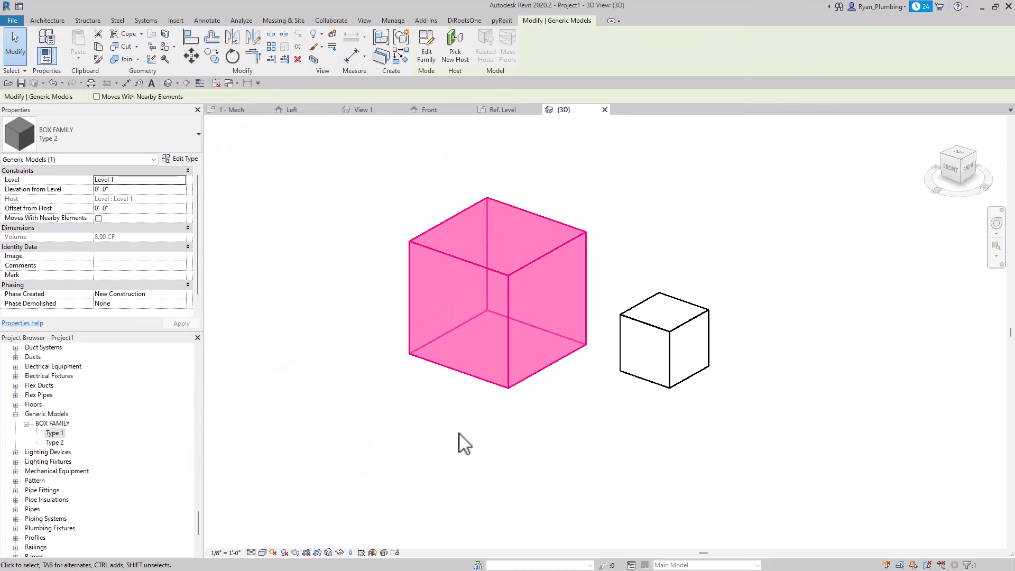
click(580, 455)
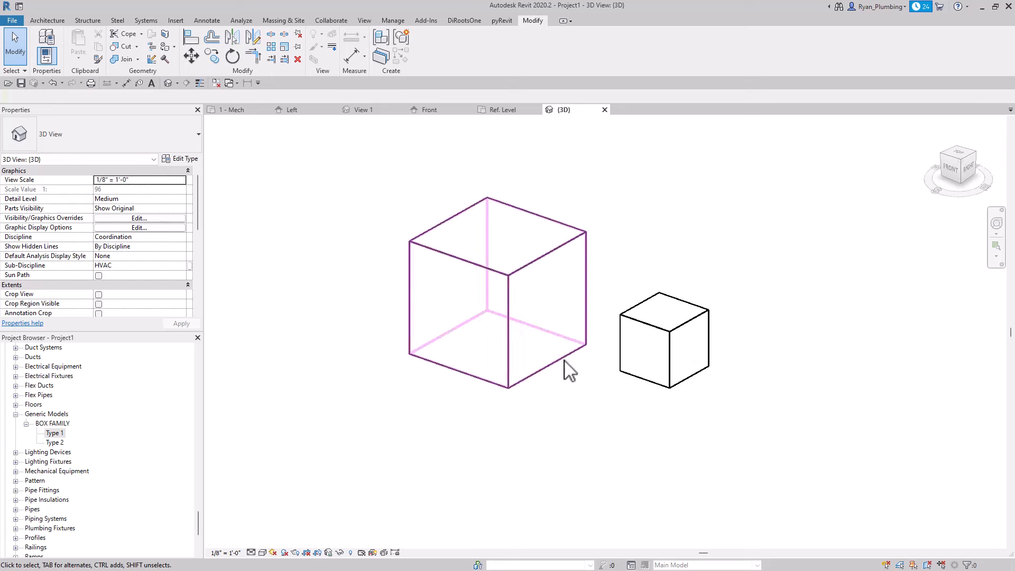
- Copy the large Type 2 box and the small Type 1 box outward so that all four boxes stand in one row
scroll(543, 386, down, 1)
click(627, 384)
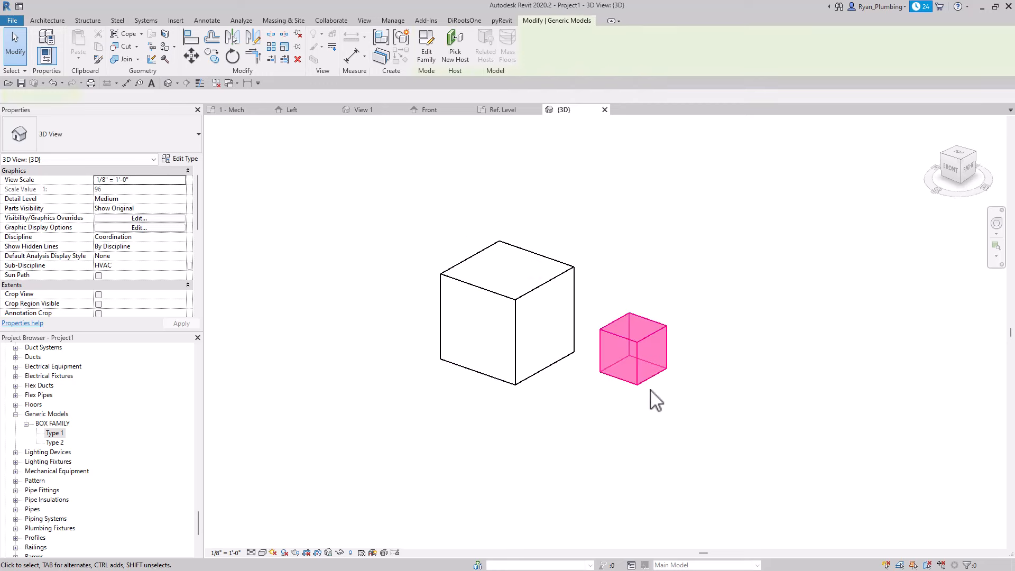
click(519, 306)
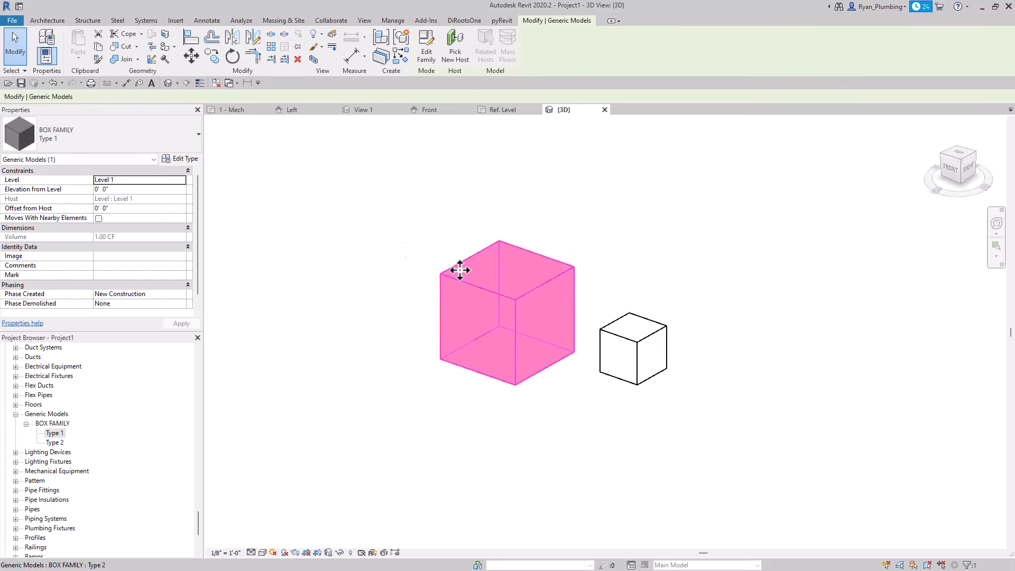
scroll(510, 372, down, 1)
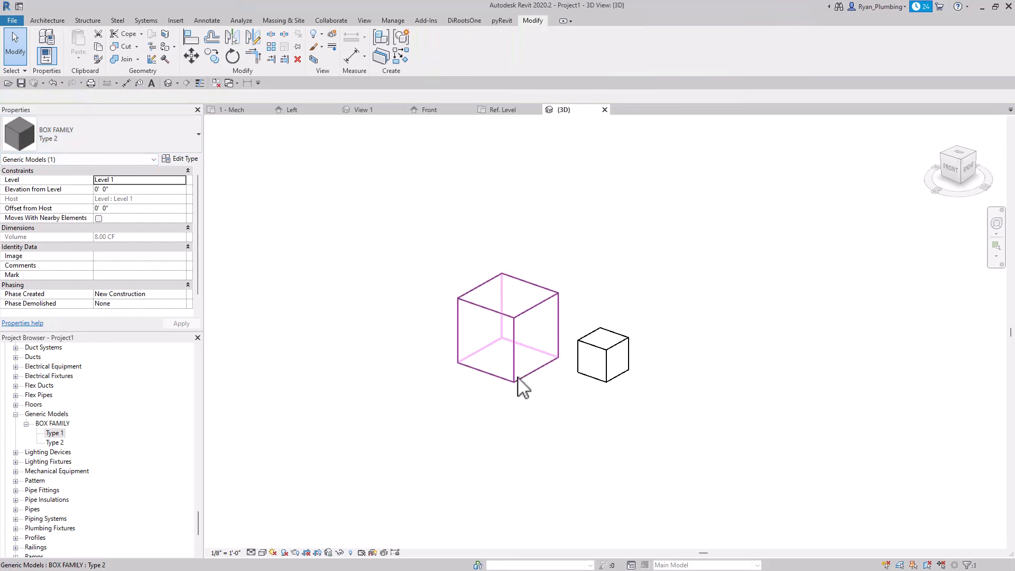
ctrl+drag(501, 374, 392, 371)
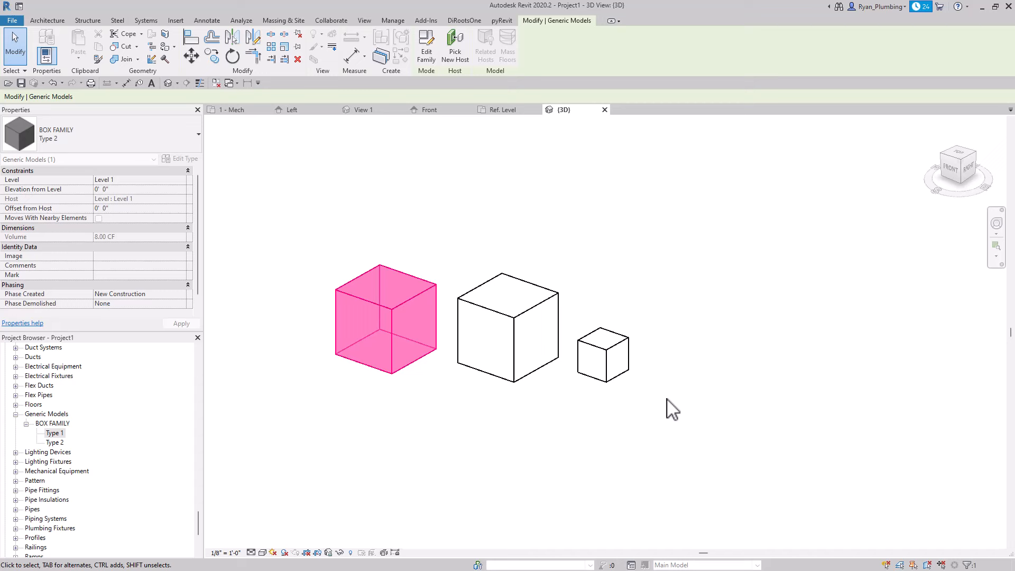
click(614, 376)
ctrl+drag(617, 374, 685, 376)
click(806, 403)
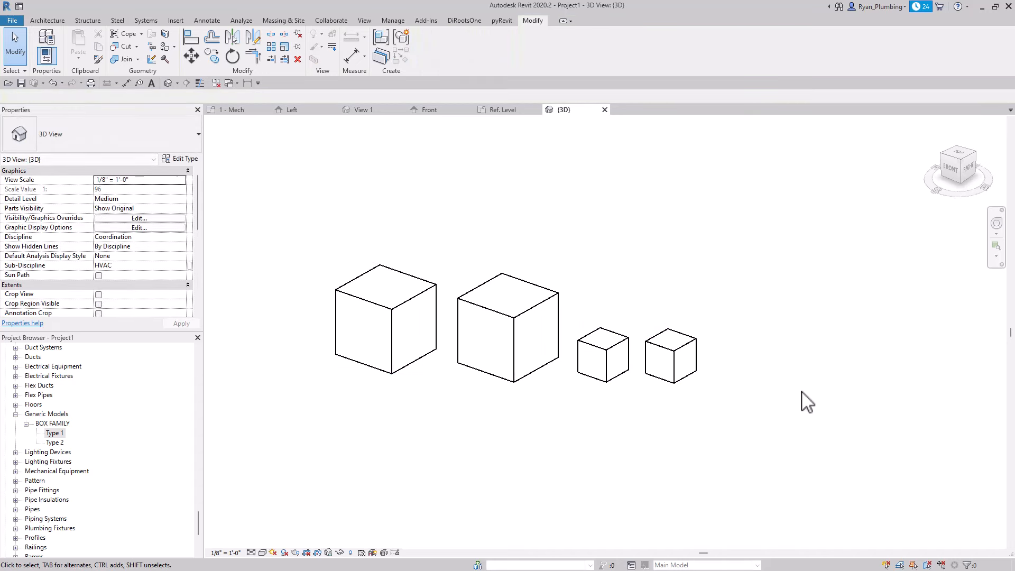
- Set the HEIGHT of Type 2 to 4' through the copied large box's type properties
click(438, 321)
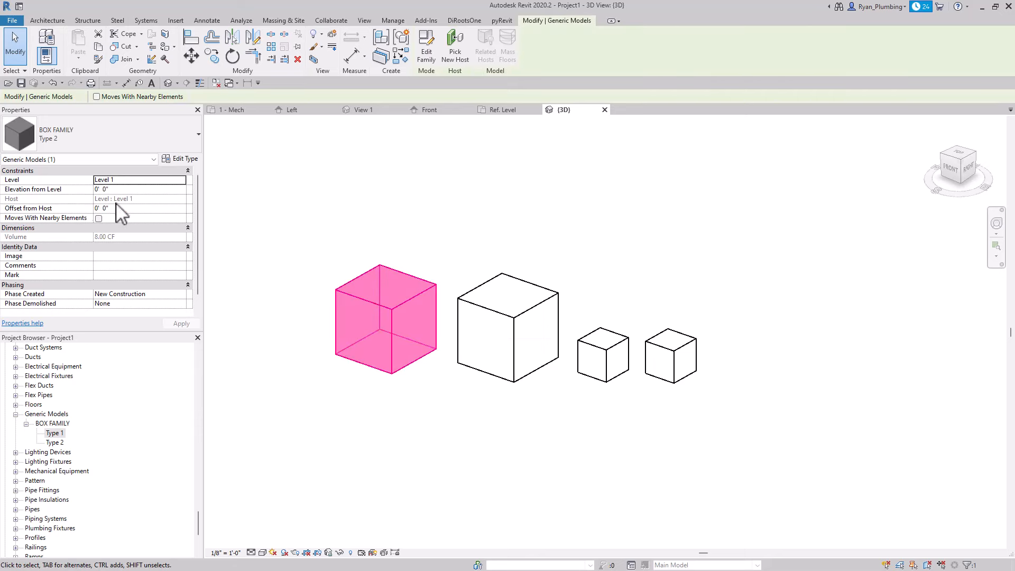
click(181, 159)
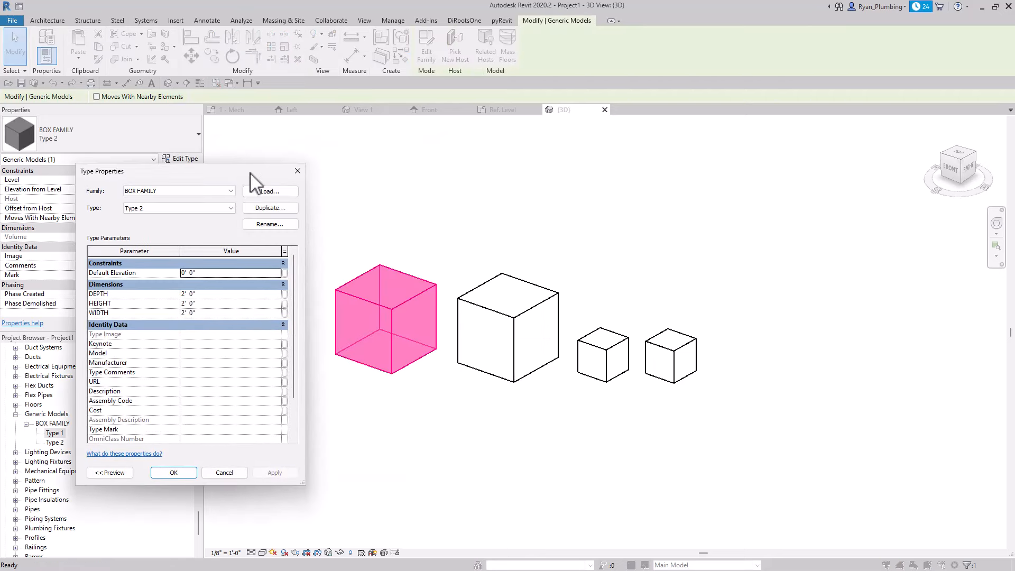
click(215, 302)
text(4)
click(174, 472)
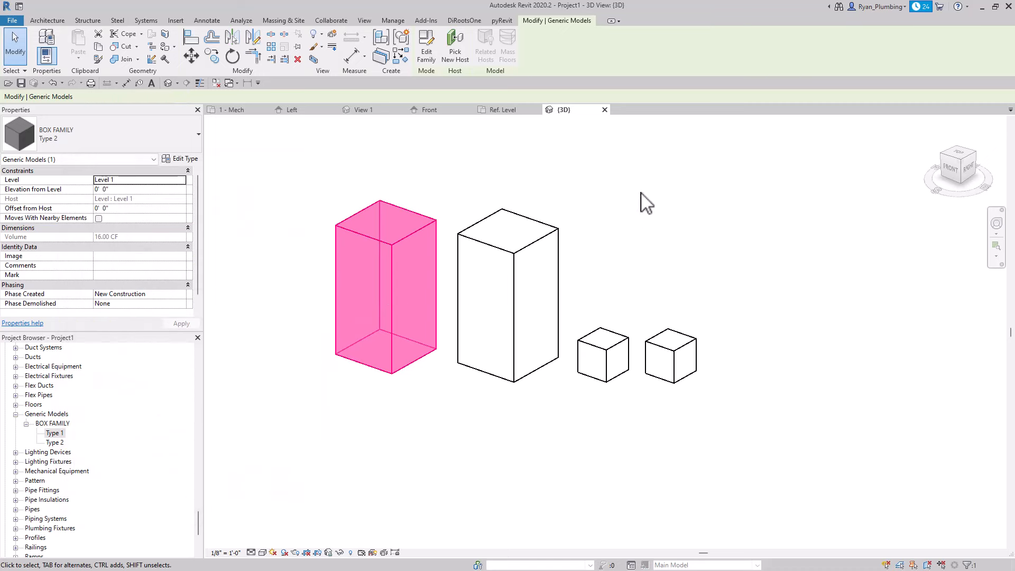
click(531, 161)
drag(540, 161, 404, 243)
- Set the HEIGHT of Type 1 to 0' 6" through the copied small box's type properties
click(670, 357)
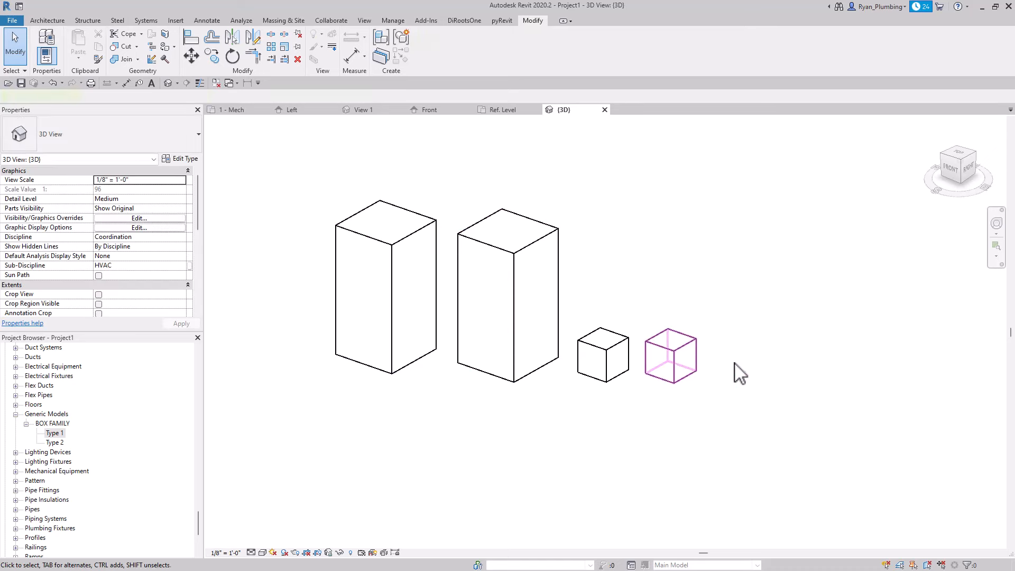
click(181, 158)
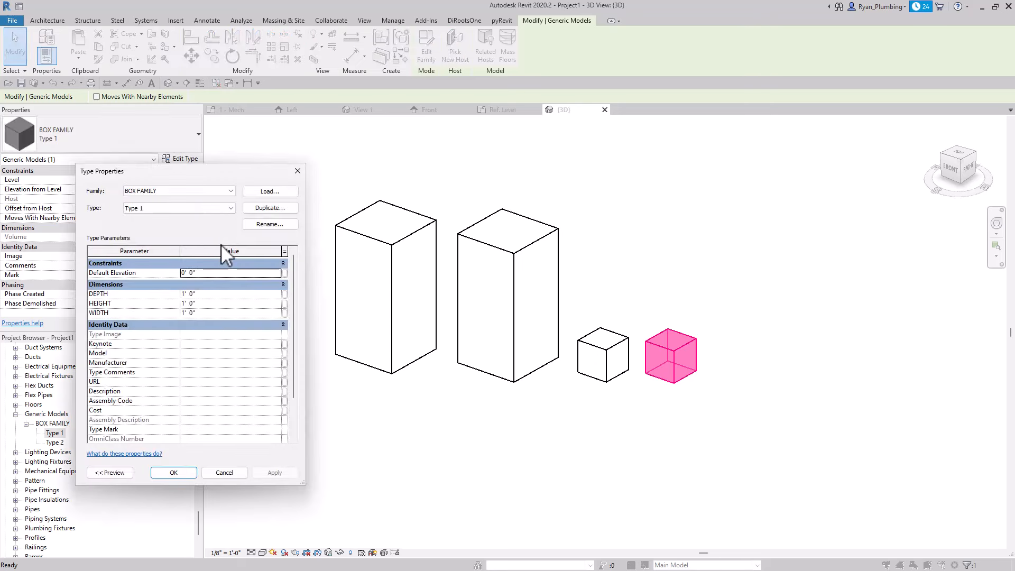
click(205, 303)
click(273, 472)
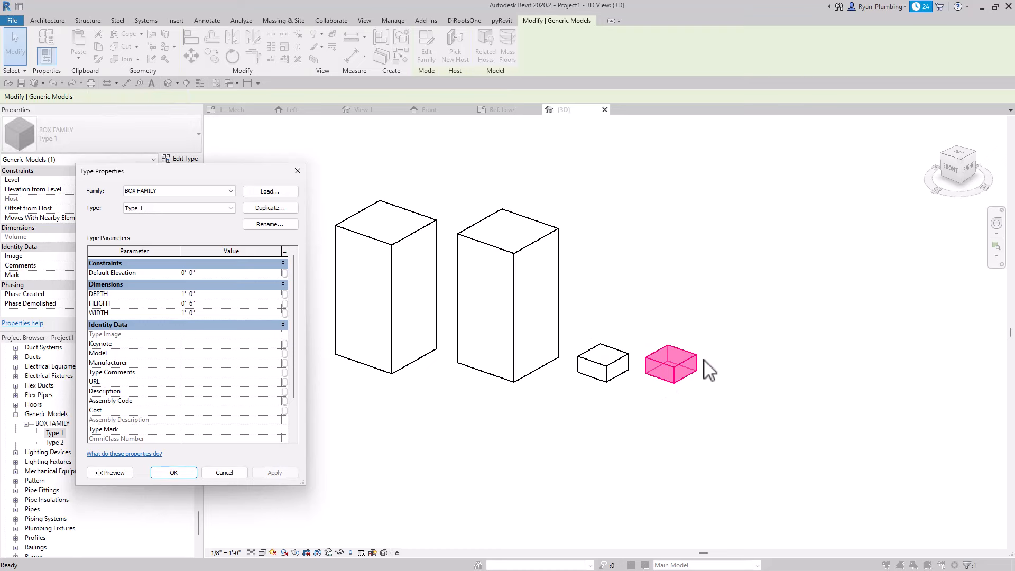
click(174, 471)
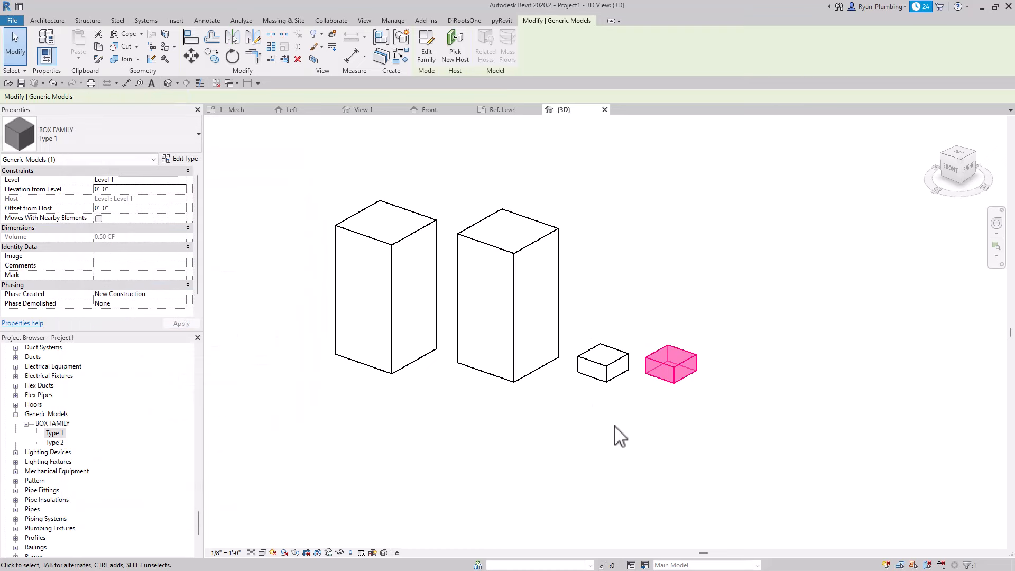
- Open the family of the second tall box for editing and show its 3D view View 1
click(690, 449)
middle_drag(690, 448, 711, 465)
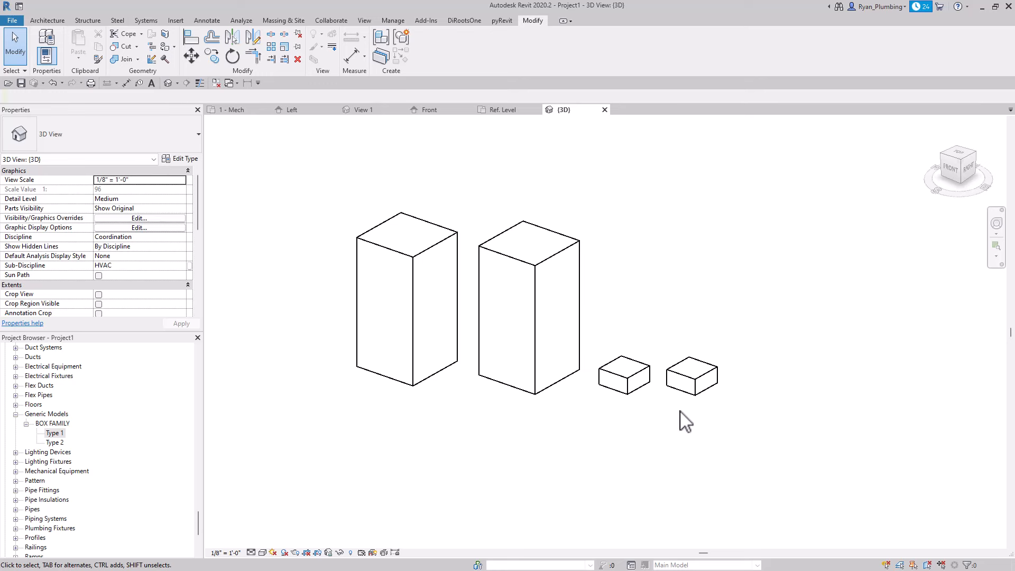
middle_drag(754, 440, 748, 440)
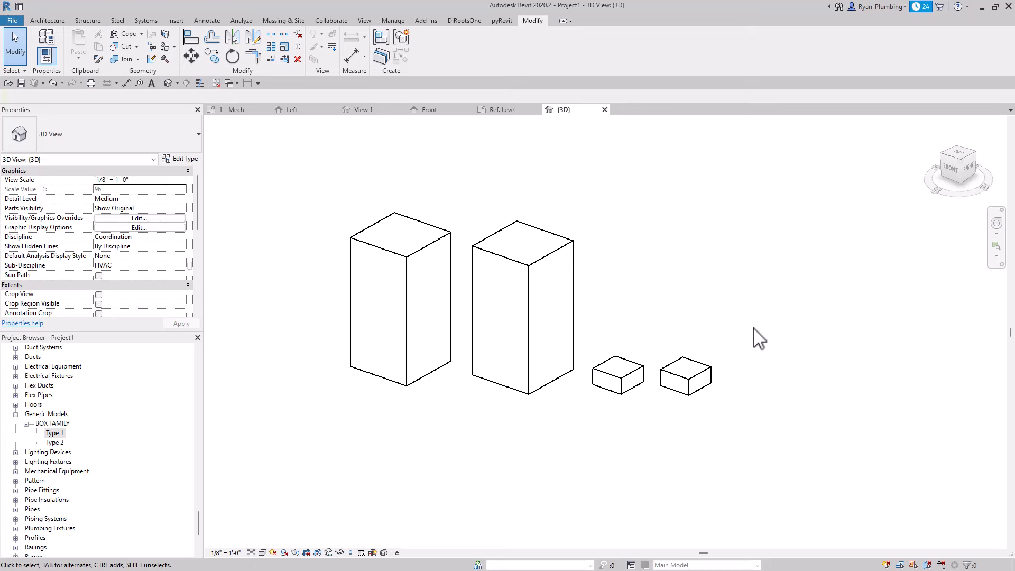
click(546, 269)
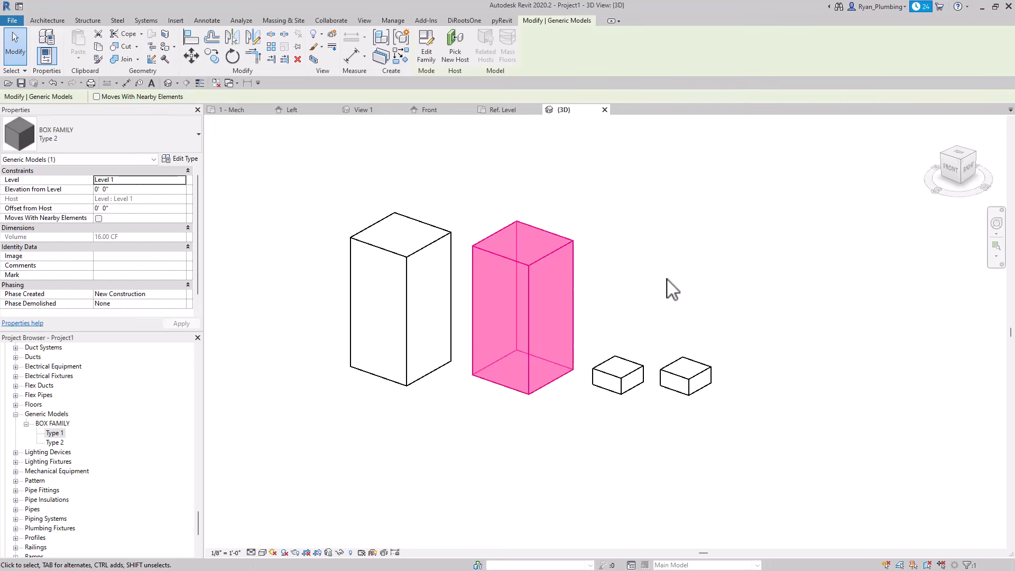
click(427, 51)
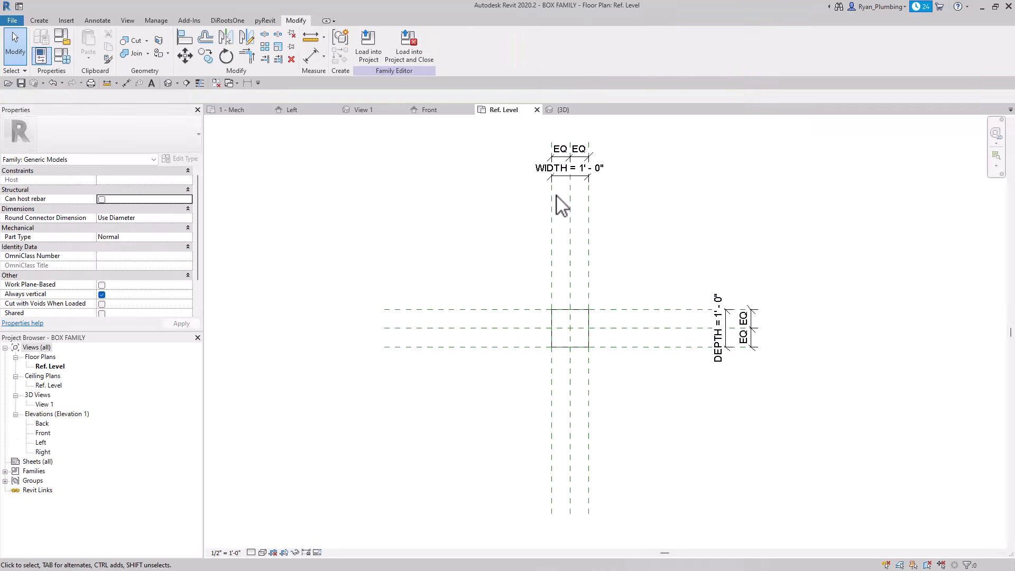
double_click(45, 404)
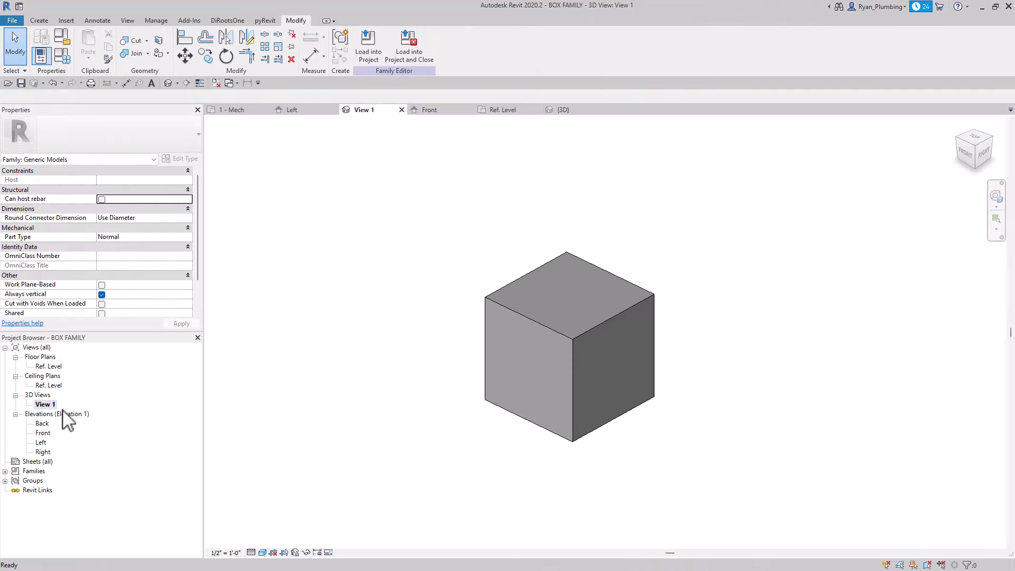
- Open the family types of BOX FAMILY and check which types are listed
click(65, 59)
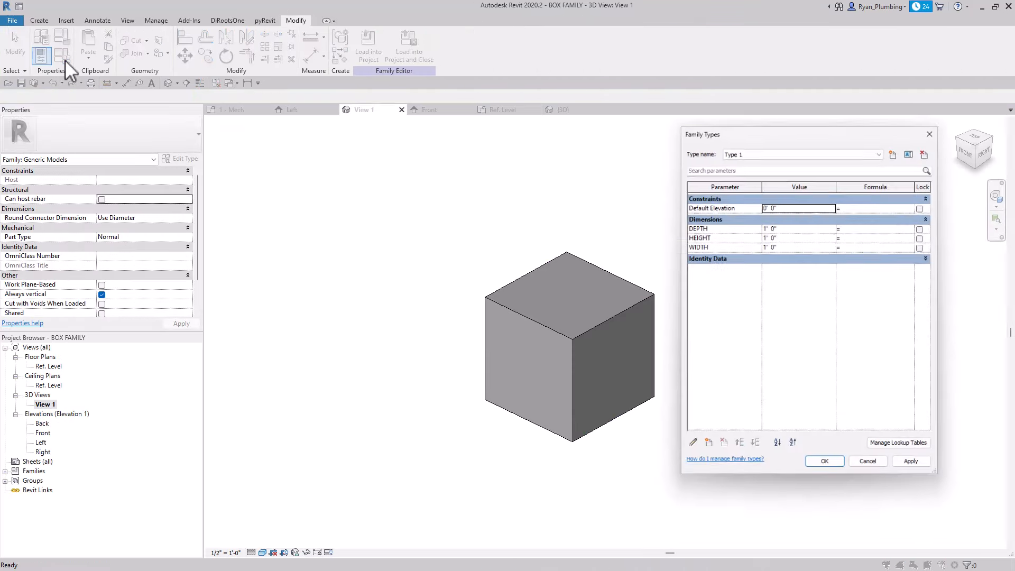
click(774, 150)
click(808, 158)
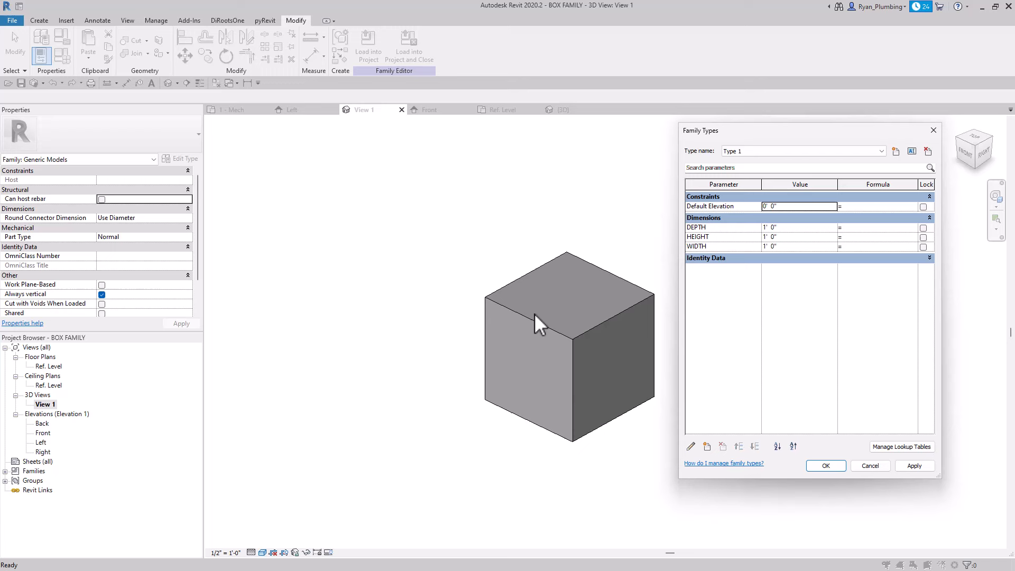
click(829, 151)
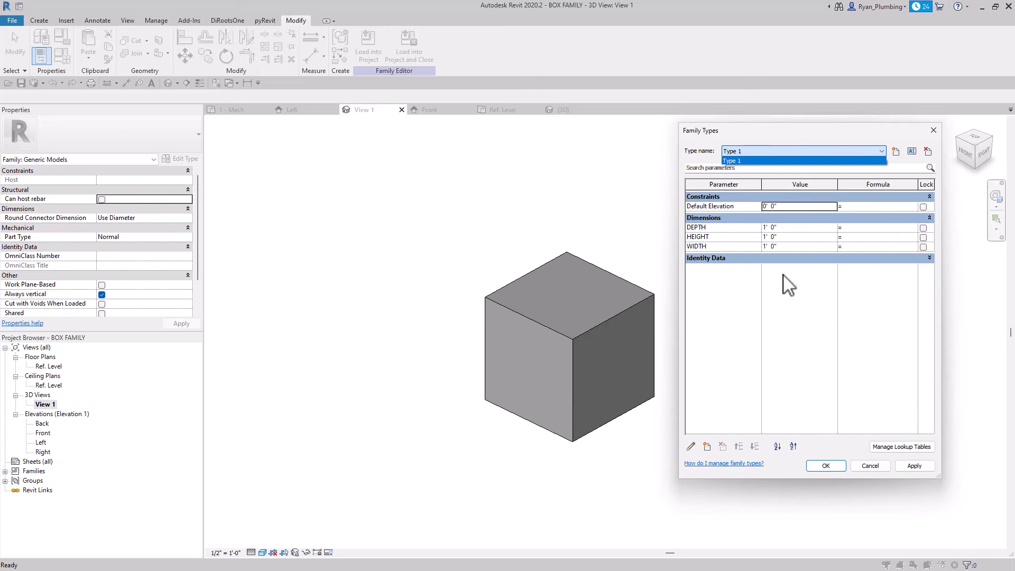
click(756, 160)
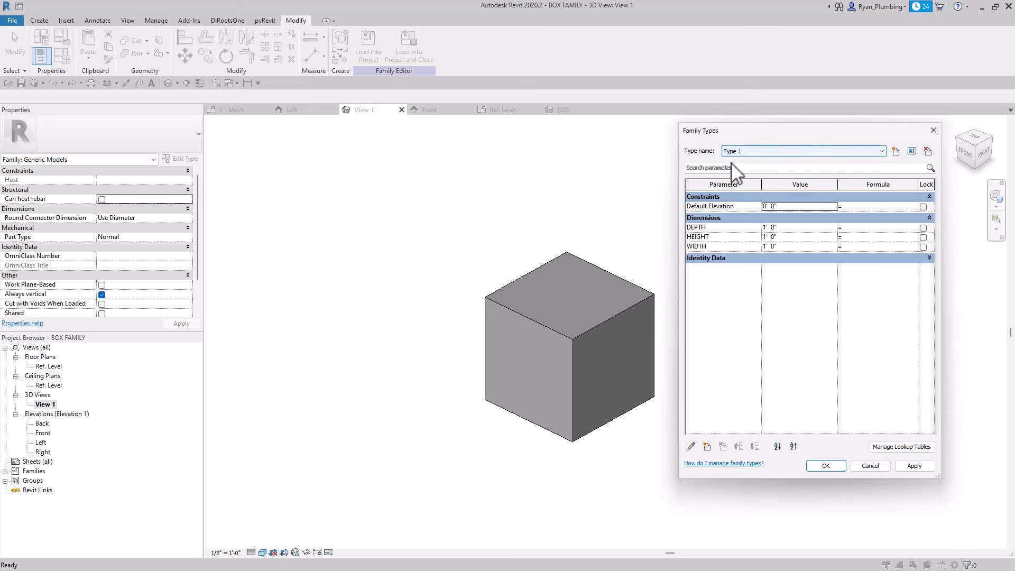
- Set DEPTH, HEIGHT and WIDTH of Type 1 to 3' and apply the changes to the family
click(790, 226)
text(3)
click(788, 236)
text(3)
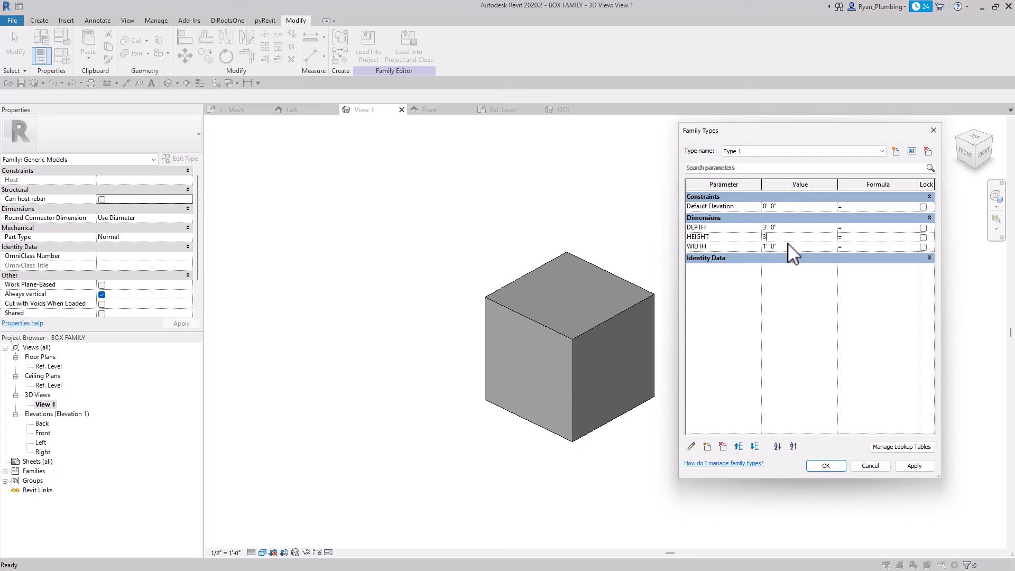
click(790, 246)
text(3)
click(914, 466)
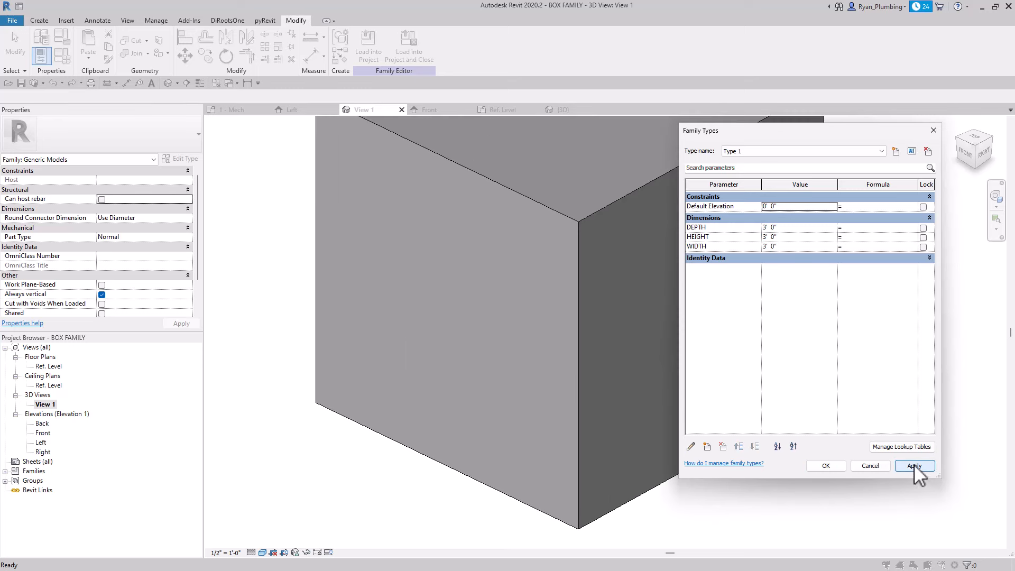
click(825, 466)
scroll(598, 414, down, 3)
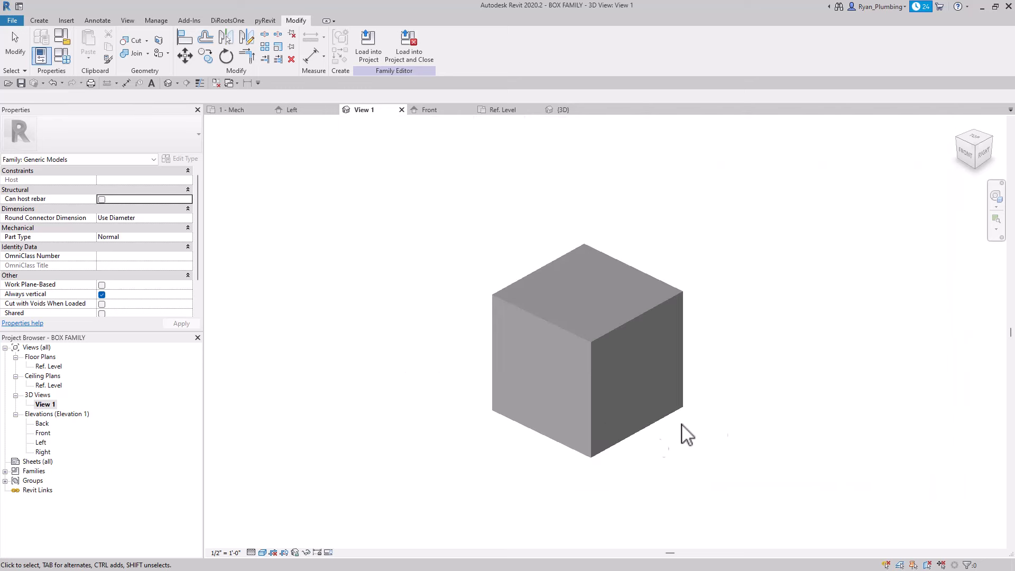
middle_drag(702, 392, 662, 389)
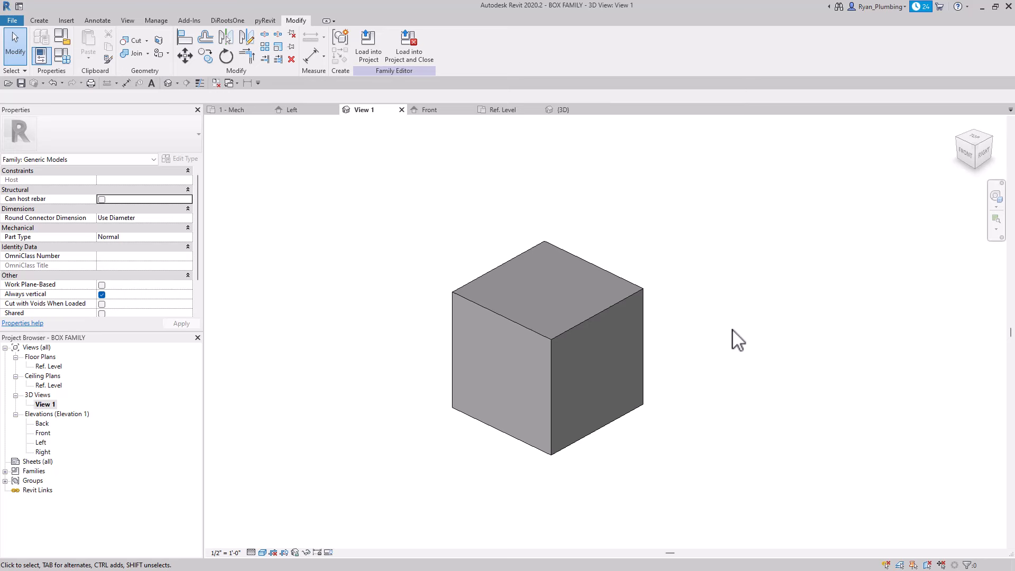
- Load BOX FAMILY into the project, overwriting the existing version and its parameter values
click(371, 41)
drag(494, 198, 721, 154)
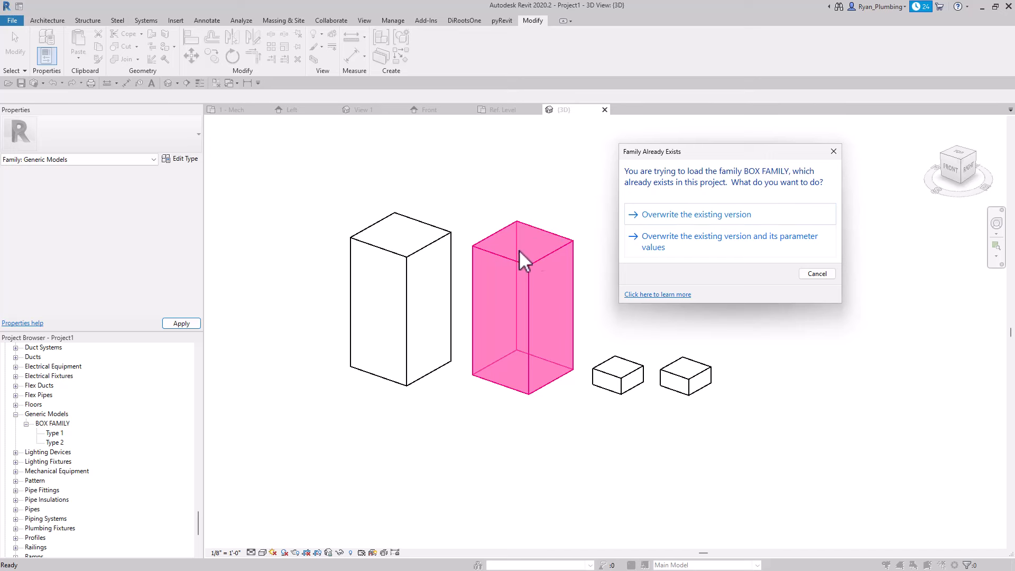
click(716, 246)
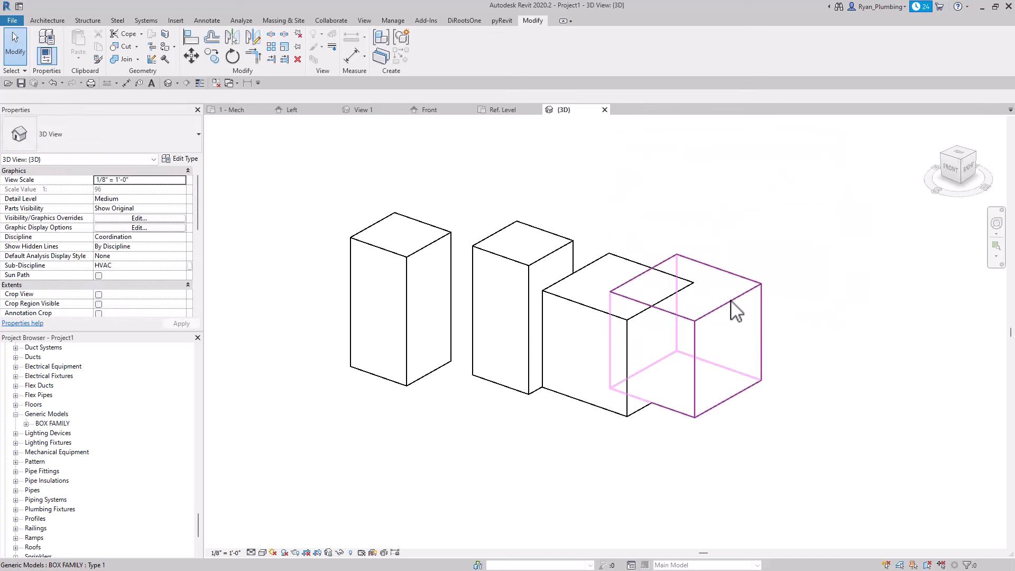
- Move the two overlapping Type 1 boxes apart and clear of the tall boxes
click(743, 313)
drag(742, 313, 853, 275)
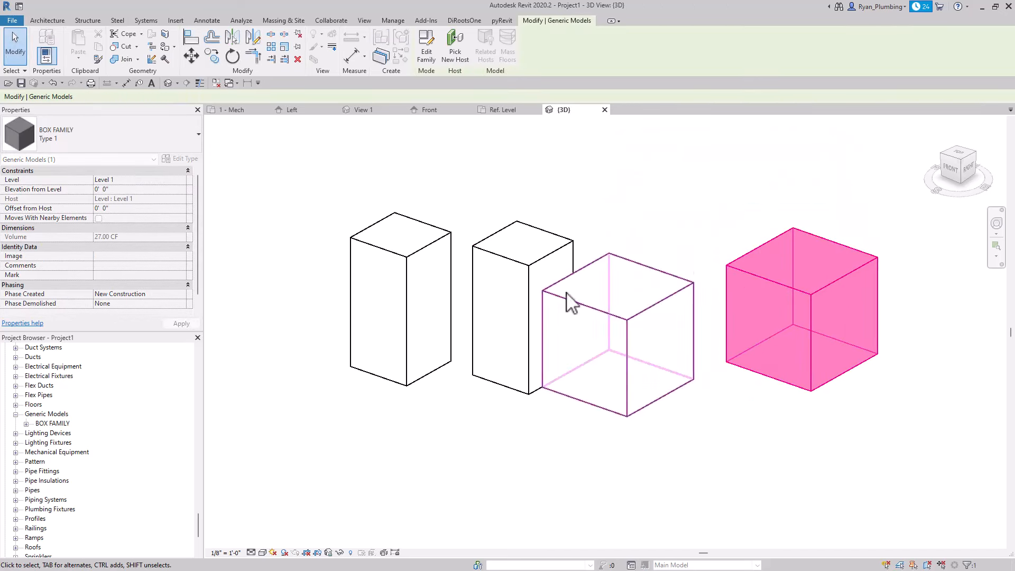
click(670, 294)
drag(671, 294, 699, 382)
click(787, 434)
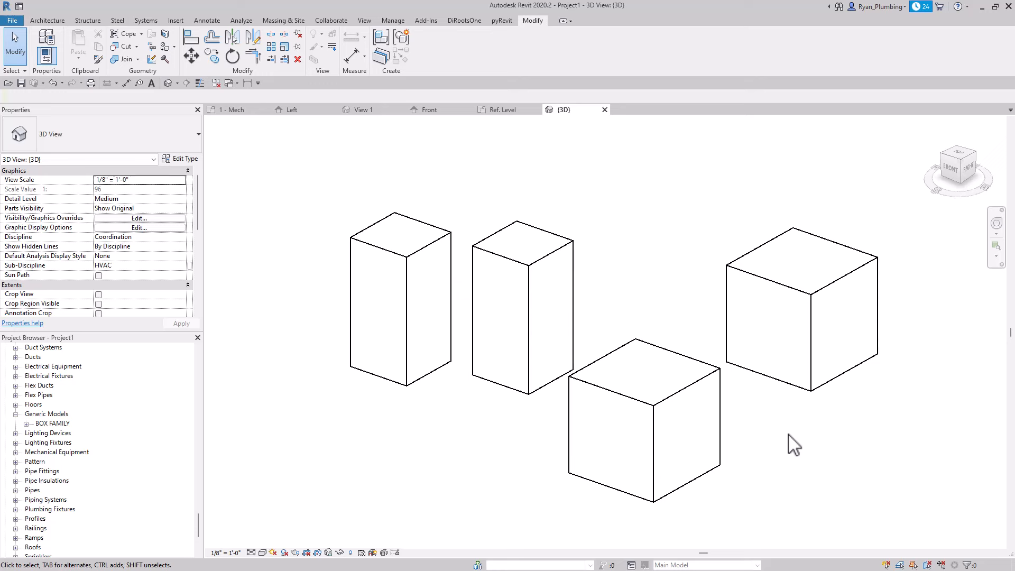
- Undo the box moves and the family load in the project
key(ctrl+z)
key(ctrl+z)
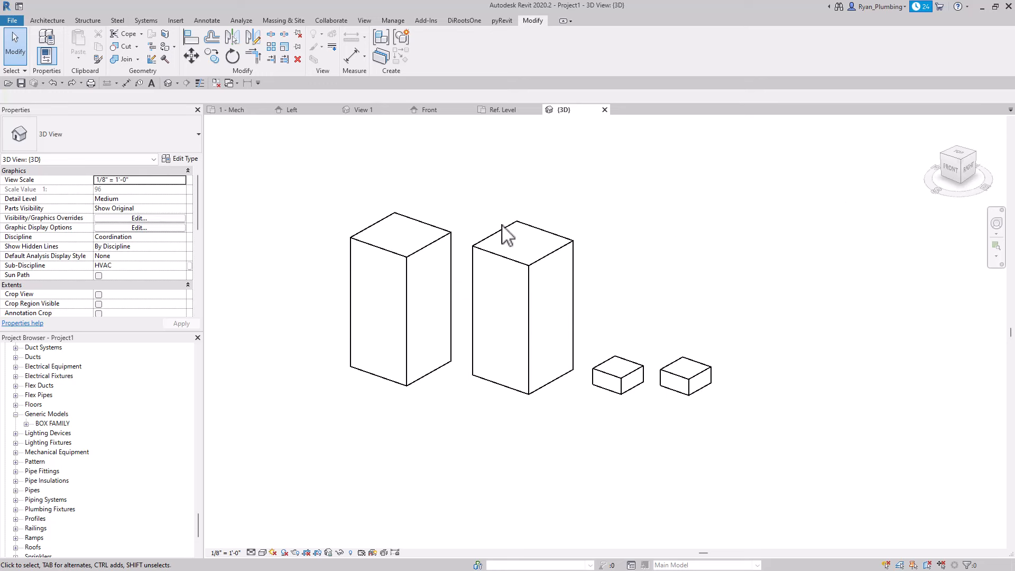
- Return to the family's View 1 and review the dimension values of Type 1 in the family types
click(443, 112)
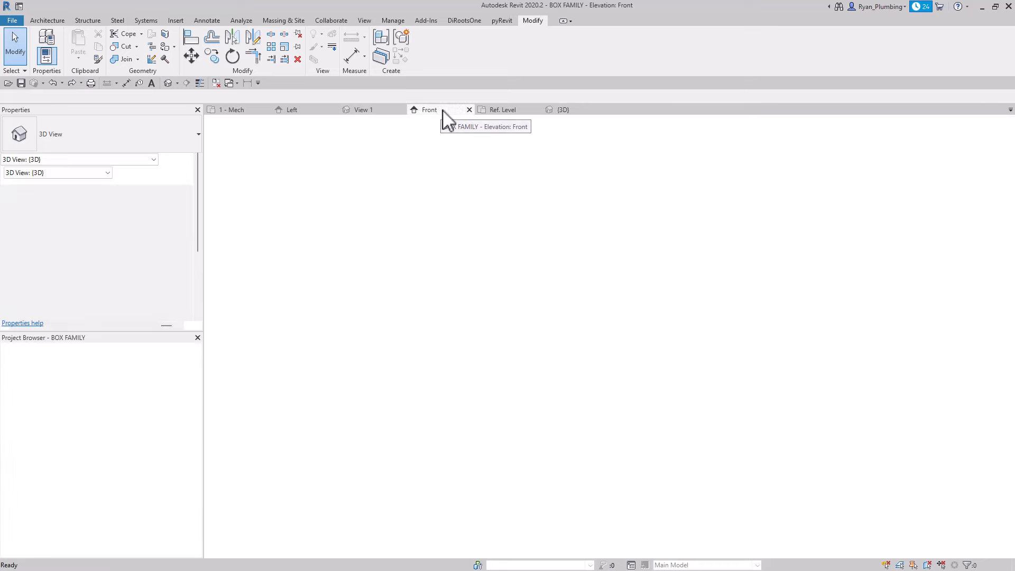
click(386, 110)
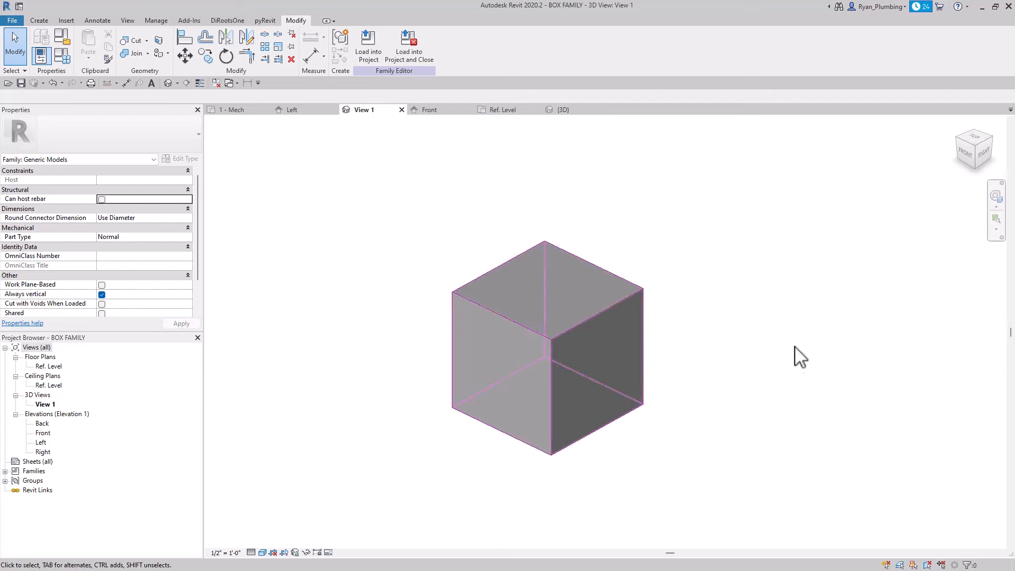
click(62, 55)
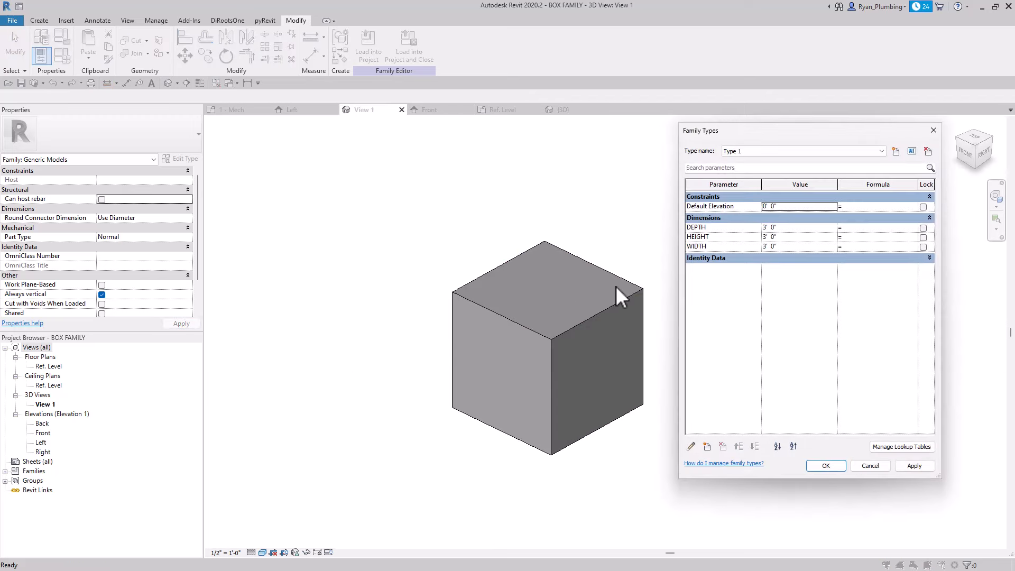
click(915, 466)
click(824, 466)
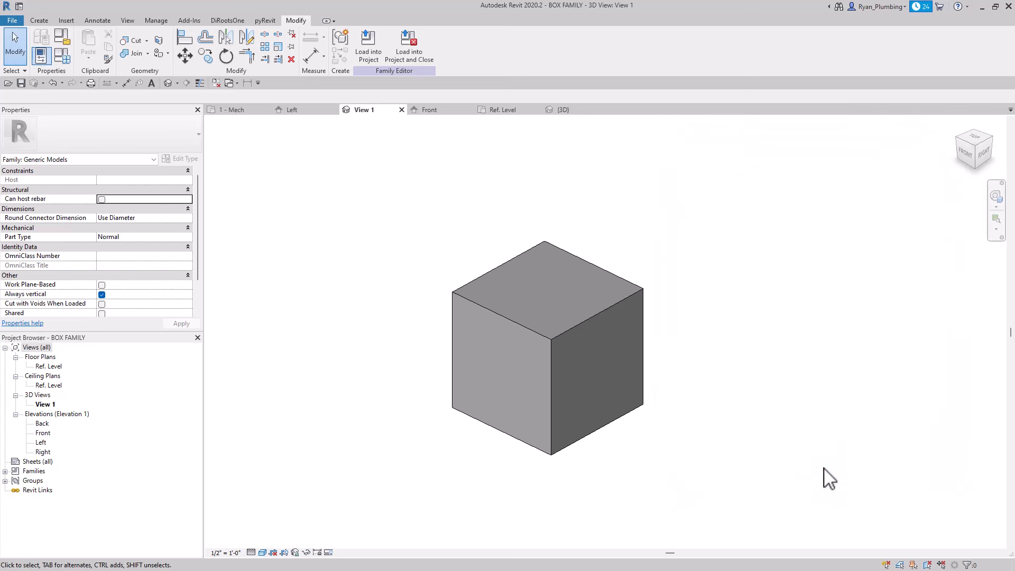
- Load BOX FAMILY into the project, overwriting only the existing version without its parameter values
click(365, 42)
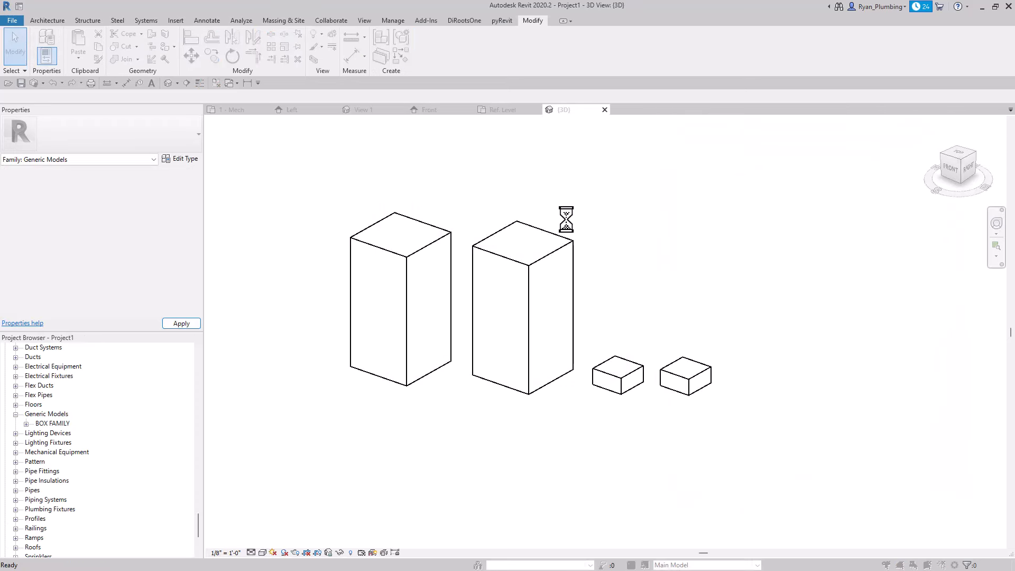
drag(816, 122, 793, 123)
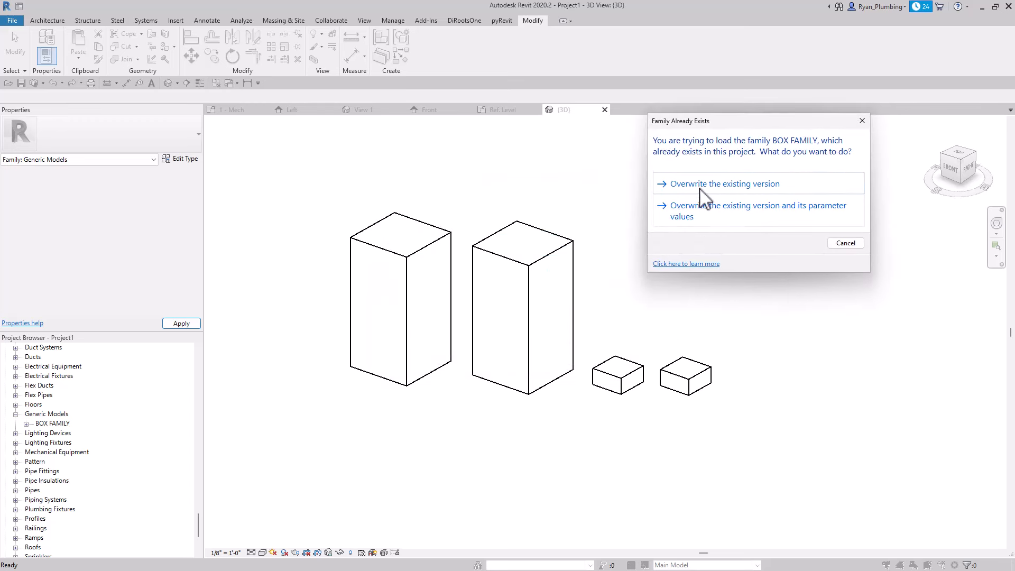
click(734, 184)
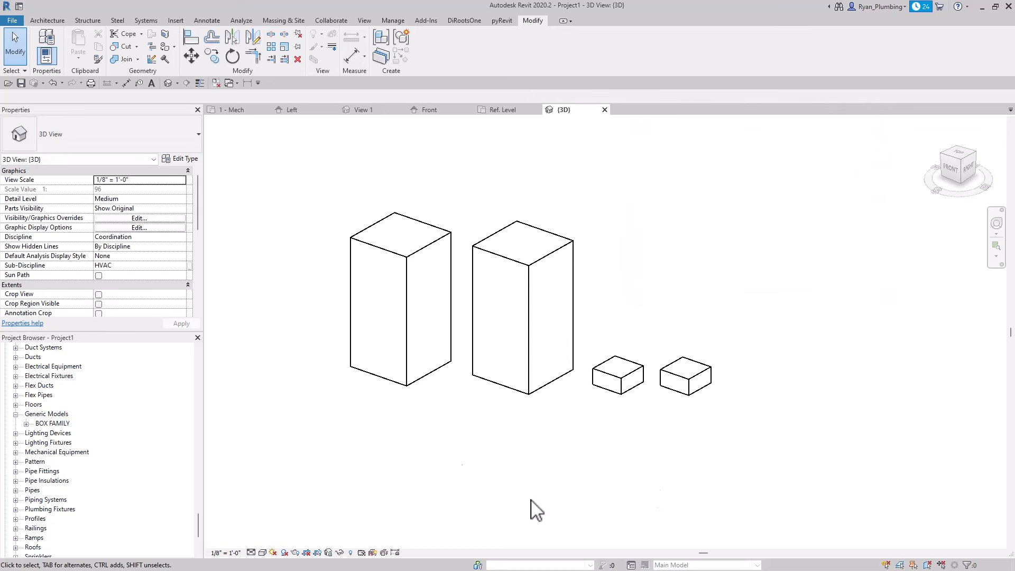
middle_drag(804, 416, 821, 434)
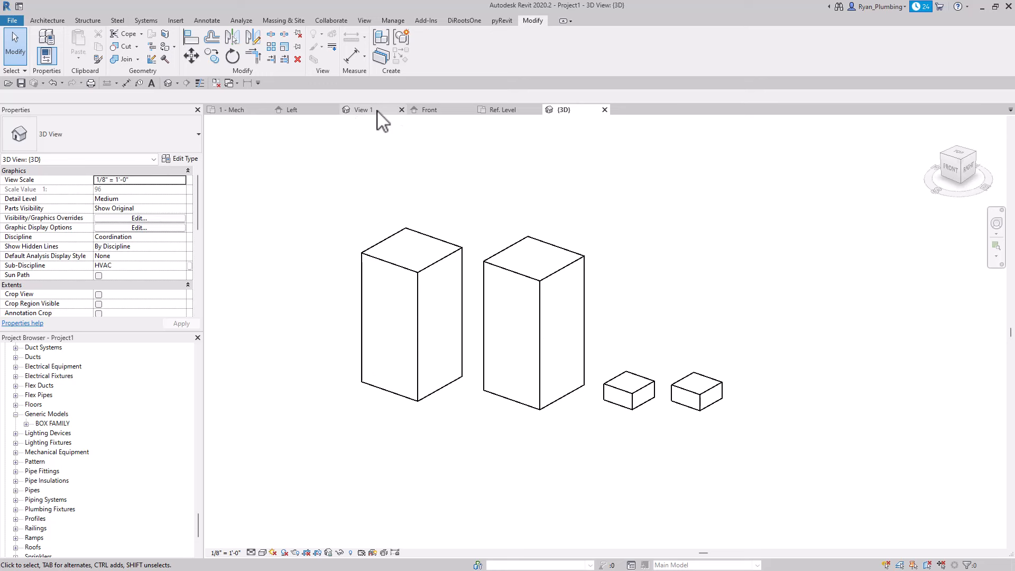
- Open the second tall box's family for editing and display its family types
click(544, 285)
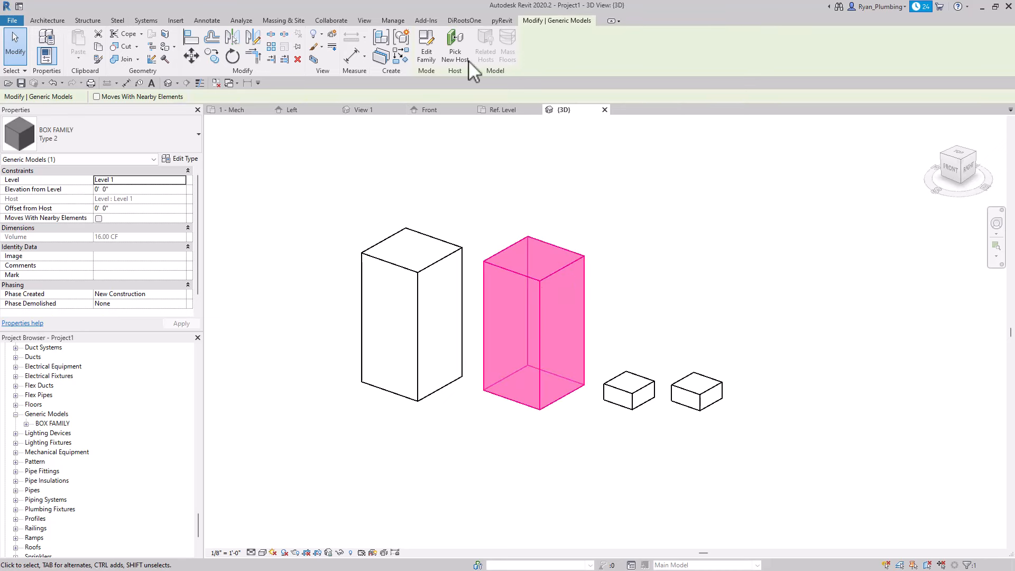
click(428, 46)
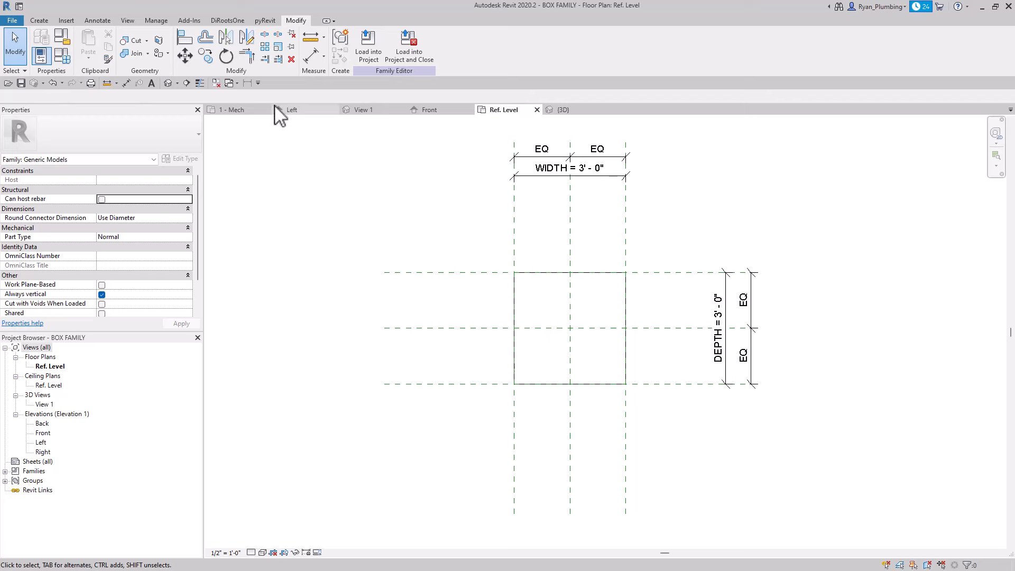
click(62, 56)
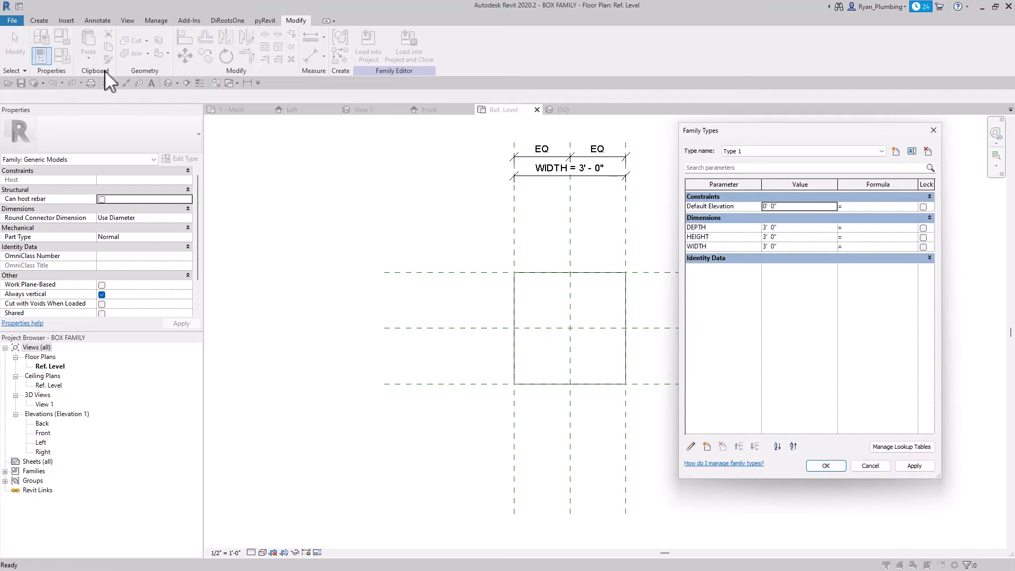
drag(752, 132, 767, 122)
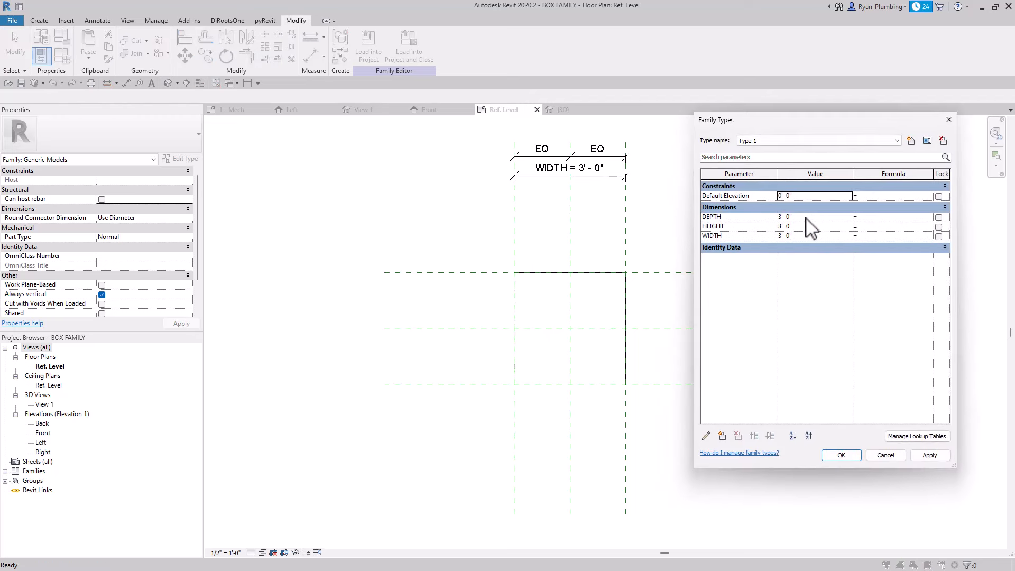
- Set DEPTH, HEIGHT and WIDTH of Type 1 to 1' and confirm the family types
click(806, 217)
click(798, 228)
text(1)
click(800, 236)
text(1)
click(928, 456)
click(825, 141)
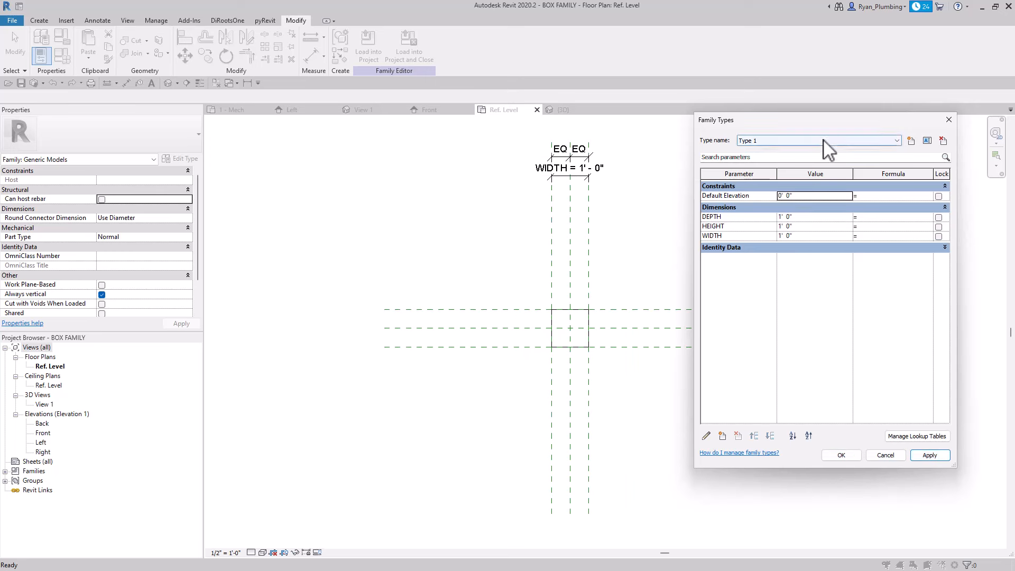
click(848, 453)
click(847, 452)
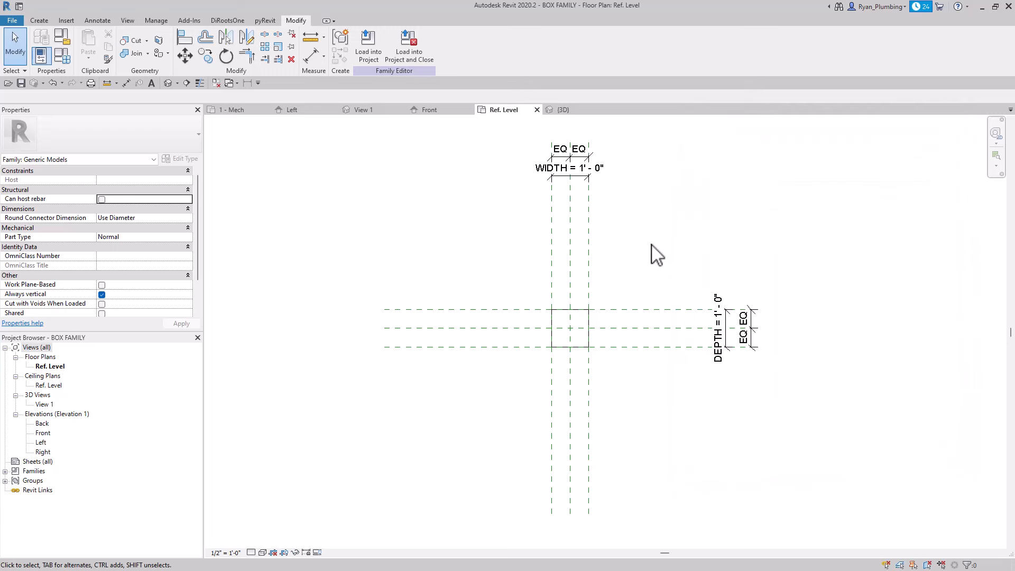
- Open the family's 3D view View 1 and examine the box
middle_drag(669, 263, 658, 274)
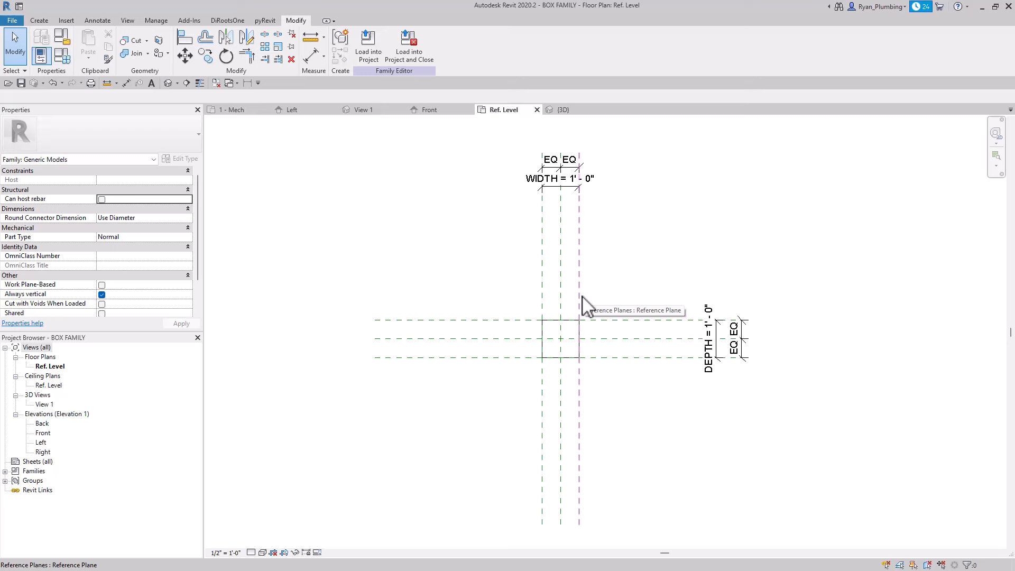
double_click(45, 404)
scroll(543, 441, up, 5)
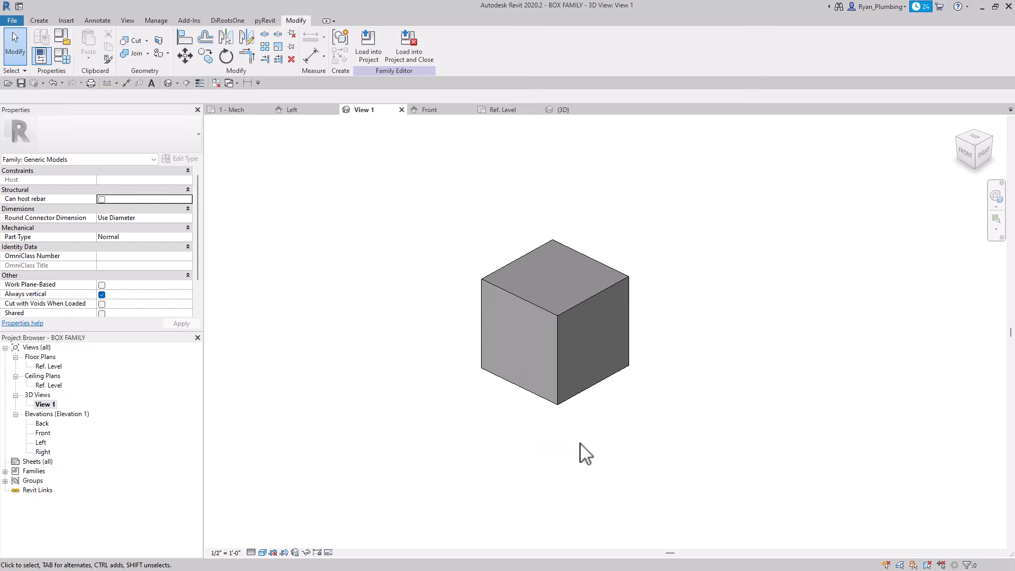
mouse_move(591, 435)
shift+middle_down()
mouse_move(634, 400)
mouse_move(593, 448)
mouse_move(603, 439)
shift+middle_up()
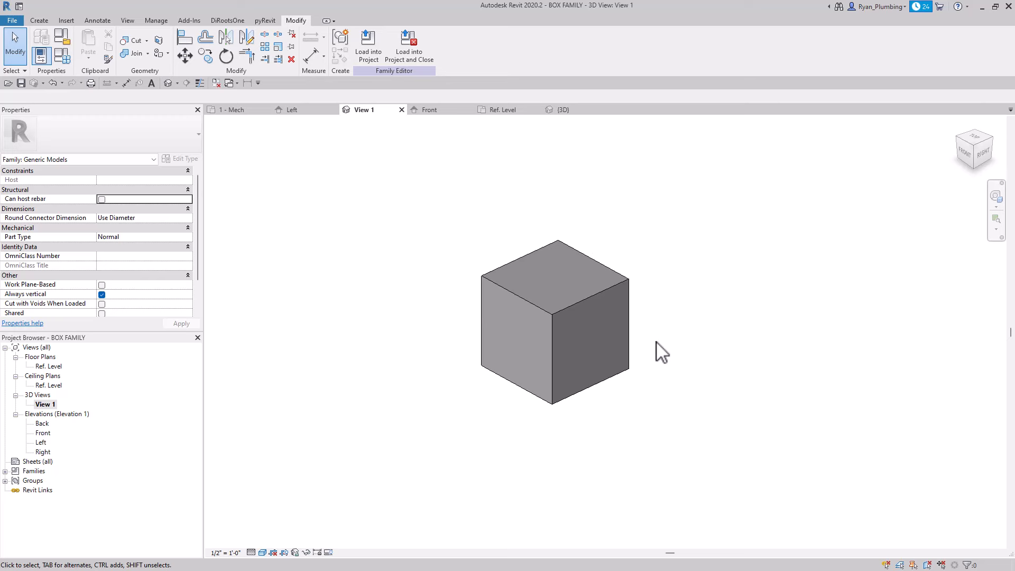
- Reorder the family's dimension parameters to WIDTH, DEPTH, HEIGHT in the family types and save the family
click(61, 53)
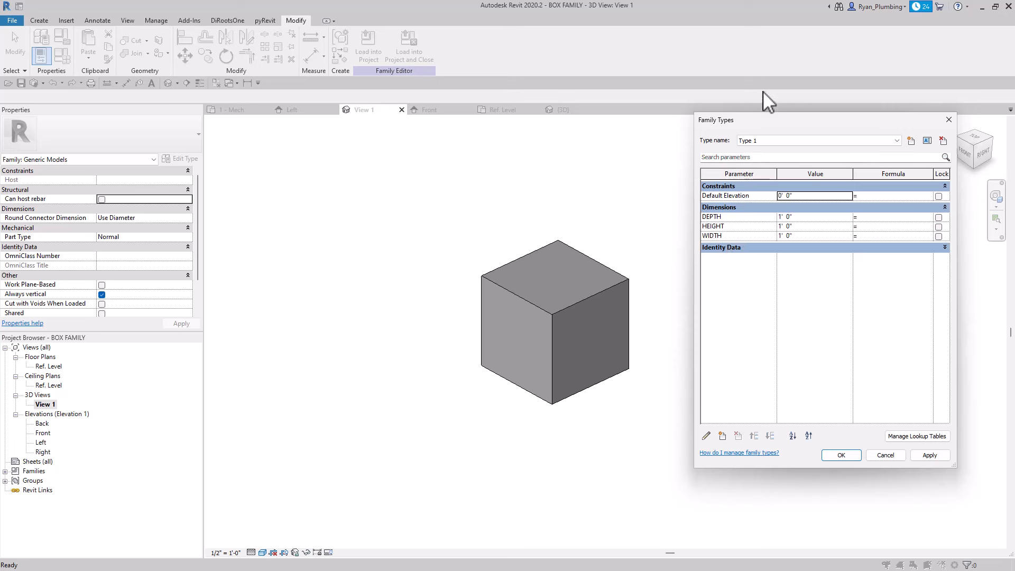
drag(772, 121, 750, 143)
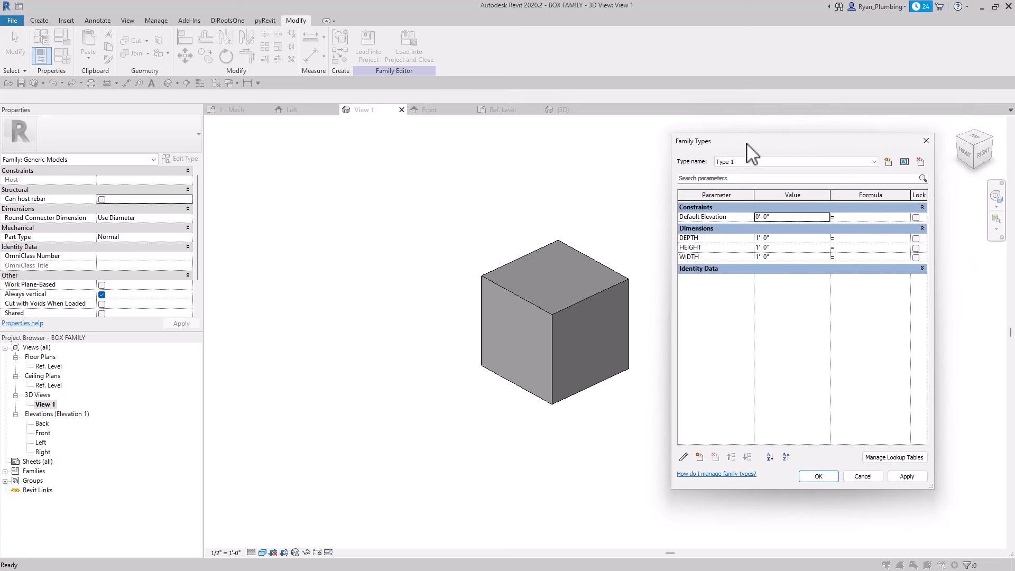
click(709, 248)
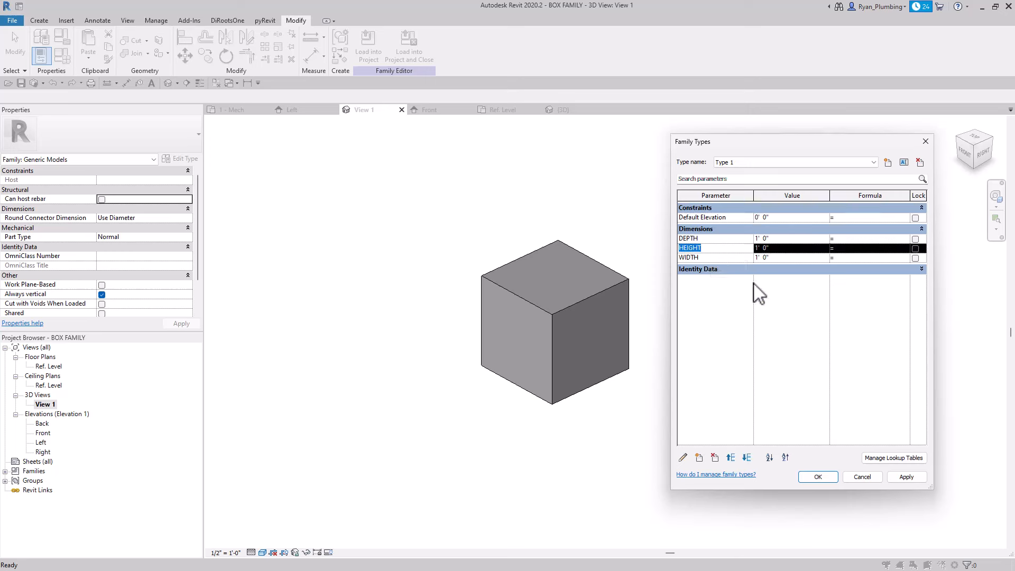
click(747, 459)
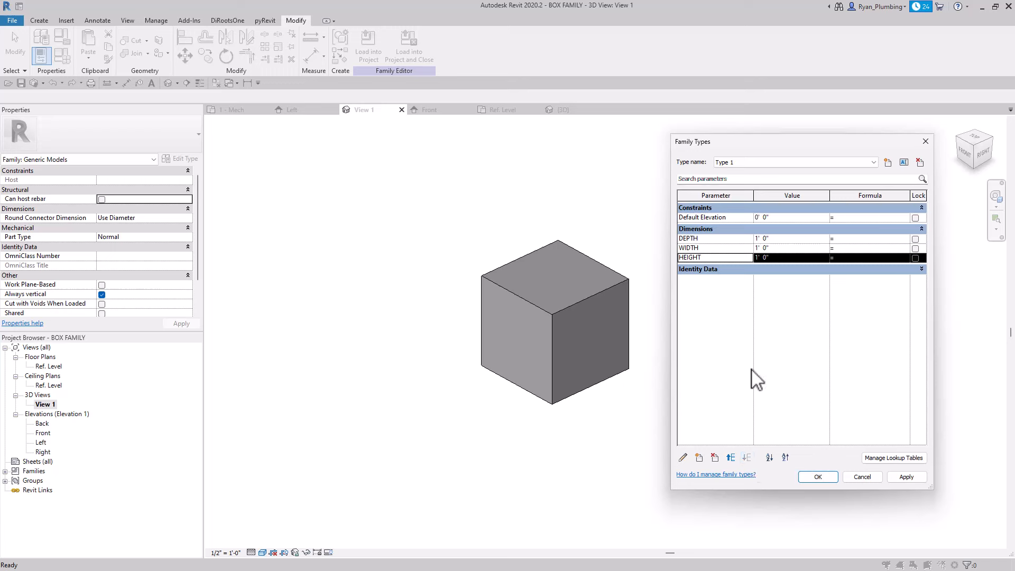
click(712, 247)
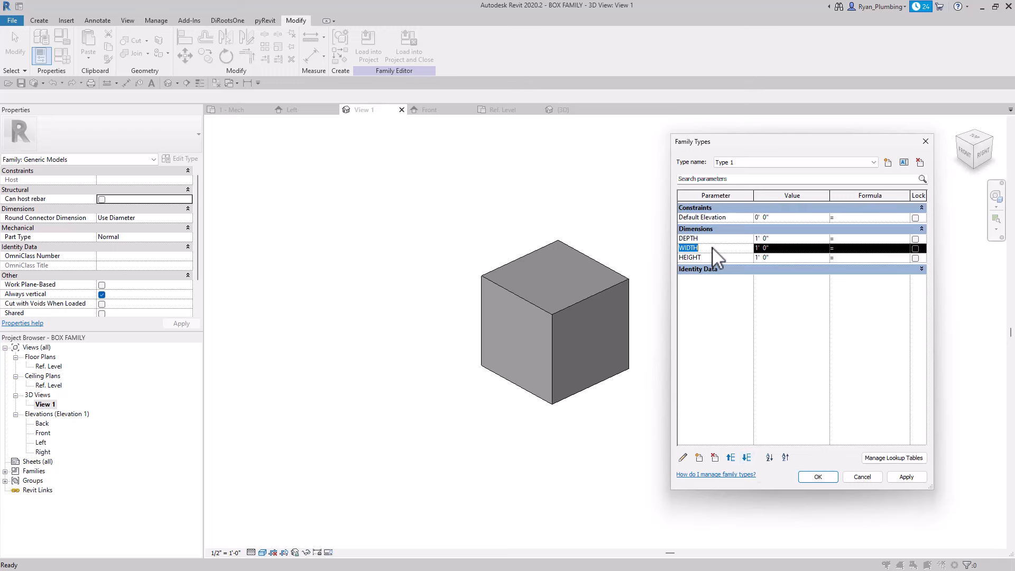
click(730, 458)
drag(682, 240, 687, 246)
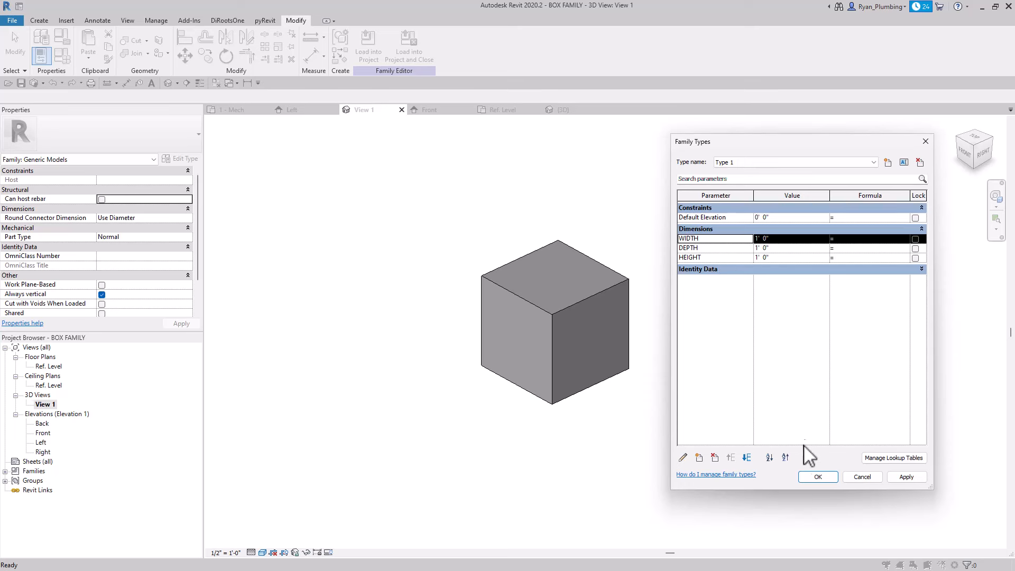
click(816, 476)
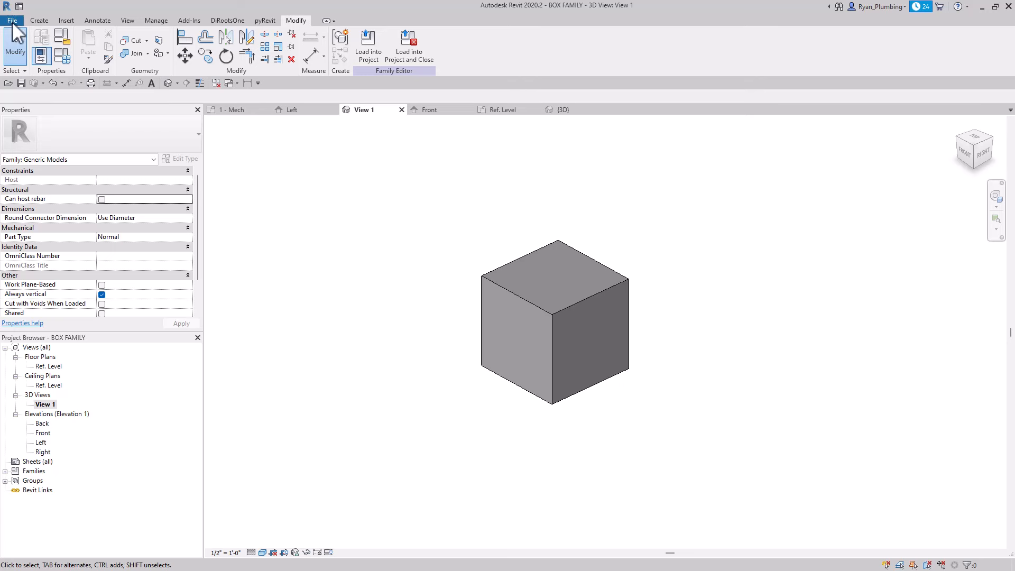
click(21, 83)
- Delete BOX FAMILY from the project, including its types and all placed instances
click(235, 111)
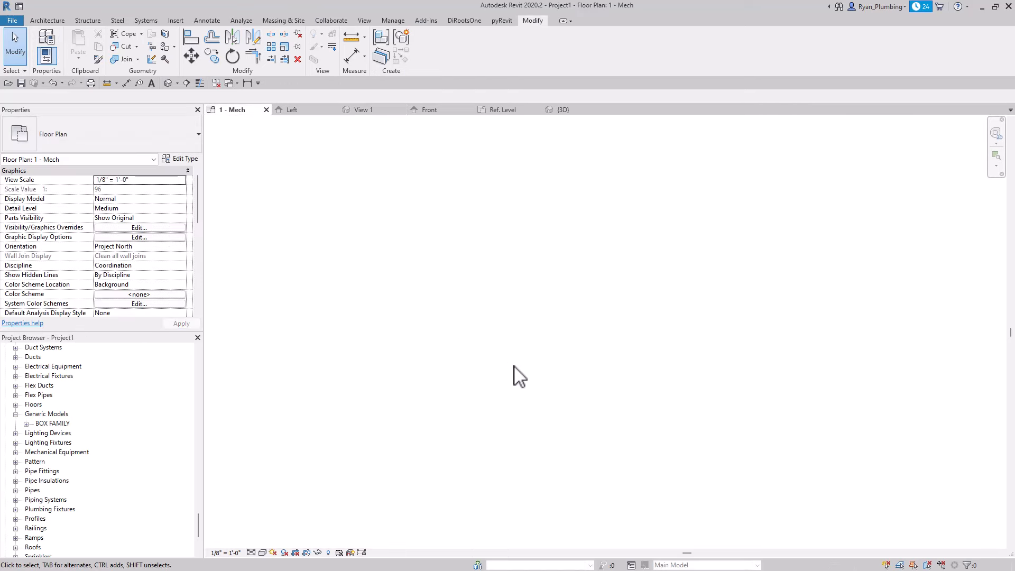
click(575, 111)
scroll(729, 317, down, 2)
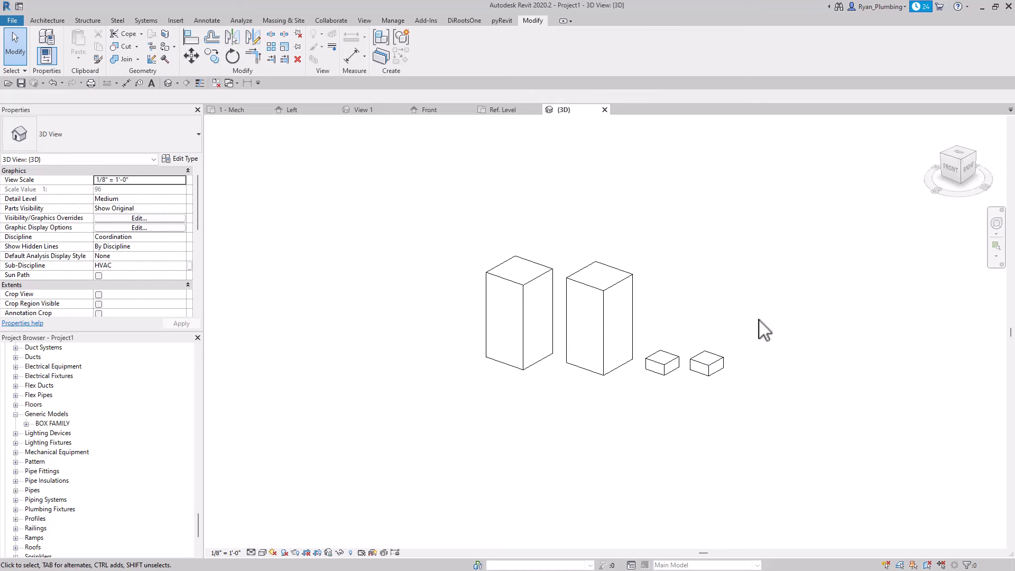
shift+middle_drag(757, 328, 795, 332)
scroll(795, 330, up, 2)
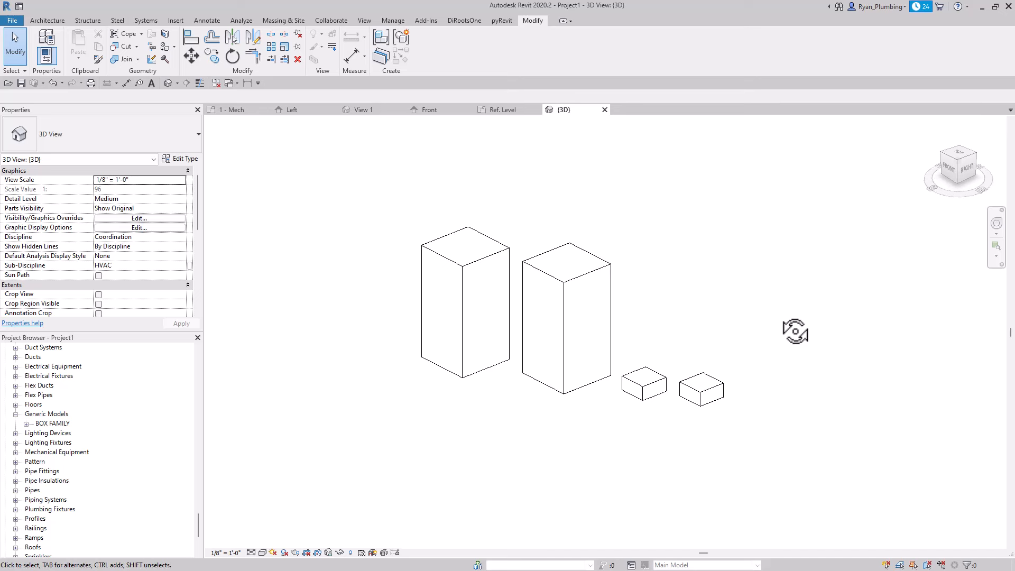
right_click(60, 426)
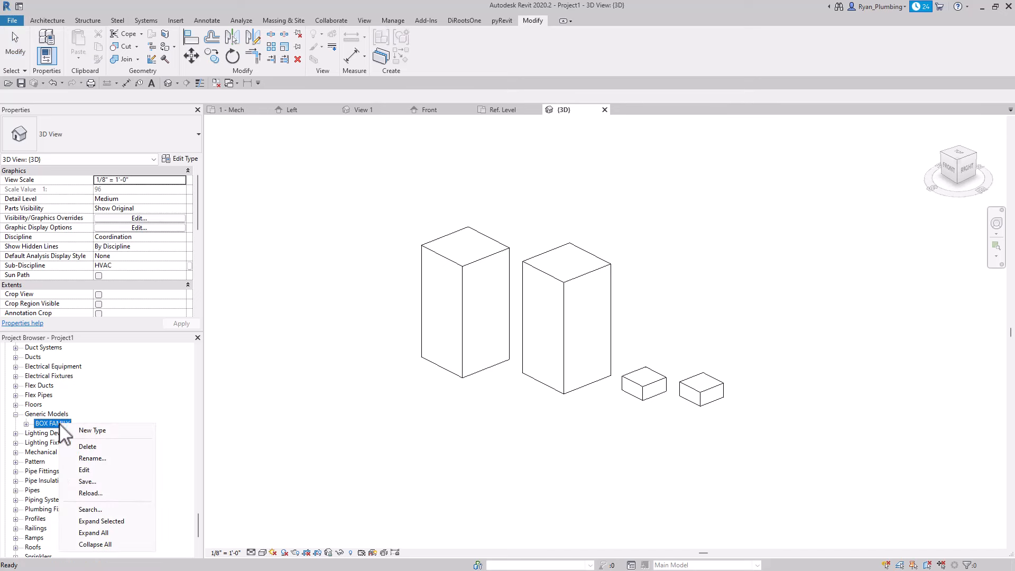
click(86, 447)
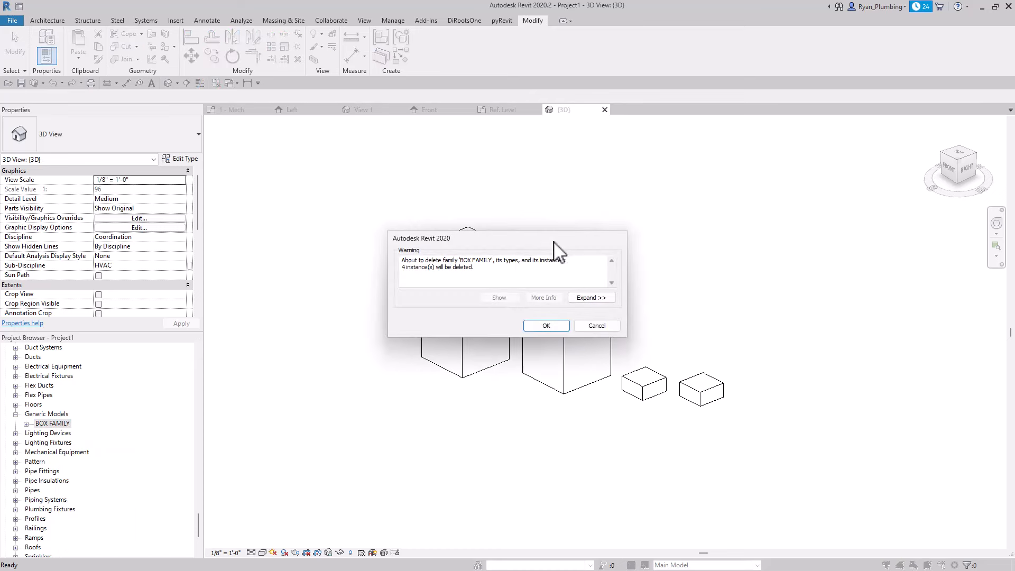
drag(552, 238, 587, 142)
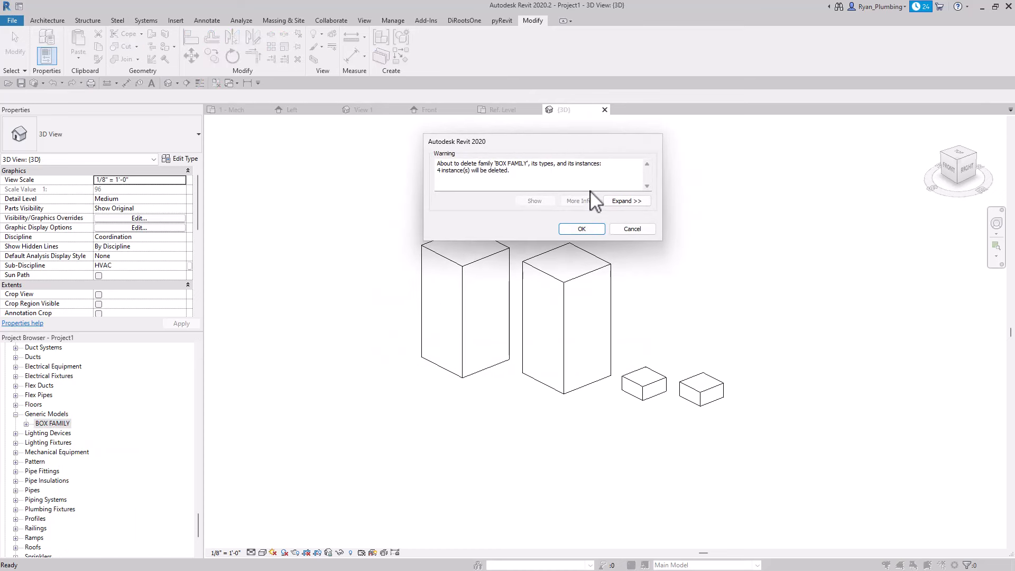
click(586, 228)
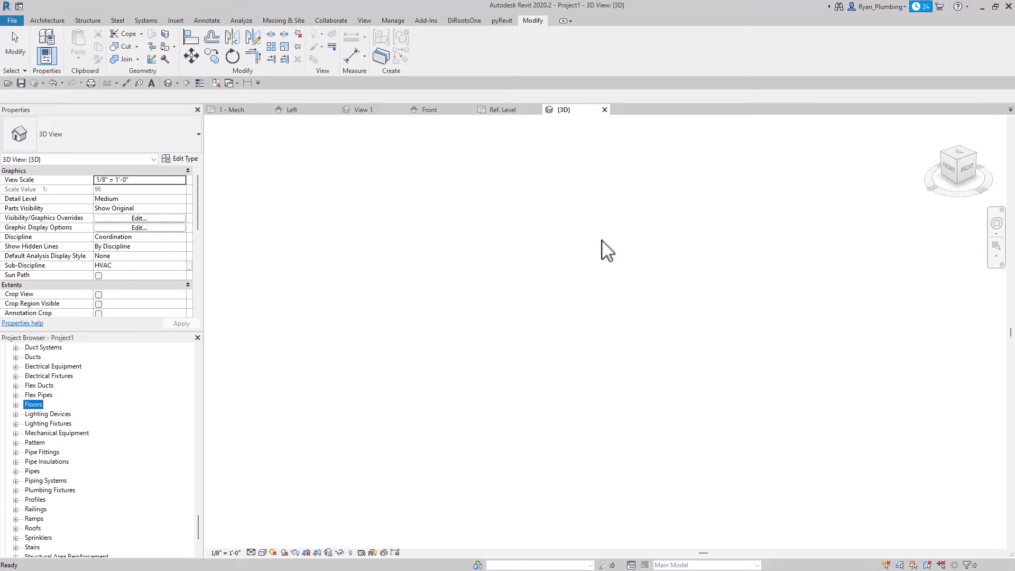
- Load the edited BOX FAMILY into the project and place one Type 1 instance in the 3D view
click(381, 111)
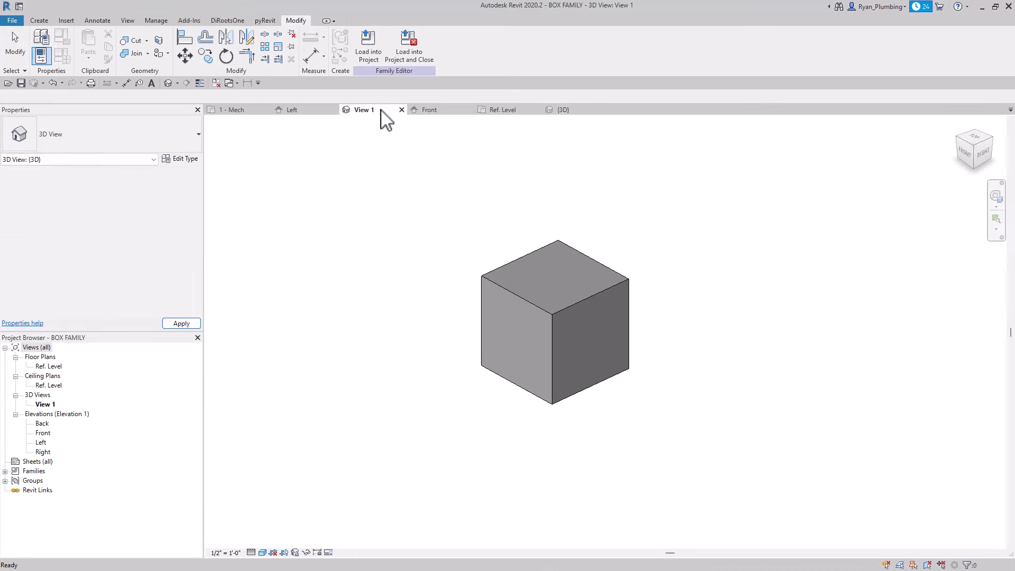
click(377, 52)
click(558, 324)
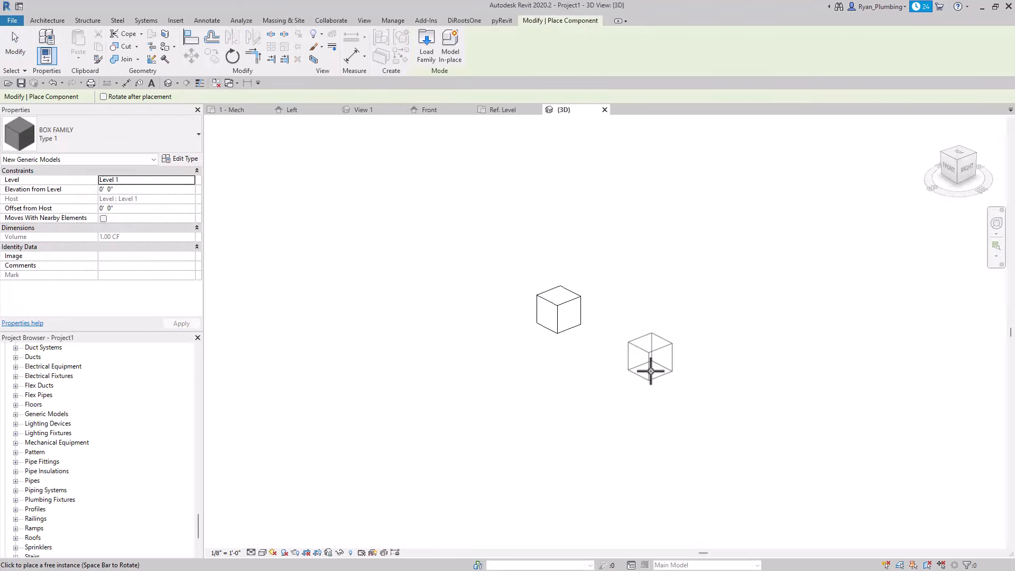
key(Escape)
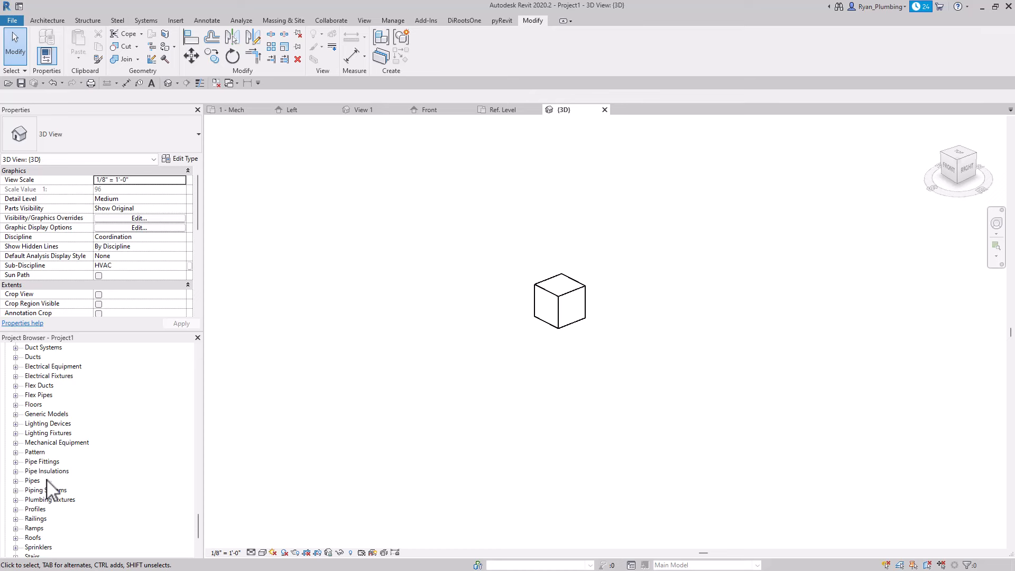
- Locate Type 1 of BOX FAMILY under the project's Generic Models and review its dimension parameters
click(16, 413)
click(42, 424)
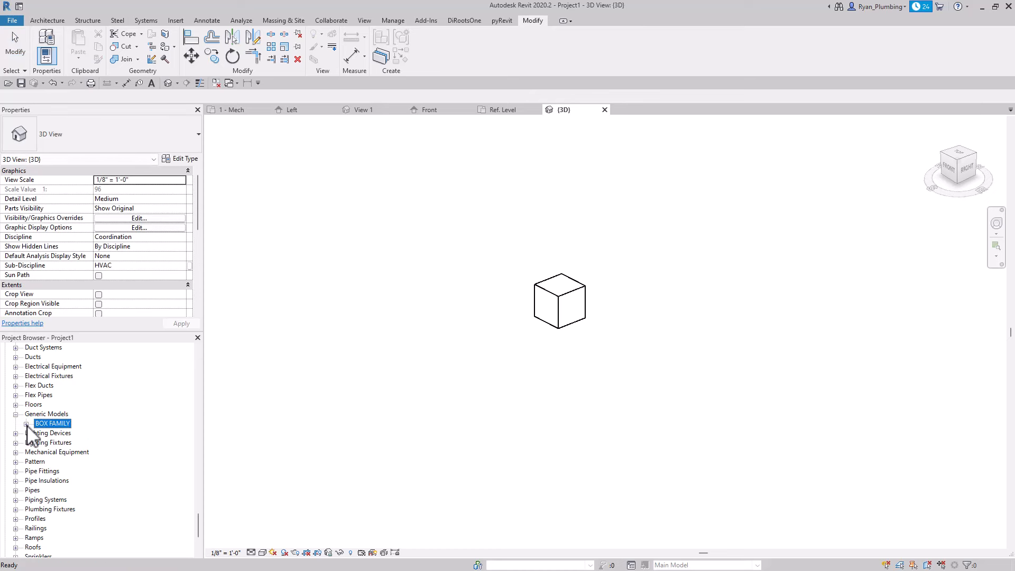
click(26, 423)
click(54, 433)
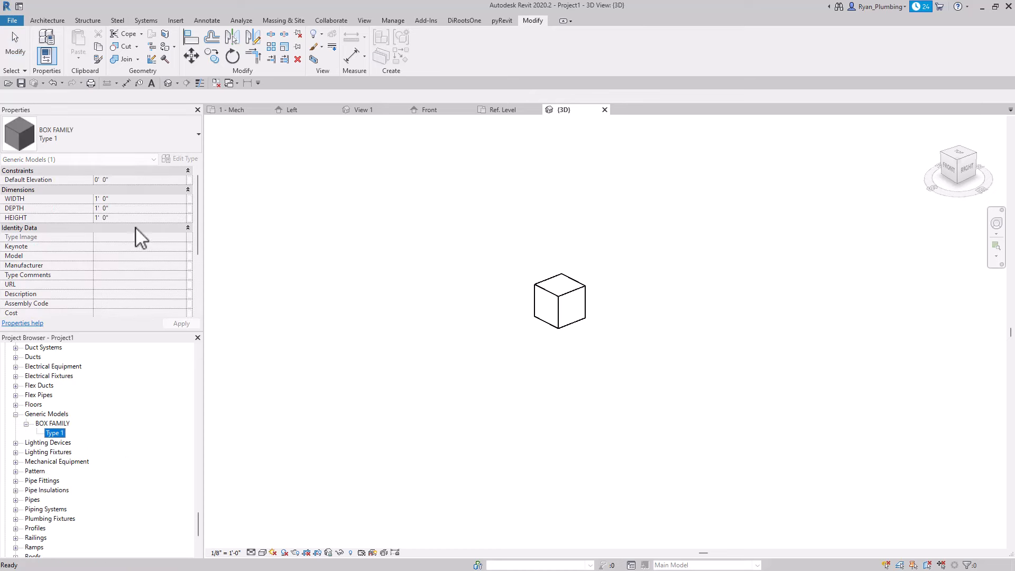
click(641, 385)
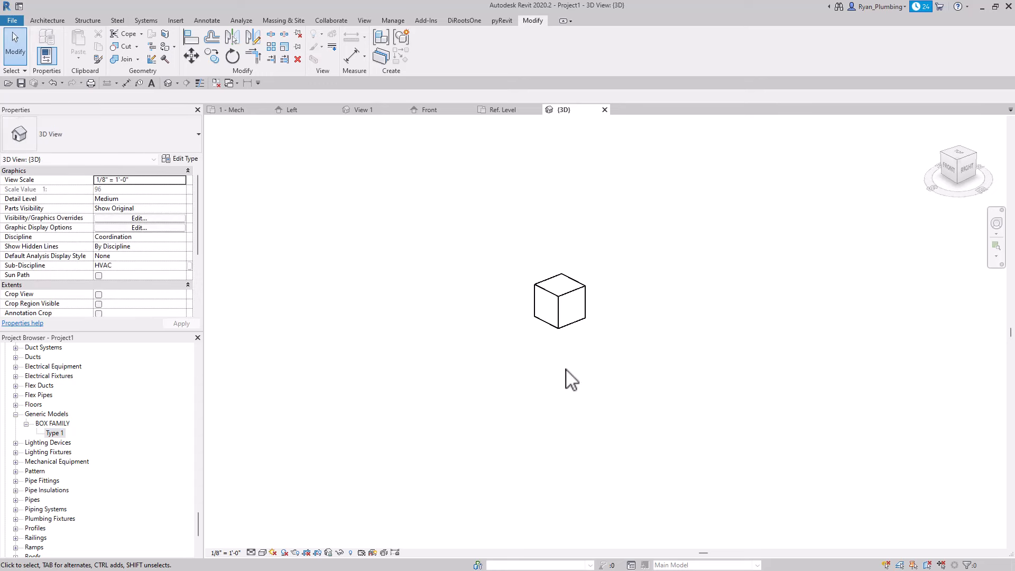
shift+middle_drag(571, 378, 587, 385)
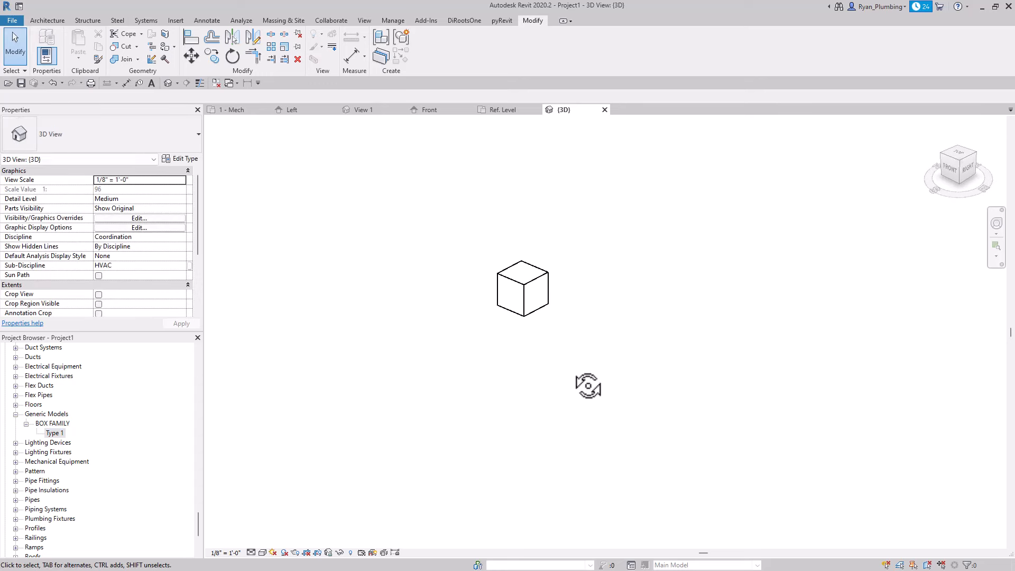
scroll(528, 343, up, 1)
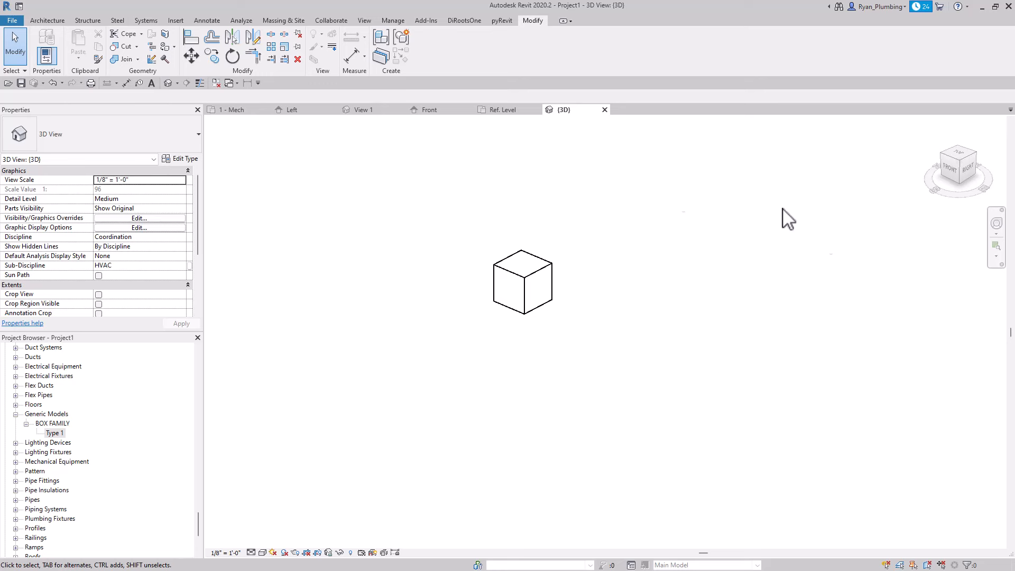
- Examine the placed box's type properties, checking the WIDTH, DEPTH and HEIGHT parameters, without changing any values
click(553, 302)
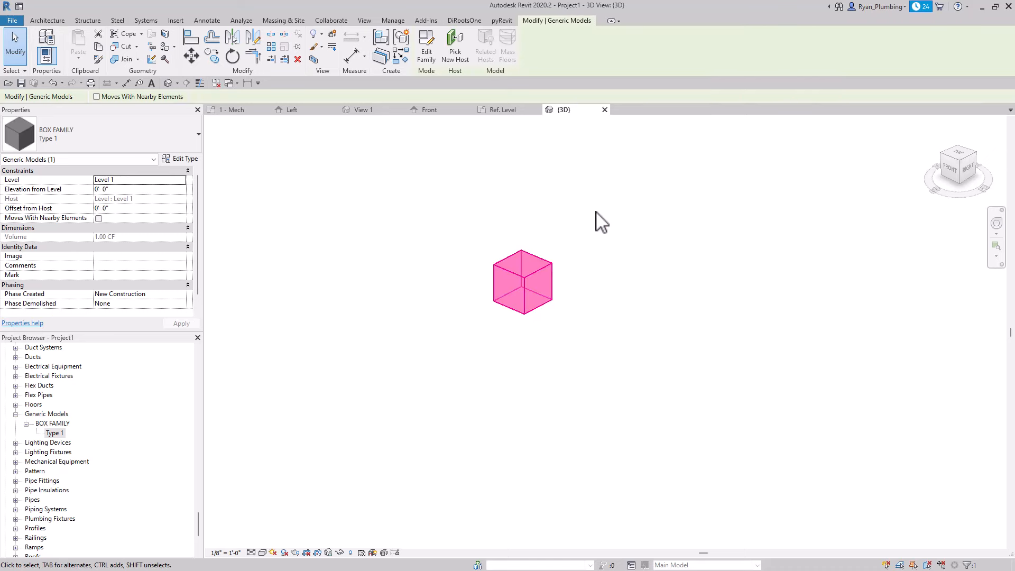
click(180, 159)
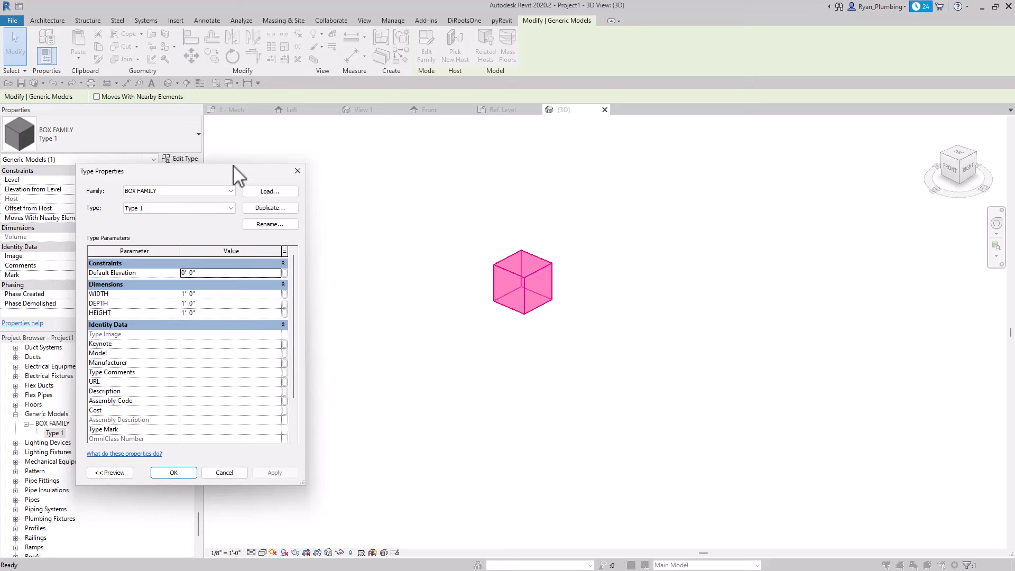
drag(235, 165, 287, 133)
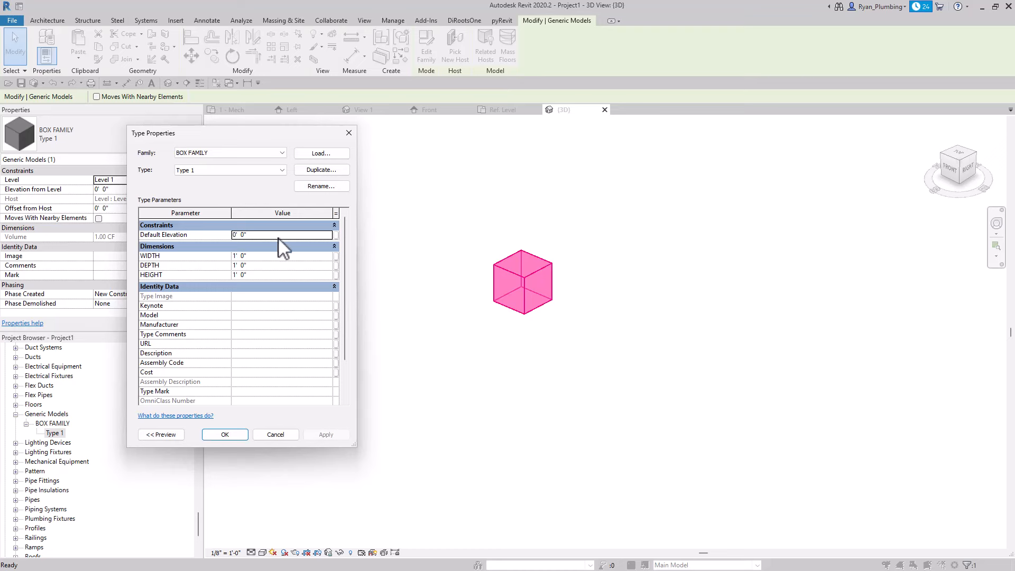
click(225, 433)
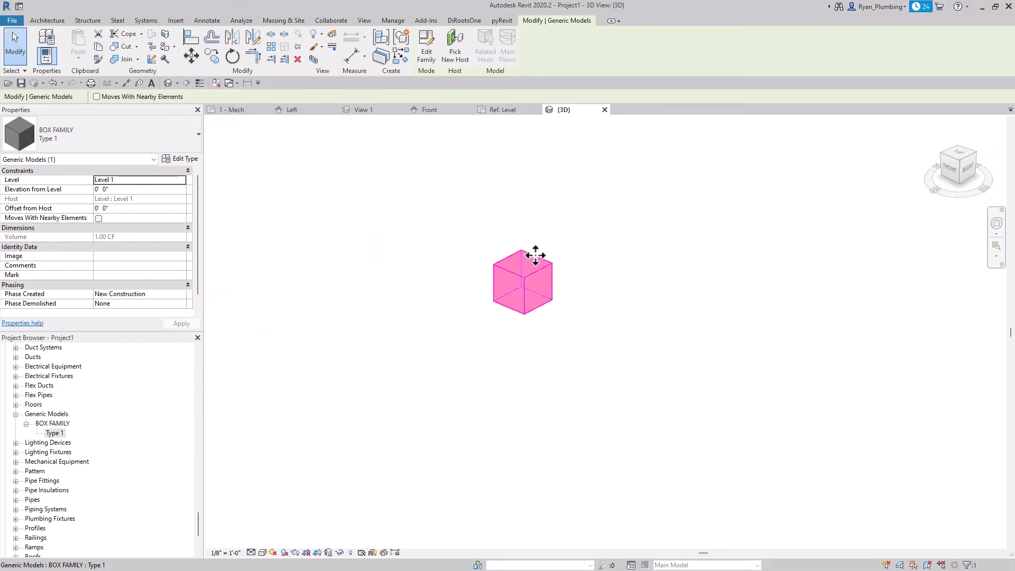
click(493, 249)
scroll(494, 249, up, 3)
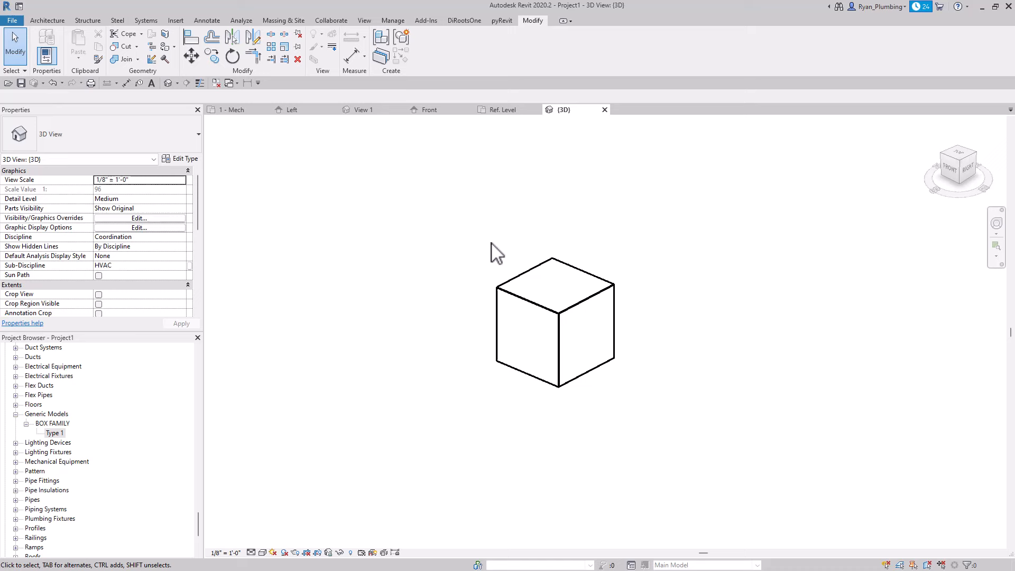
click(574, 306)
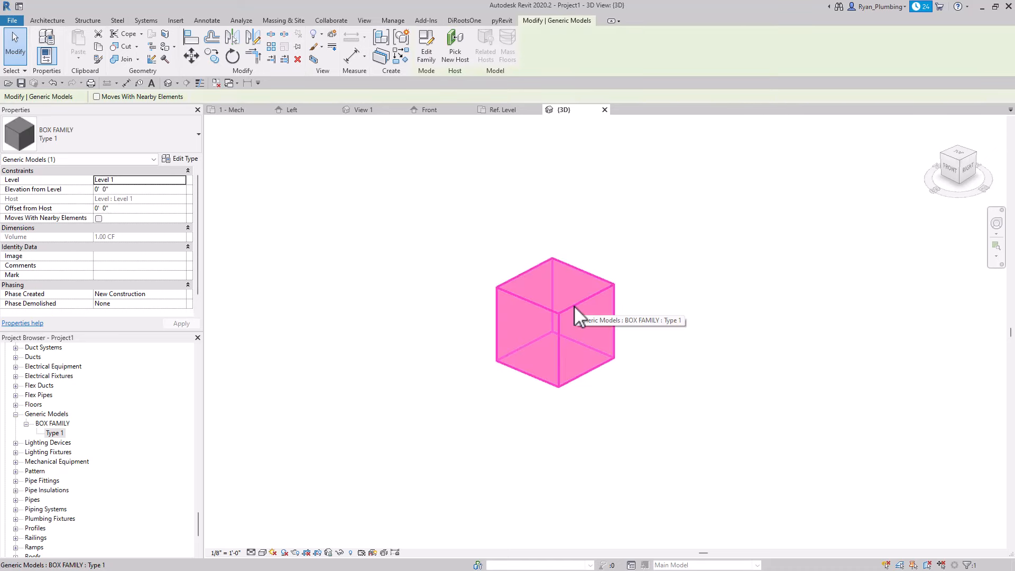
click(185, 159)
drag(254, 146, 278, 152)
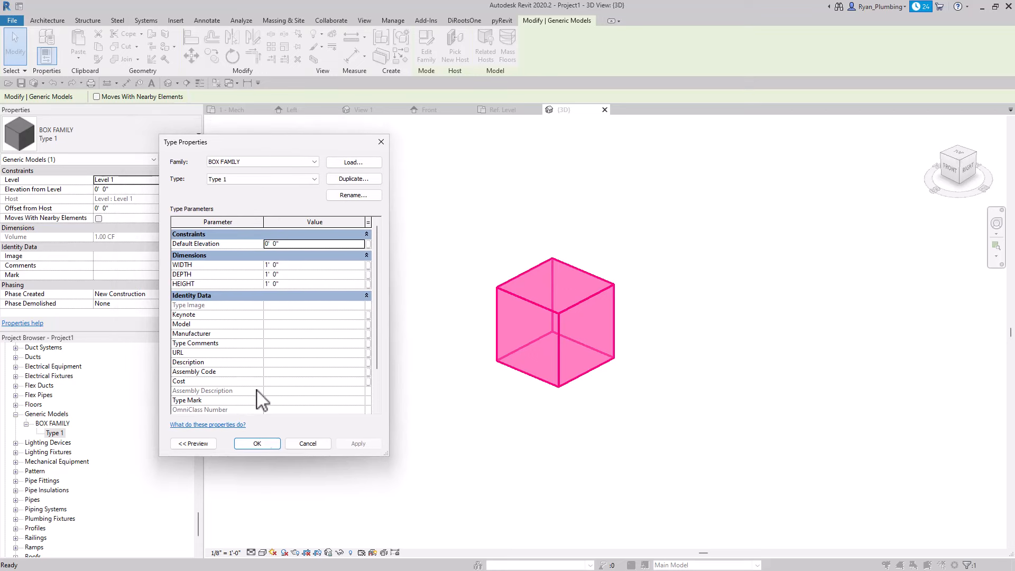
click(316, 443)
click(577, 447)
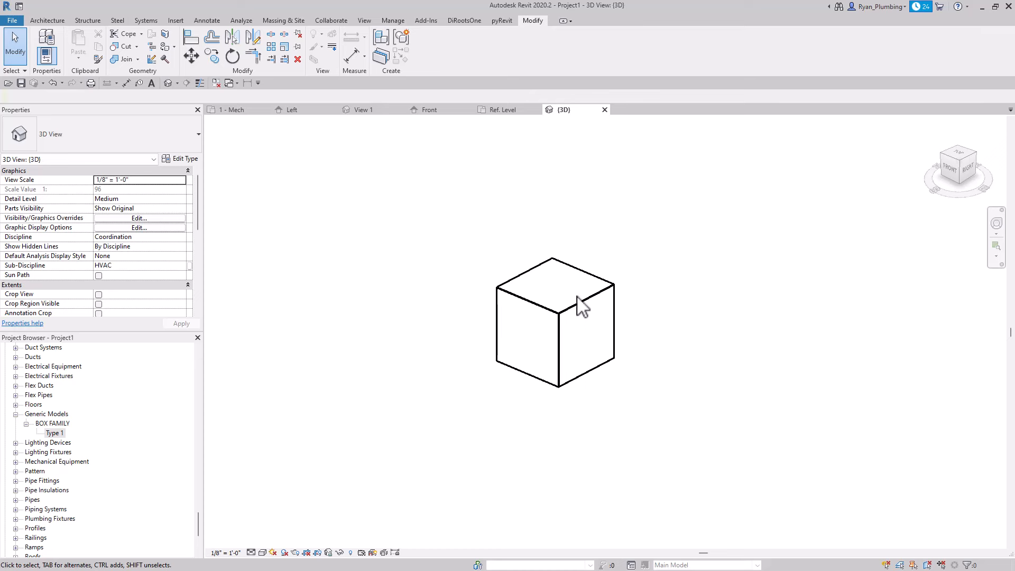
click(596, 304)
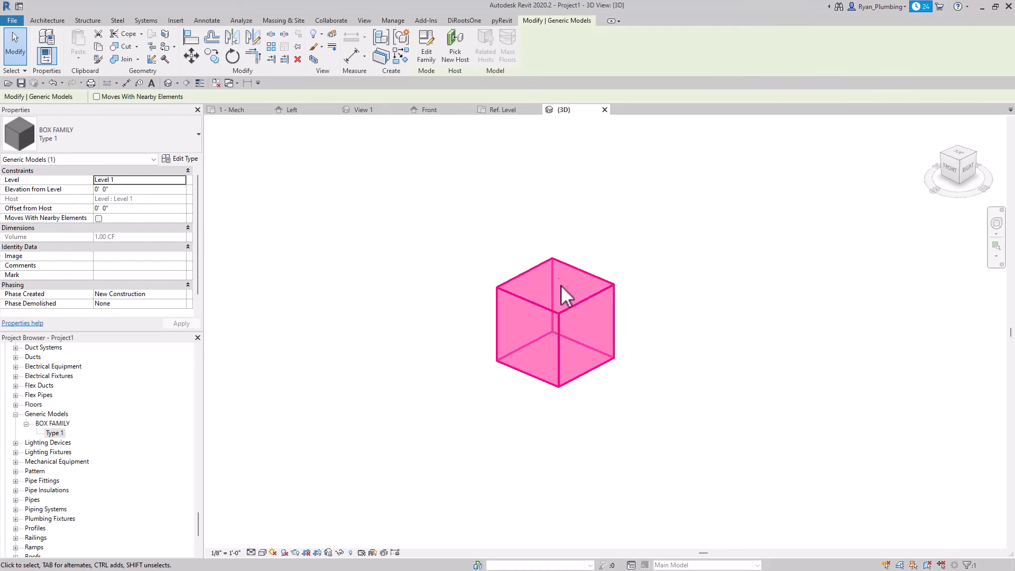
click(587, 434)
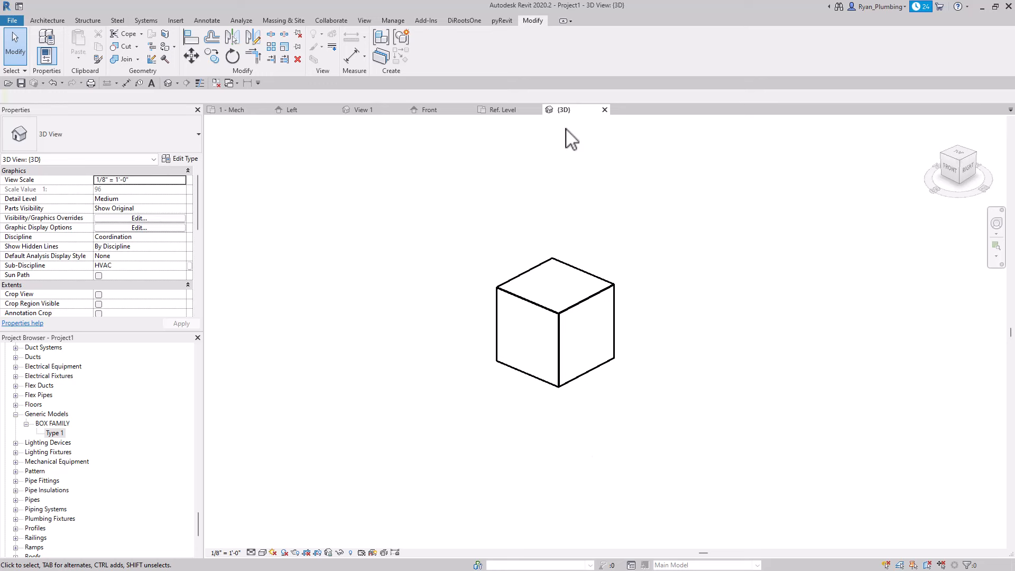
- Close all inactive views and switch to the family's 3D view View 1
click(362, 21)
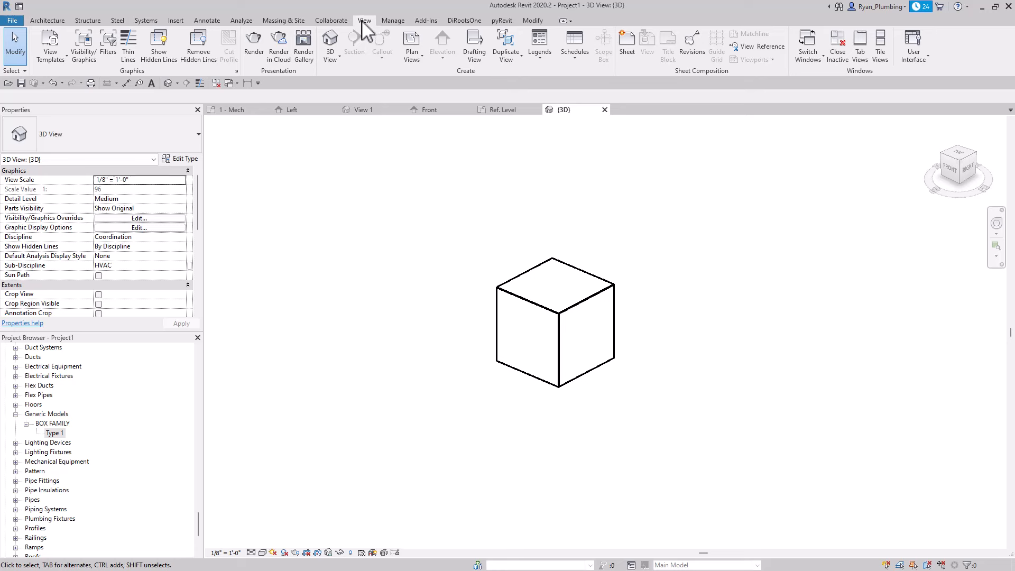
click(839, 39)
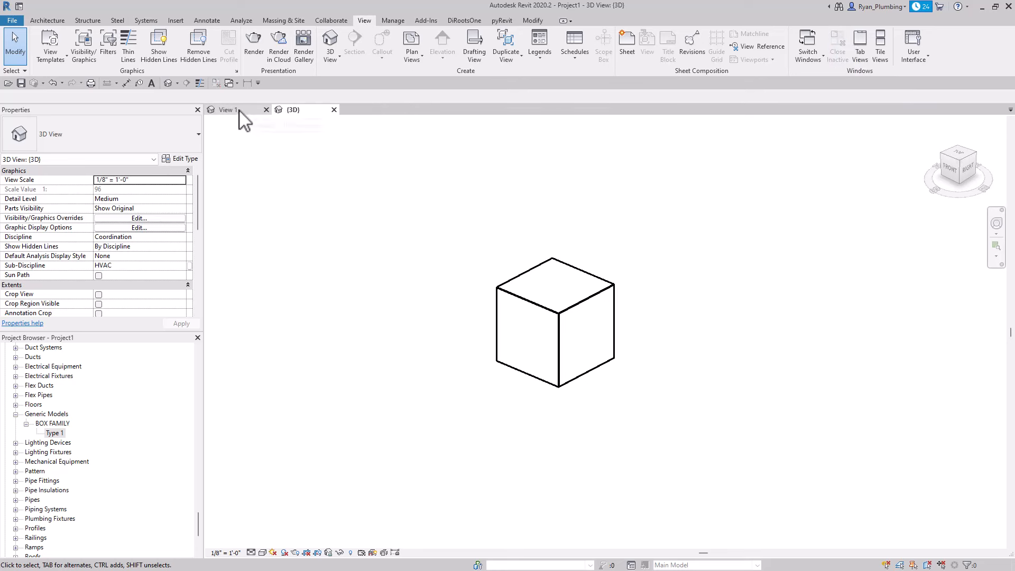
click(239, 110)
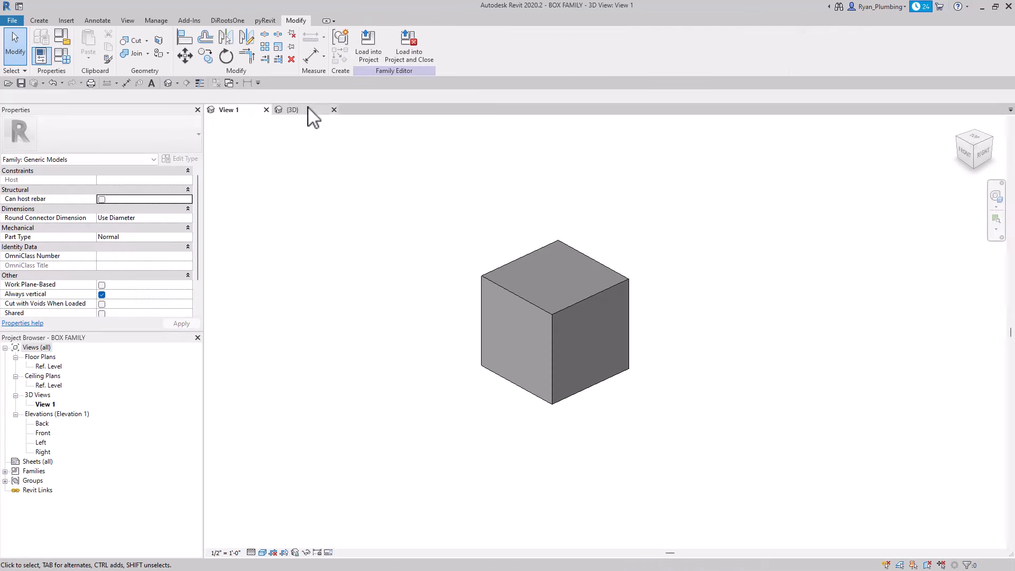
- Place the project's 3D view ahead of the family view and open the placed box's family for editing
click(309, 109)
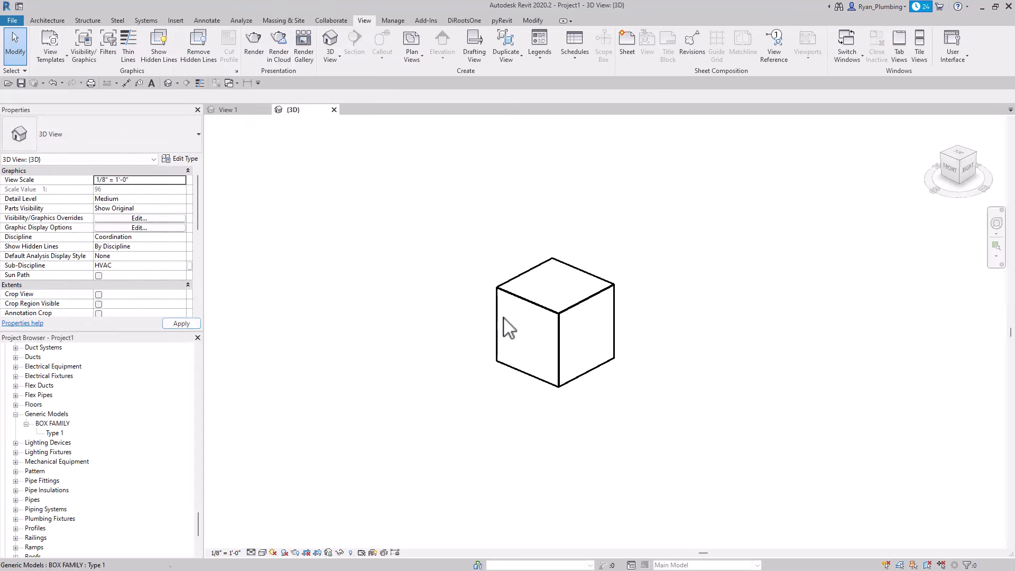
drag(310, 110, 238, 112)
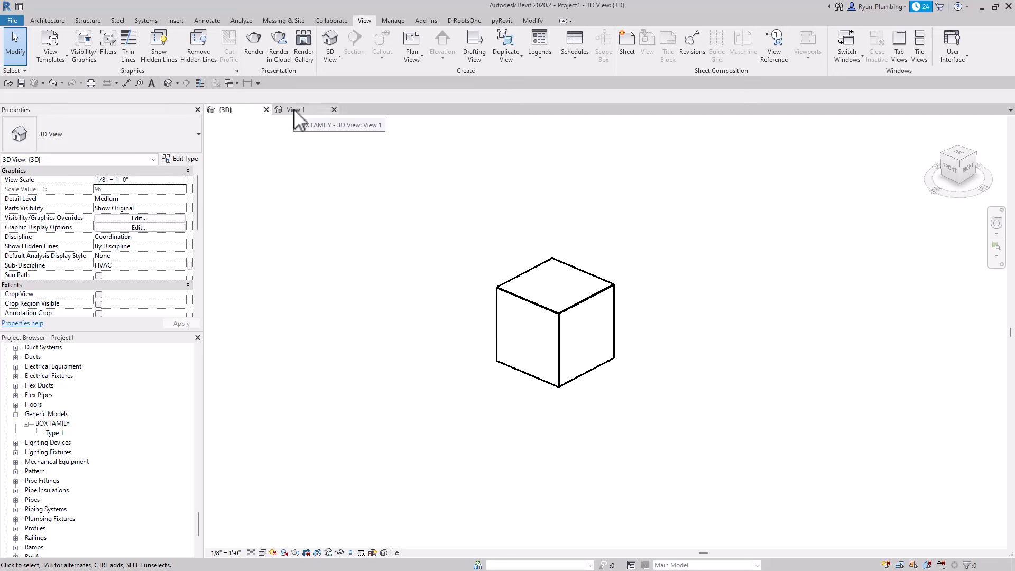
click(561, 313)
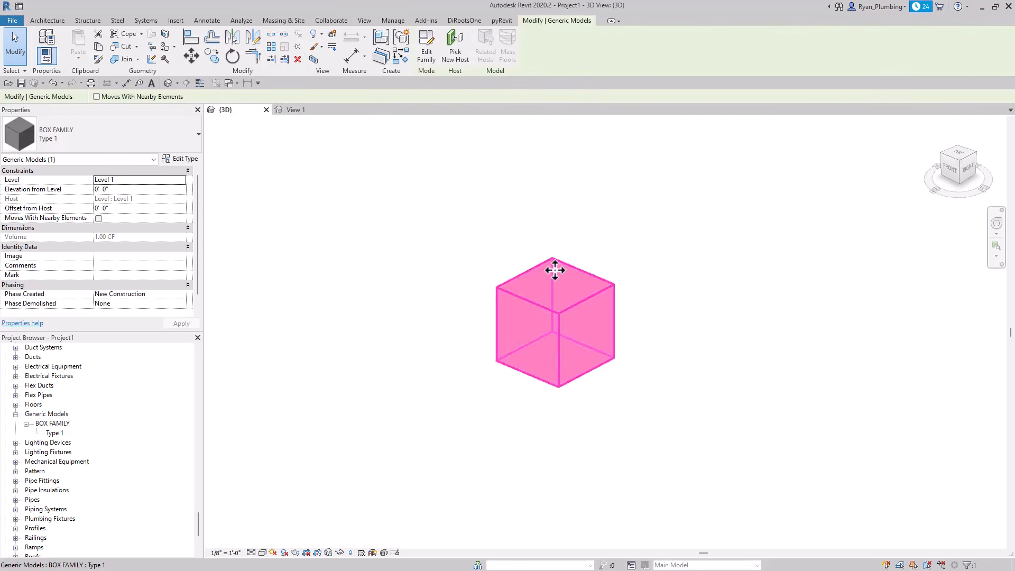
double_click(591, 296)
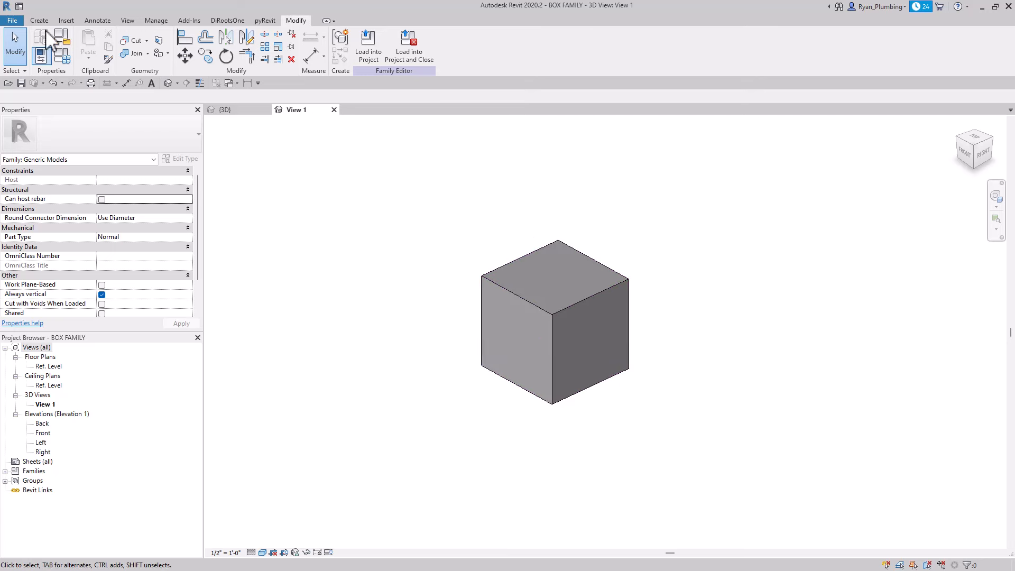
- Save a copy of the family in the MEP FAMILIES COURSE folder as BOX FAMILY - TYPE
click(12, 21)
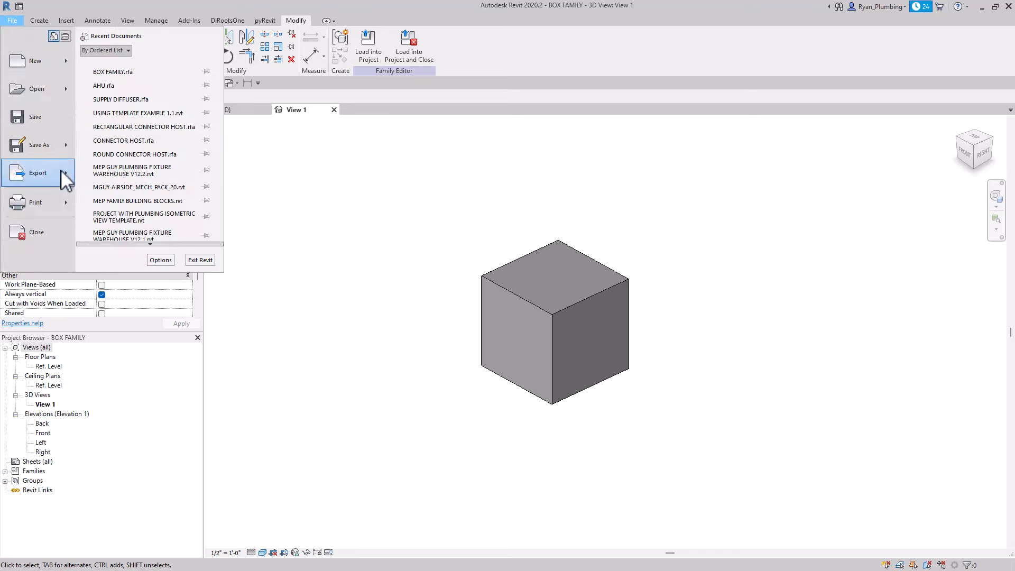
mouse_move(37, 146)
click(110, 140)
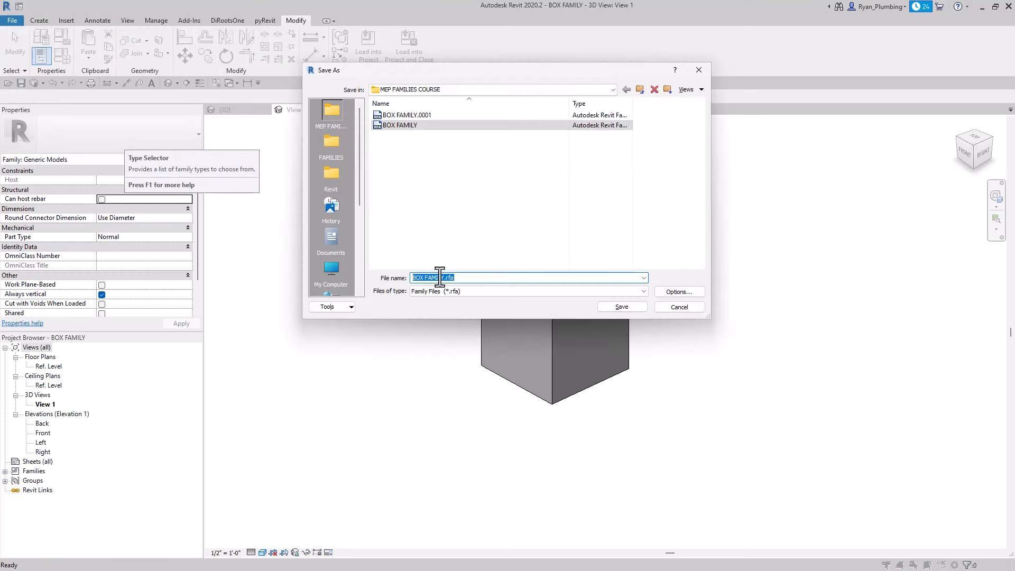
click(444, 277)
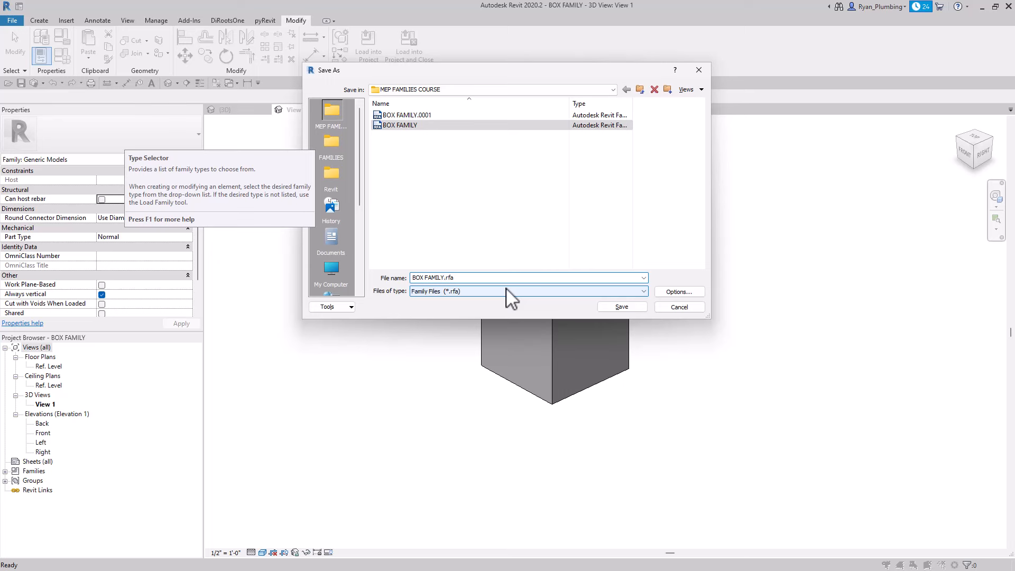
click(631, 305)
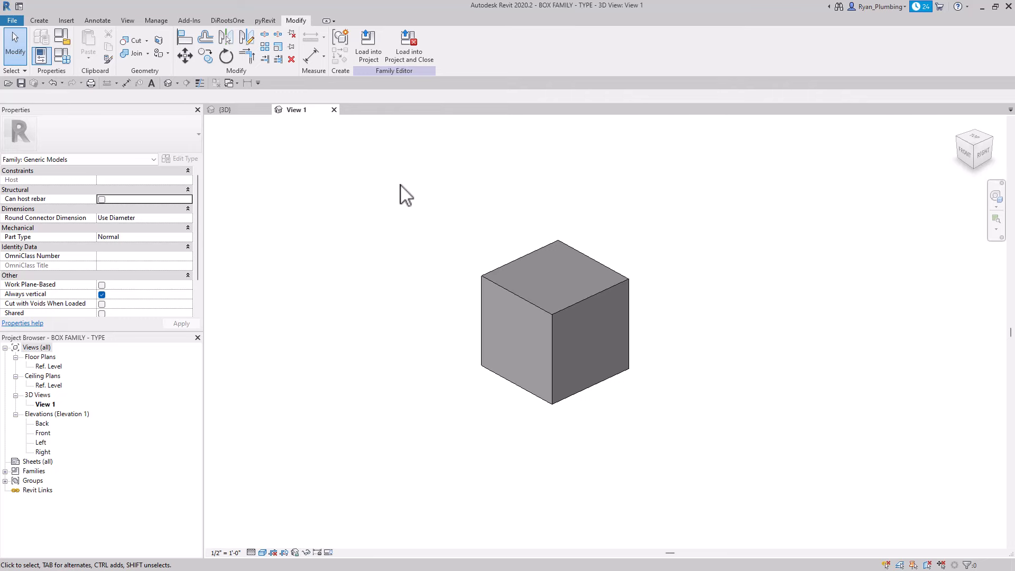
- Load BOX FAMILY - TYPE into the project, place one Type 1 instance beside the existing box, and check both boxes' families
click(374, 43)
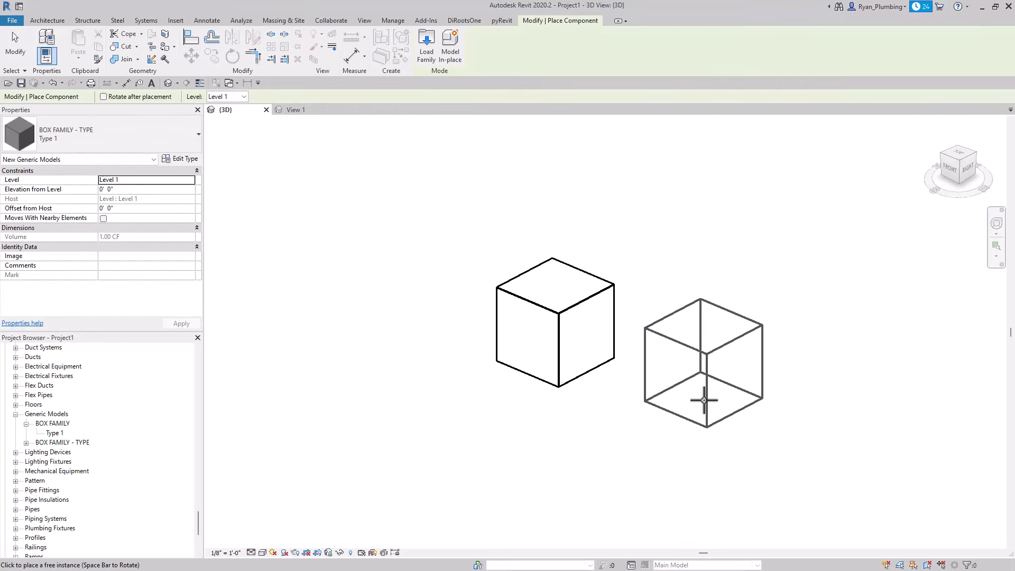
click(703, 400)
key(Escape)
key(Escape)
scroll(458, 423, down, 2)
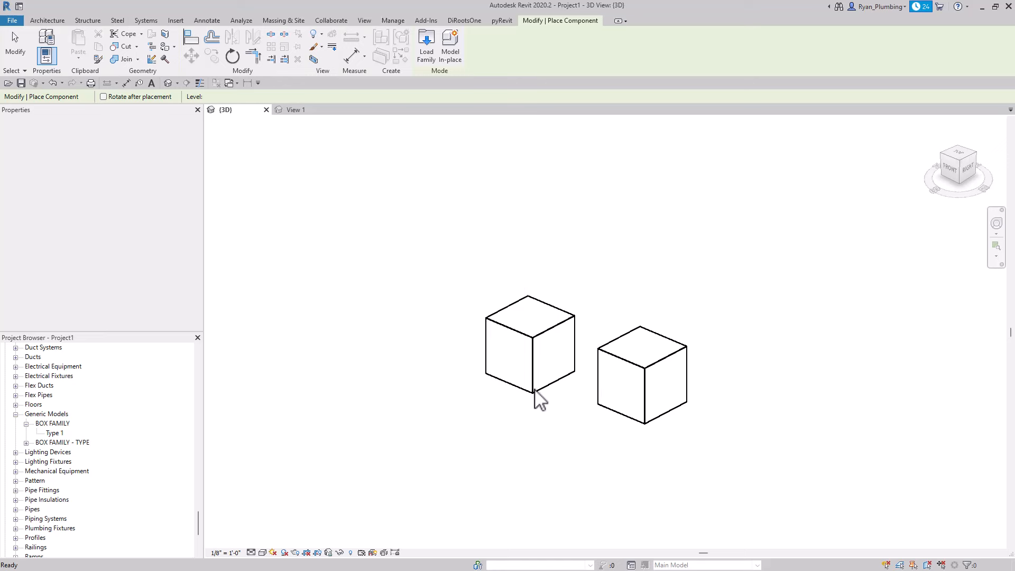
click(544, 392)
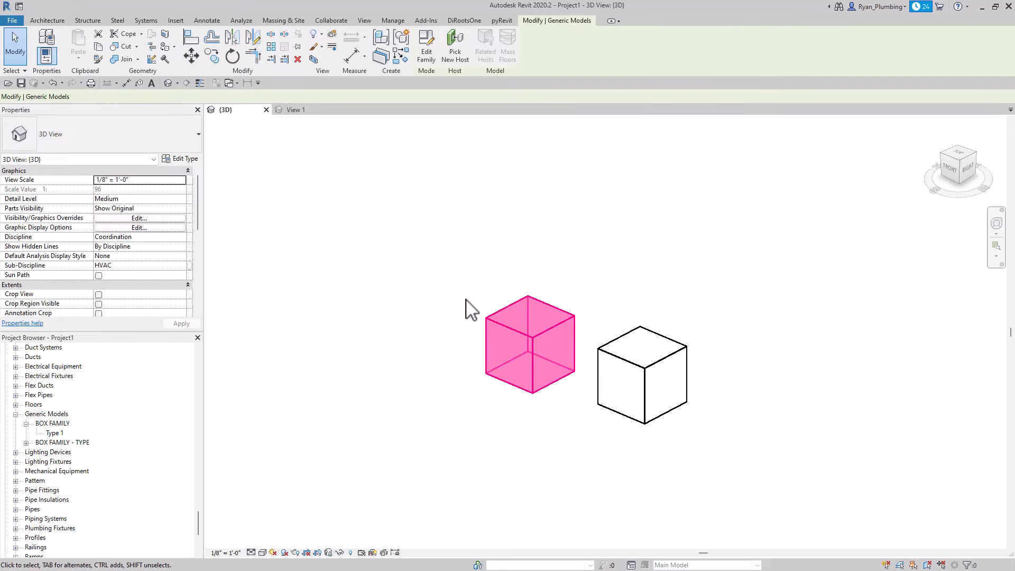
click(638, 370)
click(603, 448)
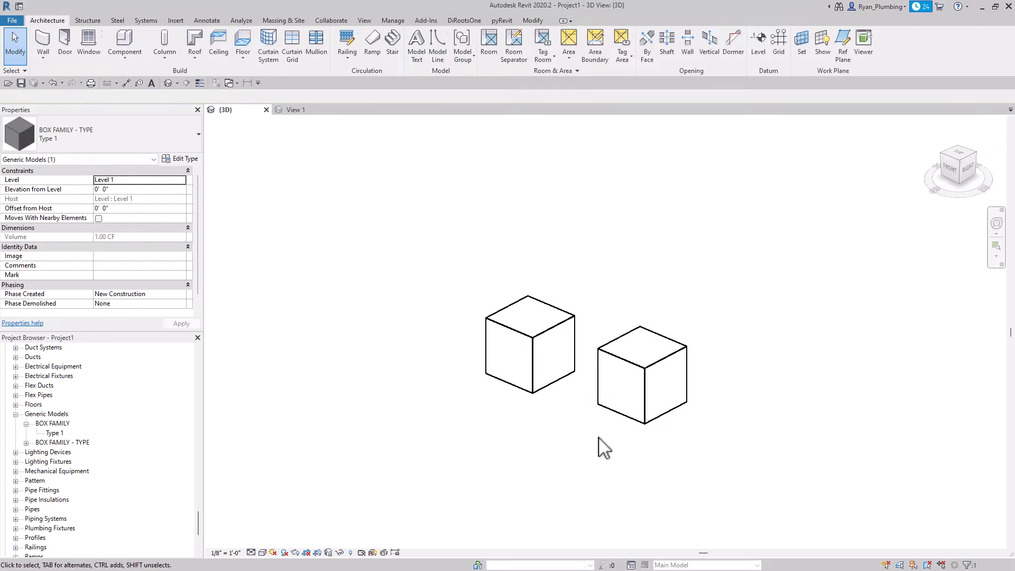
- Delete the original BOX FAMILY from the project's Generic Models together with its placed instance
click(56, 423)
right_click(62, 432)
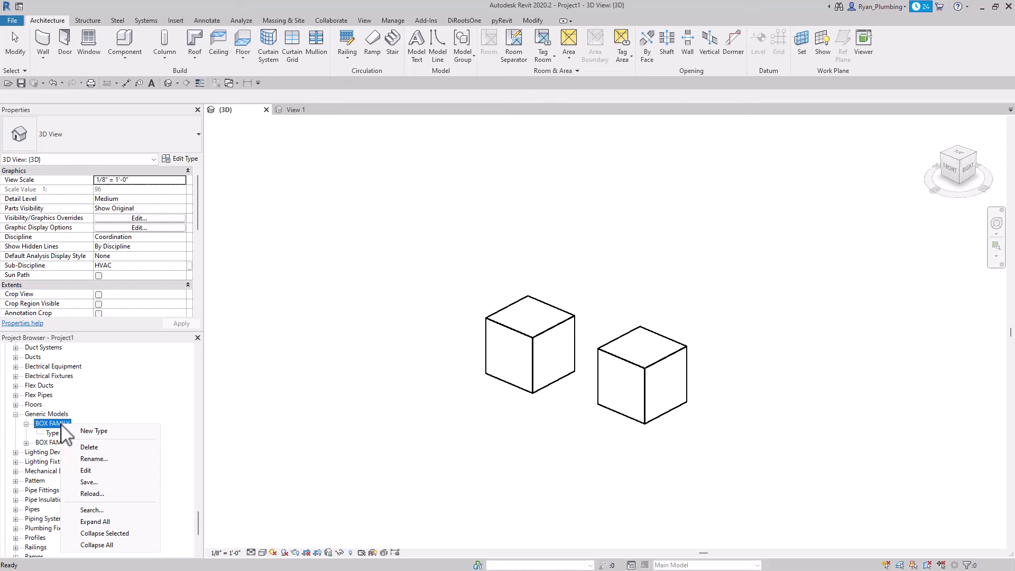
click(96, 447)
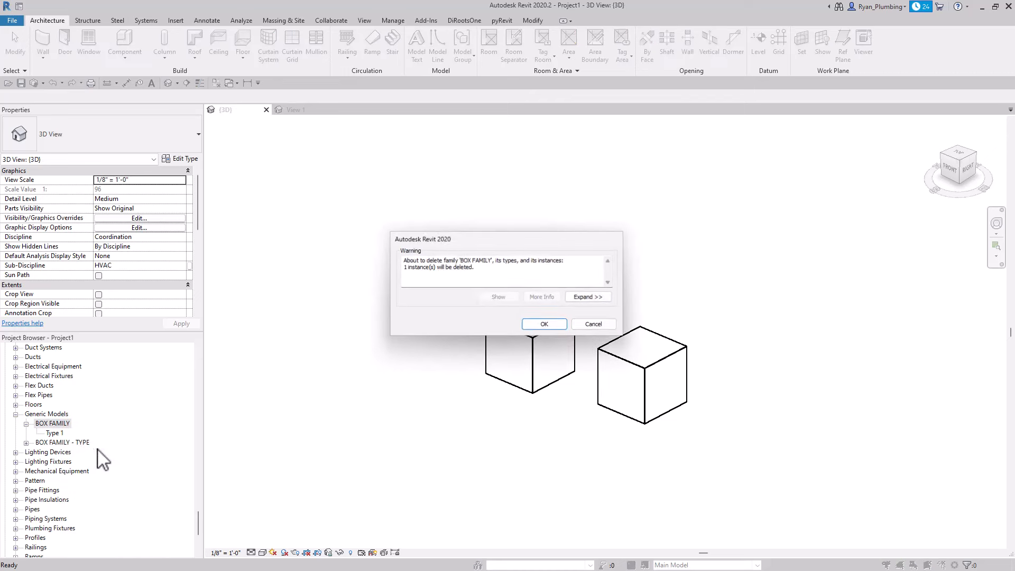
click(546, 324)
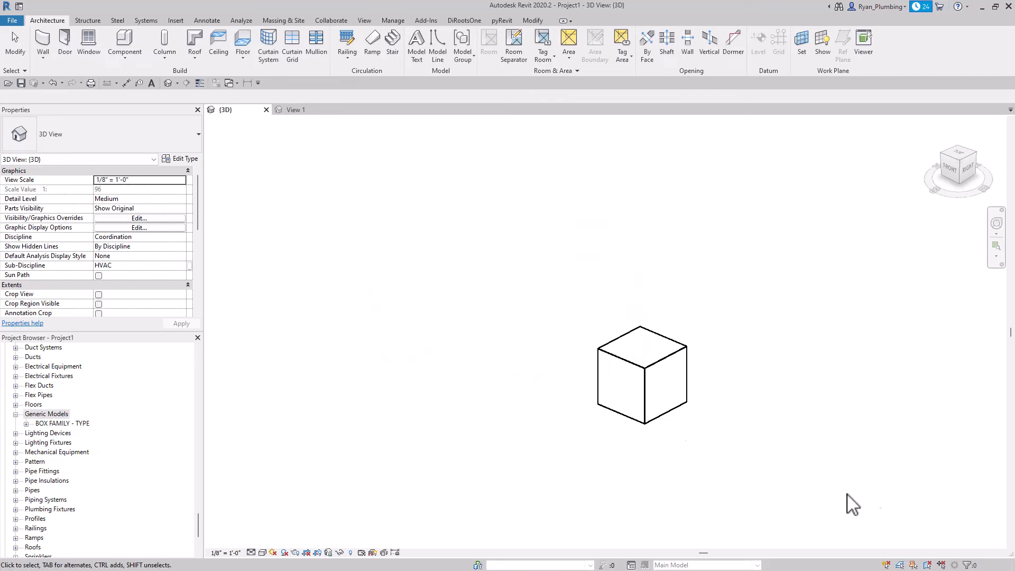
scroll(821, 457, up, 4)
middle_drag(724, 452, 779, 459)
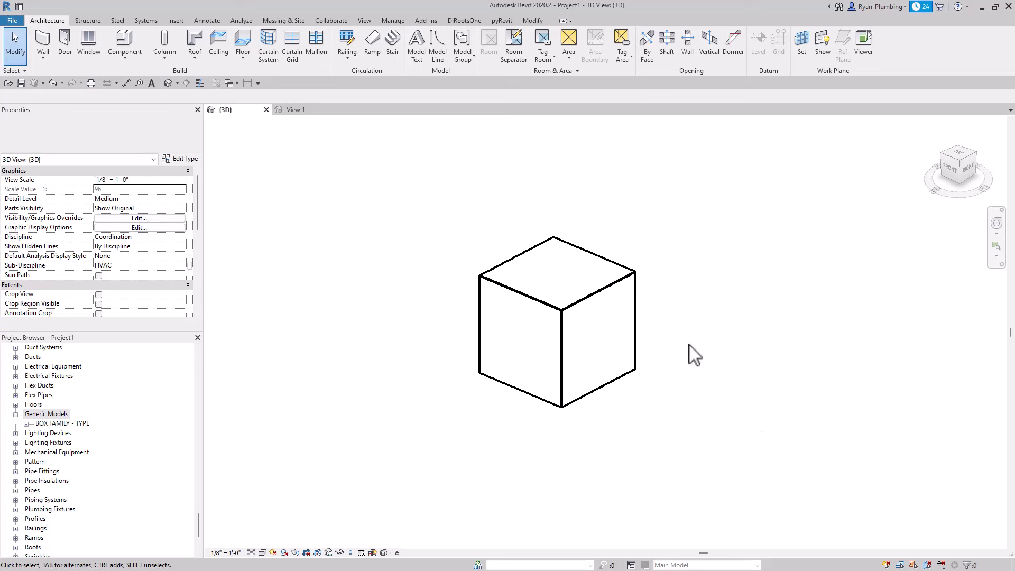
- Return to the family's View 1 and save the family as a new file named BOX FAMILY - INSTANCE
click(301, 110)
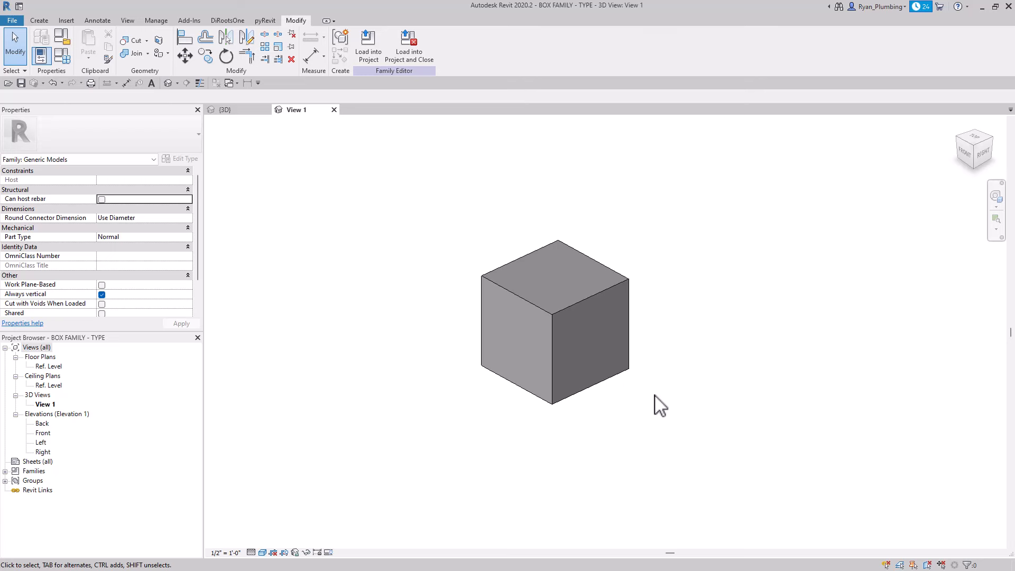
shift+middle_drag(647, 473, 674, 491)
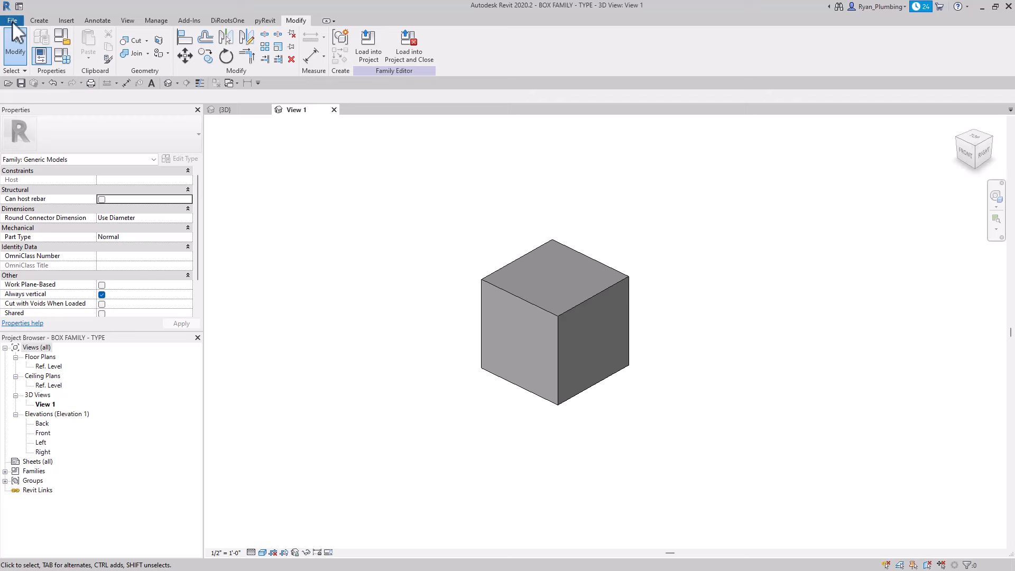
click(12, 21)
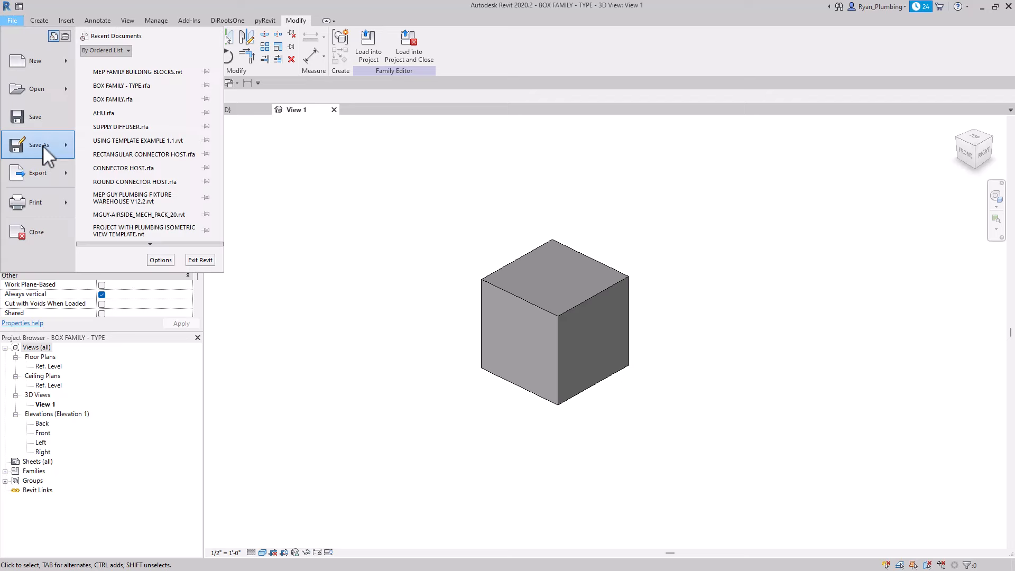
mouse_move(42, 145)
click(118, 137)
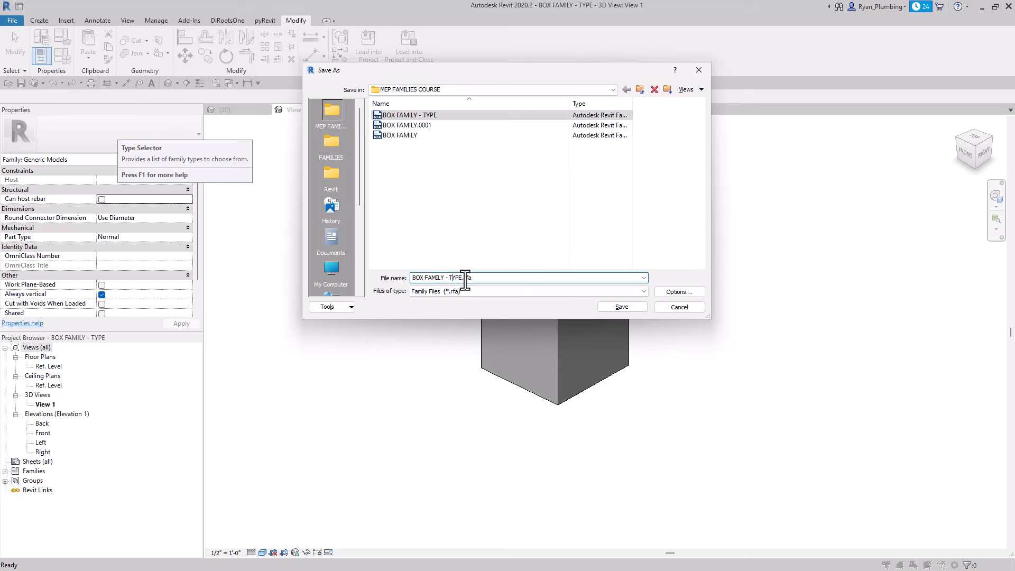
click(463, 279)
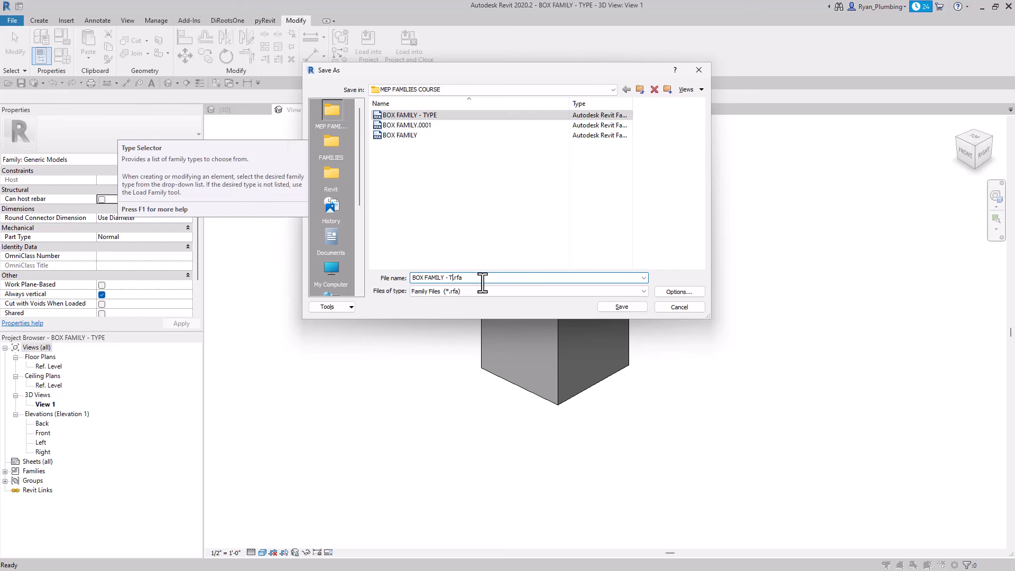
click(621, 307)
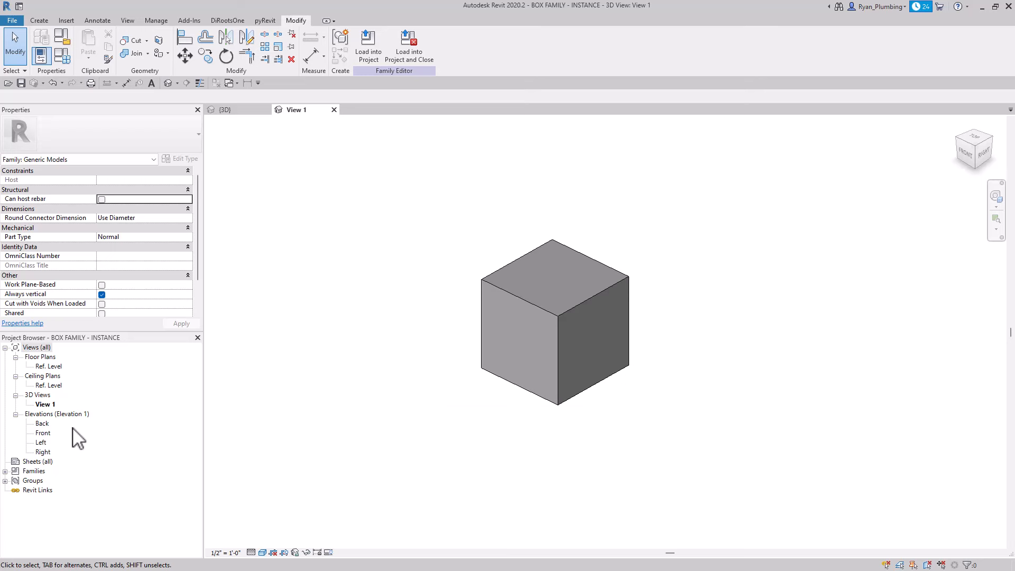
- Open the family's Ref. Level floor plan and examine the labelled WIDTH dimension
double_click(53, 366)
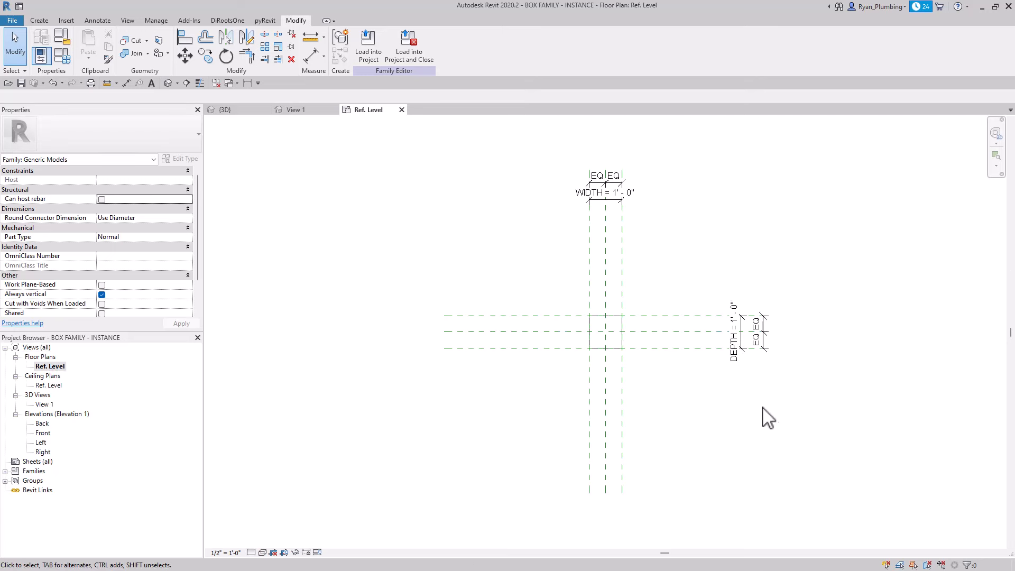
scroll(655, 201, up, 2)
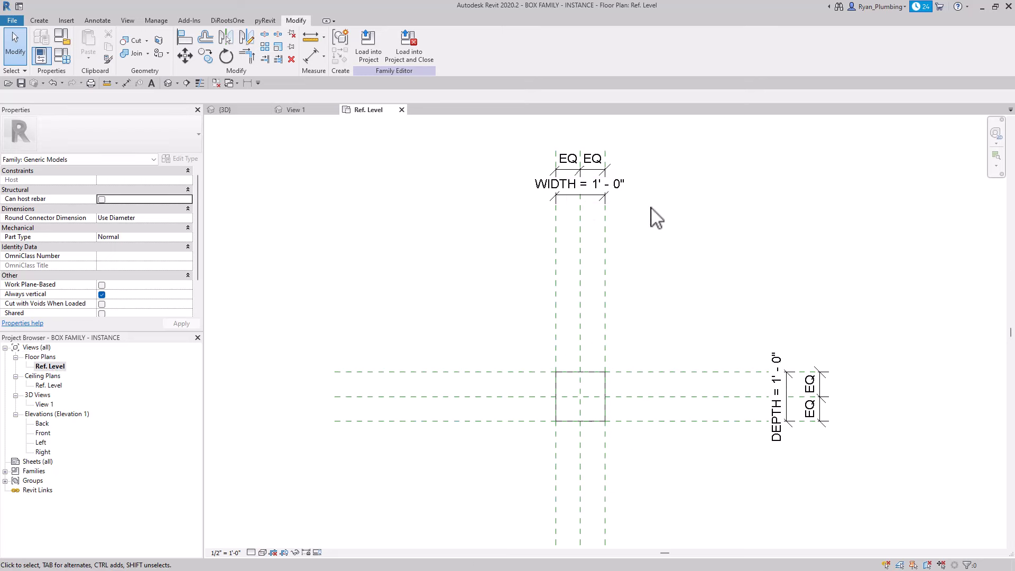
click(588, 201)
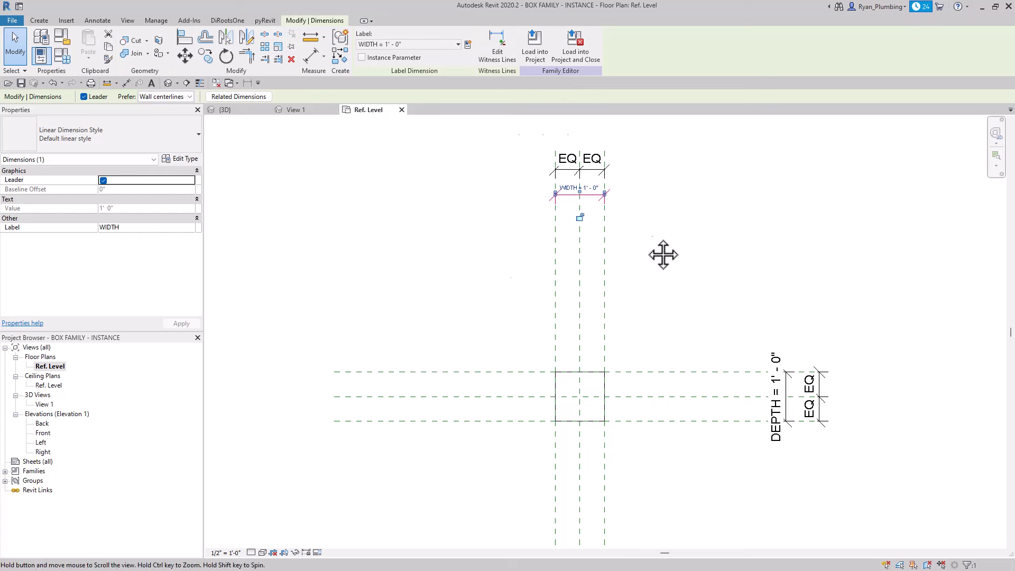
middle_drag(663, 255, 605, 235)
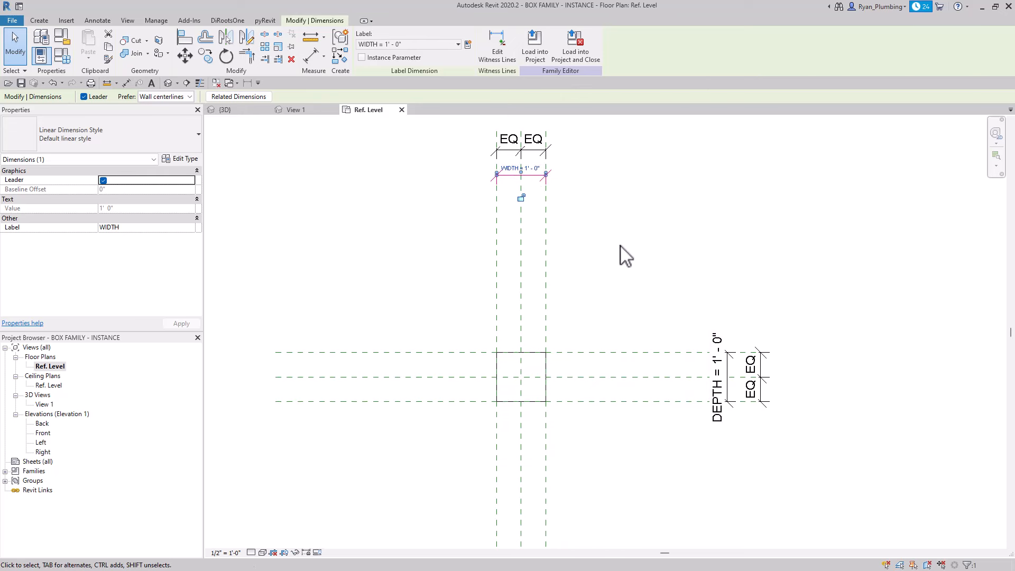
scroll(626, 256, down, 1)
middle_drag(628, 249, 612, 240)
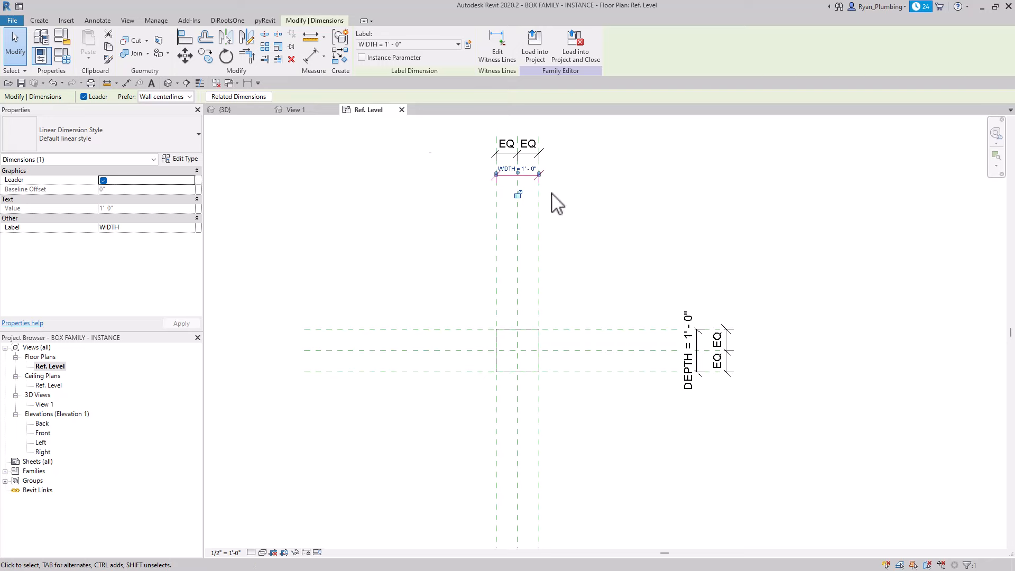
- Change the WIDTH parameter from a type to an instance parameter in Family Types
click(63, 55)
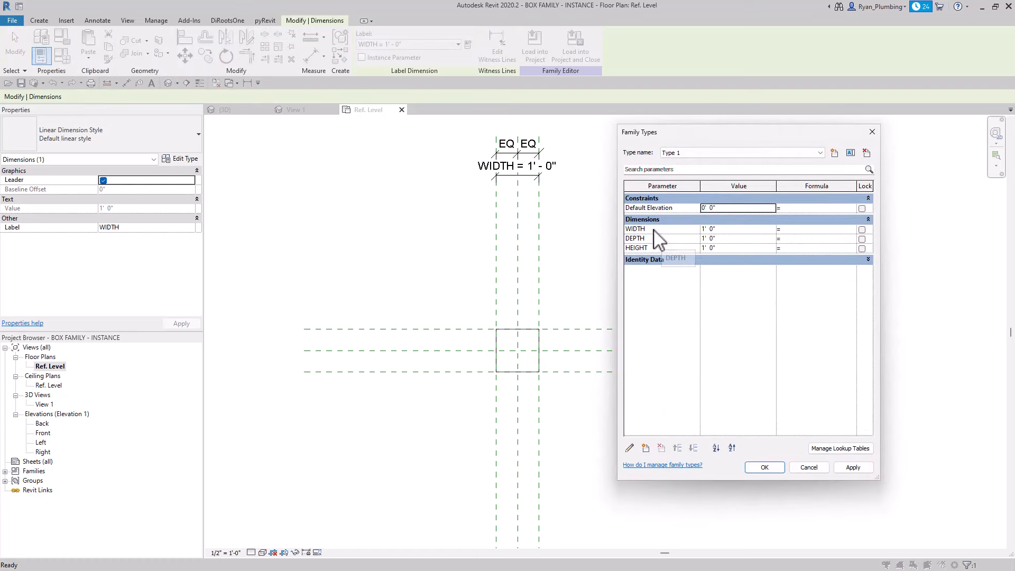
click(654, 229)
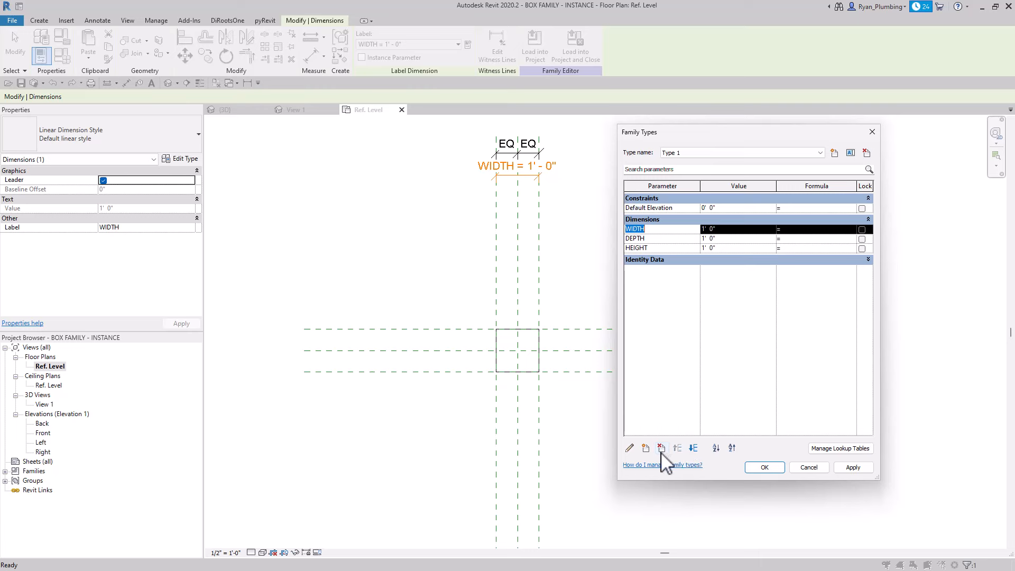
click(629, 448)
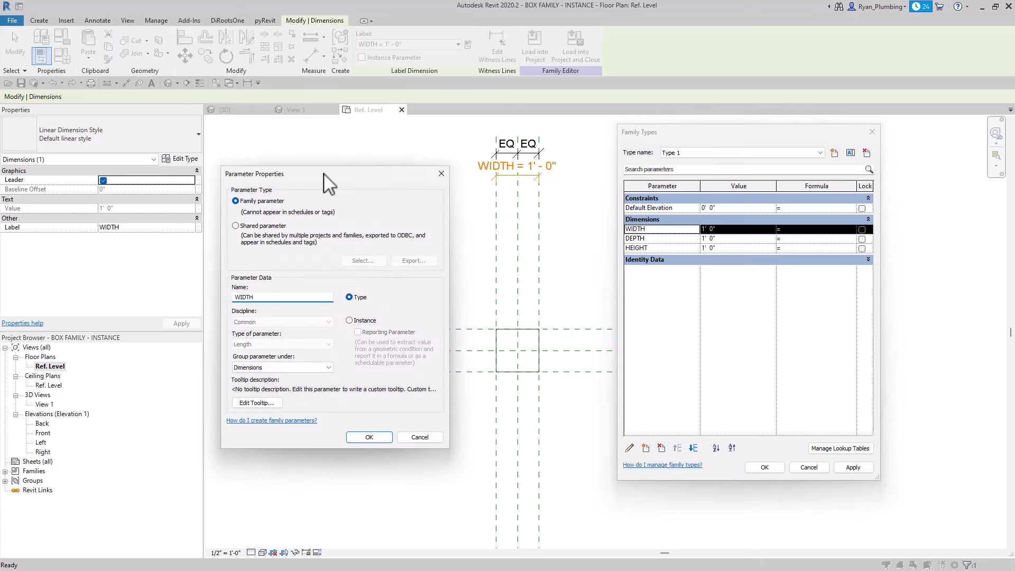
click(349, 320)
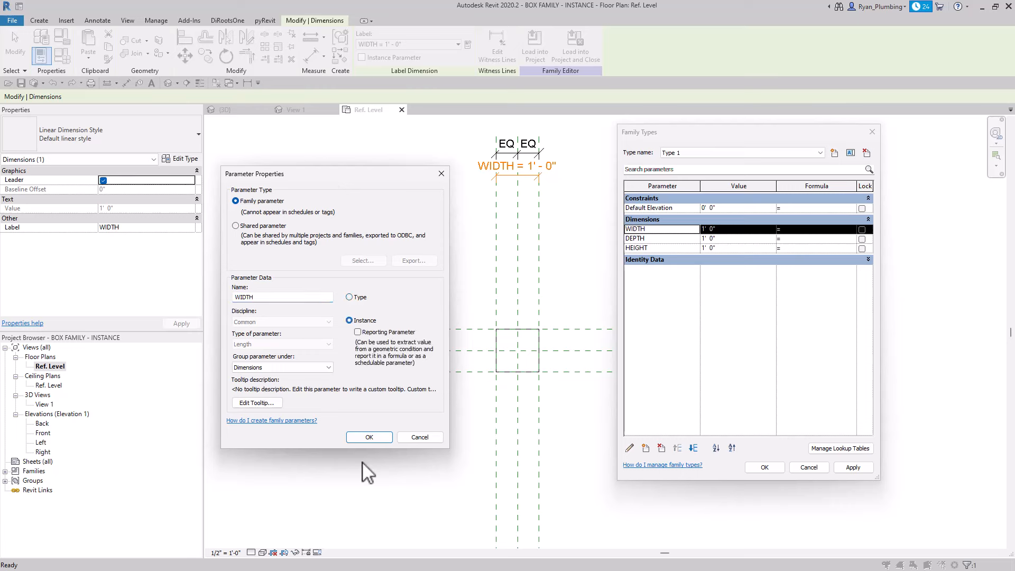
click(369, 437)
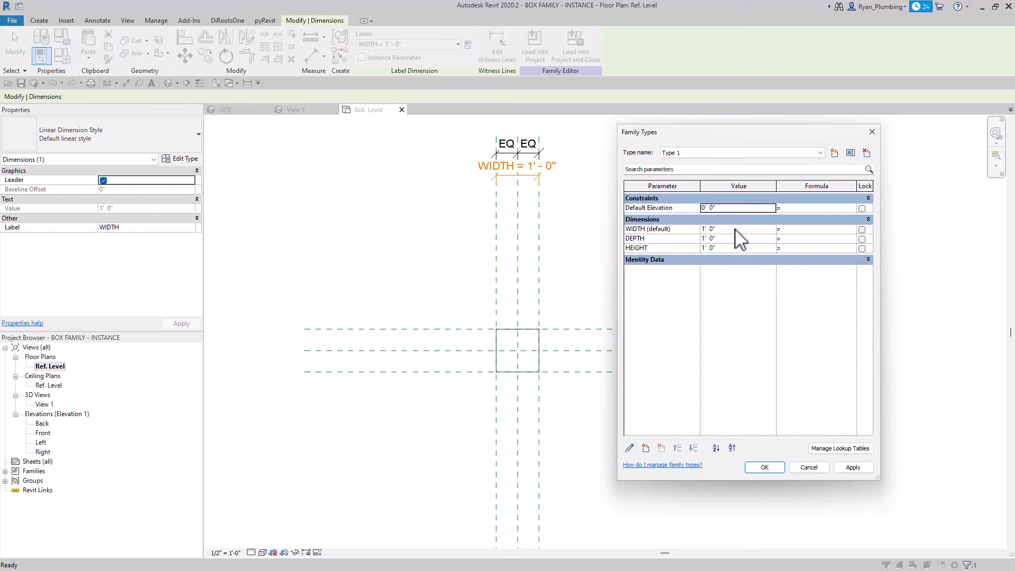
- Change the DEPTH parameter to an instance parameter
click(651, 239)
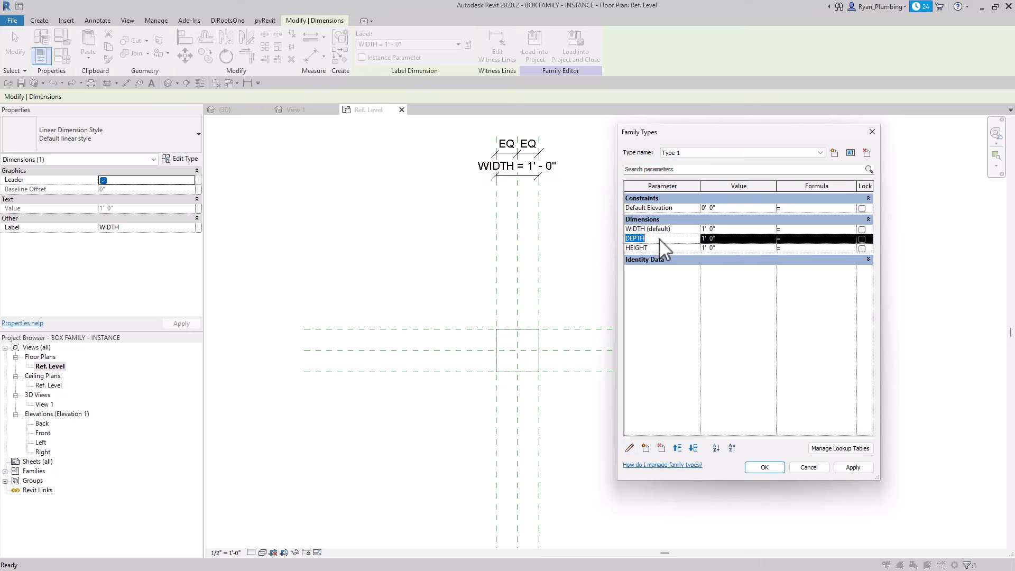
click(629, 448)
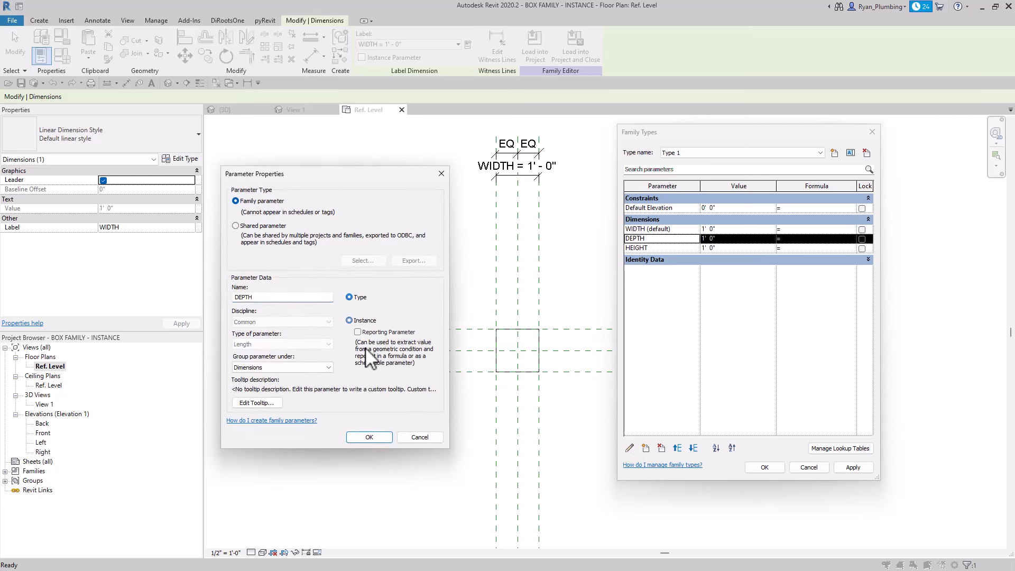
click(369, 437)
- Change the HEIGHT parameter from a type to an instance parameter and accept the Family Types changes
click(670, 249)
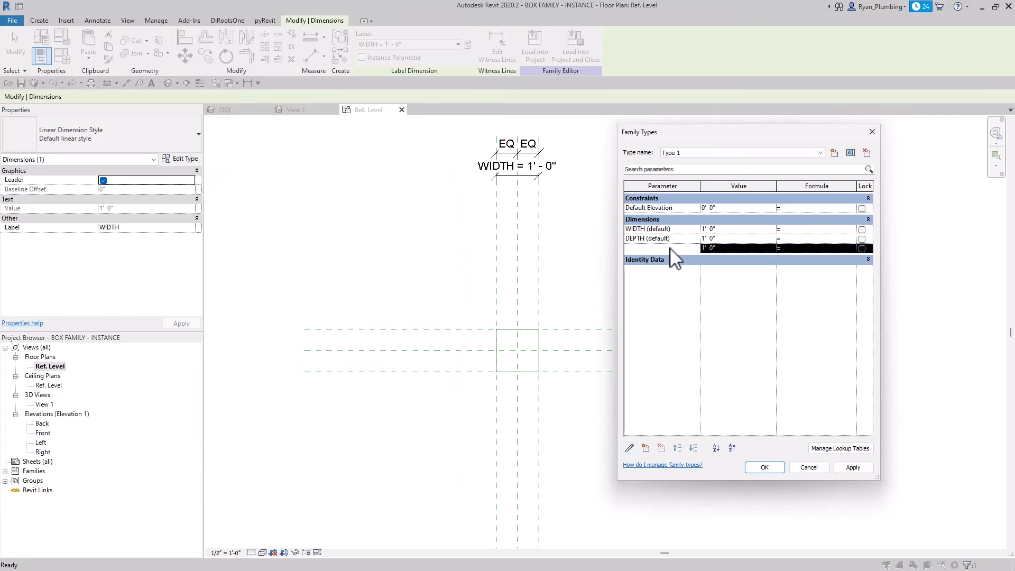
click(630, 447)
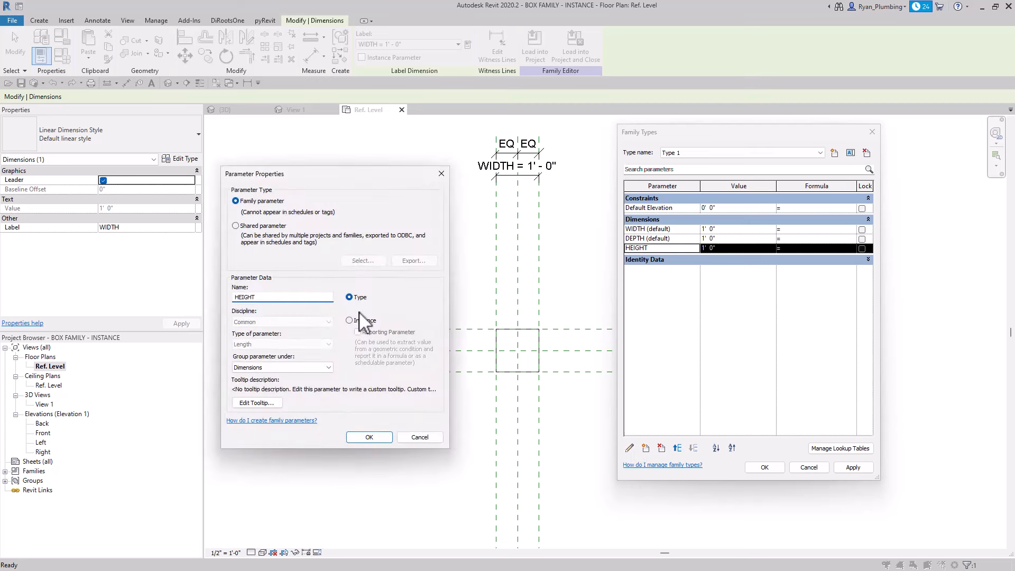
click(350, 321)
click(382, 438)
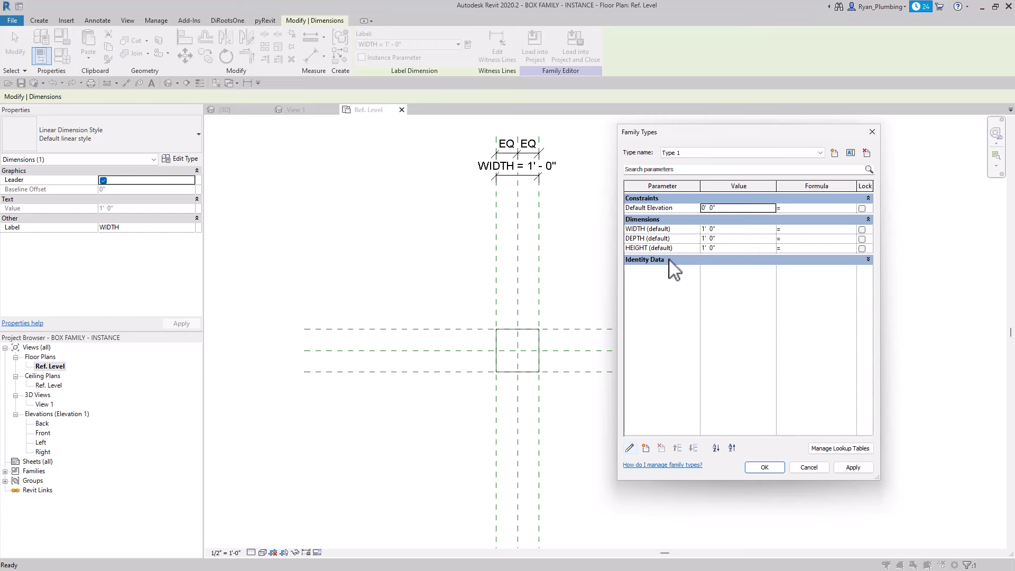
click(765, 467)
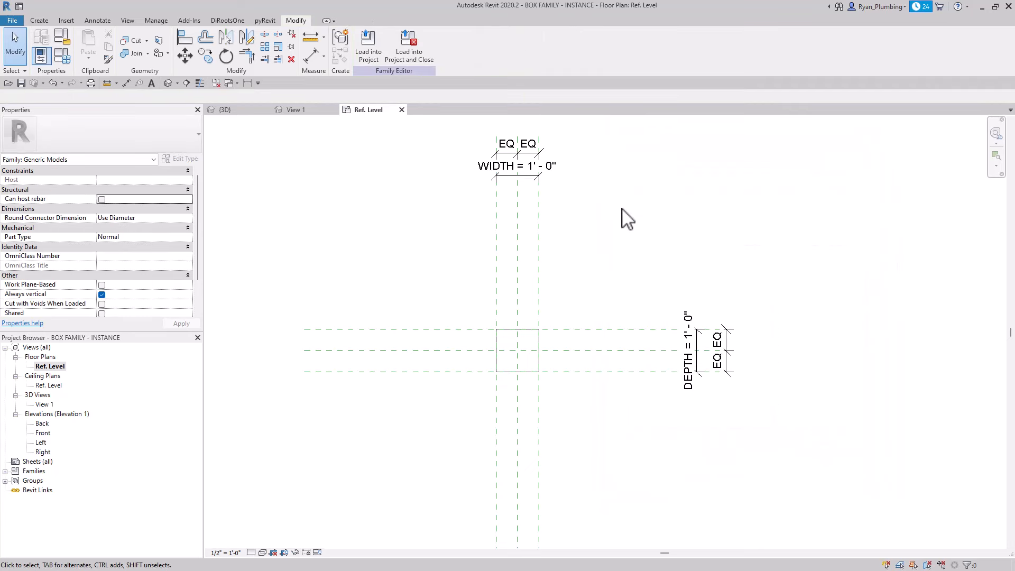
- Load the BOX FAMILY - INSTANCE family into Project1 and place one instance beside the existing box in the 3D view
middle_drag(638, 279, 661, 264)
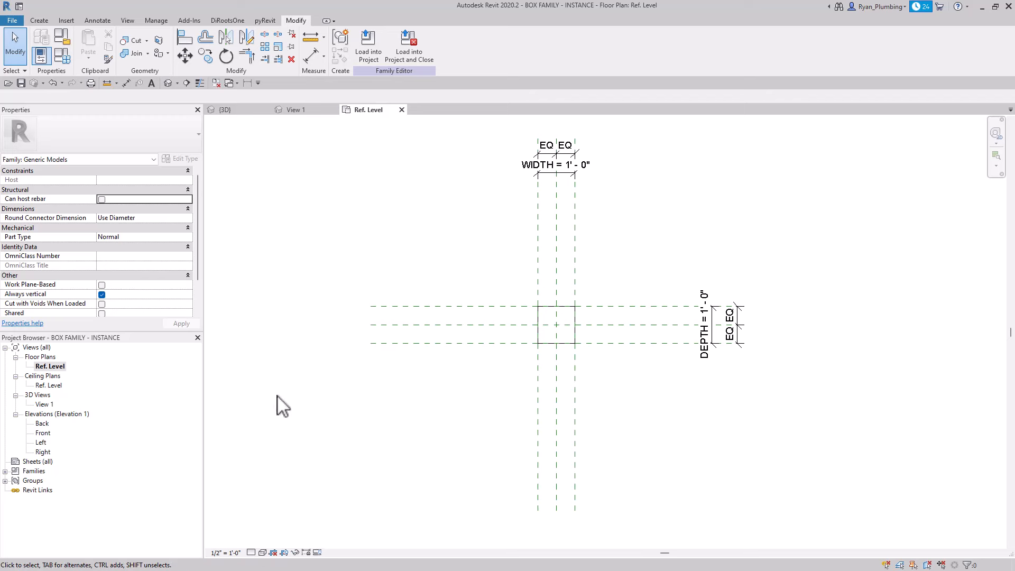
double_click(44, 404)
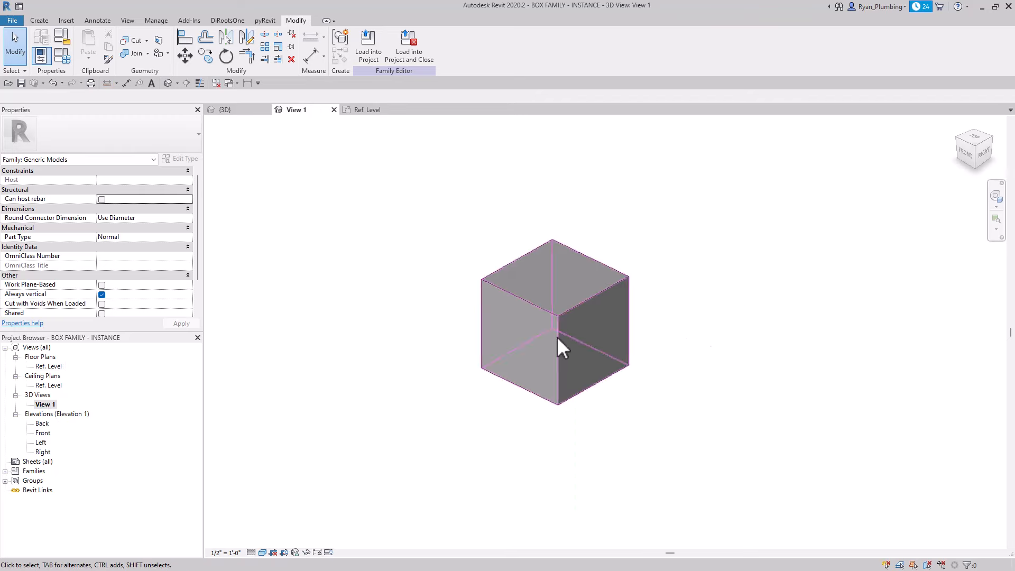
shift+middle_drag(556, 337, 417, 332)
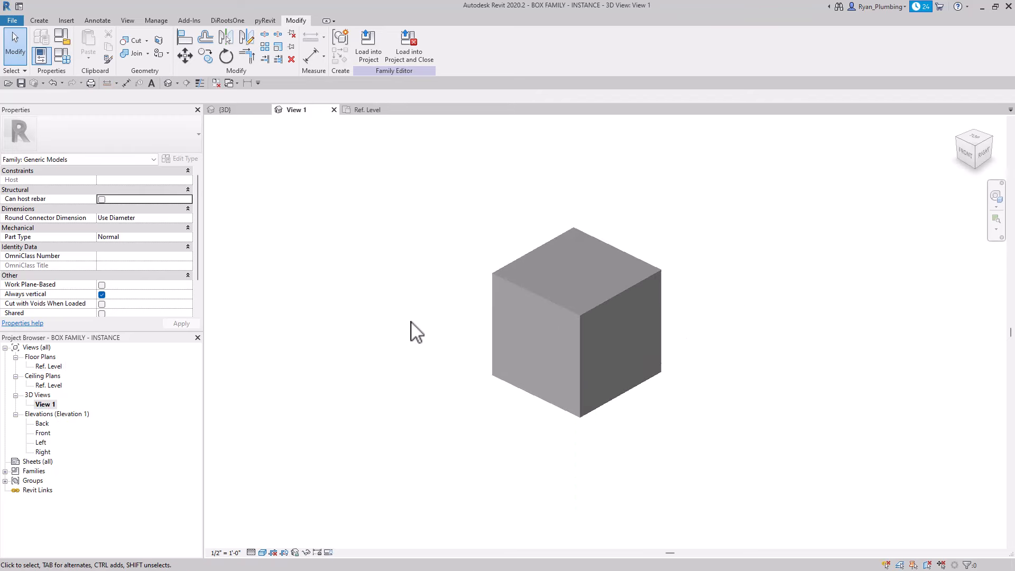
double_click(48, 365)
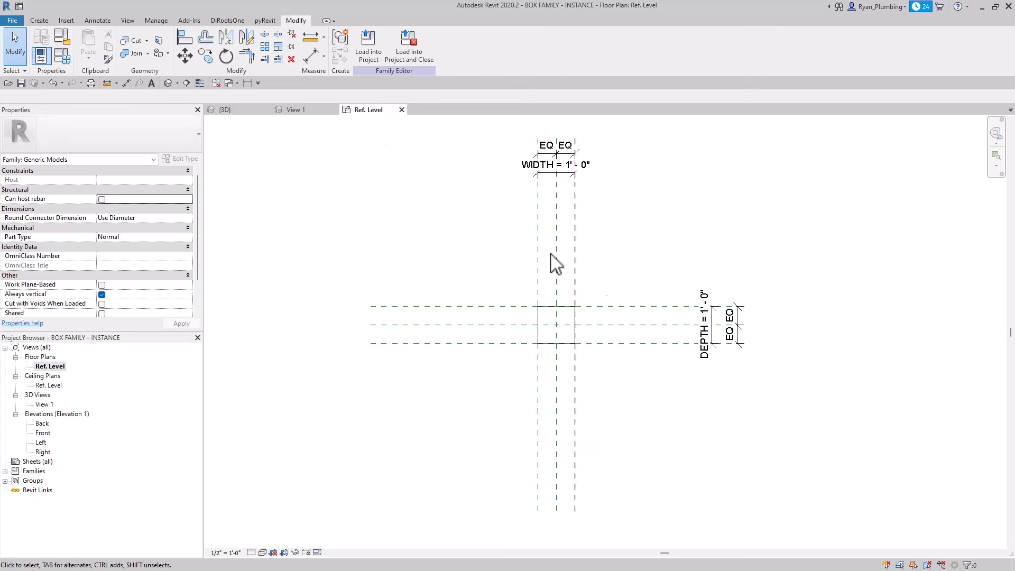
click(374, 44)
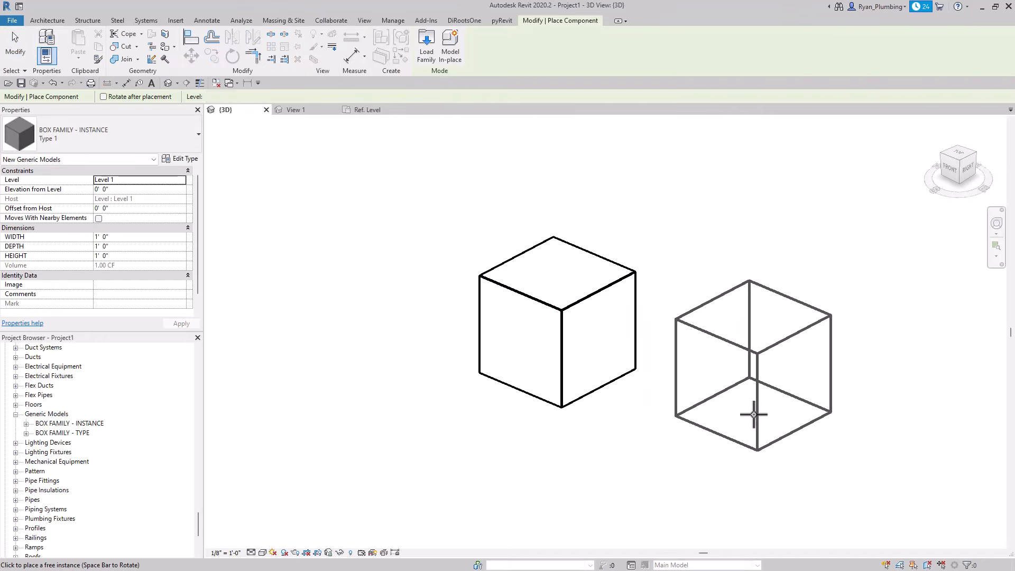
click(753, 415)
key(Escape)
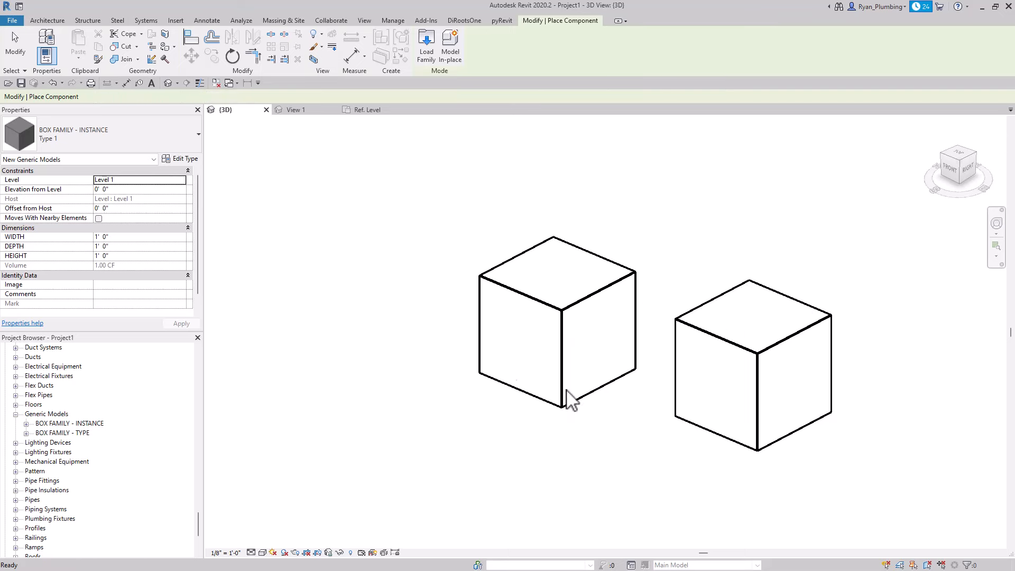
scroll(429, 346, down, 2)
key(Escape)
- Compare the instance and type properties of the BOX FAMILY - TYPE box with those of the BOX FAMILY - INSTANCE box
click(561, 343)
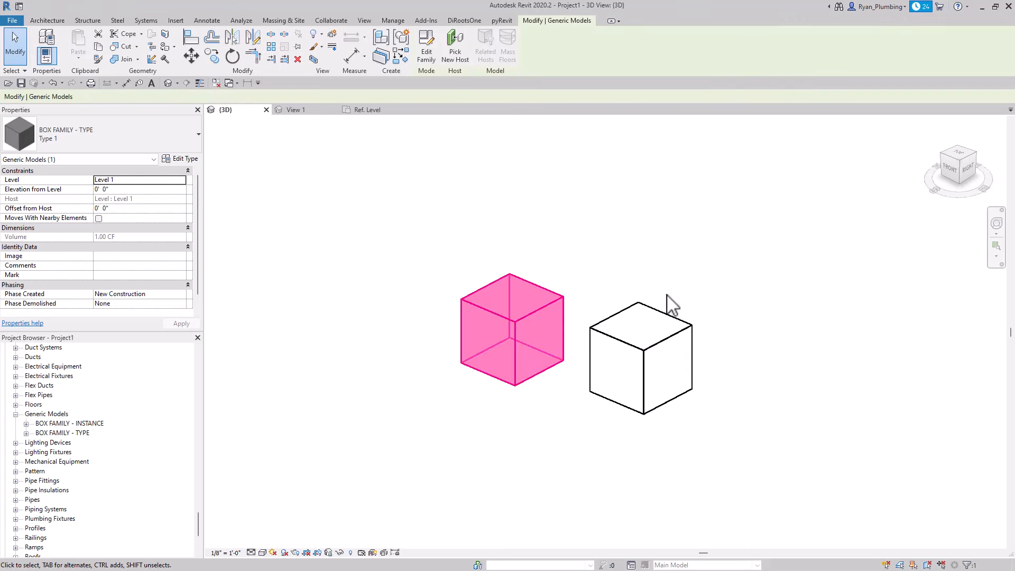
click(191, 160)
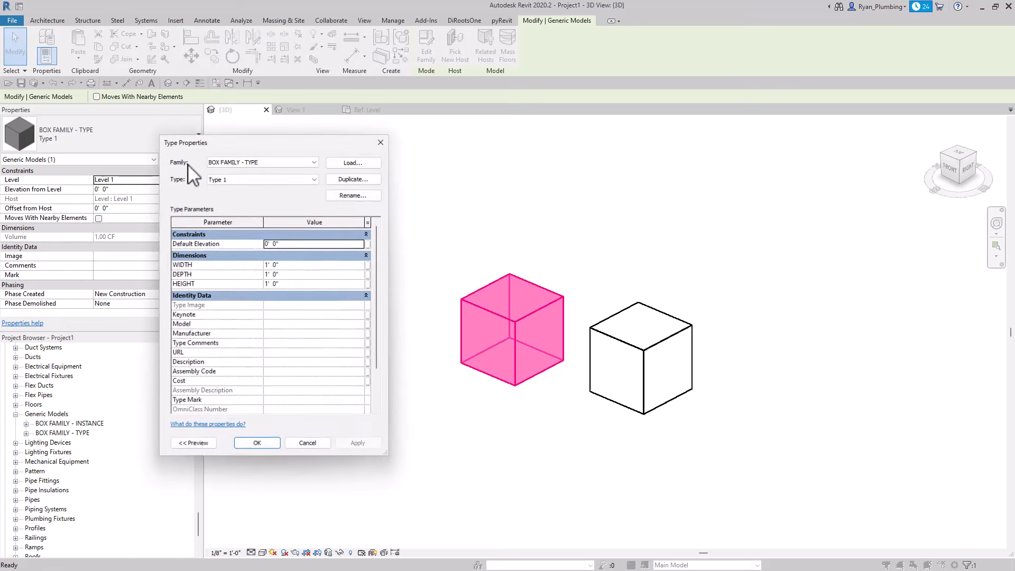
click(276, 443)
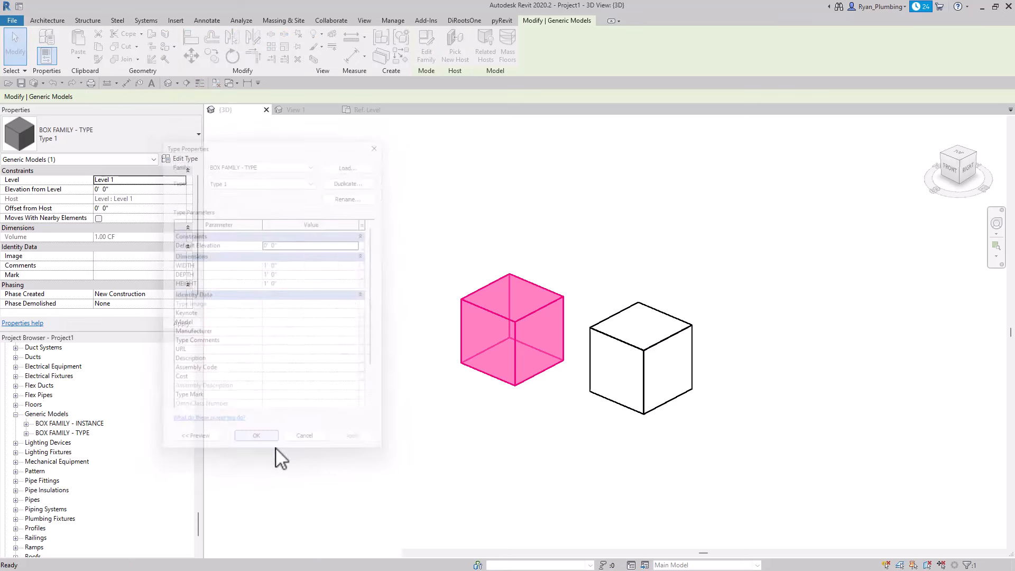
click(651, 412)
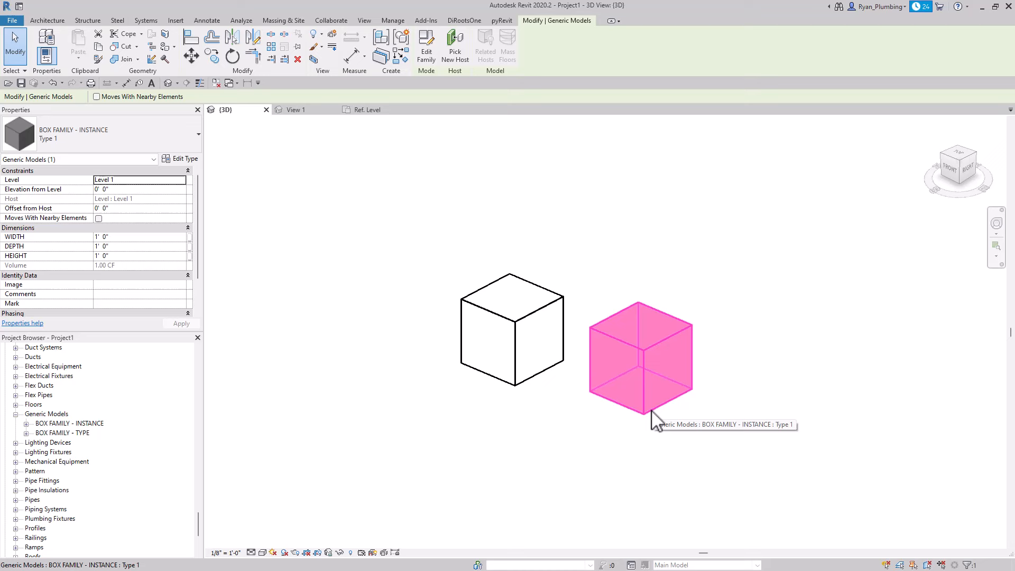
click(116, 134)
click(40, 204)
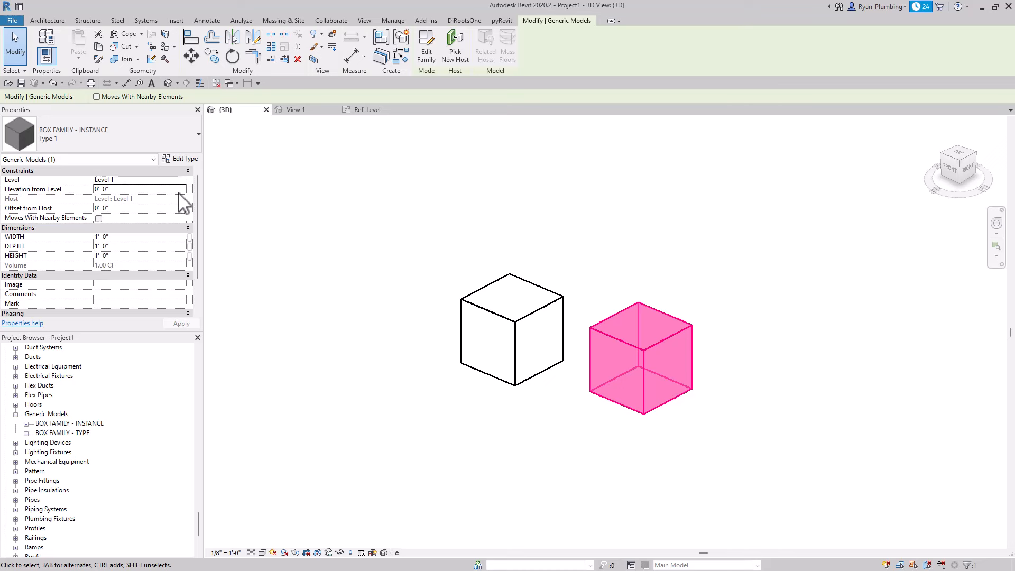
click(185, 159)
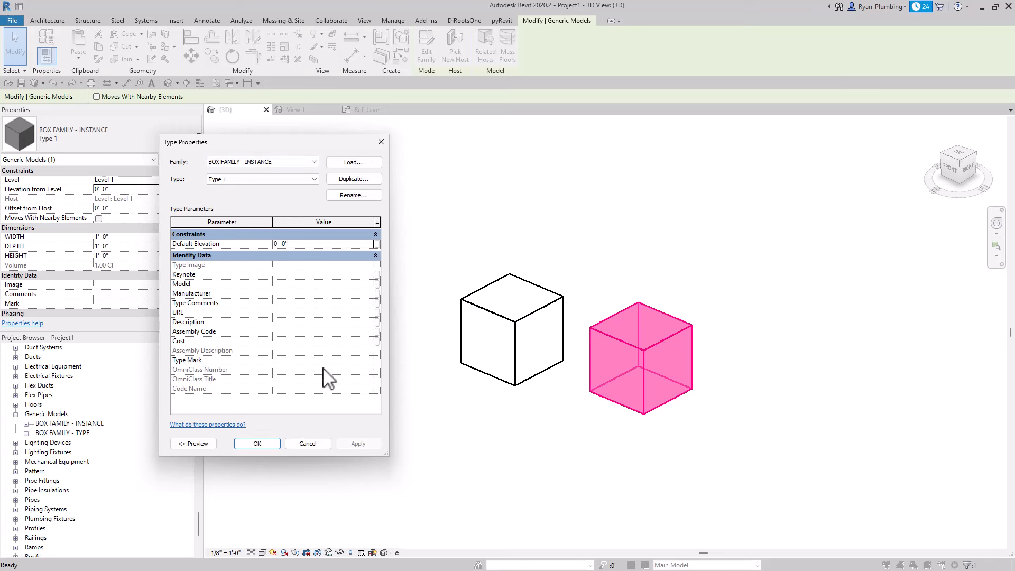
click(309, 442)
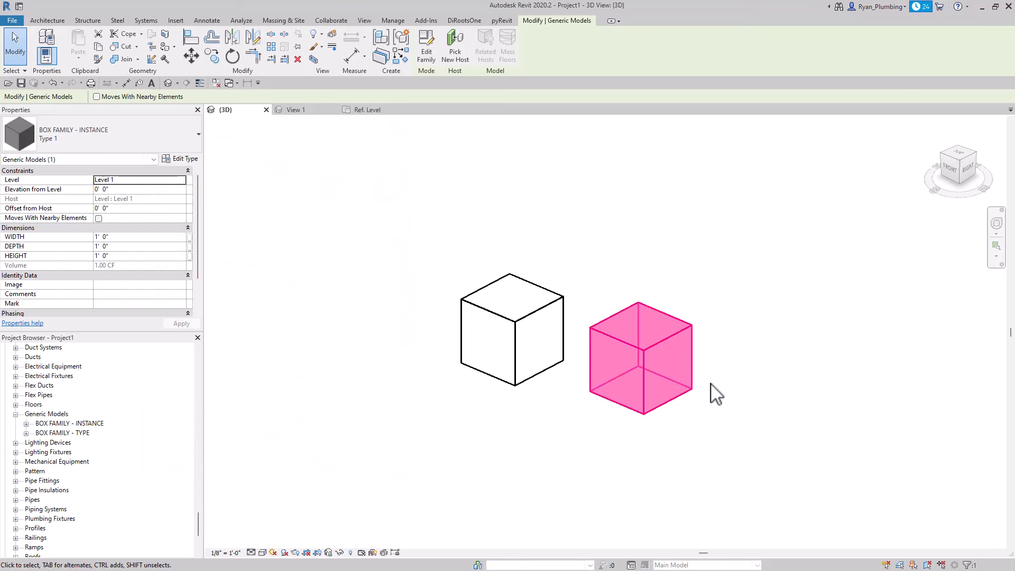
- Copy the BOX FAMILY - INSTANCE box to its right side and compare the properties of the original and the copy
scroll(768, 389, up, 1)
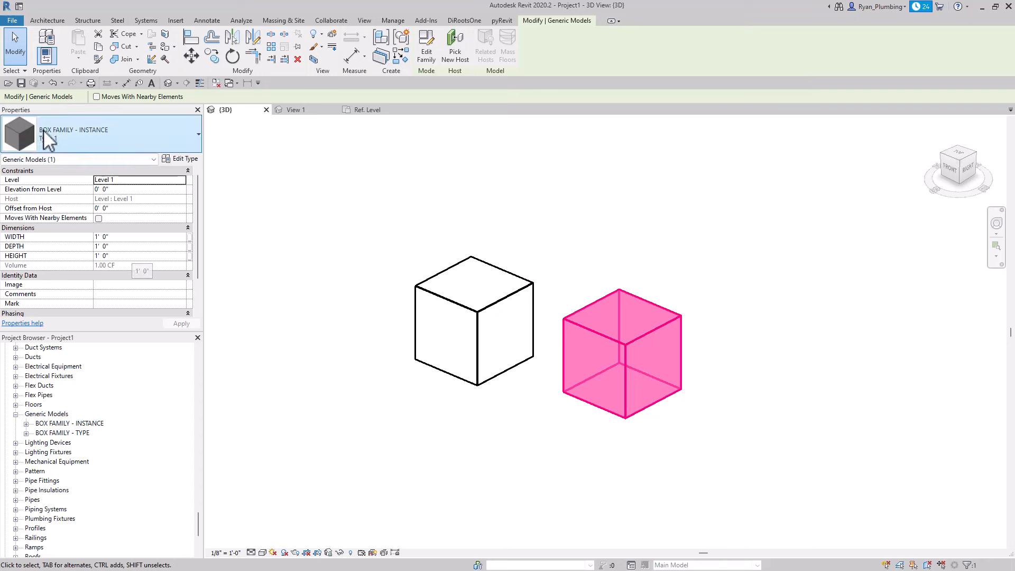
ctrl+drag(659, 402, 806, 417)
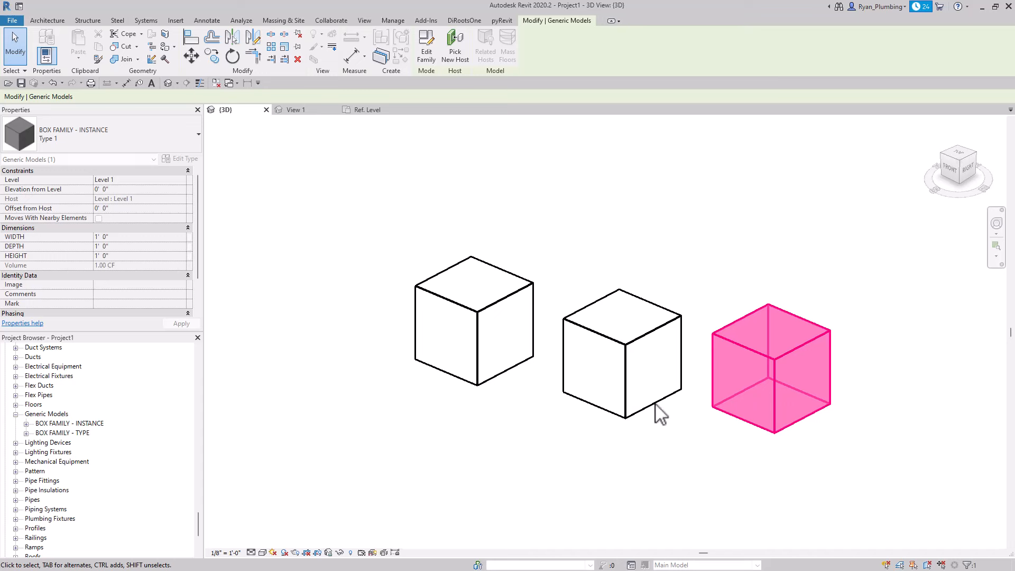
click(679, 402)
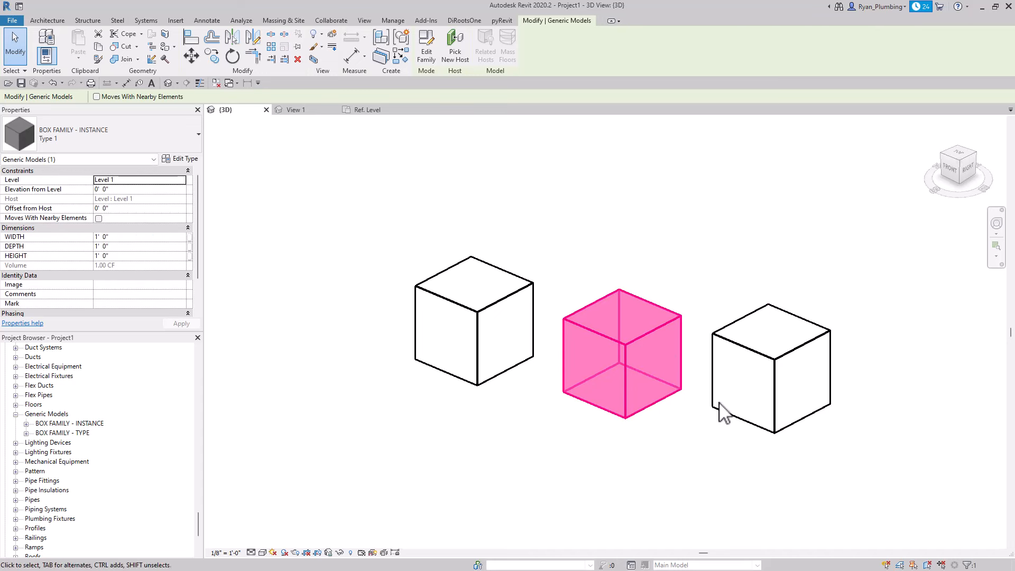
click(725, 412)
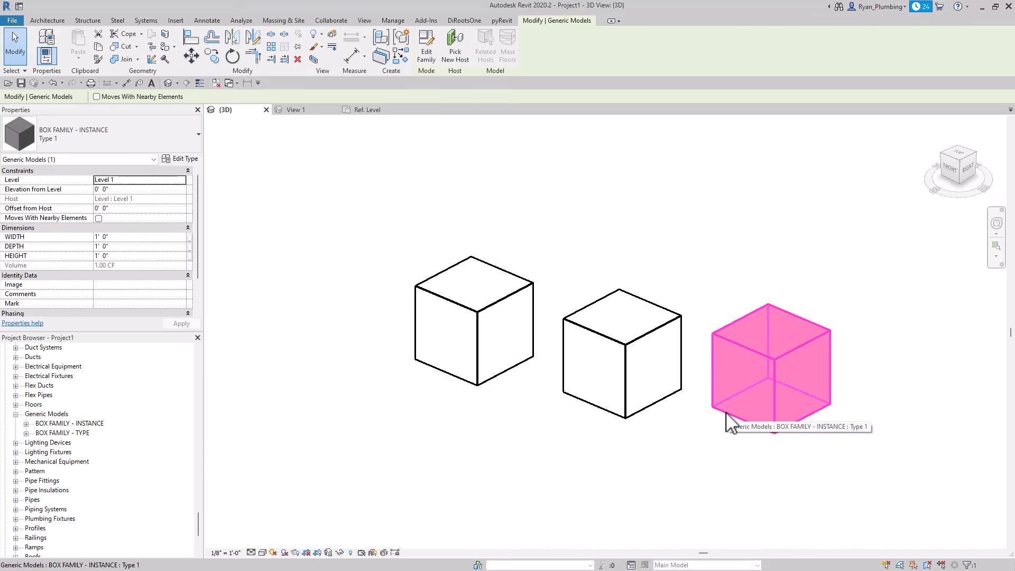
click(671, 403)
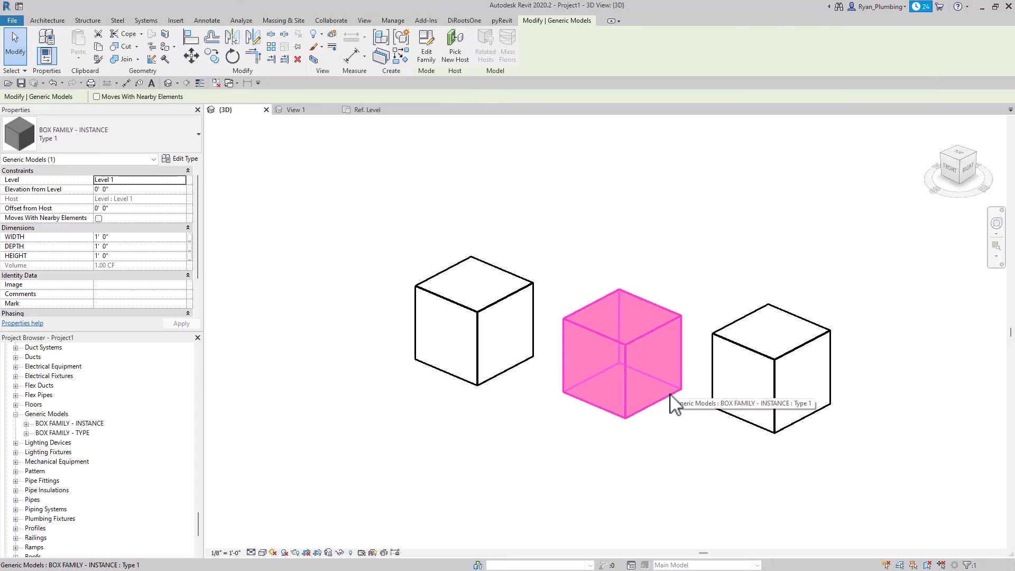
click(747, 427)
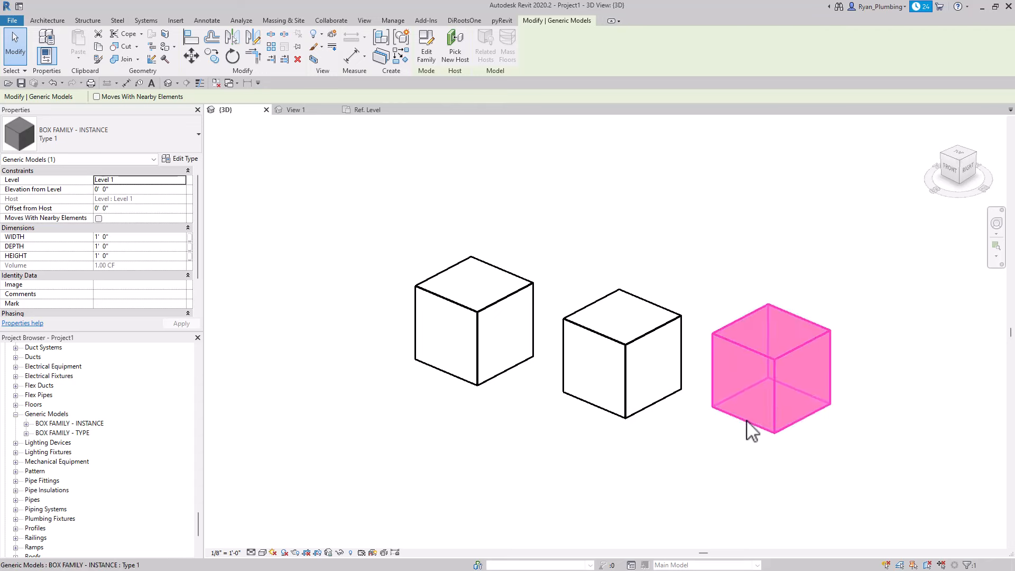
- Set the HEIGHT of the middle BOX FAMILY - INSTANCE box to 3' 0"
click(667, 406)
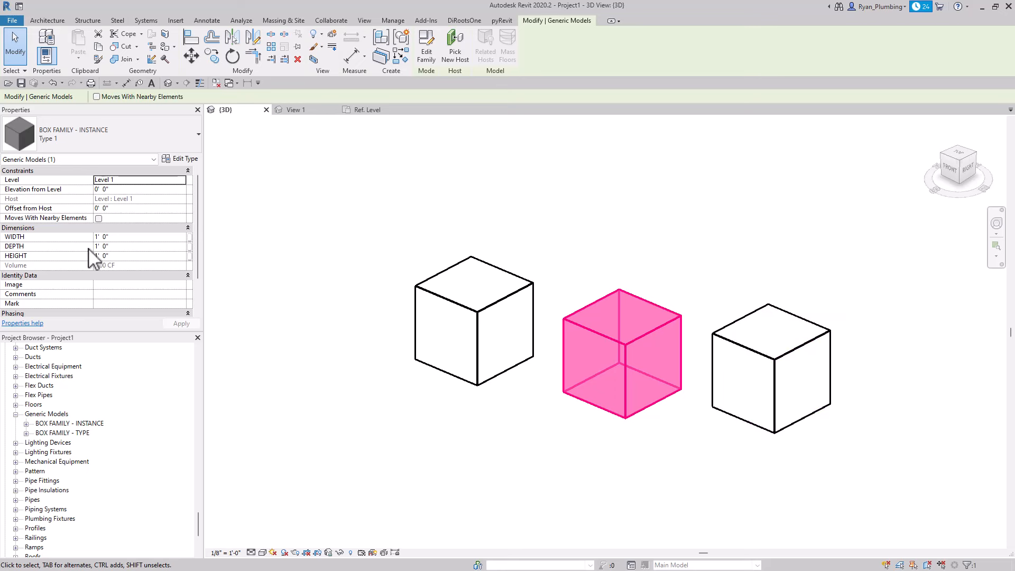
click(128, 255)
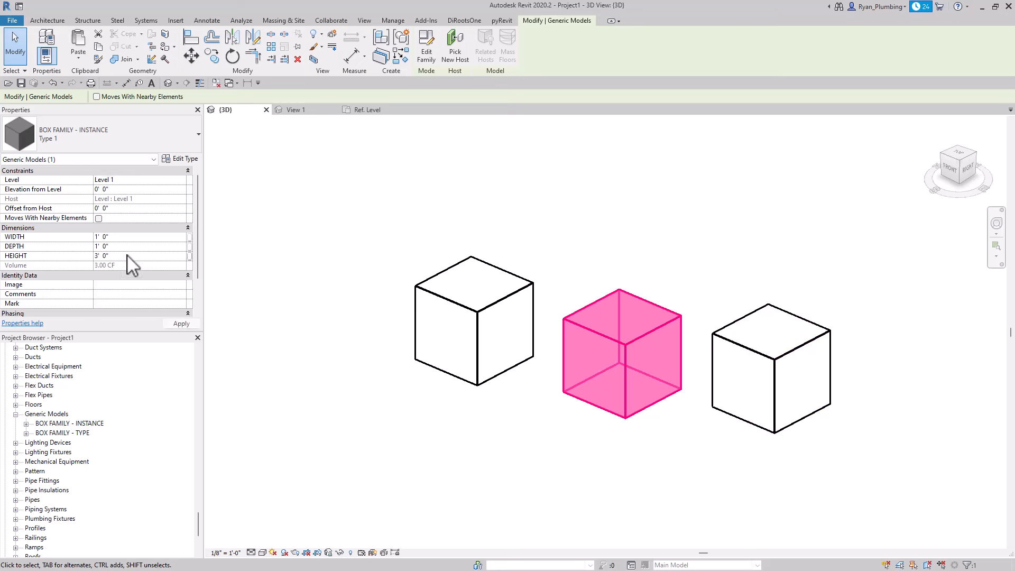
scroll(446, 469, down, 2)
click(679, 307)
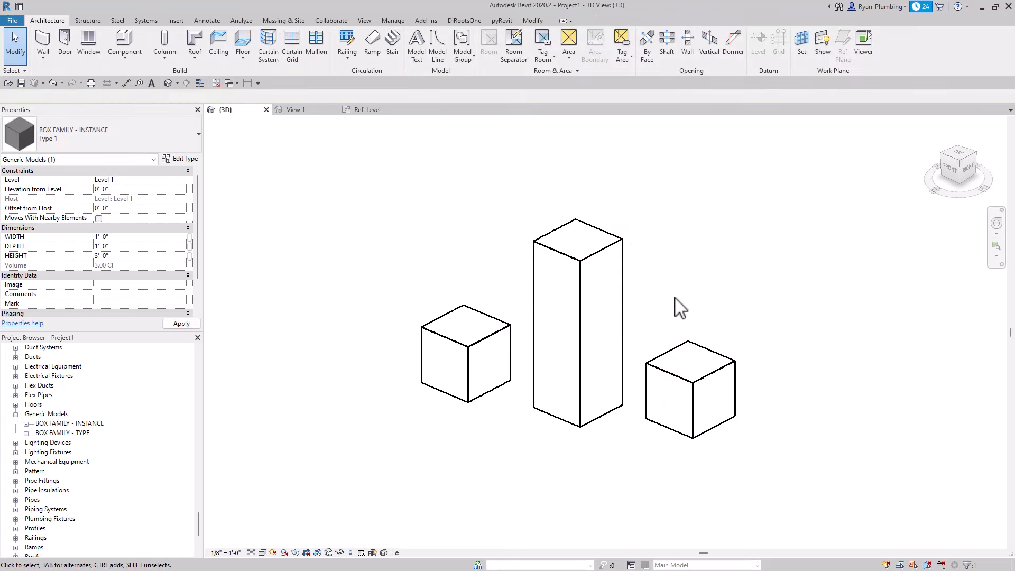
- Select both BOX FAMILY - INSTANCE boxes together to examine their common properties, and clear the selection
click(615, 253)
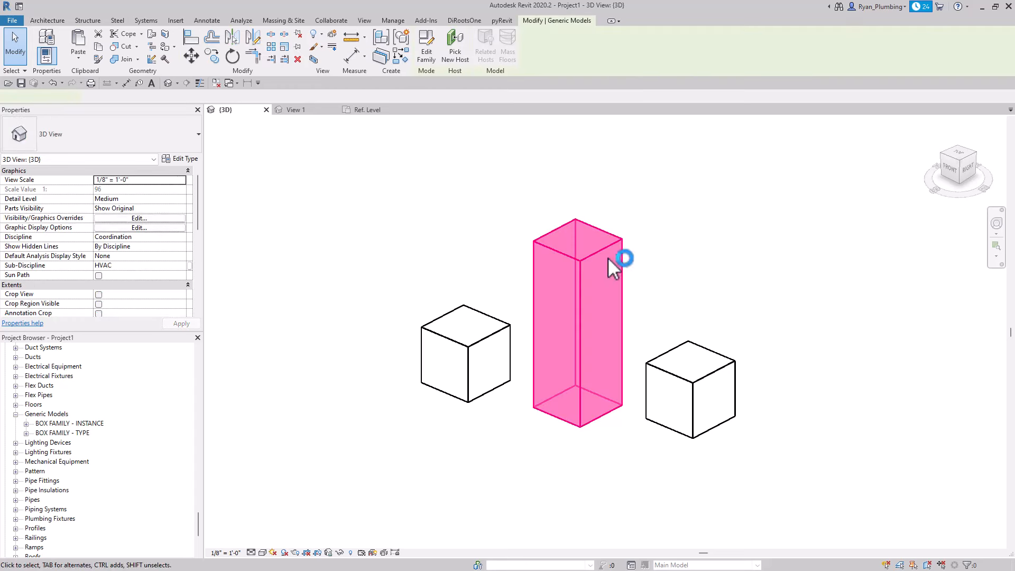
ctrl+click(683, 349)
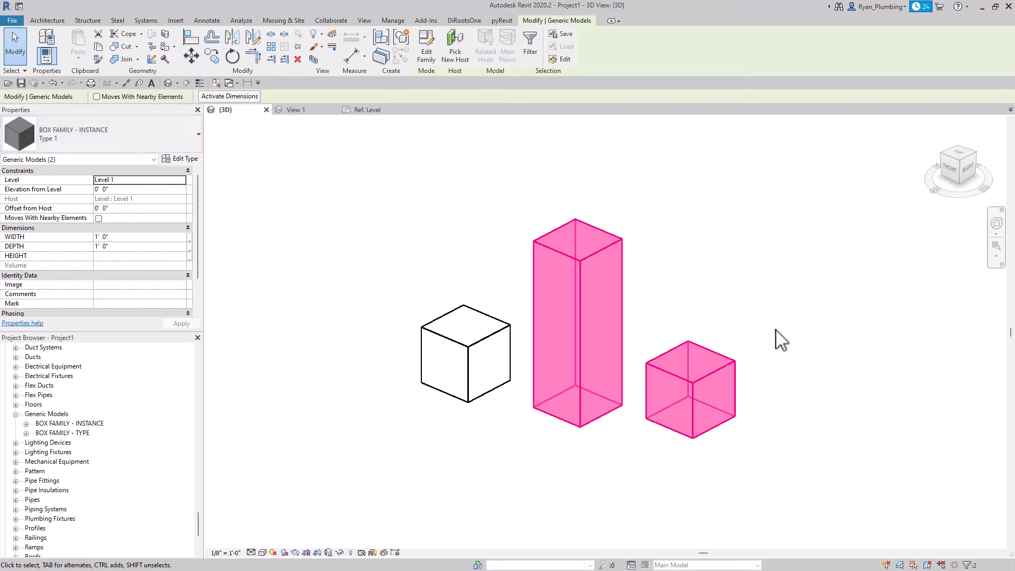
key(Escape)
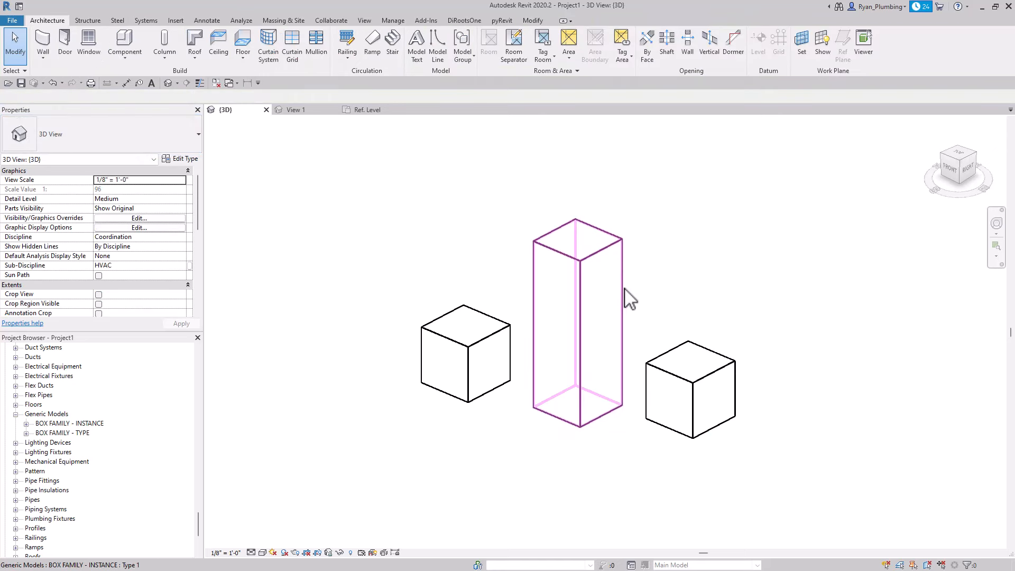
click(626, 299)
key(Escape)
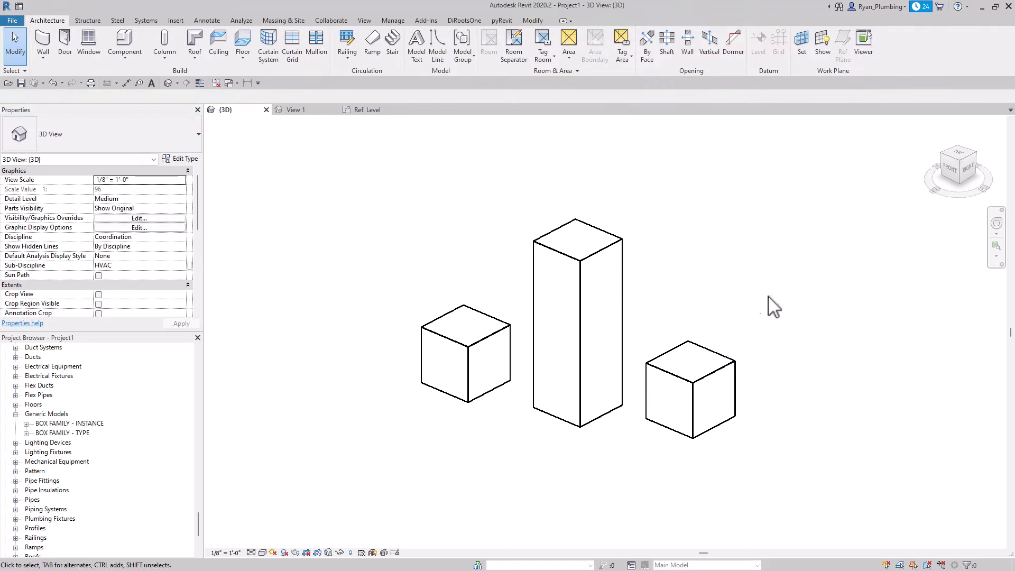
middle_drag(770, 292, 763, 279)
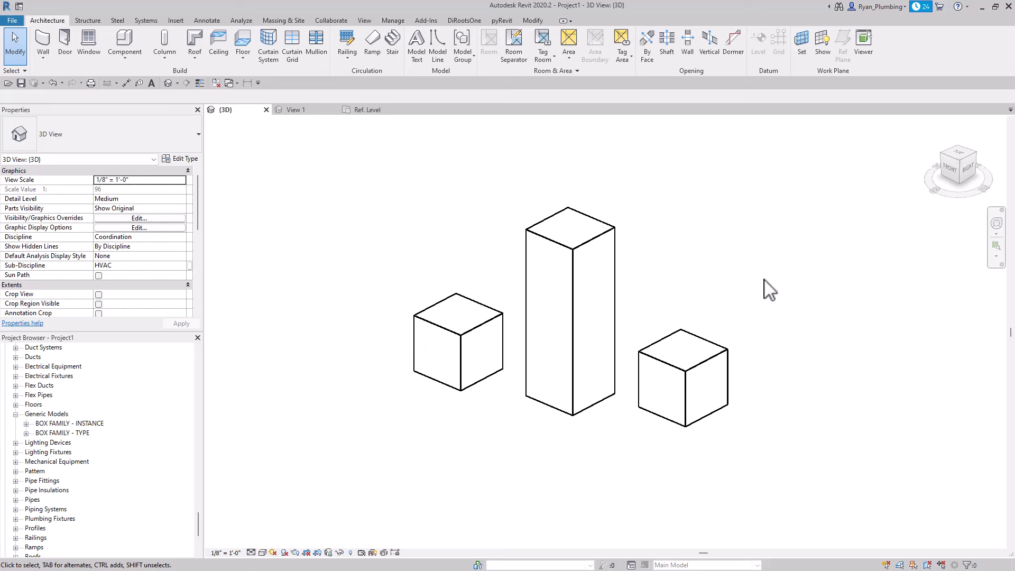
- Reduce the HEIGHT of the middle BOX FAMILY - INSTANCE box to 2' 0" and further to 1' 0"
click(584, 307)
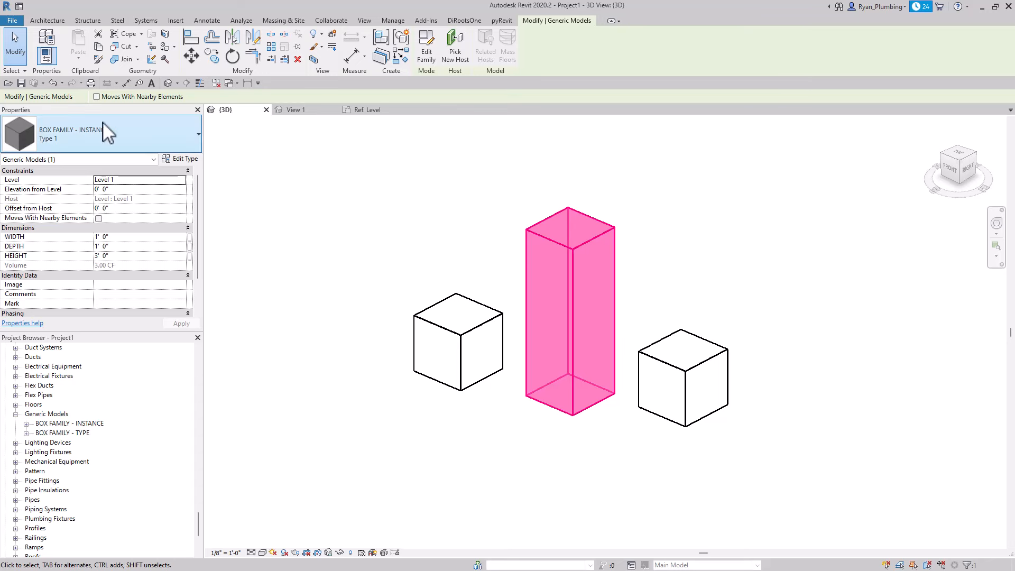
click(122, 256)
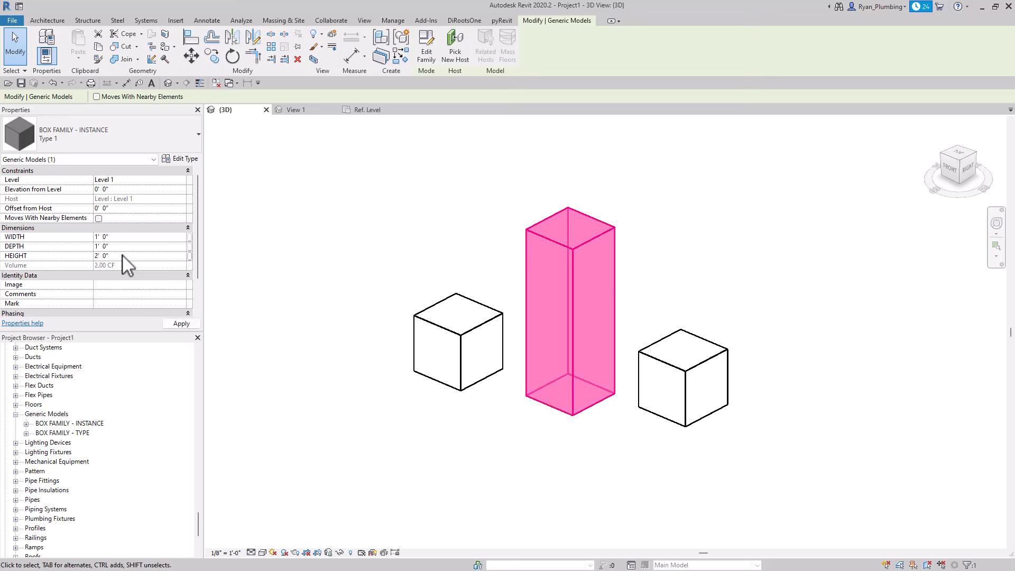
click(181, 323)
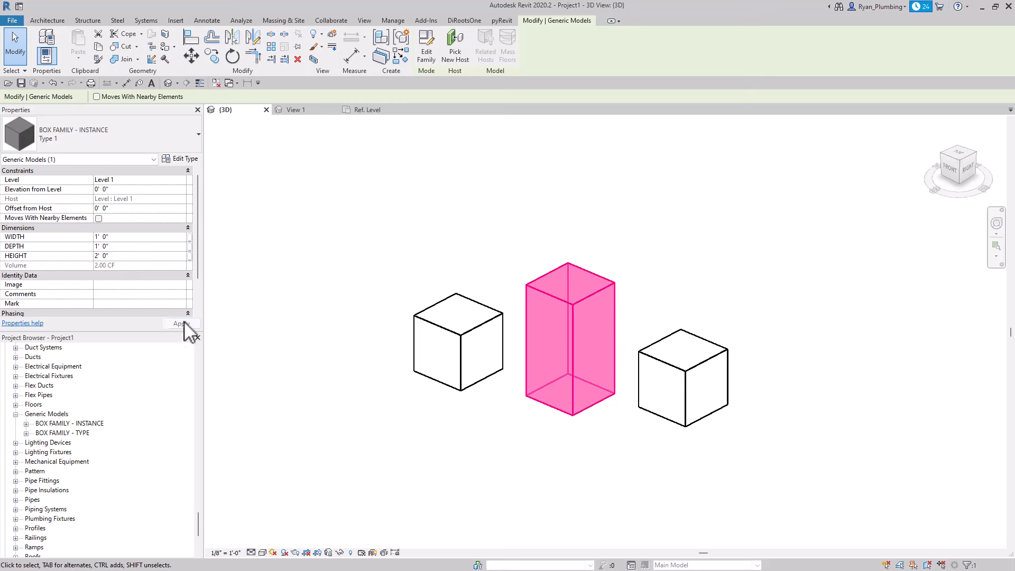
click(123, 256)
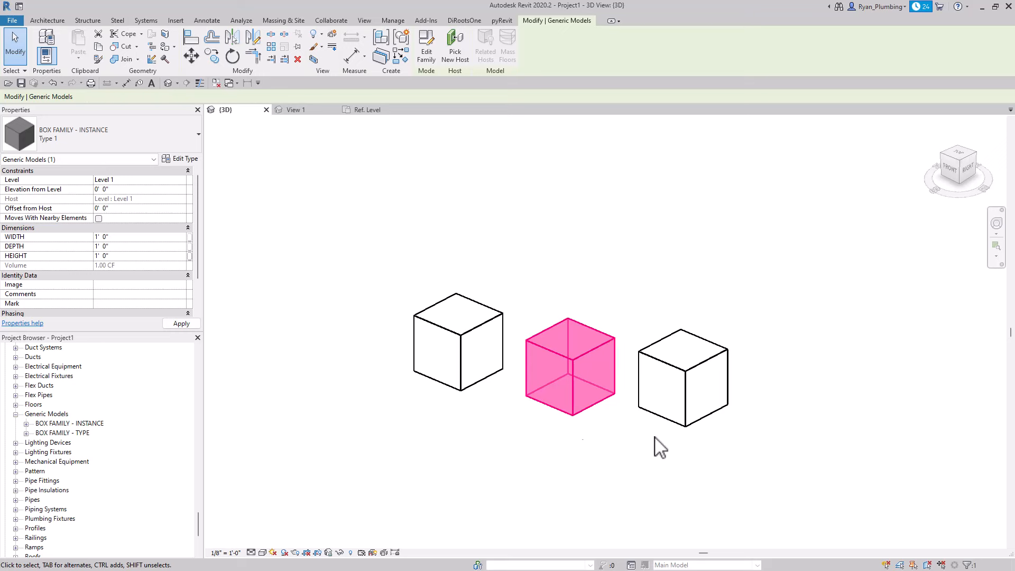
- Delete the rightmost BOX FAMILY - INSTANCE box from the 3D view
click(614, 436)
click(692, 383)
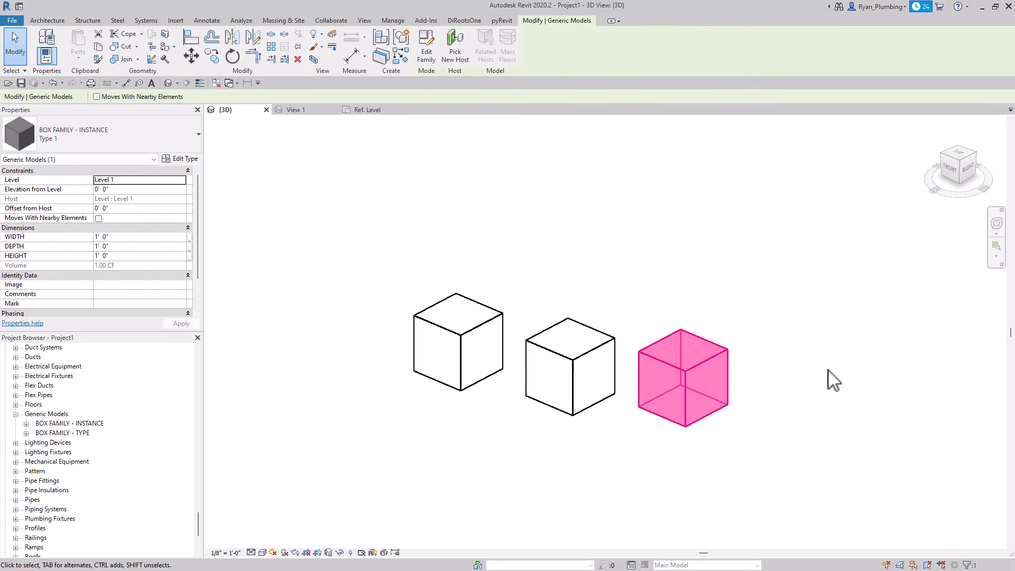
key(Delete)
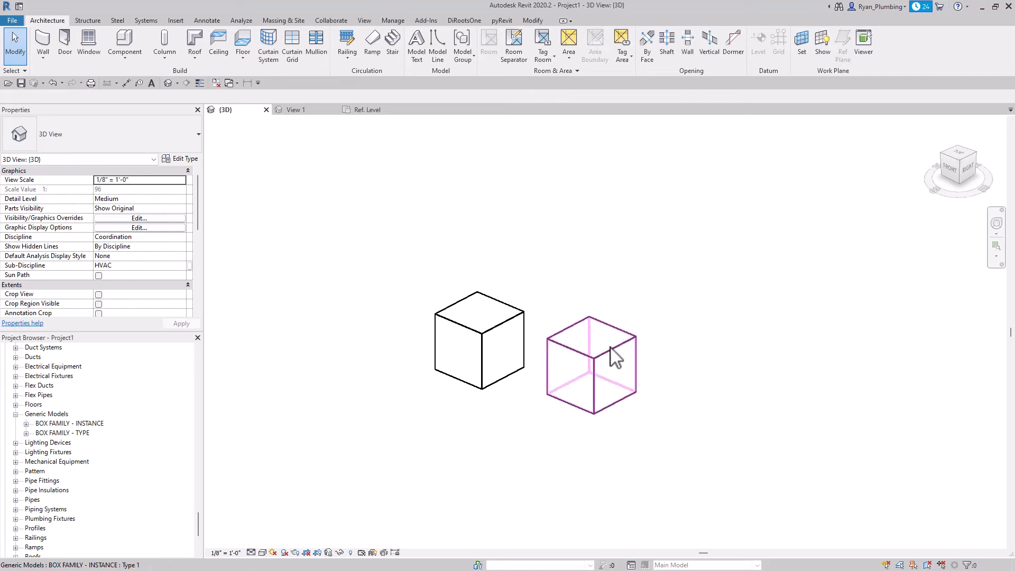
- Open the project's 1 - Mech floor plan
middle_drag(703, 372, 747, 340)
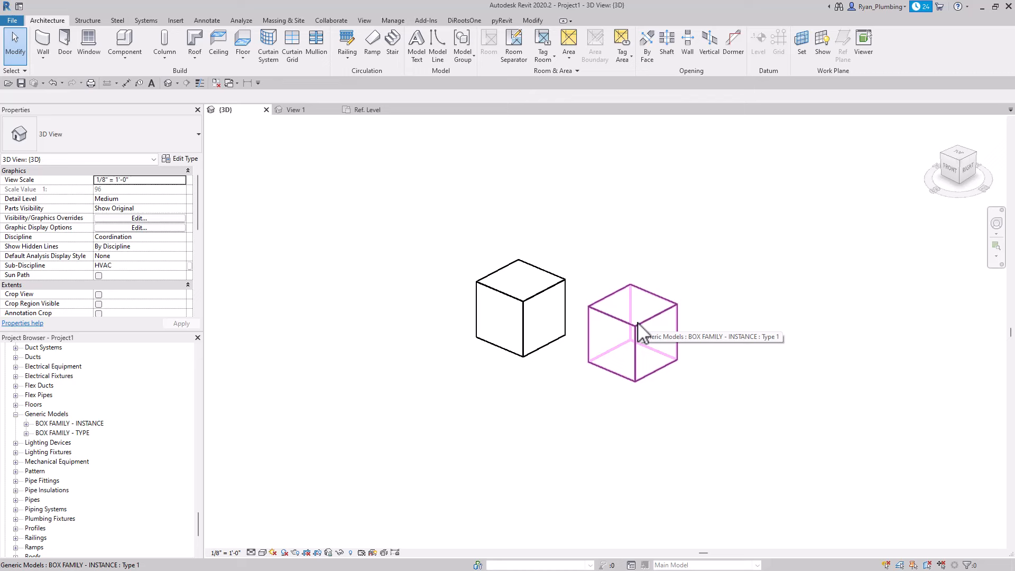
drag(199, 523, 199, 374)
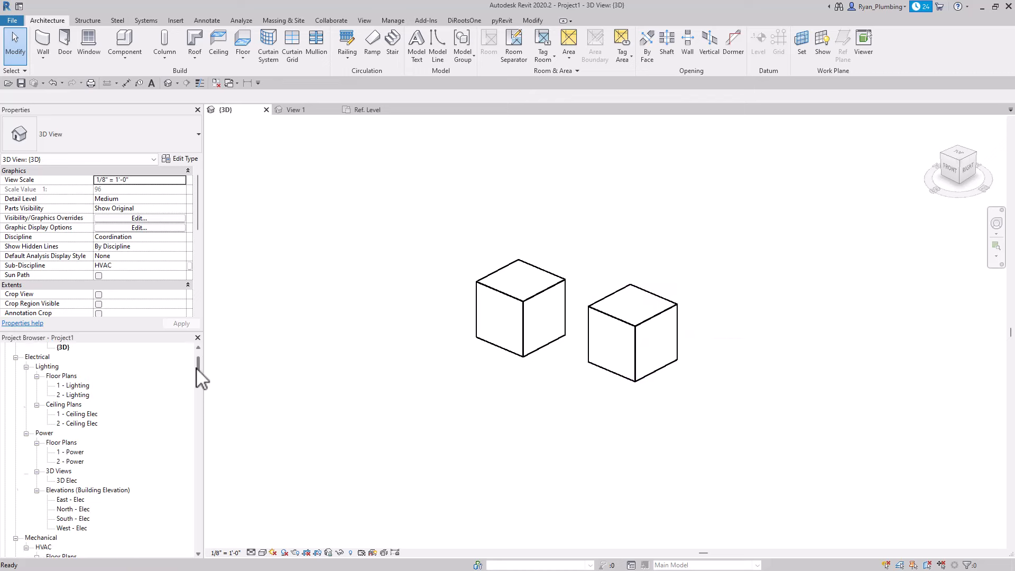
click(47, 347)
click(36, 376)
double_click(73, 385)
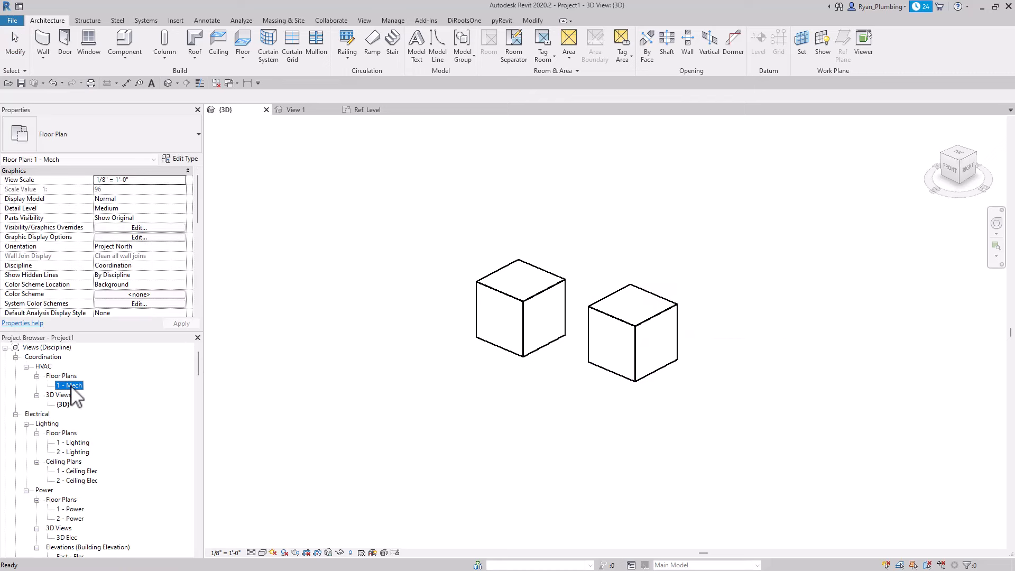
- Move the BOX FAMILY - TYPE box so it lines up horizontally with the BOX FAMILY - INSTANCE box
scroll(602, 306, up, 10)
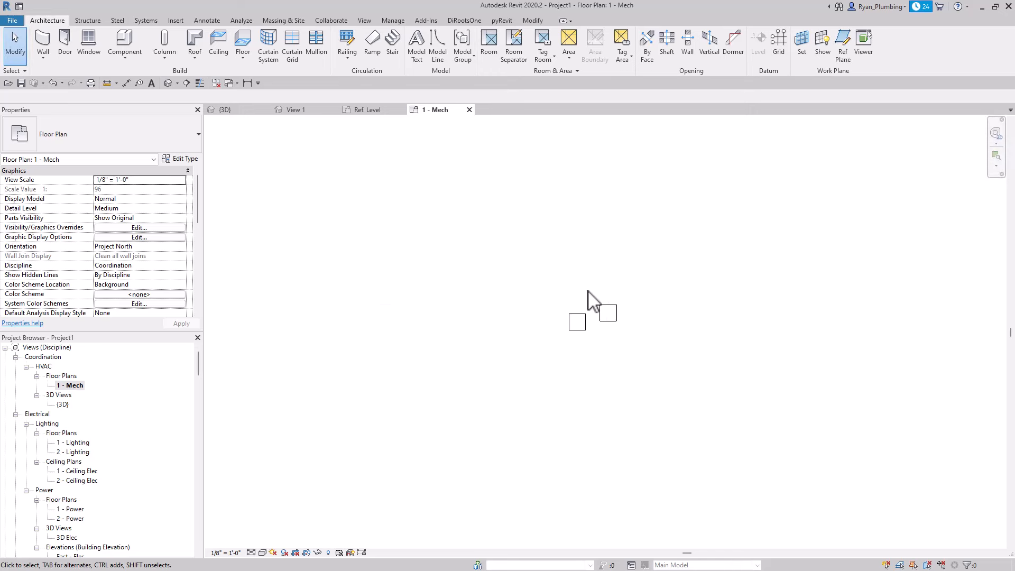
scroll(552, 293, down, 2)
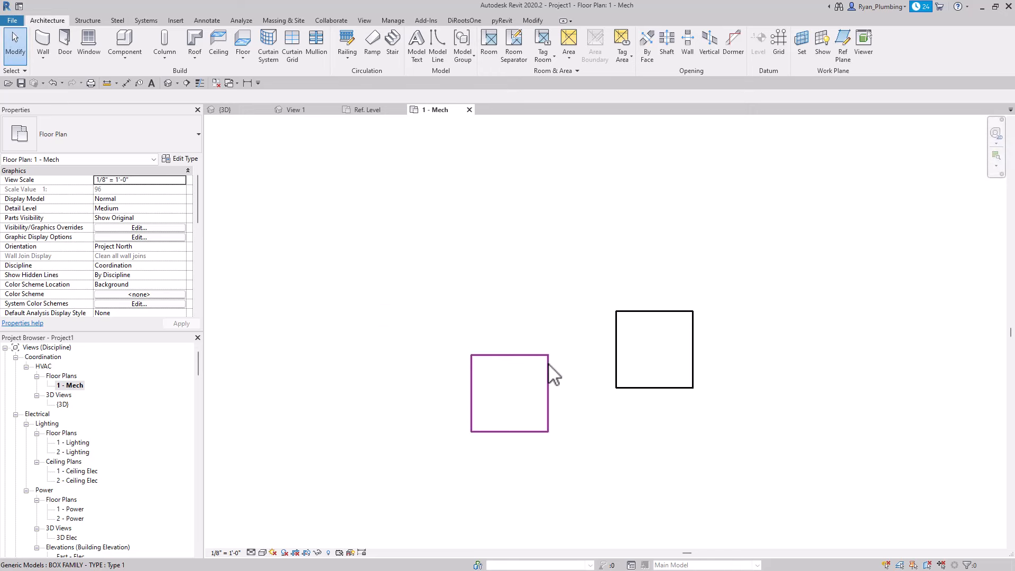
click(548, 362)
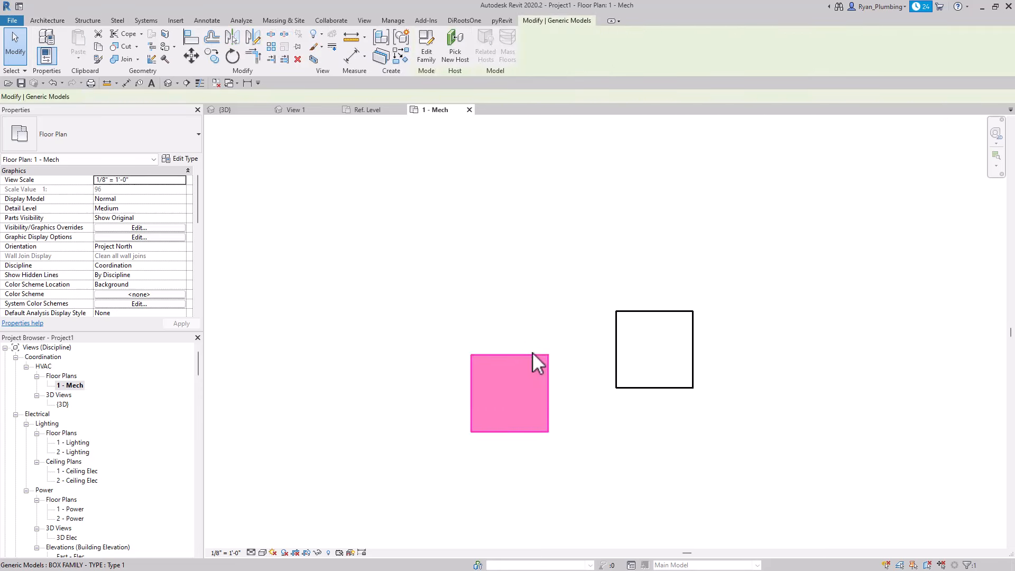
drag(532, 354, 490, 315)
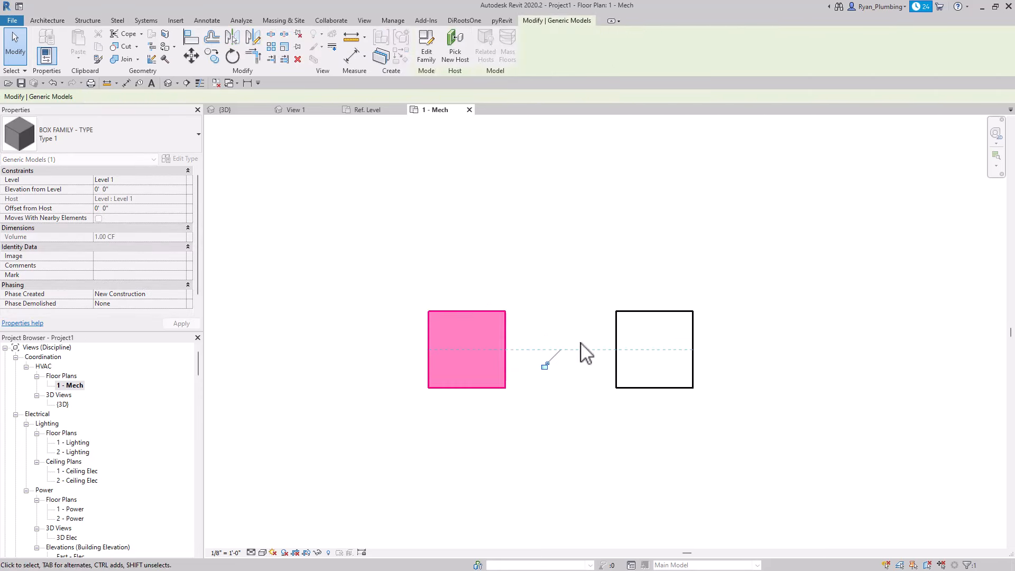
- Stretch the BOX FAMILY - INSTANCE box outward on all four sides to about 3' 4 3/4" wide and 2' 11 3/4" deep
click(648, 325)
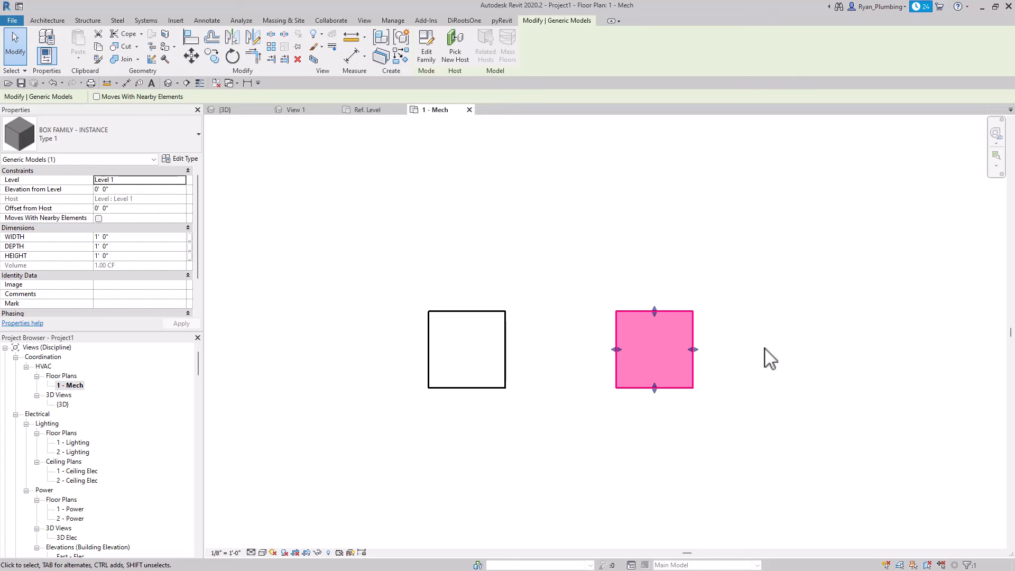
scroll(751, 361, up, 1)
middle_drag(740, 362, 787, 353)
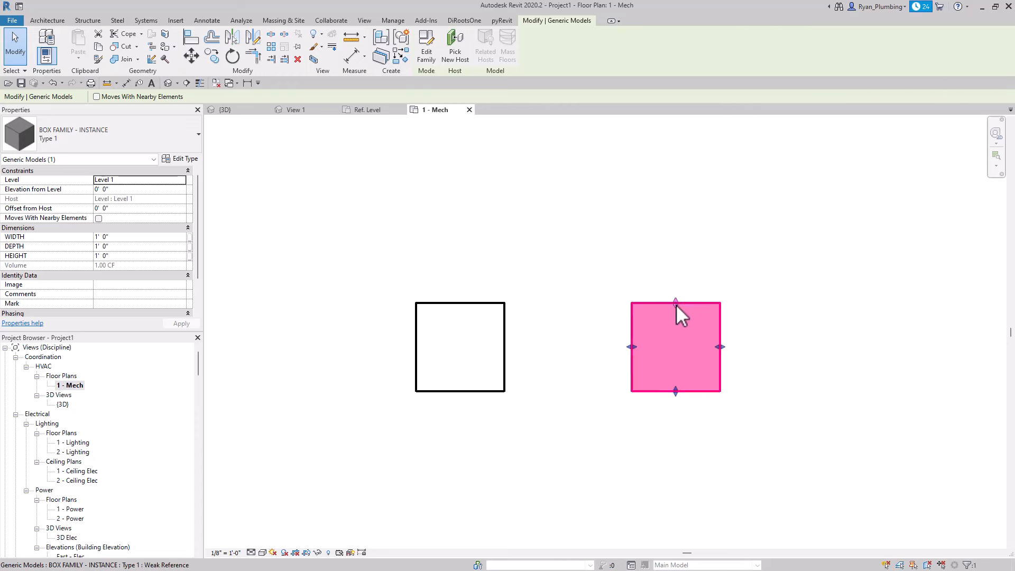
drag(676, 303, 680, 214)
drag(721, 301, 858, 307)
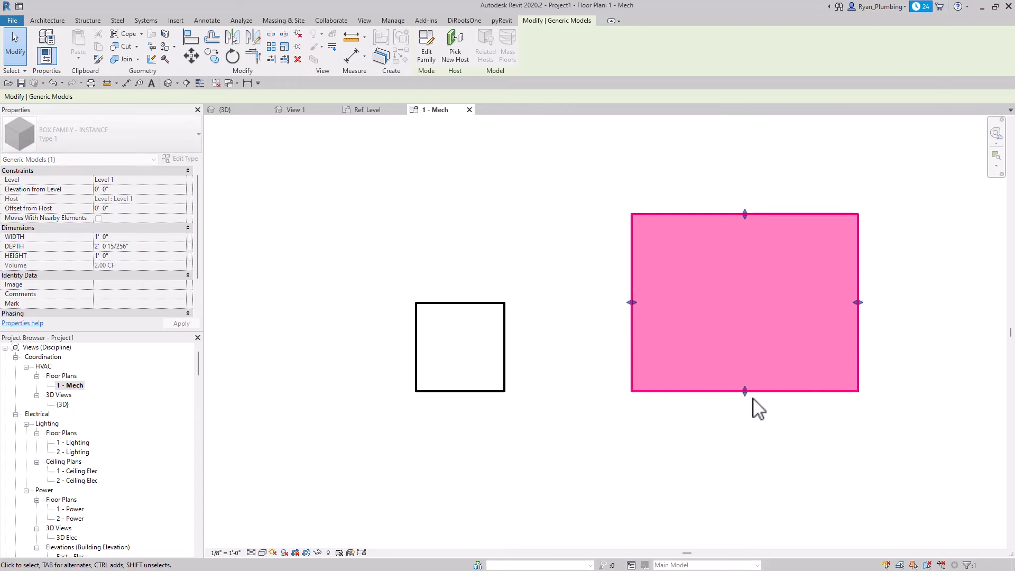
drag(744, 391, 746, 477)
drag(630, 345, 558, 345)
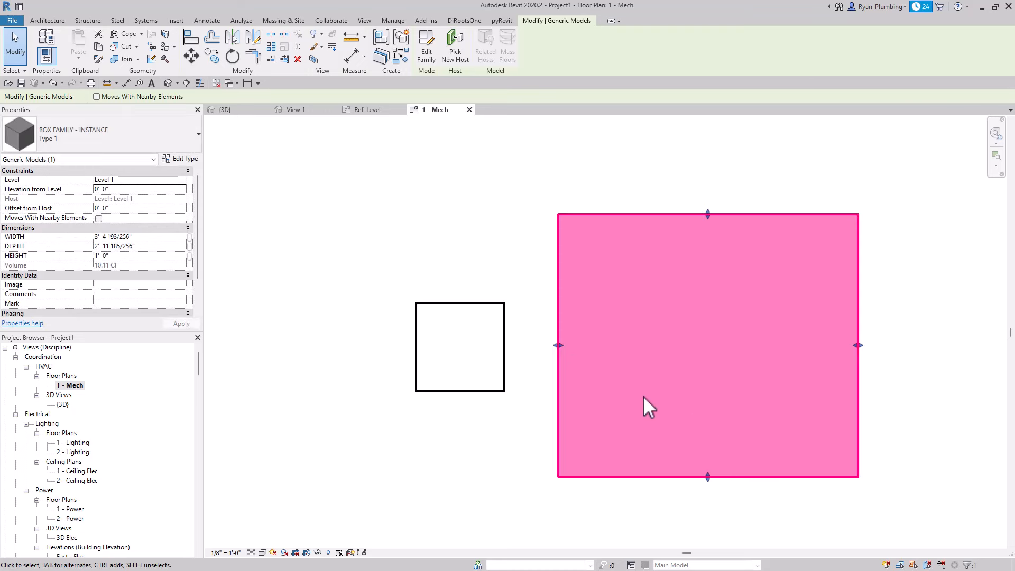
- Undo the four stretches of the BOX FAMILY - INSTANCE box
key(ctrl+z)
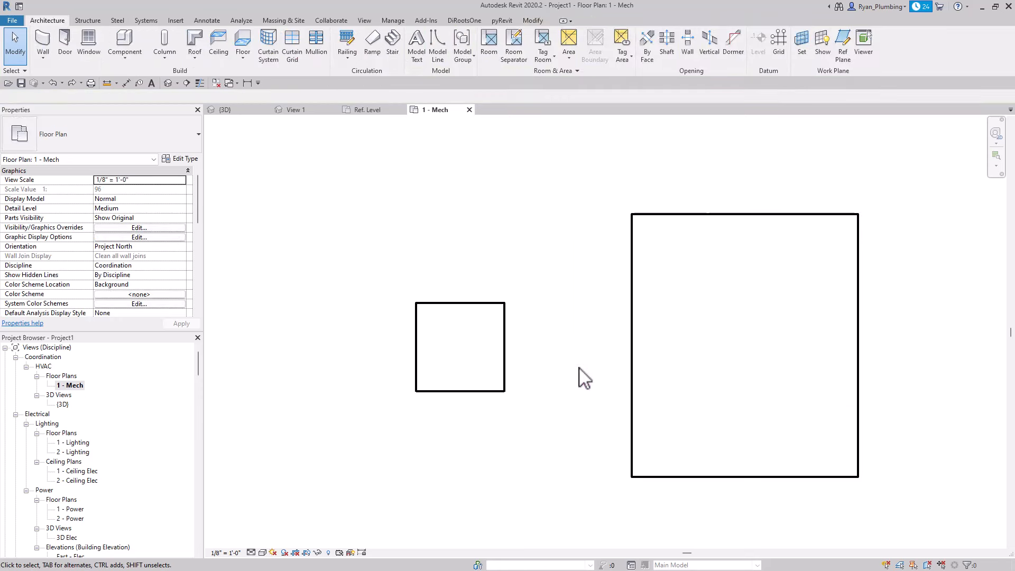
key(ctrl+z)
key(ctrl+z)
key(ctrl+z)
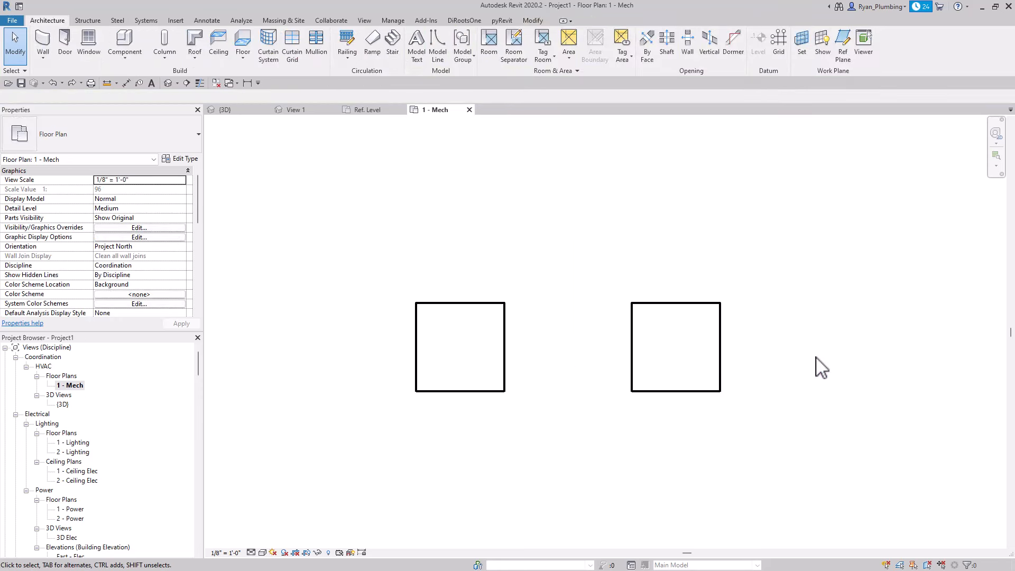
- Examine the DEPTH dimension and the equally spaced reference planes in the Ref. Level plan of BOX FAMILY - INSTANCE
middle_drag(787, 355, 803, 351)
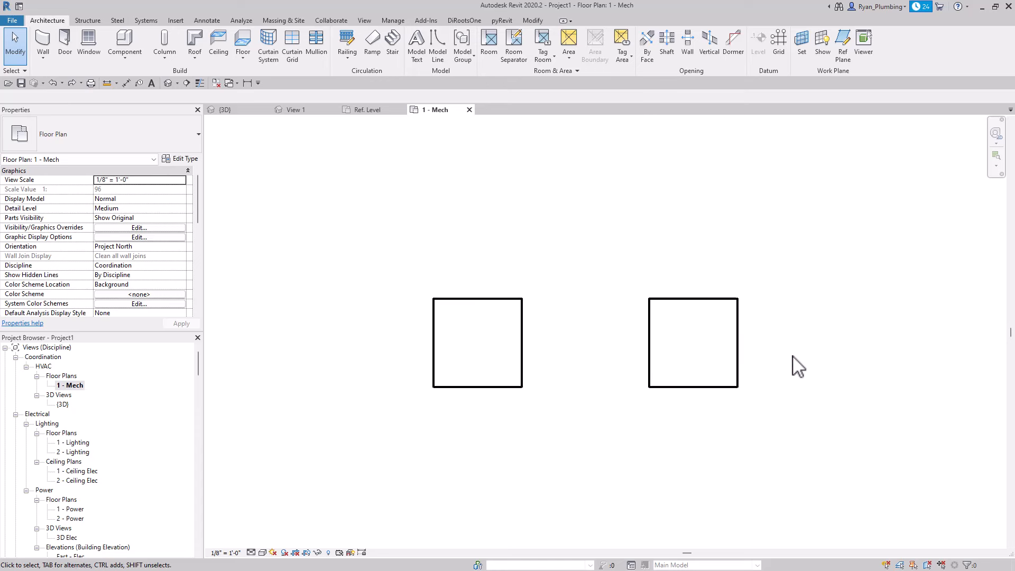
scroll(797, 366, up, 1)
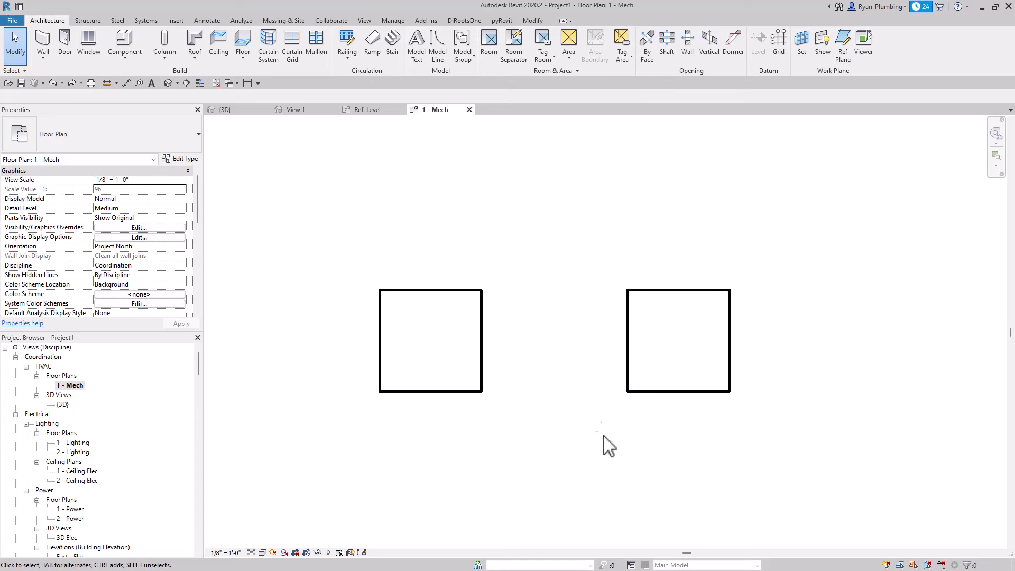
middle_drag(795, 382, 809, 383)
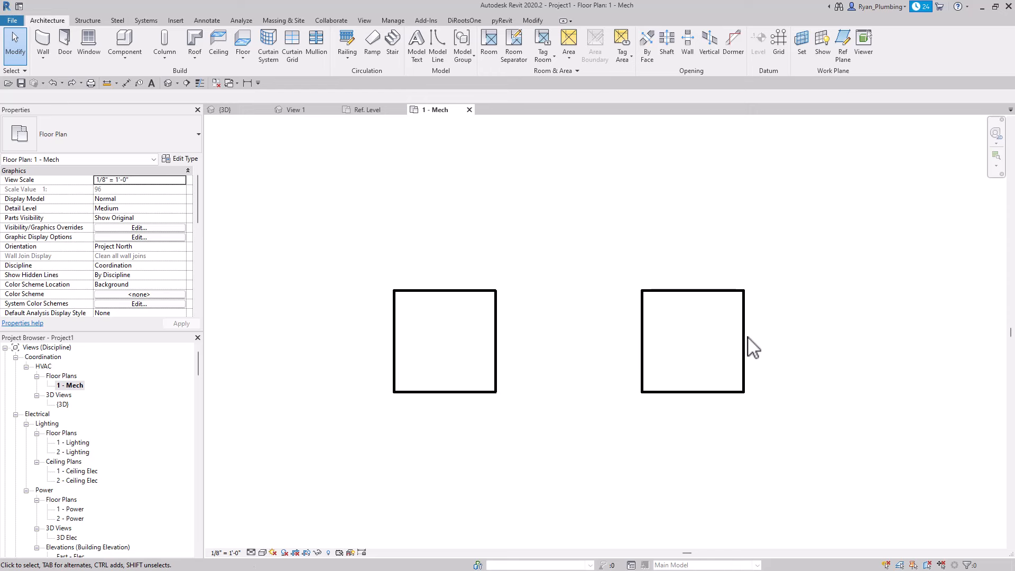
click(375, 109)
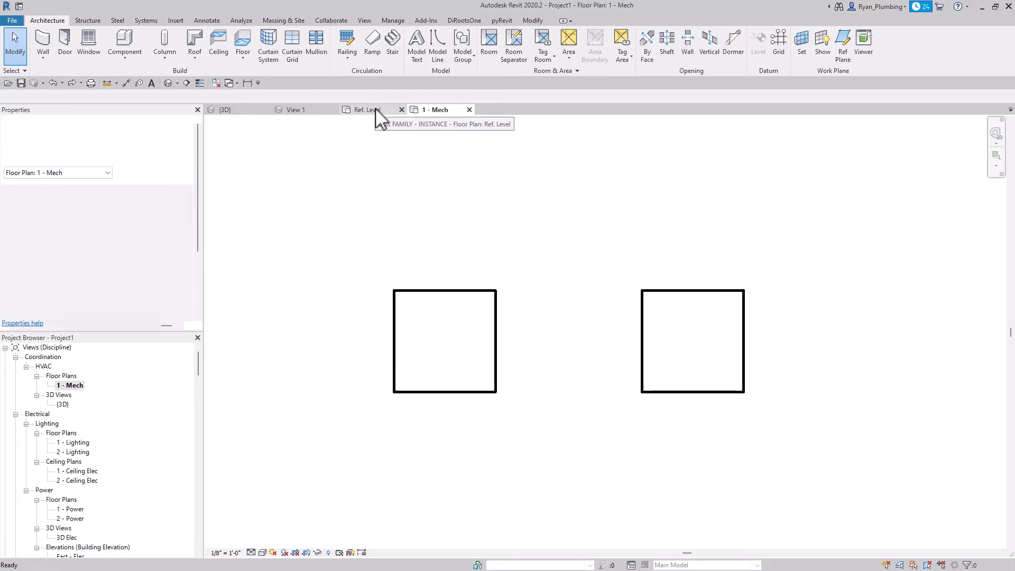
scroll(539, 317, up, 2)
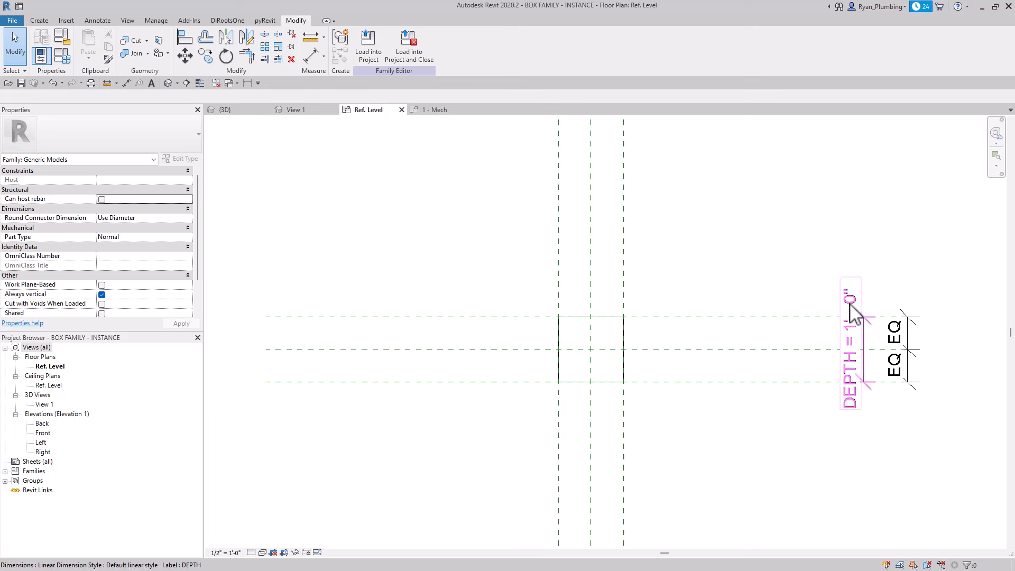
scroll(740, 420, down, 3)
scroll(774, 406, up, 2)
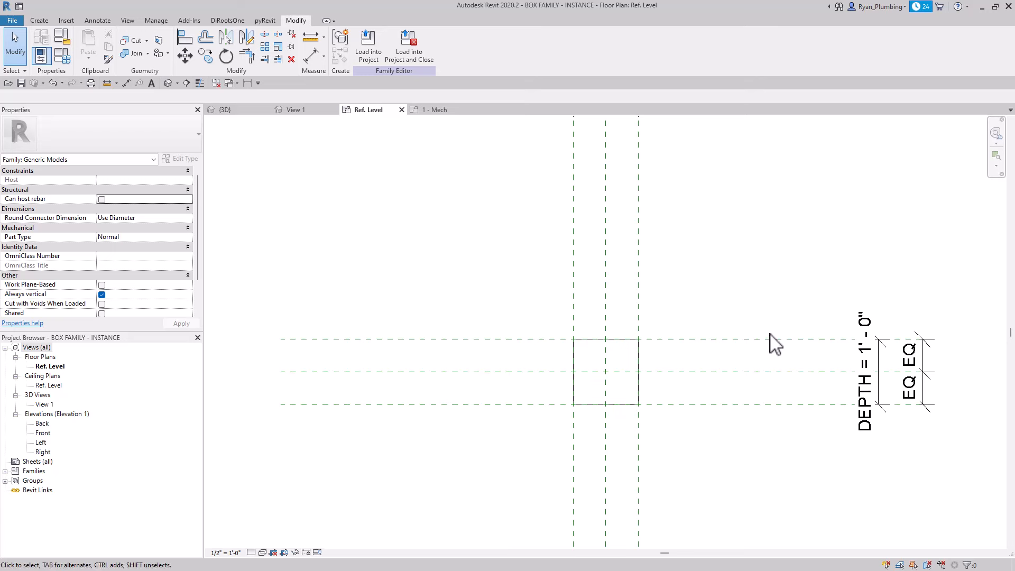
- Return to the 1 - Mech plan and select the BOX FAMILY - INSTANCE box to examine its stretch handles
click(436, 110)
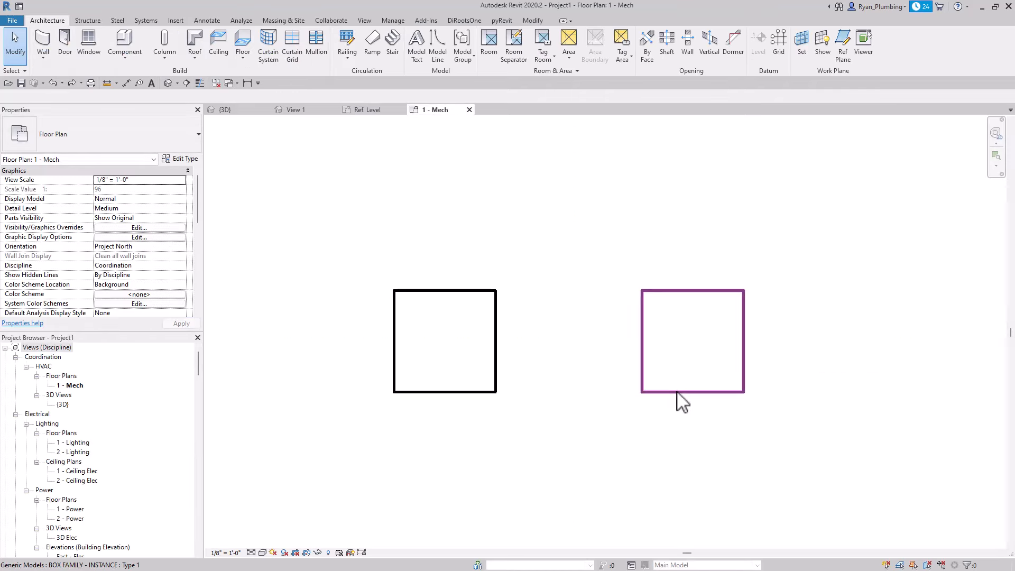
click(722, 338)
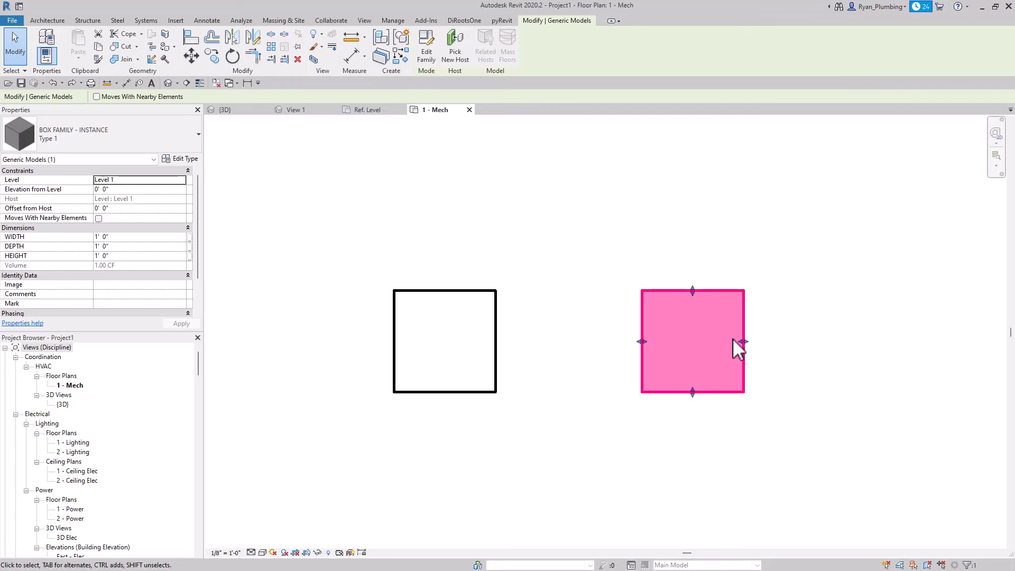
middle_drag(499, 275, 498, 269)
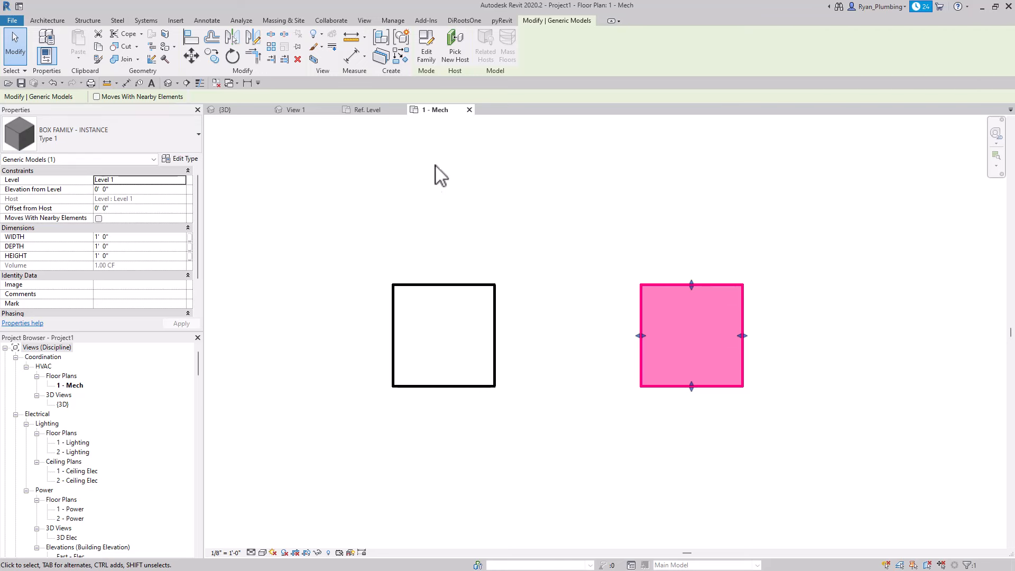
- Open the BOX FAMILY - INSTANCE family for editing in its 3D View 1 and save it
click(422, 56)
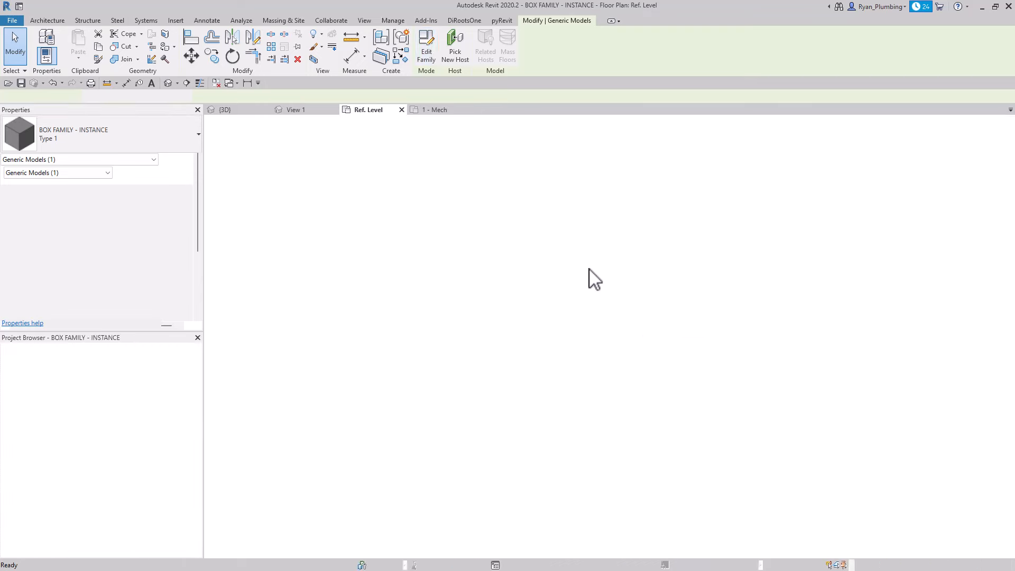
double_click(45, 404)
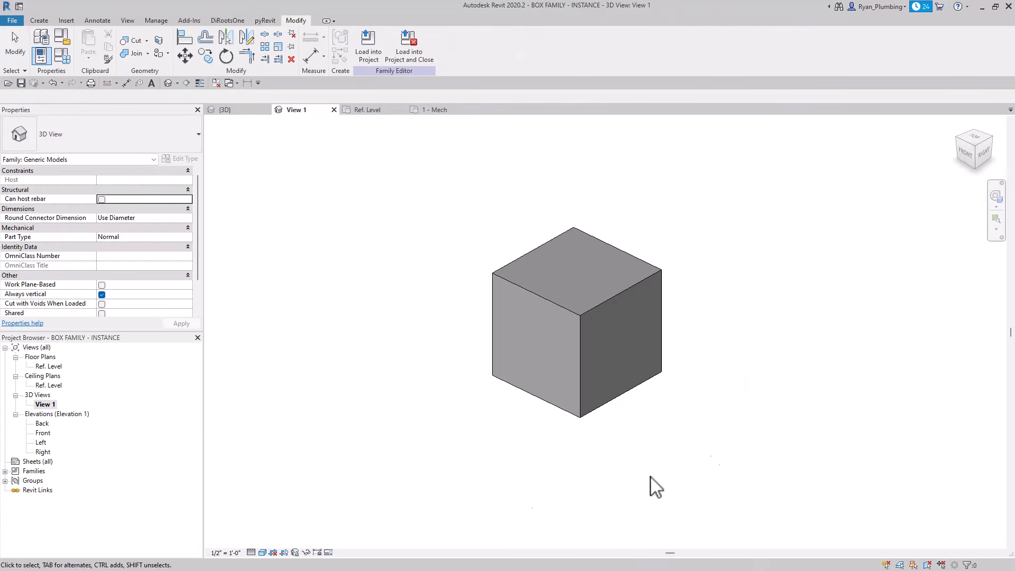
scroll(544, 373, down, 1)
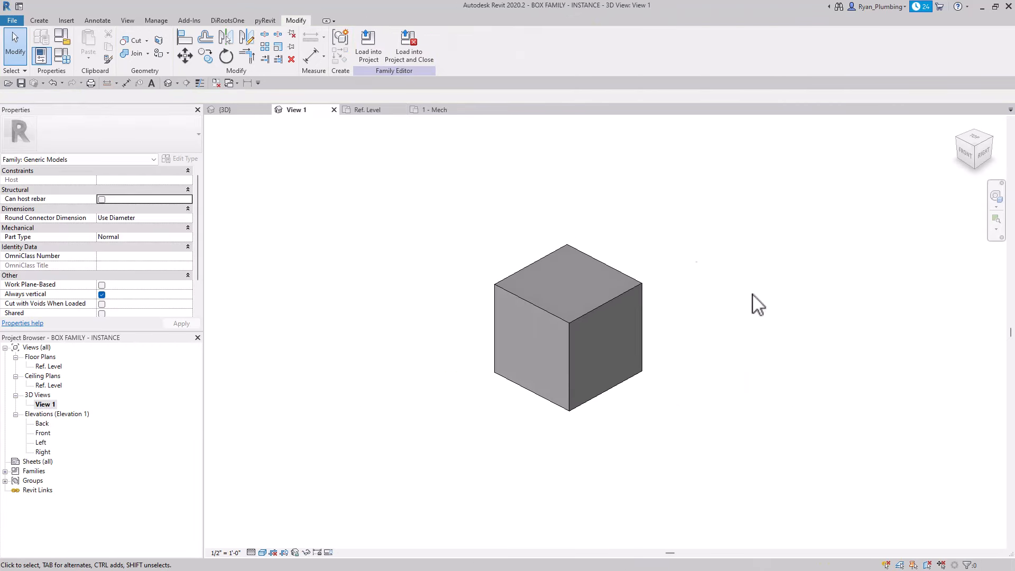
click(22, 82)
- Delete the family files BOX FAMILY, BOX FAMILY - INSTANCE.0001 and BOX FAMILY.0001 from the MEP FAMILIES COURSE folder
click(12, 21)
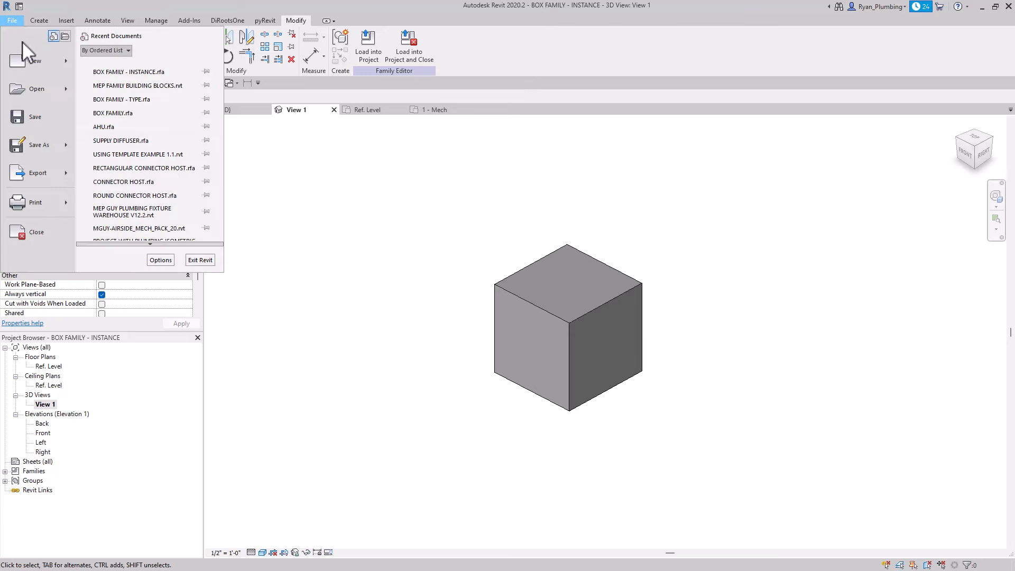
mouse_move(48, 150)
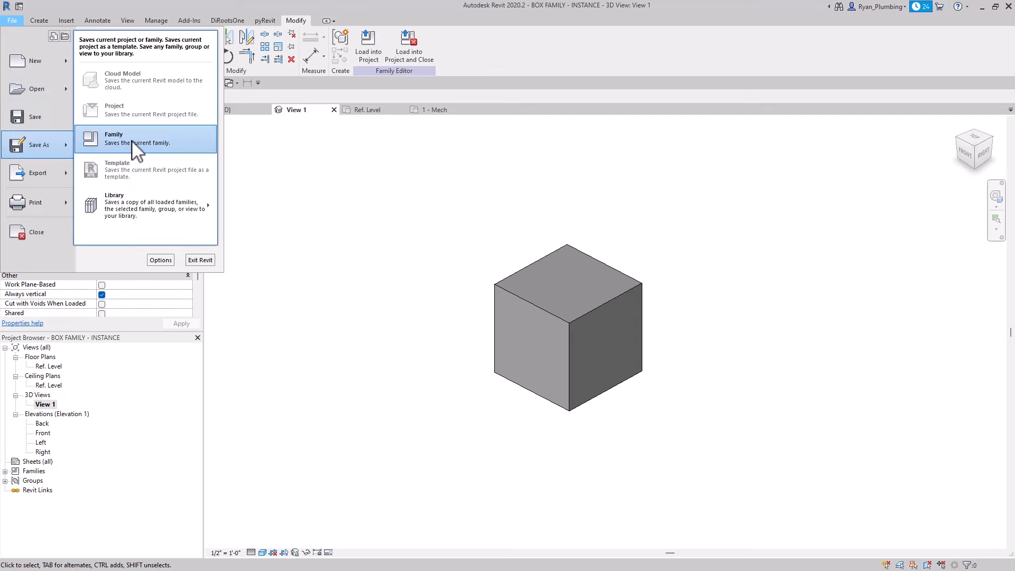
click(134, 143)
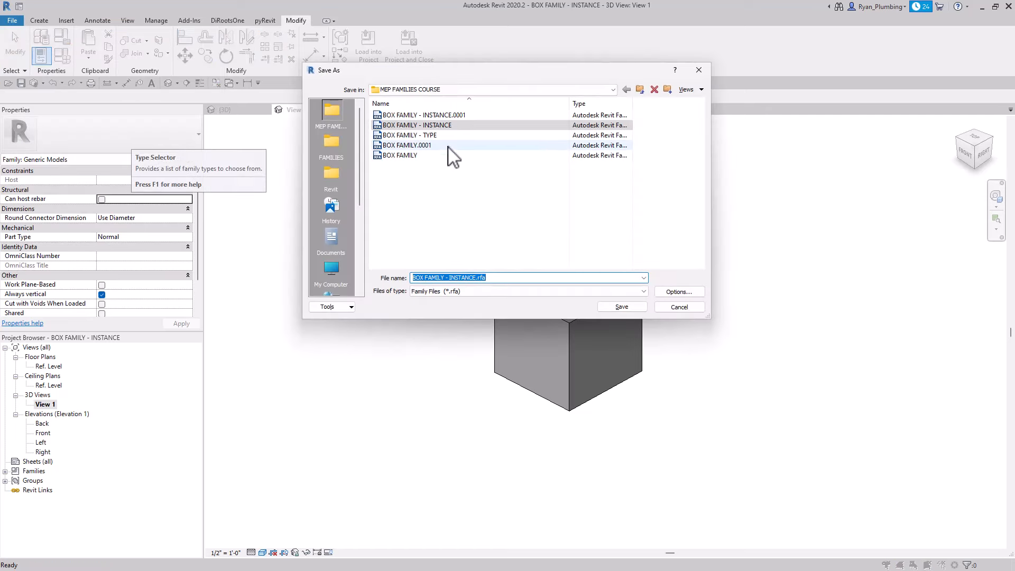
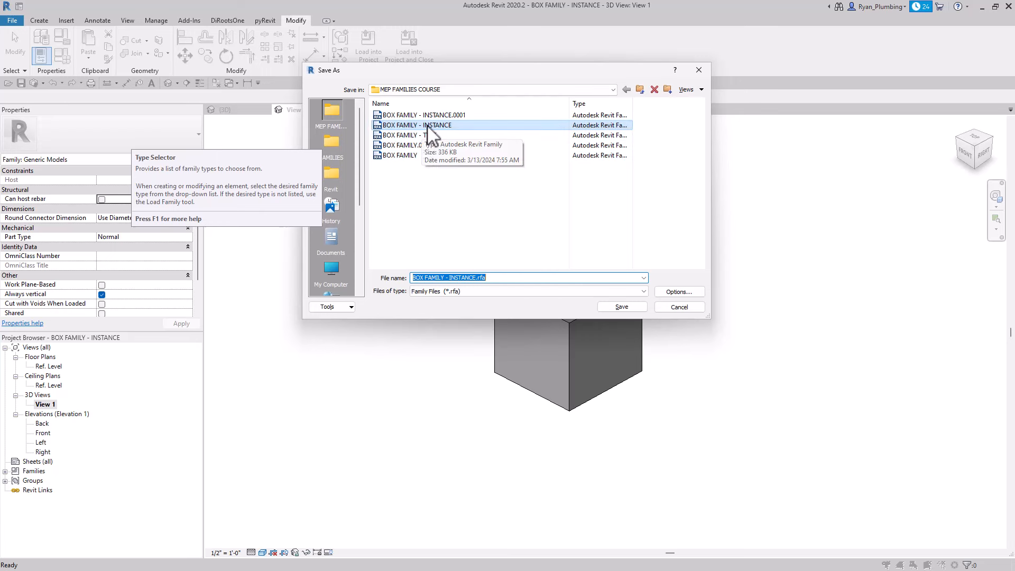
click(401, 155)
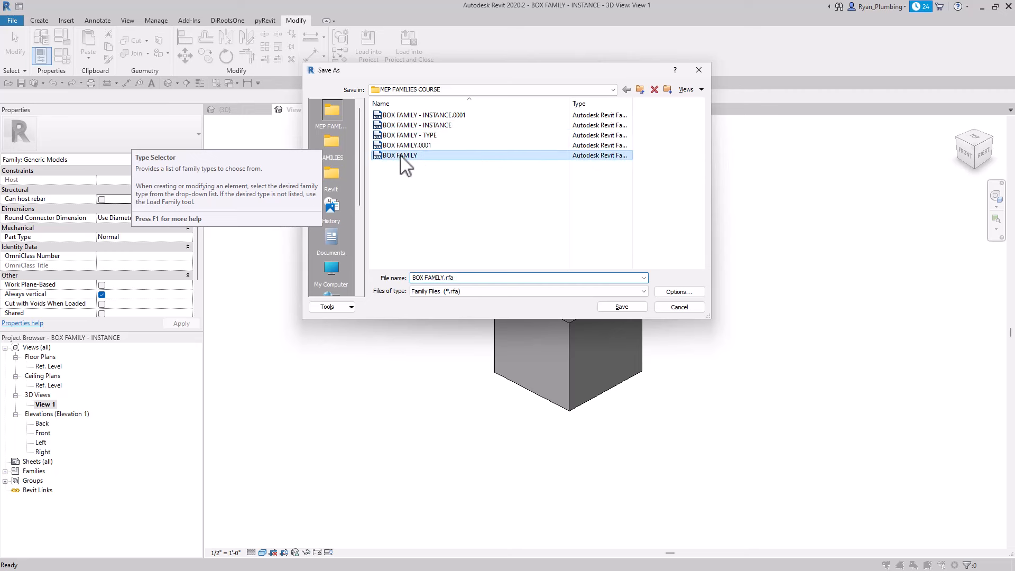
key(Delete)
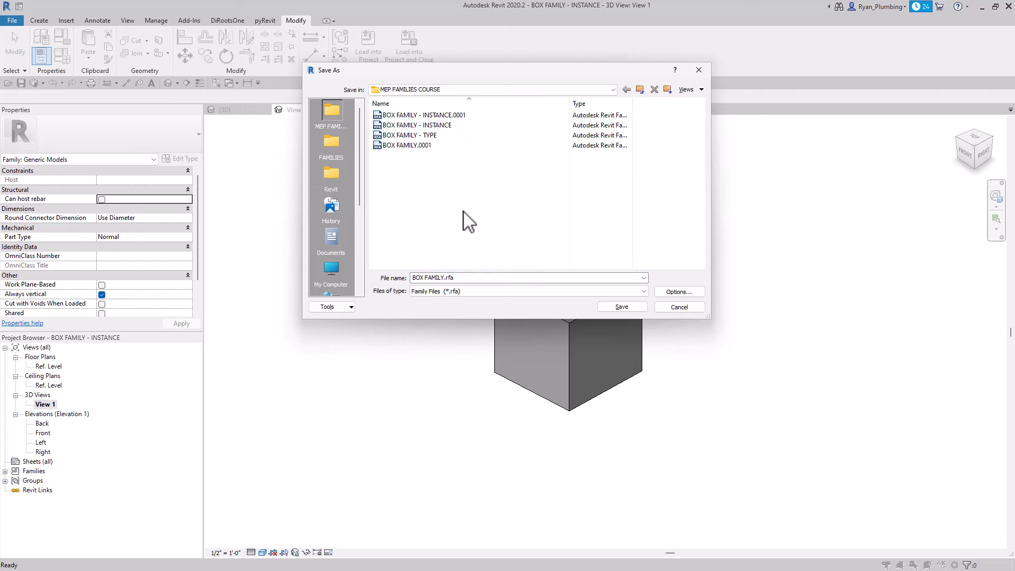
click(434, 116)
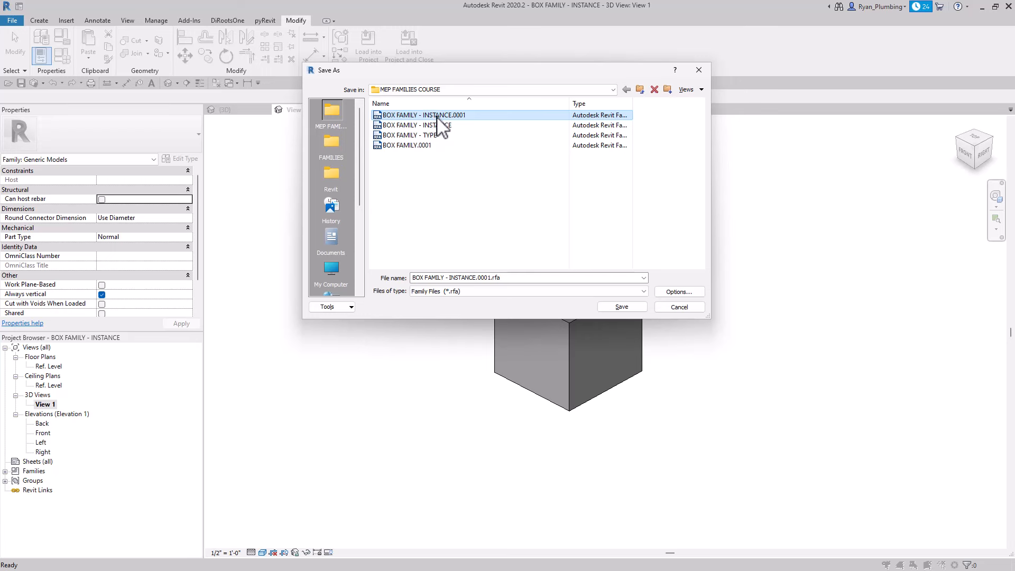
key(Delete)
click(429, 136)
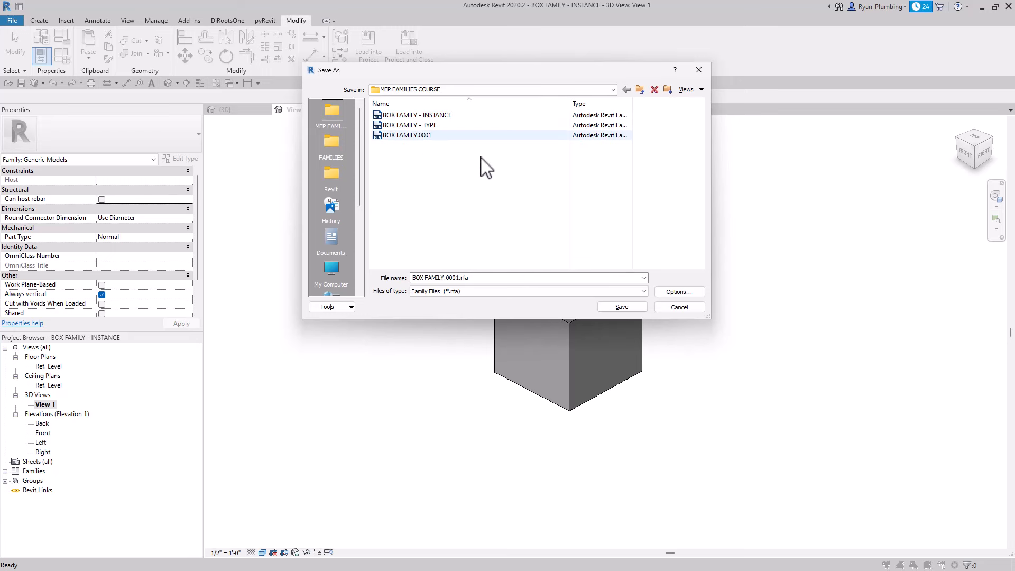
key(Delete)
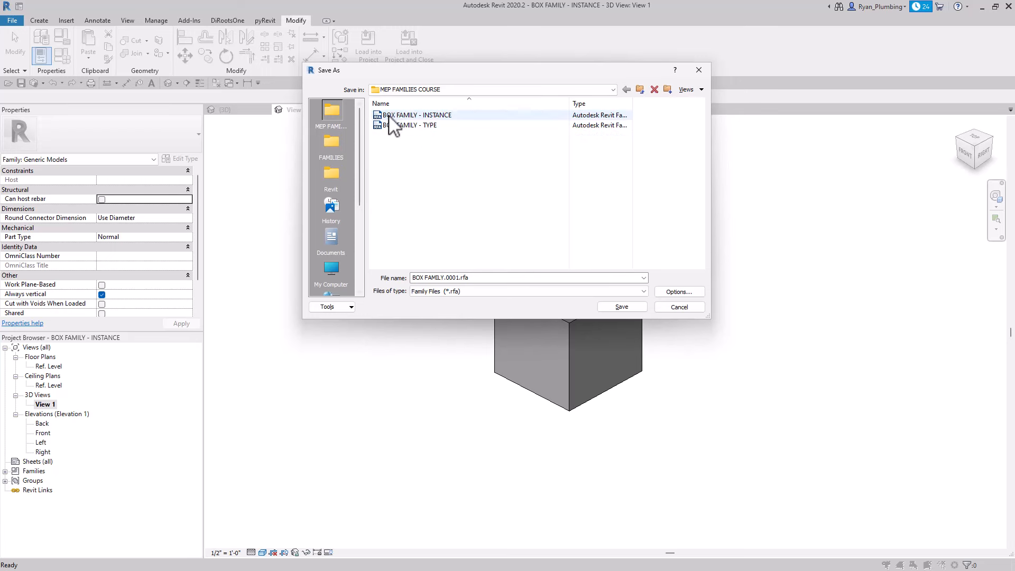
click(631, 311)
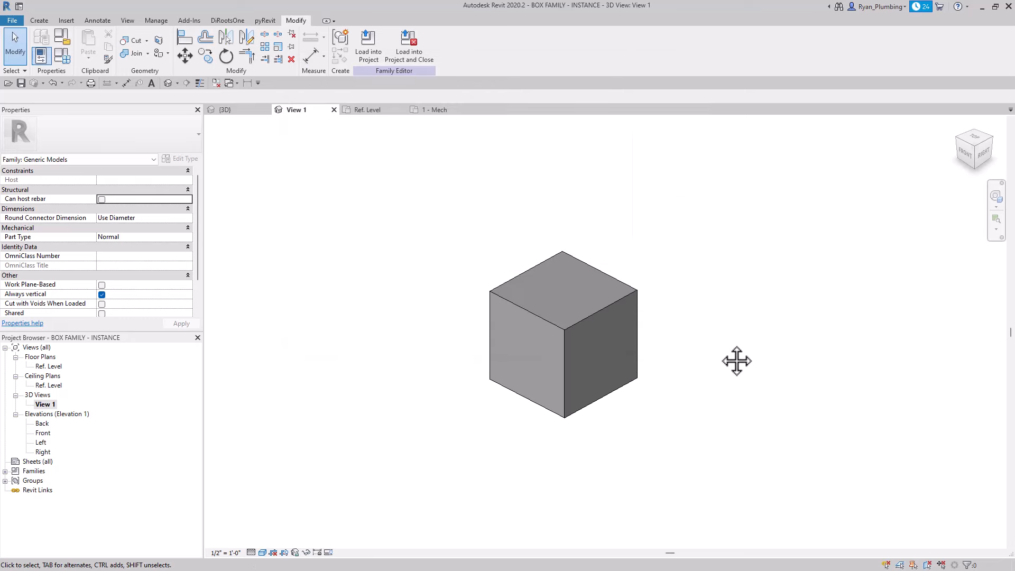
- In the 1 - Mech plan, move the BOX FAMILY - INSTANCE box closer to the other box, keeping the two aligned
click(447, 111)
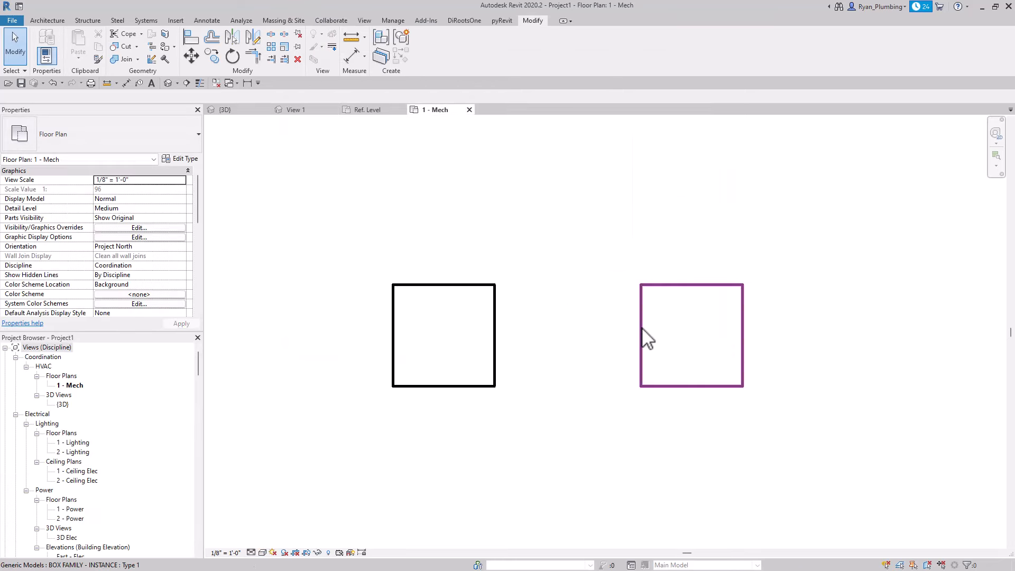
drag(641, 327, 493, 301)
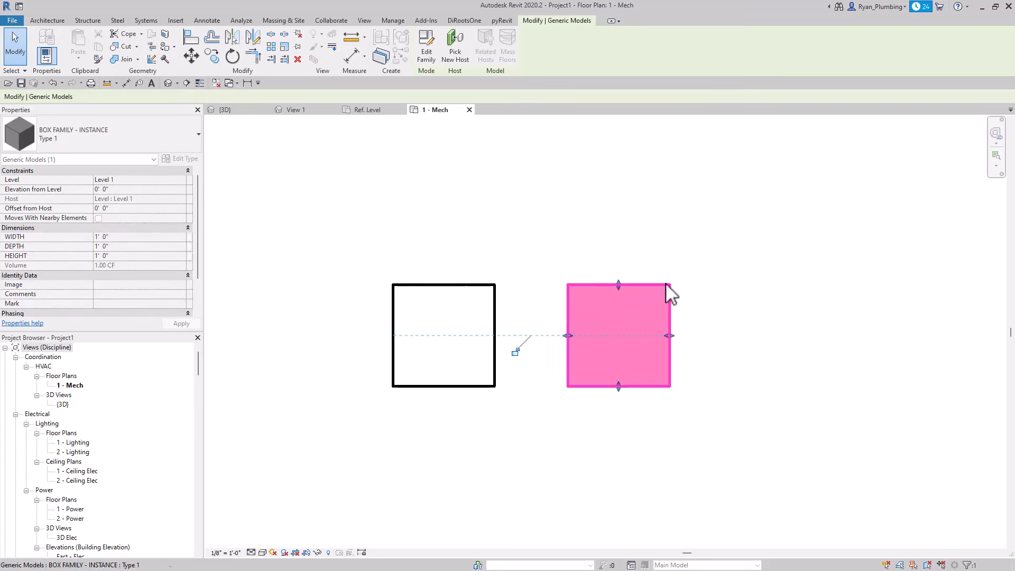
scroll(465, 239, down, 1)
scroll(702, 275, up, 1)
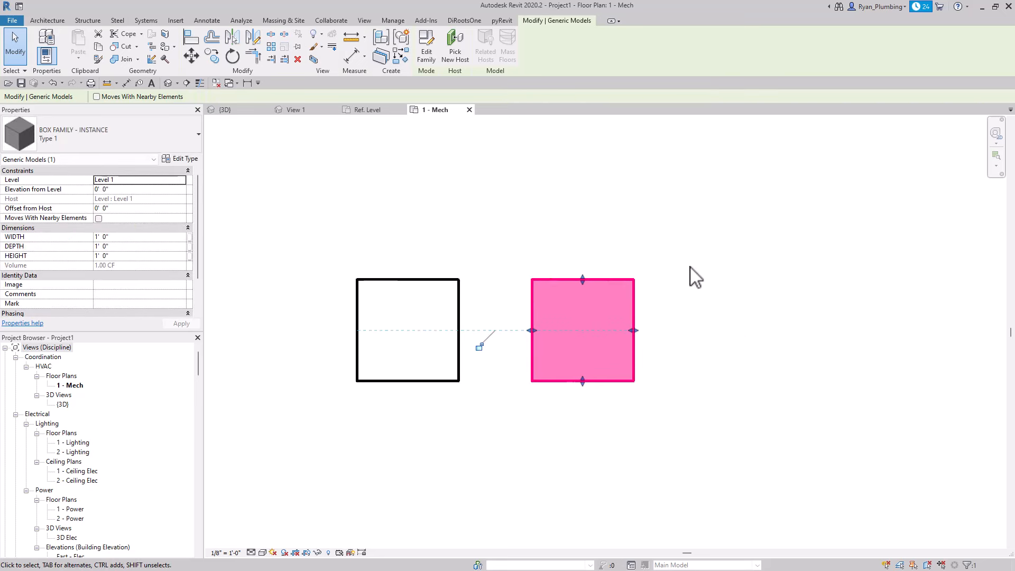
middle_drag(695, 278, 663, 290)
click(661, 280)
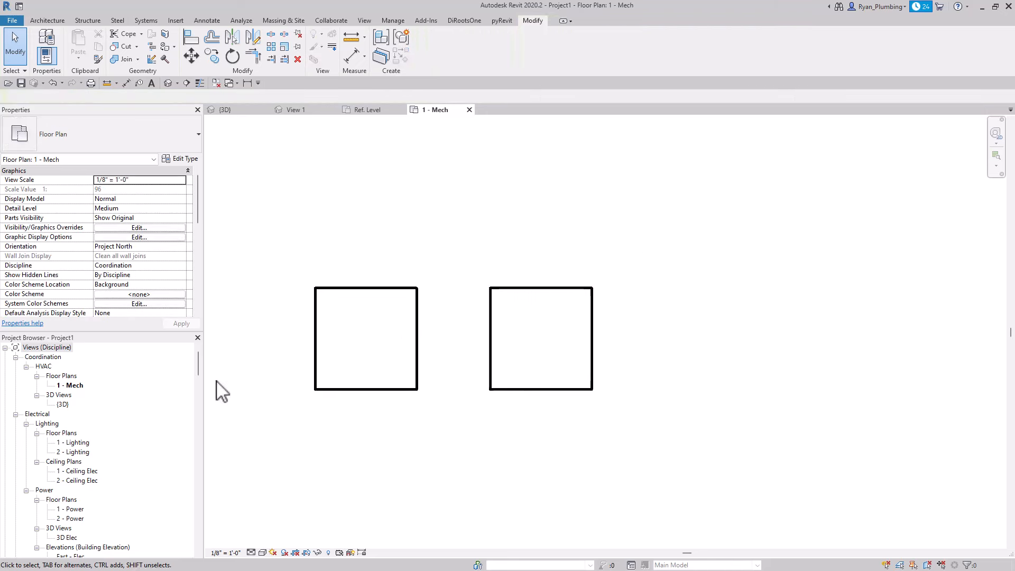
- Open the project's {3D} view and select the BOX FAMILY - INSTANCE box to check it for stretch grips
double_click(67, 404)
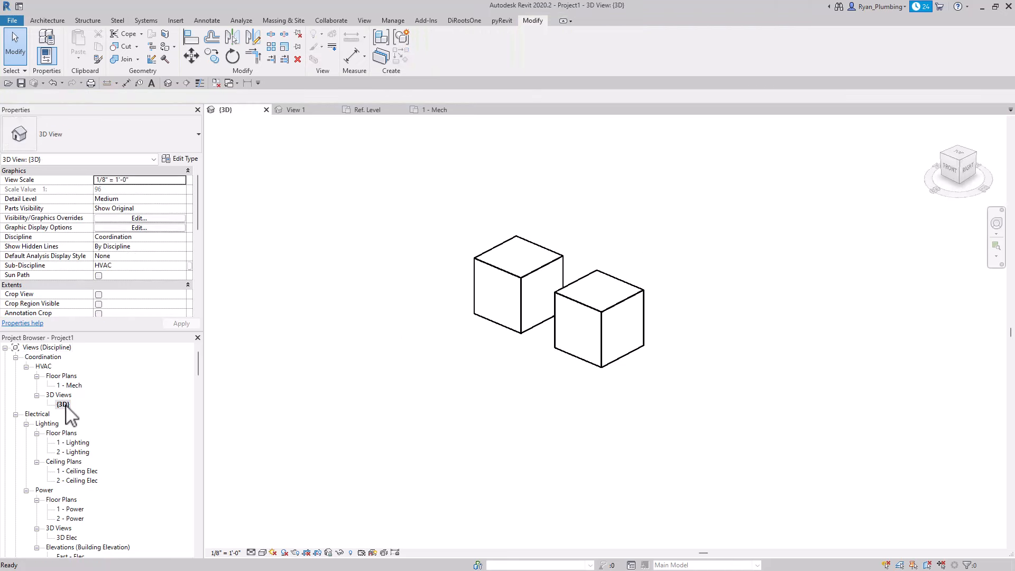
click(622, 306)
scroll(554, 266, up, 2)
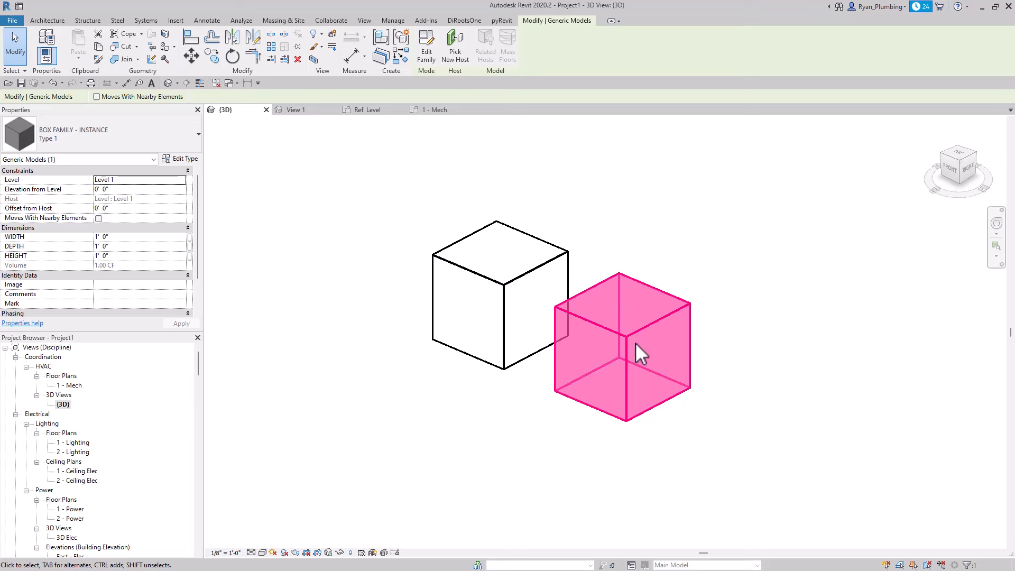
scroll(465, 354, down, 1)
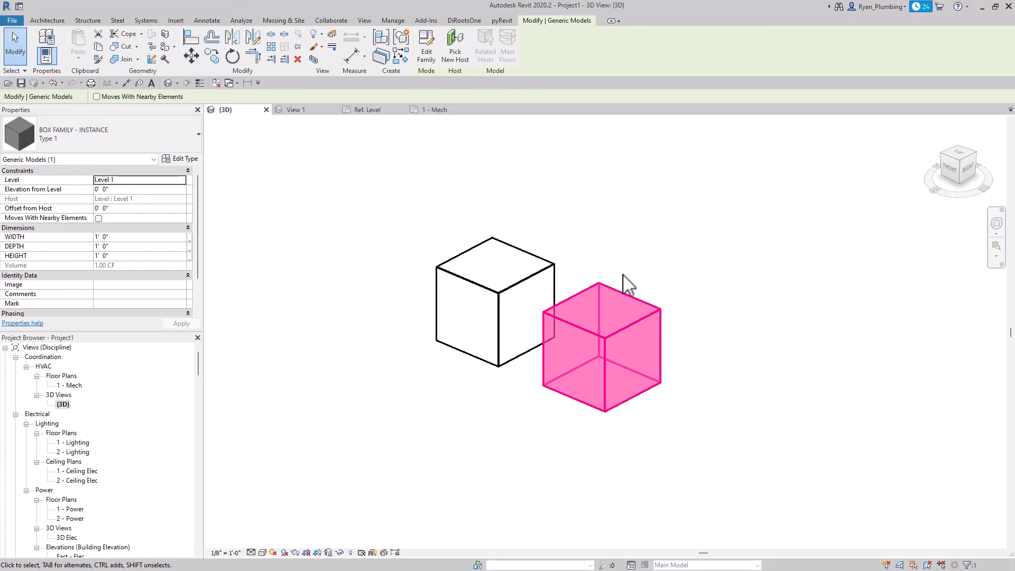
shift+middle_drag(516, 421, 532, 439)
mouse_move(706, 386)
shift+middle_down()
mouse_move(724, 396)
mouse_move(713, 396)
shift+middle_up()
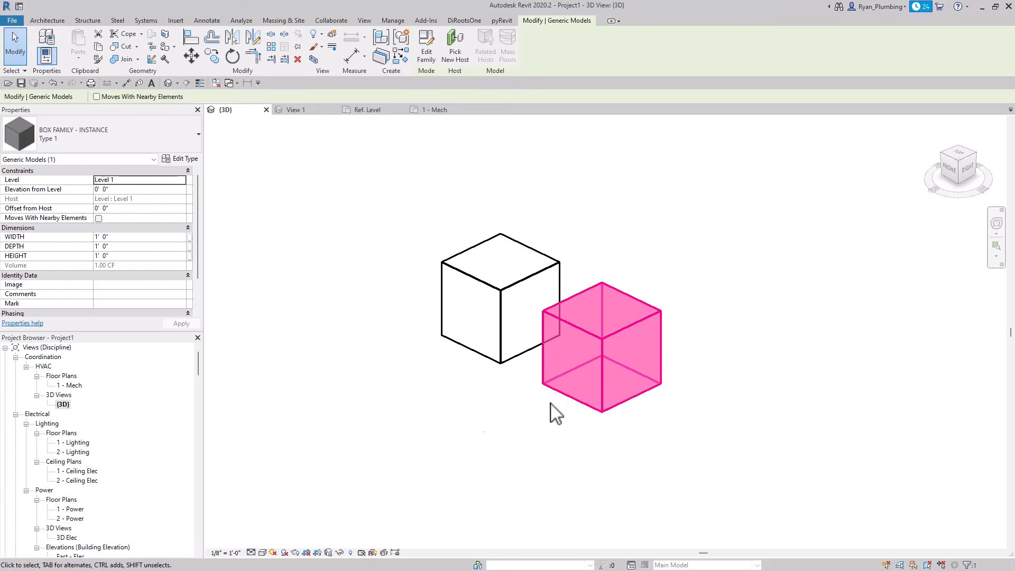
middle_drag(776, 344, 737, 339)
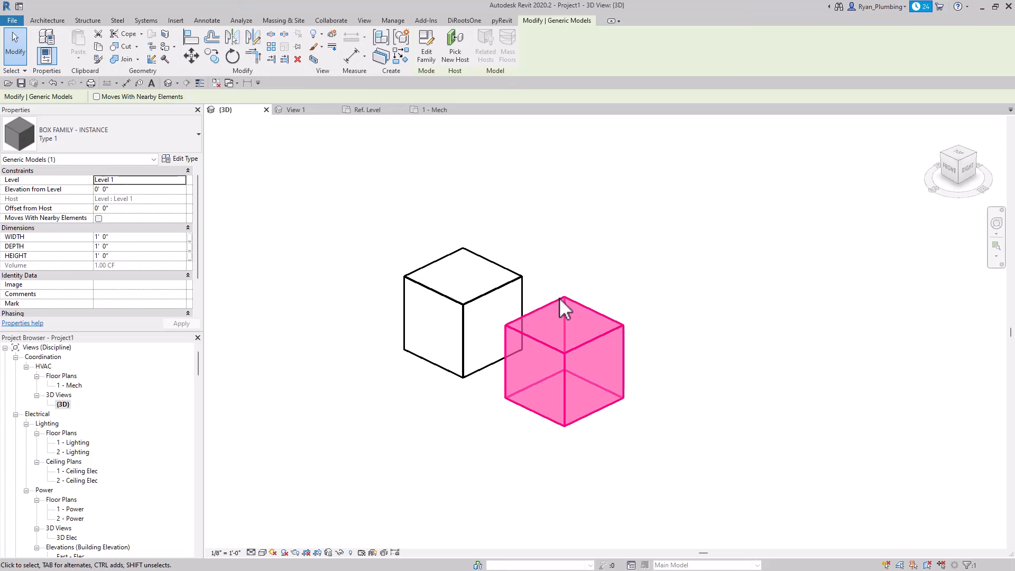
- Open the selected box's family for editing and save it as a new family named BOX FAMILY - INSTANCE - 3D GRIPS
click(427, 55)
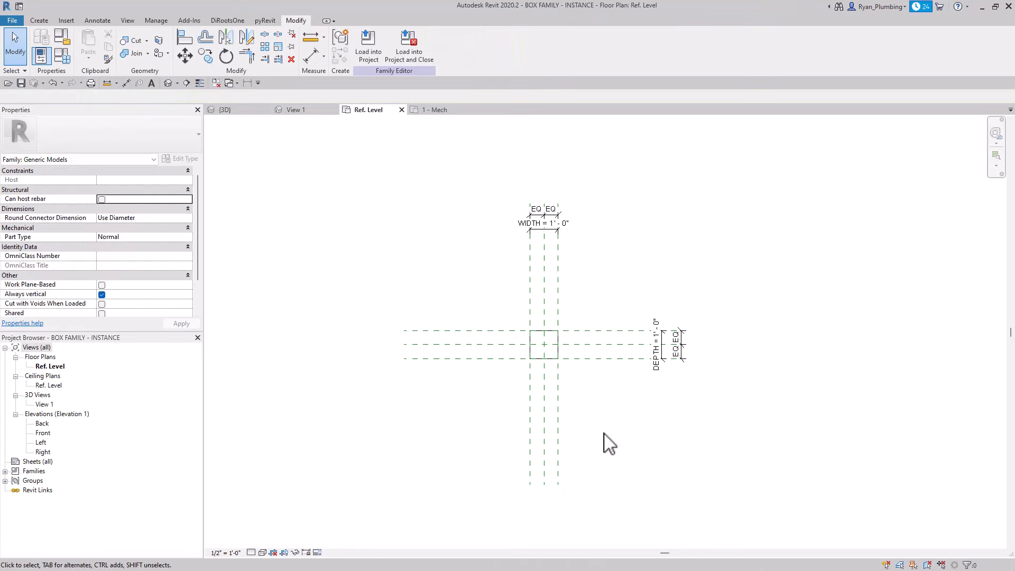
middle_drag(609, 422, 611, 416)
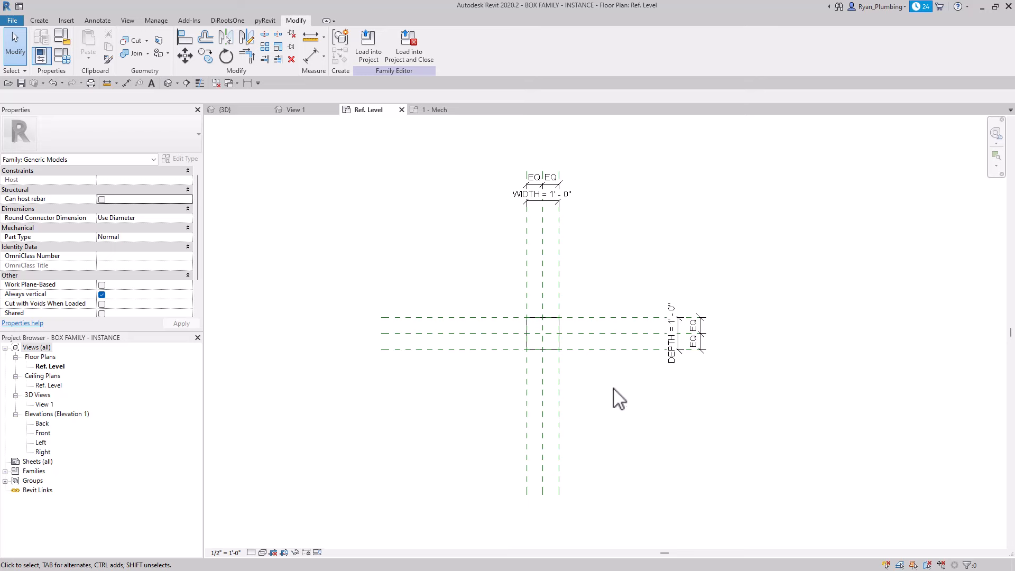
scroll(619, 399, up, 1)
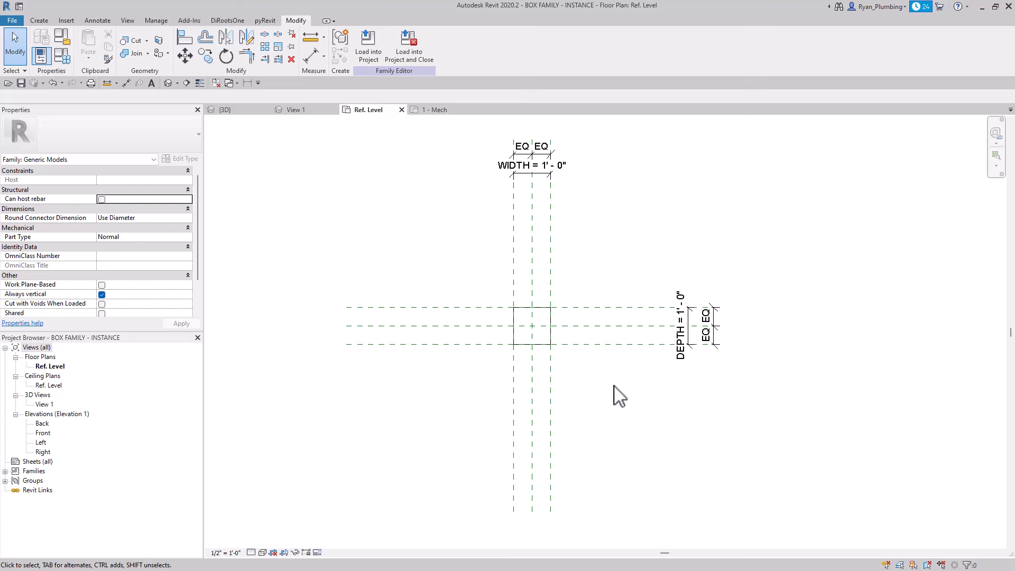
click(12, 20)
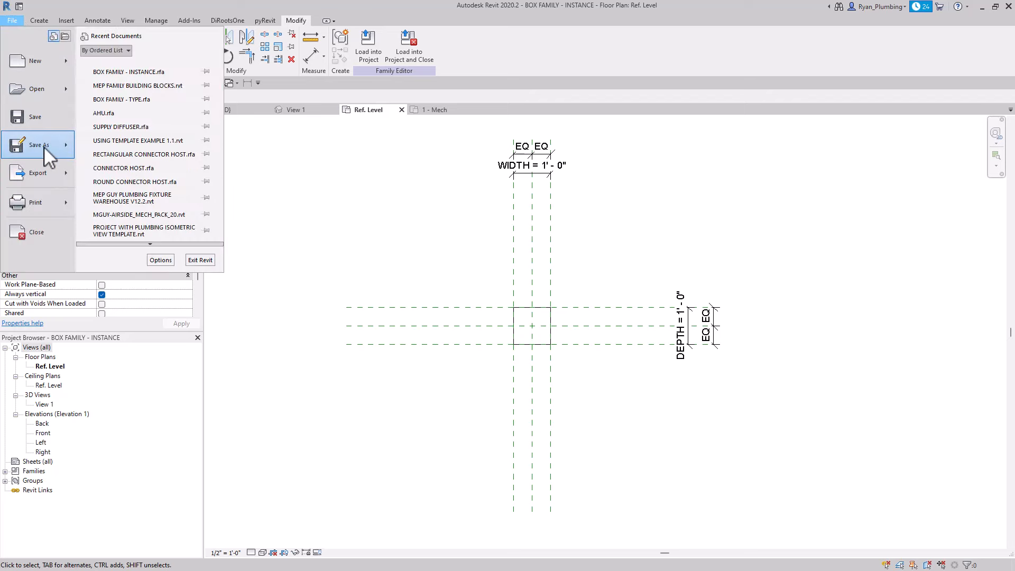
mouse_move(46, 154)
click(158, 138)
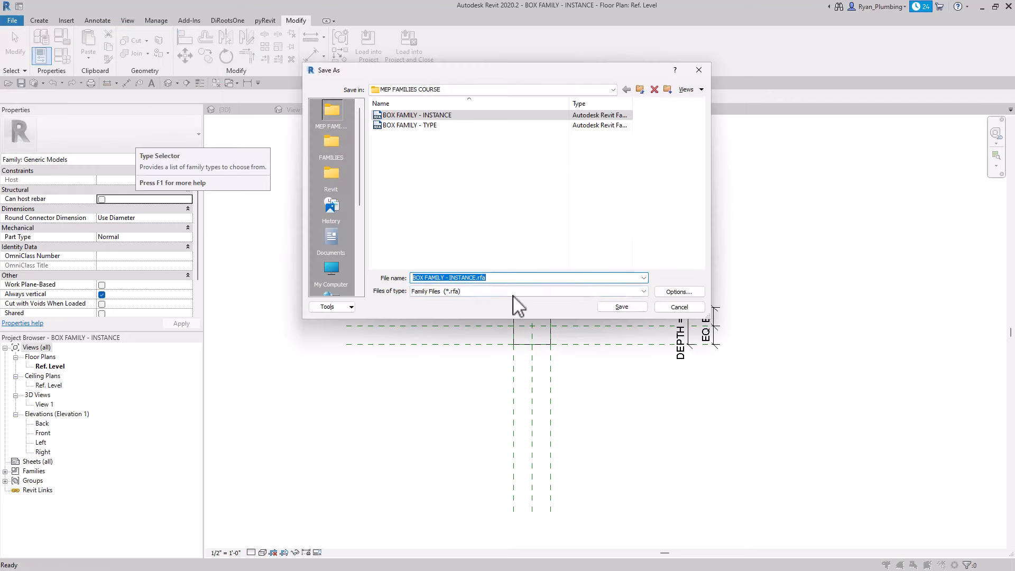
click(476, 278)
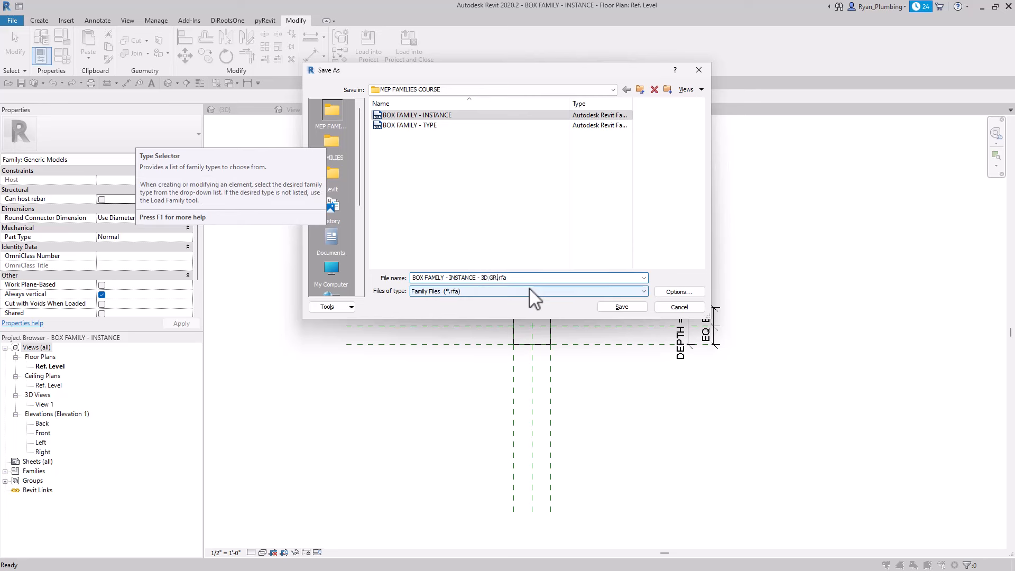
click(622, 307)
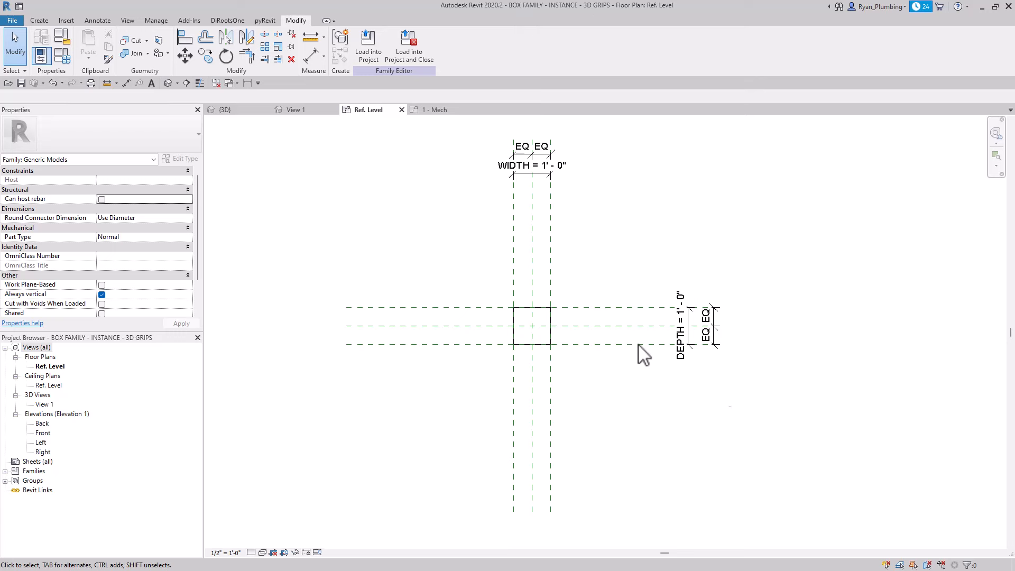
- Delete the four outer reference planes around the box in the Ref. Level plan, together with their WIDTH, DEPTH and EQ dimensions
middle_drag(622, 280, 641, 281)
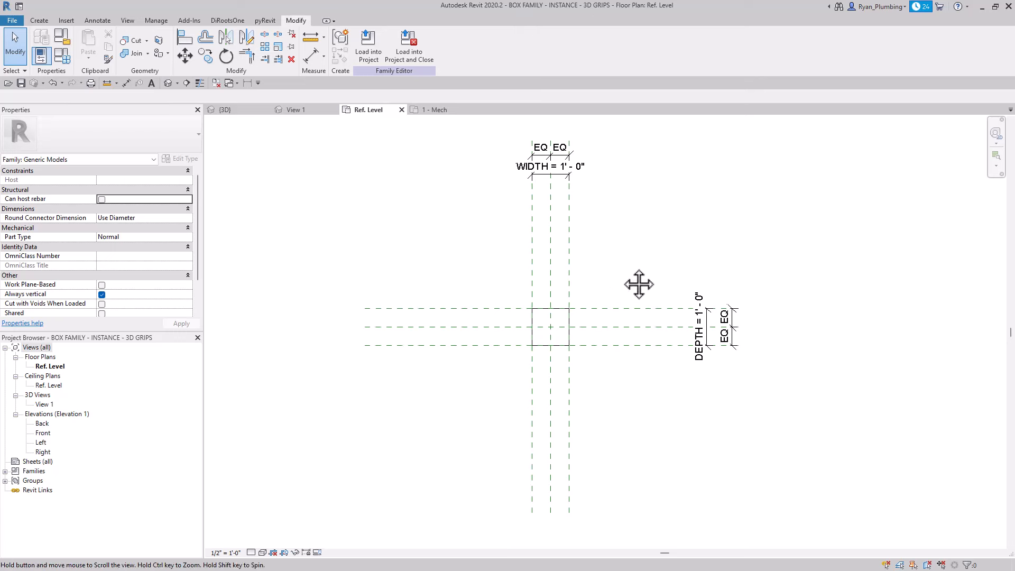
click(569, 280)
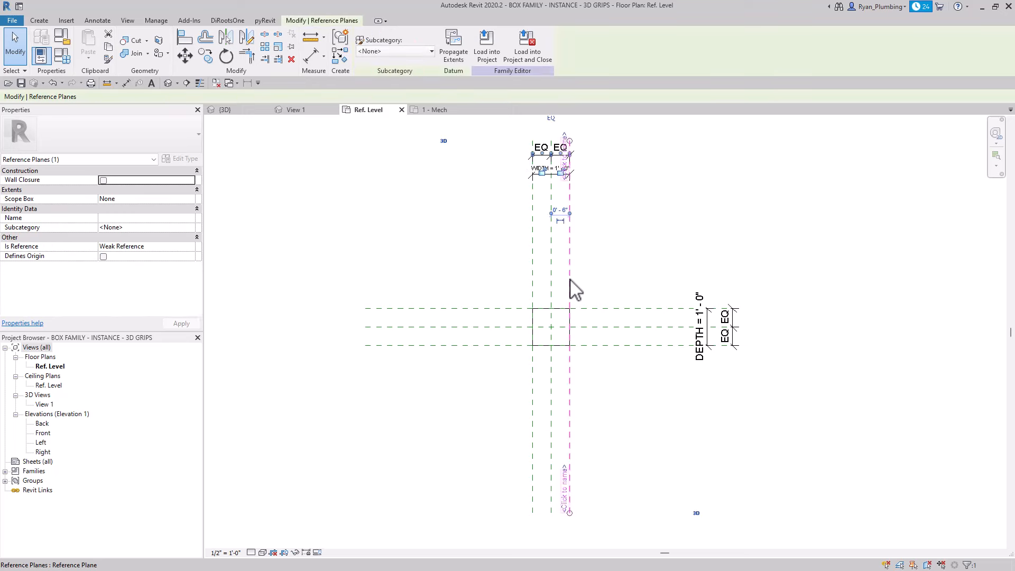
ctrl+click(532, 271)
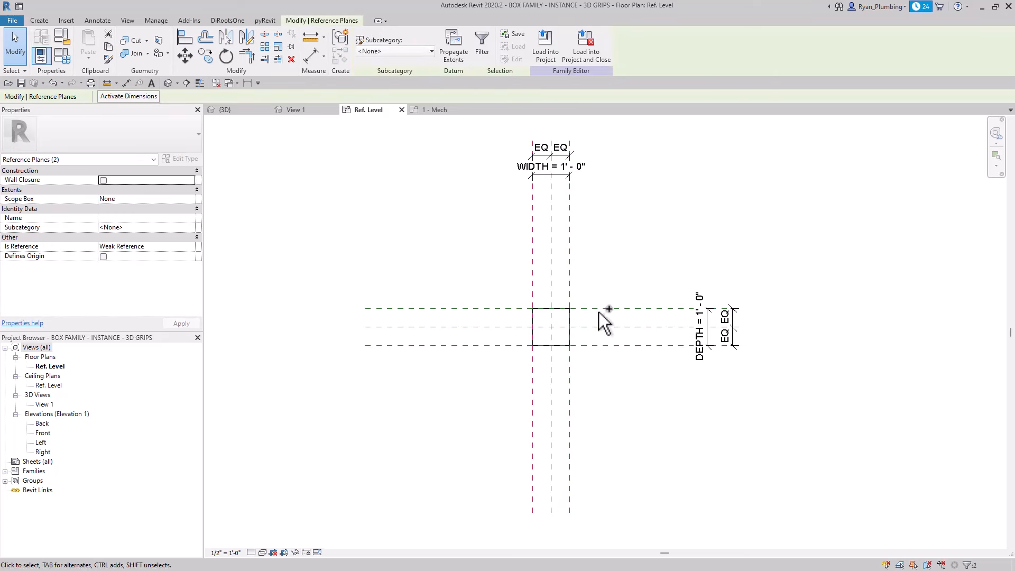
ctrl+click(600, 308)
ctrl+click(607, 345)
key(Delete)
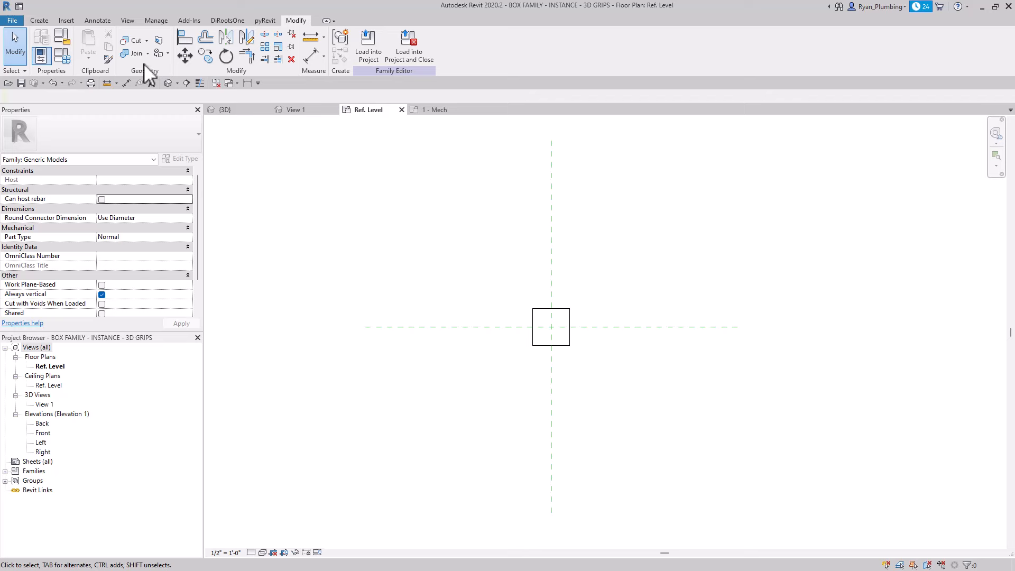
- Create four reference lines offset 2' 0" to both sides of the two center reference planes by picking those planes
click(37, 20)
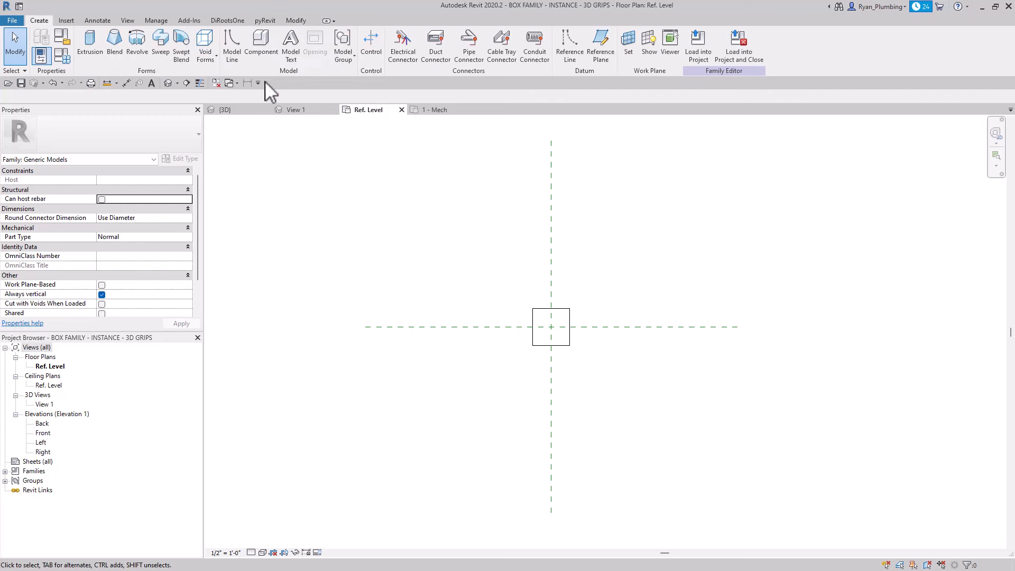
click(568, 50)
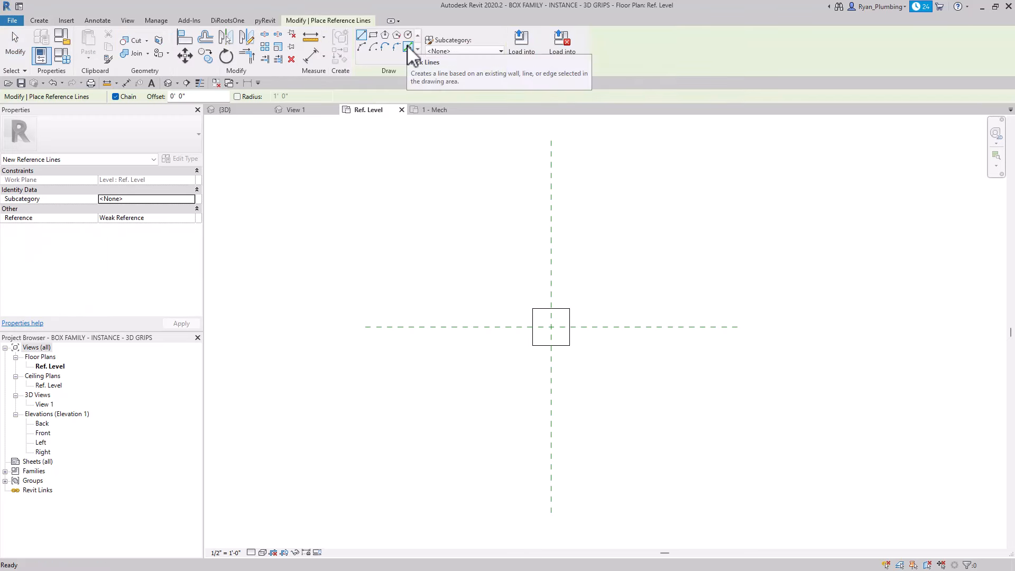
click(408, 47)
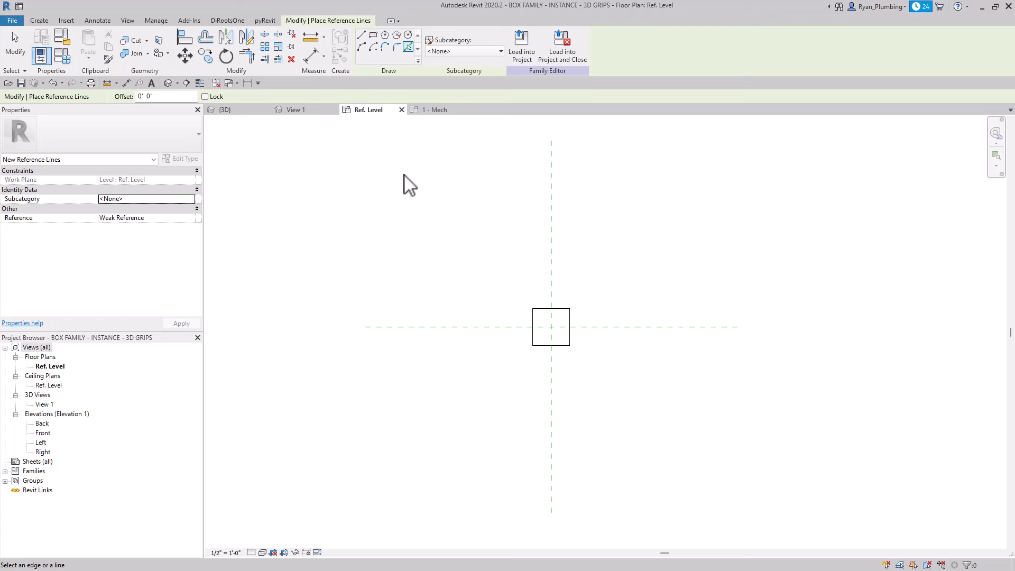
click(161, 96)
text(2' 0")
click(612, 329)
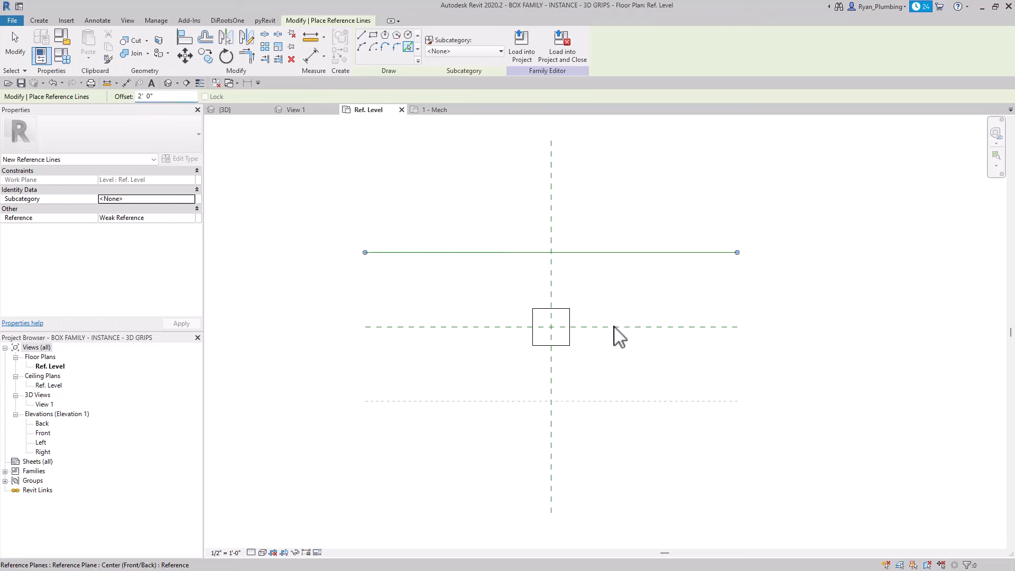
click(613, 330)
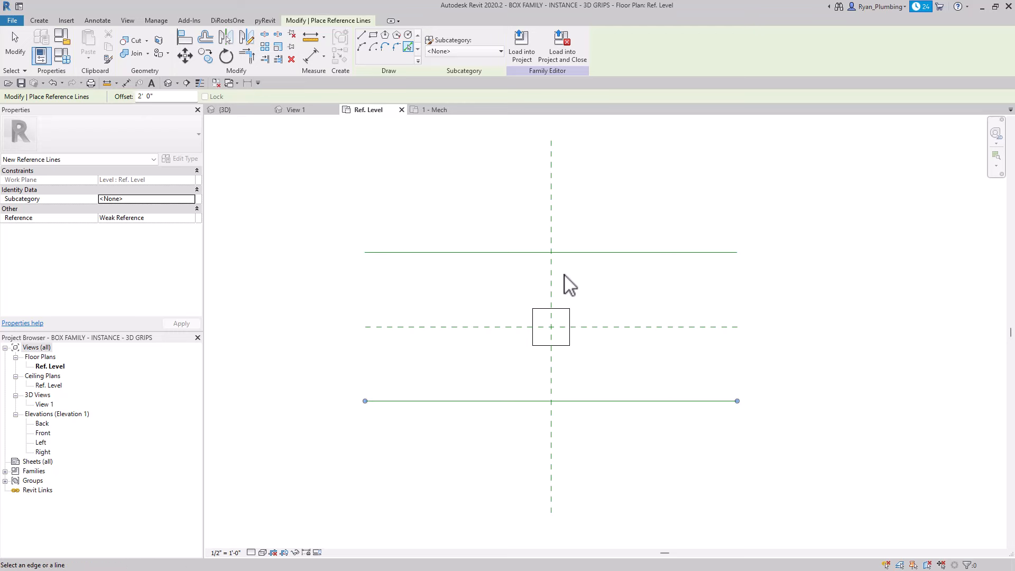
click(553, 283)
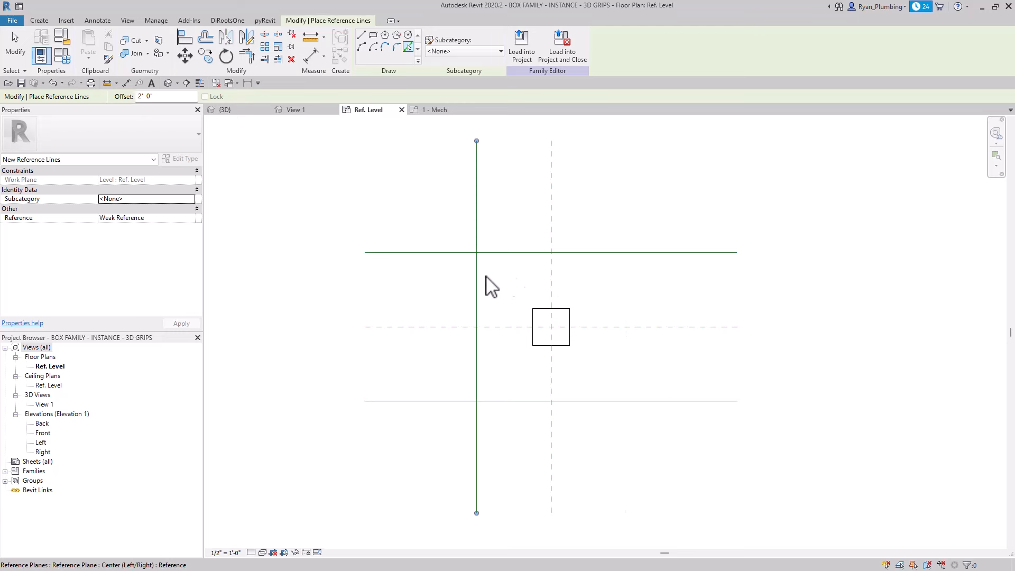
click(552, 286)
key(Escape)
key(Escape)
- Stretch all four sides of the box extrusion out to the surrounding reference lines in the Ref. Level plan
middle_drag(668, 321, 687, 304)
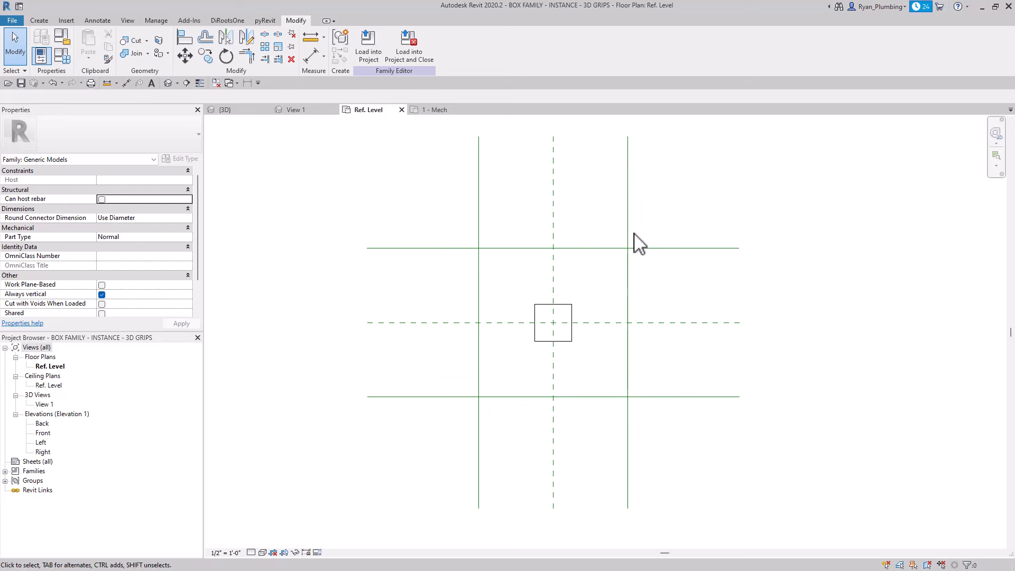
scroll(637, 324, up, 5)
scroll(629, 311, down, 4)
mouse_move(629, 310)
middle_down()
mouse_move(659, 304)
mouse_move(641, 303)
middle_up()
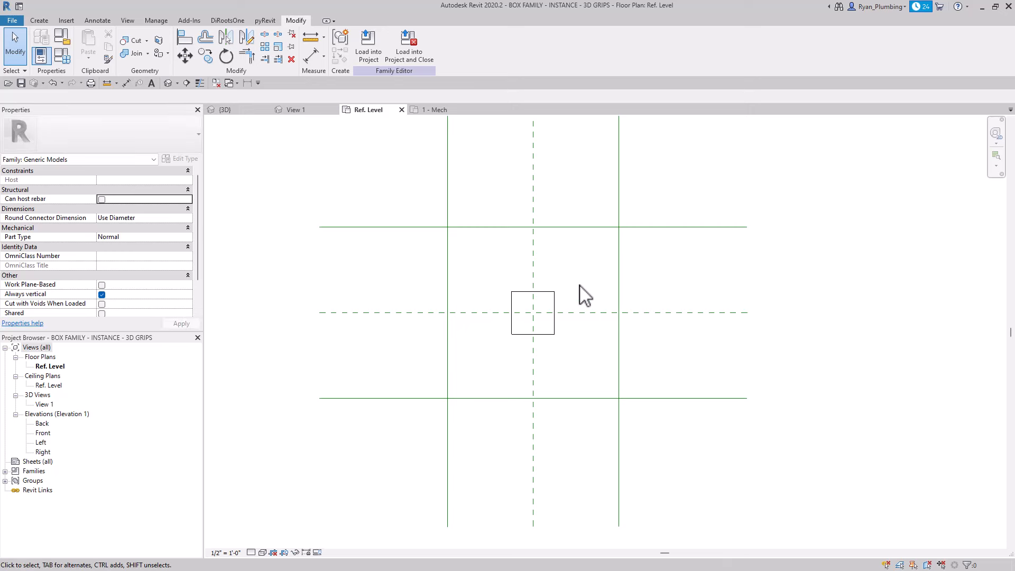
click(553, 297)
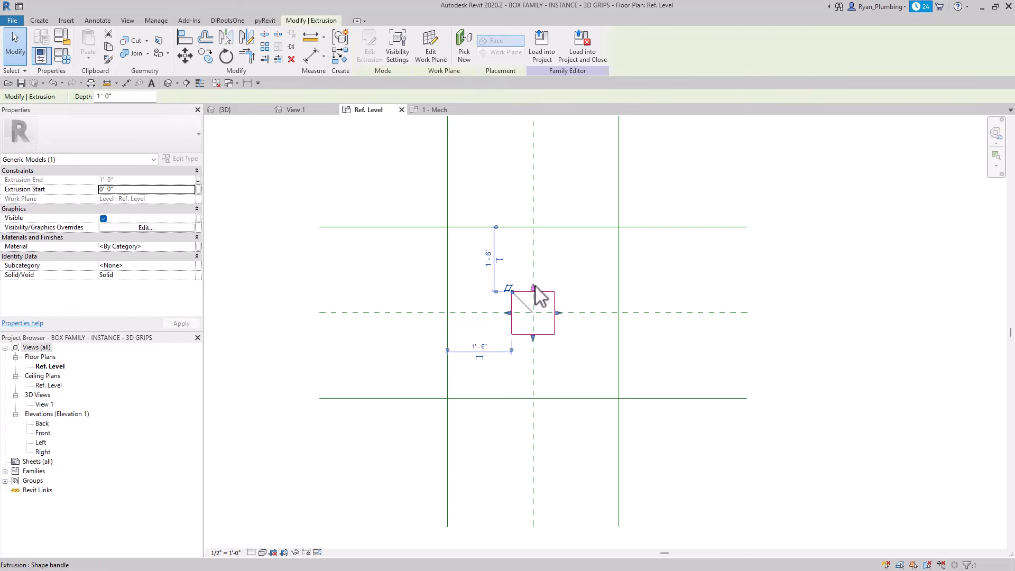
drag(534, 288, 534, 227)
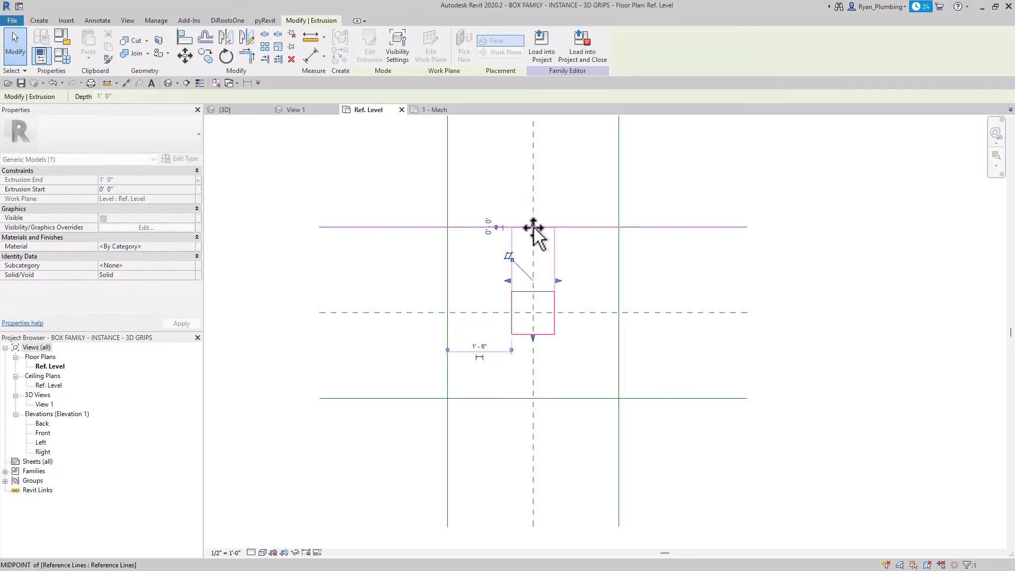
drag(537, 344, 538, 399)
drag(560, 314, 621, 314)
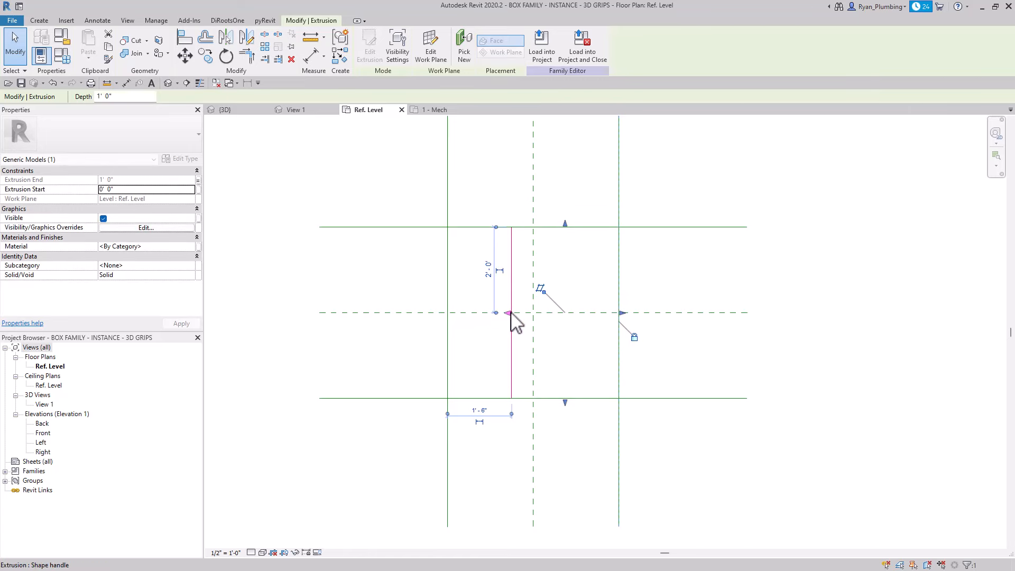
drag(506, 312, 448, 317)
click(686, 333)
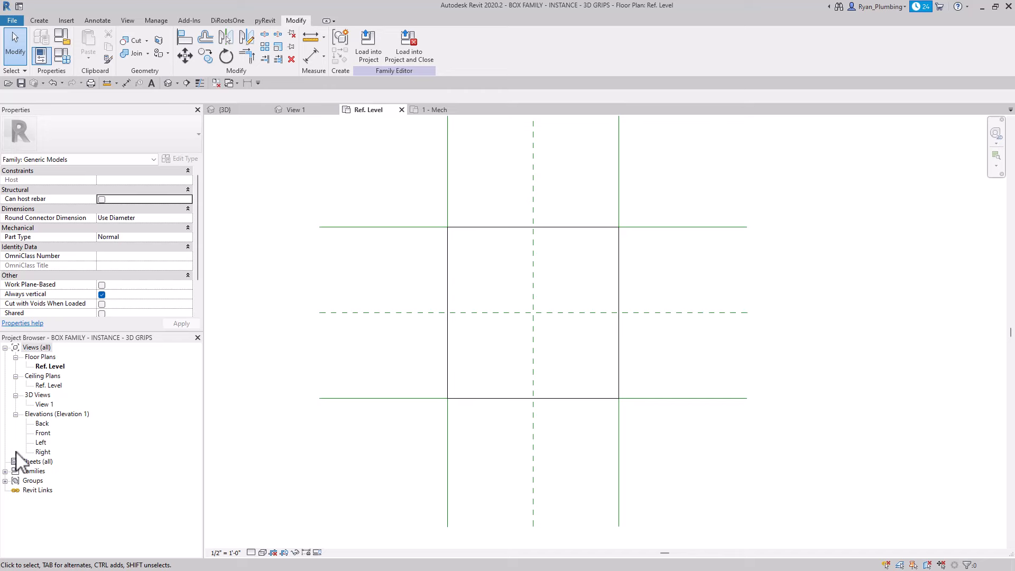
- Open the family's 3D View 1 and examine the box together with its reference lines from several angles
double_click(52, 404)
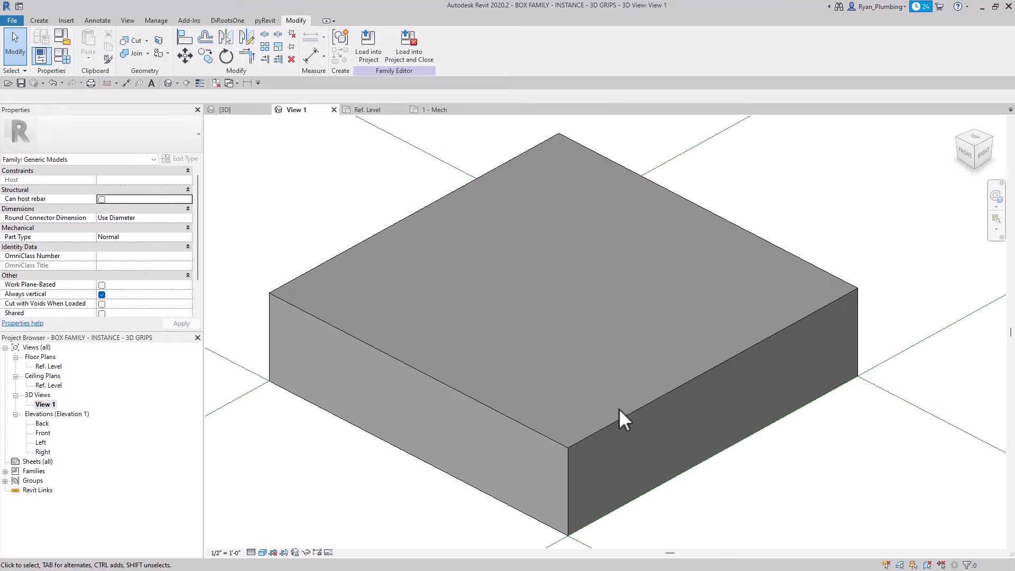
scroll(664, 378, down, 3)
mouse_move(769, 461)
shift+middle_down()
mouse_move(732, 367)
mouse_move(752, 452)
shift+middle_up()
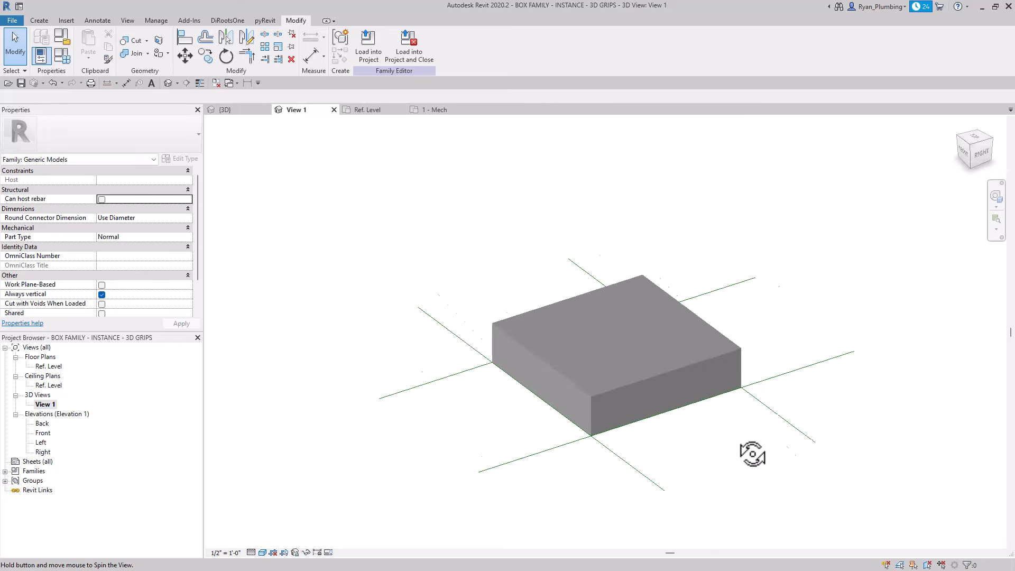
shift+middle_drag(703, 405, 734, 439)
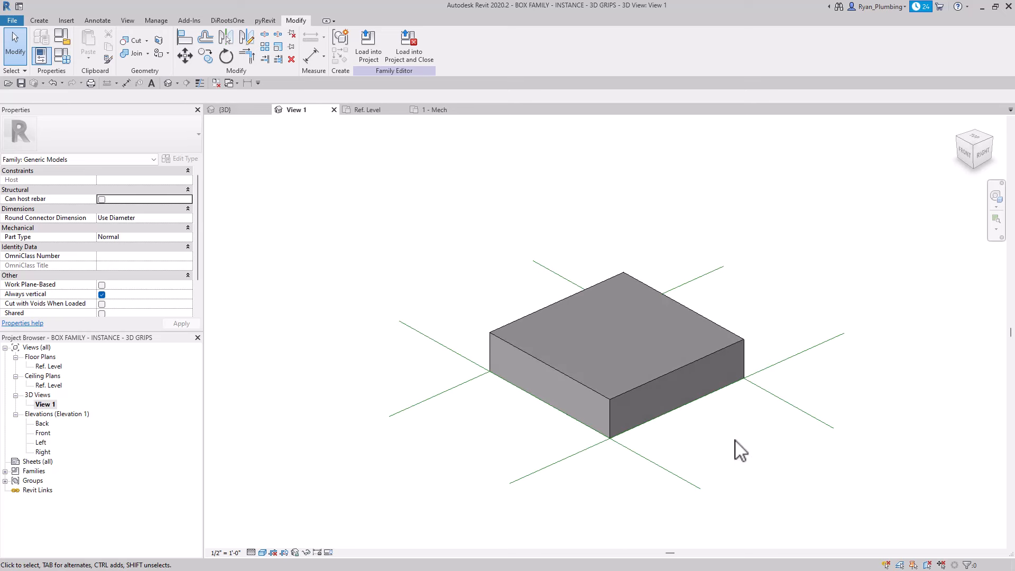
click(792, 359)
click(820, 495)
middle_drag(810, 492, 767, 453)
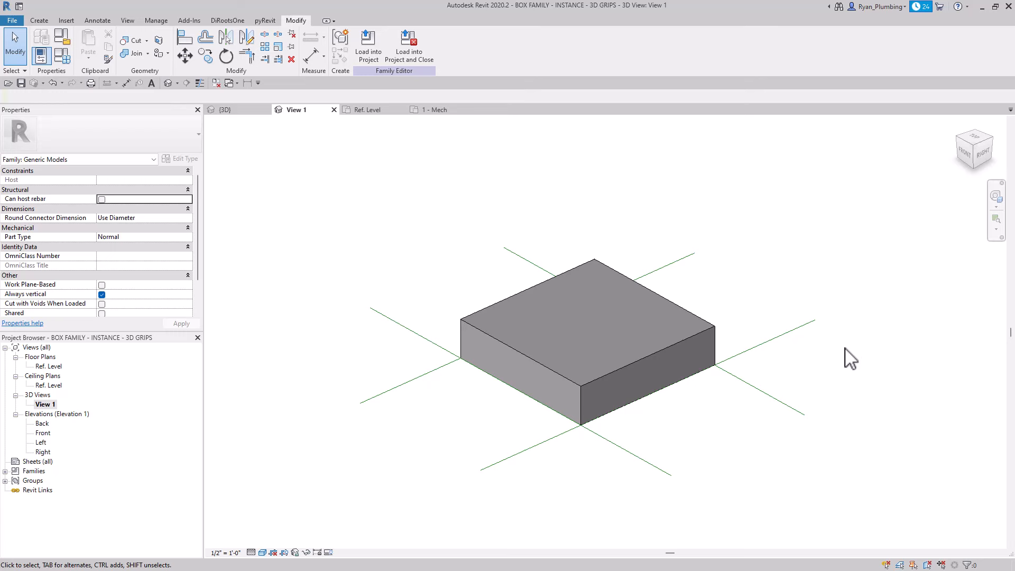
middle_drag(710, 429, 694, 430)
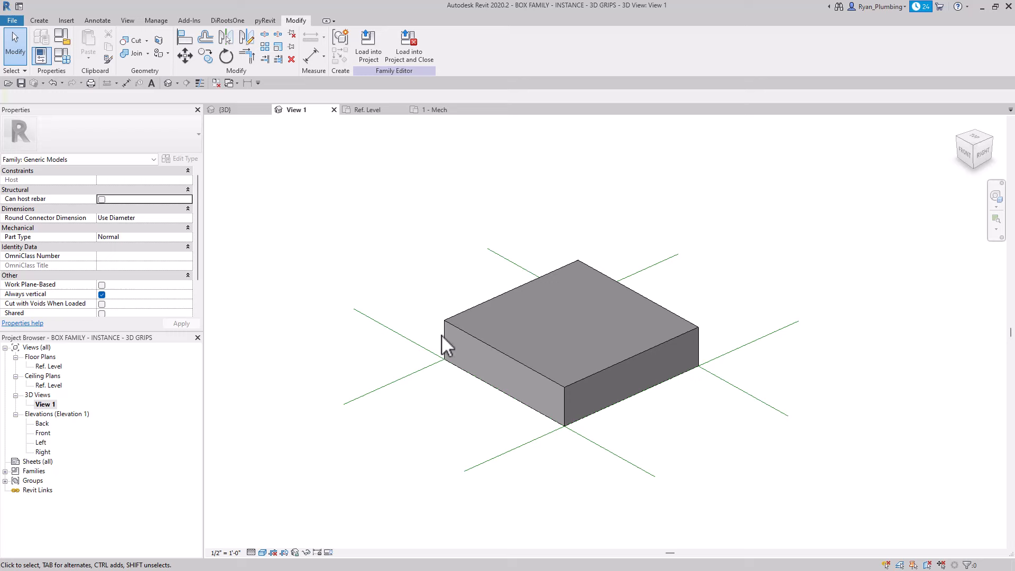
click(572, 384)
click(707, 450)
- Load the family into the project and place one BOX FAMILY - INSTANCE - 3D GRIPS box beside the two boxes in the 1 - Mech plan
click(369, 45)
scroll(747, 380, down, 3)
click(650, 354)
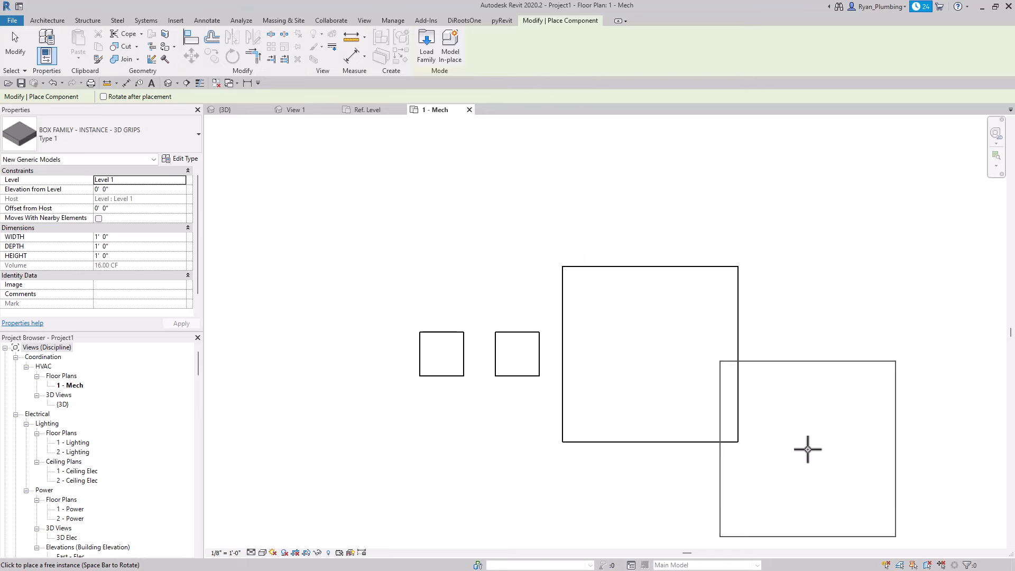
key(Escape)
key(Escape)
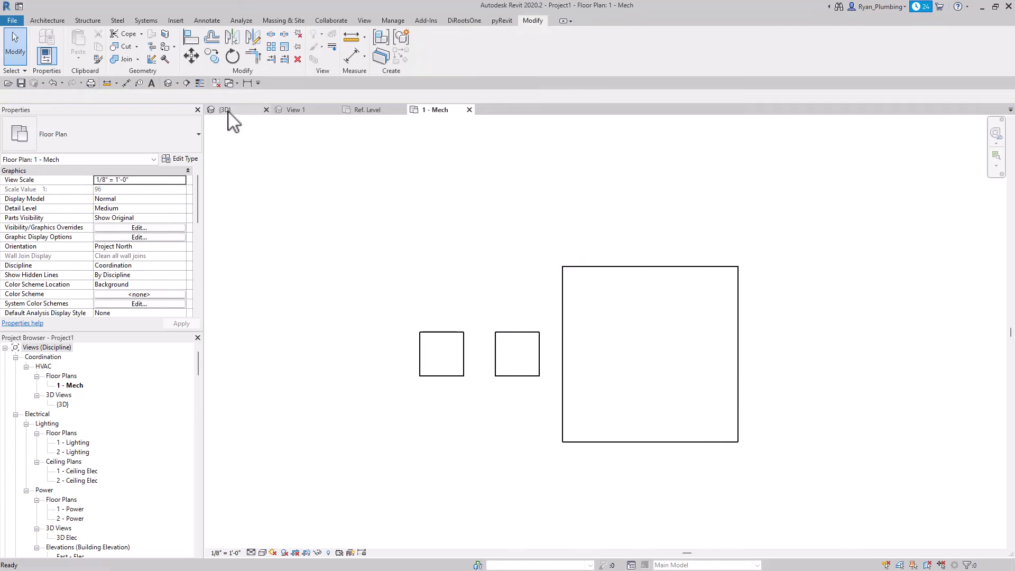
- In the project's {3D} view, move the new box away from the two smaller boxes and select it to check its grips and dimension parameters
click(228, 111)
click(610, 408)
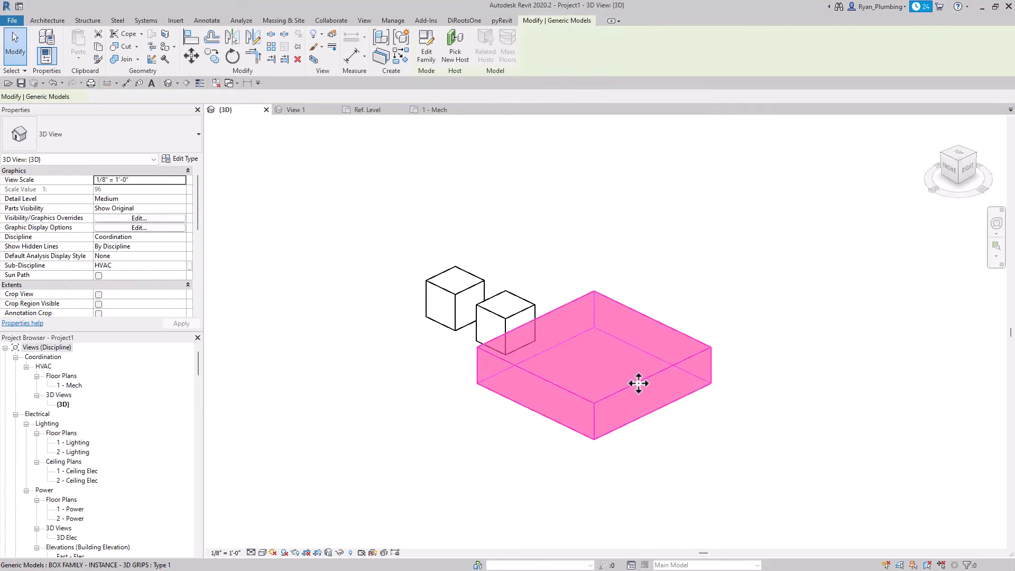
drag(637, 383, 697, 410)
click(839, 467)
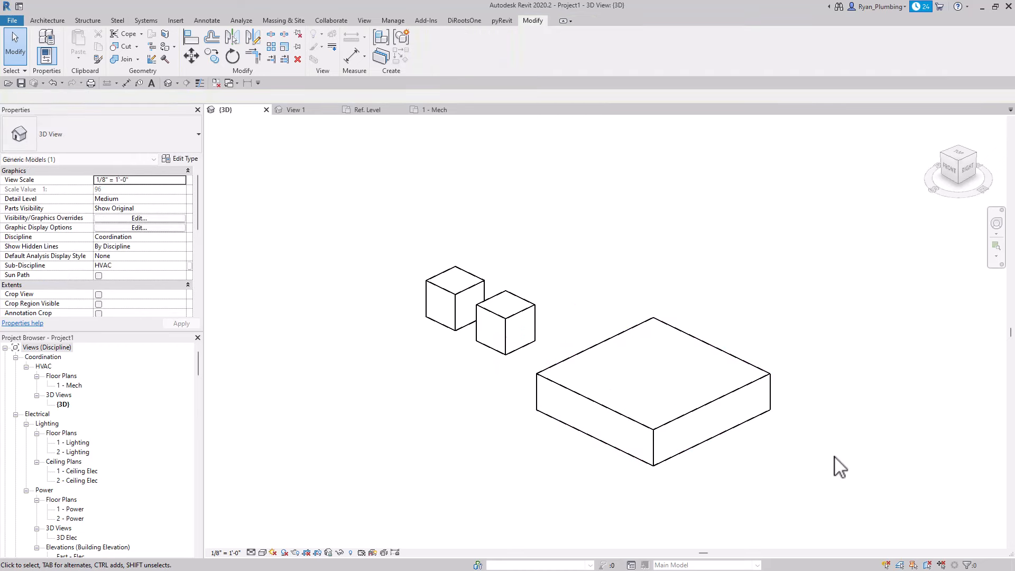
middle_drag(737, 364, 675, 334)
click(676, 334)
mouse_move(737, 457)
shift+middle_down()
mouse_move(589, 414)
mouse_move(743, 446)
mouse_move(742, 469)
mouse_move(727, 465)
shift+middle_up()
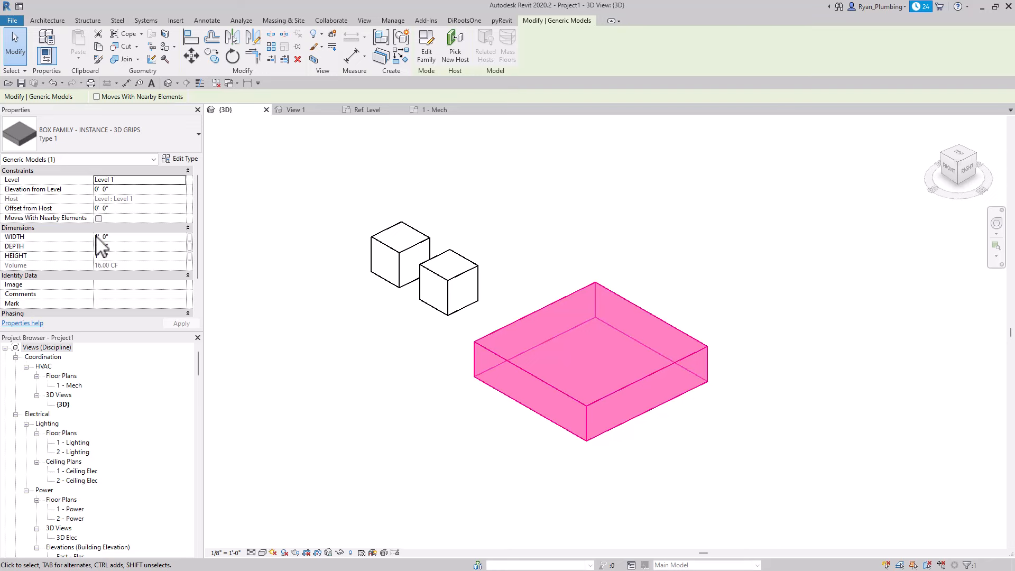
click(124, 237)
- In the family's Ref. Level plan, dimension the two horizontal reference lines with the center plane between them and set the dimension to equal spacing
click(373, 110)
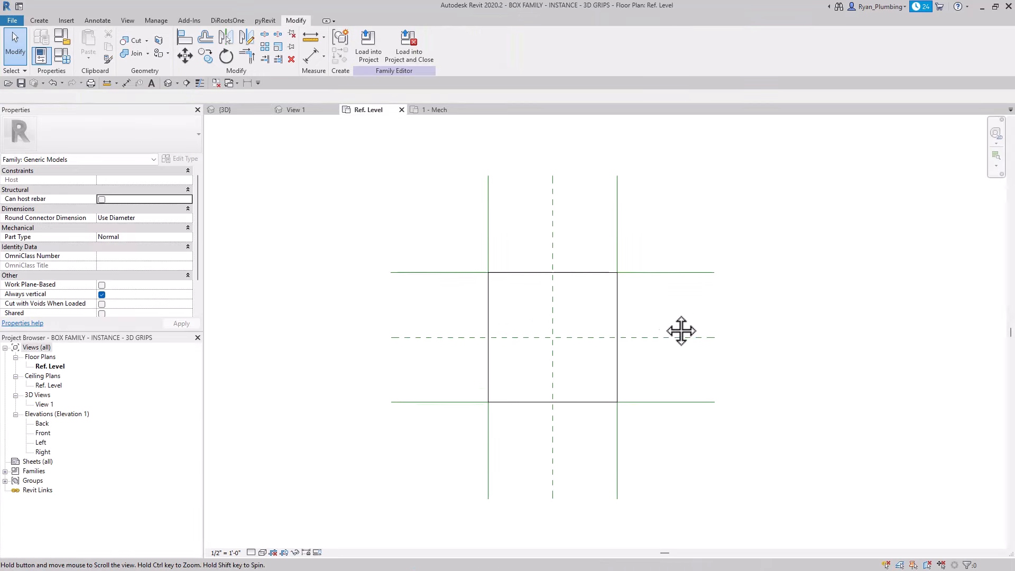
click(99, 20)
click(46, 39)
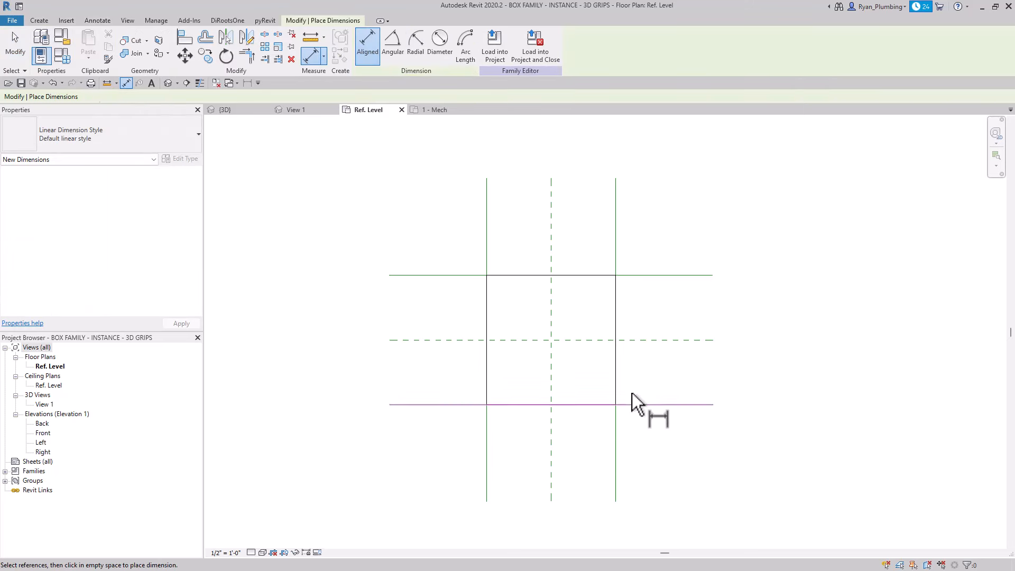
click(658, 340)
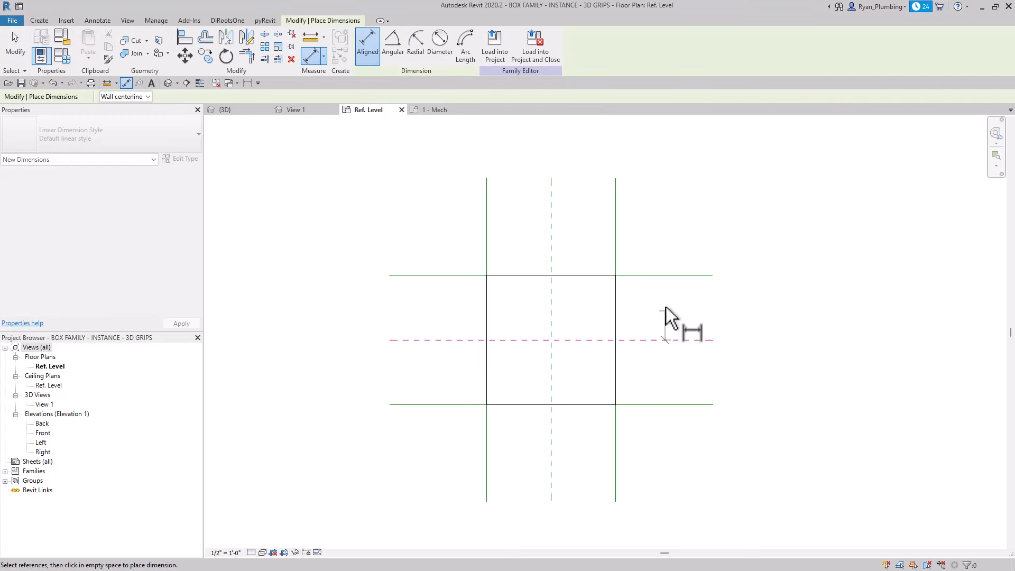
click(669, 404)
click(769, 484)
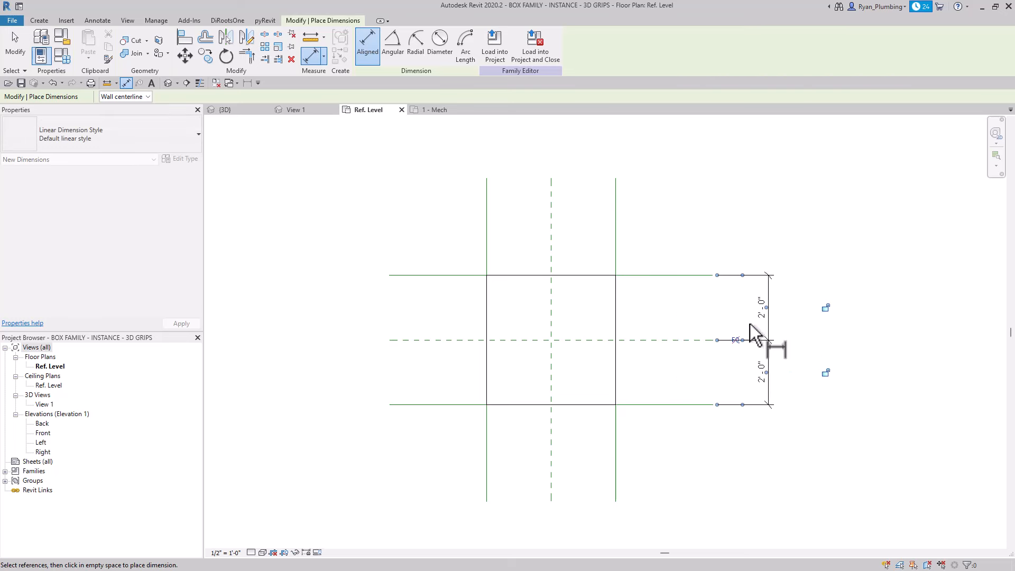
click(735, 340)
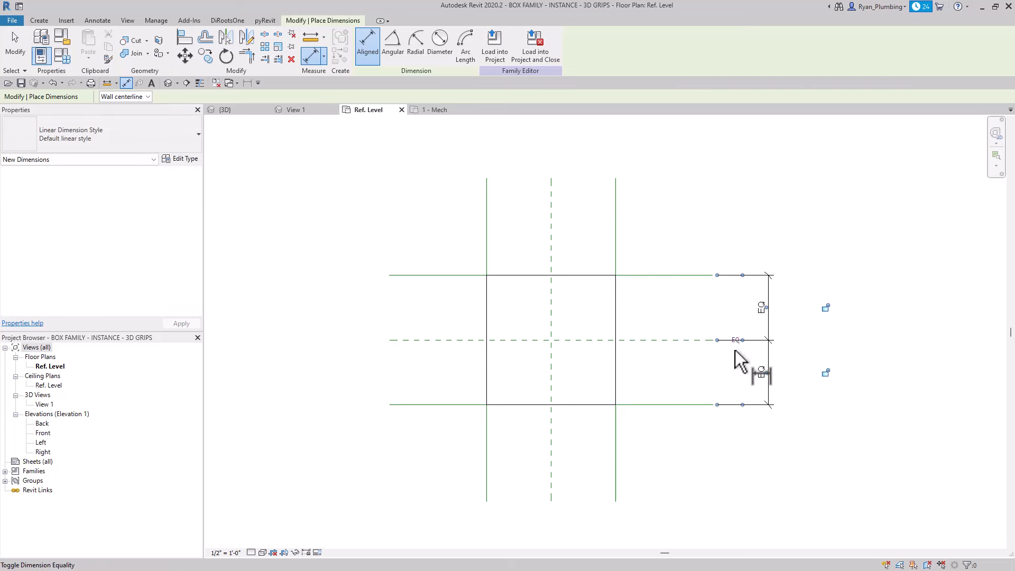
- Add an overall aligned dimension between the two horizontal reference lines and label it with the DEPTH parameter
click(670, 275)
click(671, 405)
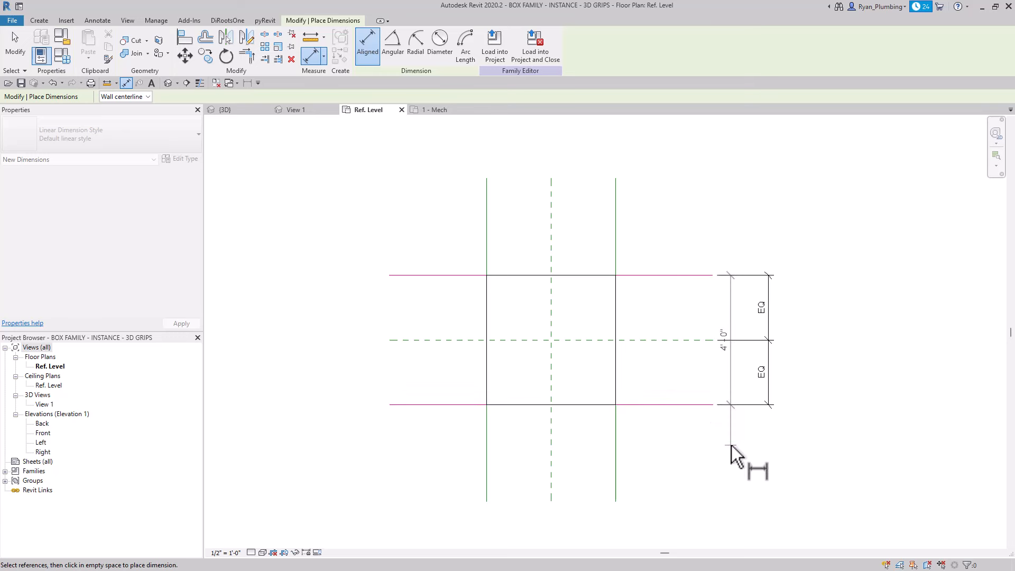
click(737, 461)
key(Escape)
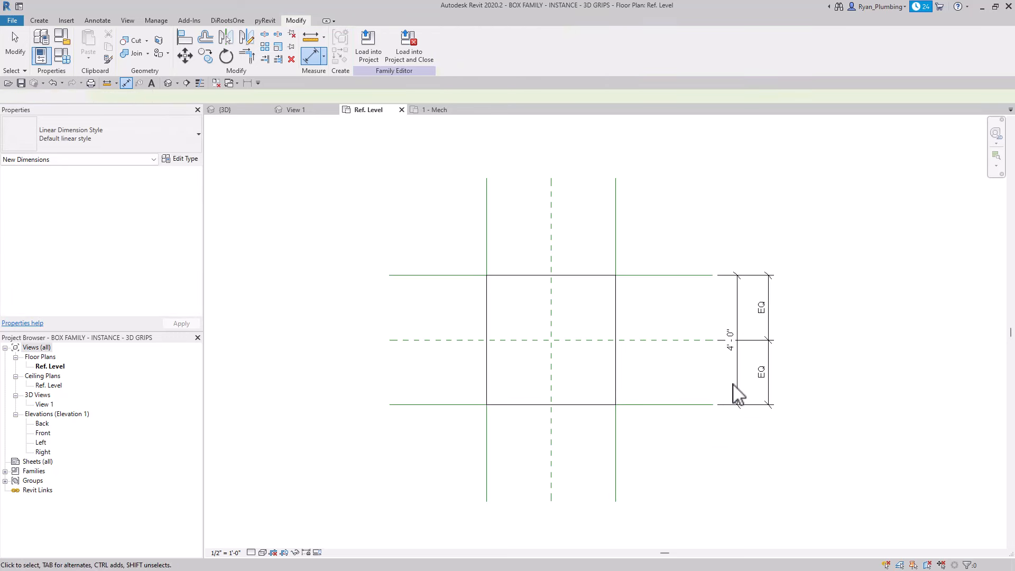
click(737, 391)
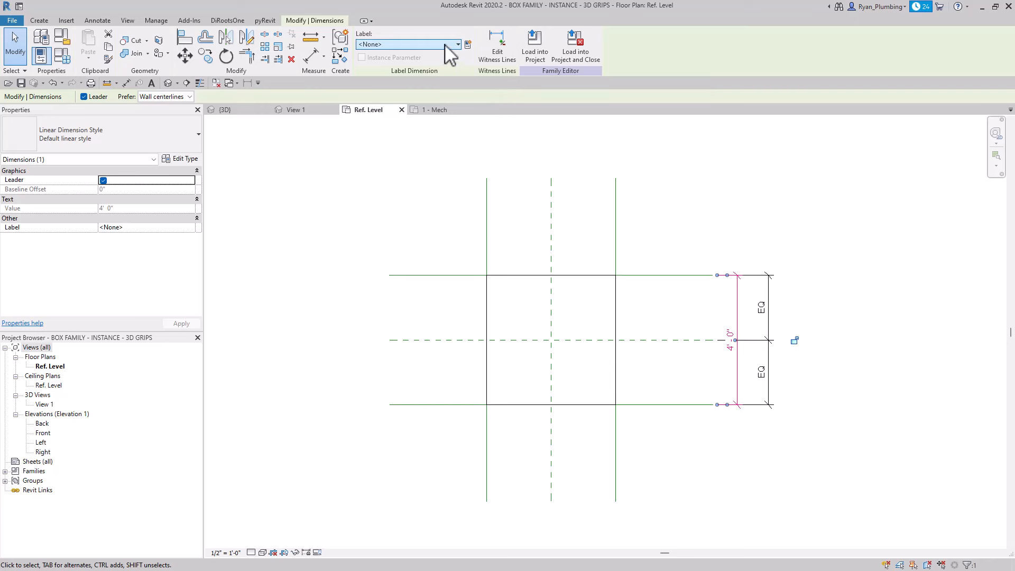
click(445, 44)
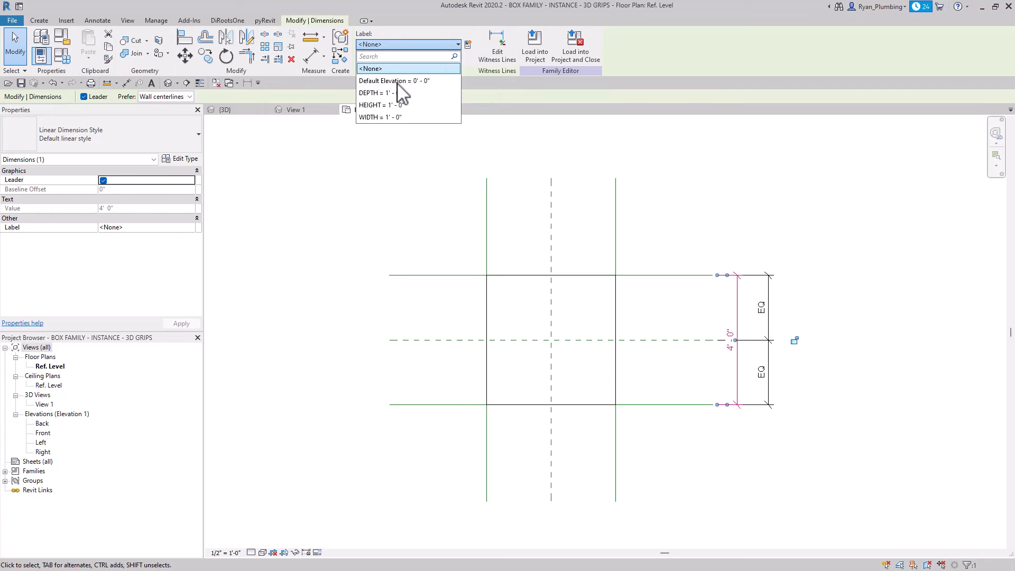
click(386, 93)
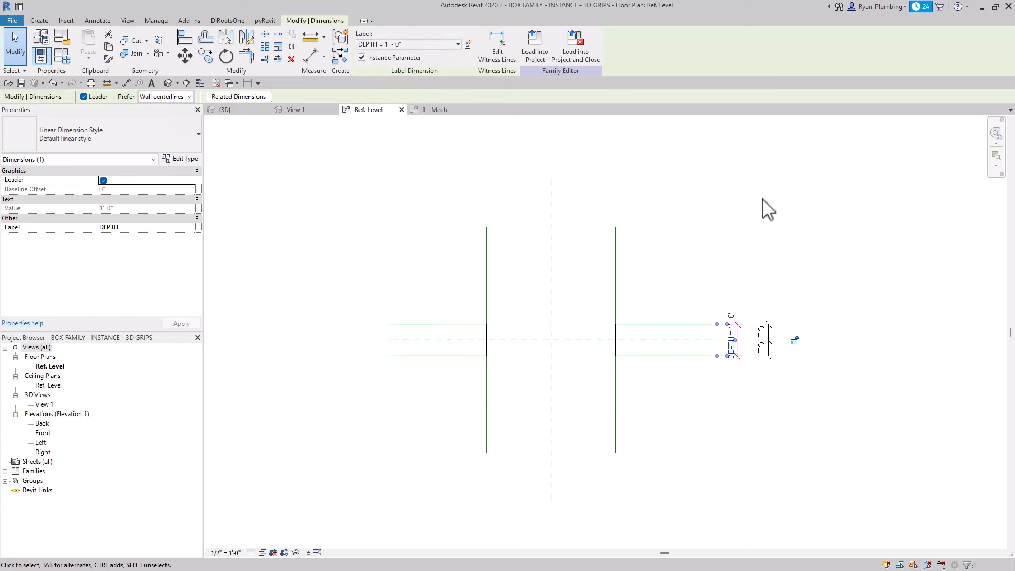
click(797, 244)
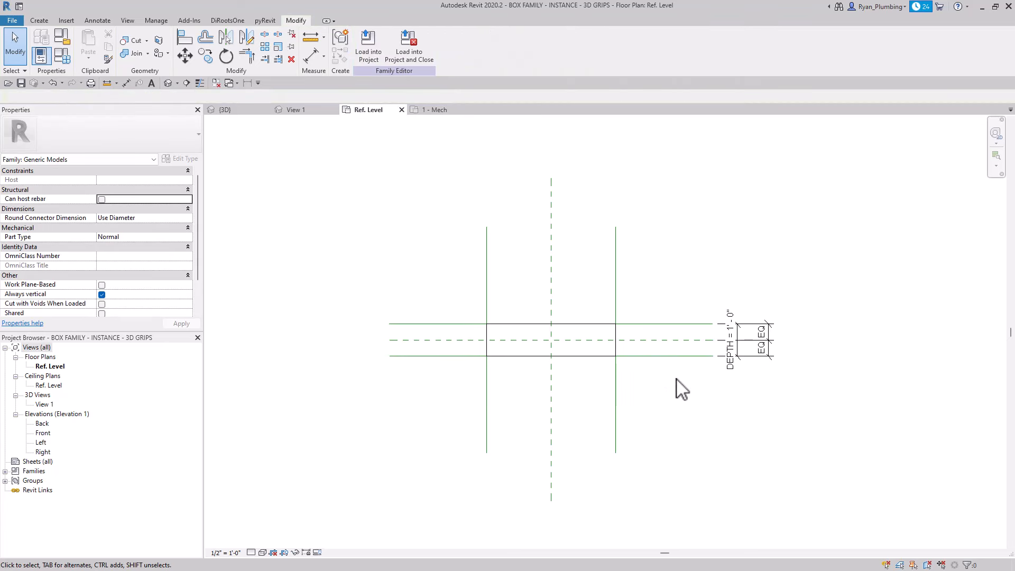
- Dimension the two vertical reference lines with the center plane between them, set the dimension to equal spacing and move it farther above the lines
click(98, 20)
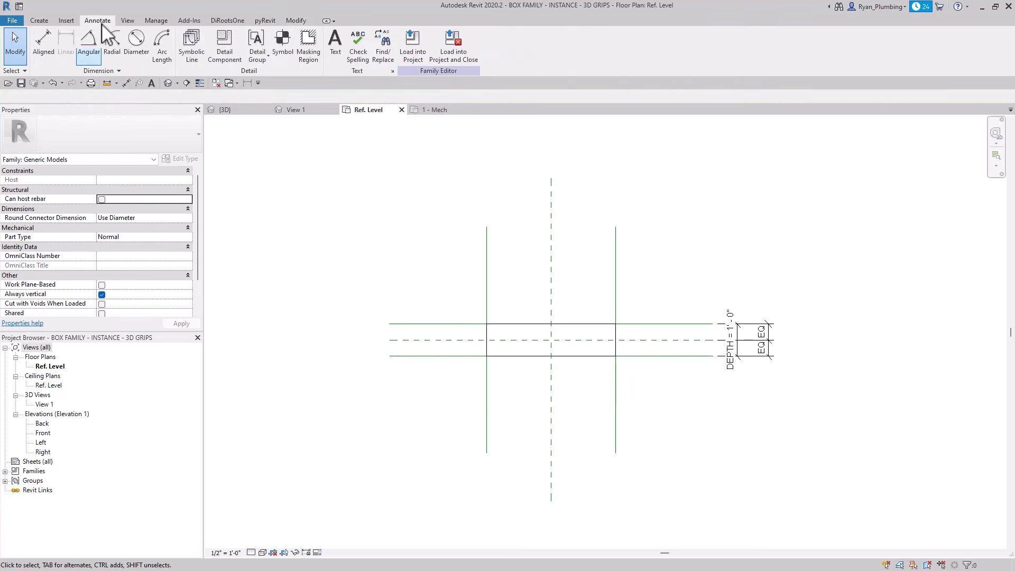
click(43, 40)
click(551, 280)
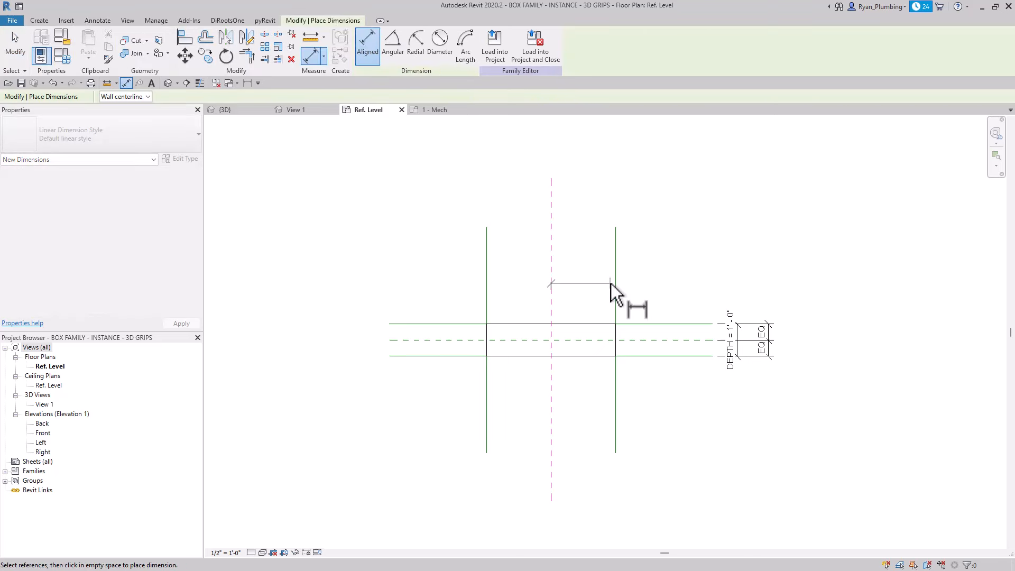
click(614, 287)
click(486, 288)
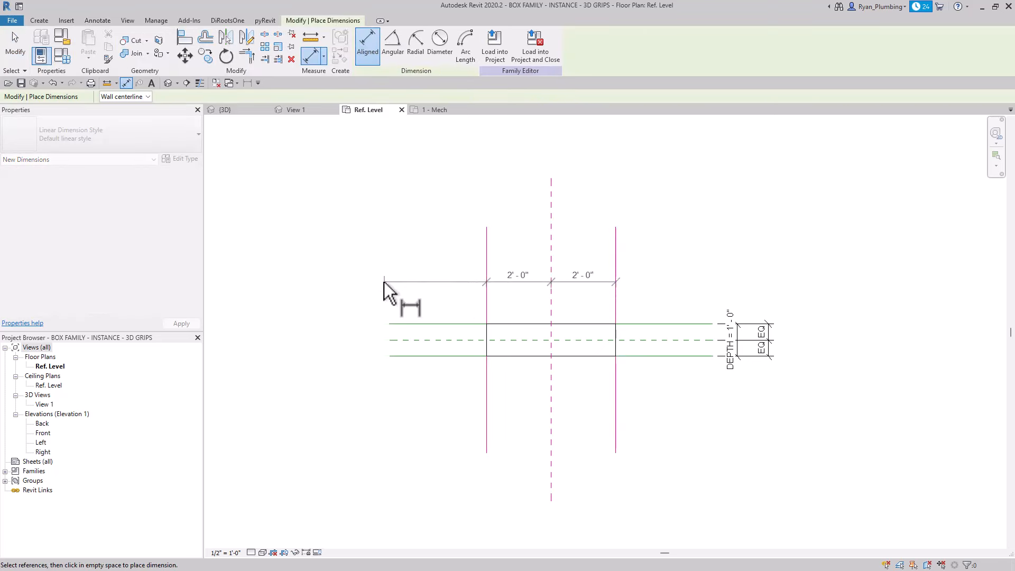
click(343, 201)
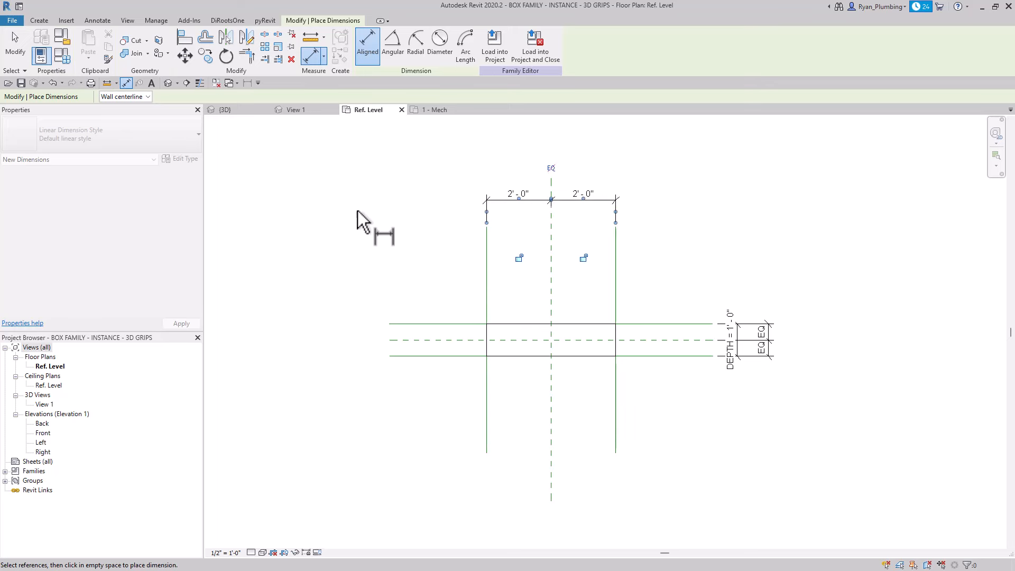
click(550, 168)
key(Escape)
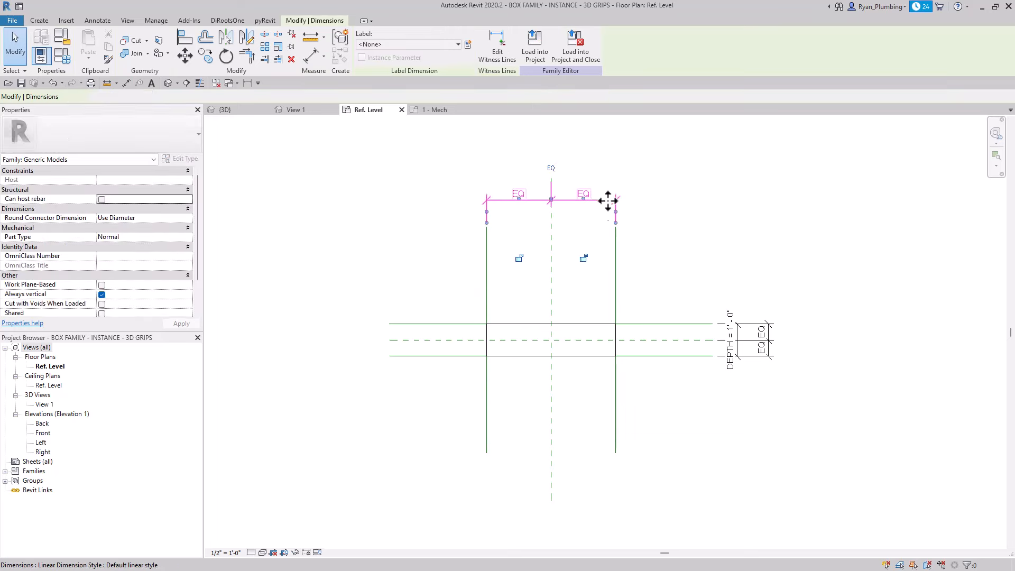
drag(608, 199, 607, 189)
click(679, 213)
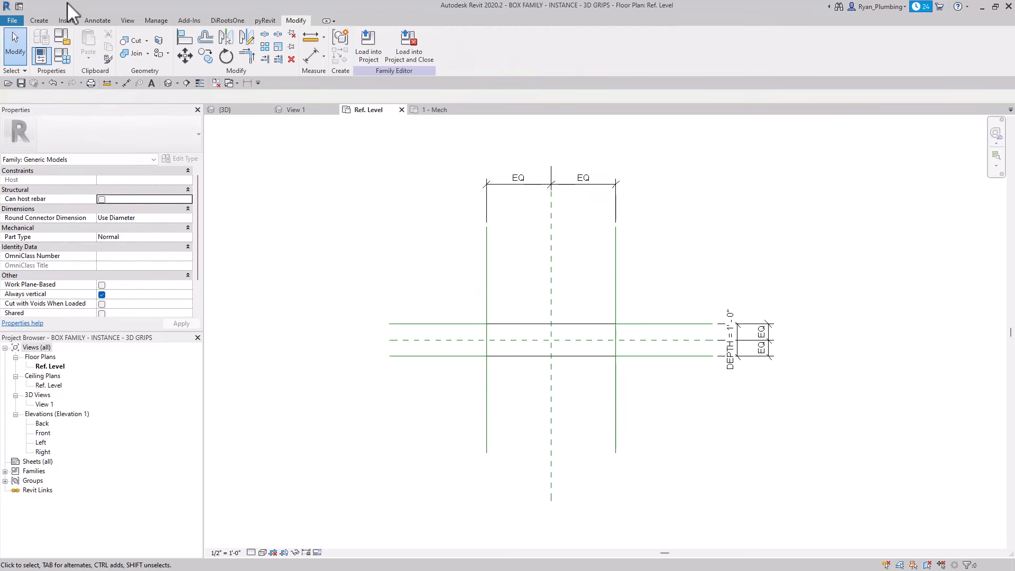
- Add an overall aligned dimension between the two vertical reference lines and label it with the WIDTH parameter
click(97, 20)
click(47, 42)
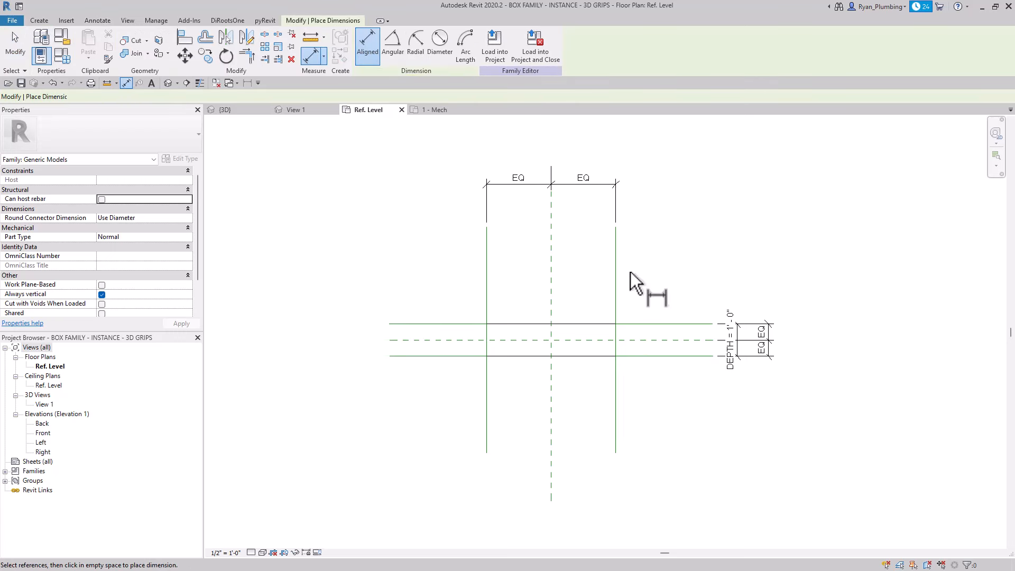
click(615, 271)
click(491, 276)
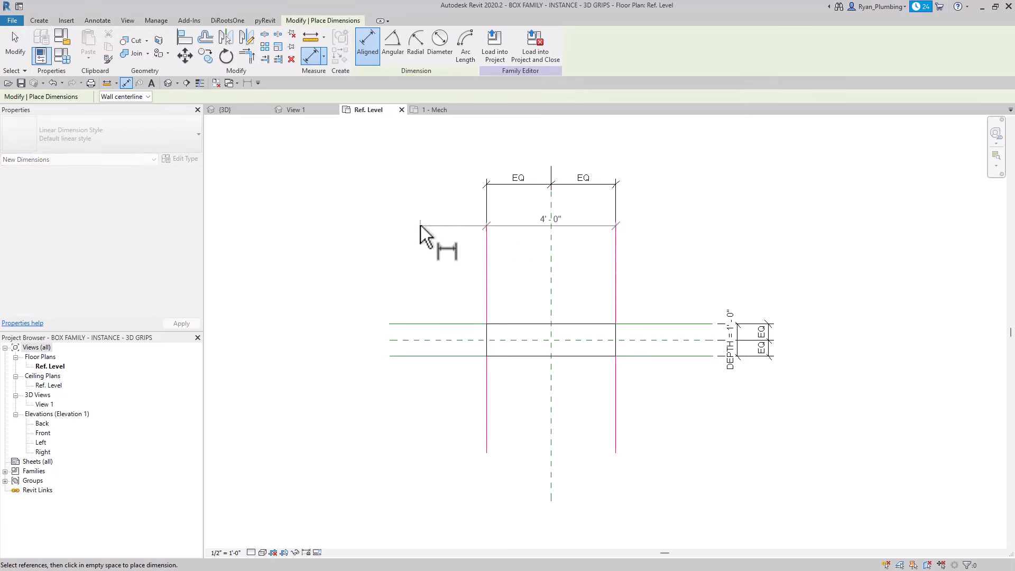
click(411, 203)
key(Escape)
click(585, 210)
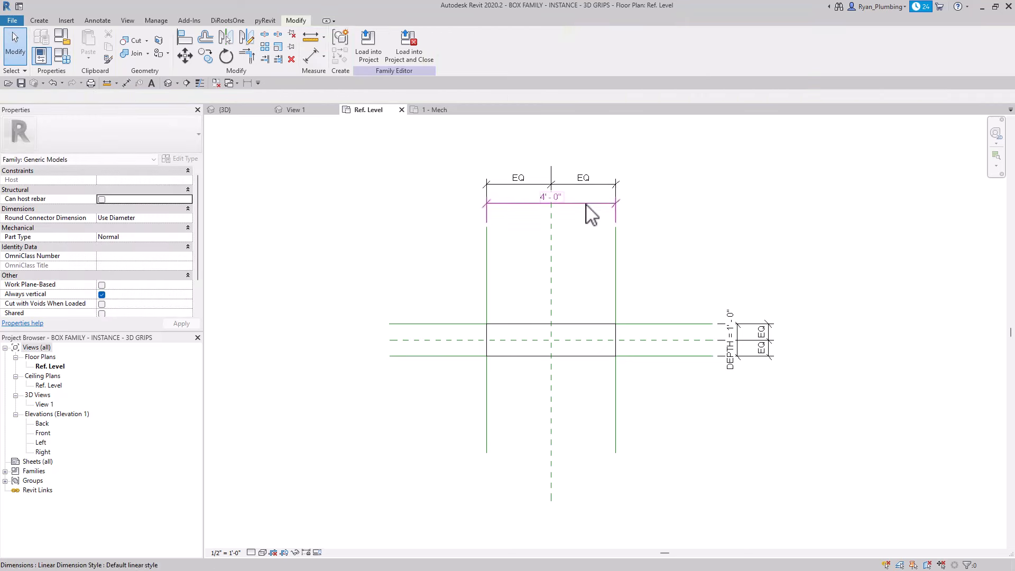
click(434, 44)
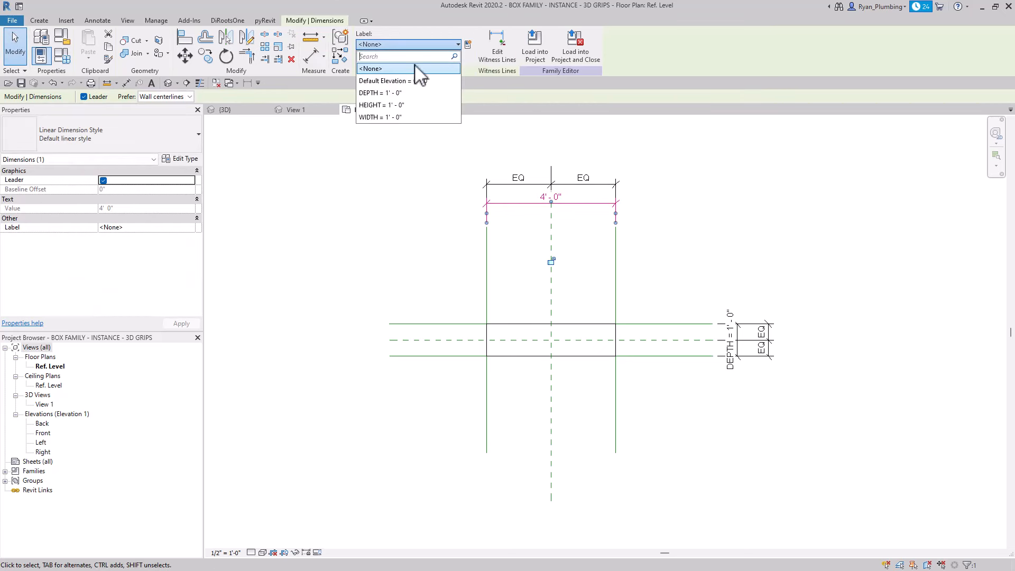
click(393, 113)
click(733, 258)
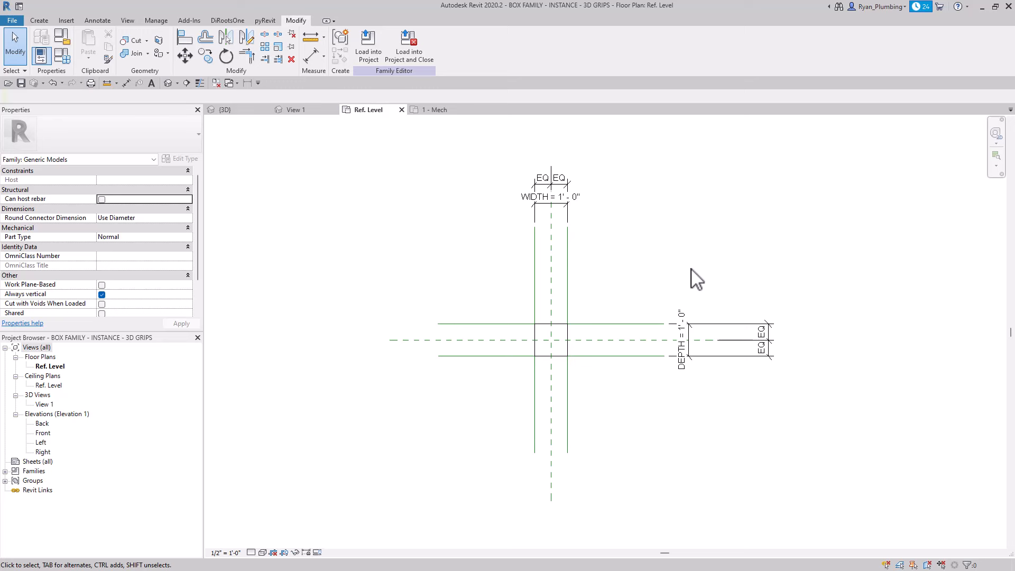
- Load the updated family into the project, overwriting the existing version and its parameter values, and return to the 1 - Mech plan
click(408, 45)
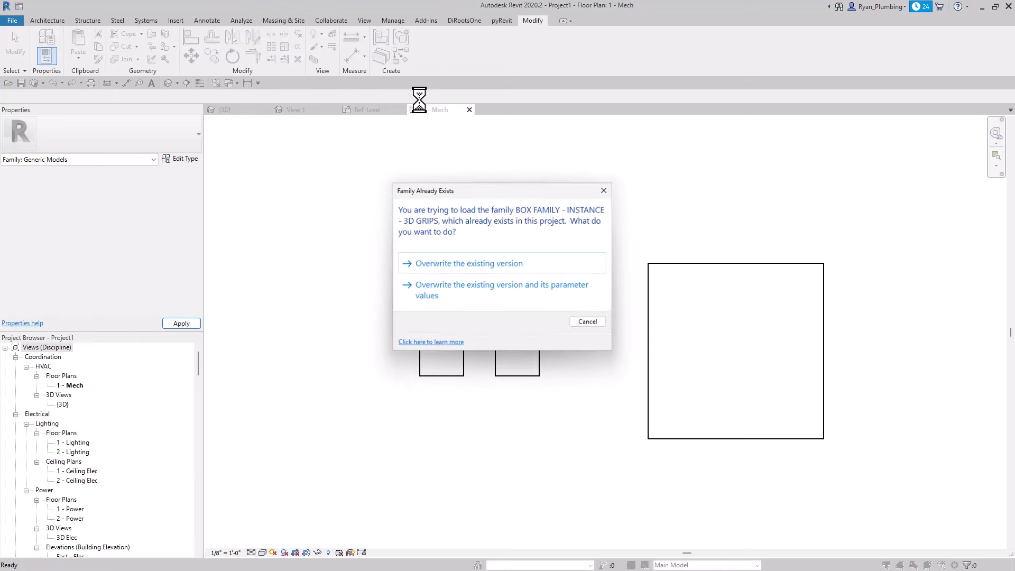
click(545, 292)
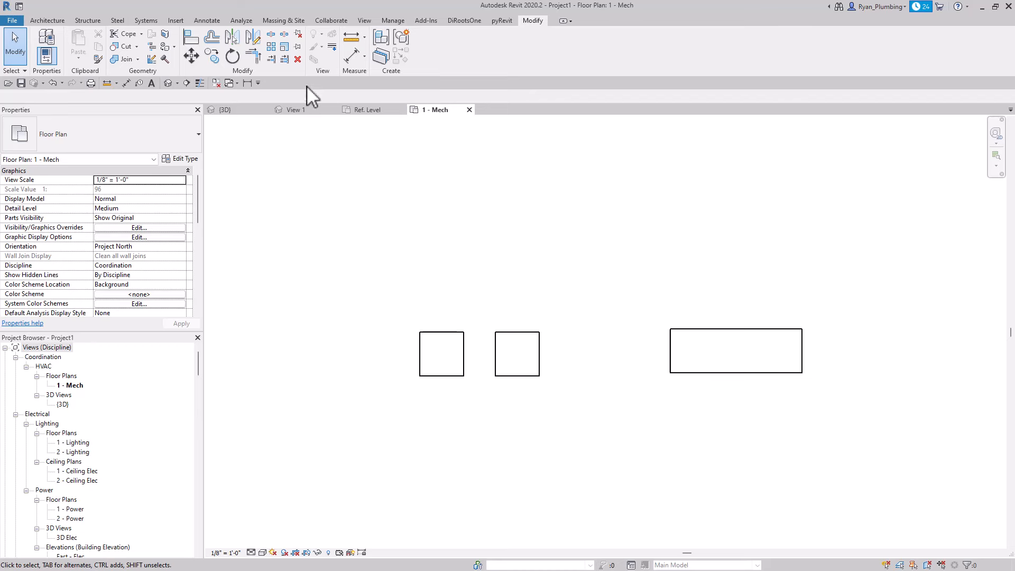
click(367, 110)
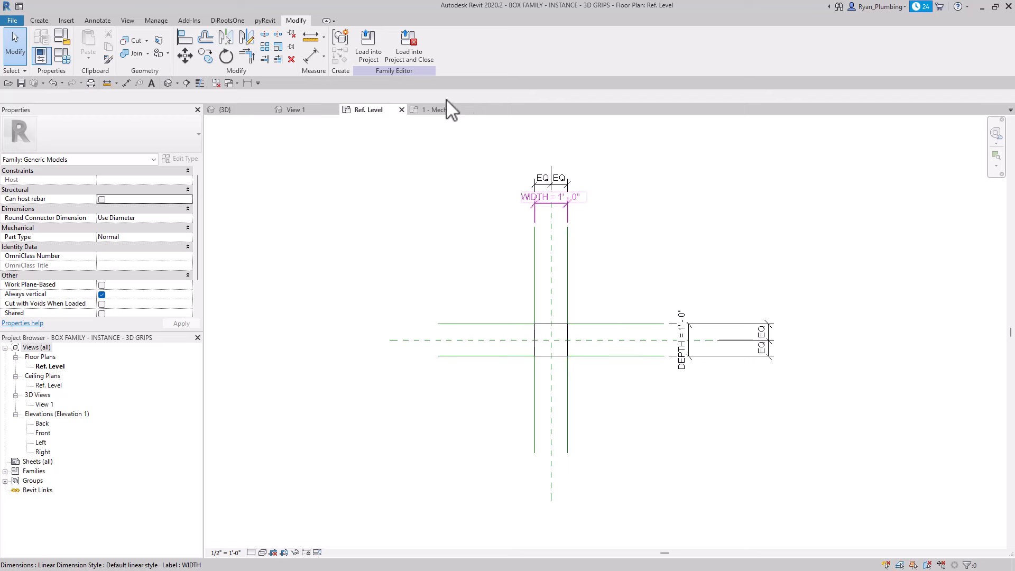
click(439, 111)
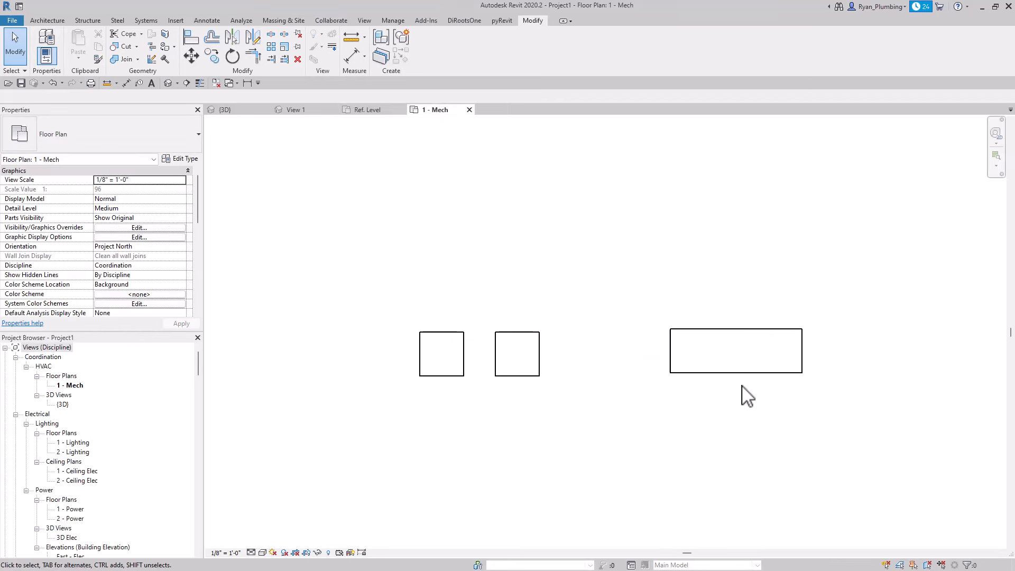
- Set the WIDTH of the placed 3D GRIPS box to 1' 0" in the 1 - Mech plan
click(741, 374)
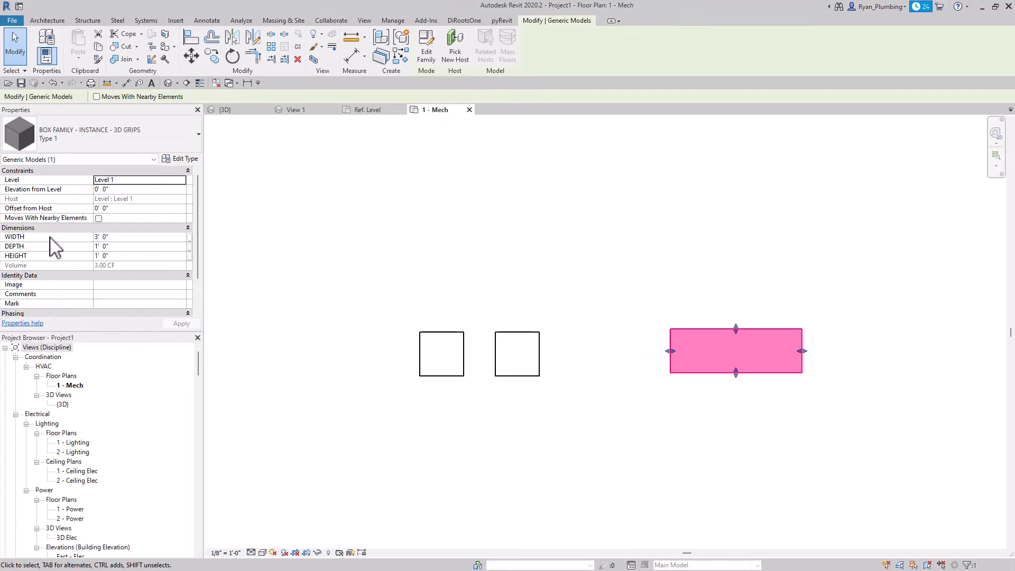
click(122, 237)
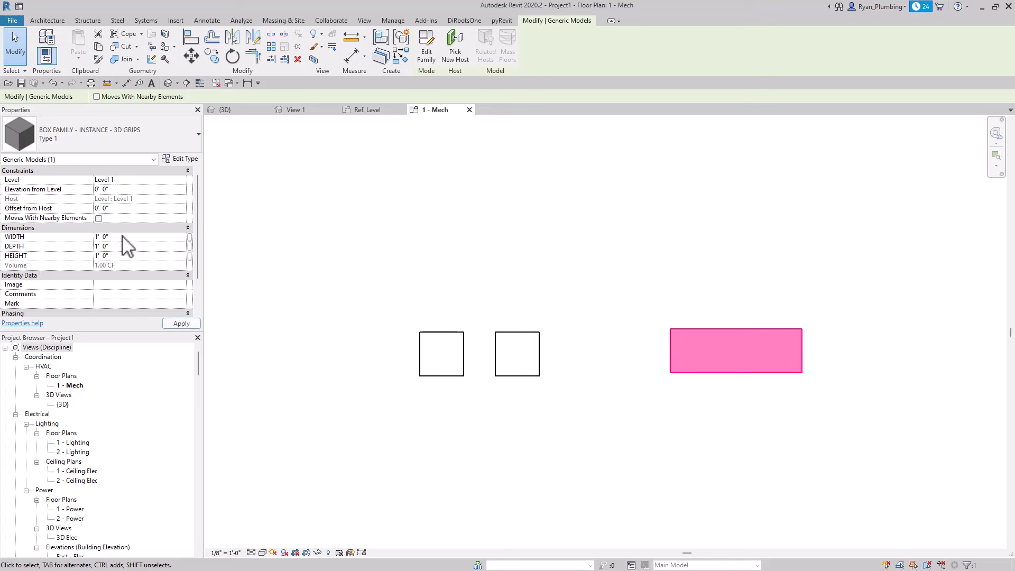
click(804, 283)
scroll(871, 372, up, 2)
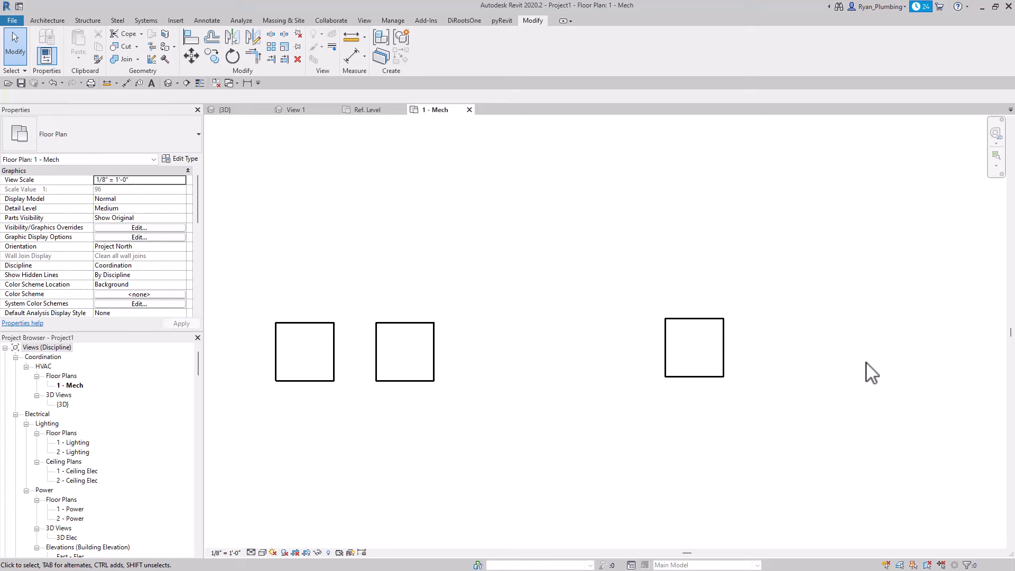
- In the project's {3D} view, select the 3D GRIPS box and examine the stretch grips around its base
click(221, 109)
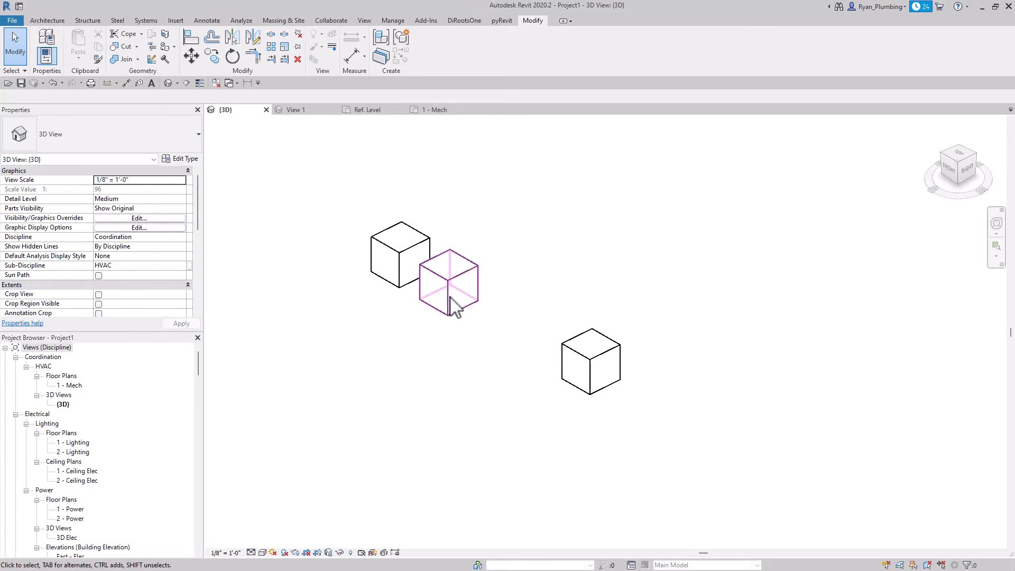
click(597, 365)
scroll(638, 407, up, 5)
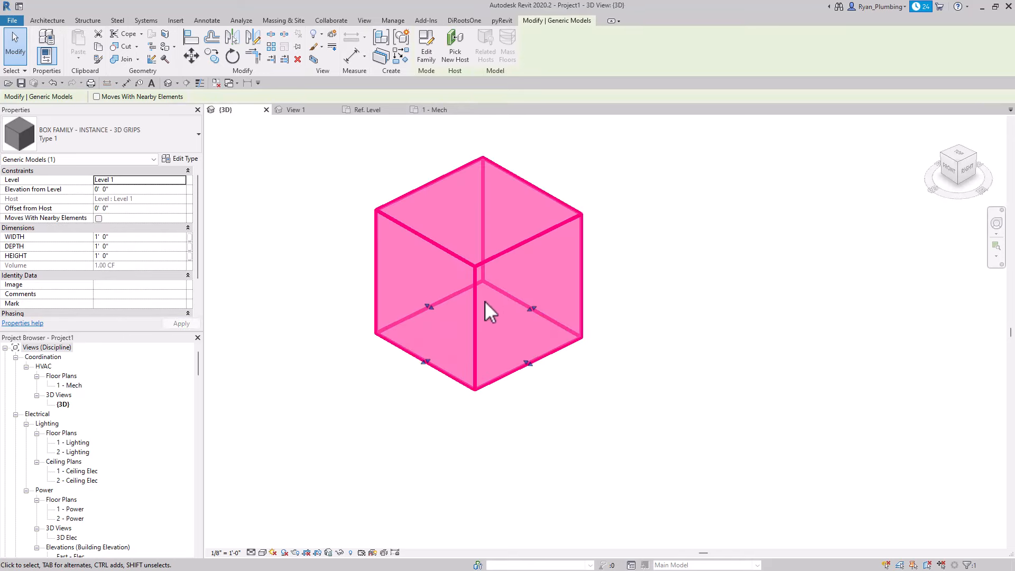
middle_drag(503, 320, 538, 353)
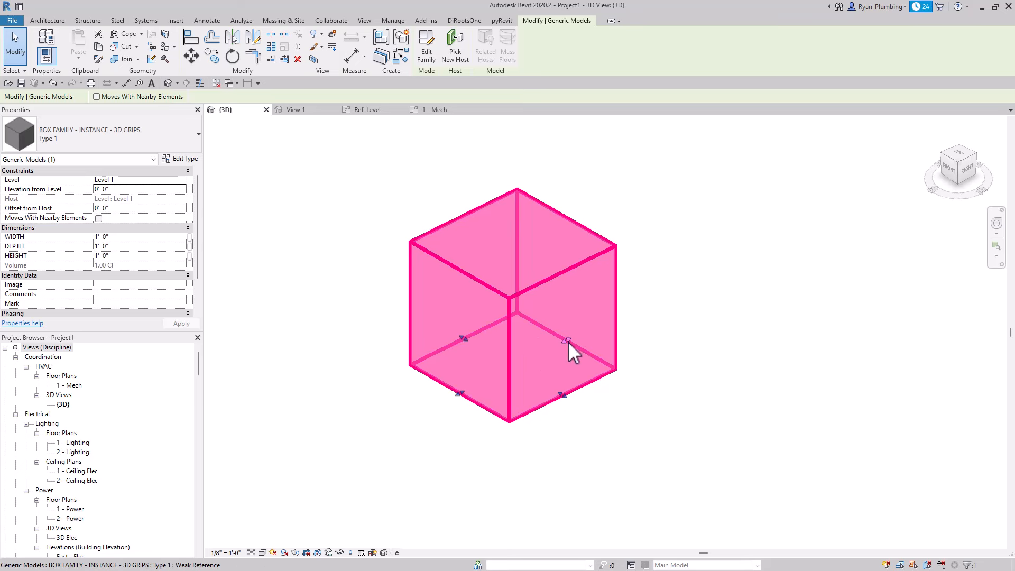
scroll(541, 363, down, 4)
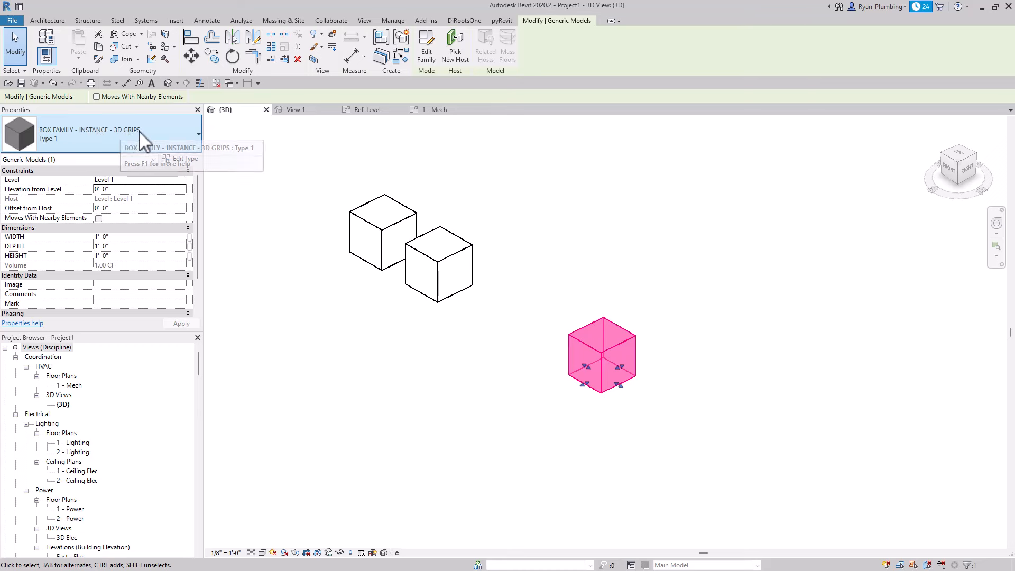
scroll(631, 438, up, 1)
scroll(641, 365, up, 3)
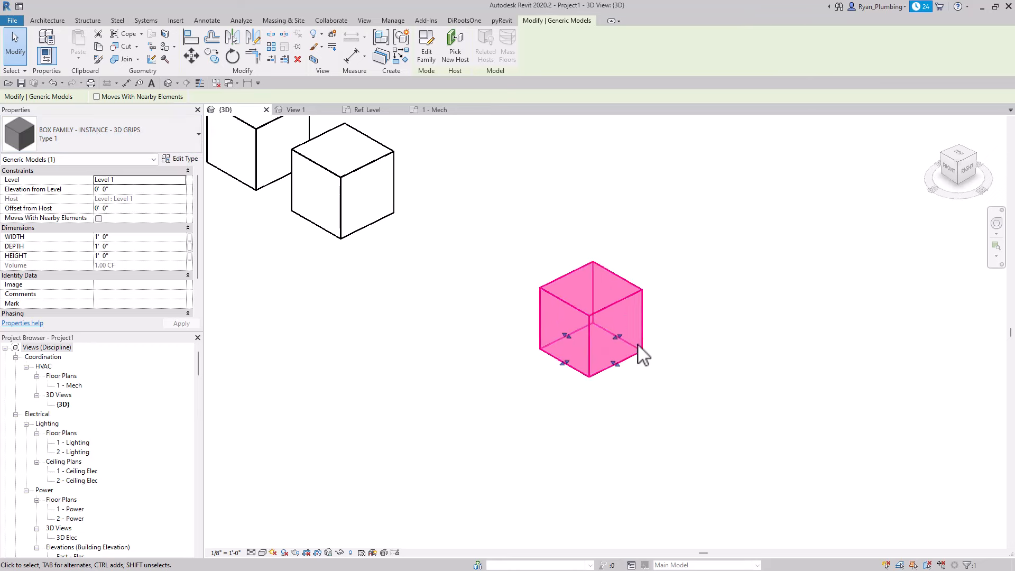
- Stretch all four sides of the box outward with its grips to about 4' 2" WIDTH and 4' 1" DEPTH
drag(610, 334, 733, 276)
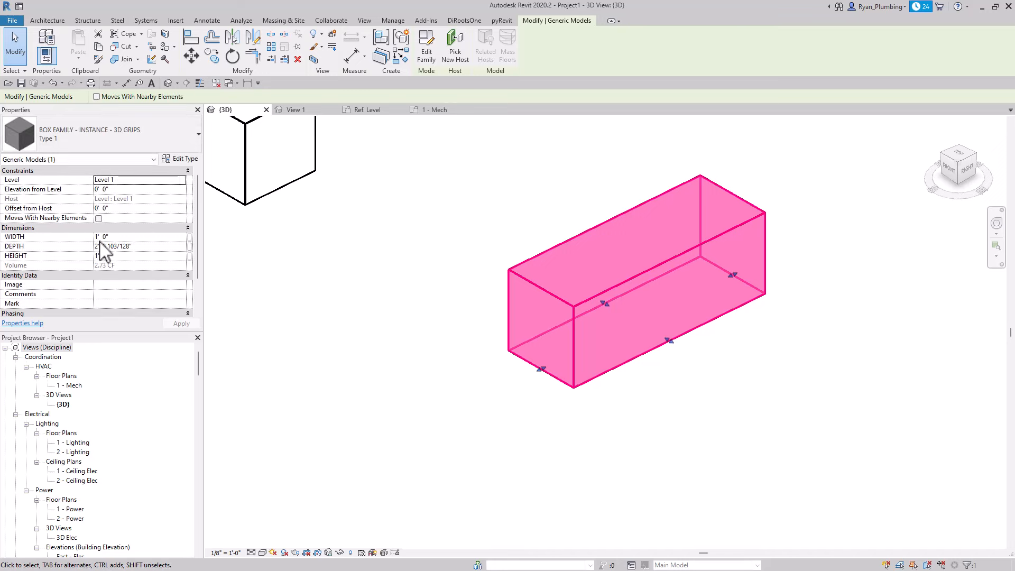
drag(671, 343, 812, 426)
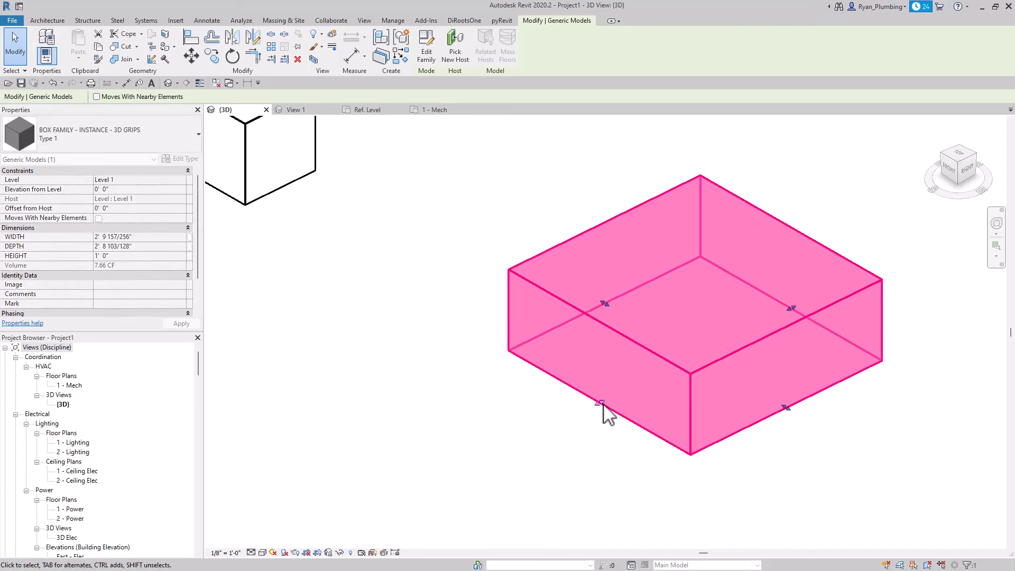
drag(600, 404, 491, 452)
drag(555, 325, 461, 280)
scroll(463, 290, down, 3)
mouse_move(601, 445)
shift+middle_down()
mouse_move(661, 351)
mouse_move(607, 447)
shift+middle_up()
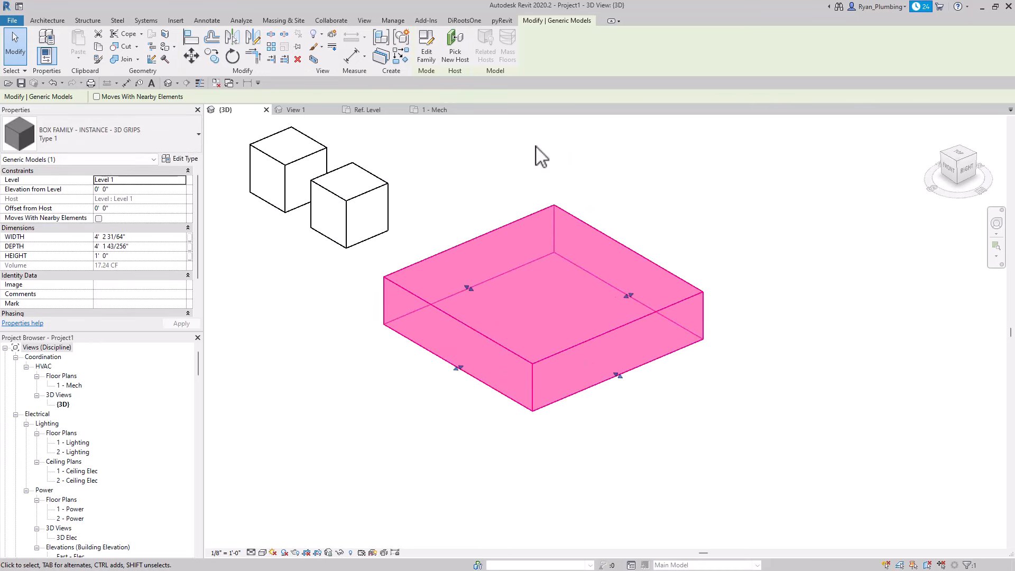
shift+middle_drag(584, 334, 610, 365)
- Set the HEIGHT of the stretched box to 4' 0" and check its grips
click(114, 257)
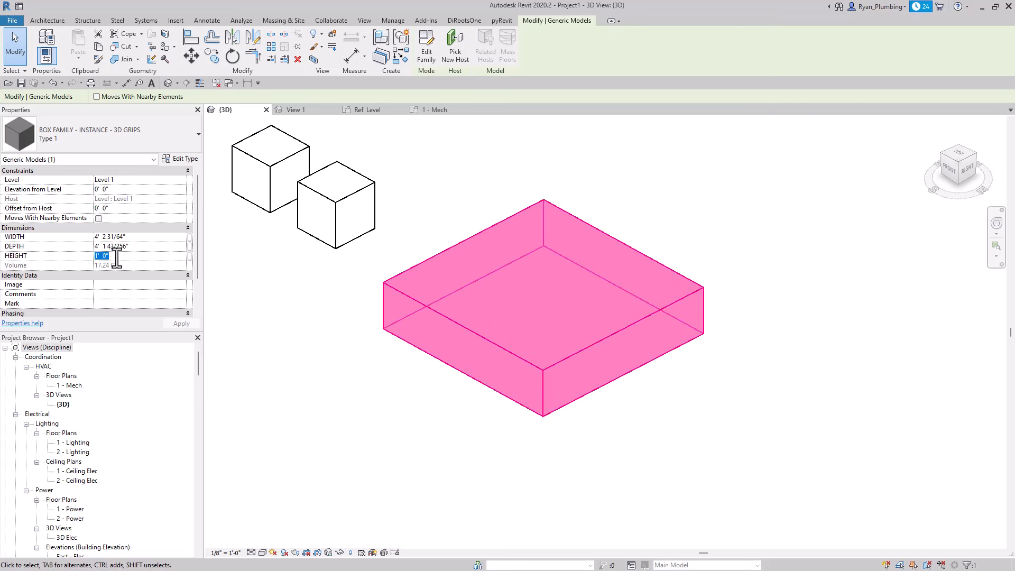
scroll(747, 479, down, 2)
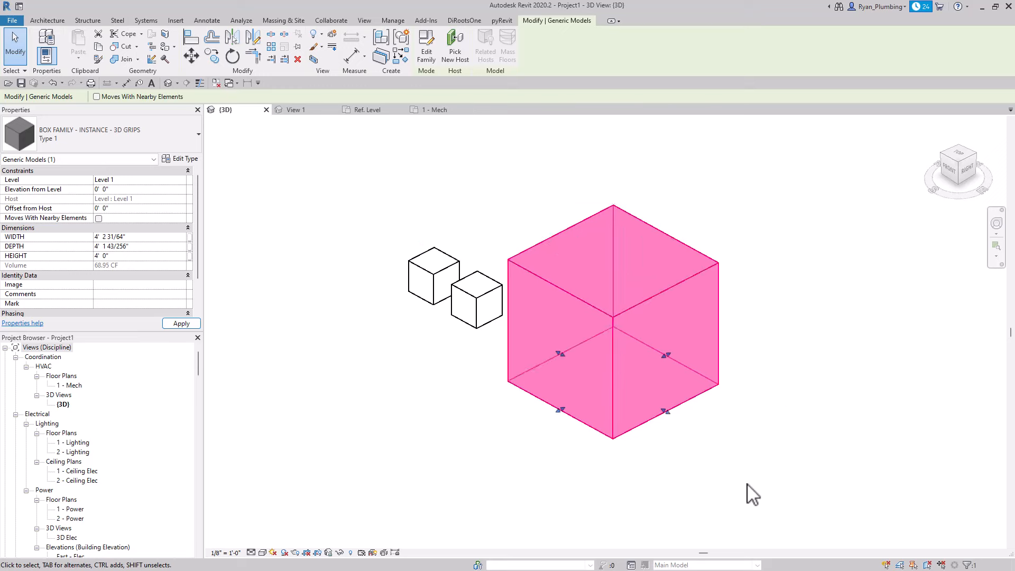
click(742, 427)
click(631, 325)
- Return to the BOX FAMILY - INSTANCE - 3D GRIPS family and examine the box with its reference lines in View 1
click(394, 113)
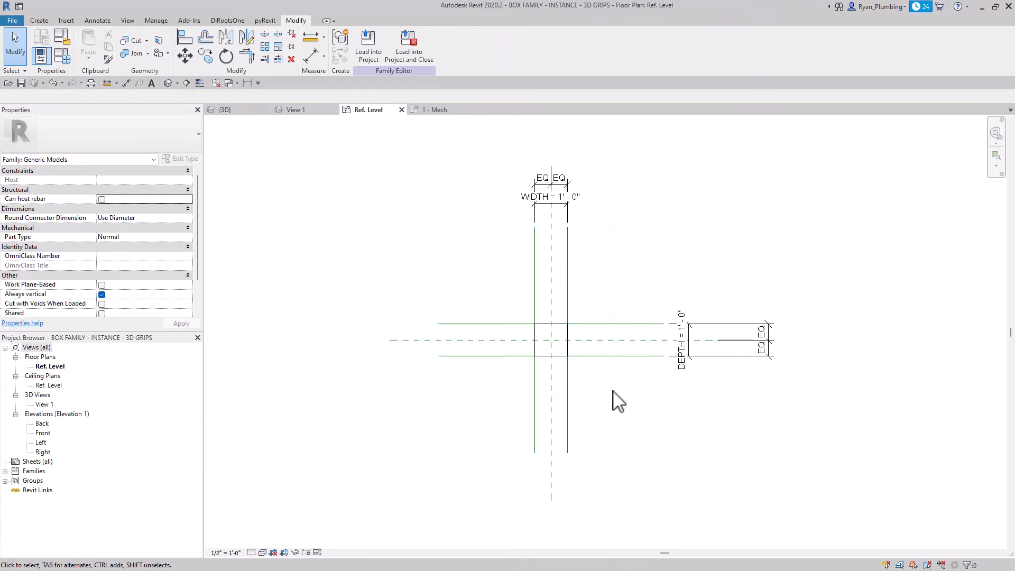
double_click(44, 404)
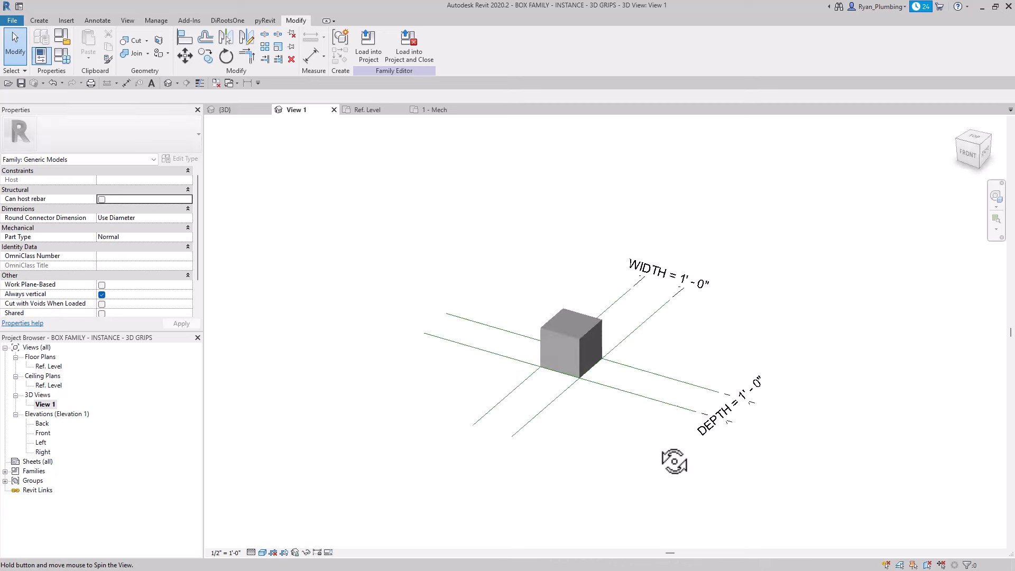
shift+middle_drag(671, 465, 651, 464)
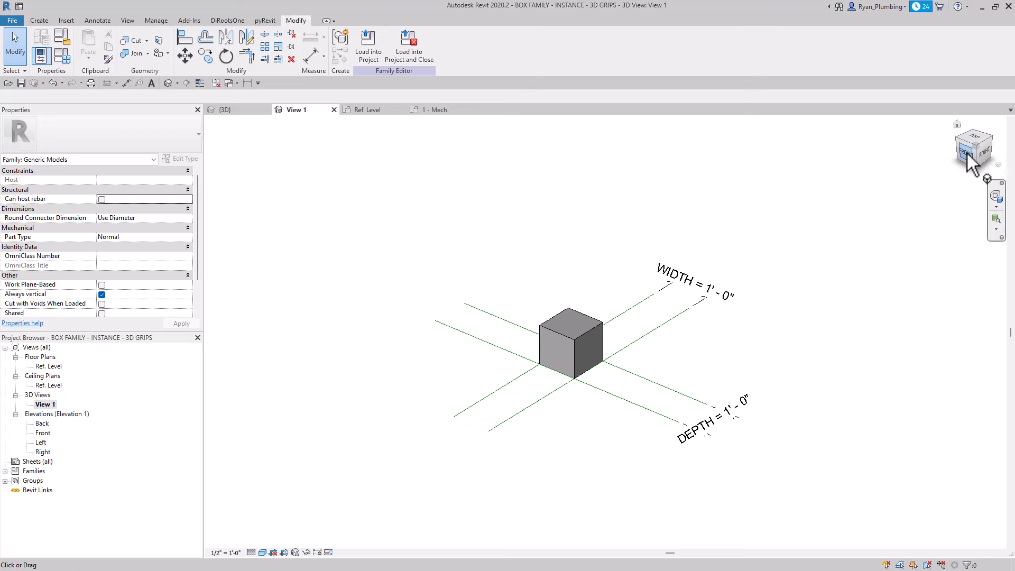
- In the Front elevation, create a reference line offset 2' above the line at Ref. Level by picking that line
double_click(43, 433)
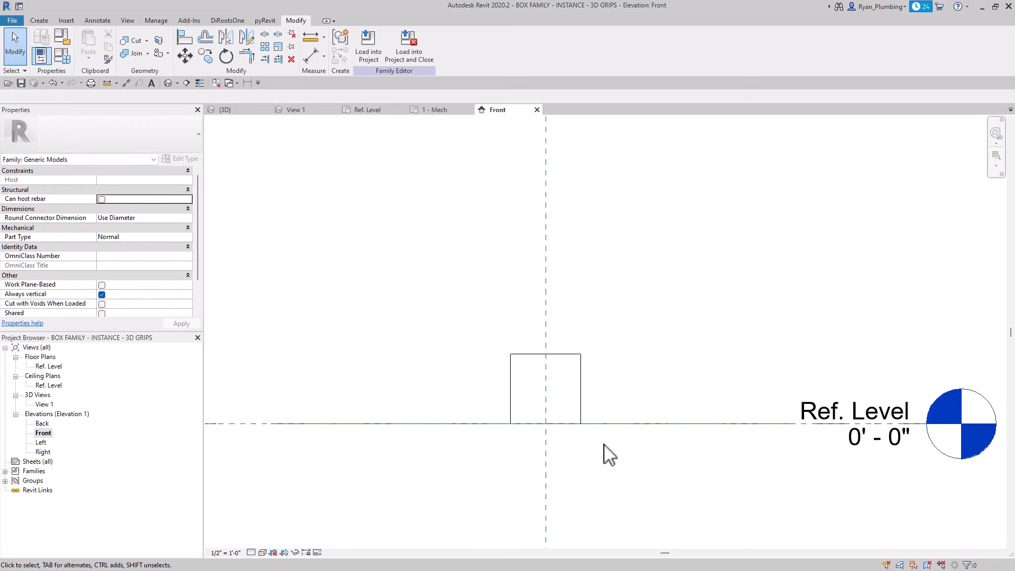
scroll(607, 454, down, 3)
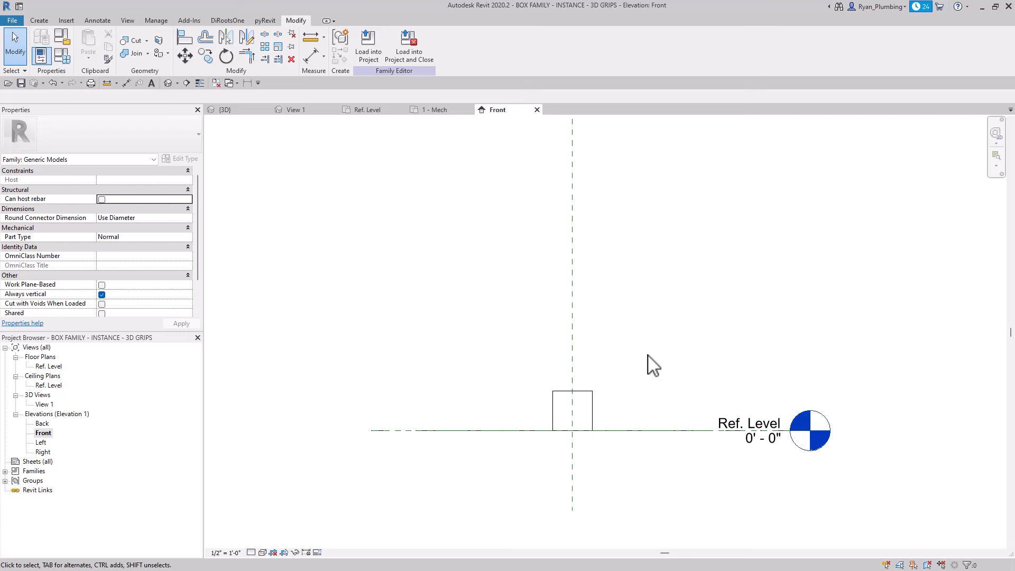
click(39, 21)
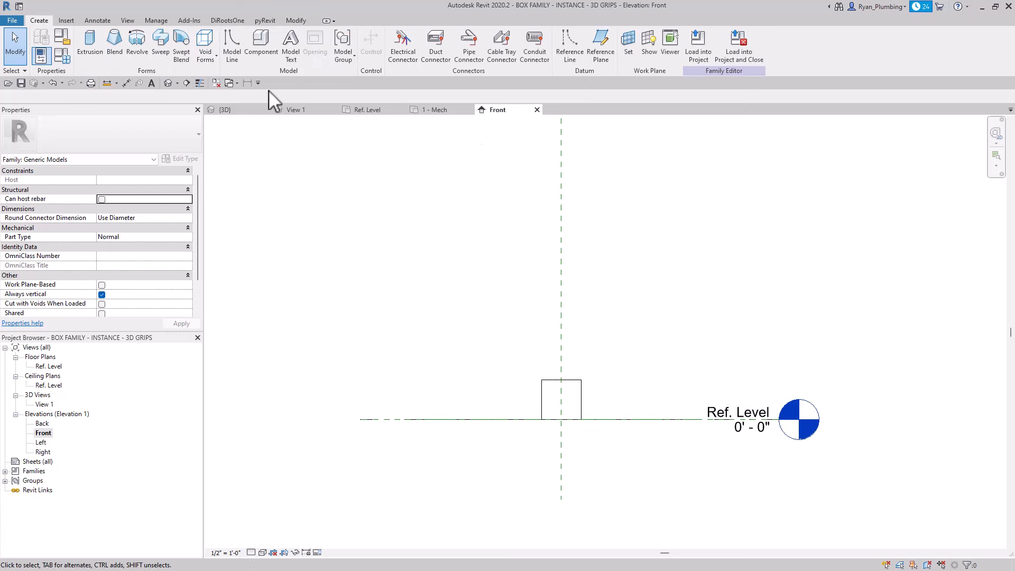
click(570, 35)
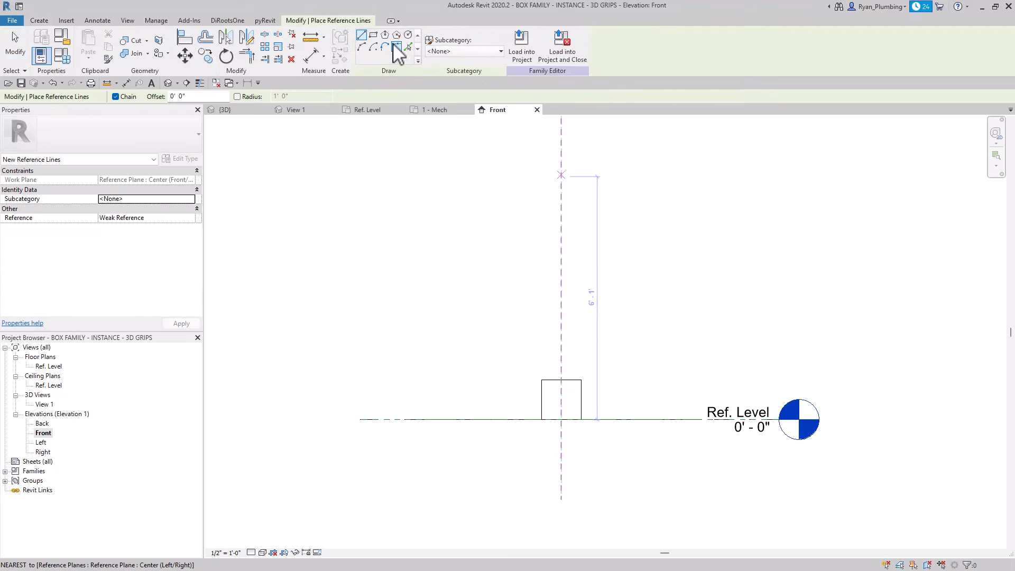
click(407, 47)
click(163, 97)
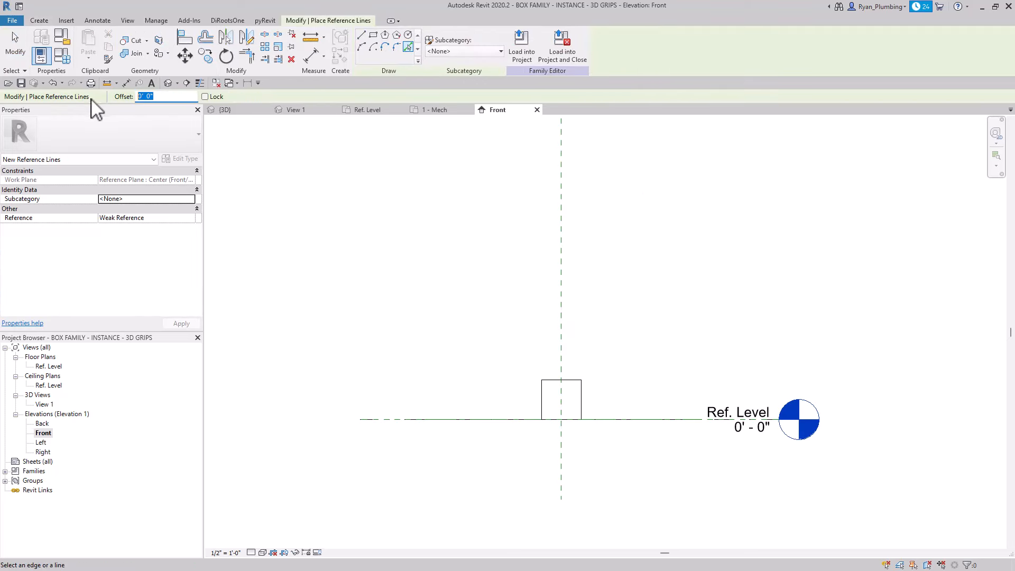
text(2)
click(634, 420)
key(Escape)
key(Escape)
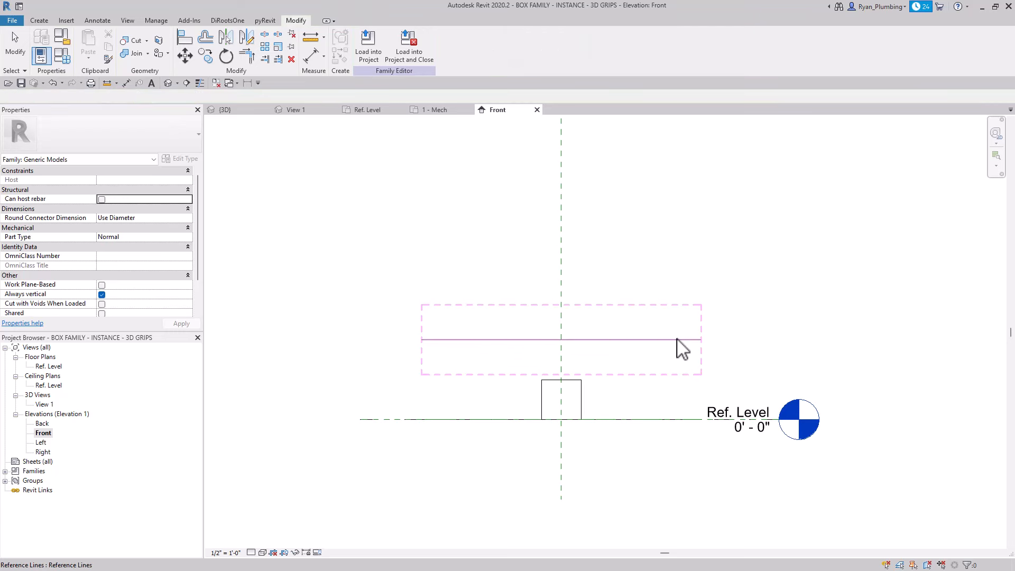
- Stretch the top of the box extrusion up to the new upper reference line
click(581, 388)
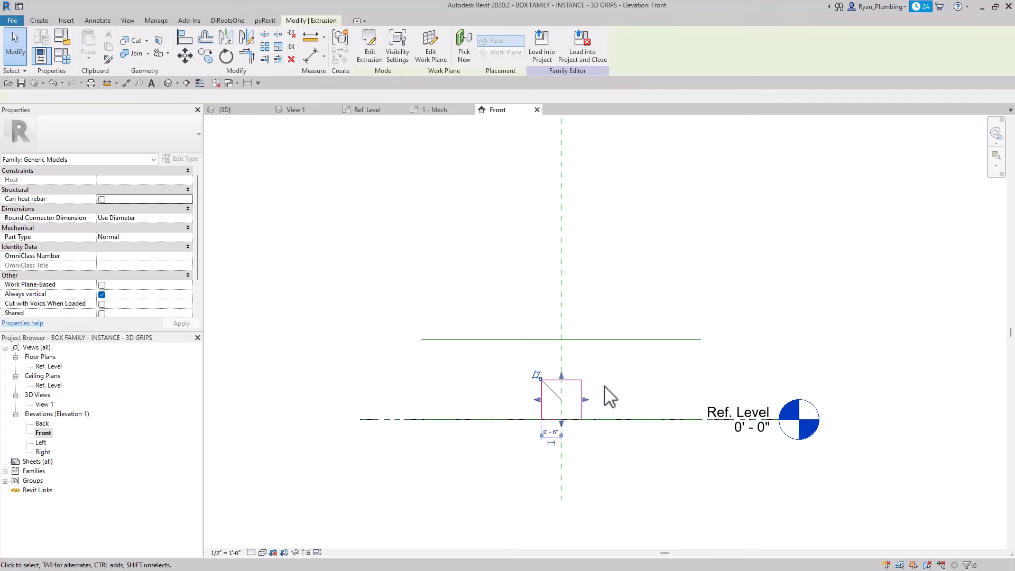
drag(562, 378, 568, 346)
click(671, 354)
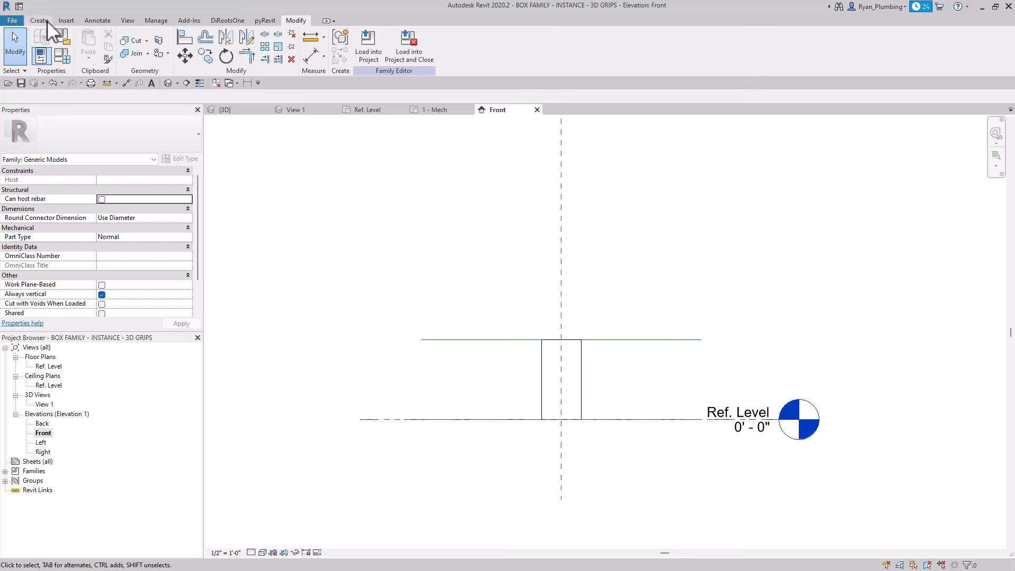
- Add an aligned dimension from the reference plane at Ref. Level to the upper reference line, beside the box
click(97, 20)
click(45, 37)
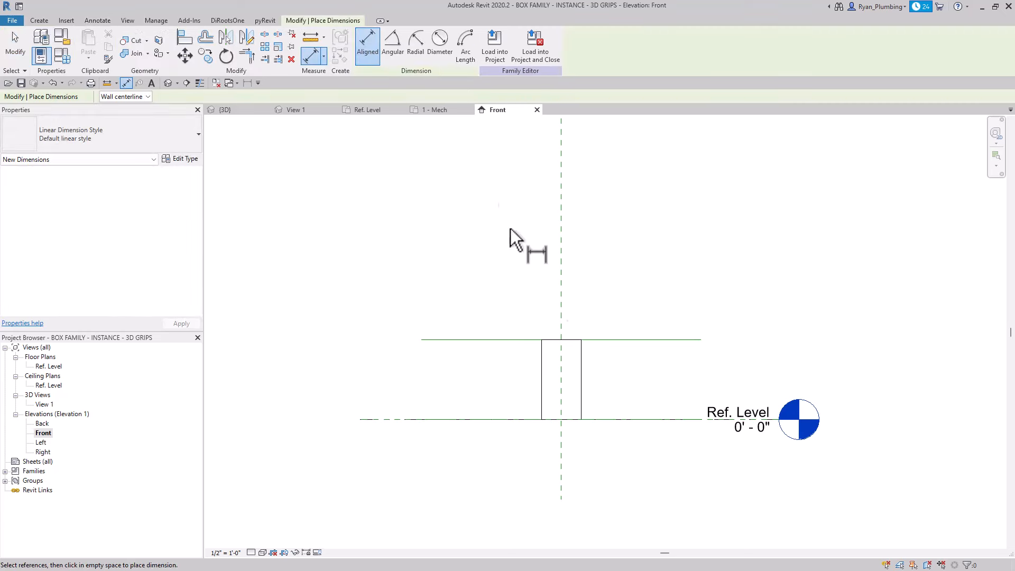
scroll(604, 440, up, 3)
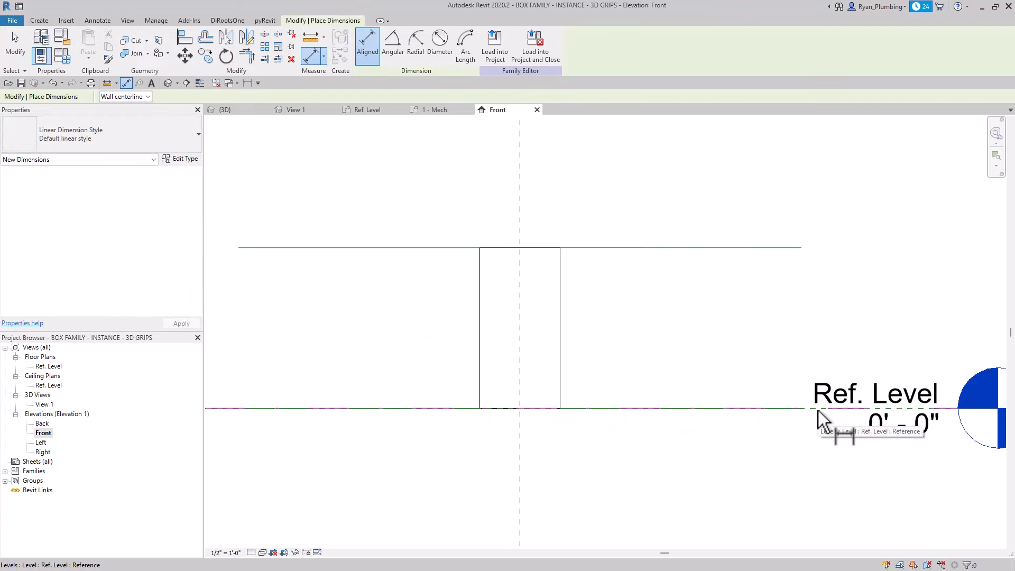
scroll(642, 470, down, 2)
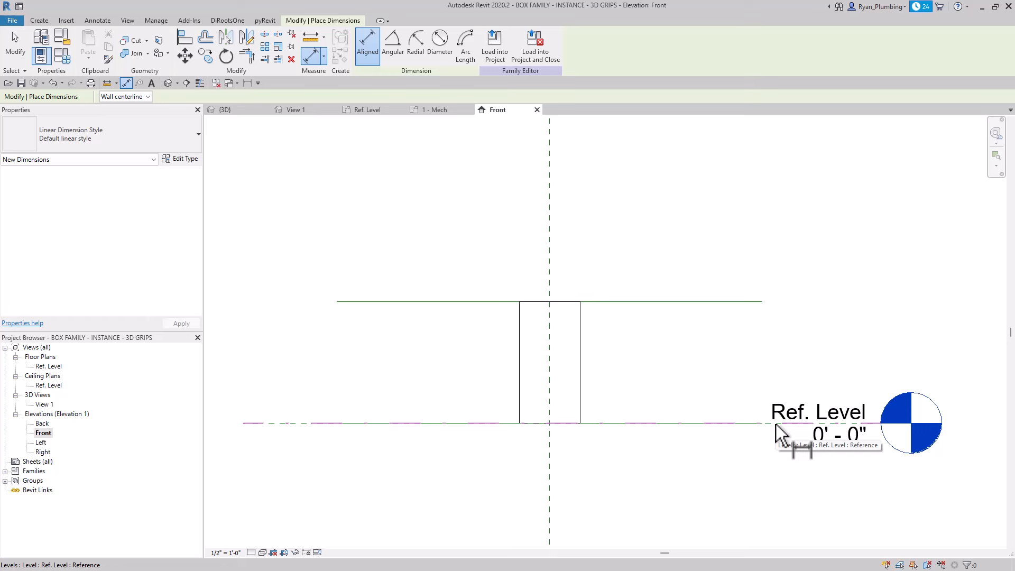
key(Tab)
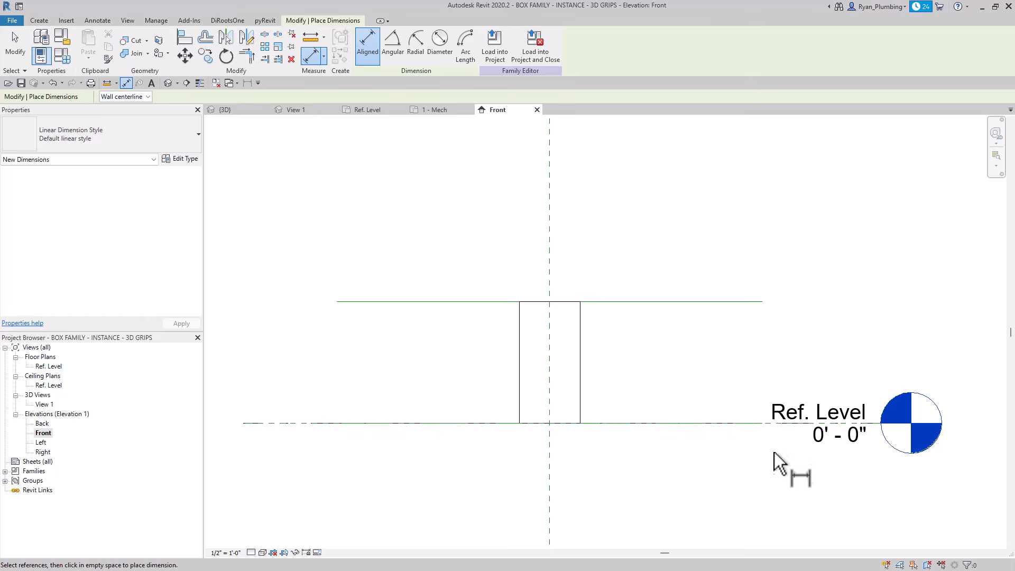
click(781, 423)
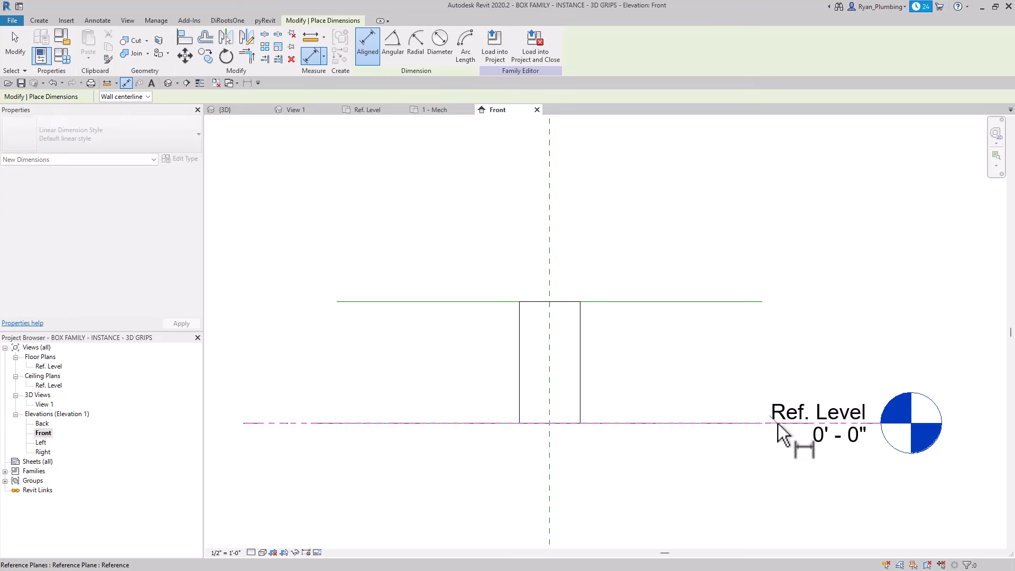
click(643, 302)
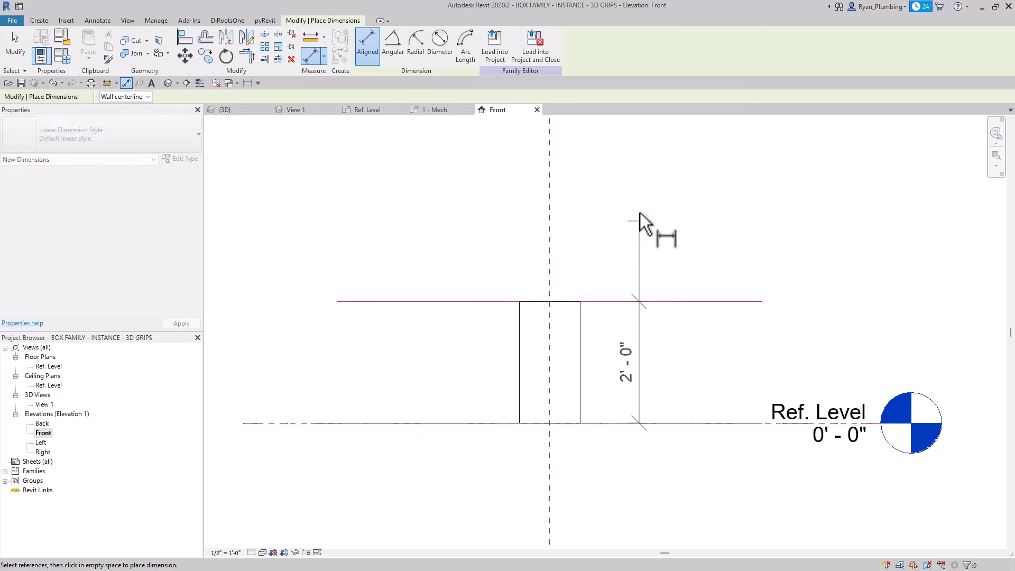
click(665, 179)
key(Escape)
key(Escape)
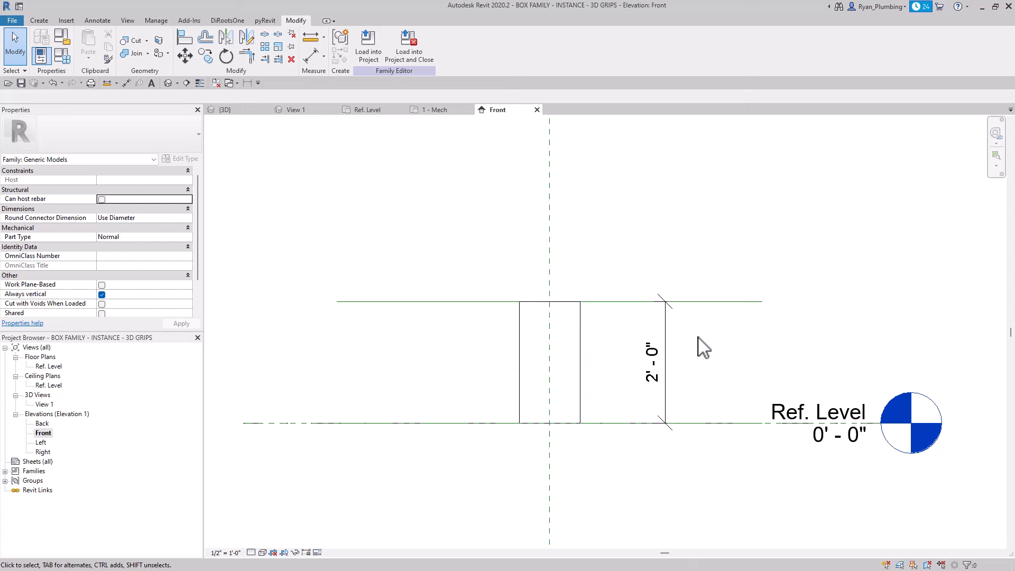
- Label the new vertical dimension with the HEIGHT parameter
click(666, 336)
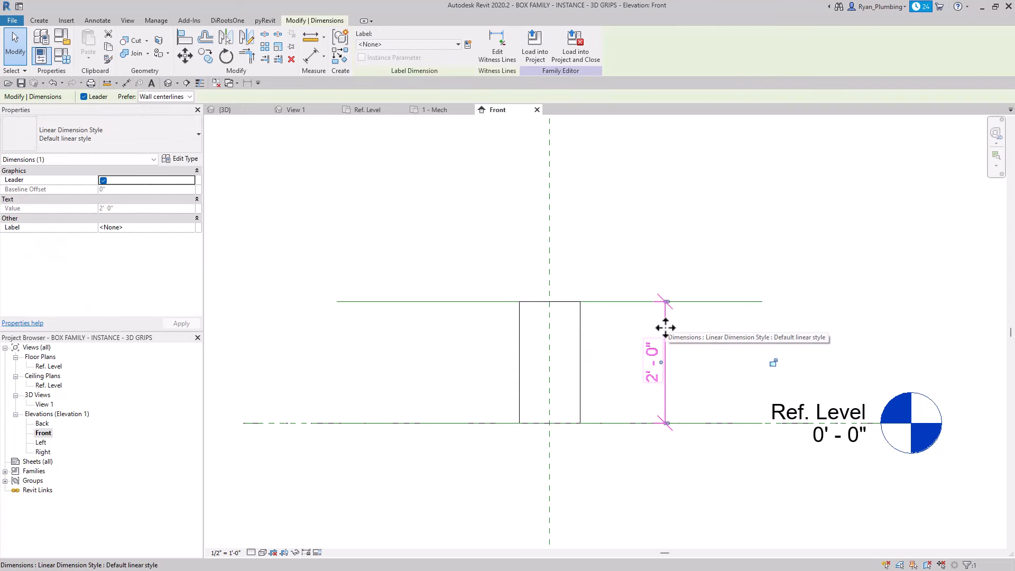
click(458, 44)
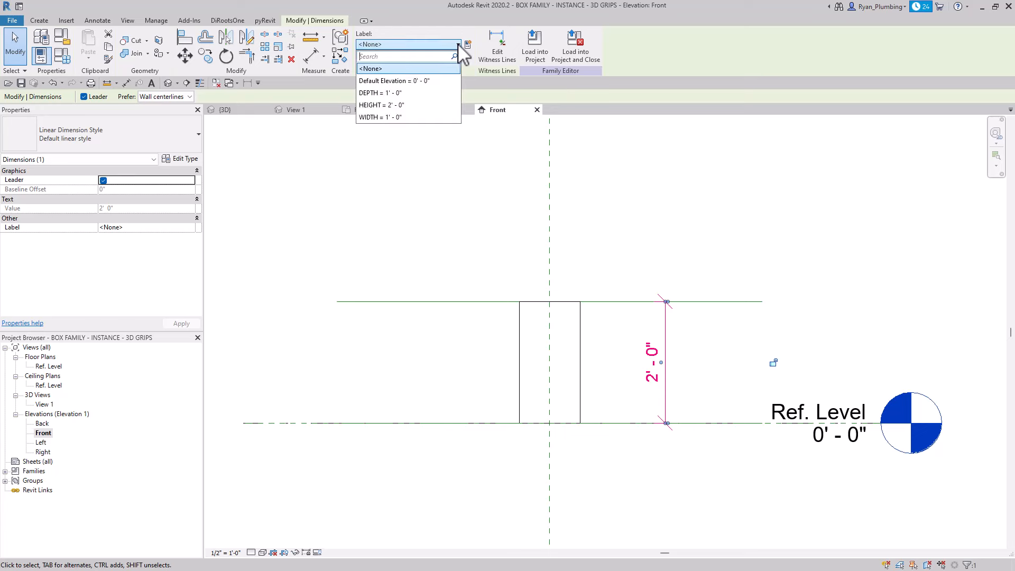
click(394, 105)
click(709, 245)
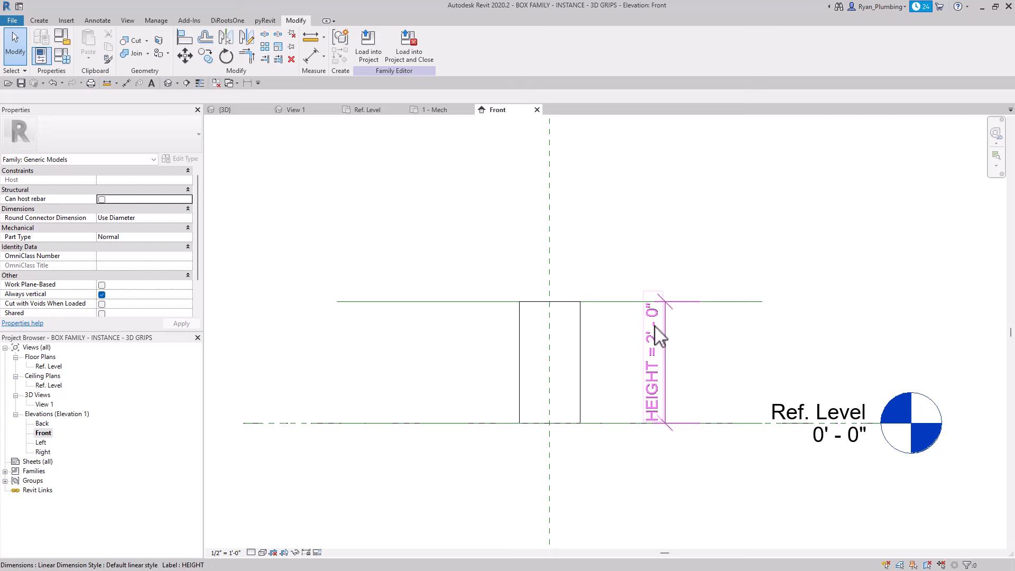
- Set the HEIGHT dimension to 1' in the Front elevation
click(661, 344)
click(656, 348)
text(1)
key(Return)
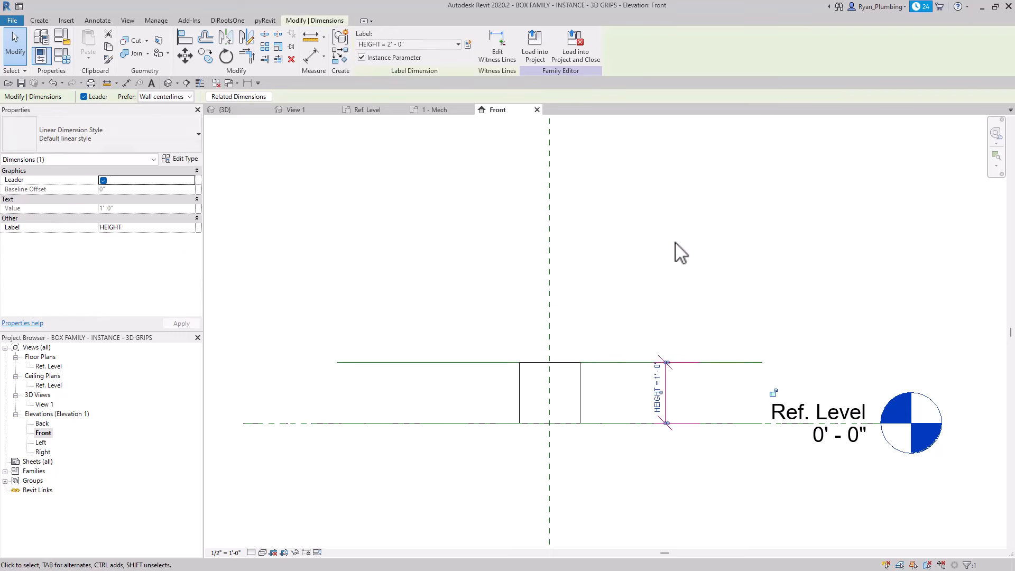
click(674, 242)
scroll(668, 257, down, 2)
middle_drag(686, 269, 638, 286)
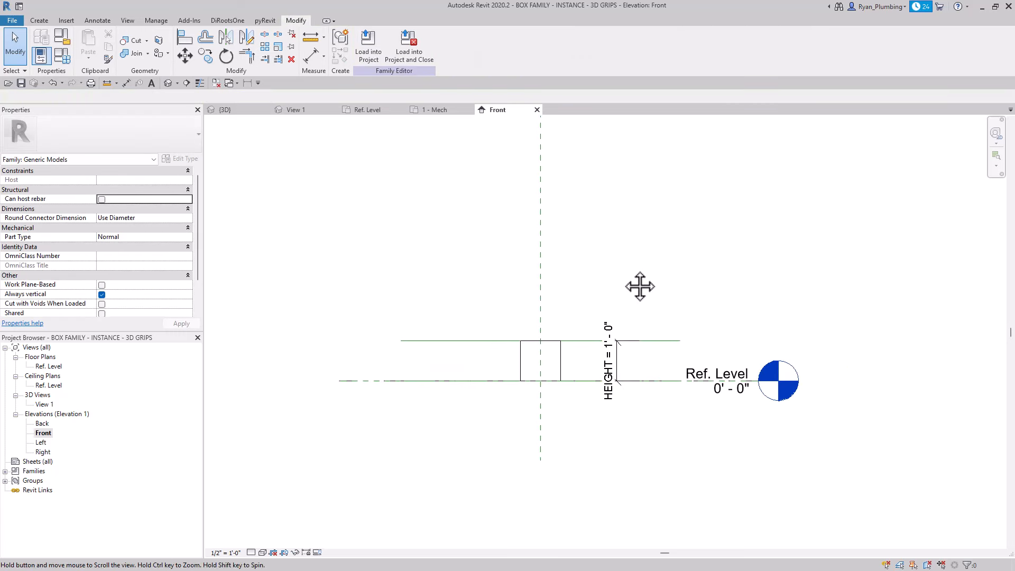
- Load the family into the project, overwriting the existing version and its parameter values
click(373, 55)
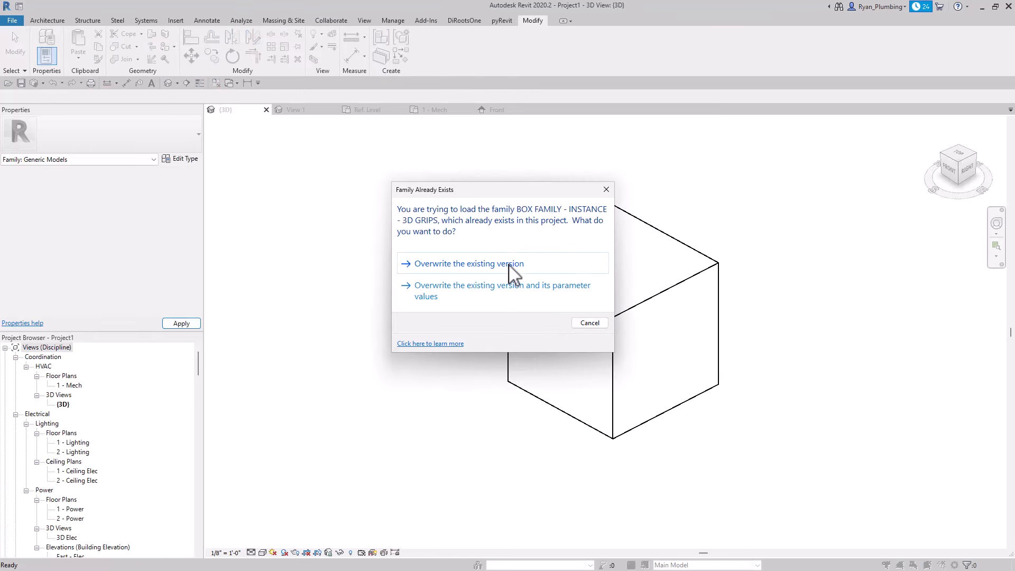
click(527, 292)
- Stretch the large 3D GRIPS box upward with its top grip to about 7' 0" HEIGHT
click(682, 319)
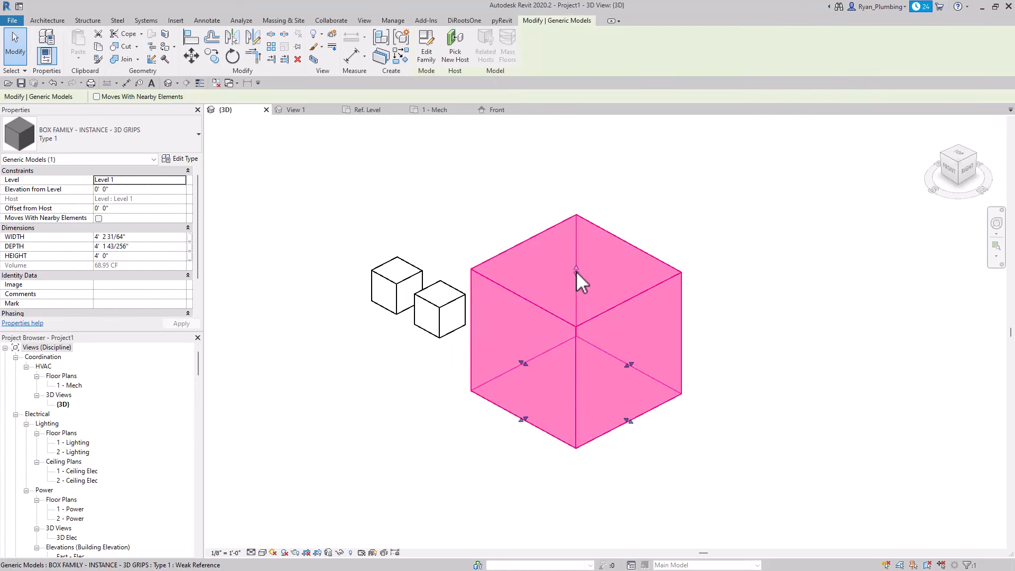
drag(576, 271, 581, 174)
scroll(594, 227, down, 2)
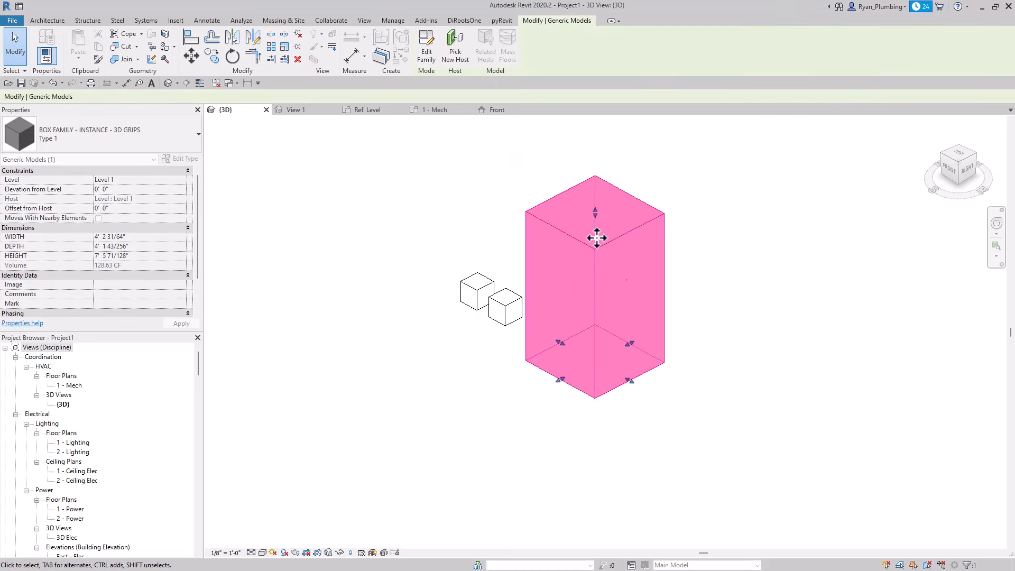
drag(597, 290, 596, 222)
- Set the large box's WIDTH, DEPTH and HEIGHT to 1' each
click(153, 237)
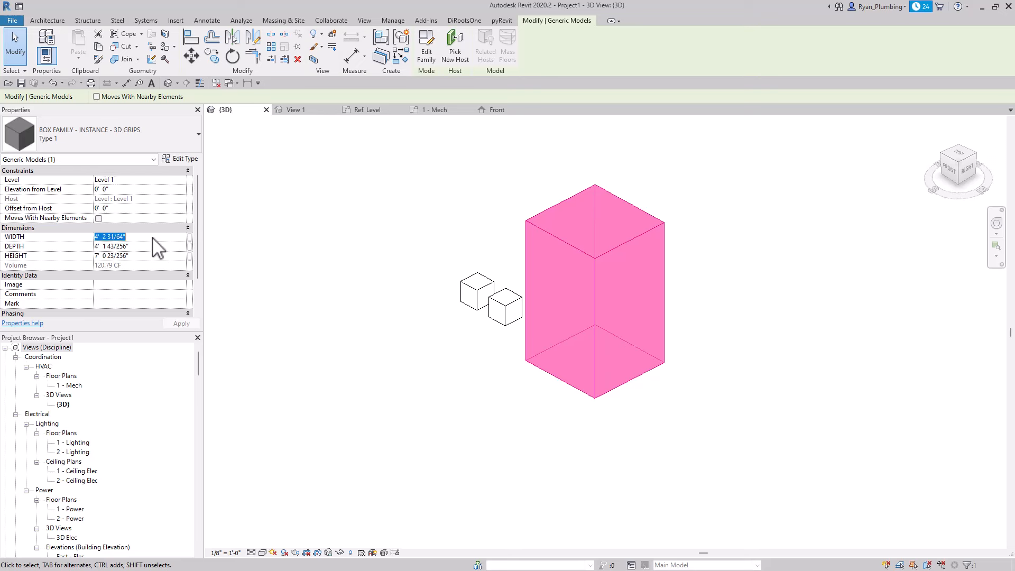
text(1'  0)
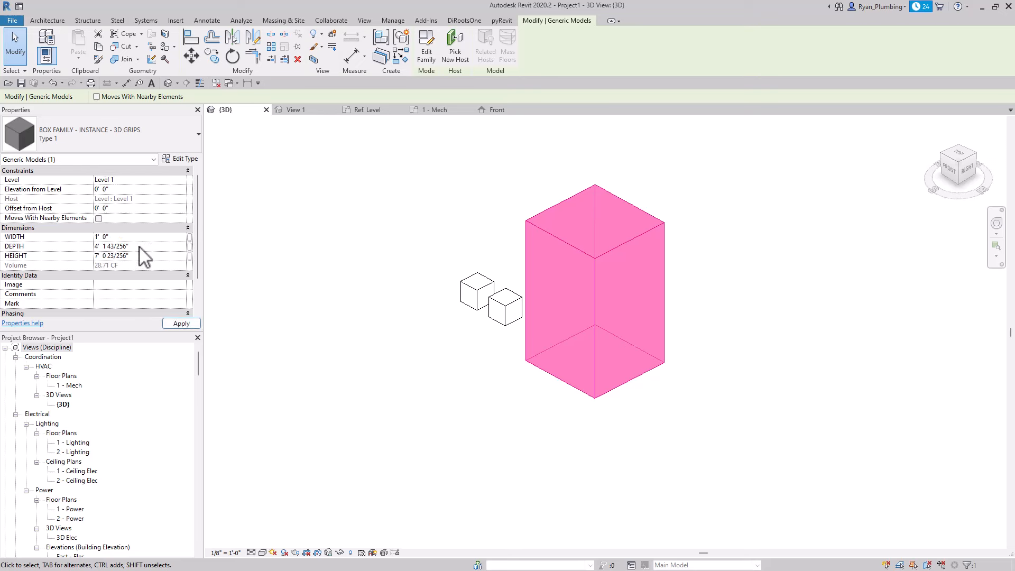
key(Tab)
text(1)
click(139, 254)
text(1)
key(Return)
click(544, 363)
- Move the 1' 3D GRIPS box next to the other two boxes so all three stand in a row
scroll(544, 362, up, 4)
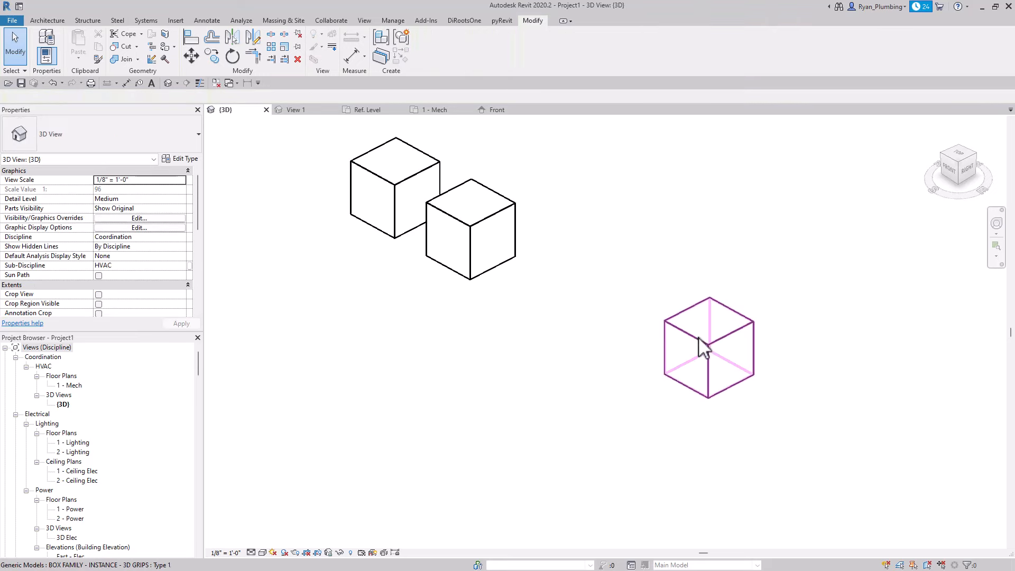
drag(702, 344, 556, 278)
drag(550, 267, 550, 267)
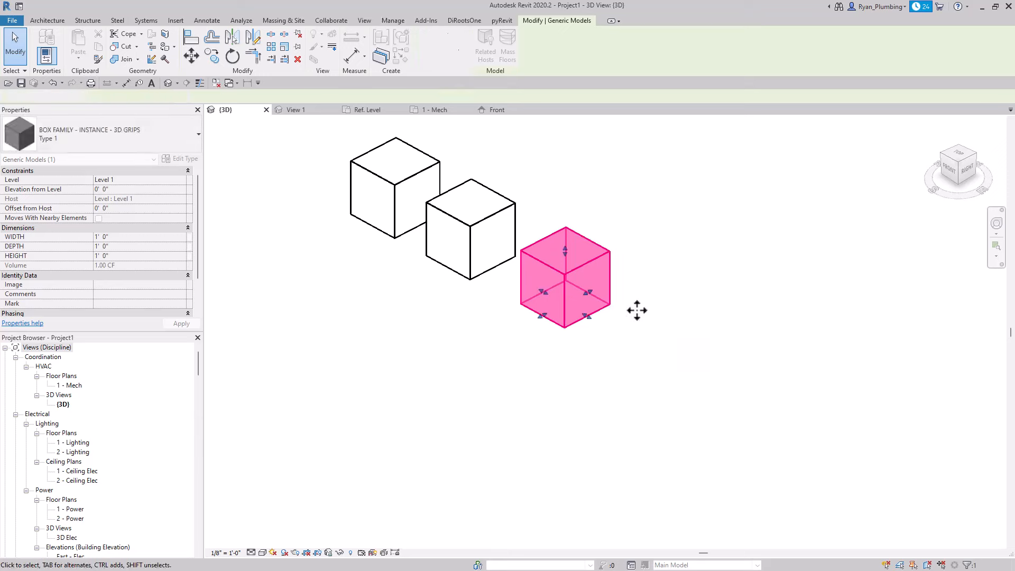
click(665, 337)
scroll(665, 337, down, 2)
scroll(542, 187, up, 3)
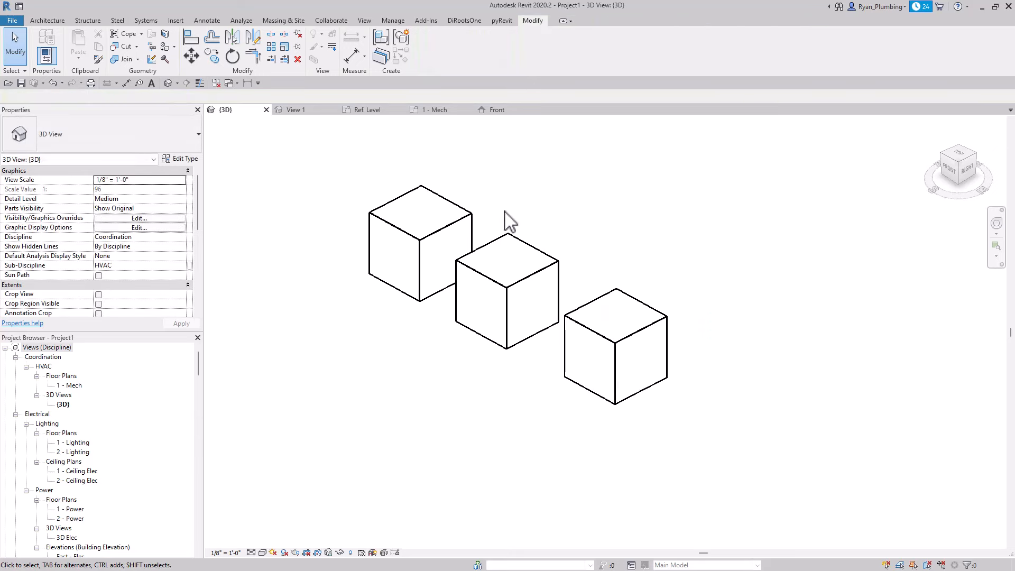
scroll(704, 329, down, 1)
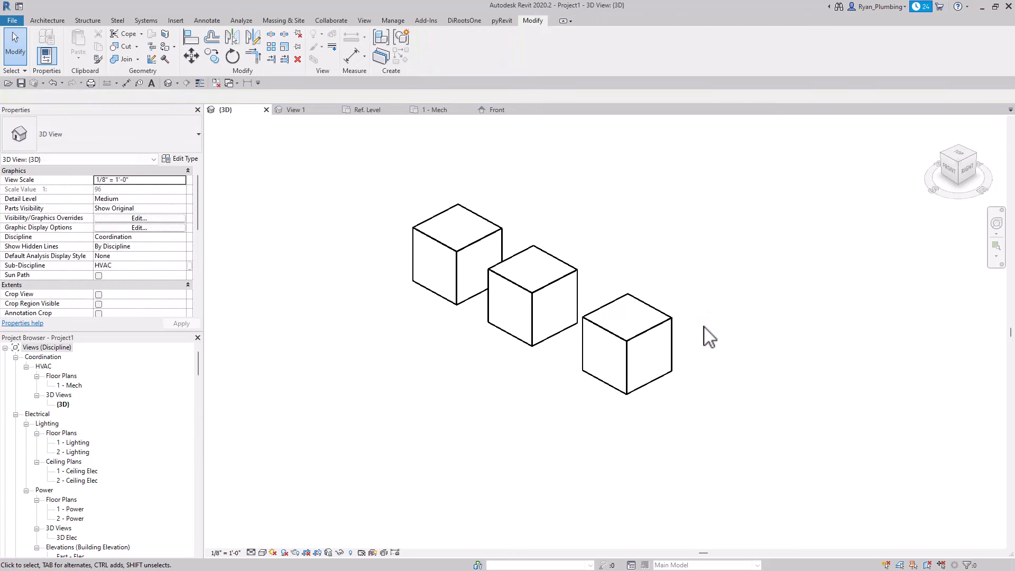
- Open the 3D GRIPS box's family for editing from the project
click(638, 346)
click(426, 51)
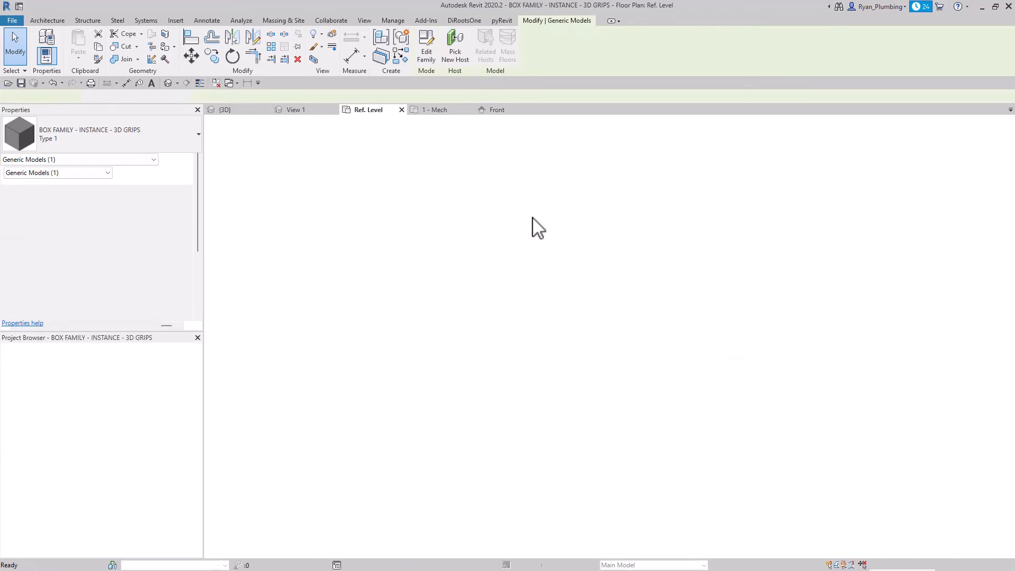
middle_drag(658, 449, 685, 457)
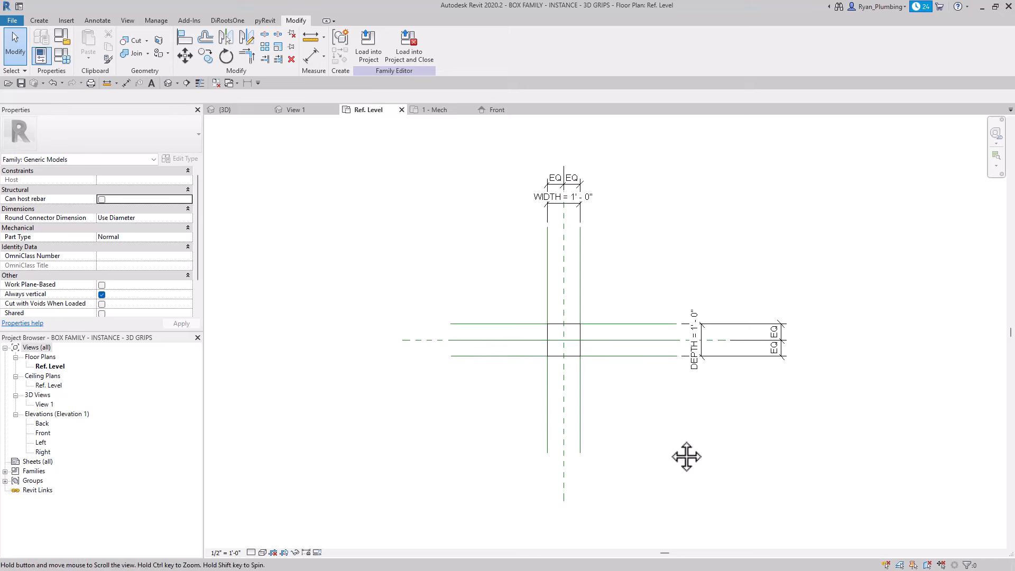
- In the family's View 1, select the upper reference line and examine its work planes around the box
double_click(44, 404)
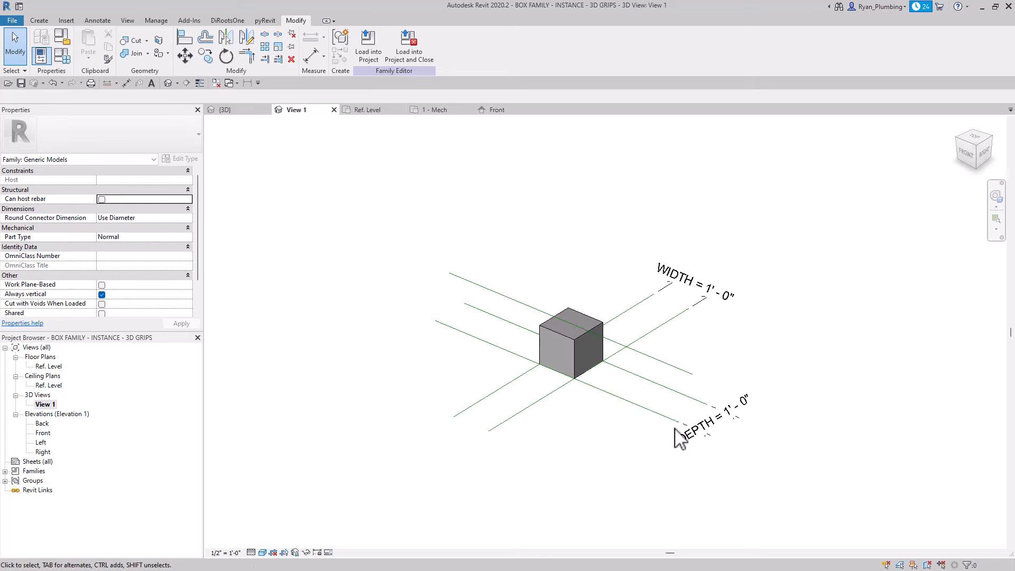
shift+middle_drag(639, 461, 609, 437)
scroll(592, 410, up, 2)
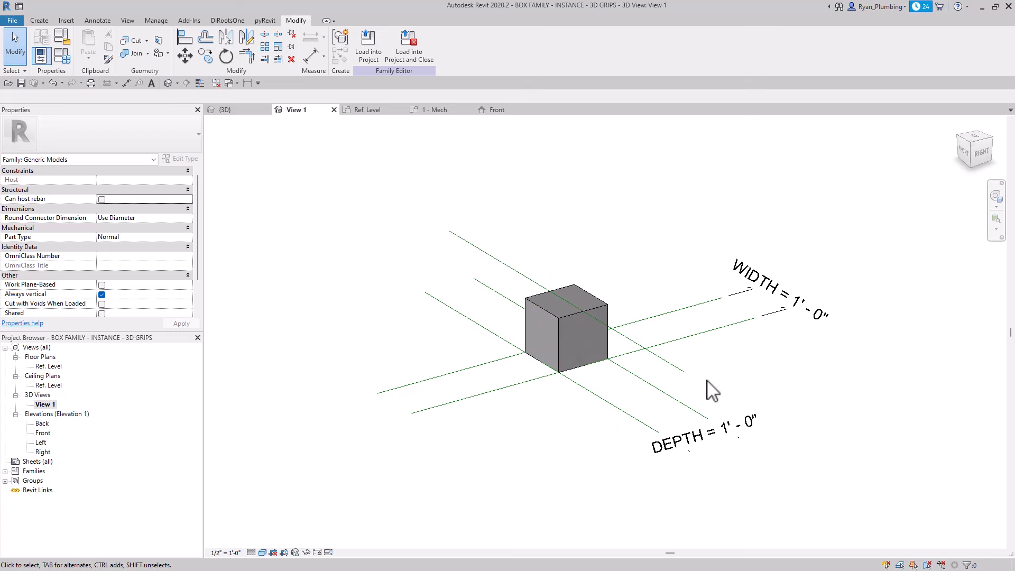
click(516, 280)
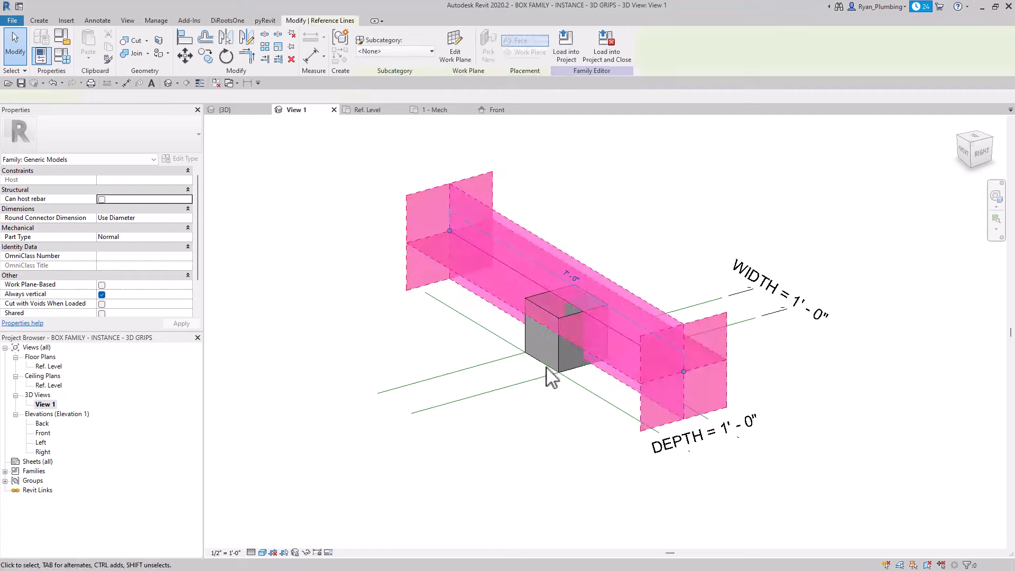
shift+middle_drag(548, 376, 572, 442)
click(556, 429)
scroll(551, 441, down, 1)
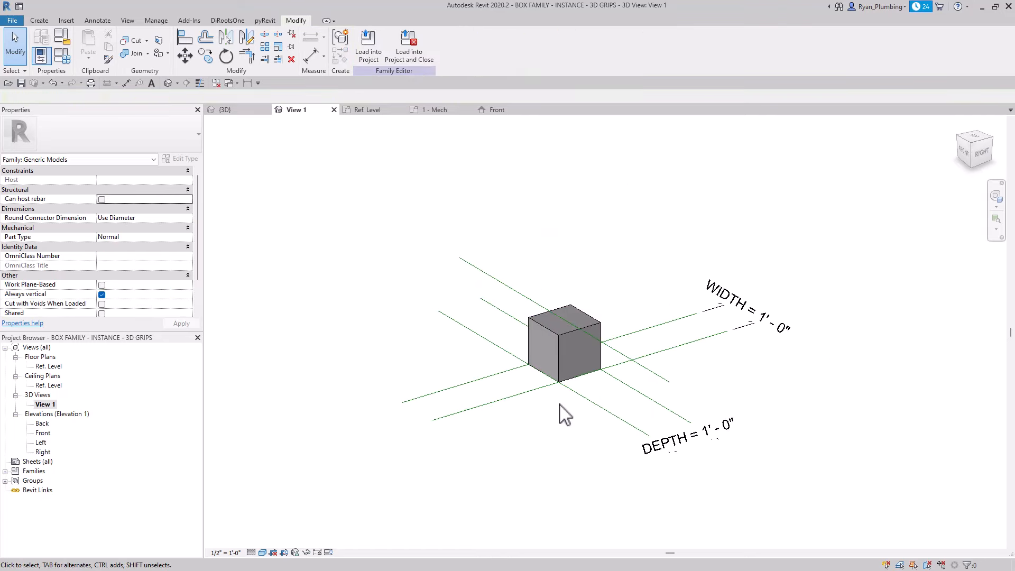
- Save the 3D GRIPS box family and return to the project's 3D view
click(21, 83)
shift+middle_drag(532, 455, 573, 469)
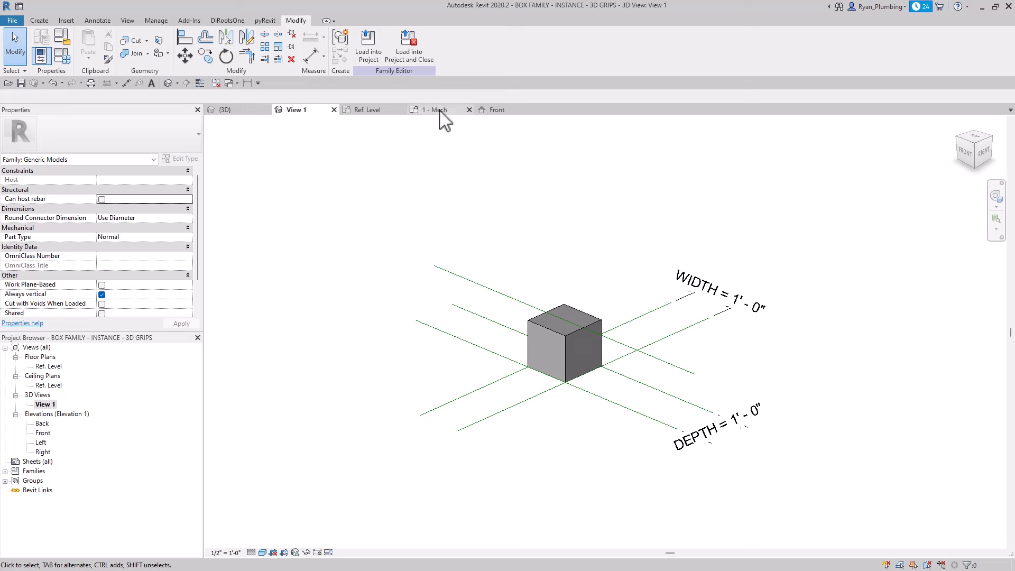
click(246, 112)
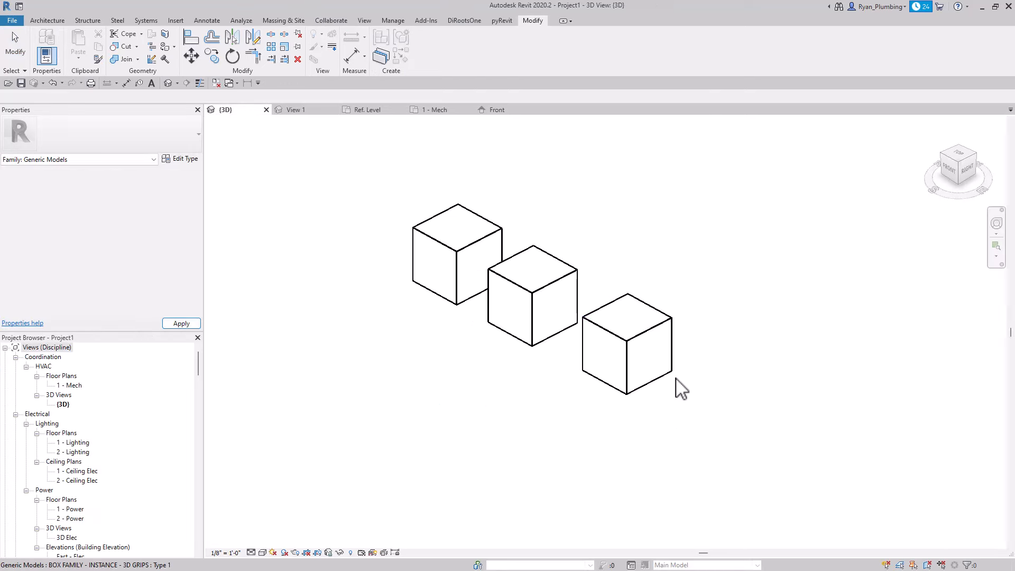
- In the 1 - Mech floor plan, move the 3D GRIPS box to line up with the other two boxes
click(438, 111)
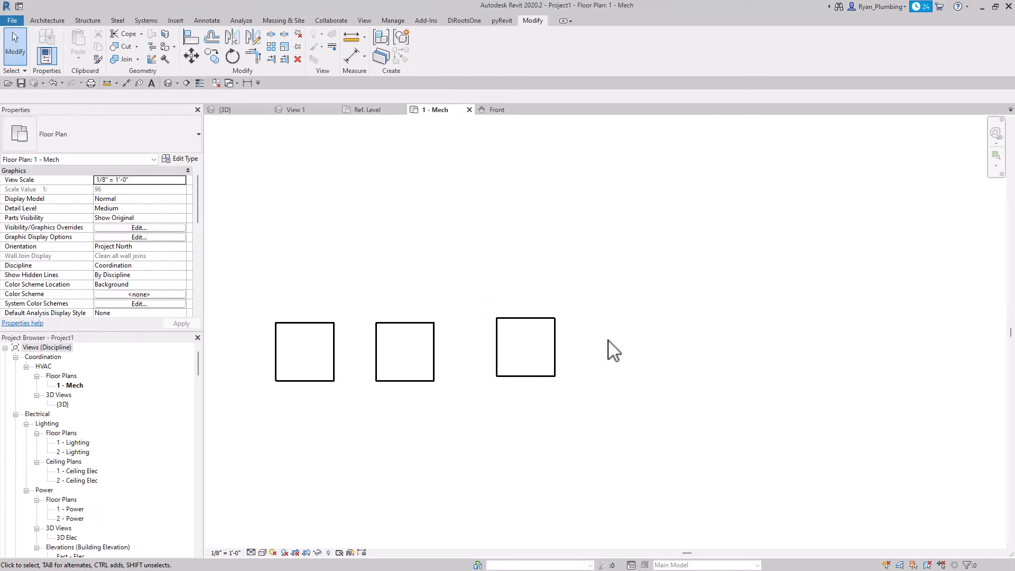
click(530, 378)
drag(539, 380, 528, 396)
click(626, 450)
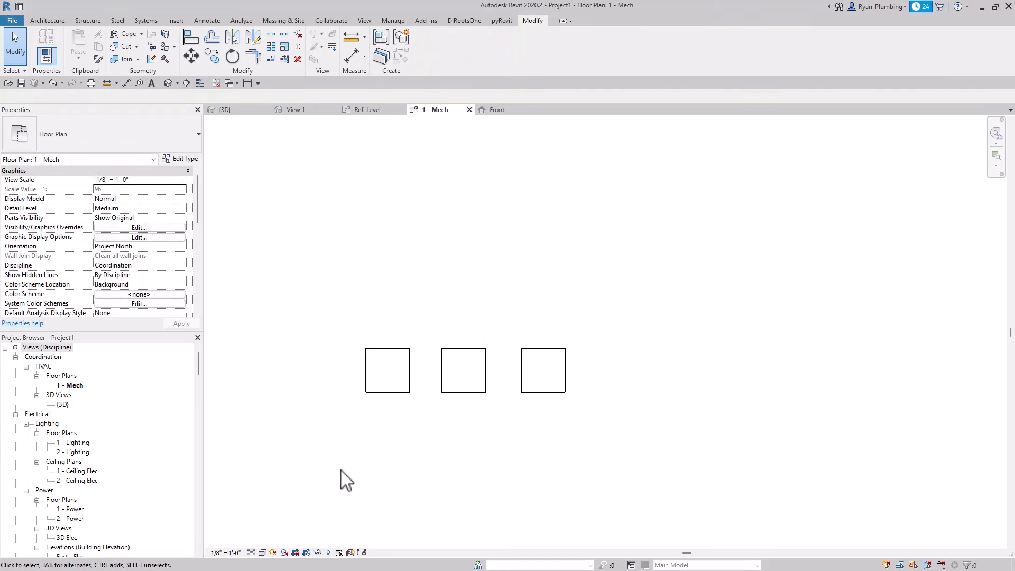
scroll(343, 475, up, 2)
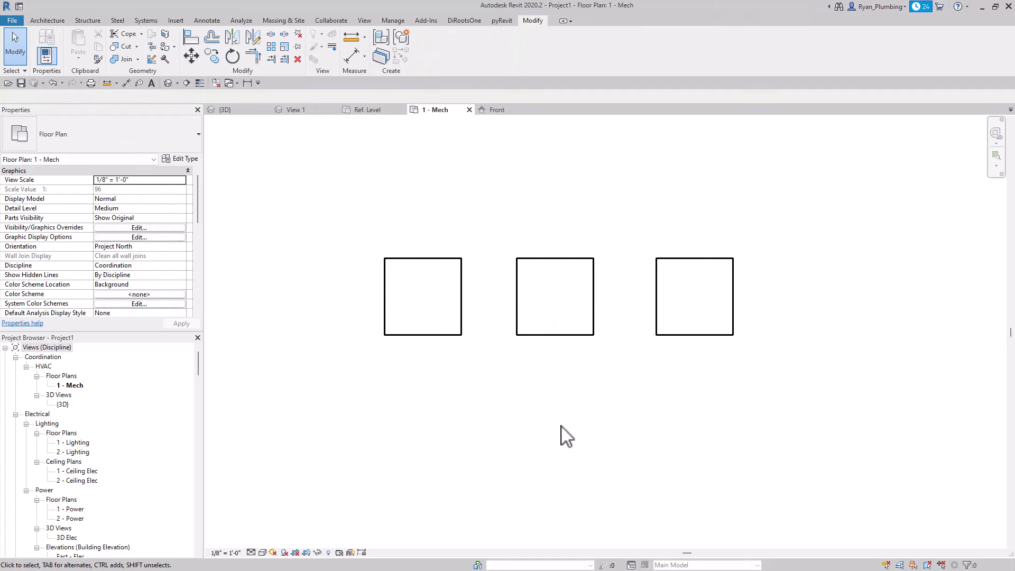
- Set the visual style of the project's 3D view to Shaded
click(235, 112)
mouse_move(604, 467)
shift+middle_down()
mouse_move(588, 437)
mouse_move(613, 449)
mouse_move(608, 457)
shift+middle_up()
click(263, 553)
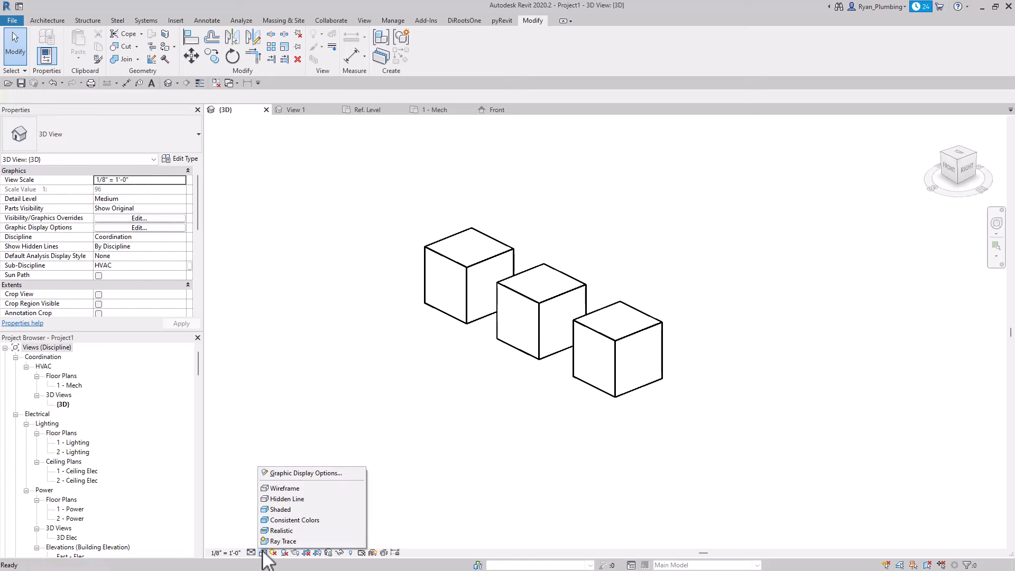
click(278, 507)
shift+middle_drag(442, 374, 465, 401)
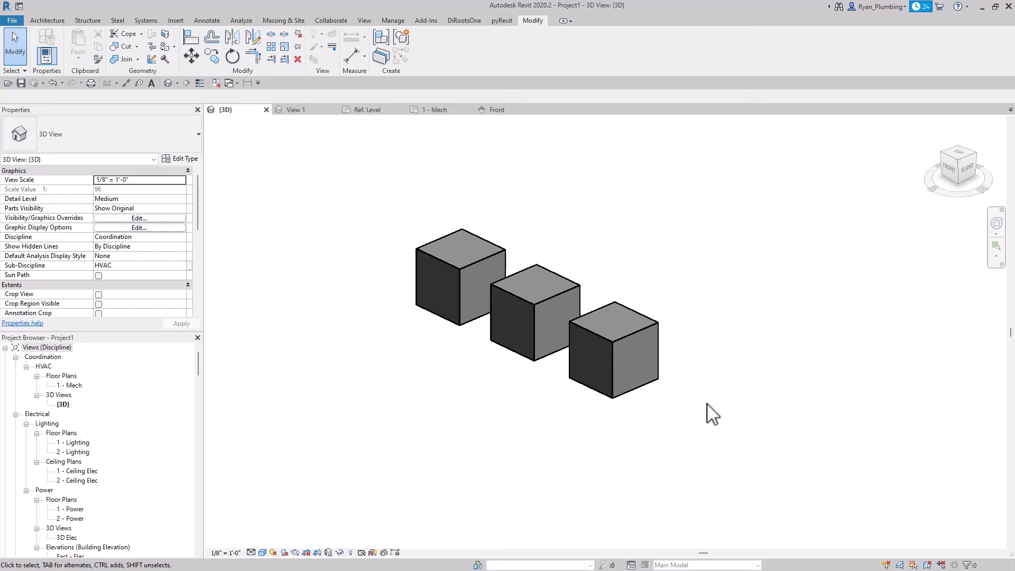
middle_drag(741, 398, 717, 402)
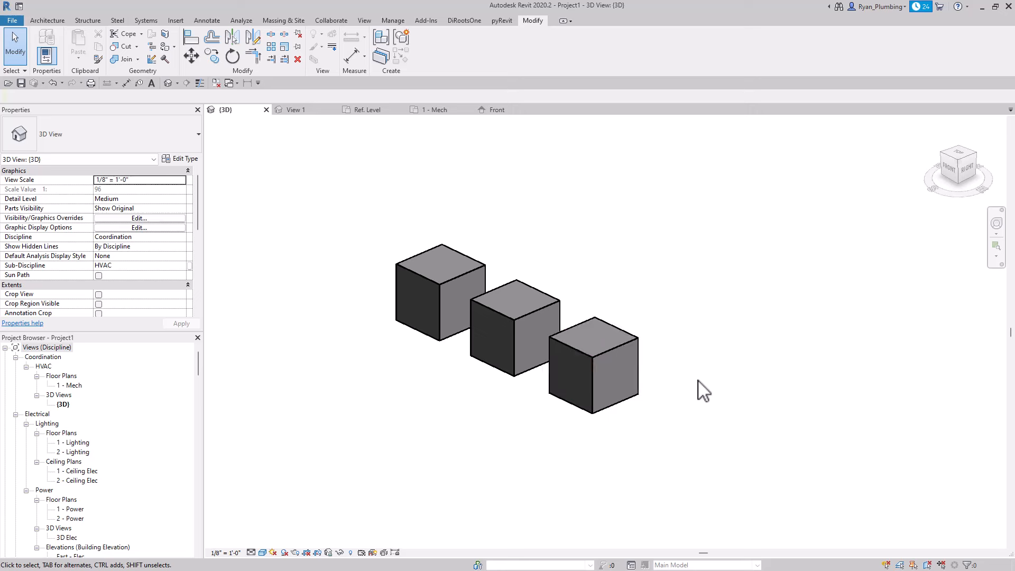
- In the 1 - Mech floor plan, use Create Similar to place two BOX FAMILY - TYPE boxes in a row above the existing ones
click(438, 111)
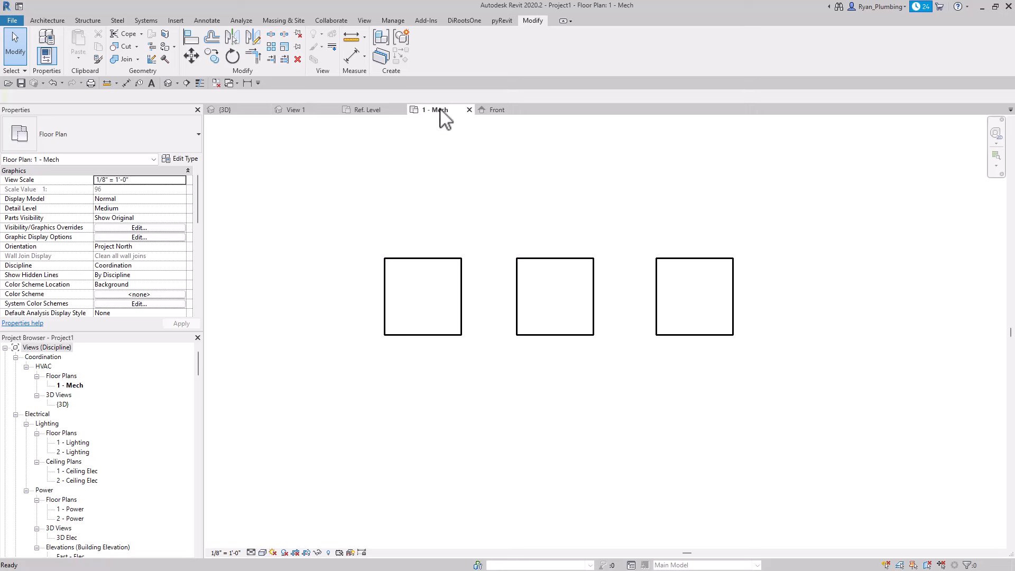
click(453, 302)
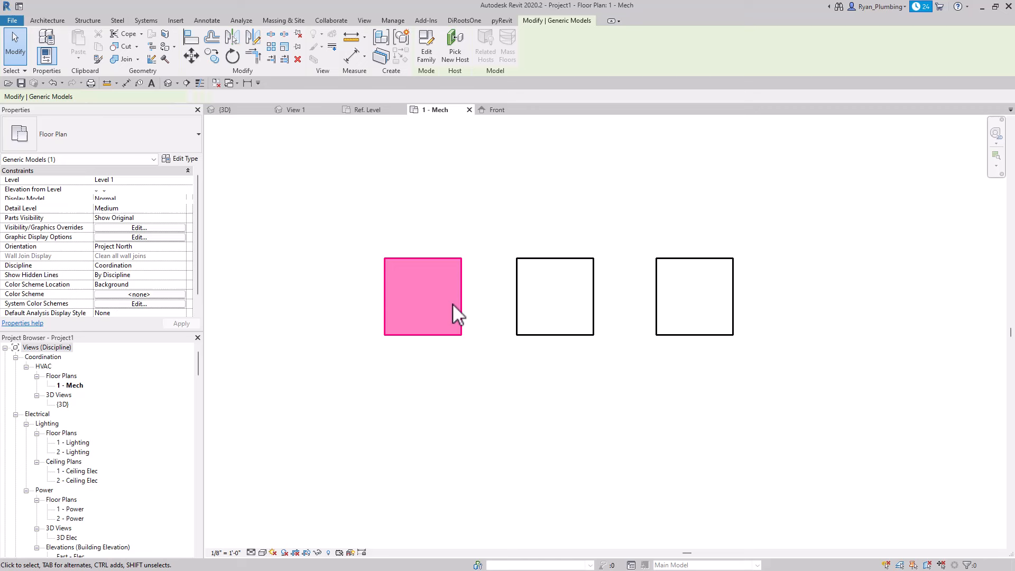
right_click(426, 297)
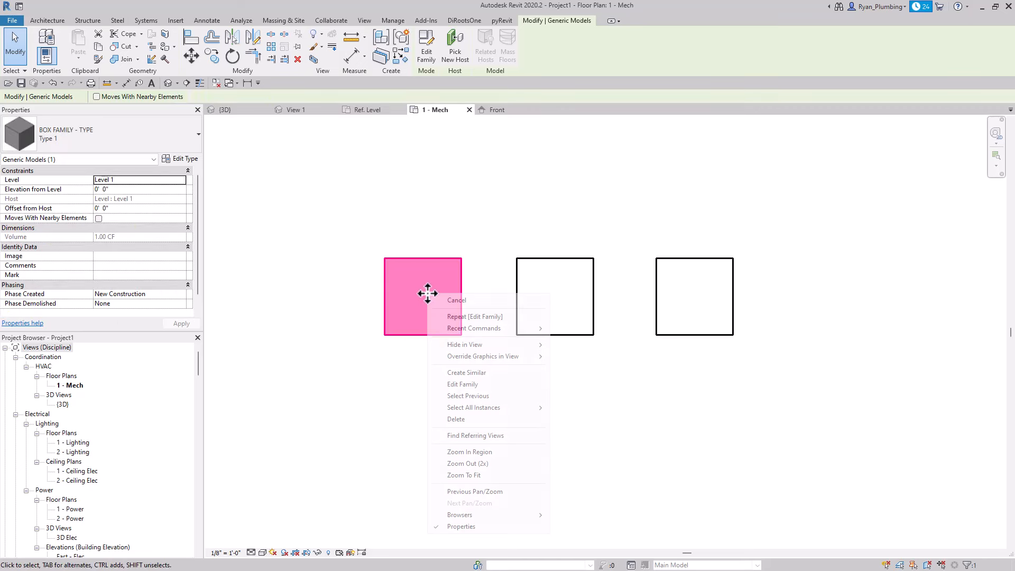
click(461, 372)
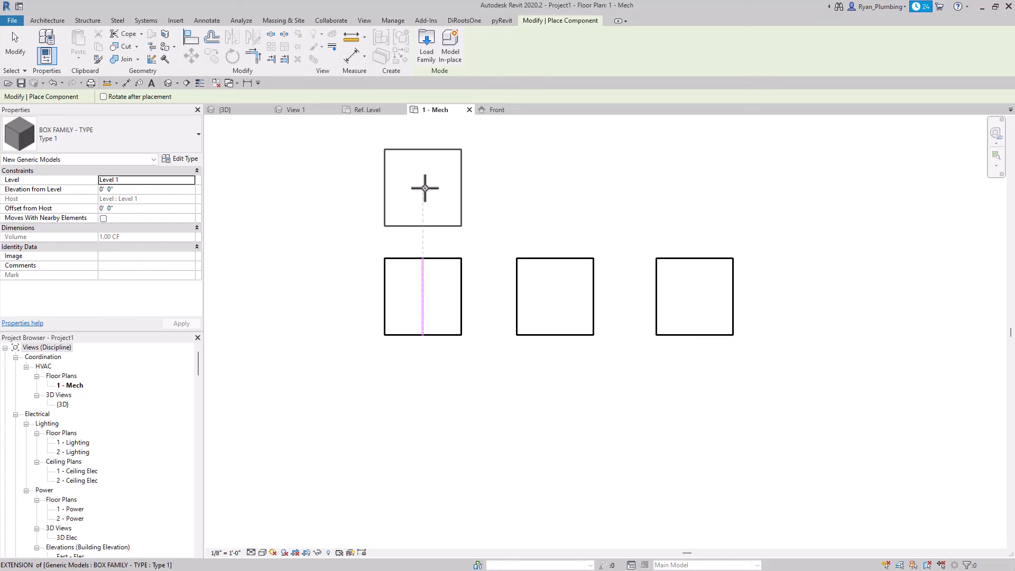
click(424, 188)
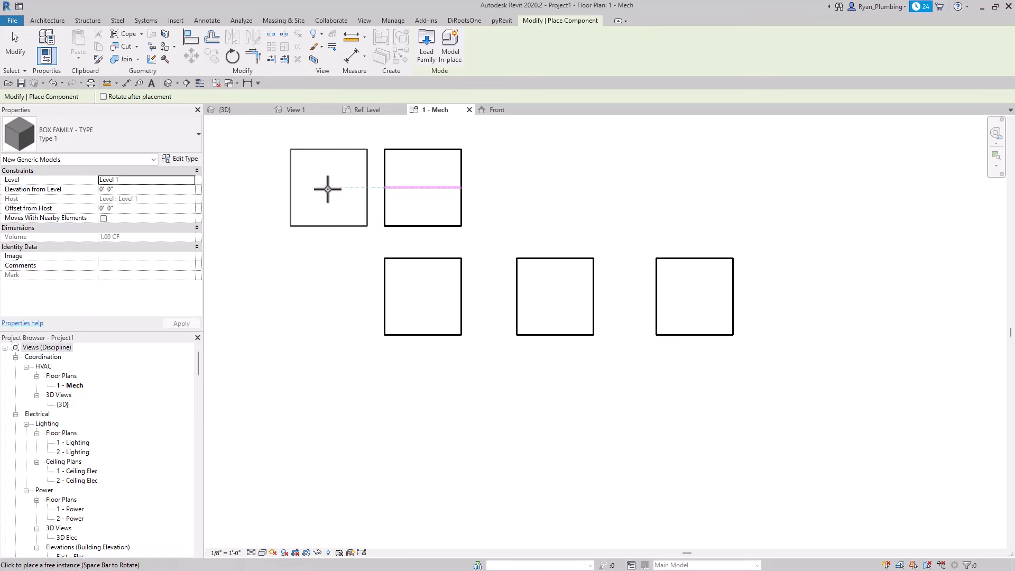
click(316, 188)
key(Escape)
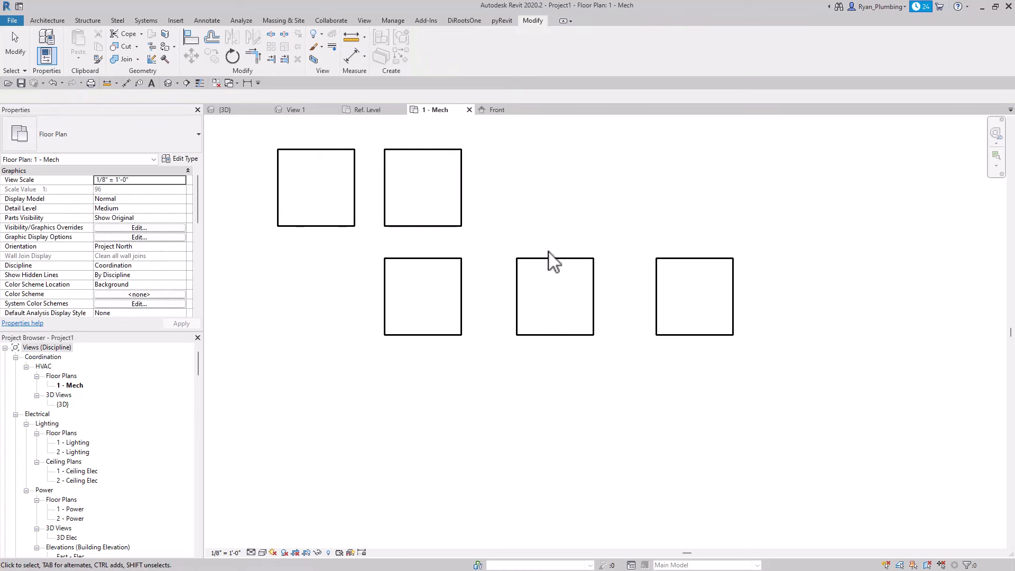
- Use Create Similar to place another BOX FAMILY - INSTANCE box directly above the middle box
click(560, 261)
key(c)
key(s)
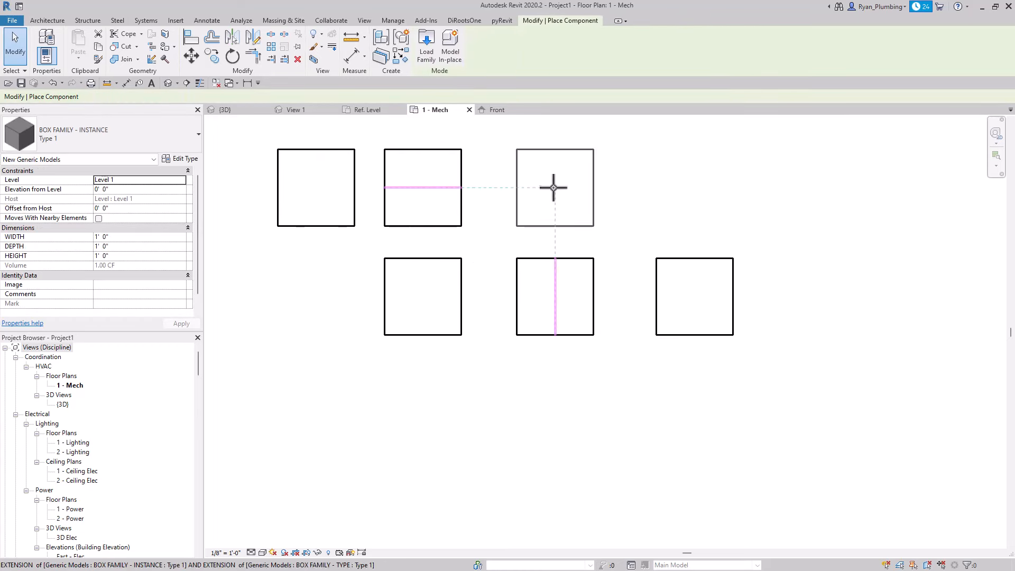
click(552, 186)
key(Escape)
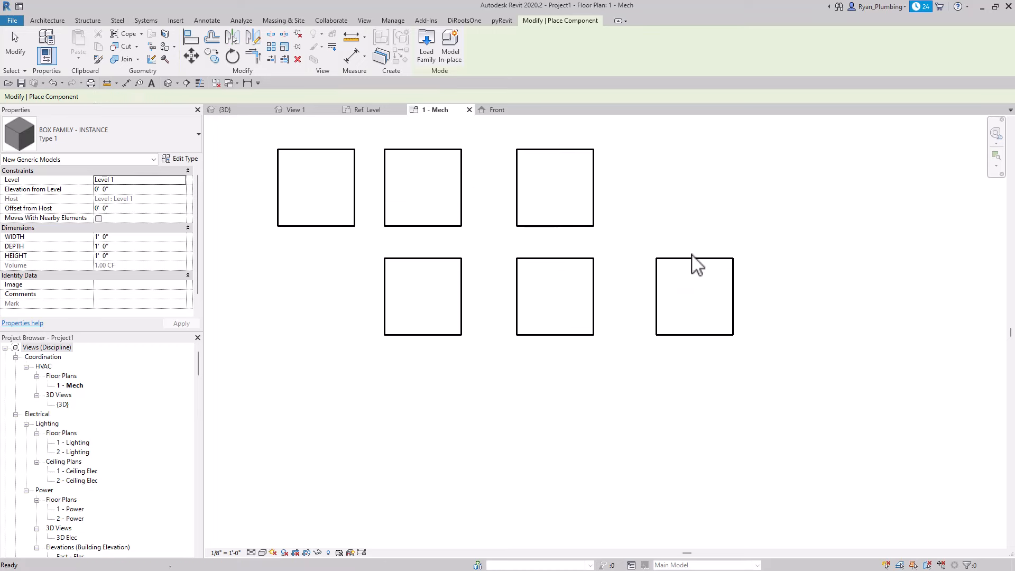
- Use Create Similar to place another BOX FAMILY - INSTANCE - 3D GRIPS box above the existing 3D GRIPS box
click(698, 260)
key(c)
key(s)
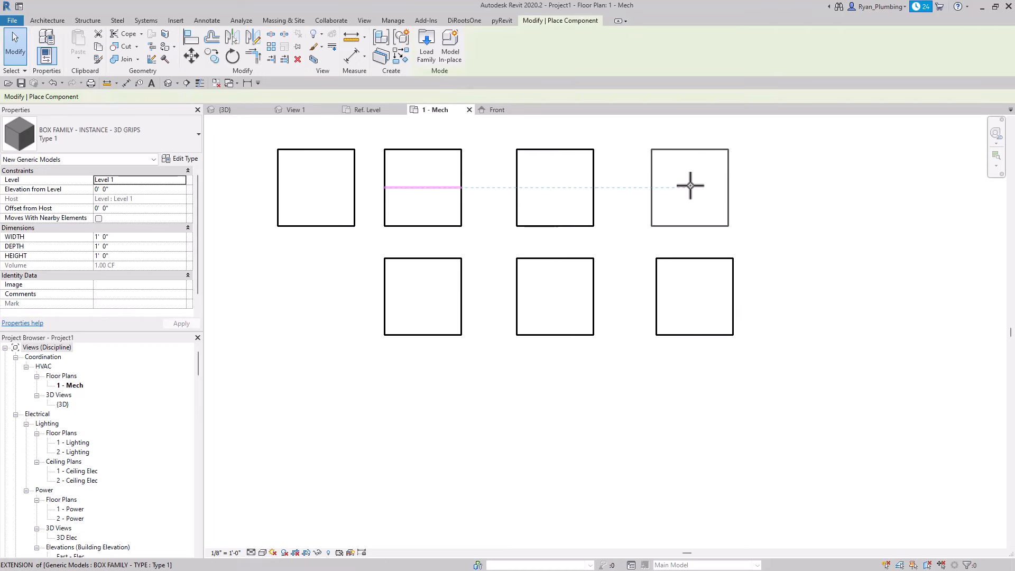
key(Escape)
key(Escape)
scroll(792, 288, down, 2)
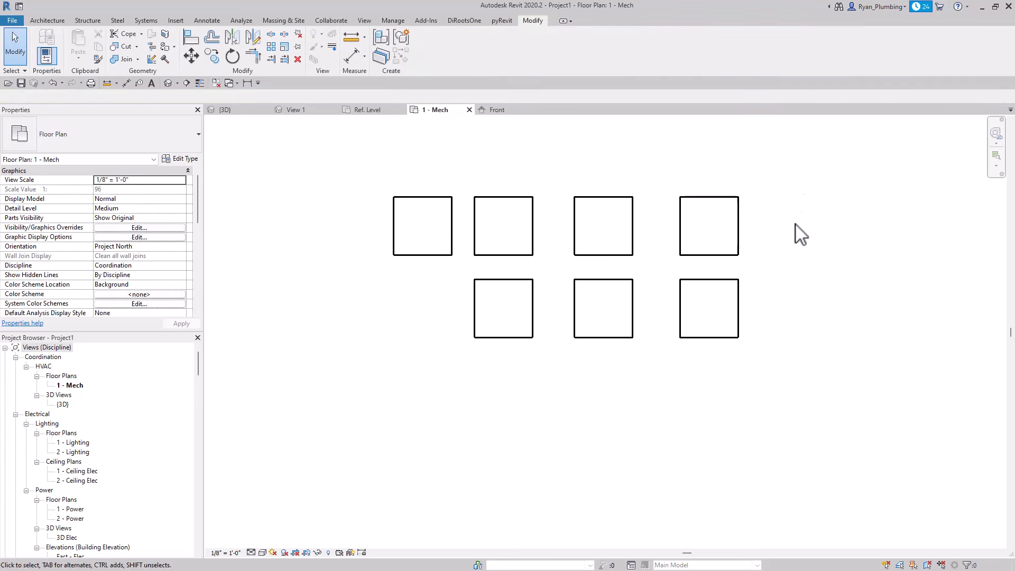
drag(806, 168, 306, 269)
key(Delete)
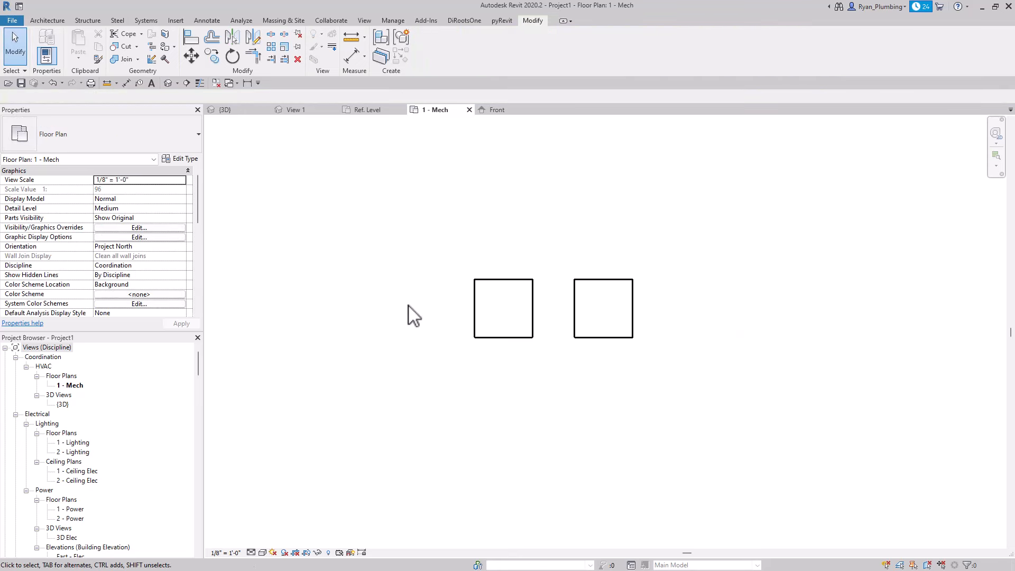
key(ctrl+z)
- Delete the four copied boxes in the upper row, keeping the original three
drag(820, 153, 716, 208)
key(Delete)
drag(645, 173, 340, 234)
key(Delete)
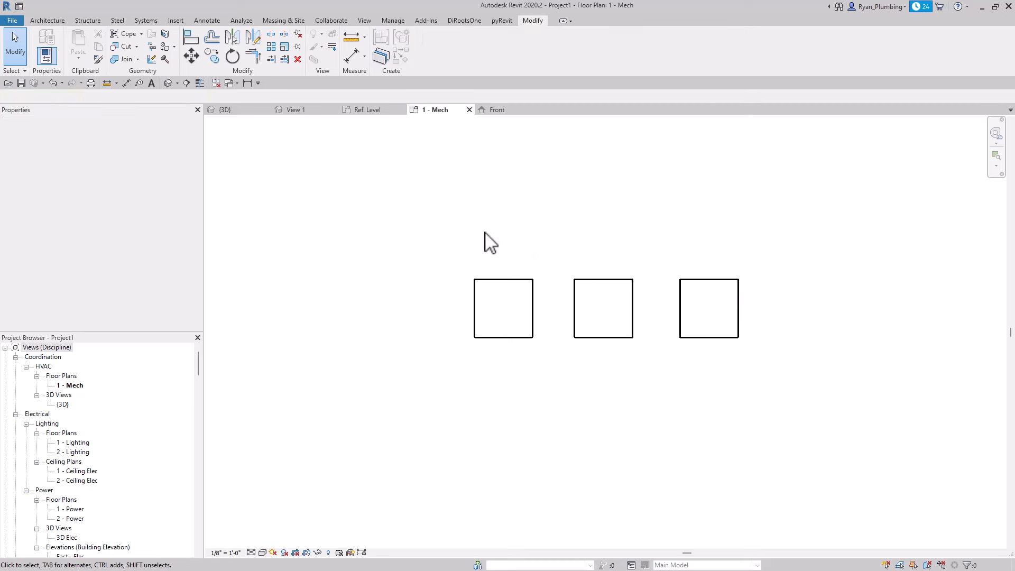
scroll(685, 306, up, 2)
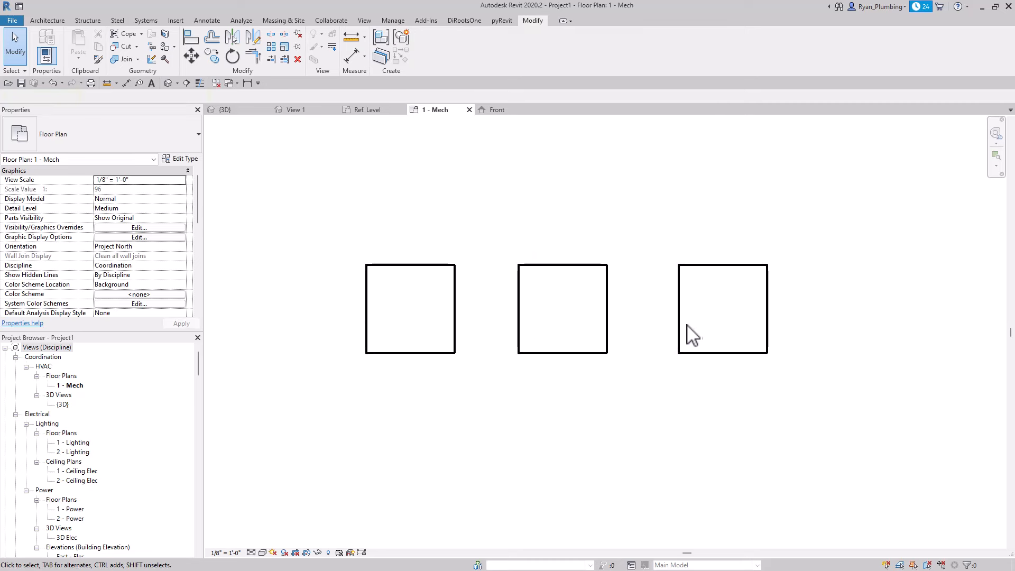
middle_drag(699, 345, 642, 364)
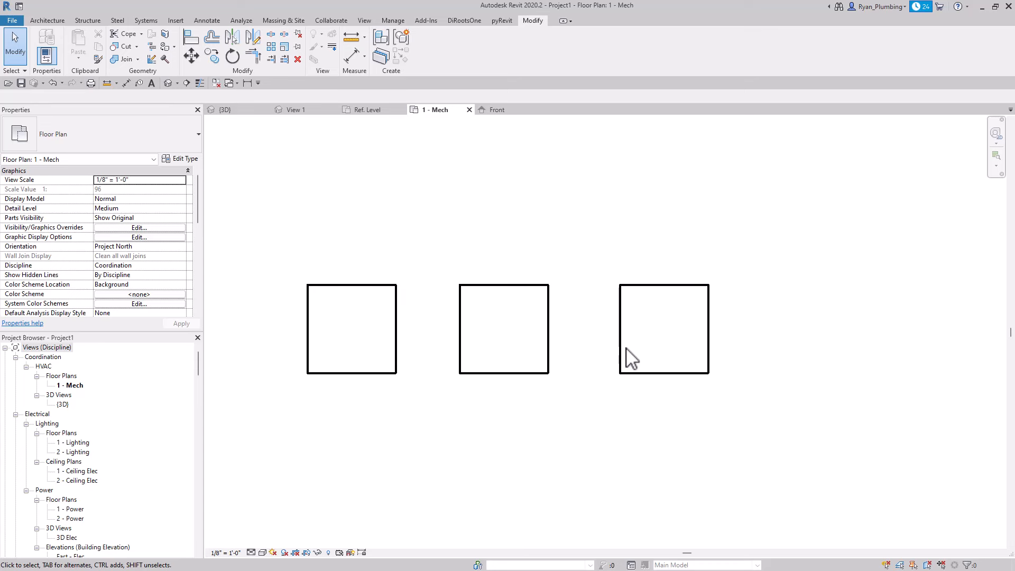
- Switch to the FAMILIES folder in File Explorer and rename the 3D grips file as BOX FAMILY - INSTANCE - 3D GRIPS - CENTER ORIGIN
key(alt+Tab)
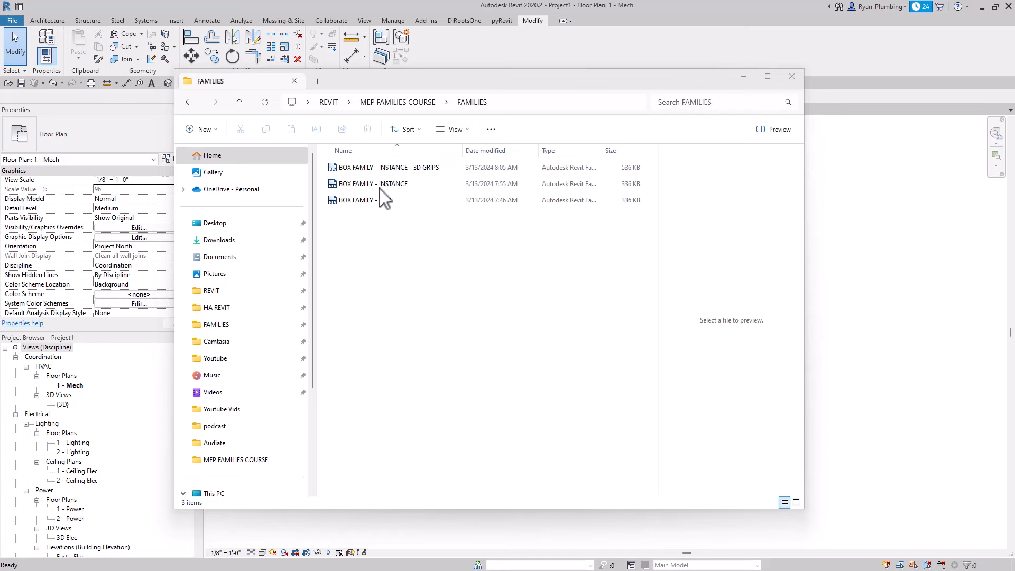
click(415, 169)
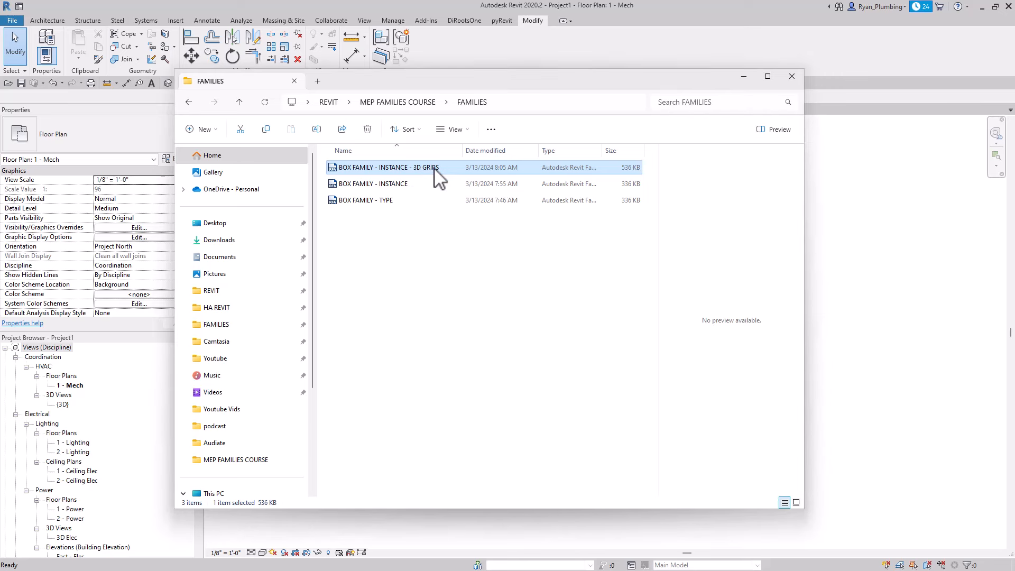
click(436, 167)
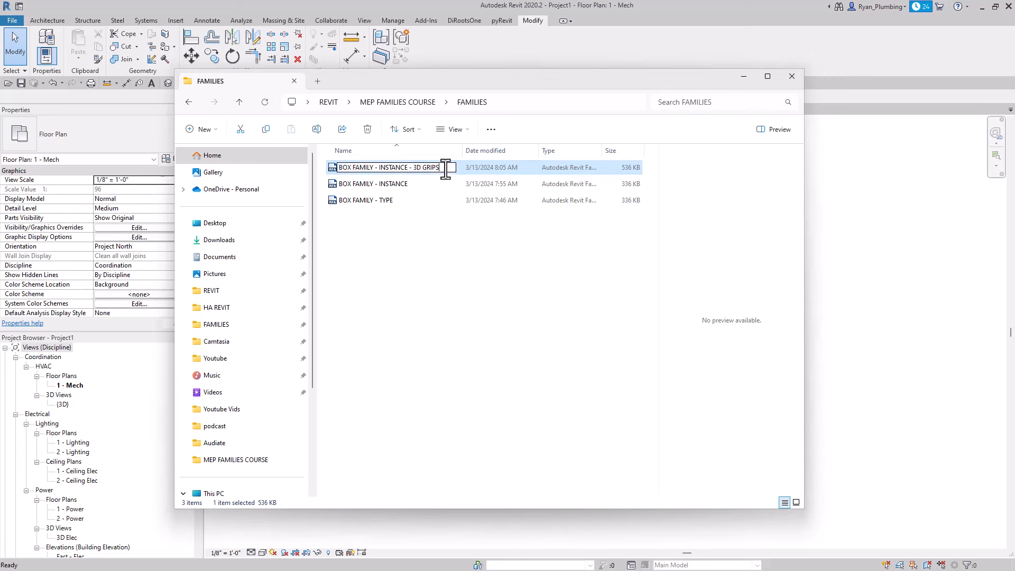
text(- CENTER ORIGIN)
- Rename the remaining two family files as BOX FAMILY - INSTANCE - CENTER ORIGIN and BOX FAMILY - TYPE - CENTER ORIGIN
click(416, 187)
click(419, 185)
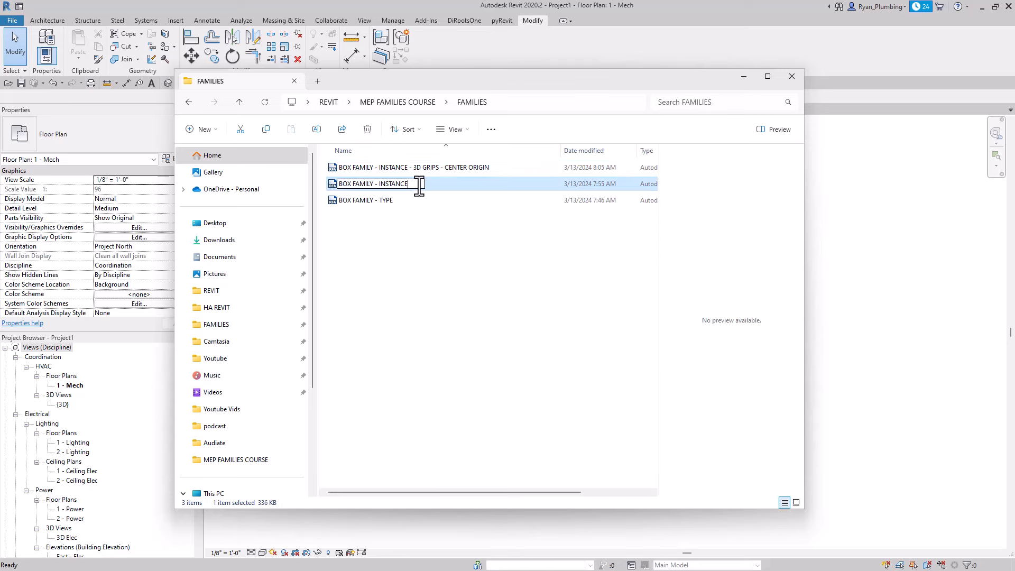
text(- CENTER ORIGIN)
click(390, 203)
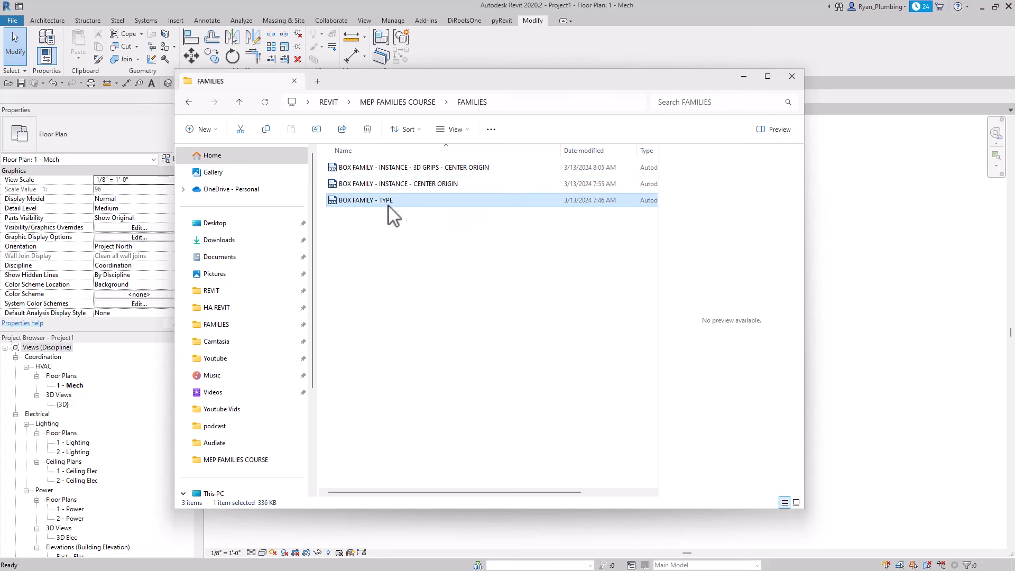
click(407, 203)
text(- CENTER ORIGIN)
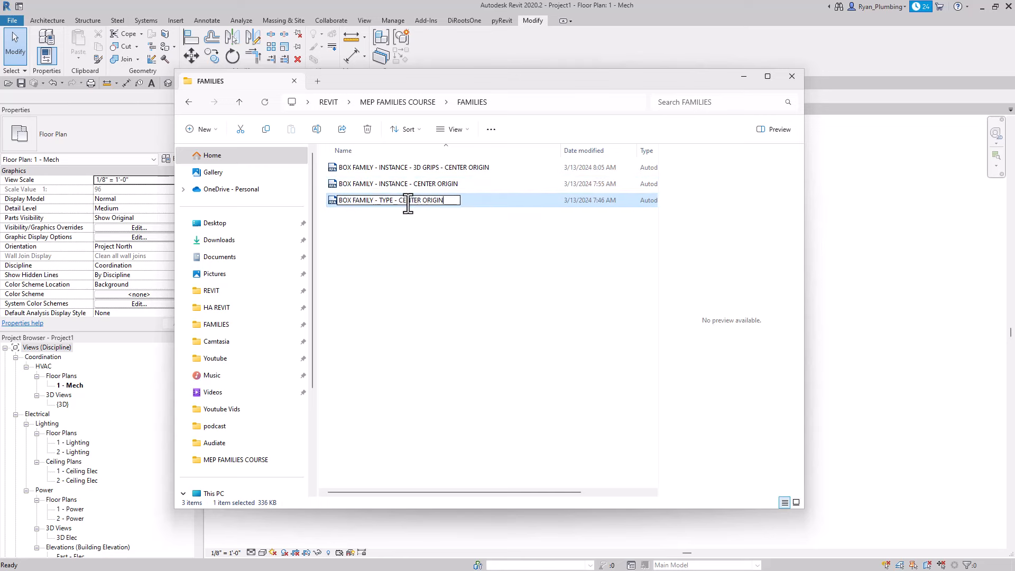
click(428, 248)
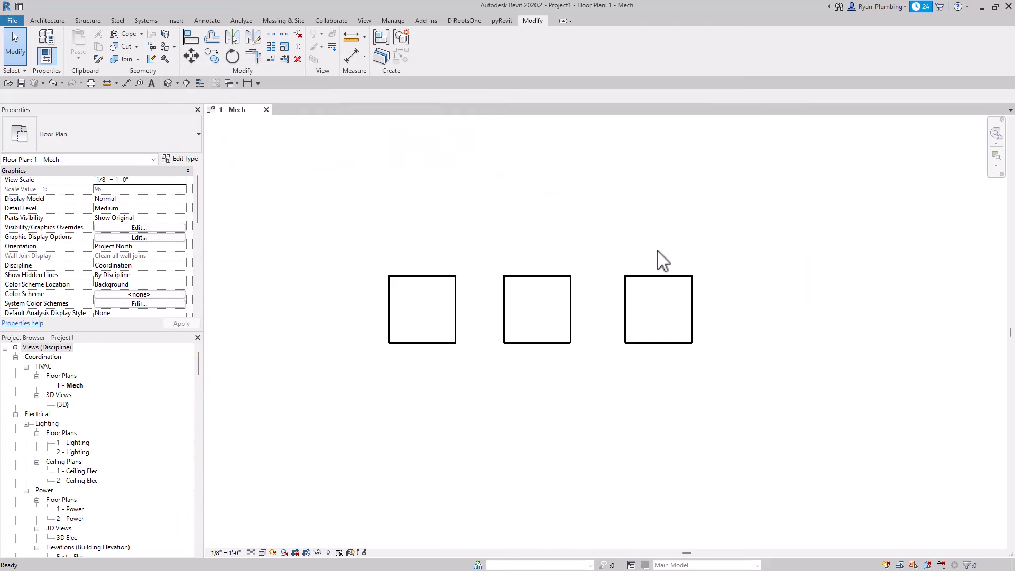
scroll(580, 249, up, 2)
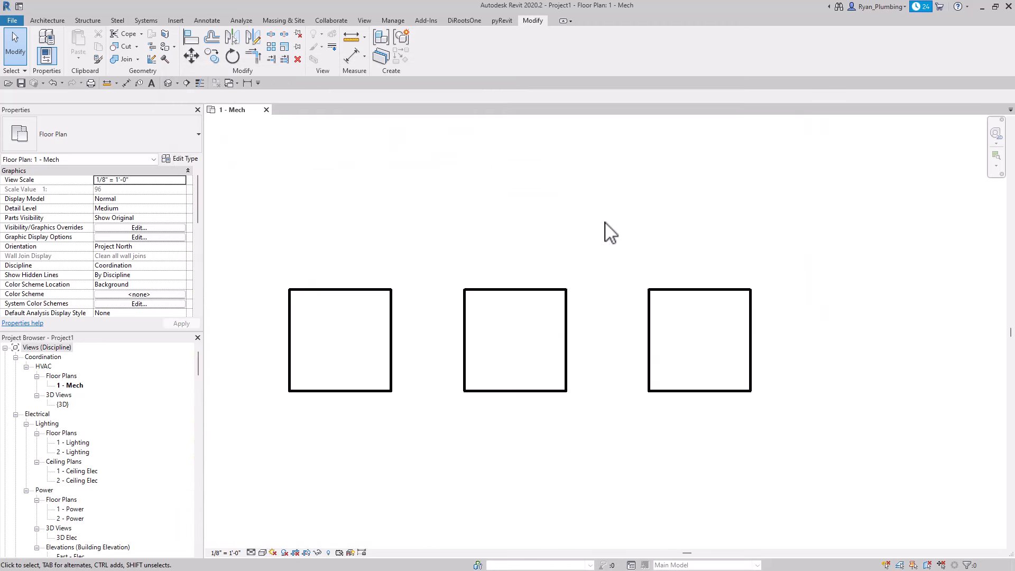
middle_drag(581, 268, 606, 246)
scroll(600, 324, down, 1)
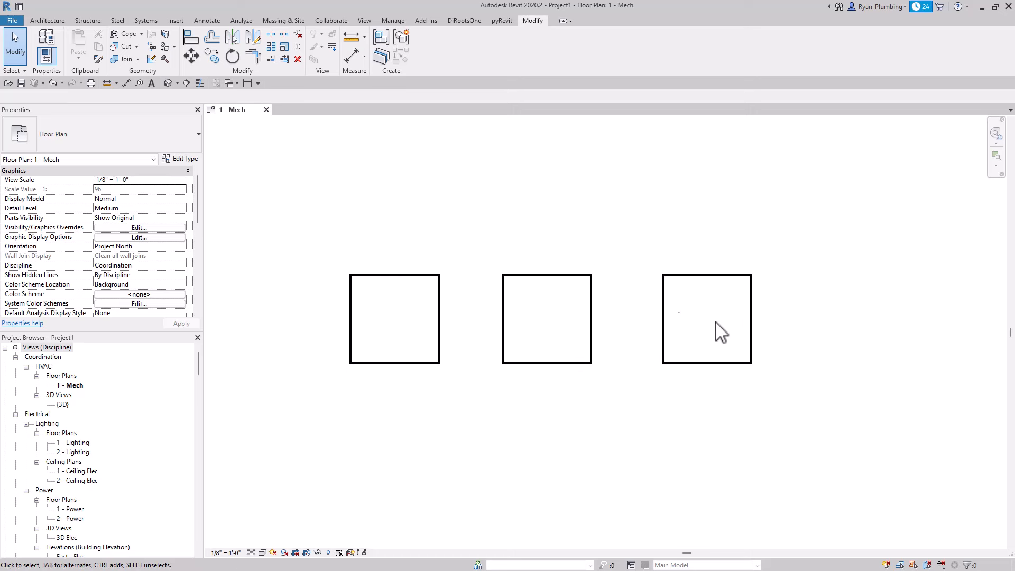